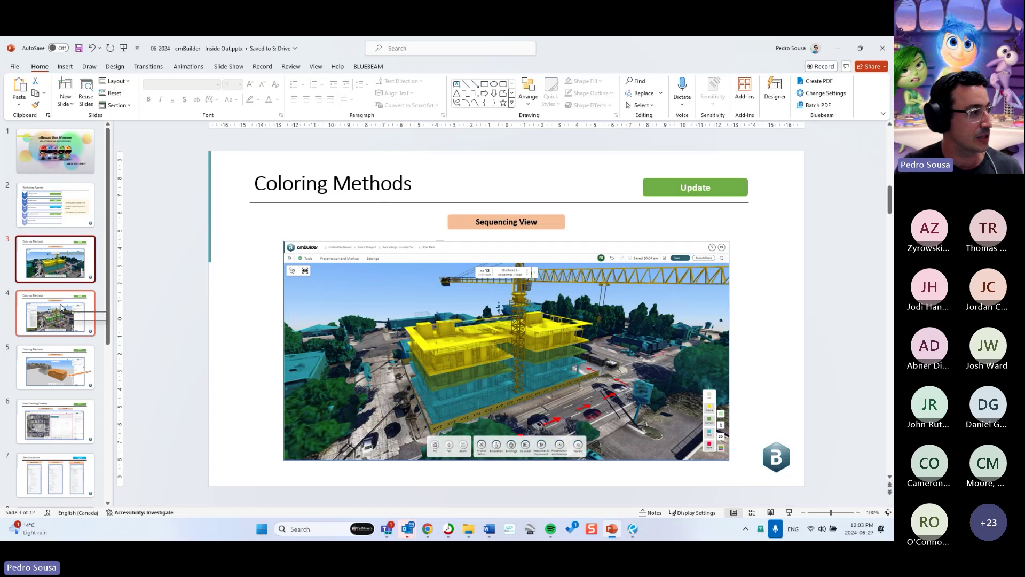
Switch from the Coloring Methods slides to the cmBuilder Site Plan window in Chrome and dismiss the user workshop banner.
left_click(63, 321)
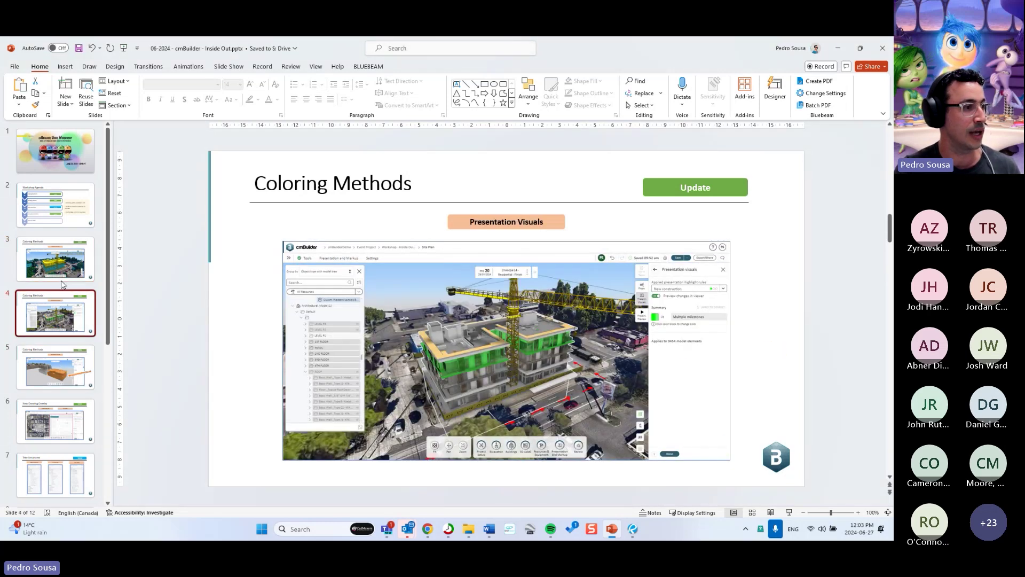
left_click(64, 250)
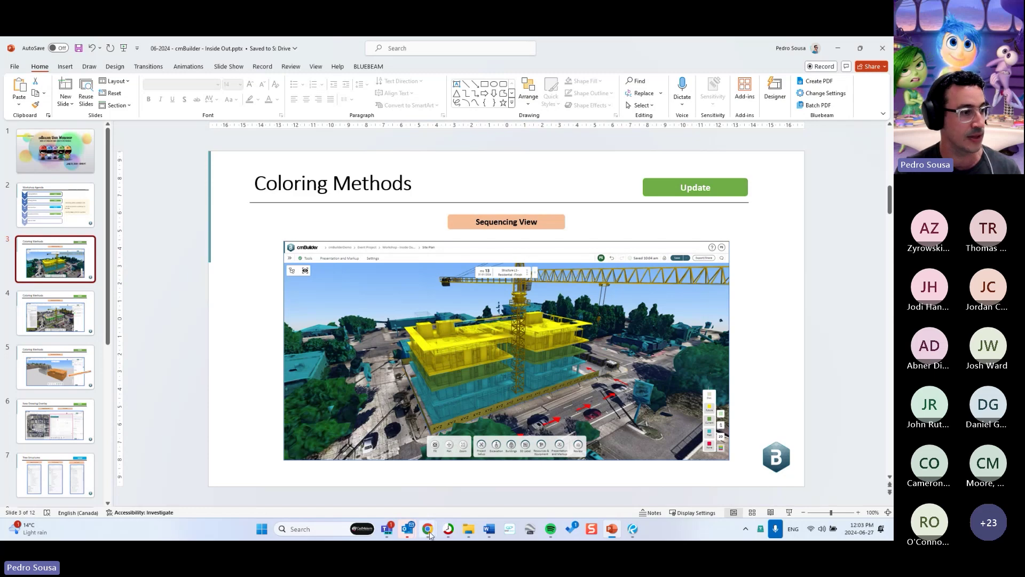
mouse_move(428, 529)
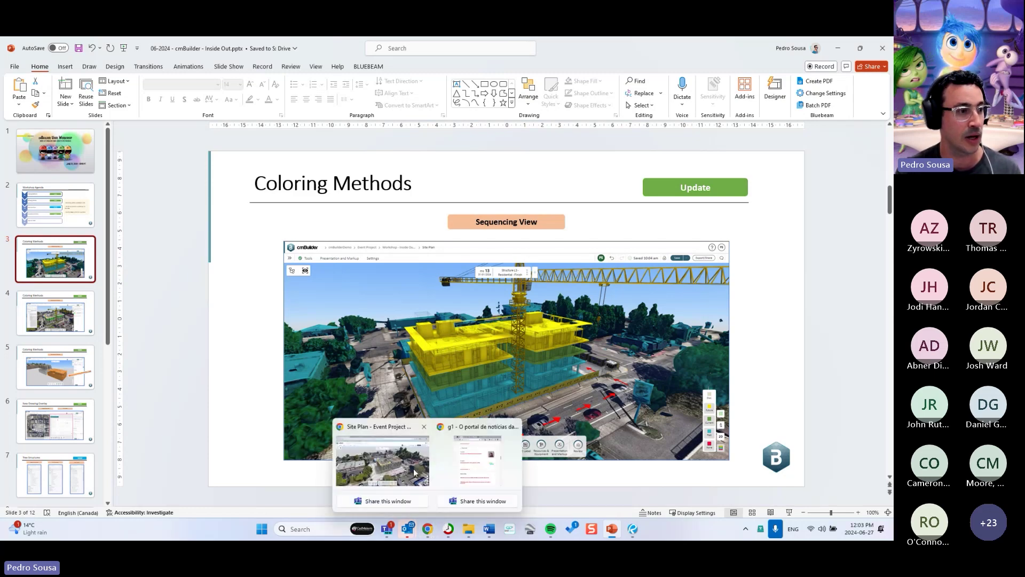
left_click(382, 460)
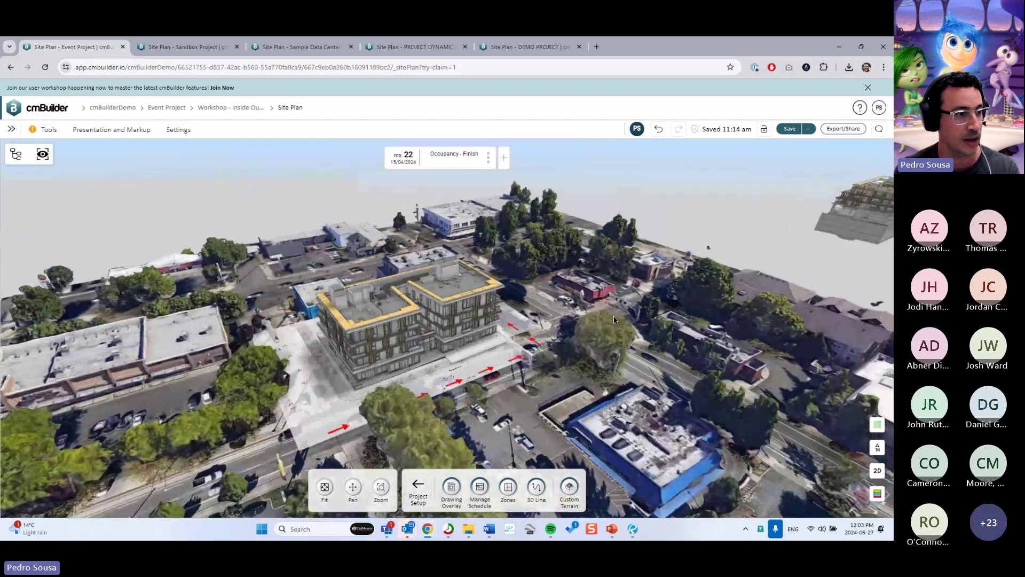
left_click(868, 87)
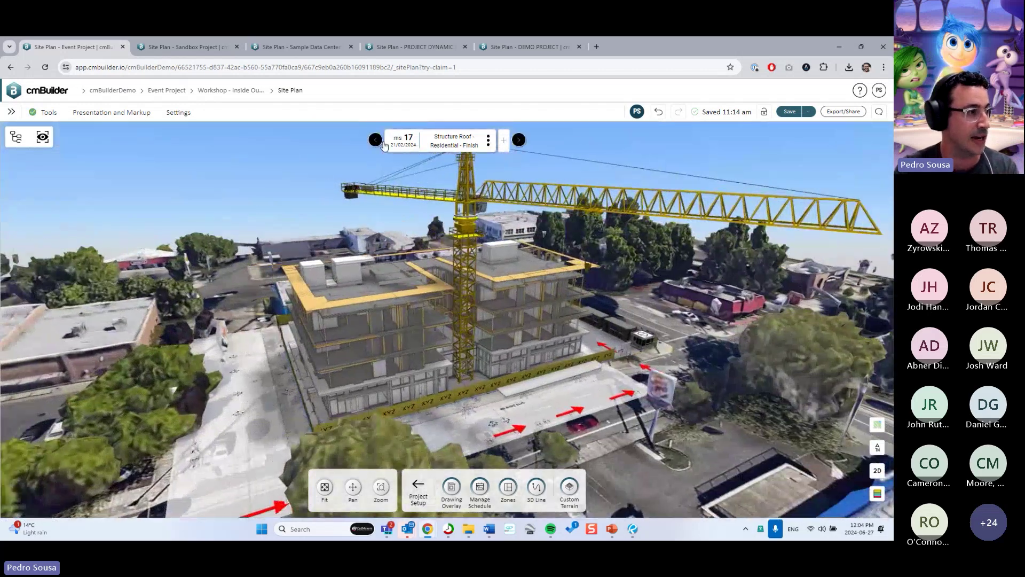
Step the schedule back to milestone 11, Structure - Rental - Finish, to view the earlier construction stages.
left_click(376, 141)
left_click(376, 140)
left_click(376, 141)
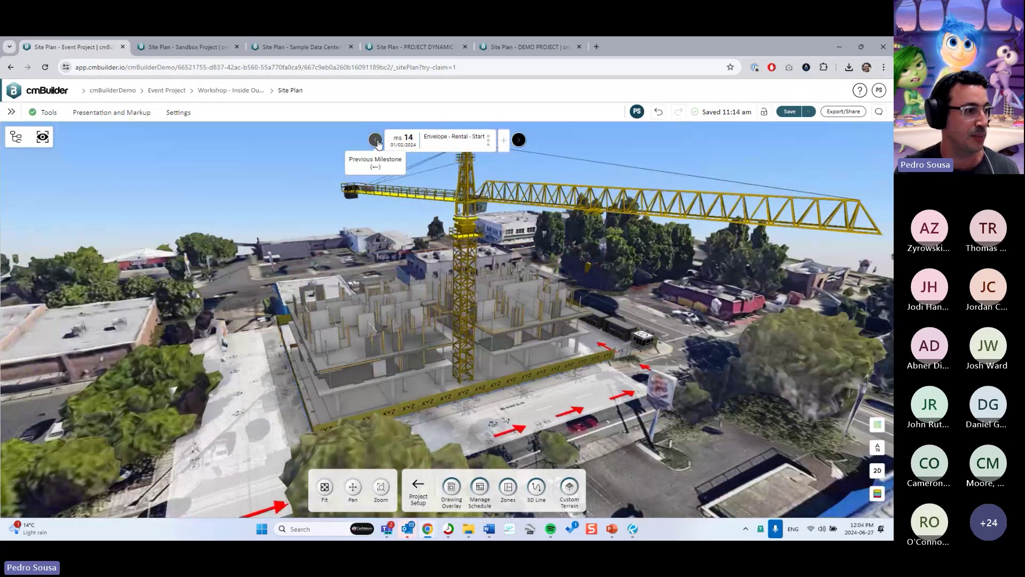
left_click(376, 140)
left_click(376, 141)
left_click(376, 141)
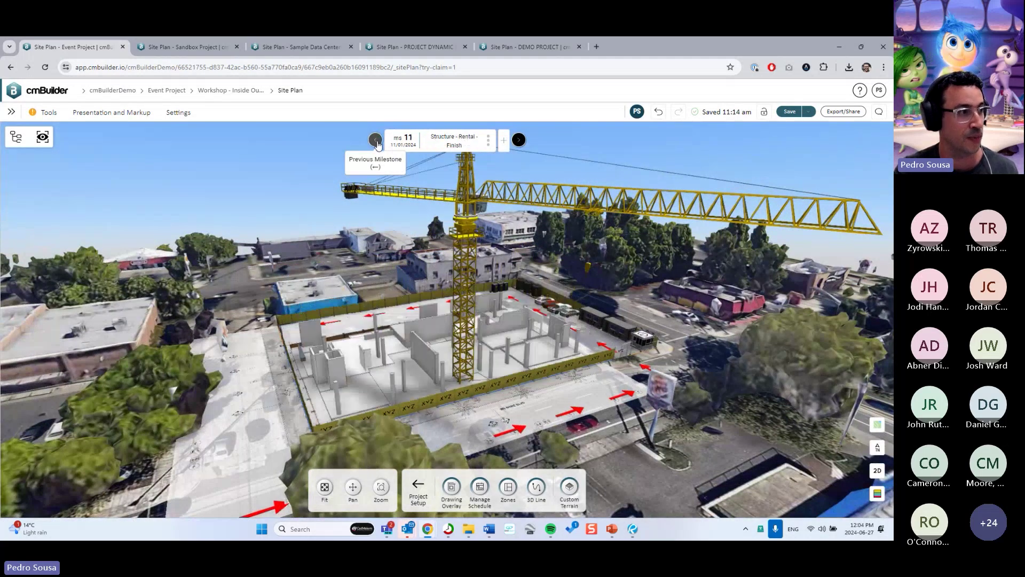
Advance the schedule to milestone 15, Structure L4 - Residential - Finish.
left_click(518, 140)
left_click(518, 140)
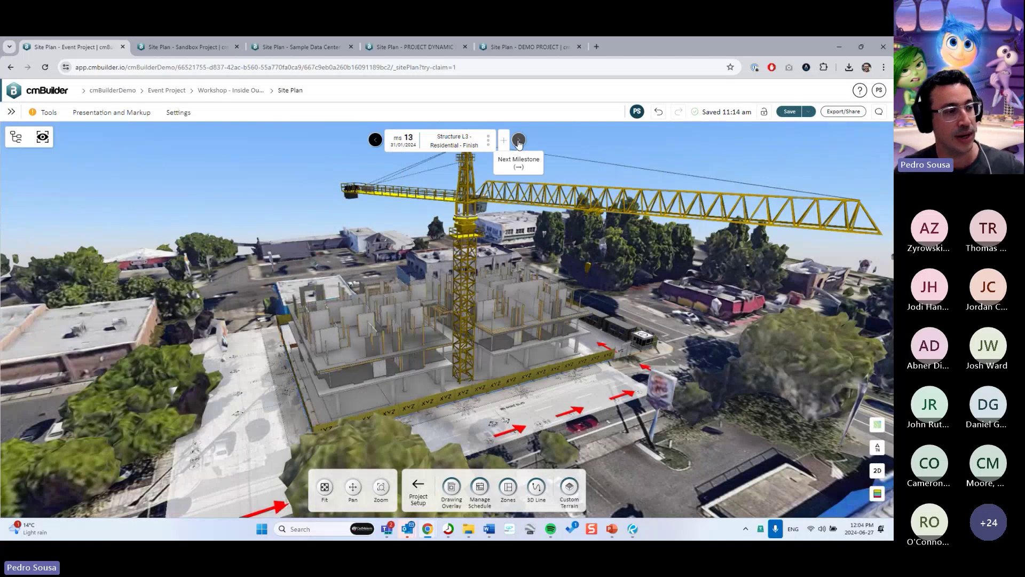
left_click(518, 141)
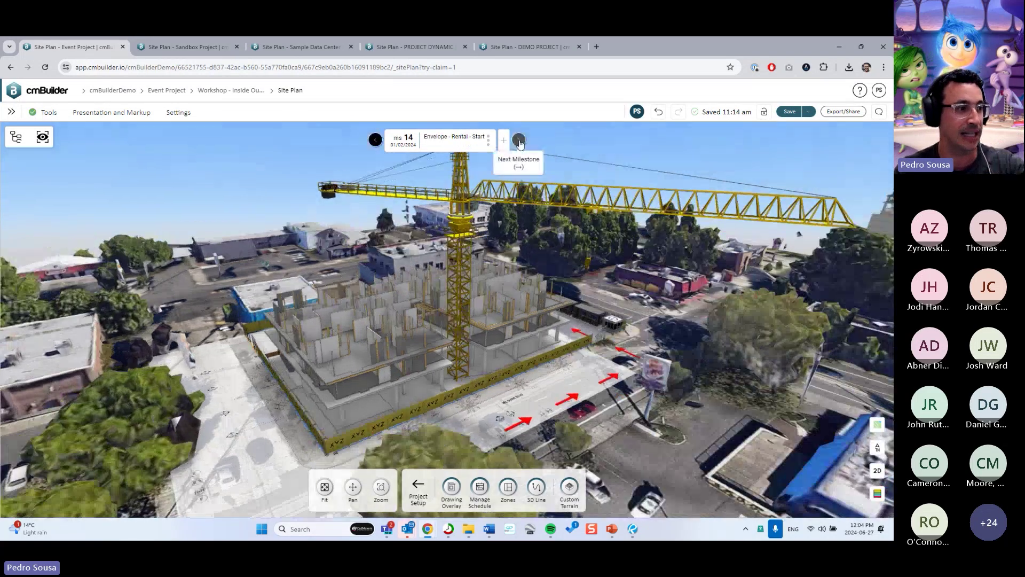
left_click(504, 141)
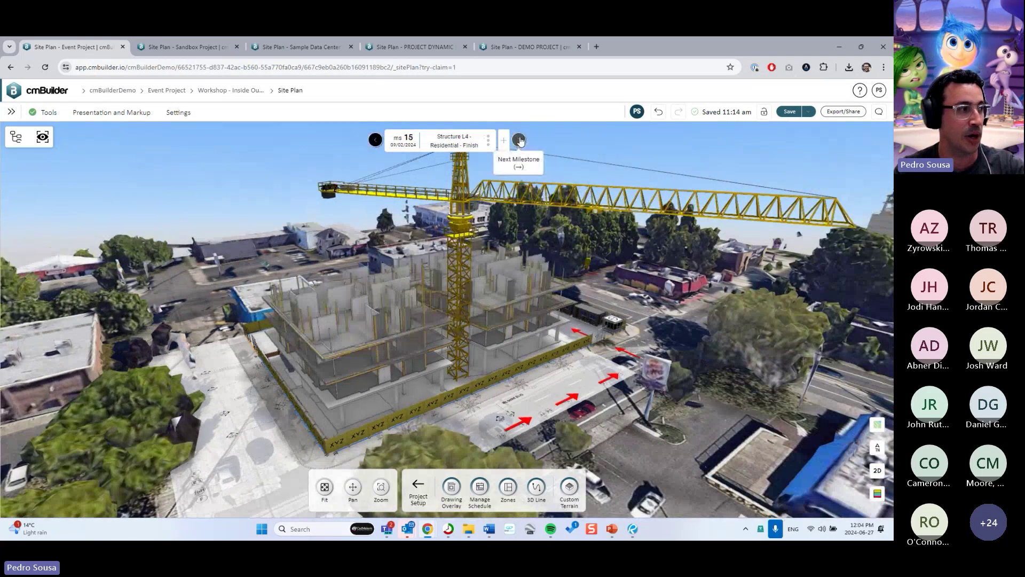
Reset the temporary hide/show overrides and advance the schedule to milestone 18, Envelope L2 - Residential - Finish.
left_click(42, 140)
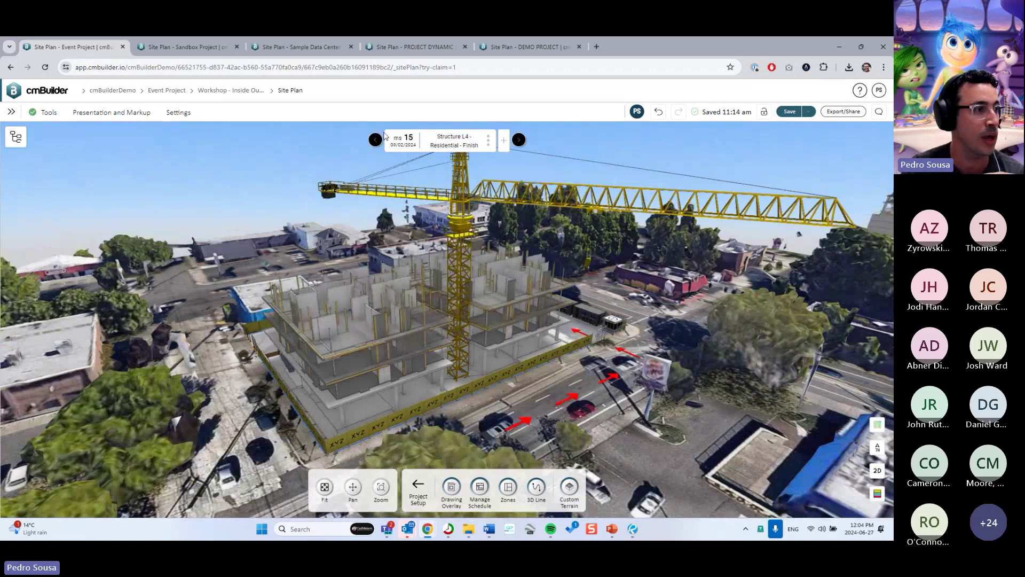
left_click(375, 140)
left_click(521, 142)
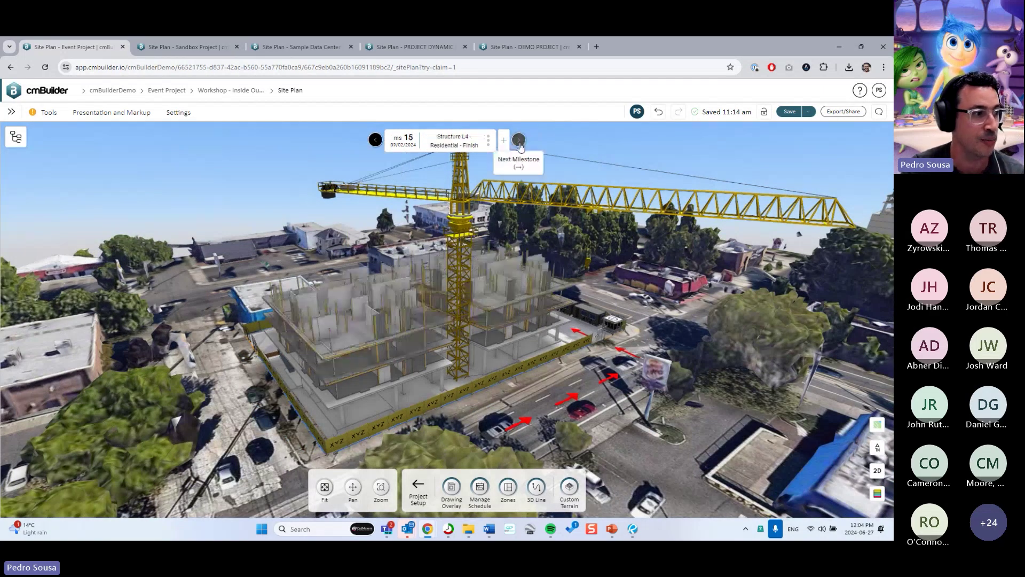
left_click(521, 142)
left_click(520, 142)
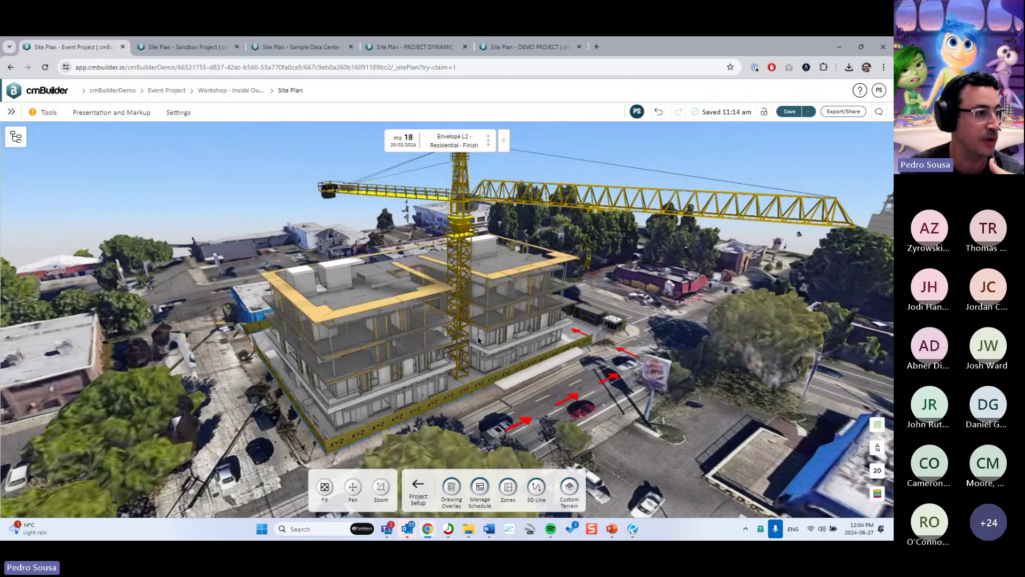
Turn on the sequencing view to colour the site elements by their status at milestone 18.
scroll(478, 340, "up", 5)
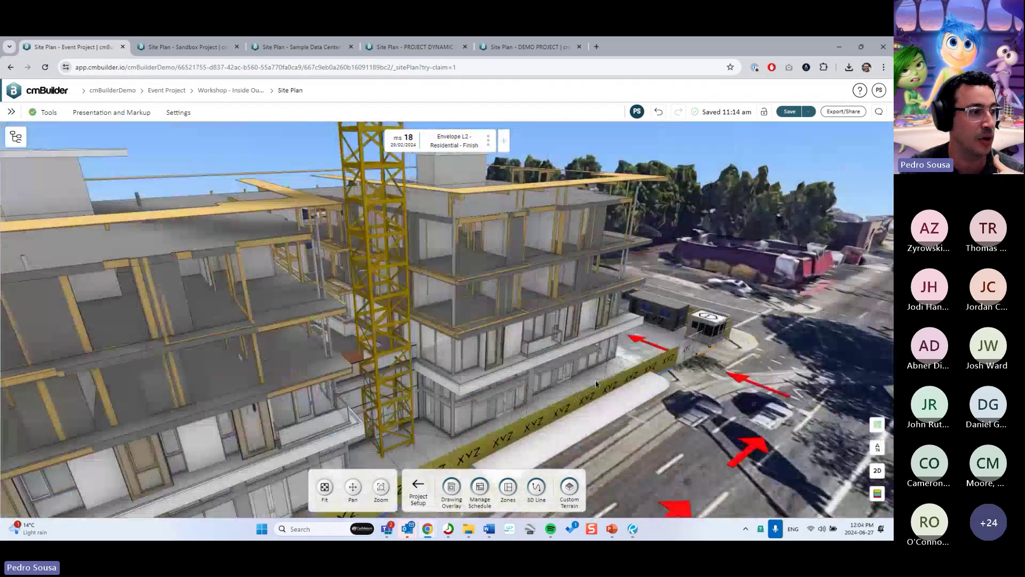
left_click_drag(597, 384, 364, 325)
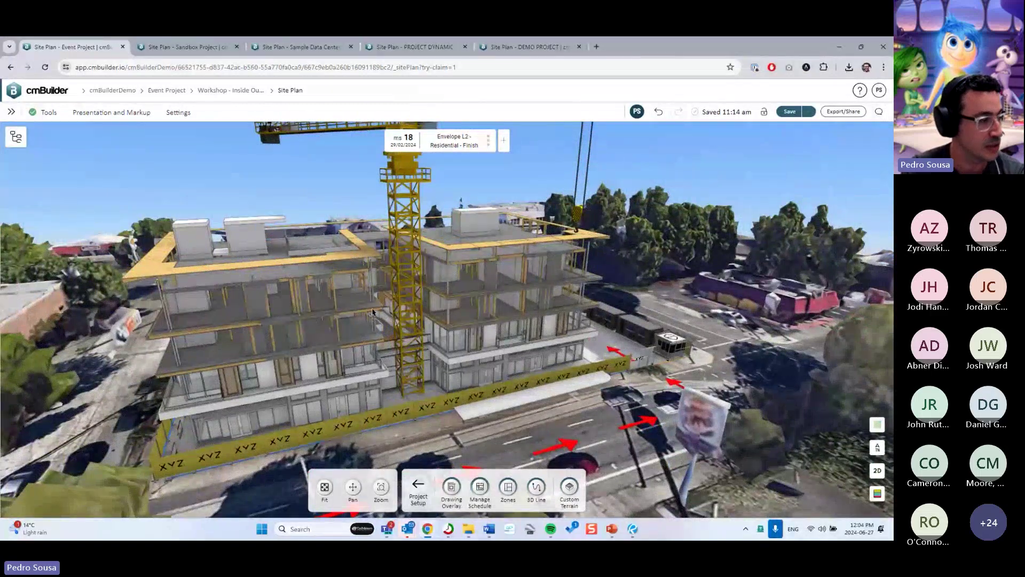
left_click_drag(383, 297, 517, 289)
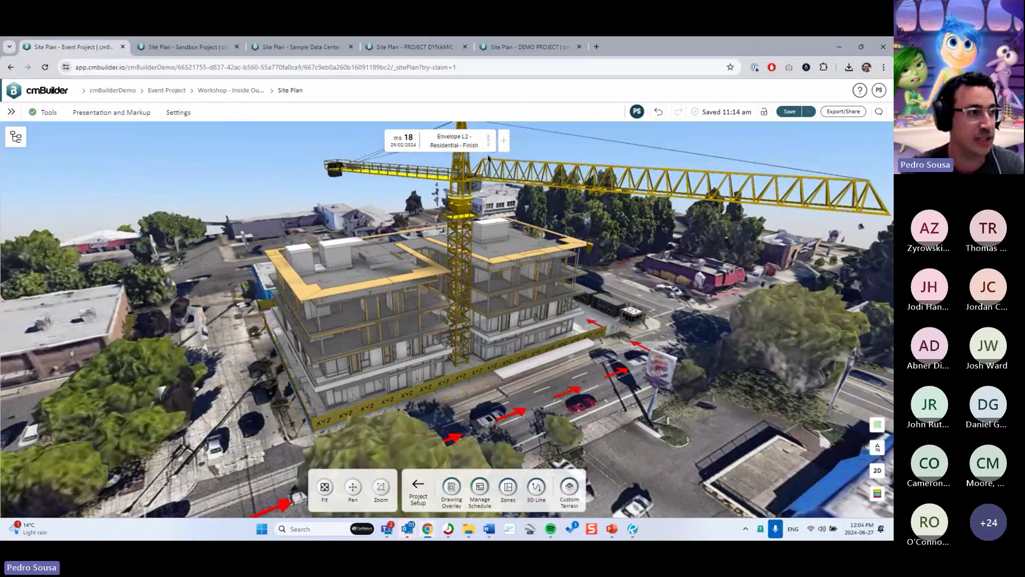
left_click(877, 494)
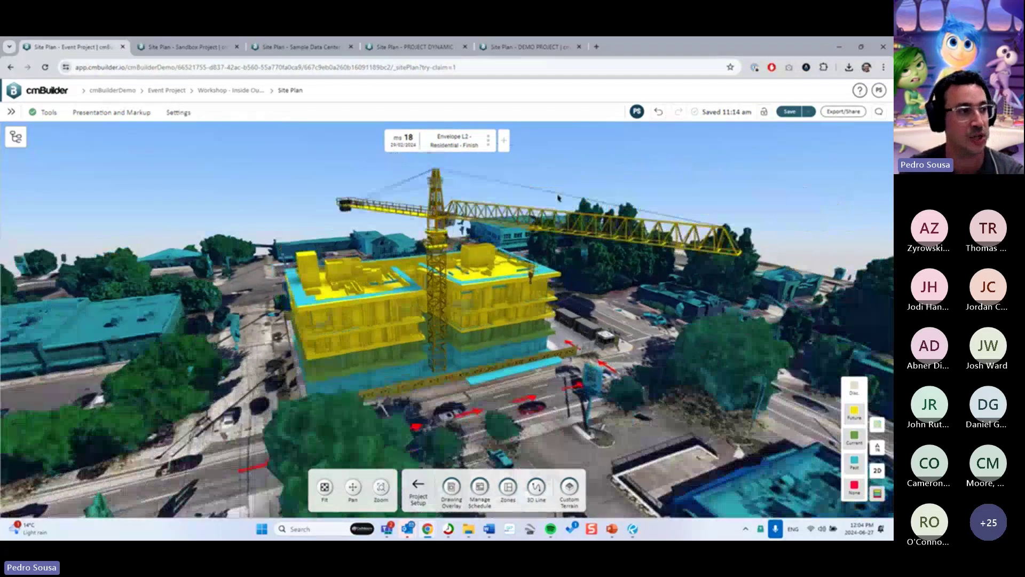
mouse_move(376, 154)
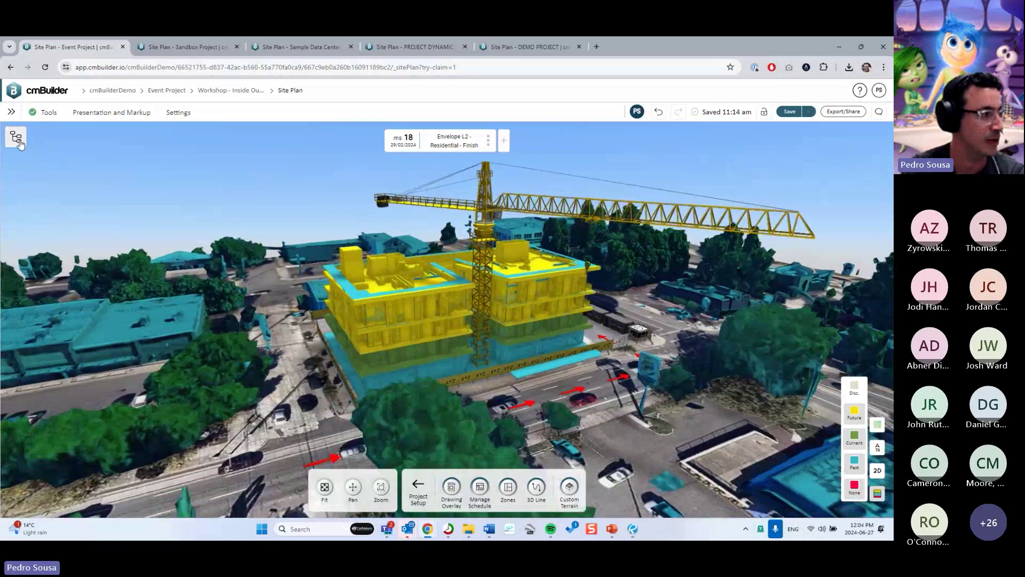
Temporarily hide Surrounding Massing, Drawing Overlay, Zone and Resources in the model tree, enlarging the tree to show all its groups.
left_click(18, 142)
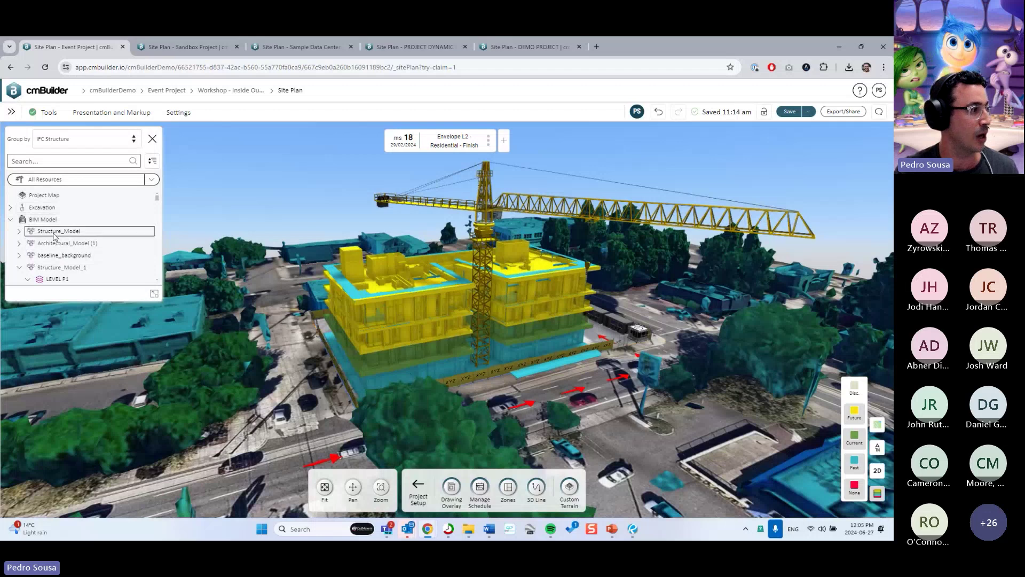
left_click(10, 219)
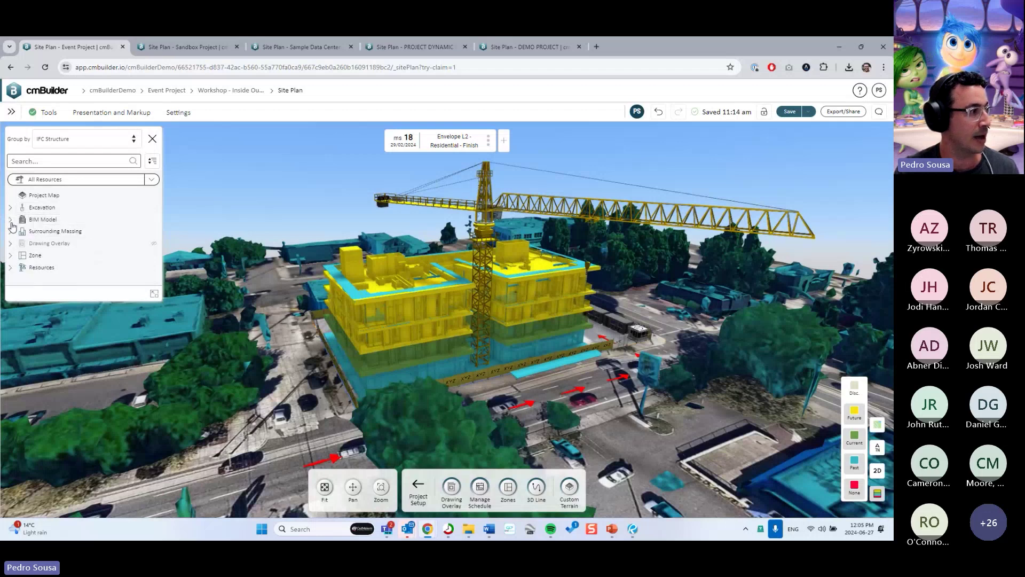
left_click(39, 267)
left_click(62, 255, "ctrl")
left_click(60, 232, "shift")
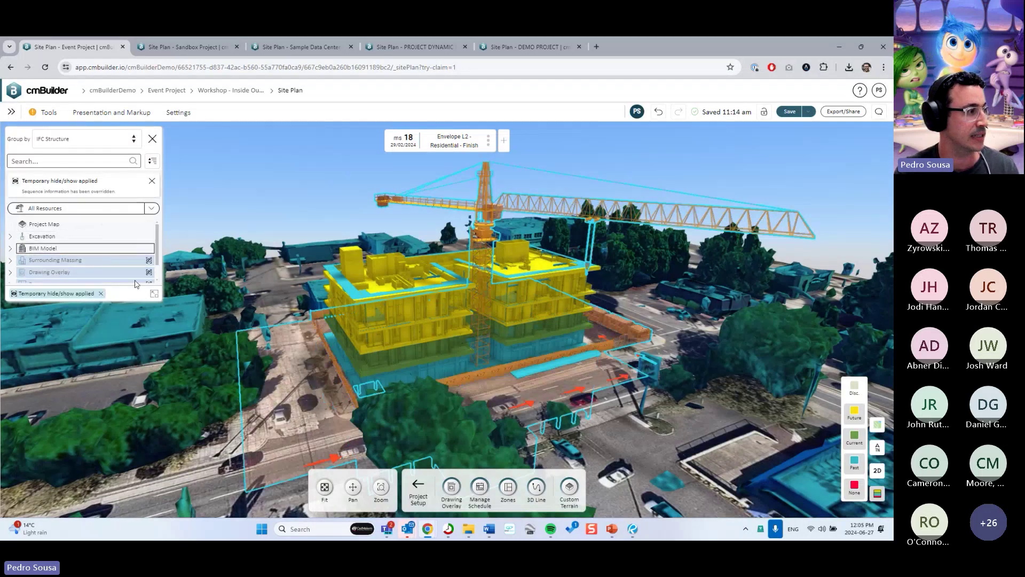
left_click_drag(116, 301, 114, 454)
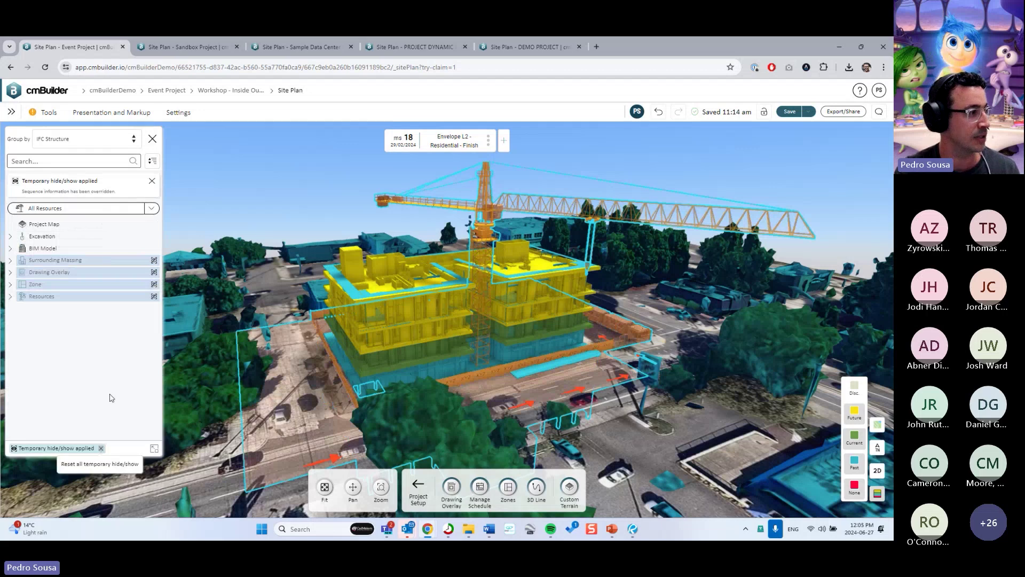
right_click(107, 273)
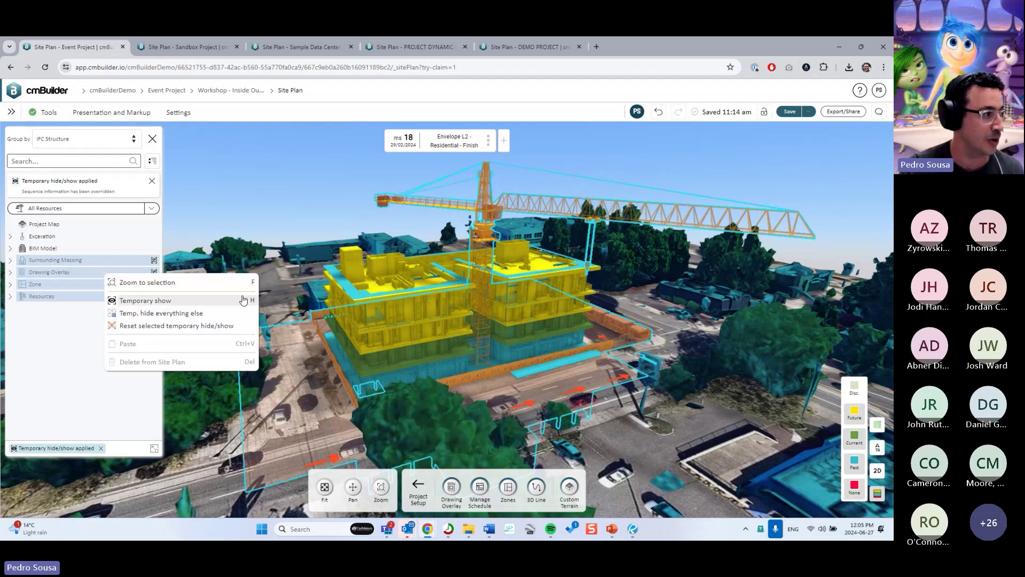
key("h")
Temporarily hide the baseline_background and Structure_Model_1 models under BIM Model and clear the selection.
left_click(10, 248)
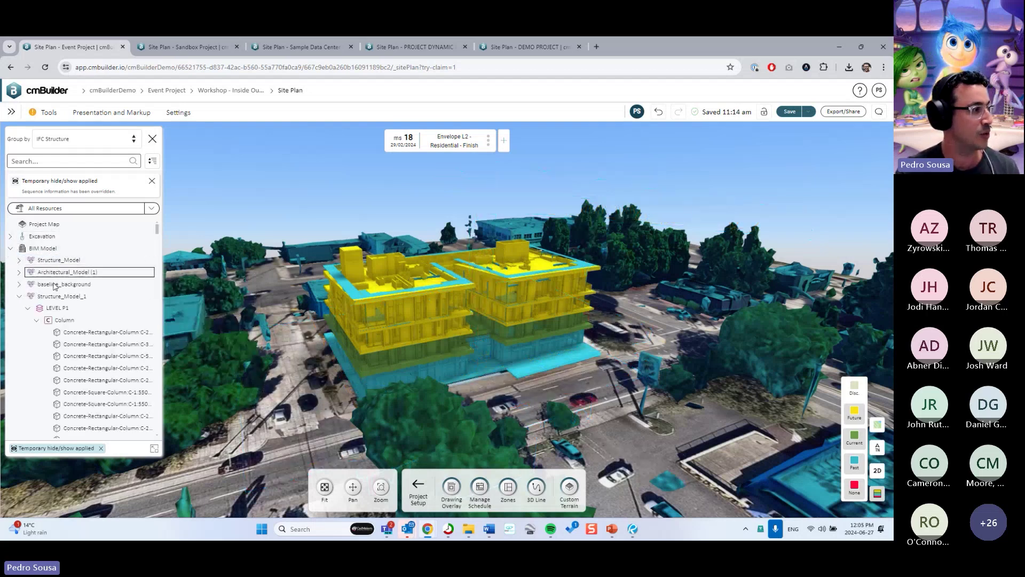
left_click(61, 273)
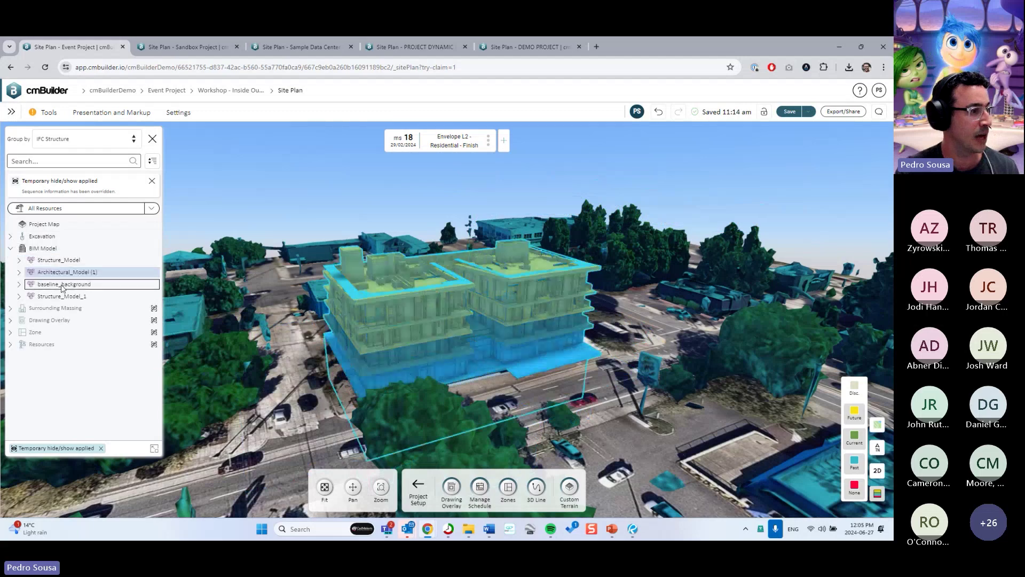
left_click(61, 285)
left_click(61, 296, "shift")
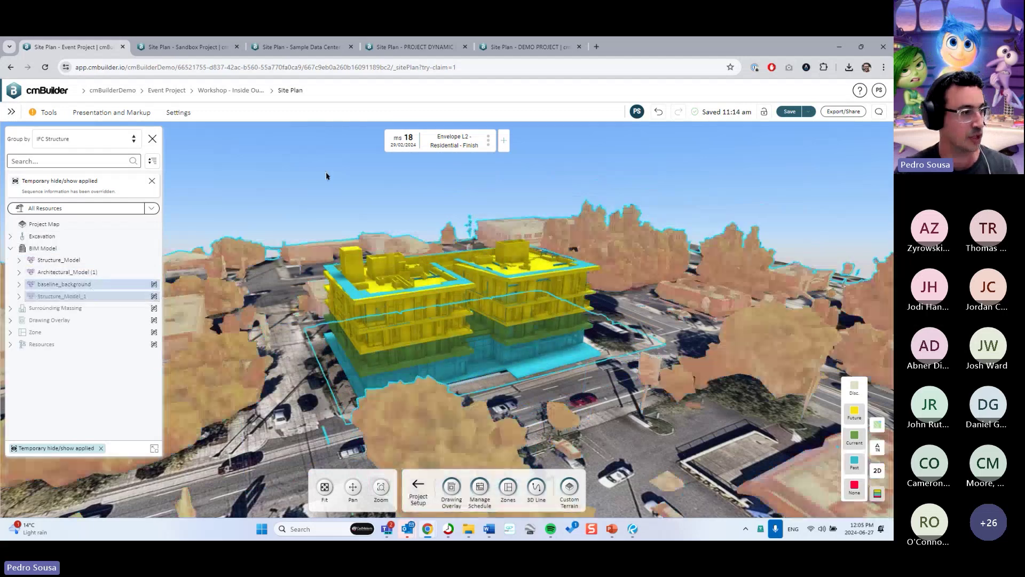
left_click(344, 191)
Examine which parts of the building are coloured as future, current and past elements, comparing them with the colour legend.
scroll(542, 348, "up", 5)
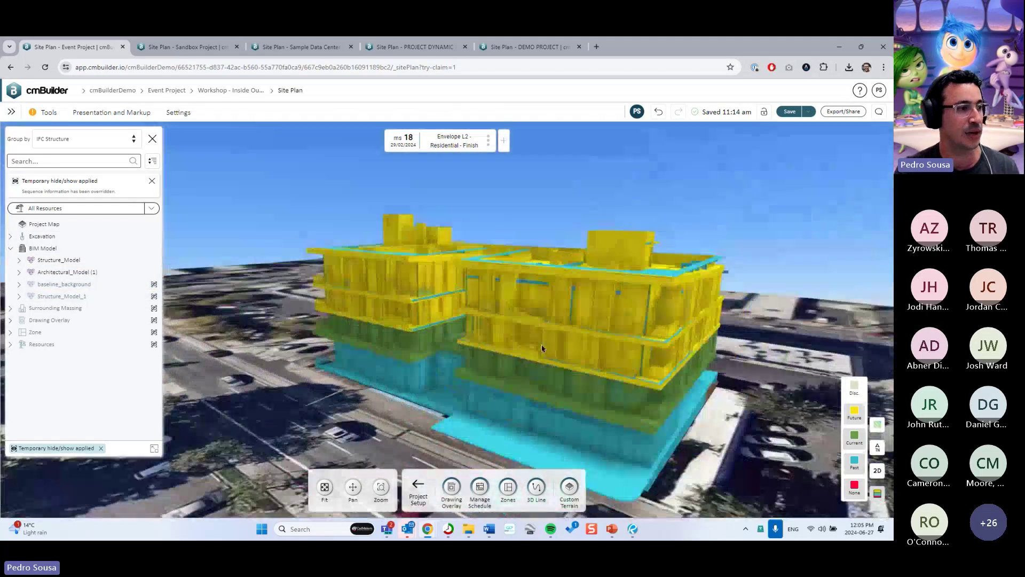
middle_click_drag(542, 348, 419, 272)
middle_click_drag(430, 330, 499, 257)
scroll(550, 257, "down", 5)
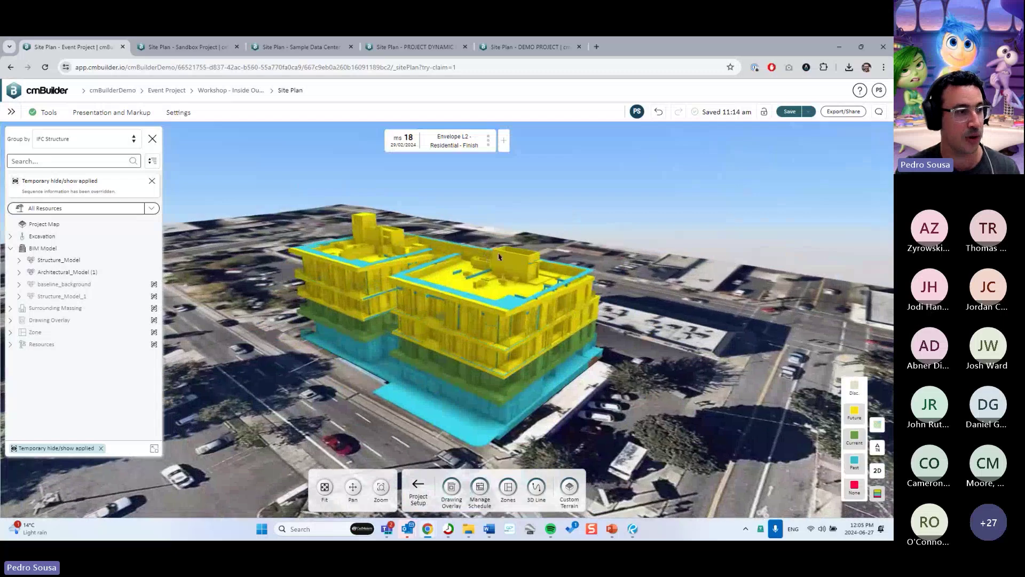
mouse_move(855, 417)
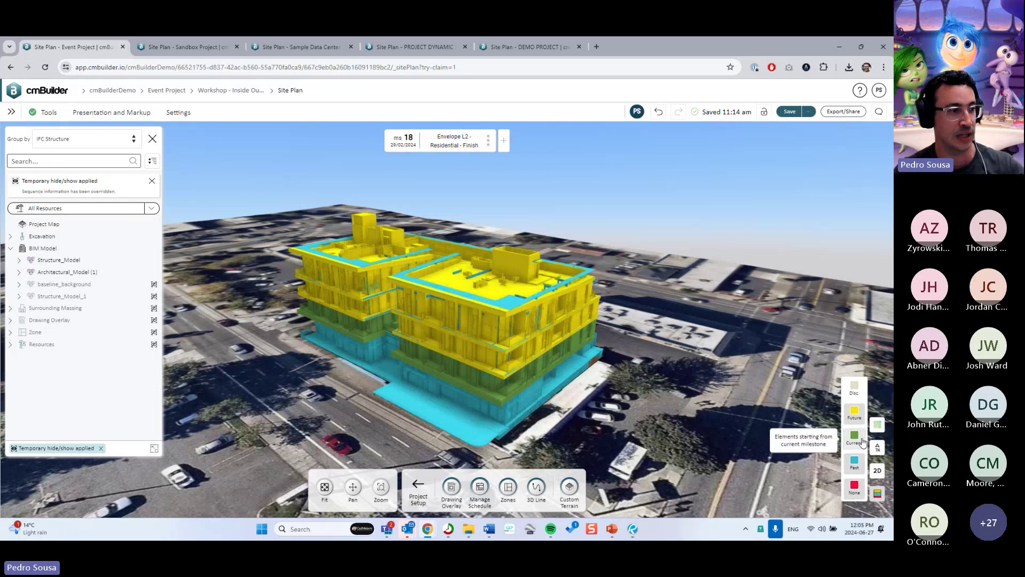
scroll(566, 417, "up", 5)
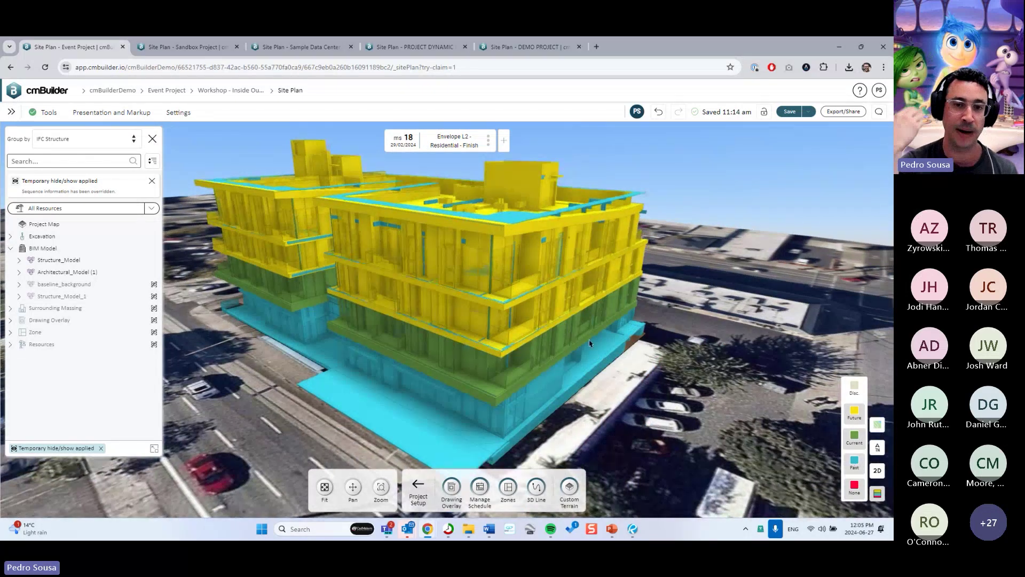
middle_click_drag(627, 314, 348, 229)
middle_click_drag(428, 218, 532, 335)
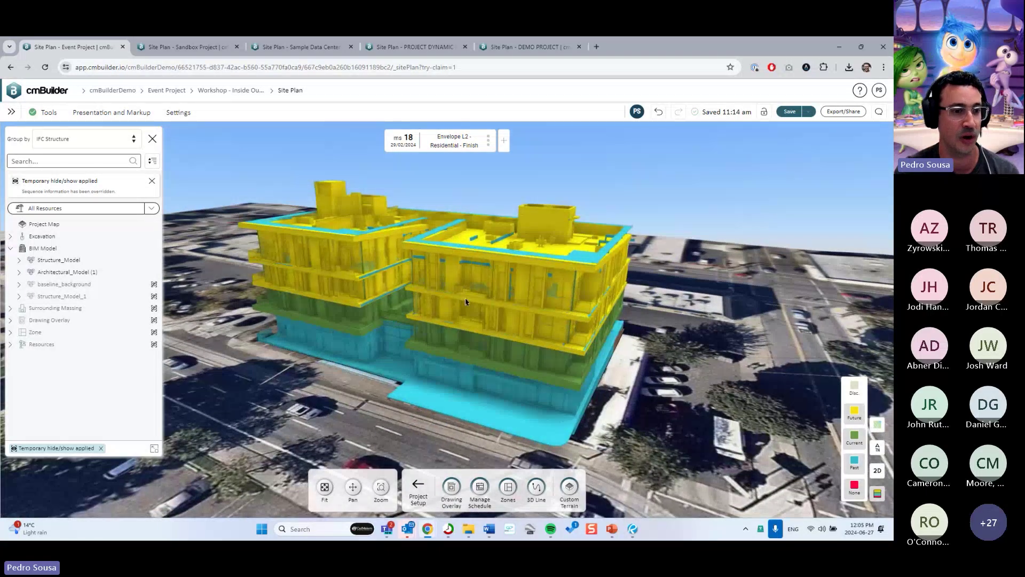
Turn off the Future elements in the sequencing view and advance the schedule to milestone 20, Envelope L4 - Residential - Finish.
left_click(860, 419)
middle_click_drag(702, 341, 715, 317)
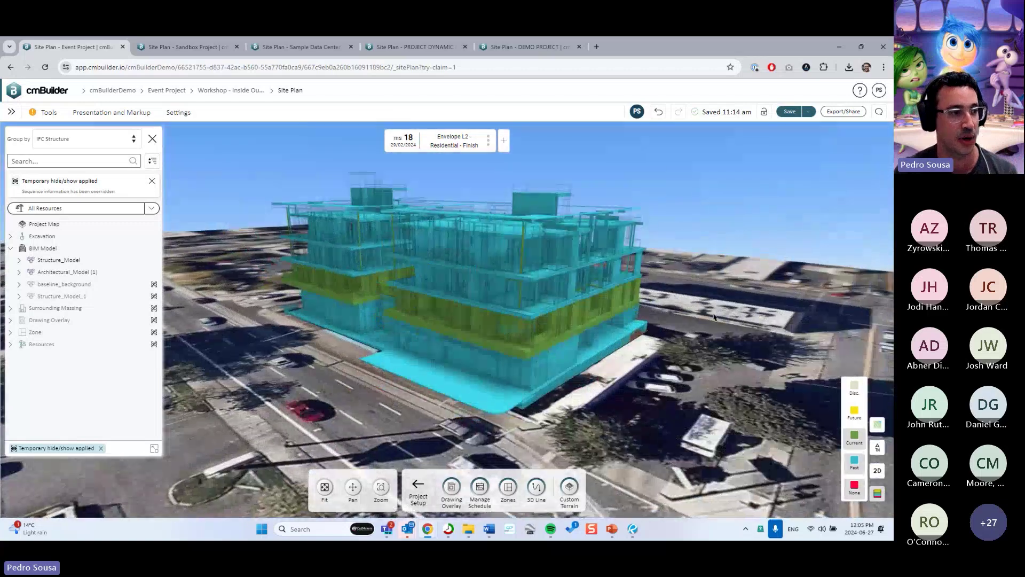
left_click(519, 140)
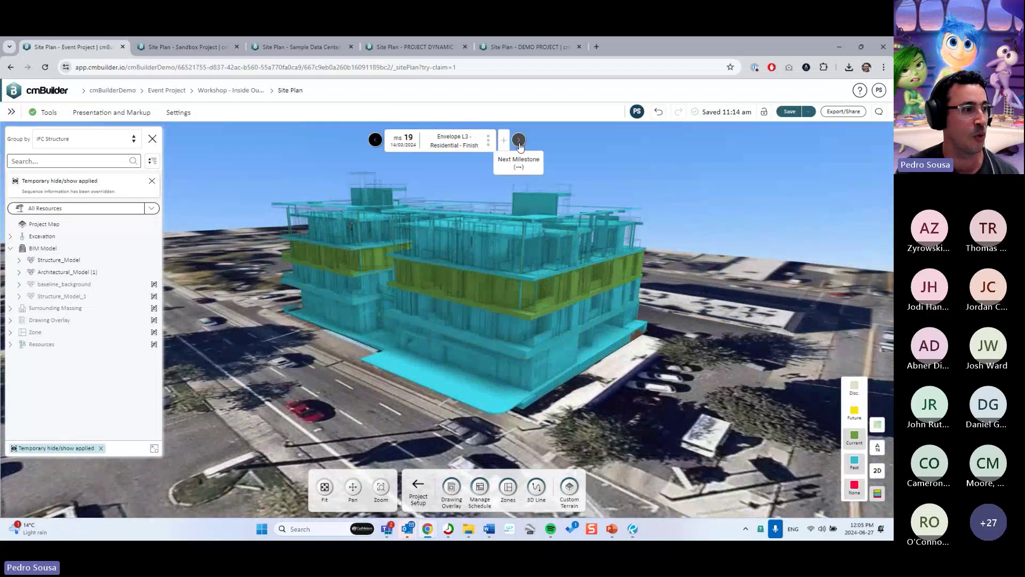
left_click(519, 142)
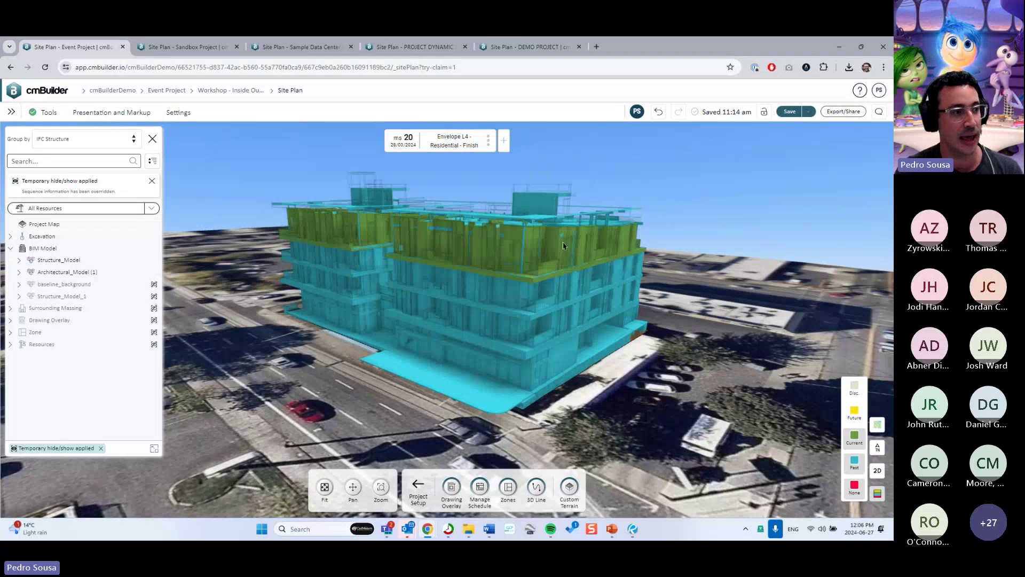
middle_click_drag(519, 236, 565, 294)
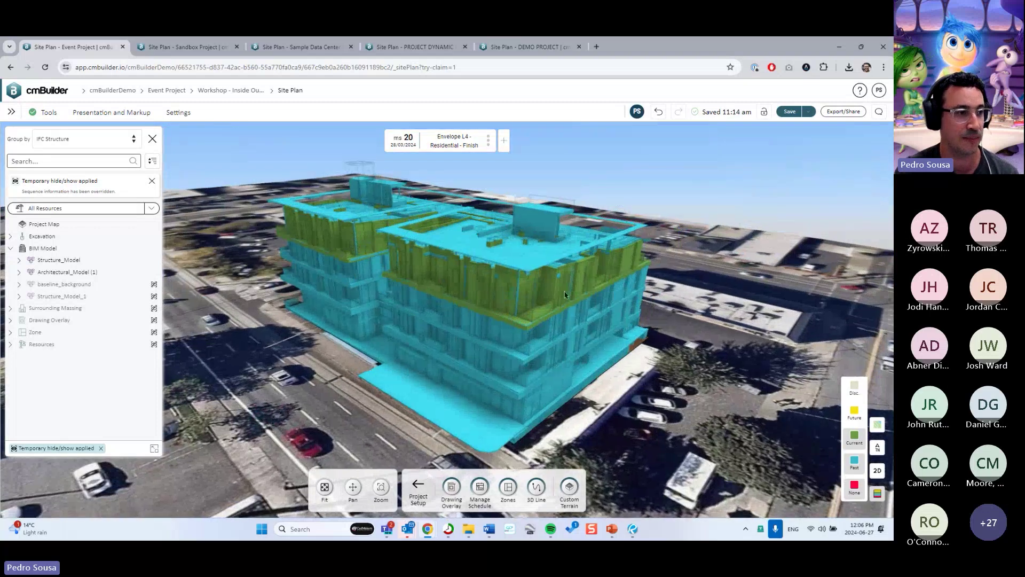
Reset the temporary hide on Structure_Model_1 under BIM Model and view the unsequenced model beyond the site map.
mouse_move(858, 467)
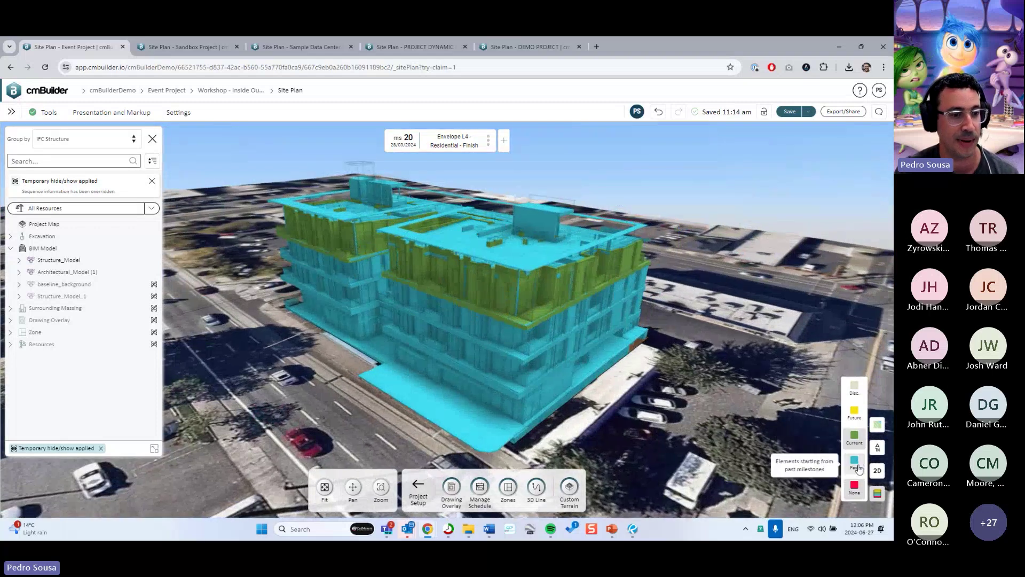
mouse_move(860, 495)
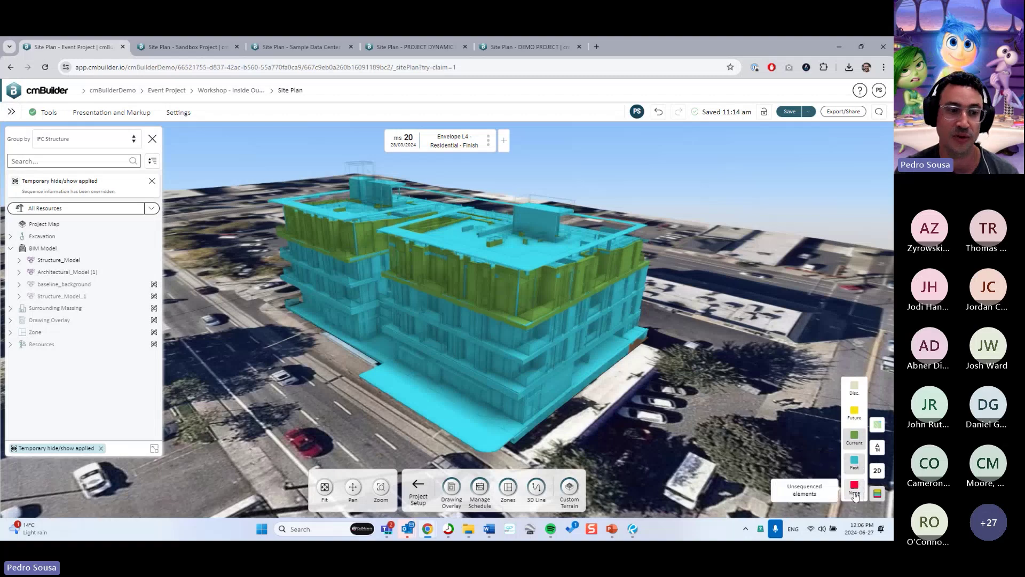
left_click_drag(747, 406, 666, 390)
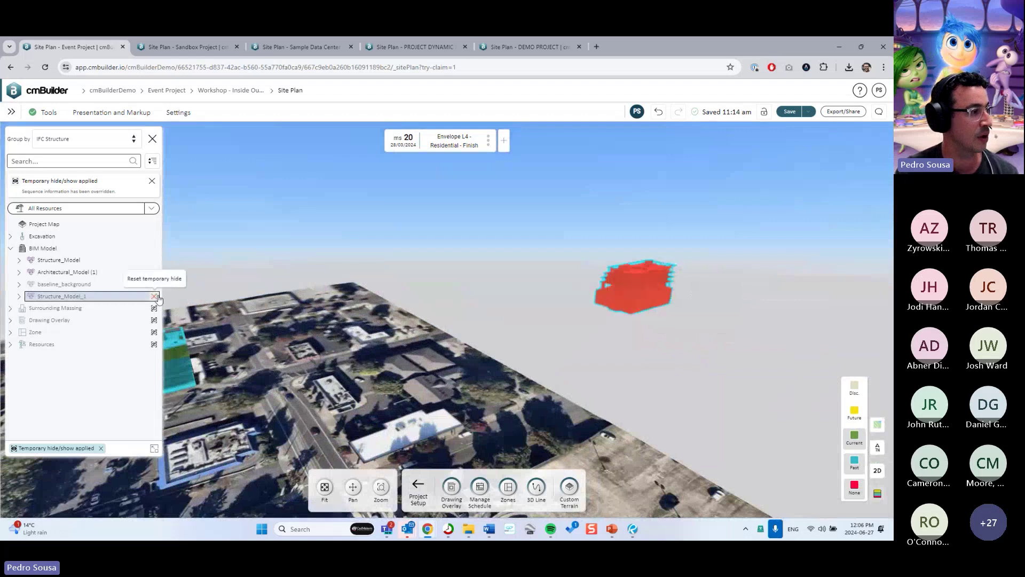
left_click_drag(761, 321, 525, 289)
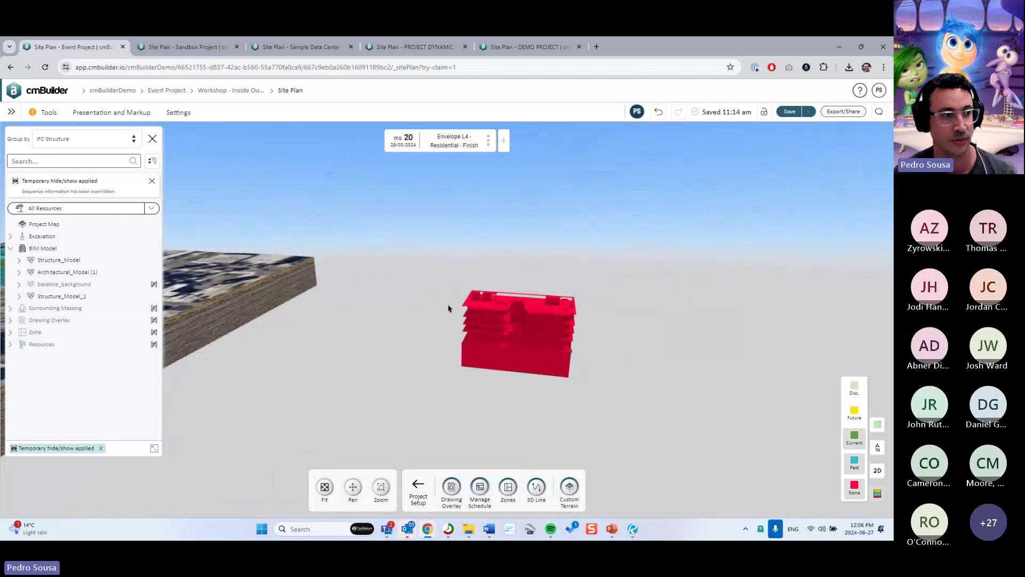
mouse_move(562, 342)
left_mouse_down()
mouse_move(481, 320)
mouse_move(383, 318)
mouse_move(646, 328)
mouse_move(562, 351)
left_mouse_up()
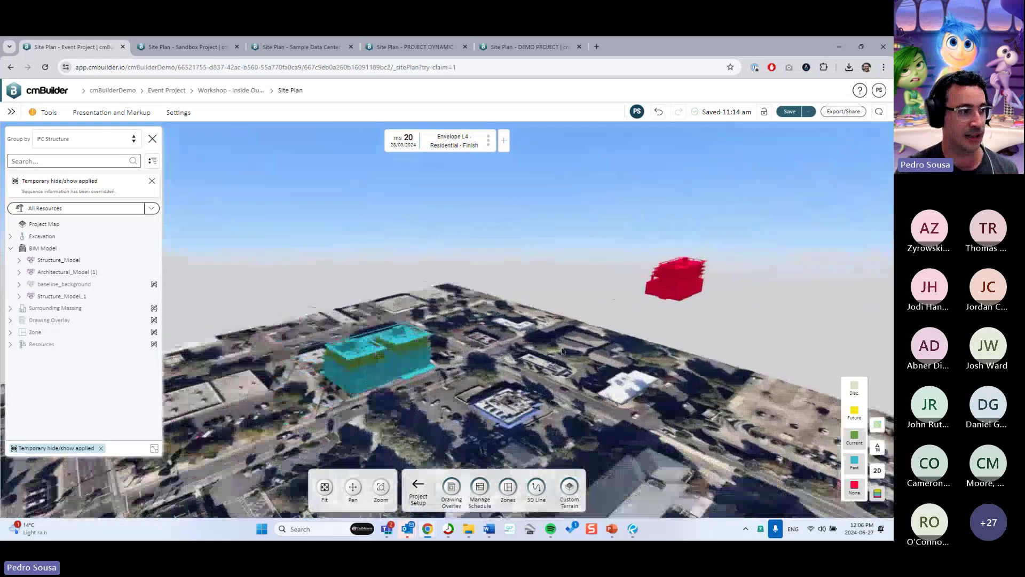
Turn off the None and Past elements in the sequencing view so that only Current elements are displayed.
scroll(562, 350, "up", 2)
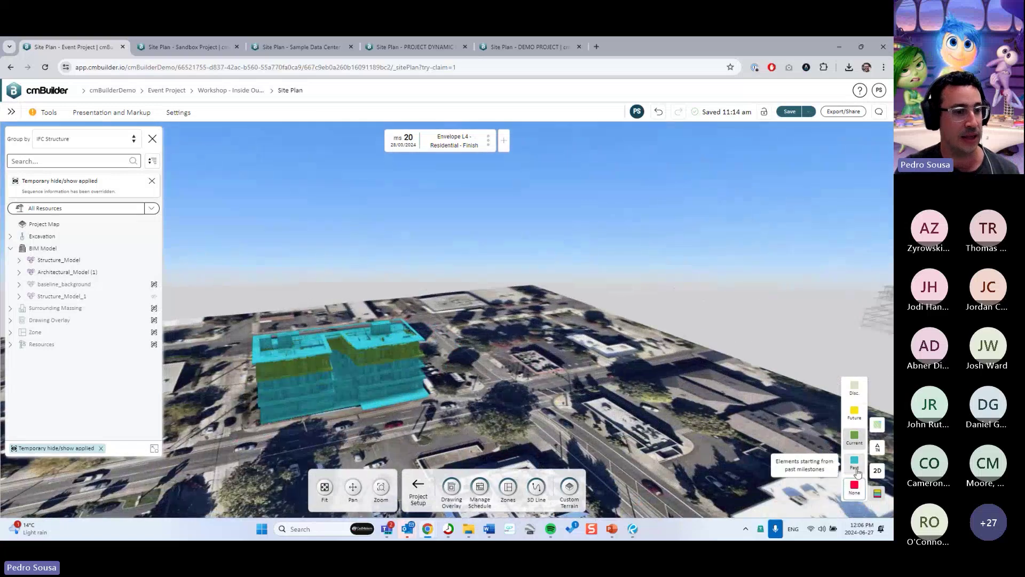
left_click(855, 462)
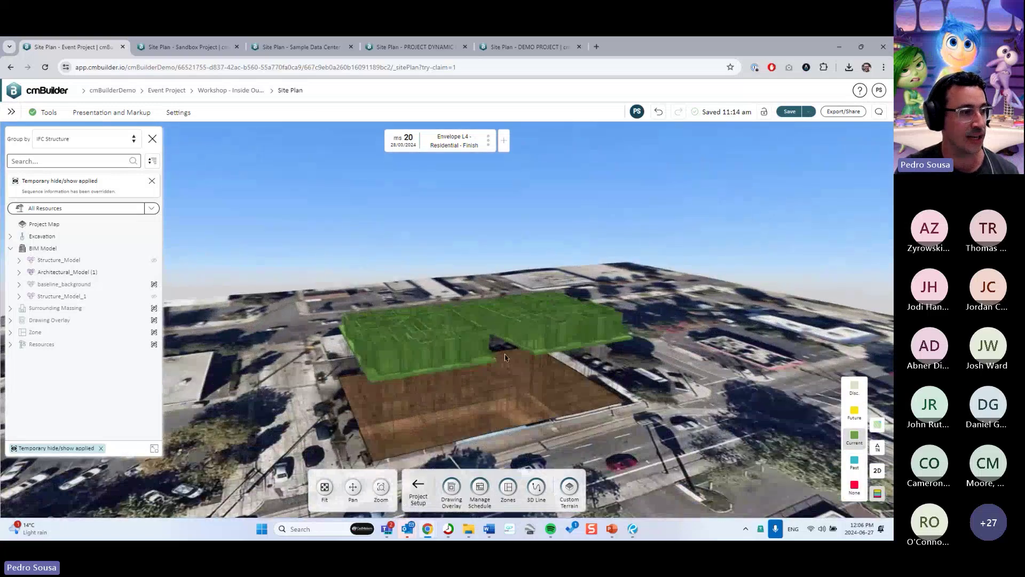
scroll(509, 382, "up", 5)
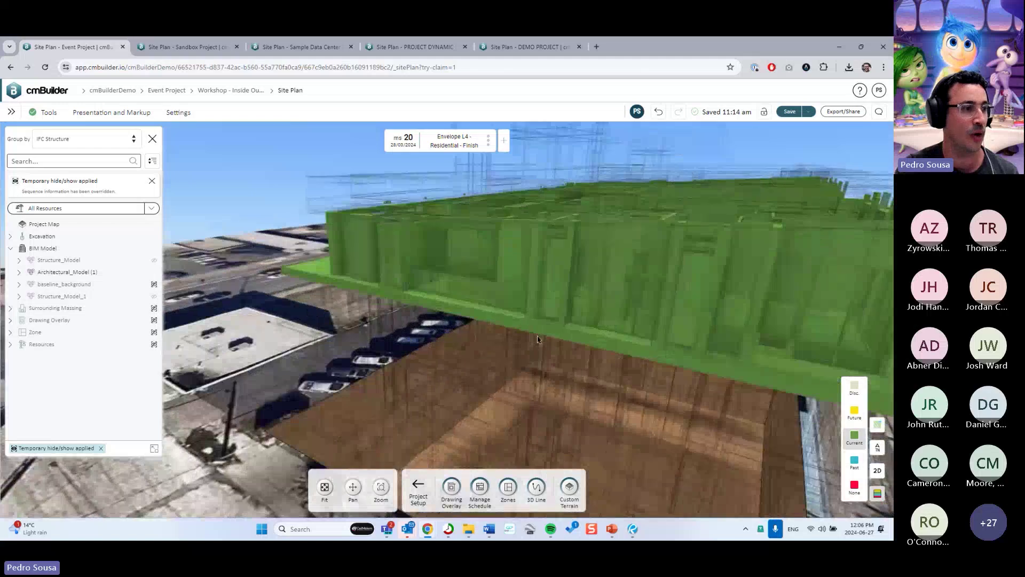
scroll(517, 258, "down", 5)
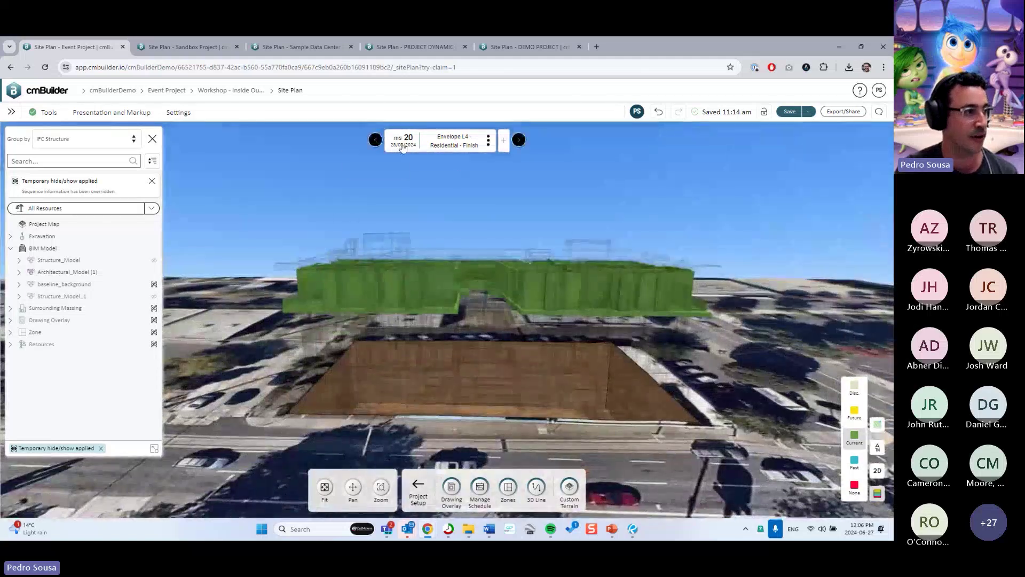
Go back in the schedule to milestone 18, Envelope L2 - Residential - Finish, and get a side view of the building.
left_click(376, 141)
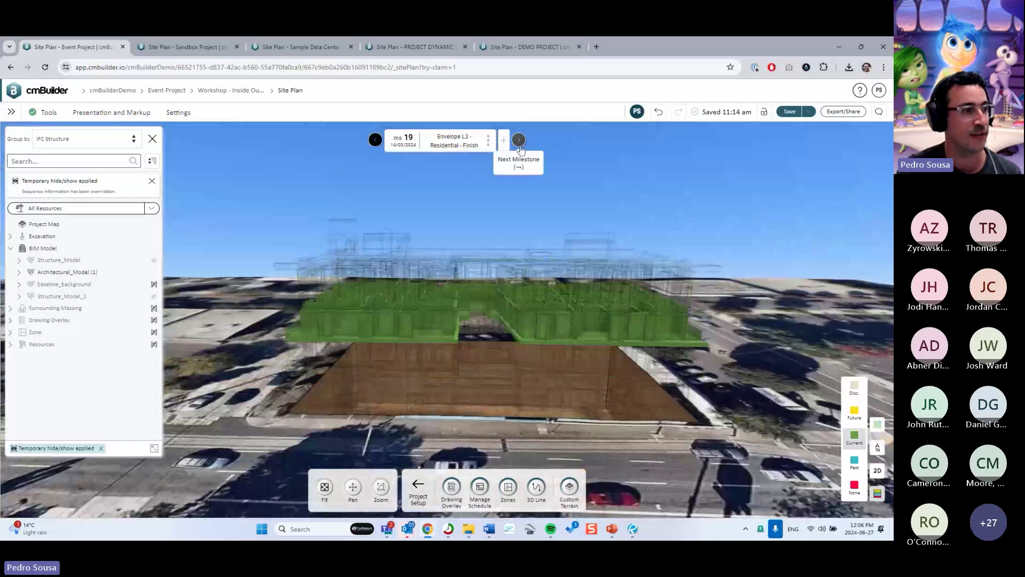
left_click(376, 141)
scroll(480, 222, "up", 5)
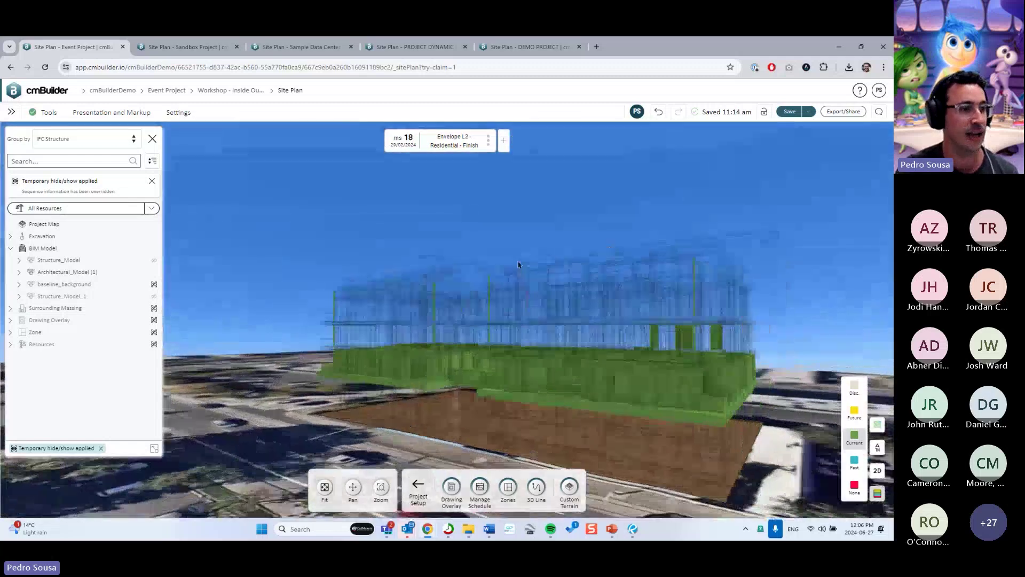
middle_click_drag(626, 308, 524, 280)
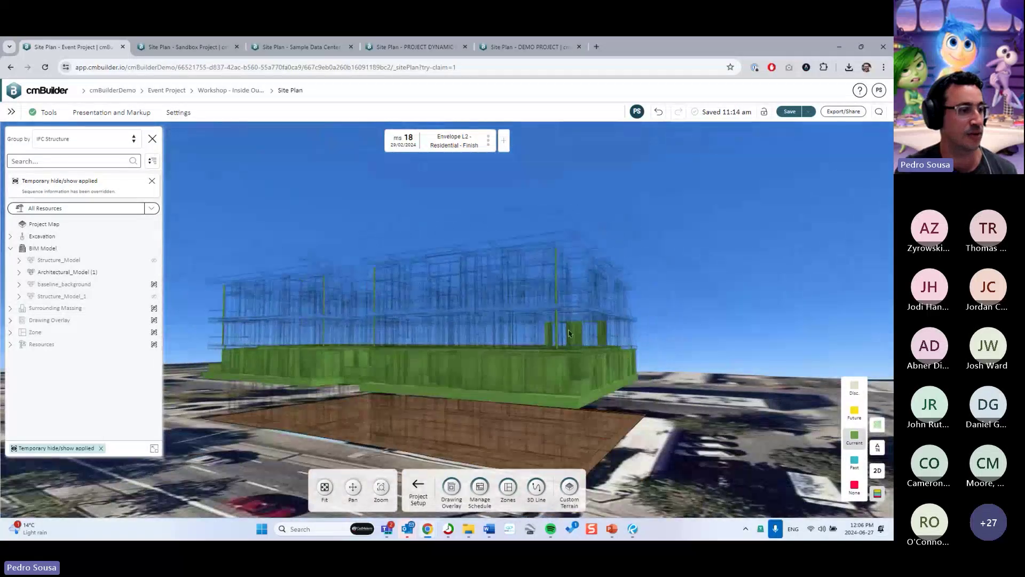
Select the stray current elements above level 2 and briefly display the Future elements to see which floors they belong to.
left_click_drag(695, 343, 219, 240)
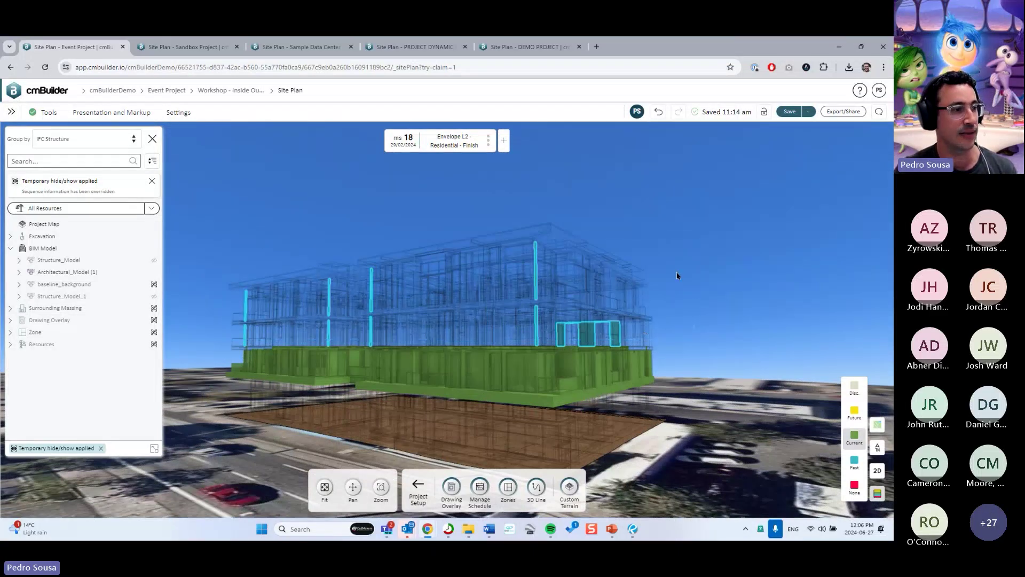
middle_click_drag(630, 355, 558, 315)
left_click(864, 418)
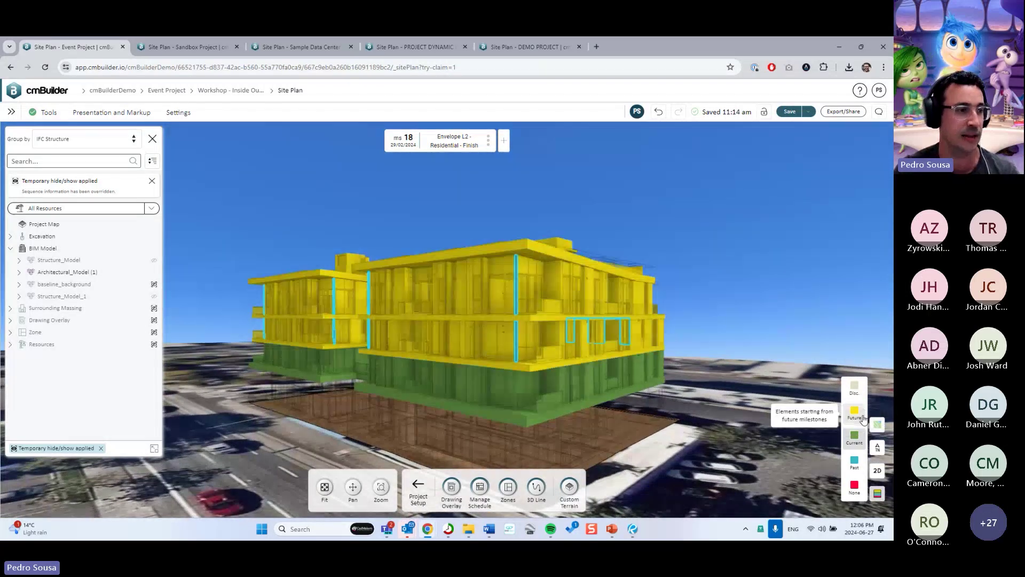
left_click(861, 417)
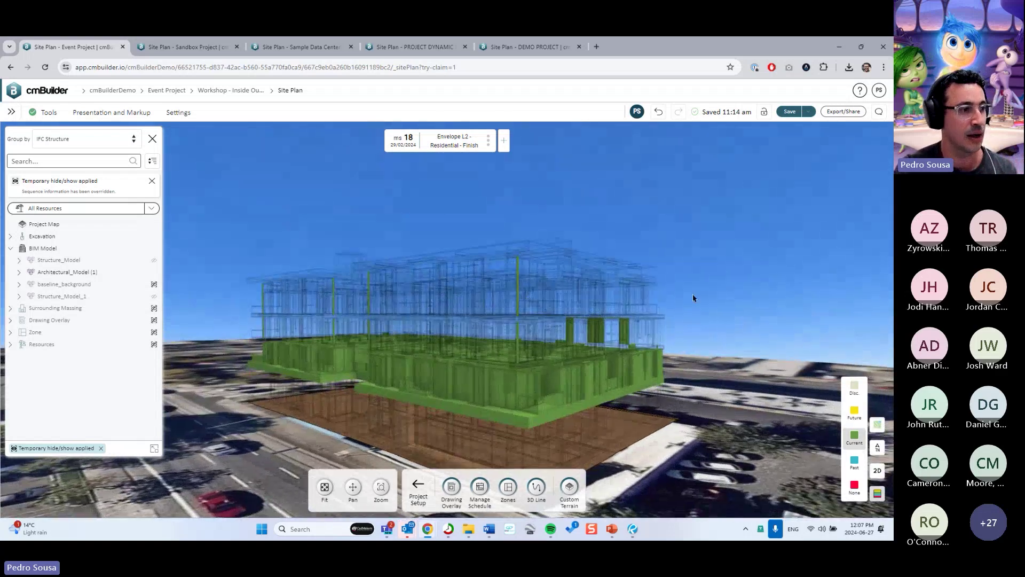
Select the stray level 3 elements and make them begin from milestone 19, Envelope L3 - Residential - Finish.
left_click_drag(709, 299, 221, 218)
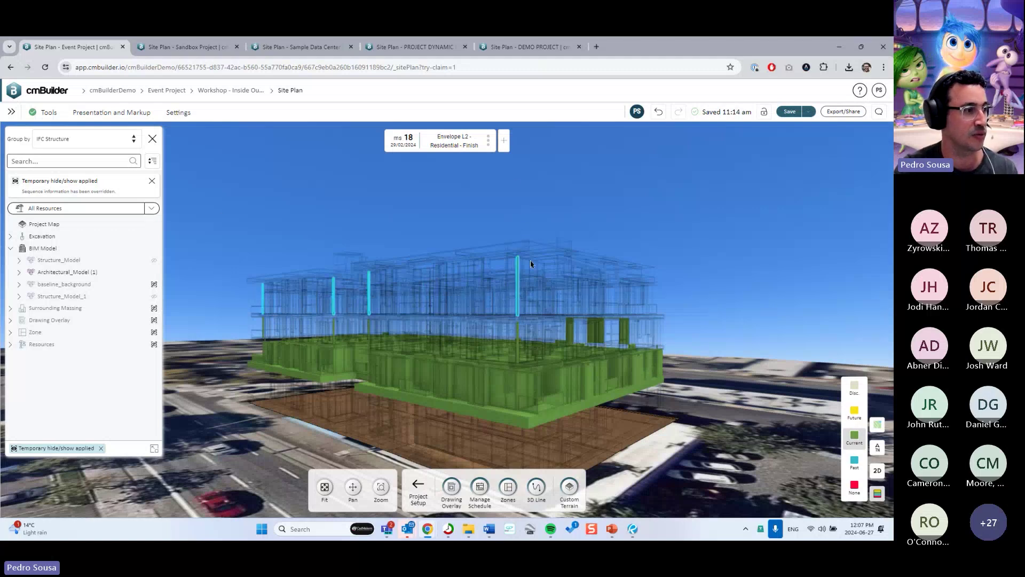
left_click_drag(662, 316, 246, 325)
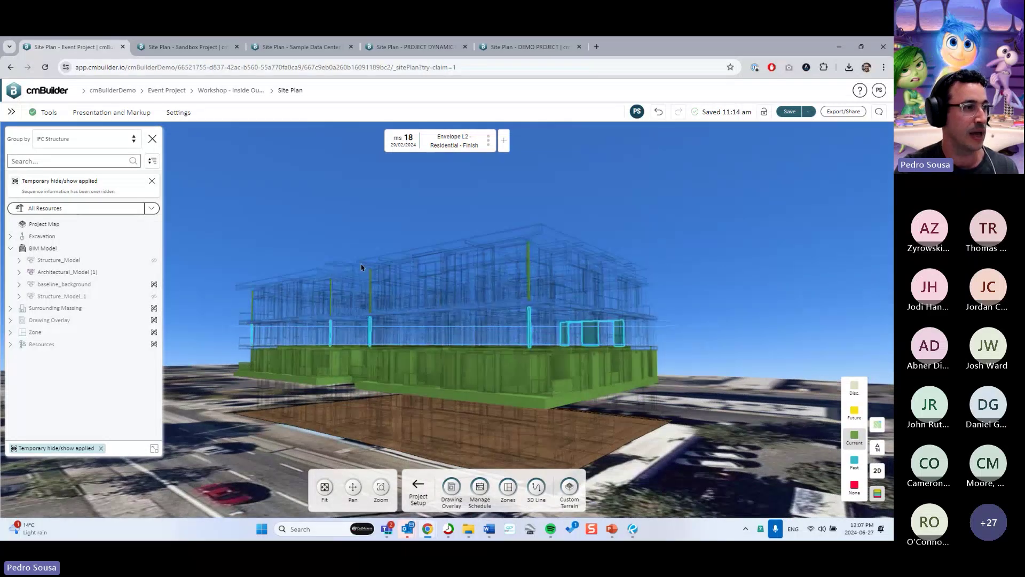
left_click(518, 141)
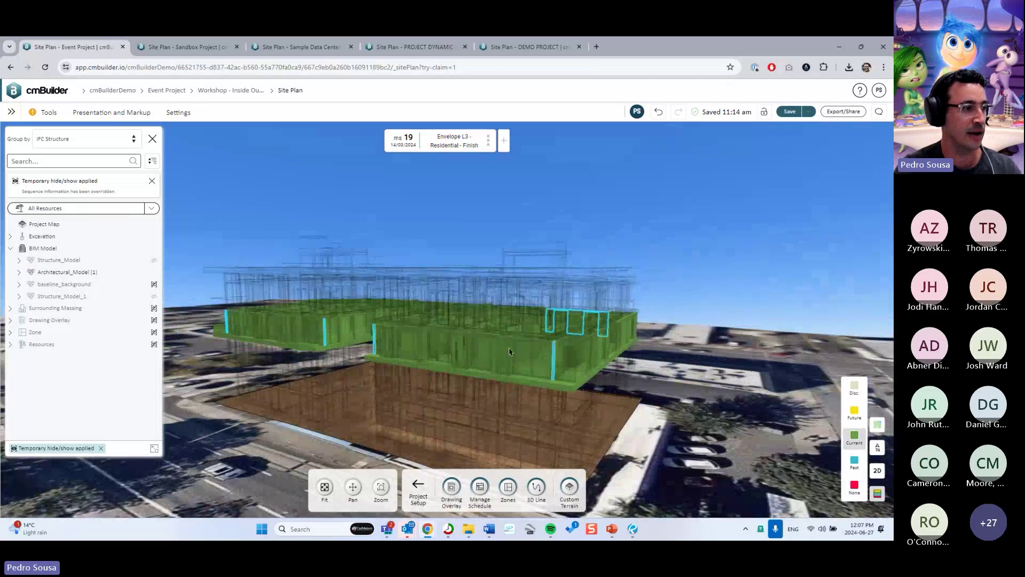
right_click(554, 354)
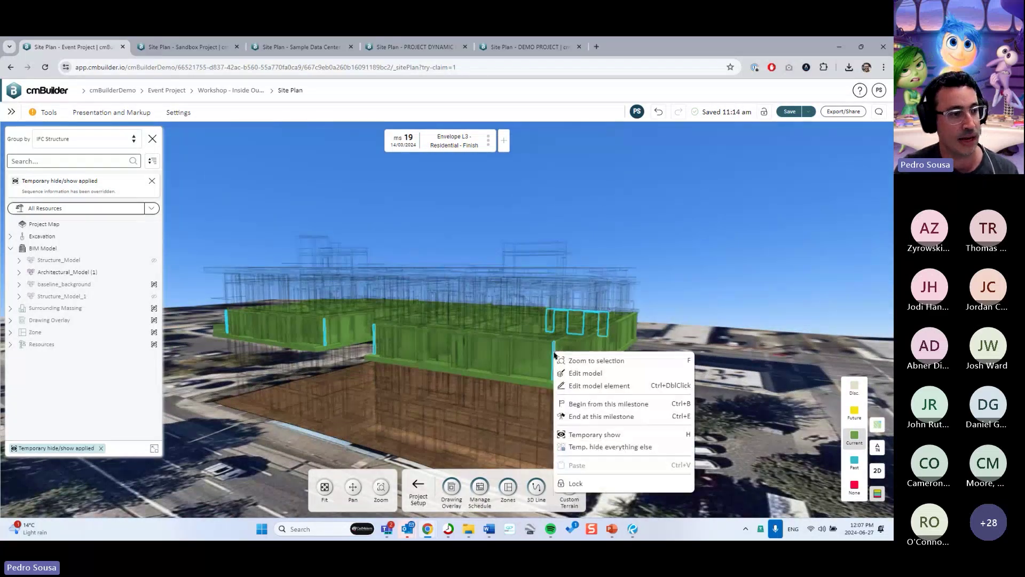
left_click(586, 408)
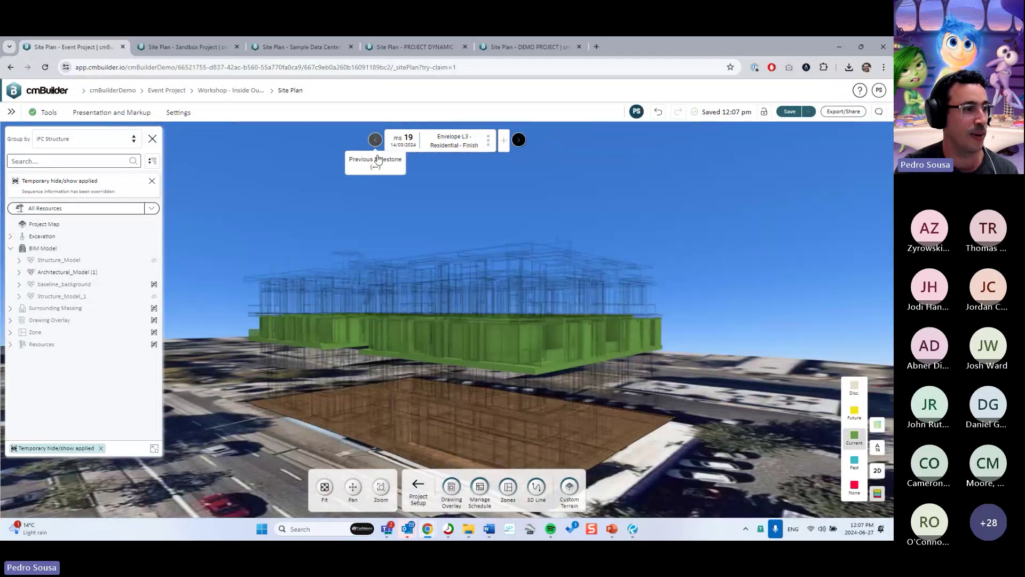
Return to milestone 18 and turn off the building edges in the graphics settings, checking the model from several angles.
scroll(486, 337, "up", 3)
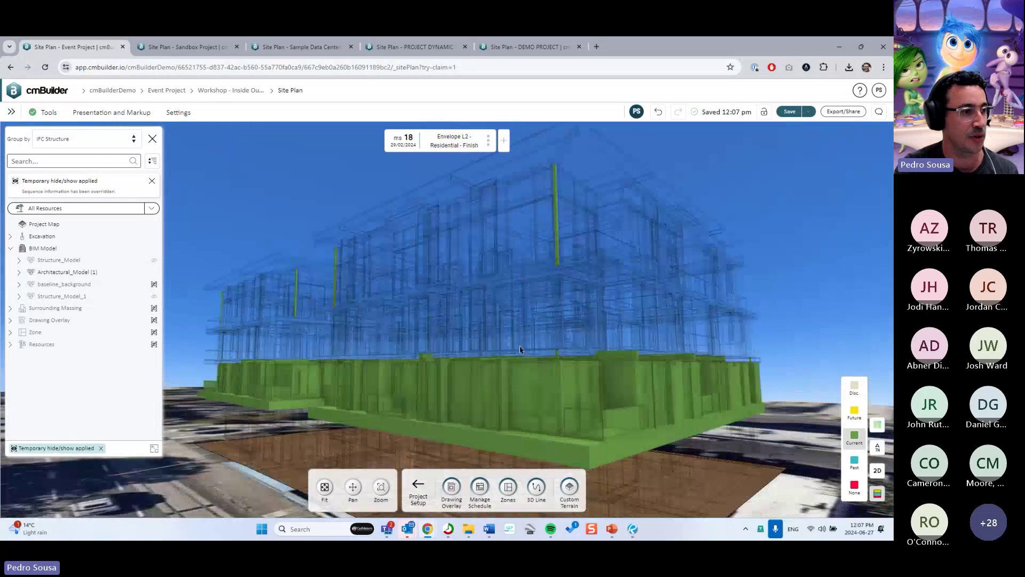
scroll(486, 337, "down", 4)
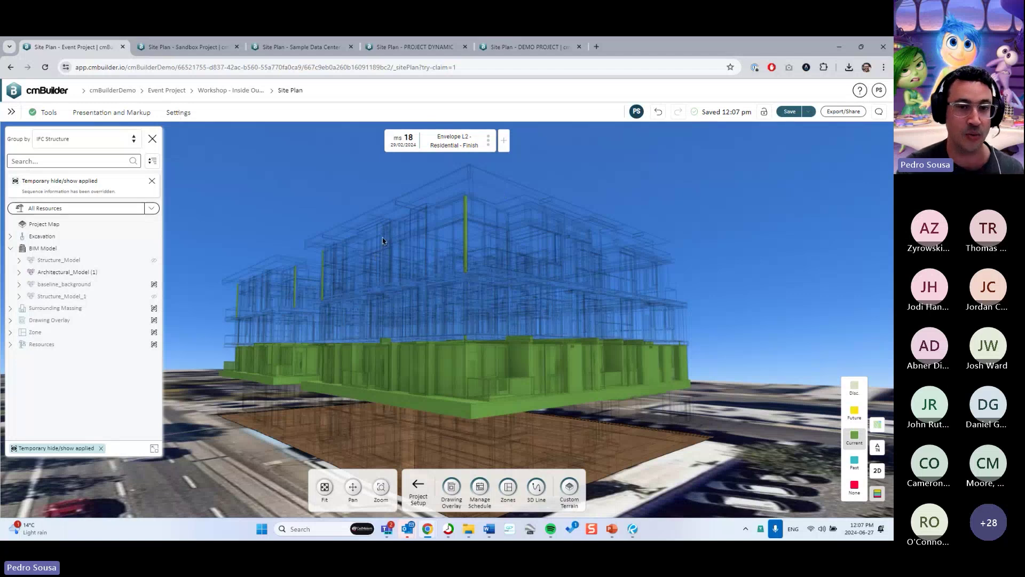
left_click(177, 113)
left_click(261, 136)
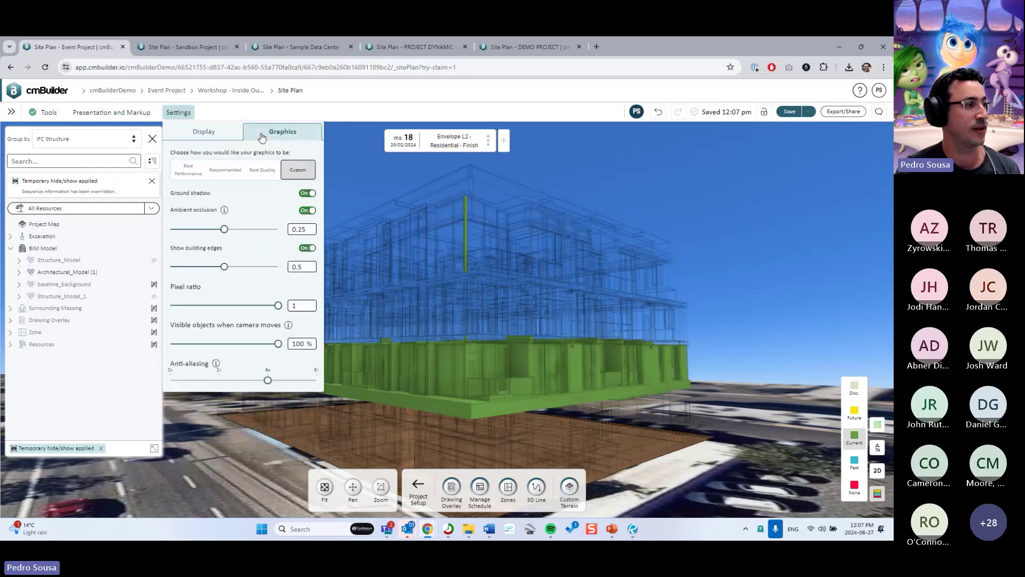
left_click(306, 249)
left_click(451, 258)
left_click_drag(452, 259, 587, 289)
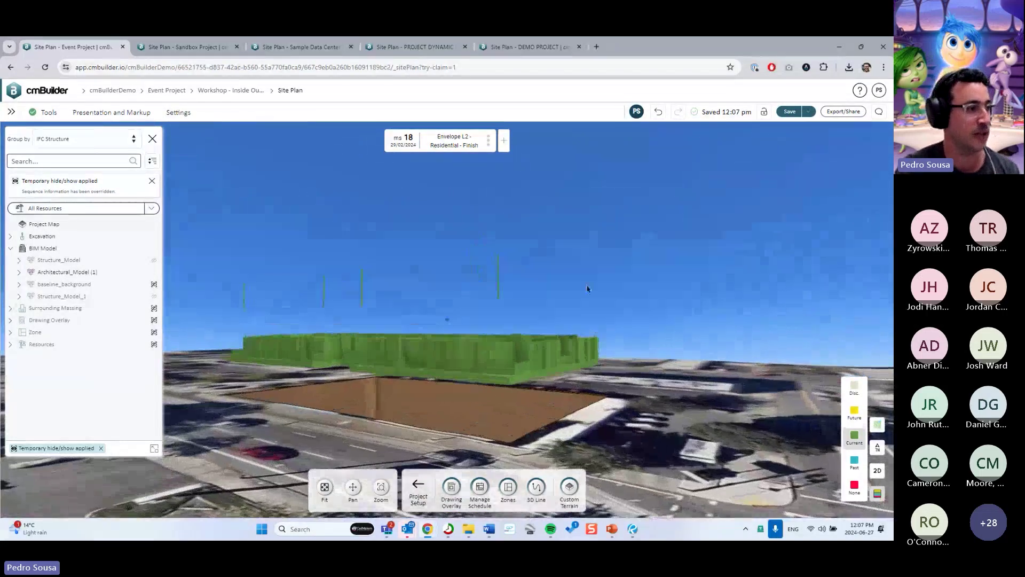
mouse_move(476, 249)
left_mouse_down()
mouse_move(463, 243)
mouse_move(482, 262)
mouse_move(475, 256)
left_mouse_up()
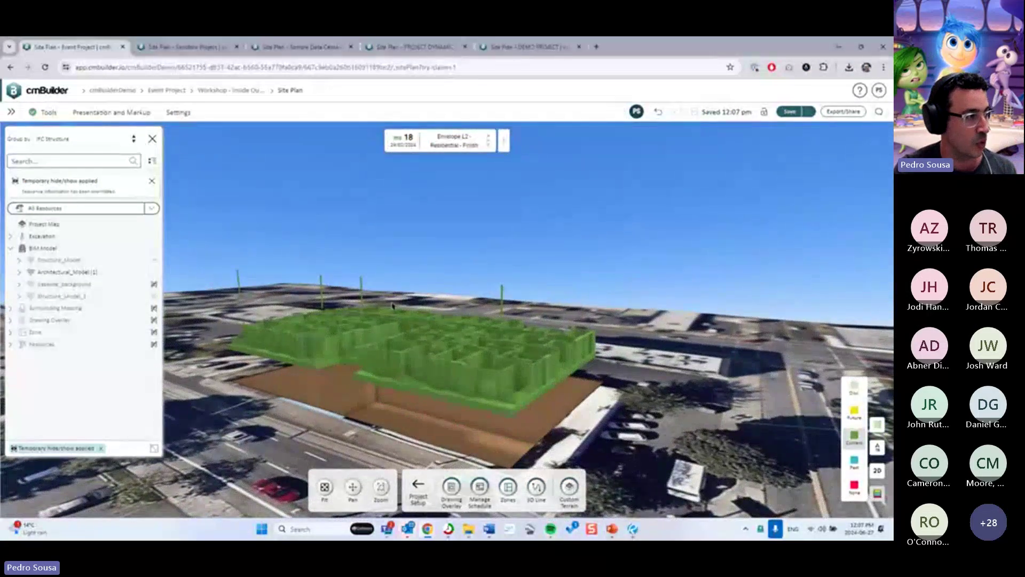
Change the scene's background from the sky backdrop to the plain off-white system default colour.
left_click(178, 112)
left_click(305, 282)
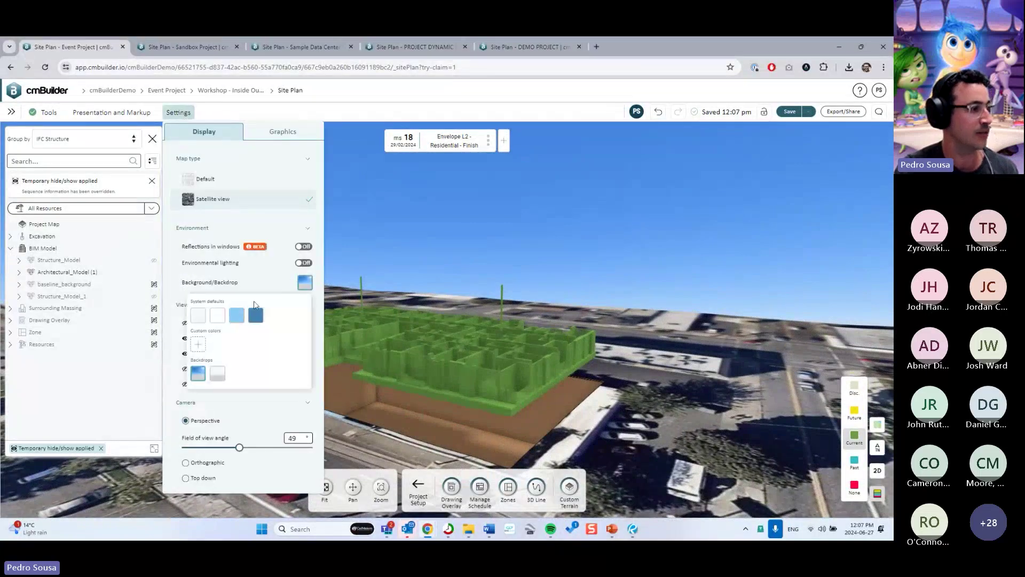
left_click(202, 316)
left_click(469, 254)
Select the four stray upper columns and make them begin from milestone 20, Envelope L4 - Residential - Finish.
left_click_drag(473, 251, 212, 292)
left_click(519, 140)
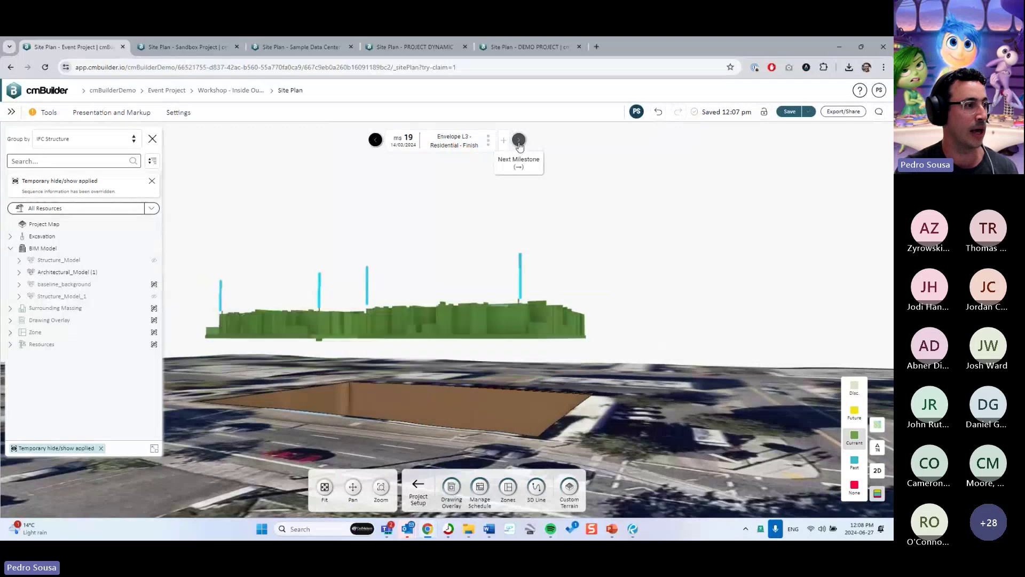
left_click(518, 141)
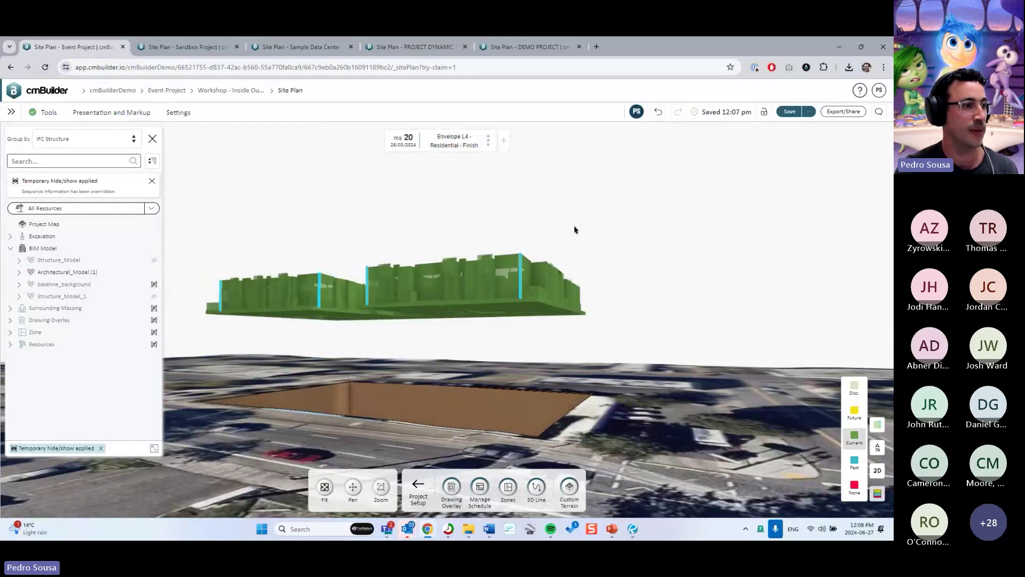
right_click(491, 290)
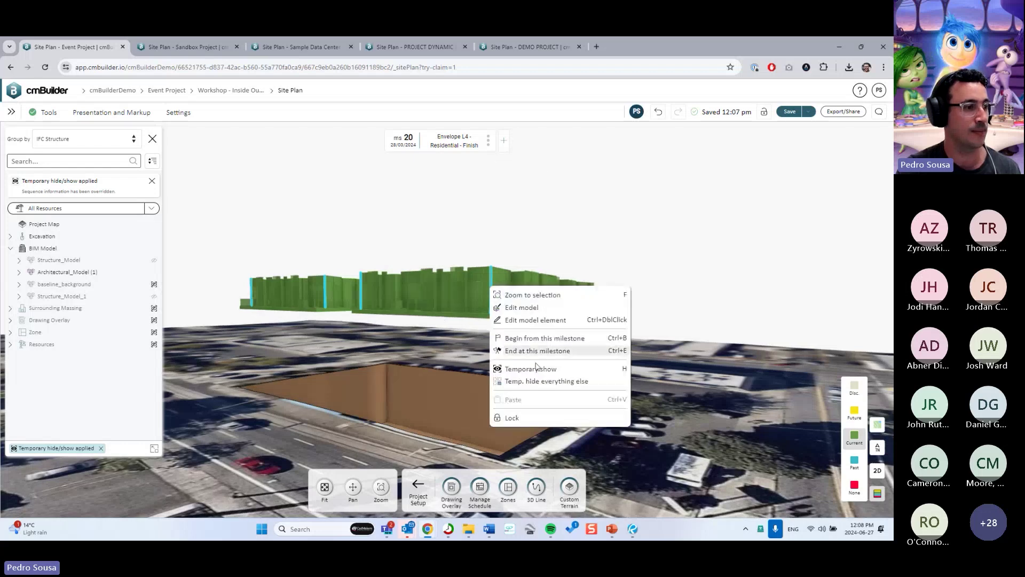
left_click(539, 338)
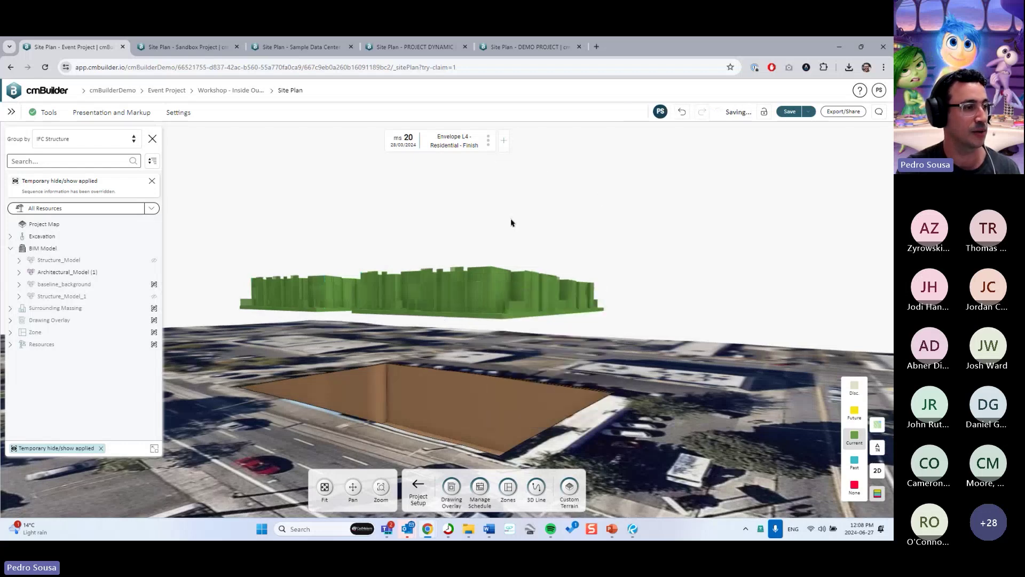
Step back through the envelope and structure milestones to check their current elements, returning to milestone 17, Structure Roof - Residential - Finish.
scroll(529, 225, "up", 3)
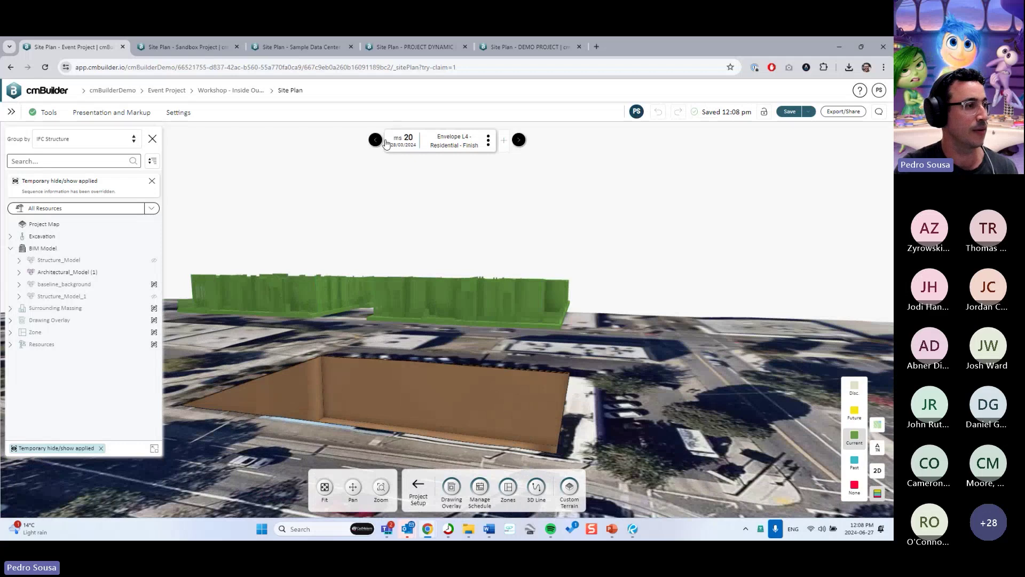
left_click(376, 140)
left_click(376, 141)
left_click(377, 141)
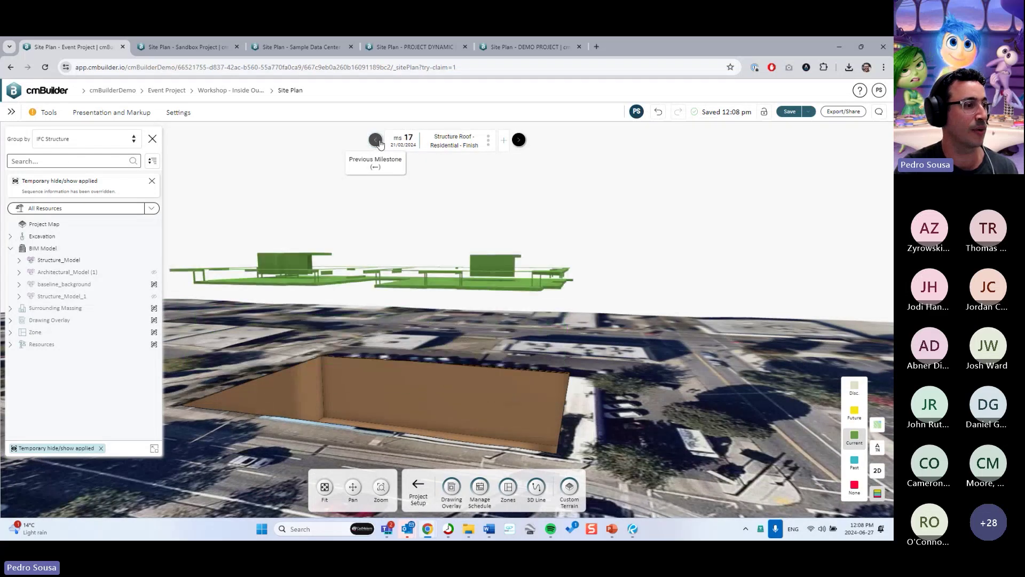
left_click(376, 144)
left_click(376, 142)
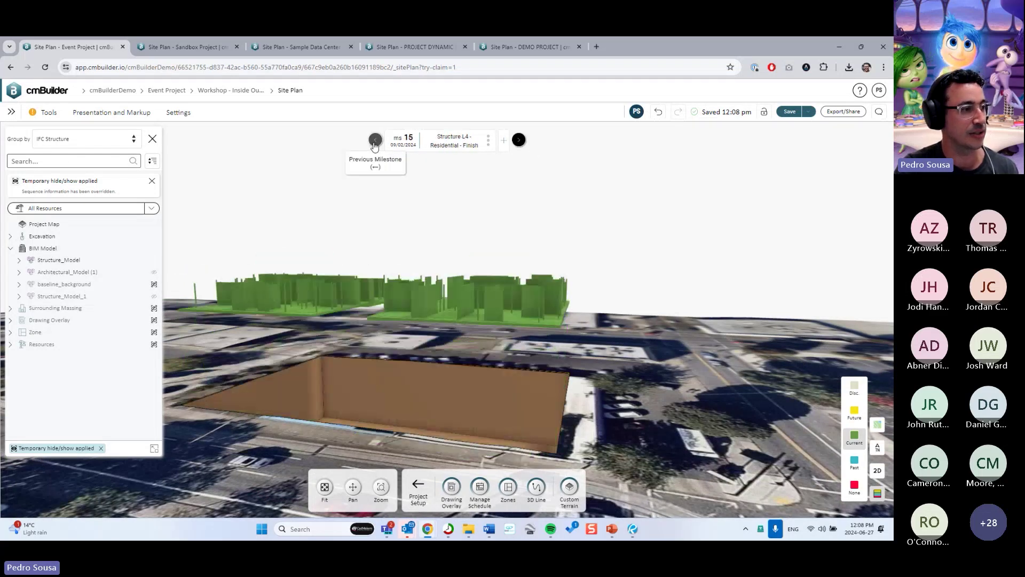
left_click(376, 142)
left_click(519, 141)
left_click(519, 142)
left_click(519, 142)
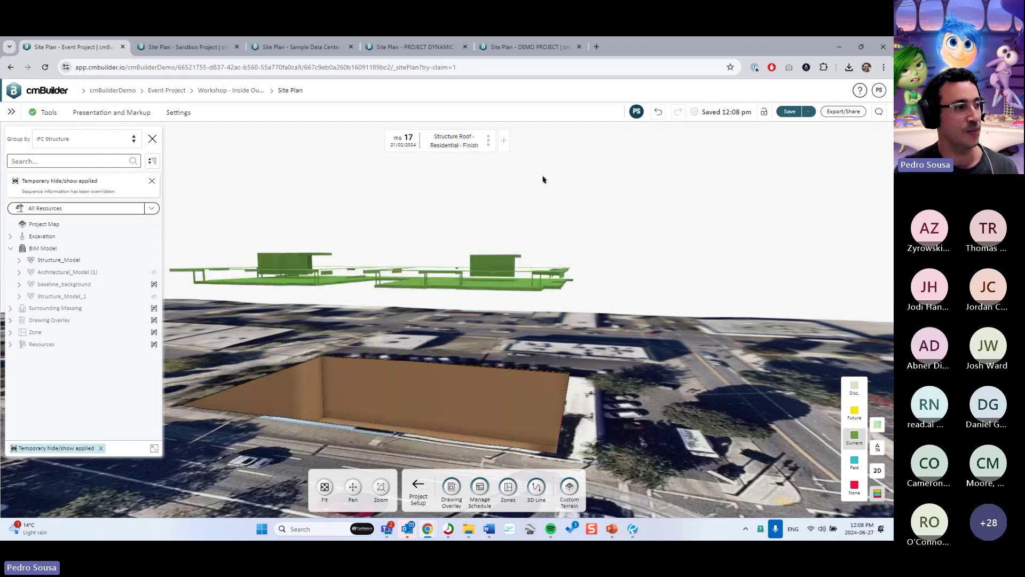
scroll(552, 240, "down", 3)
left_click_drag(483, 228, 341, 312)
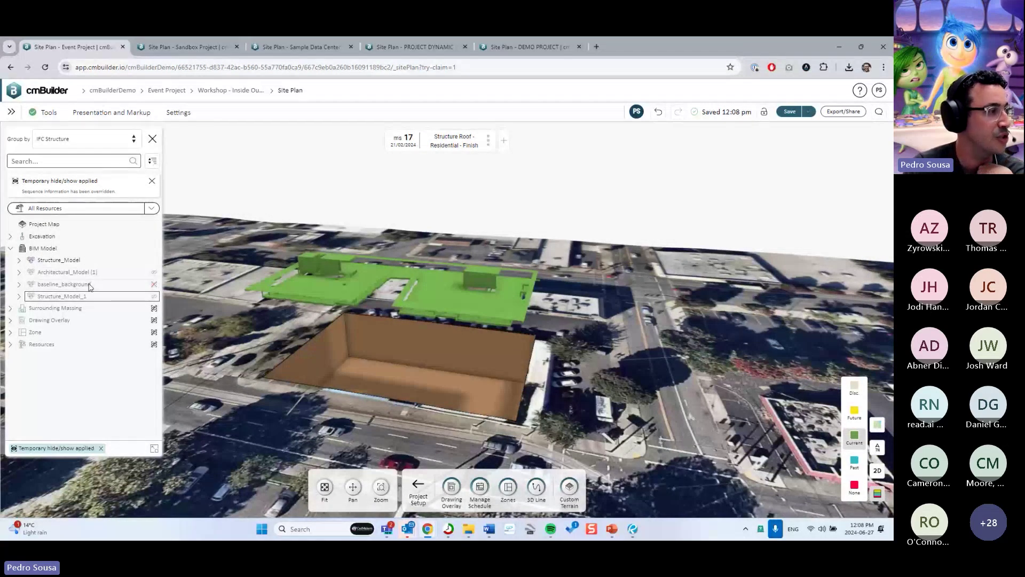
Temporarily hide the baseline_background model and switch the sequencing view off and back on at milestone 17.
left_click(155, 287)
scroll(422, 288, "down", 5)
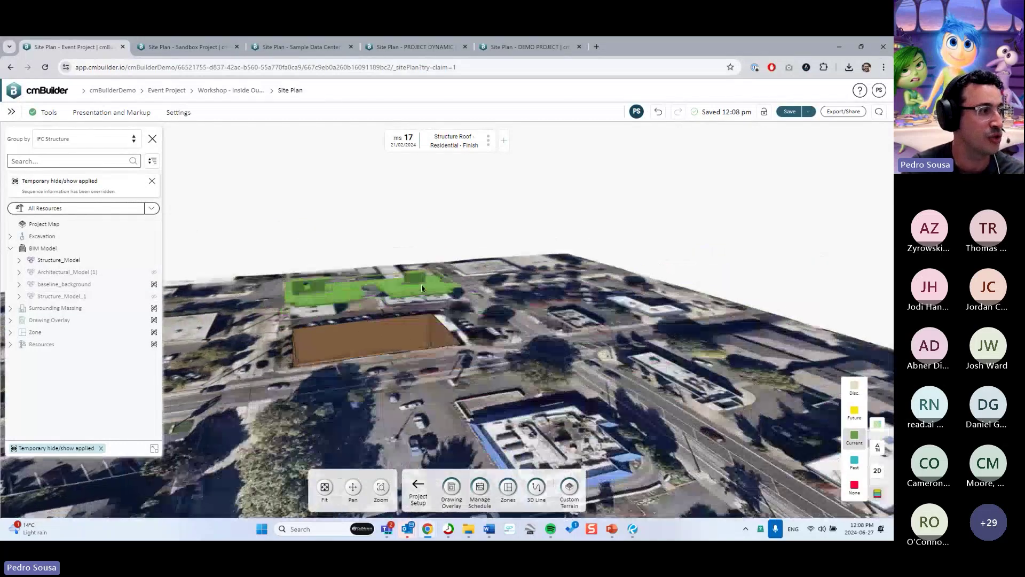
left_click(422, 289)
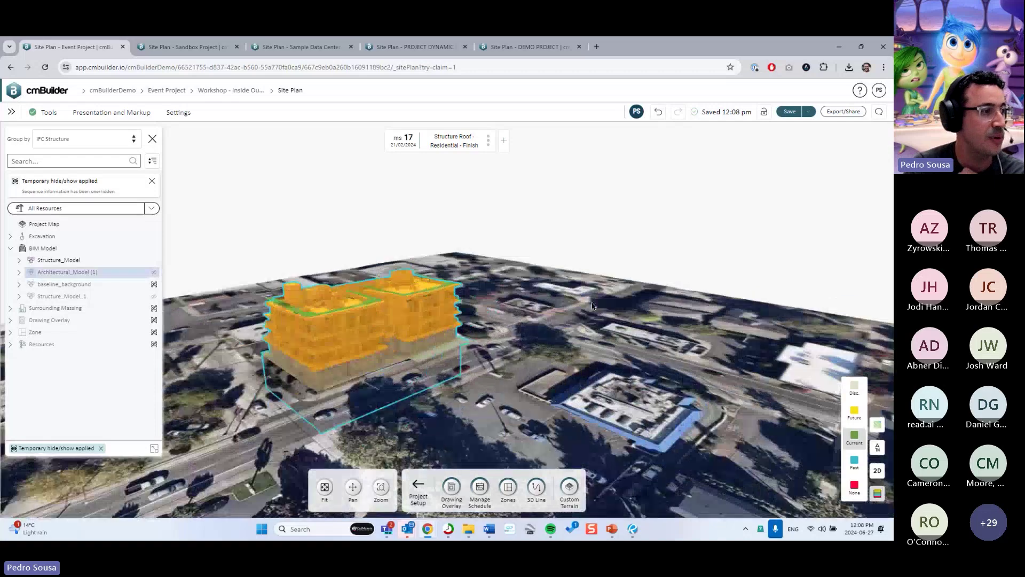
left_click(877, 494)
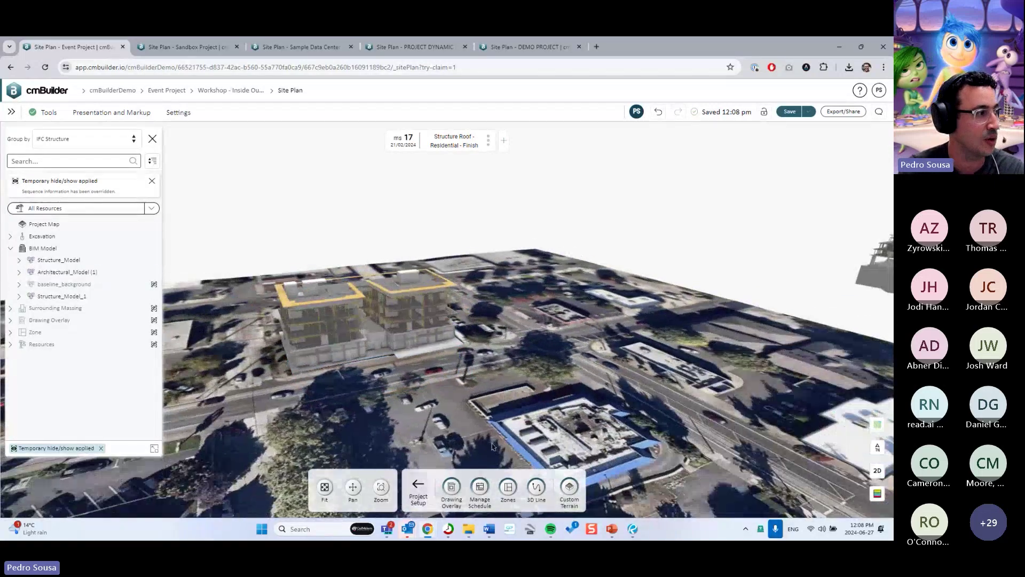
left_click(876, 492)
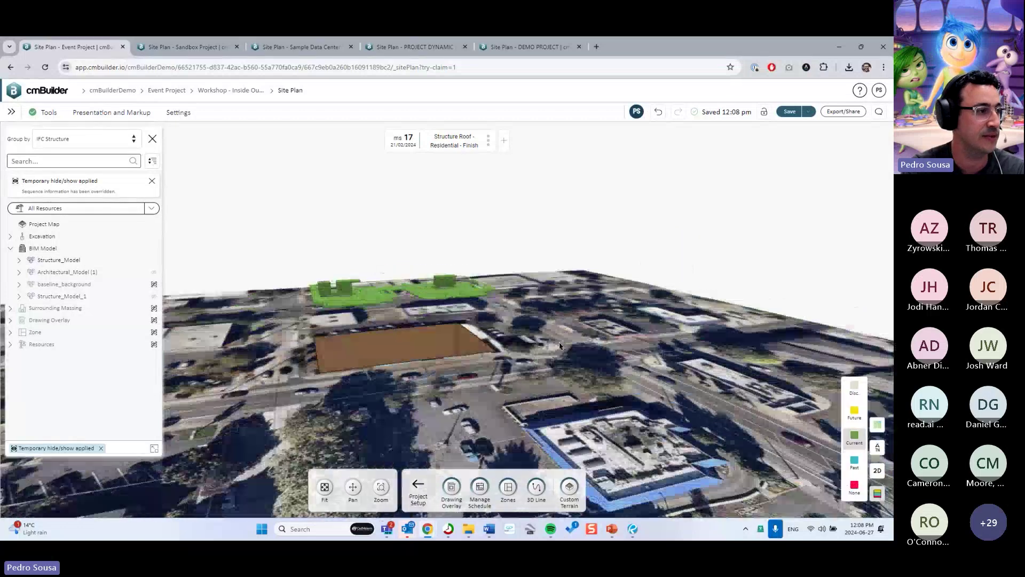
Show past and future elements with the current ones at milestone 17, inspect the building's colours, and hide the future elements again.
left_click(855, 468)
scroll(376, 346, "up", 5)
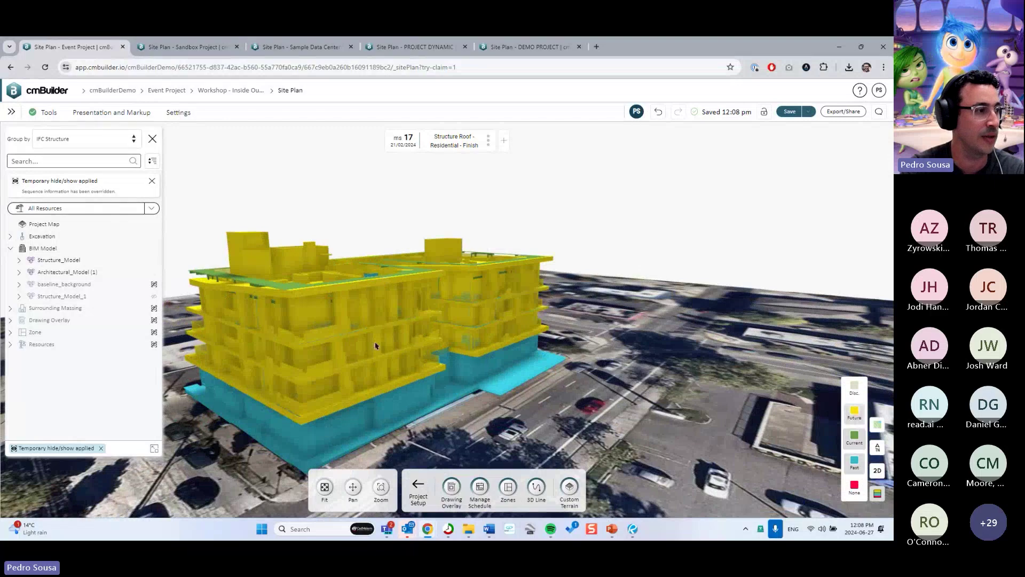
left_click_drag(334, 337, 402, 401)
left_click_drag(417, 354, 414, 271)
scroll(514, 316, "up", 6)
scroll(526, 309, "down", 5)
left_click_drag(527, 309, 668, 363)
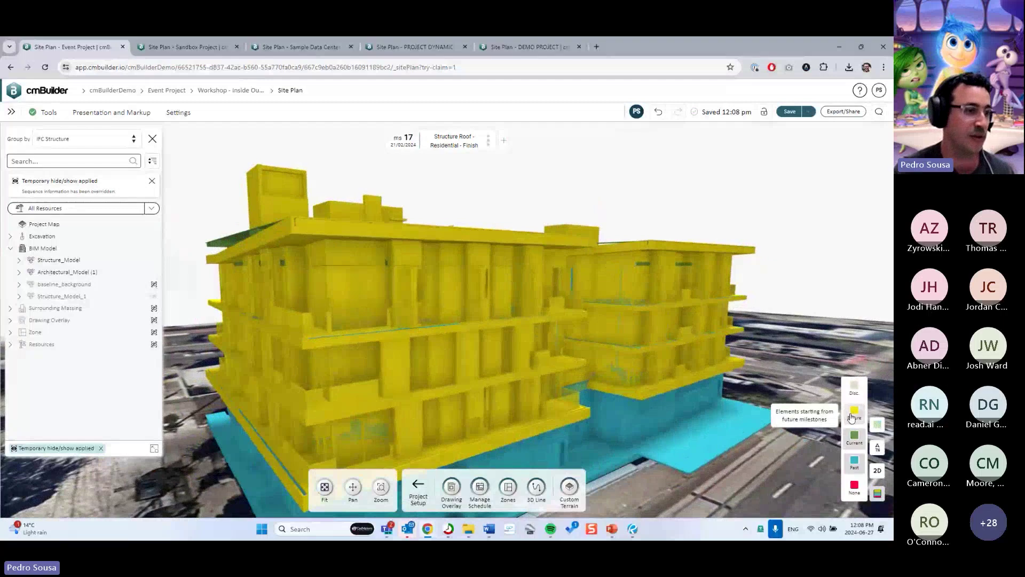
left_click(854, 413)
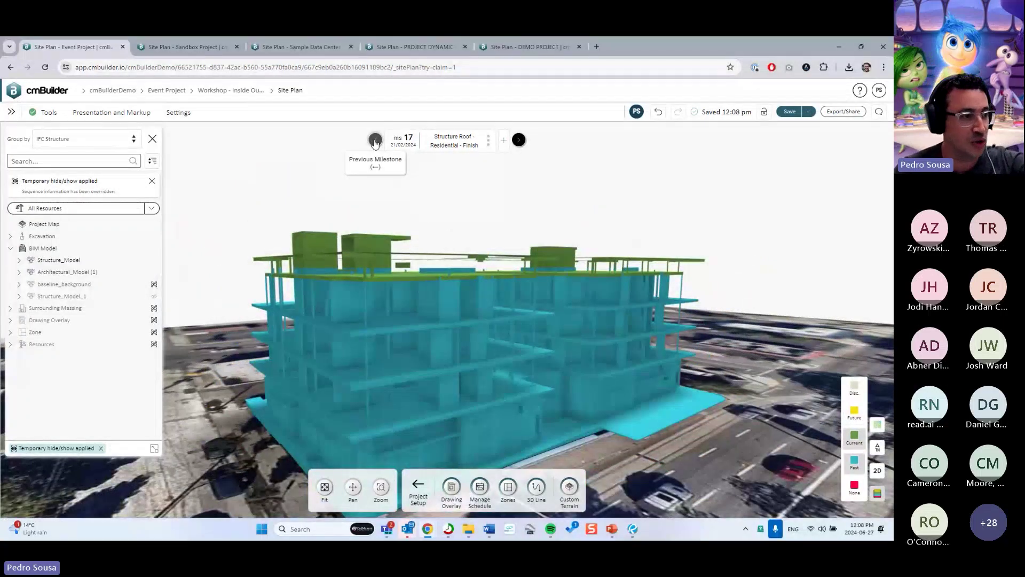
Go back to milestone 16, Envelope - Rental - Finish, show its future elements and temporarily hide Architectural_Model (1).
left_click(376, 141)
left_click(854, 422)
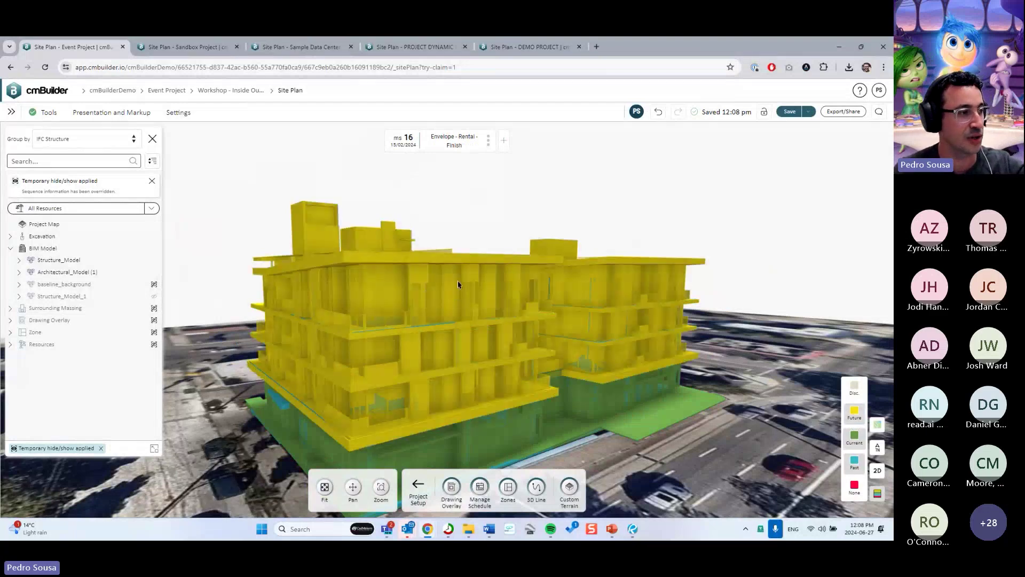
left_click(86, 272)
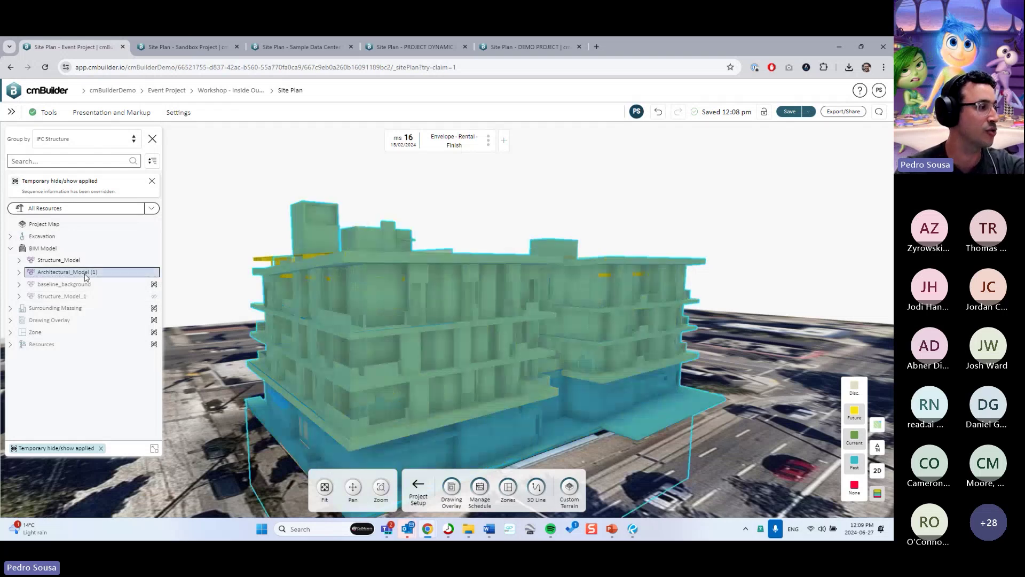
right_click(85, 276)
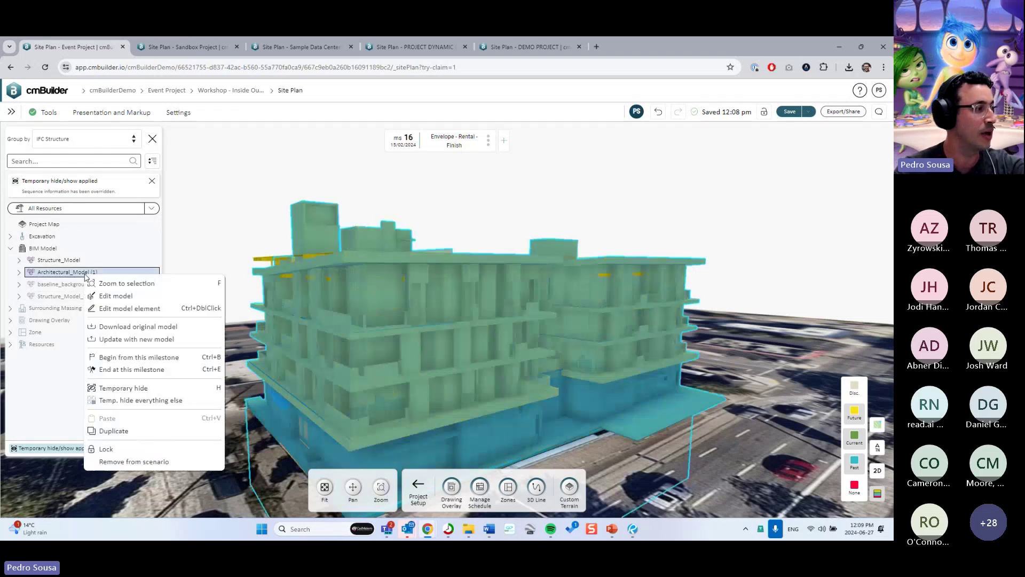
left_click(133, 389)
Step back through the structure milestones and forward again to milestone 16, checking the colours of past, current and future elements.
scroll(538, 207, "down", 5)
middle_click_drag(513, 230, 412, 183)
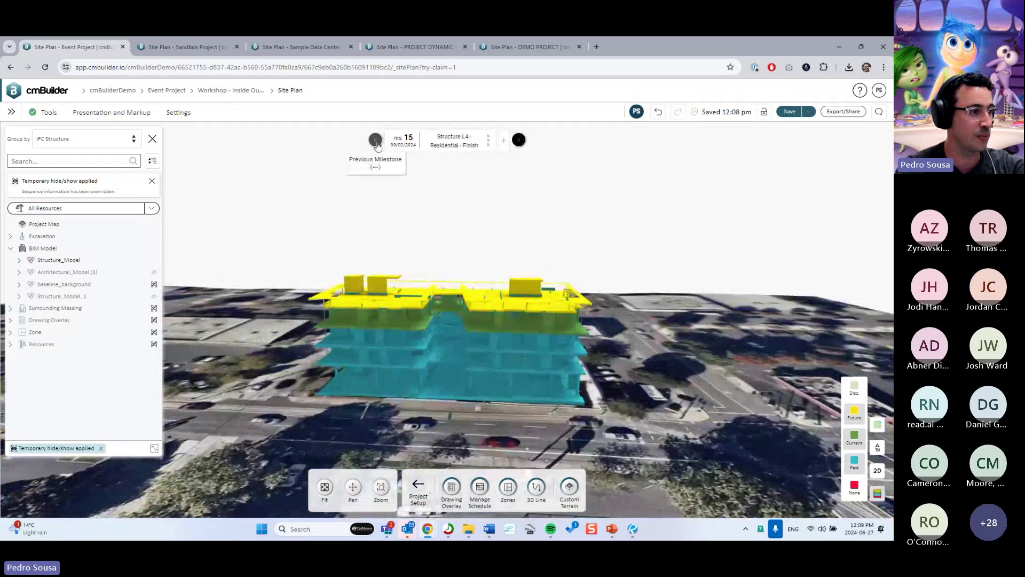
left_click(376, 141)
left_click(376, 141)
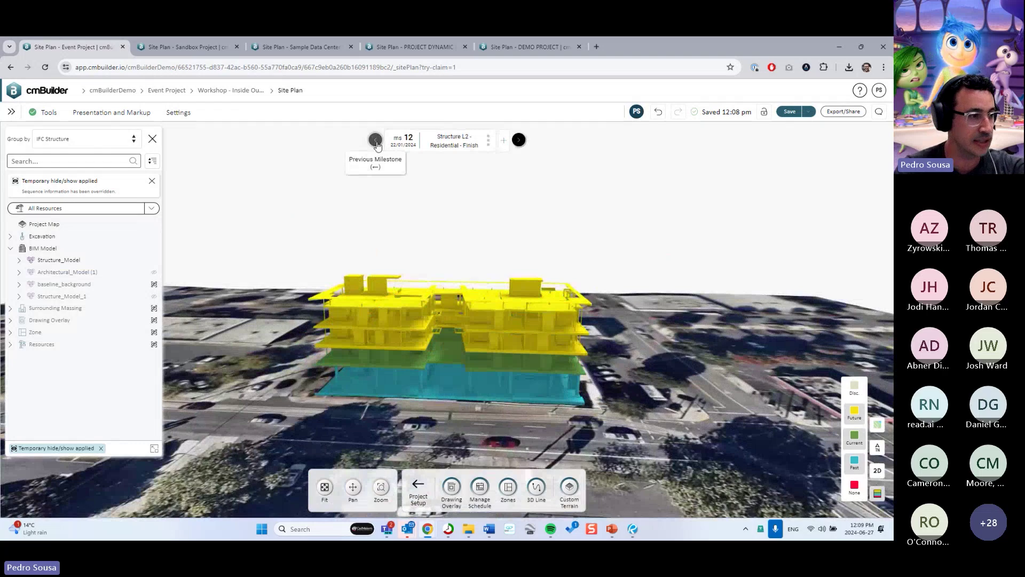
left_click(376, 141)
left_click(376, 141)
left_click(518, 141)
left_click(518, 140)
left_click(517, 140)
left_click(518, 140)
left_click(518, 141)
left_click(518, 141)
left_click_drag(556, 245, 748, 394)
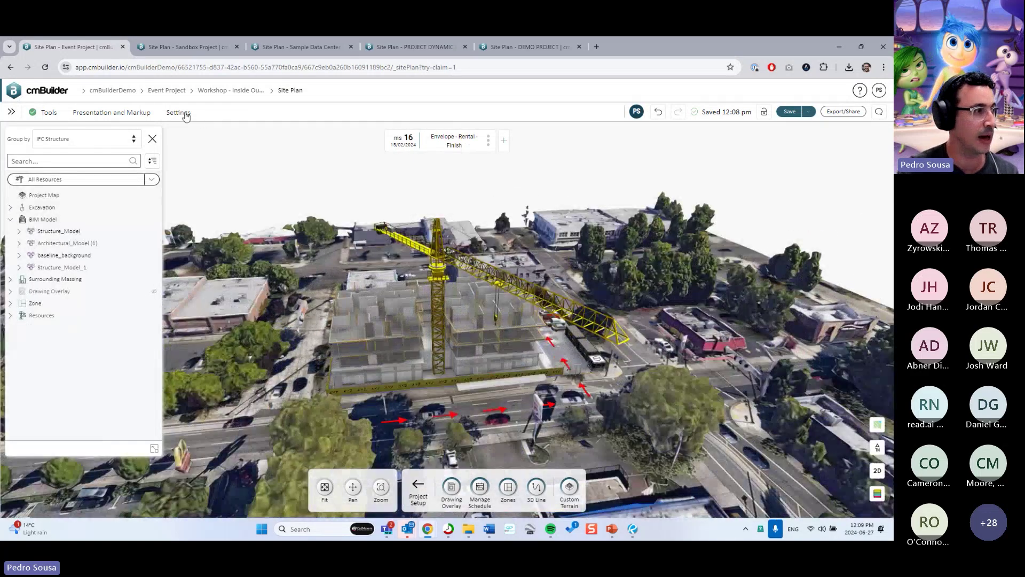
Change the scene's background from the plain colour to the blue sky backdrop.
left_click(181, 113)
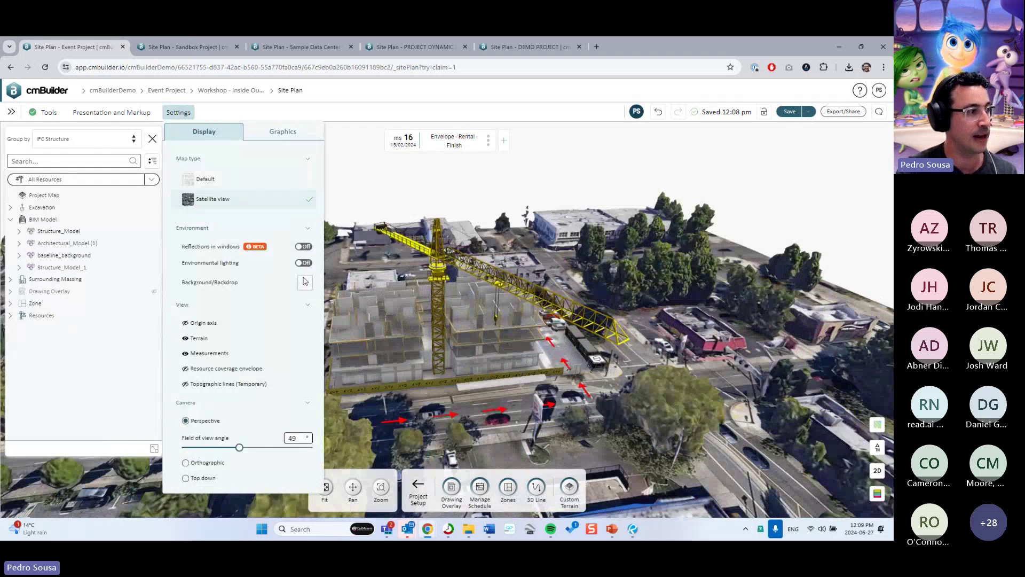
left_click(306, 283)
left_click(201, 363)
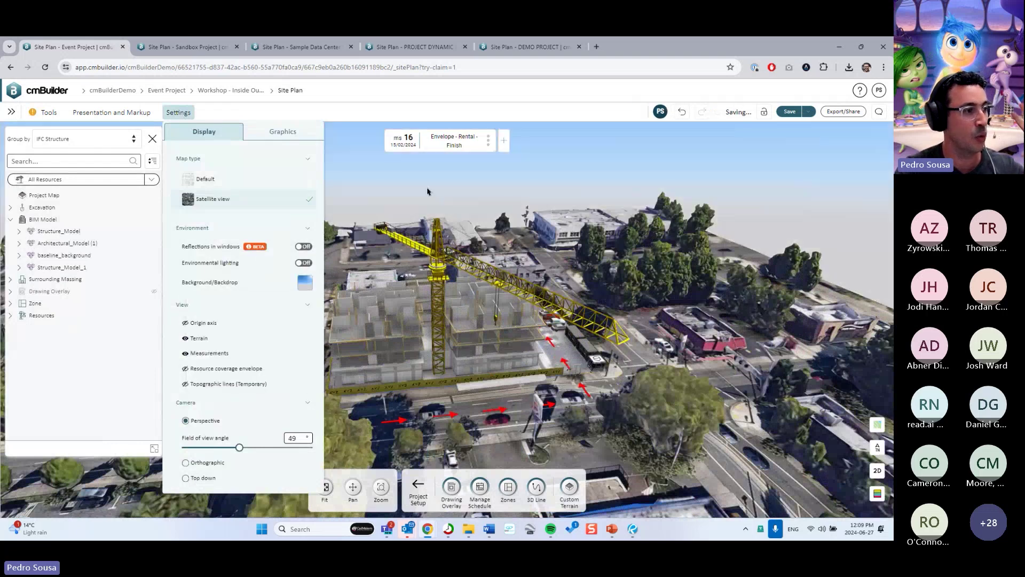
left_click(428, 187)
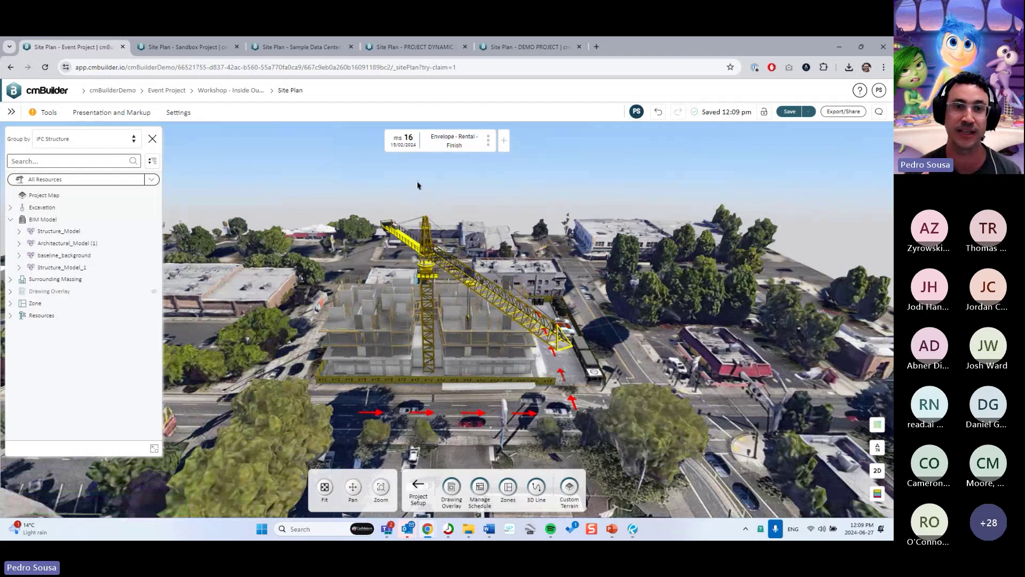
middle_click_drag(418, 185, 431, 209)
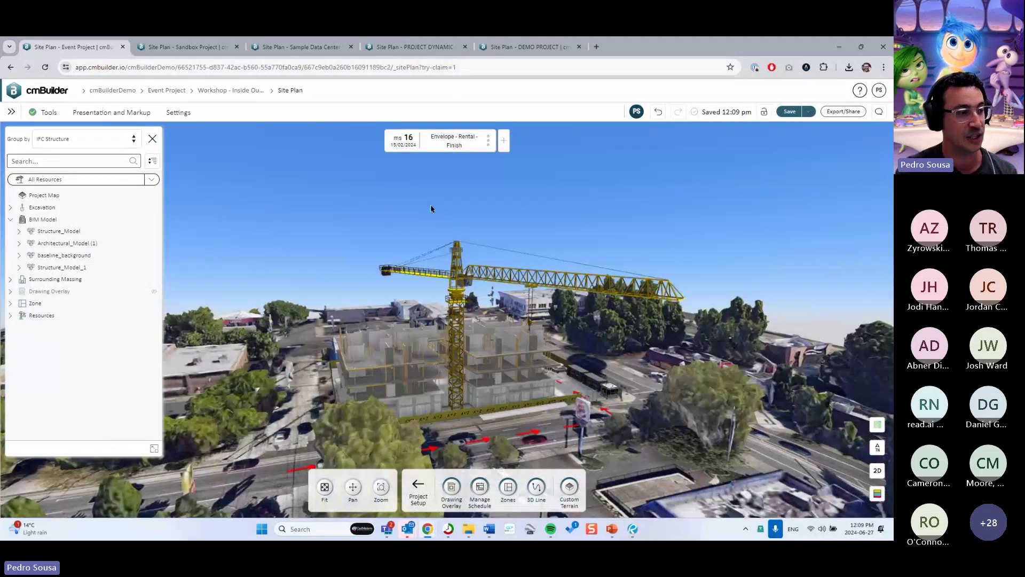
Turn the building edges back on in the graphics settings and check the model from another angle.
left_click(184, 115)
left_click(283, 132)
left_click(308, 248)
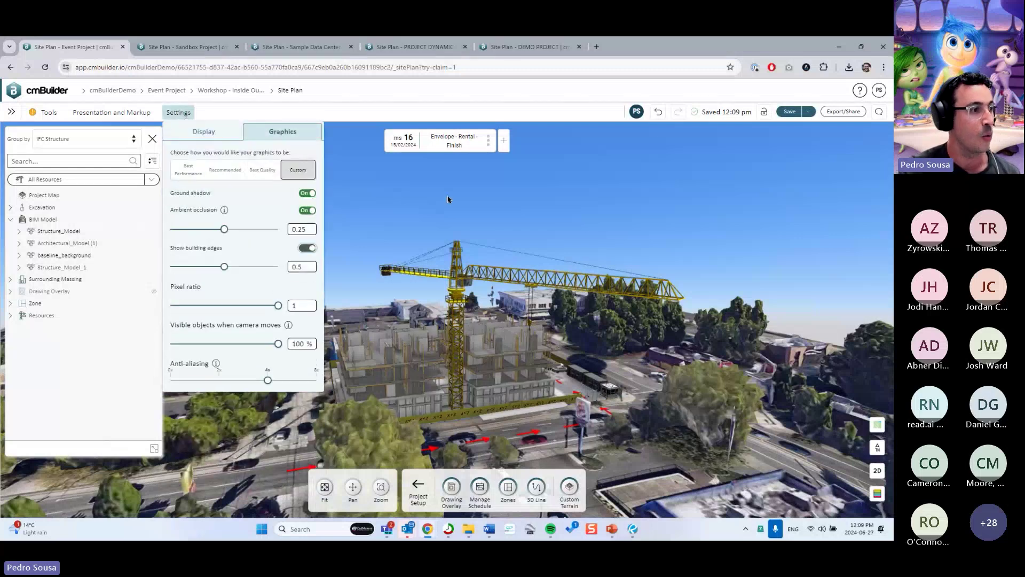
left_click(448, 199)
middle_click_drag(472, 187, 511, 278)
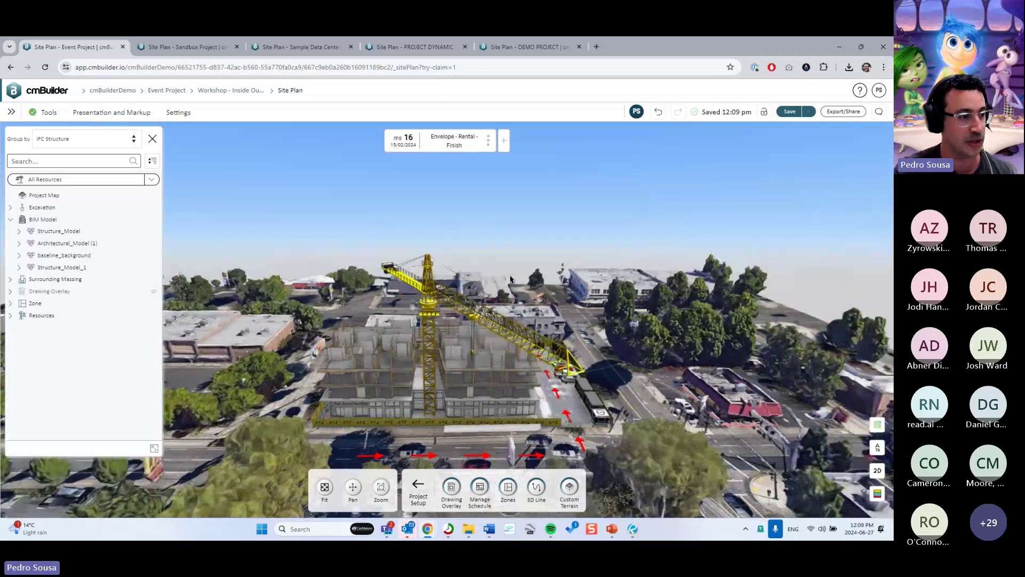
Switch to PowerPoint, show slide 4, Coloring Methods - Presentation Visuals, and return to the cmBuilder site plan.
left_click(612, 529)
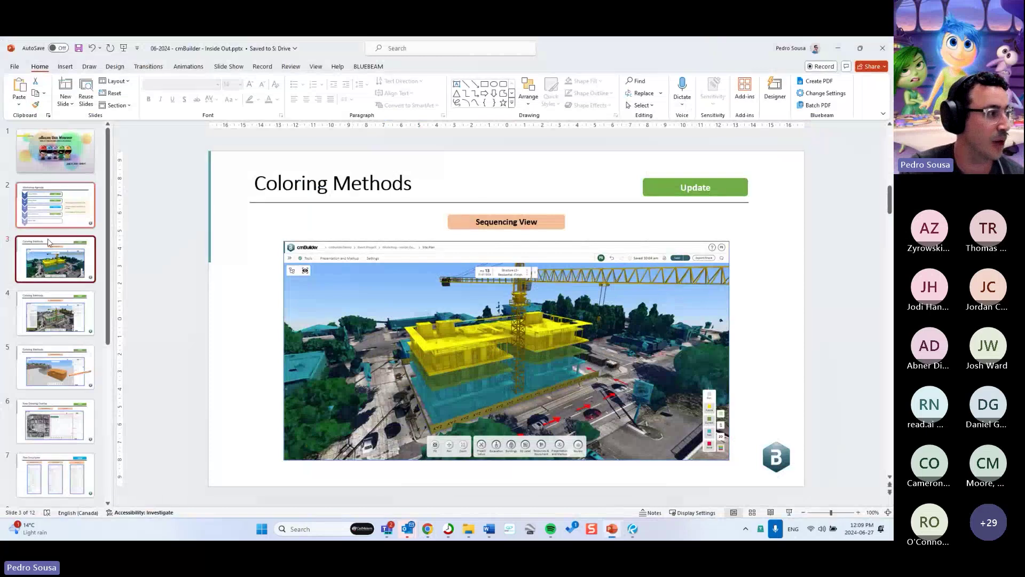
left_click(52, 301)
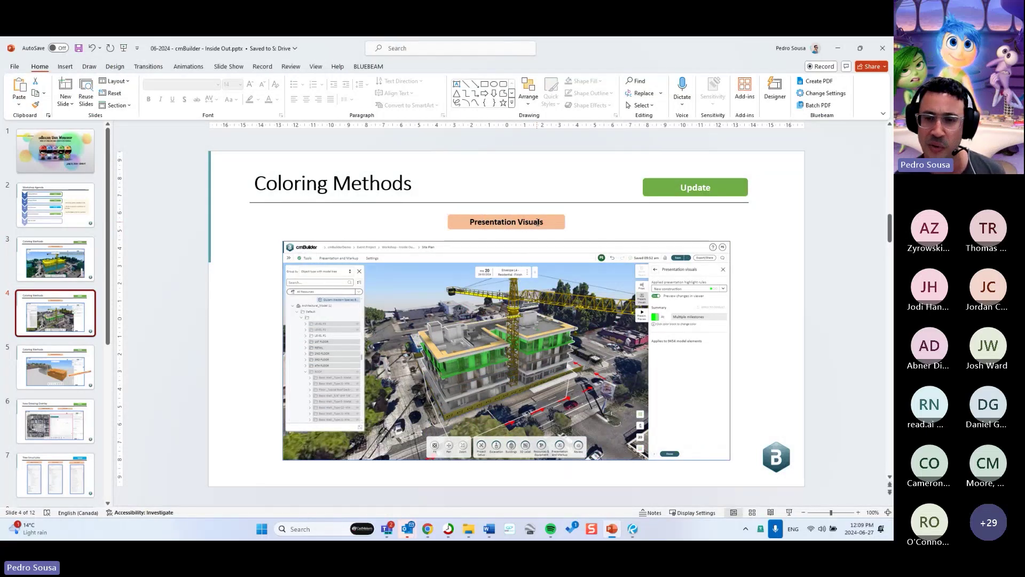
left_click(839, 49)
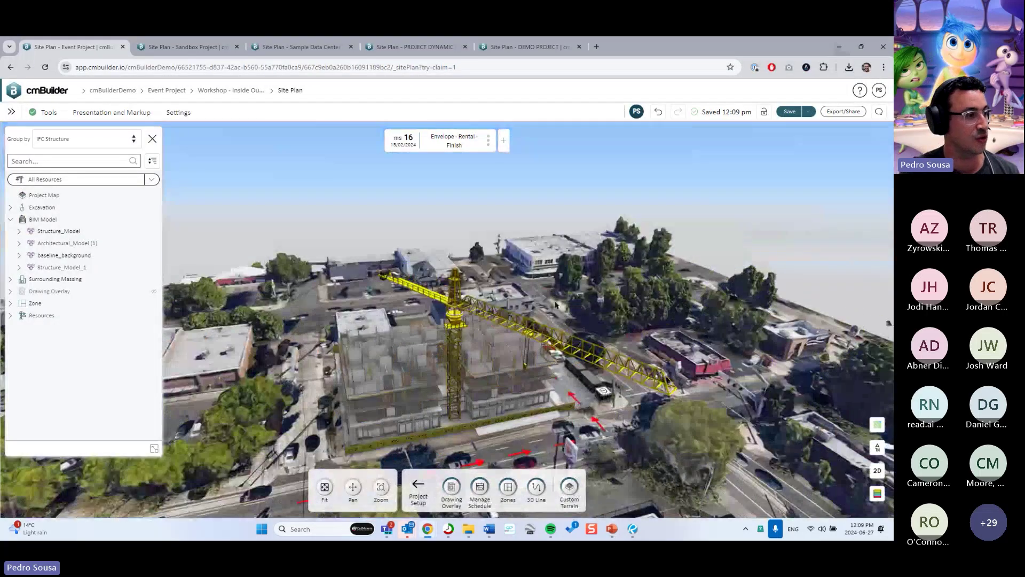
Open the presentation and markup slides and select the default slide of milestone 9, P2 Suspended Slab - Finish.
scroll(556, 304, "up", 5)
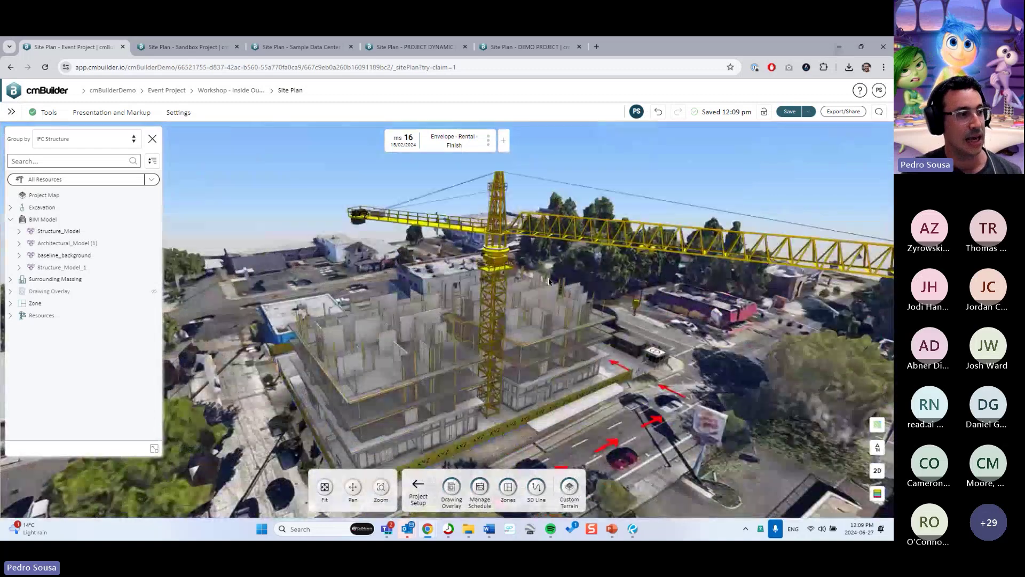
middle_click_drag(550, 282, 459, 409)
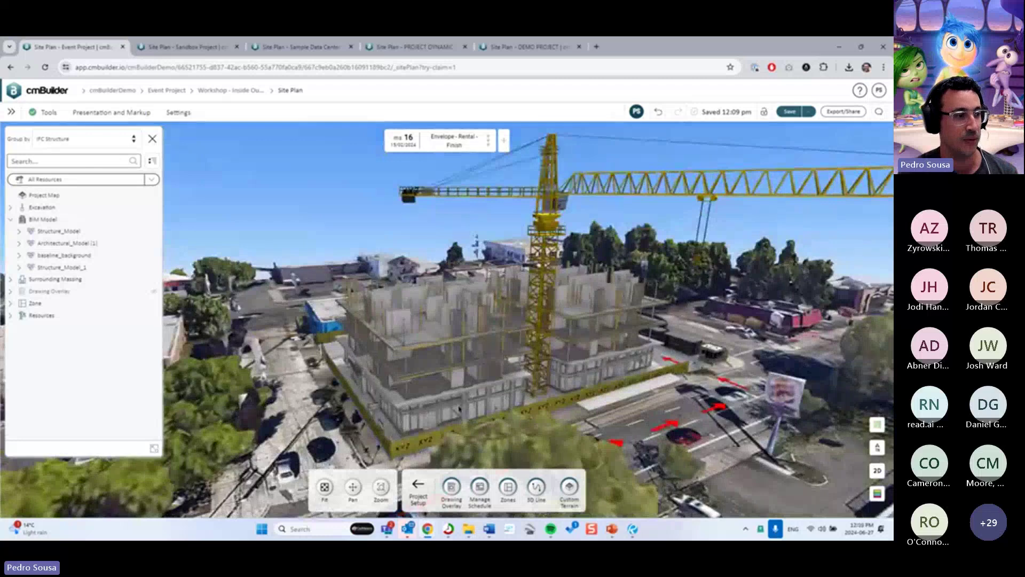
left_click(418, 485)
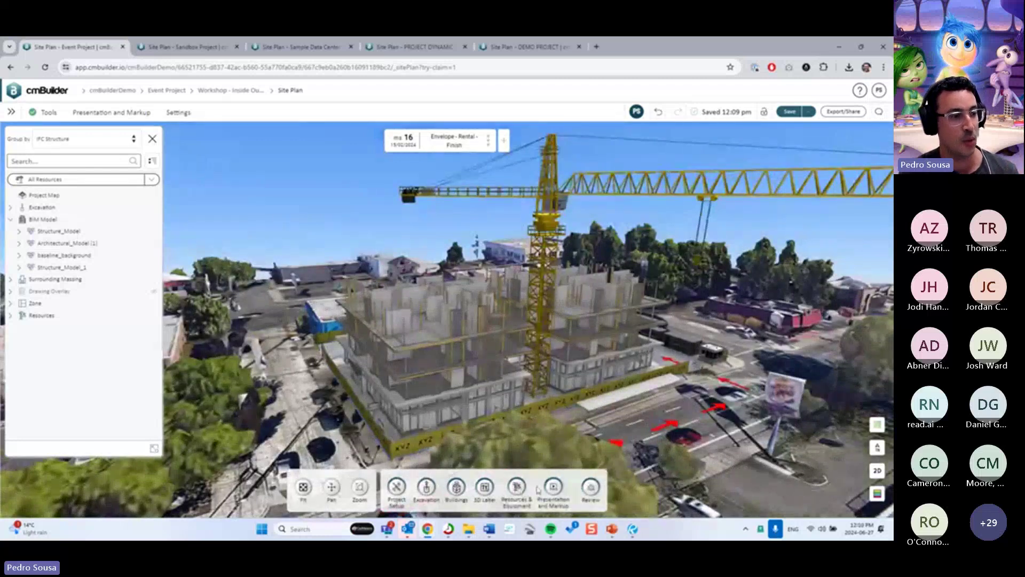
left_click(553, 487)
left_click(282, 449)
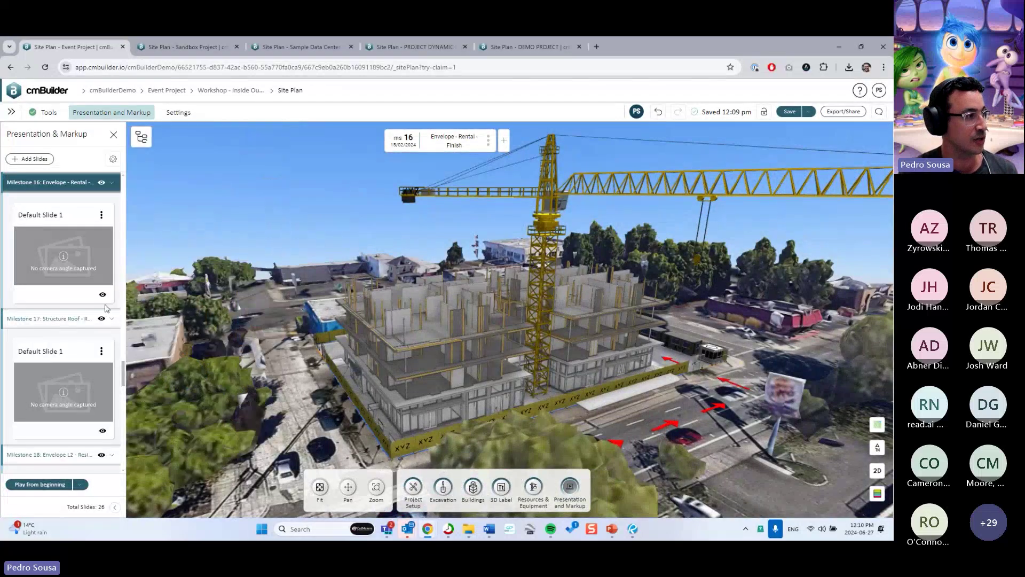
scroll(99, 285, "down", 1)
scroll(99, 284, "up", 10)
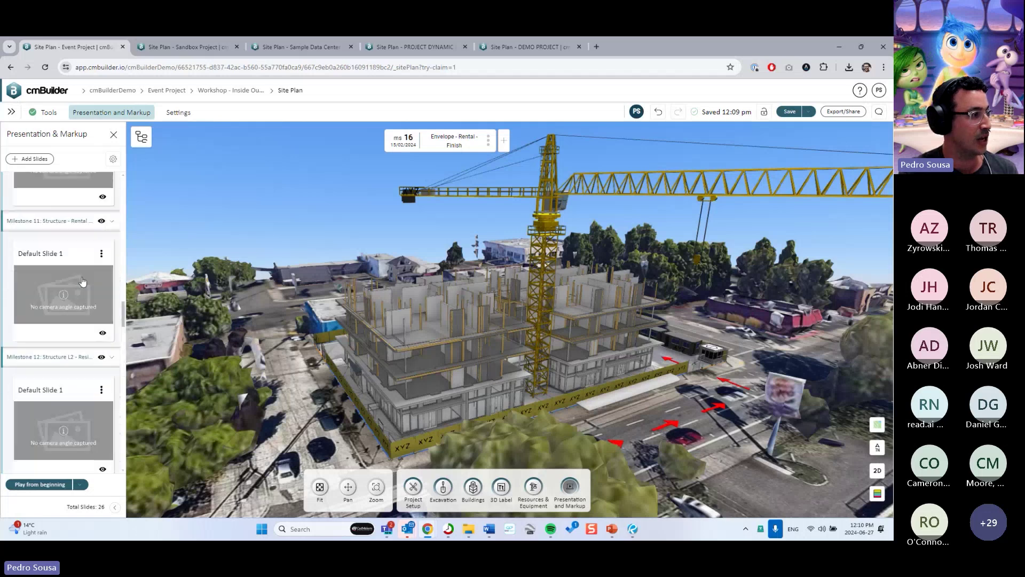
left_click(75, 232)
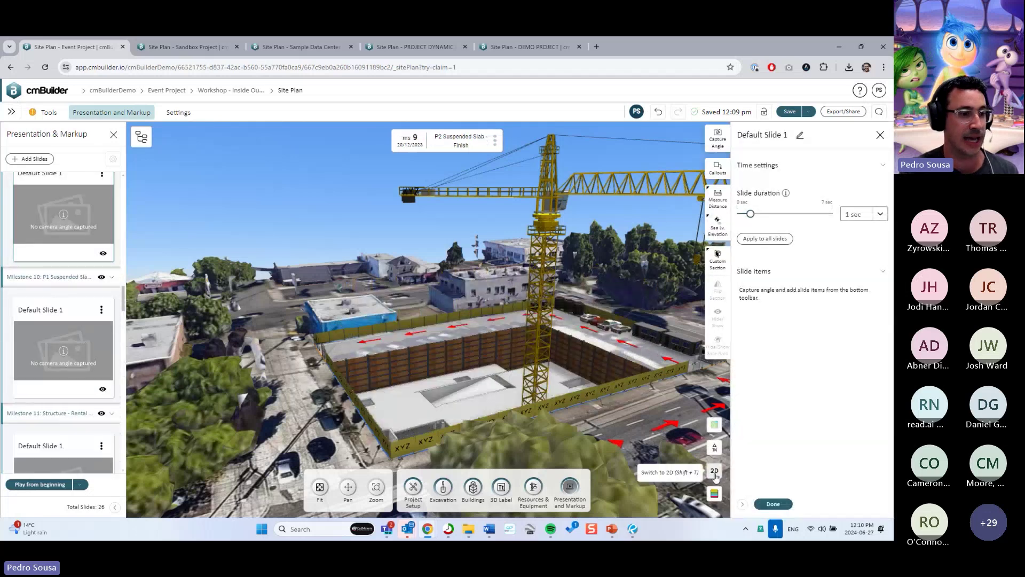
Play the presentation from the milestone 9 slide, jump the timeline back to August and exit the full-screen playback.
left_click(770, 504)
left_click(81, 485)
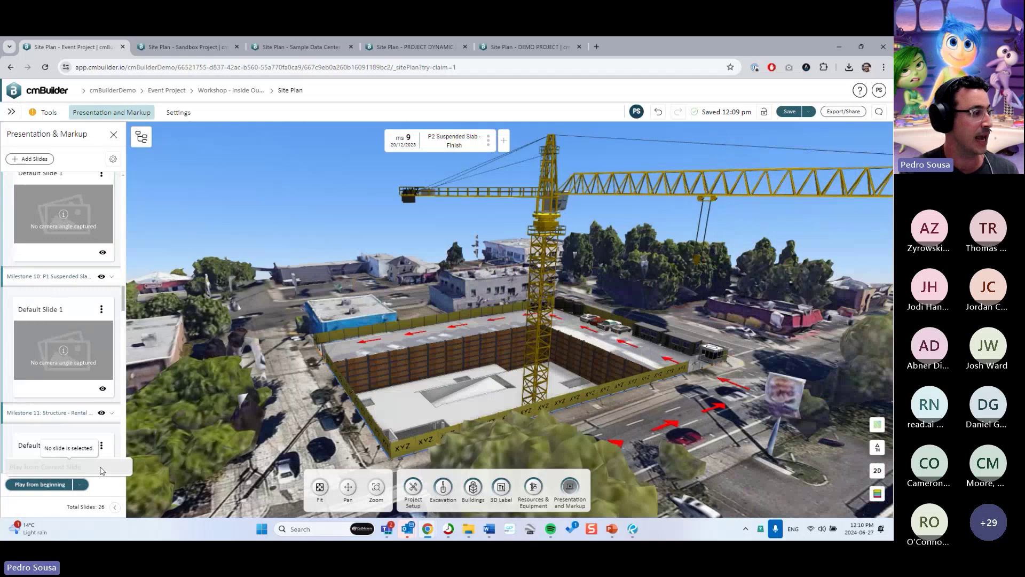
left_click(69, 251)
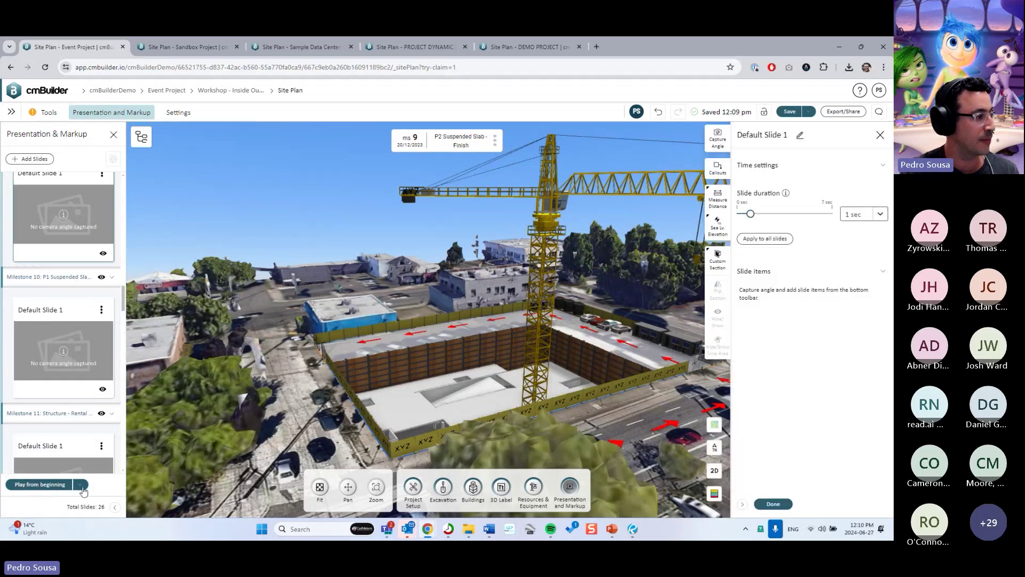
left_click(81, 485)
left_click(59, 467)
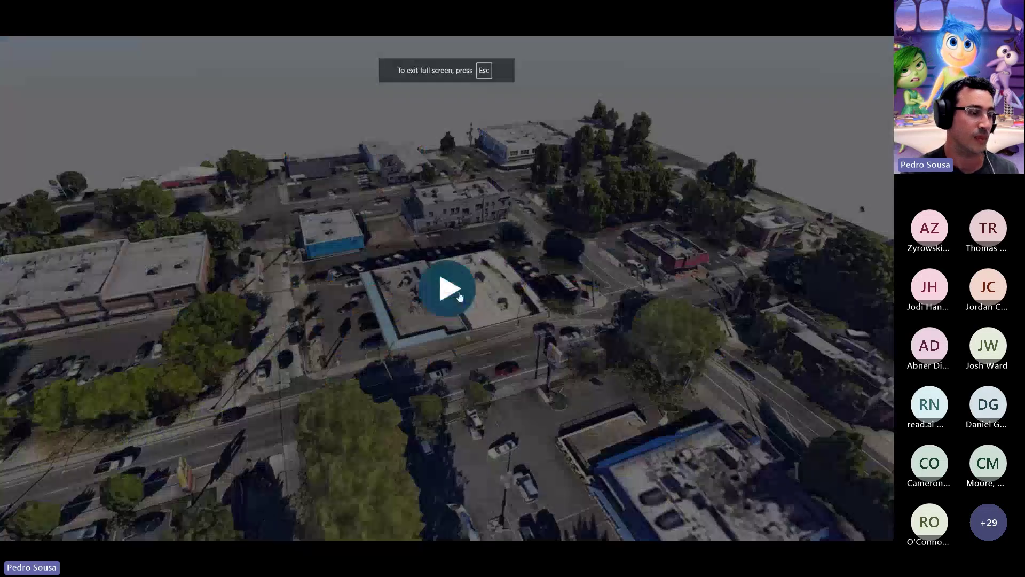
left_click(650, 370)
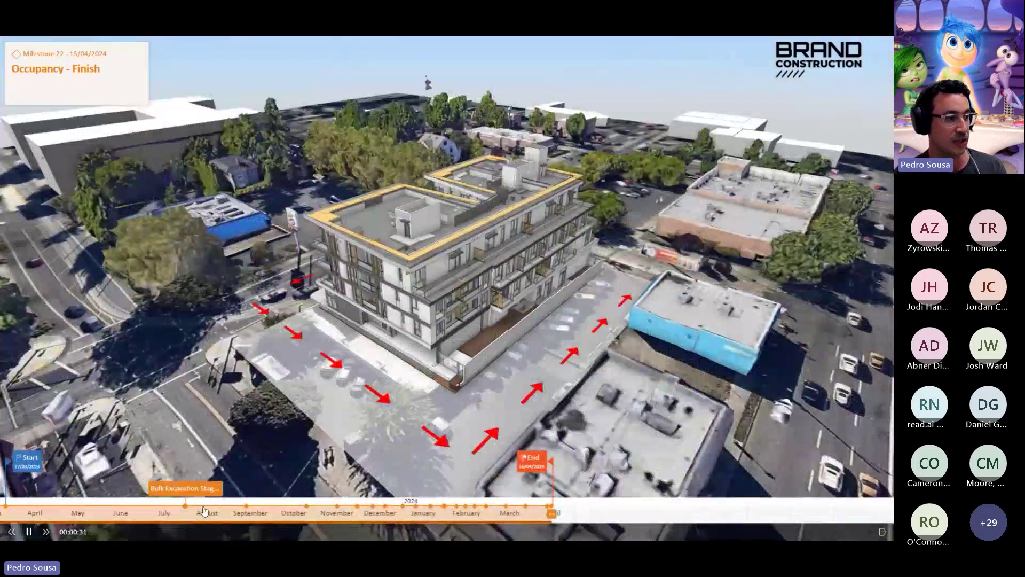
left_click(207, 513)
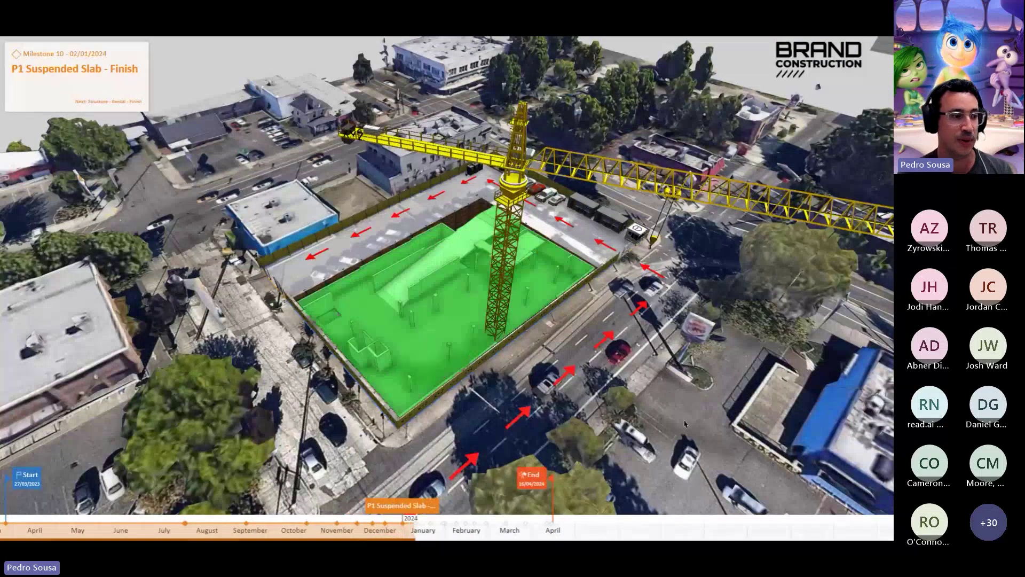
key("Escape")
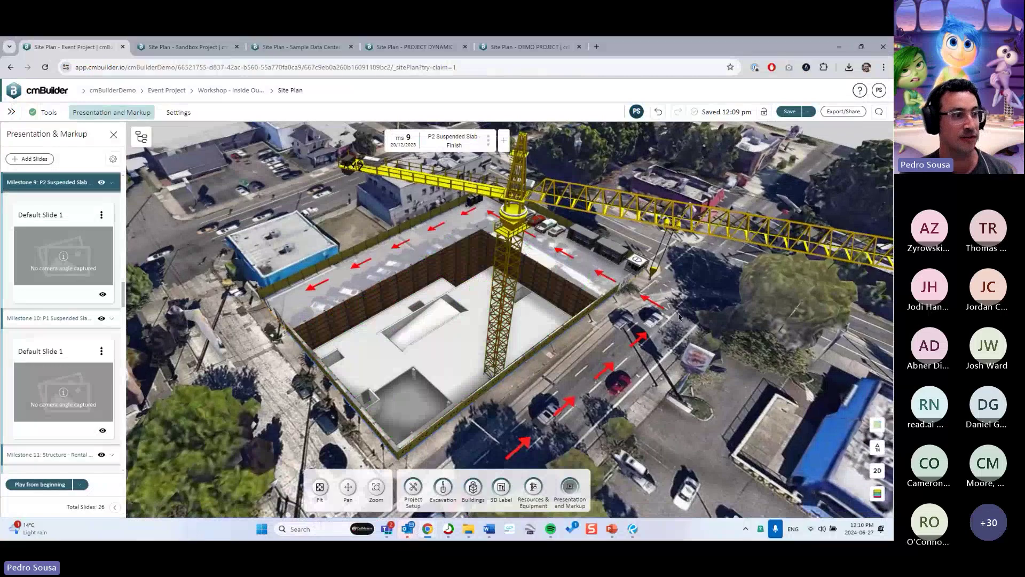
Switch to the Sample Data Center site plan.
key("ctrl+3")
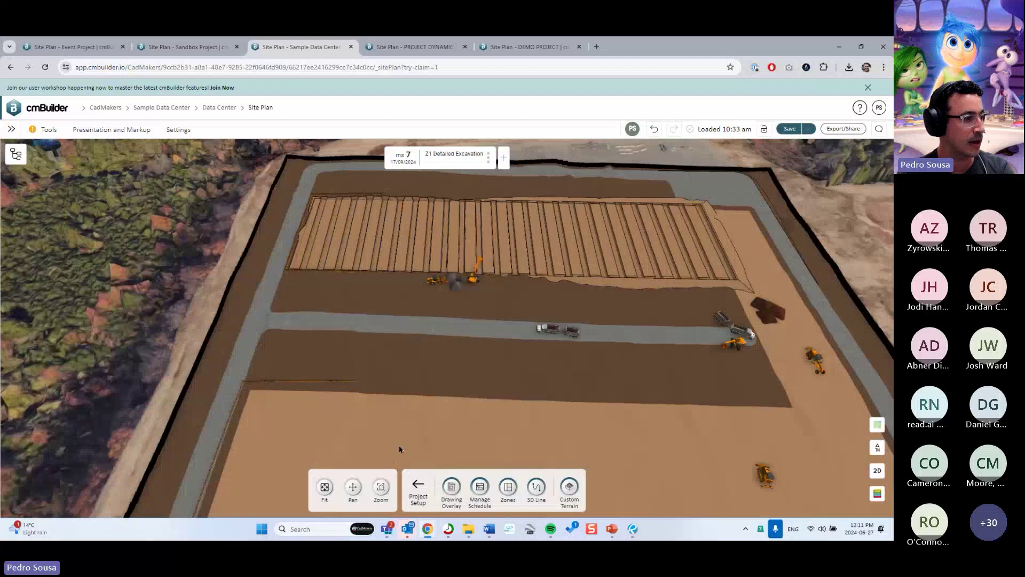
Open the Sample Data Center presentation slides, play from the milestone 7, Z1 Detailed Excavation slide, and exit the full-screen playback.
left_click(415, 486)
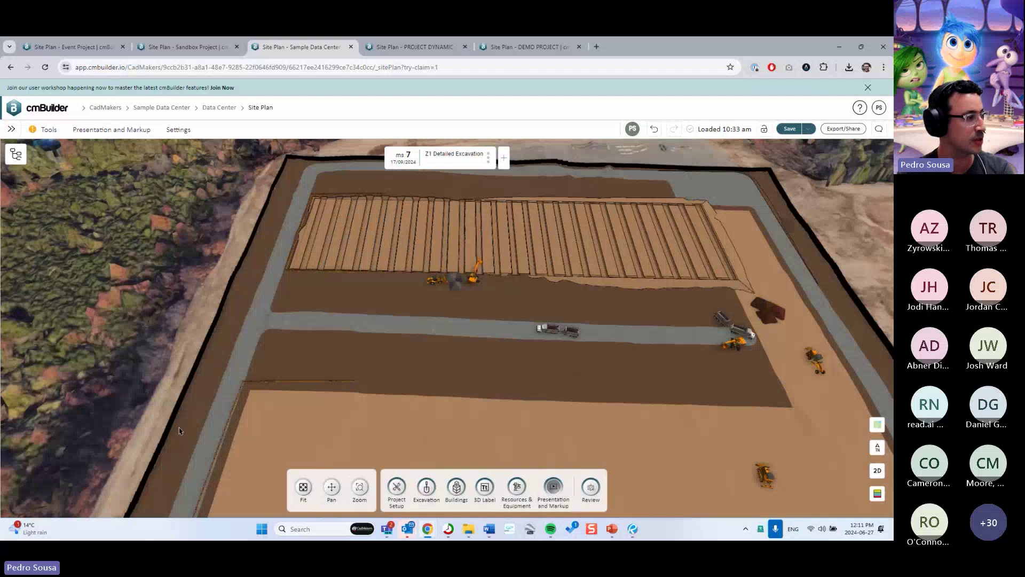
left_click(111, 130)
left_click(63, 267)
left_click(80, 485)
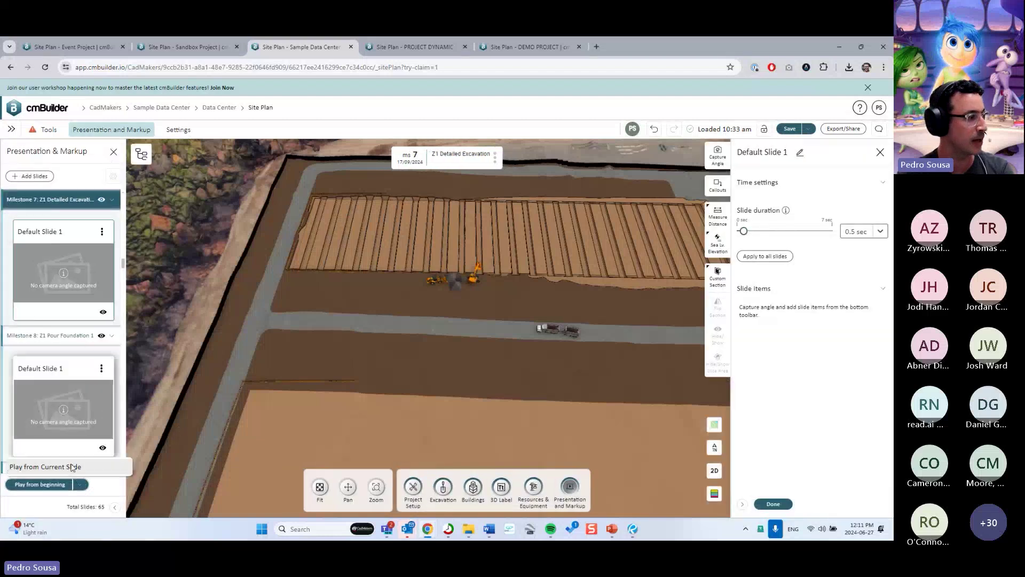
left_click(116, 469)
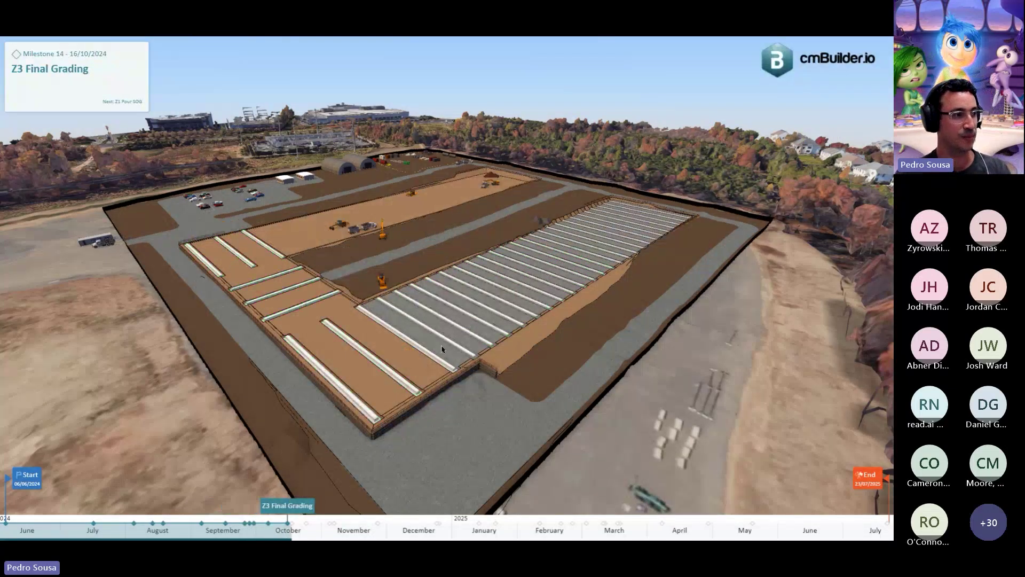
key("Escape")
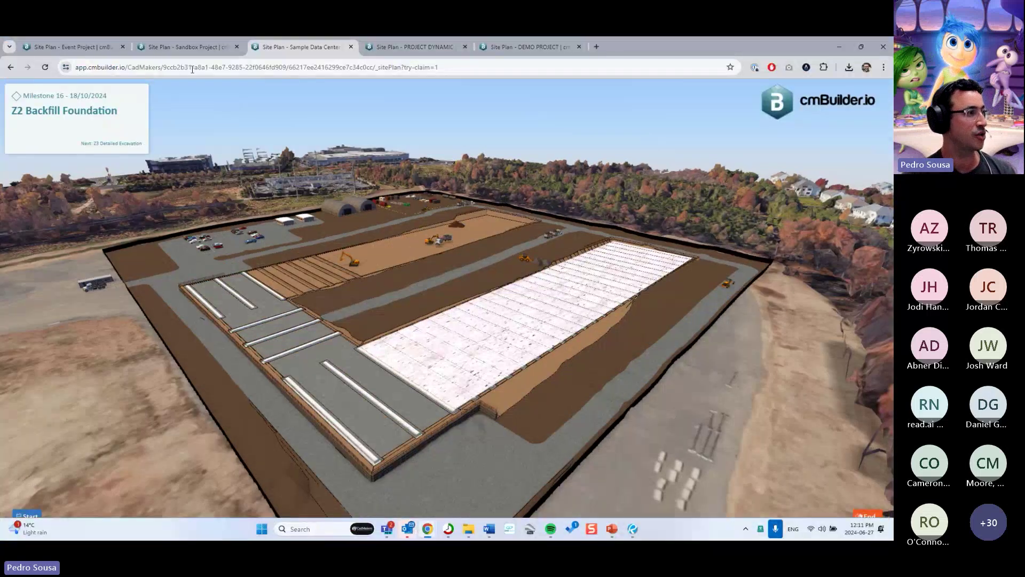
Switch to the Event Project site plan, close its presentation and markup slides, and bring the building into close view.
left_click(85, 48)
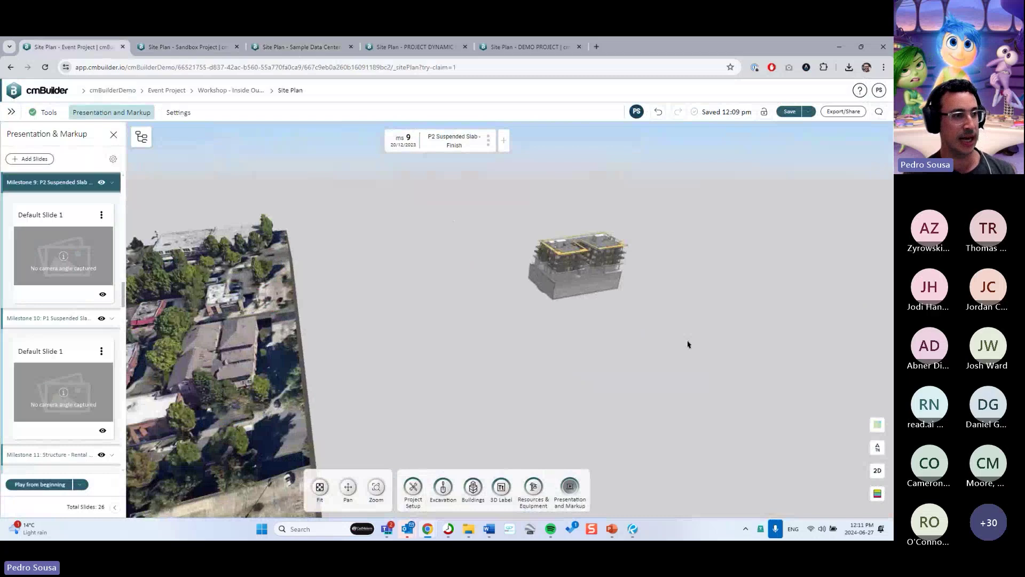
scroll(446, 320, "up", 5)
left_click_drag(414, 320, 374, 224)
left_click(113, 134)
left_click_drag(218, 176, 289, 220)
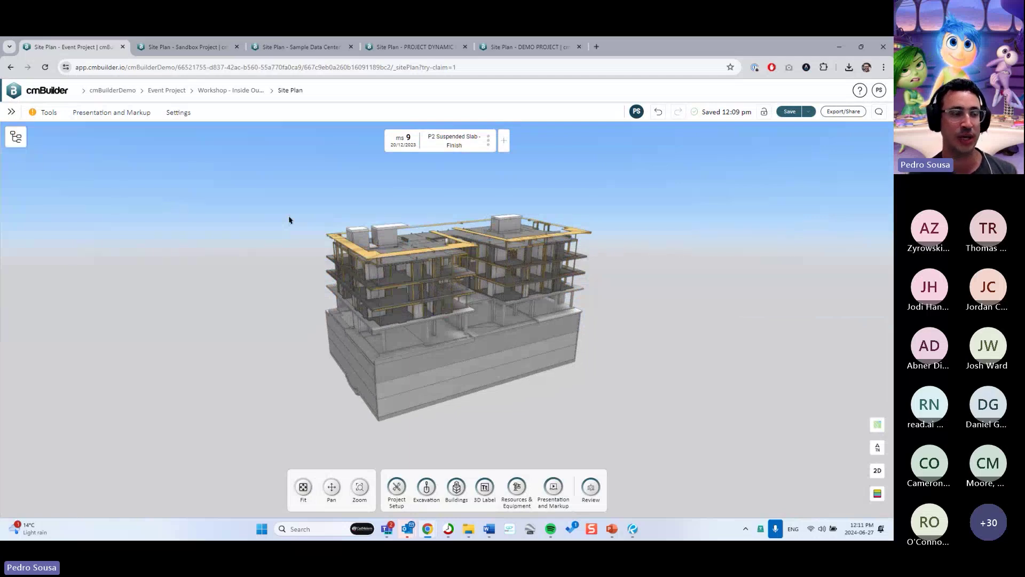
Edit the roof floor element on top of the wider core and apply the New construction presentation highlight rule to it.
scroll(366, 227, "up", 5)
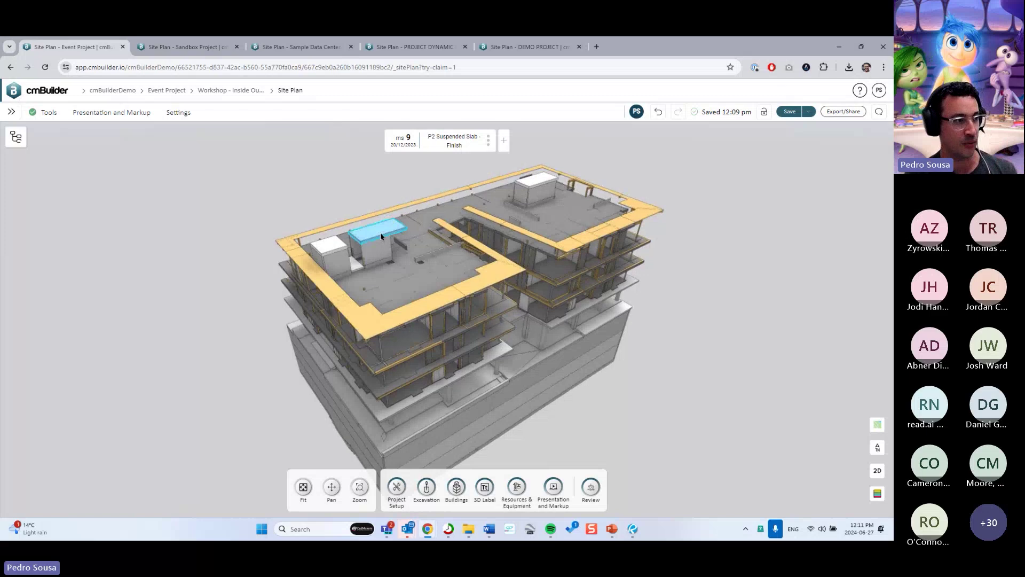
right_click(381, 235)
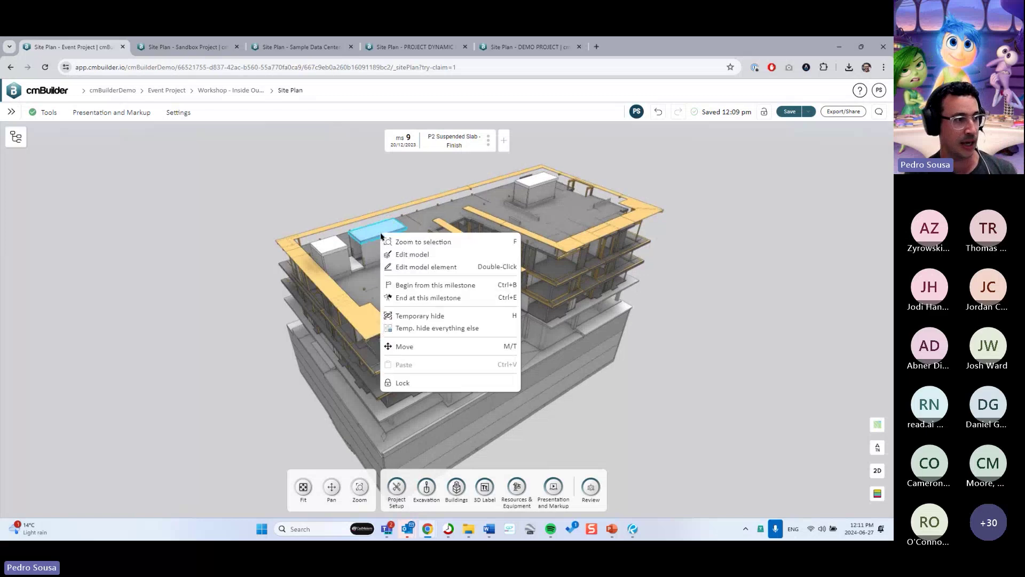
left_click(423, 267)
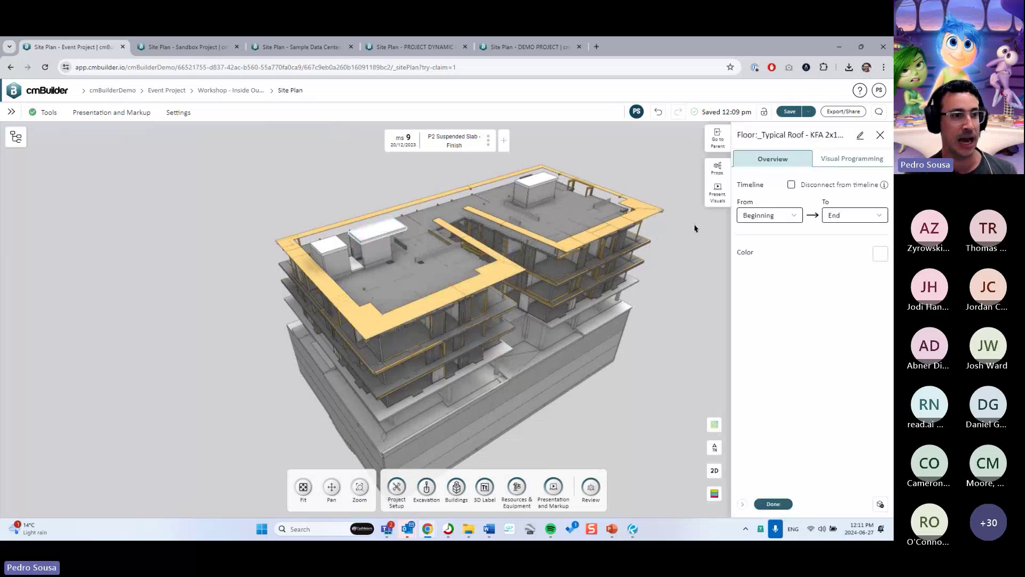
left_click(716, 195)
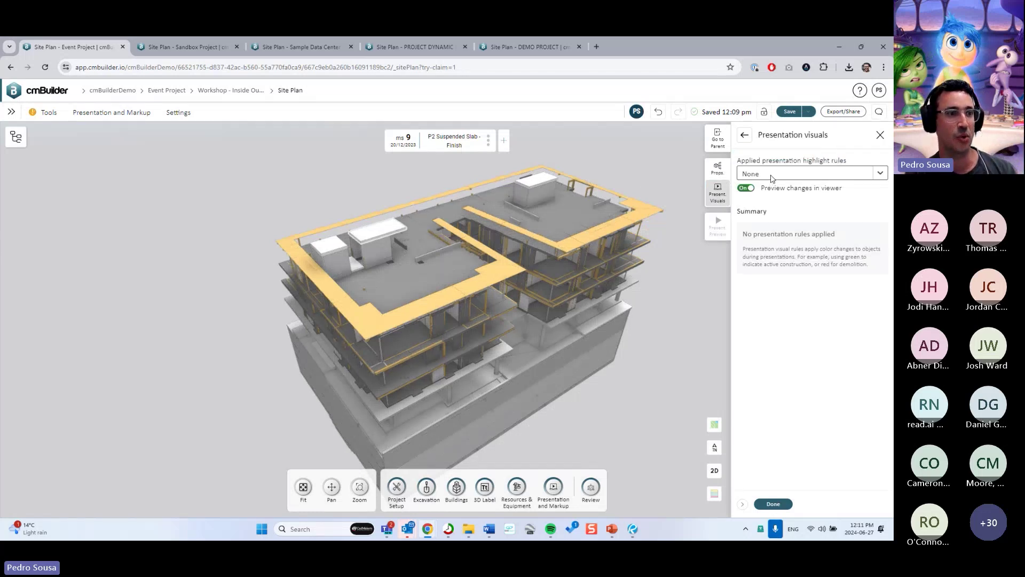
left_click(770, 175)
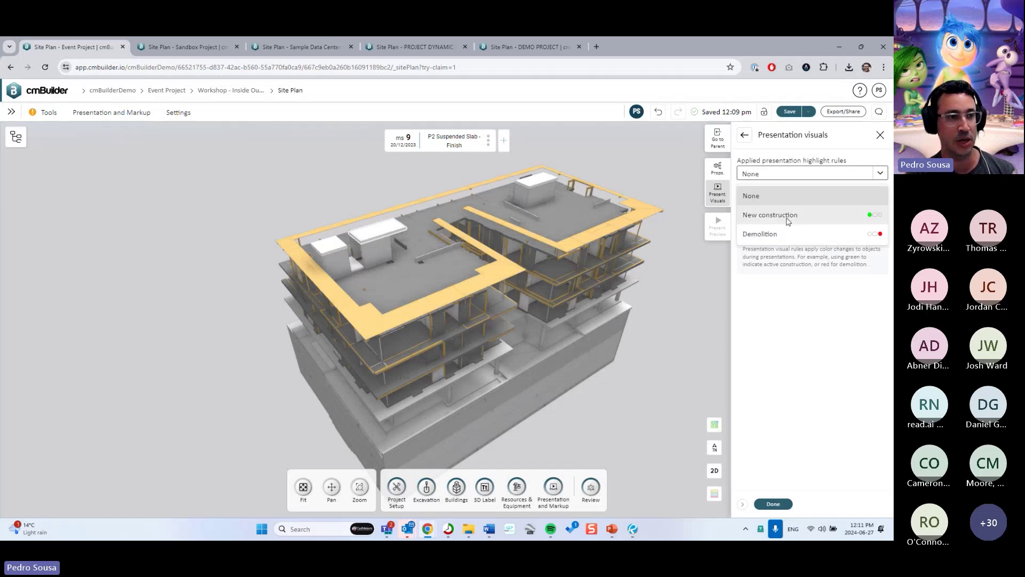
left_click(772, 196)
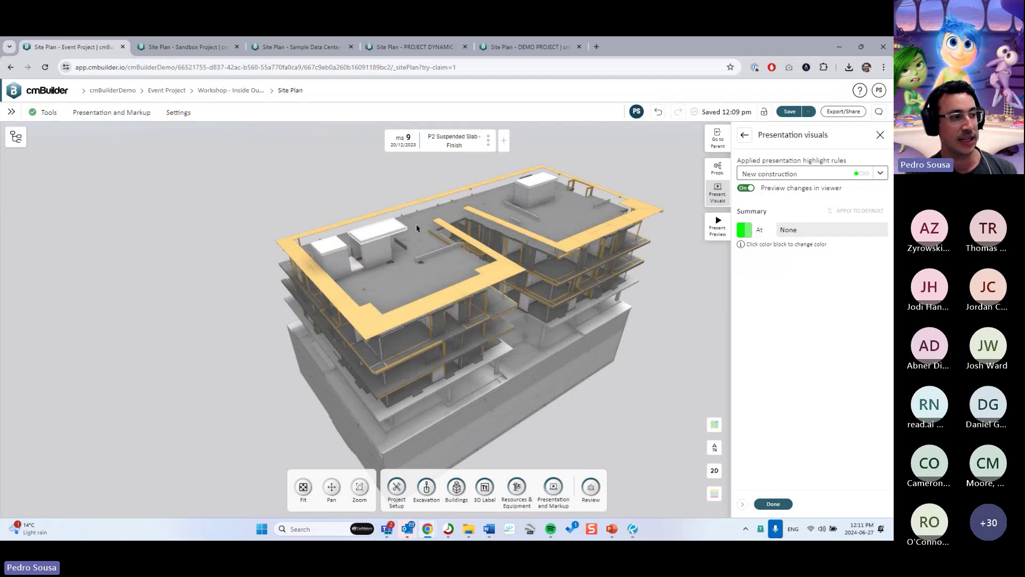
left_click_drag(414, 466, 688, 249)
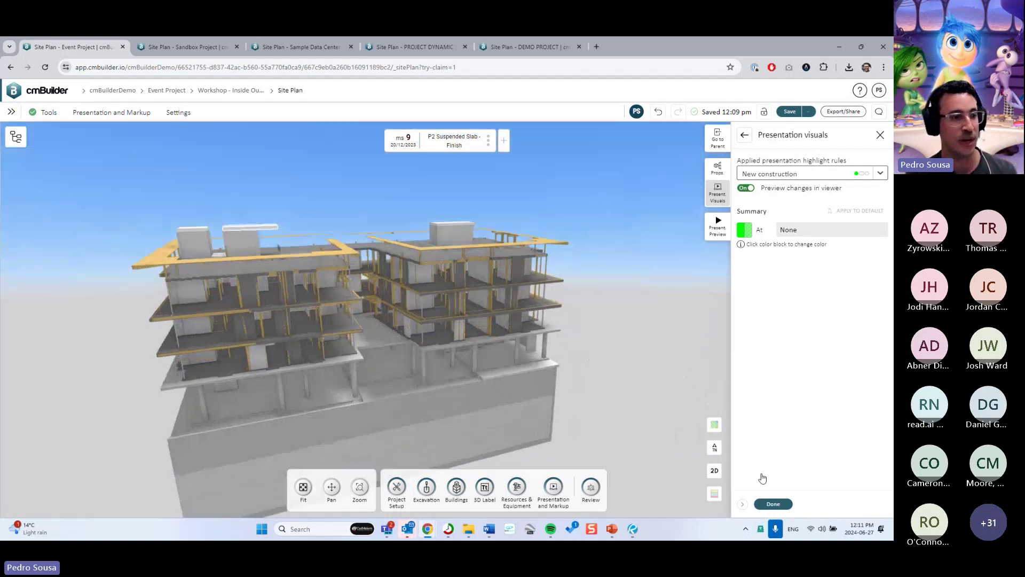
left_click(774, 503)
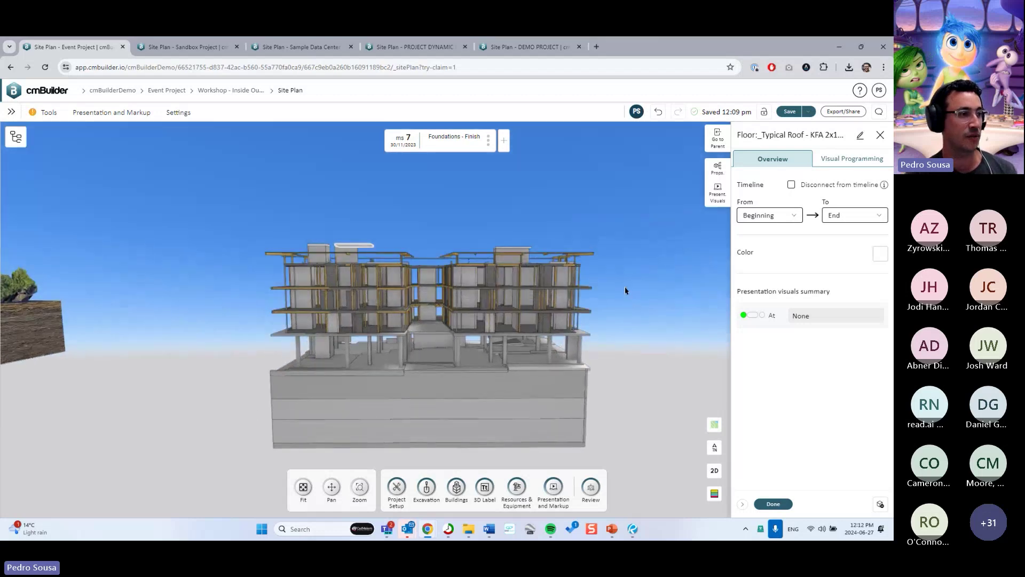
Select the building's upper storeys and make them begin from milestone 7, Foundations - Finish.
left_click_drag(245, 238, 219, 223)
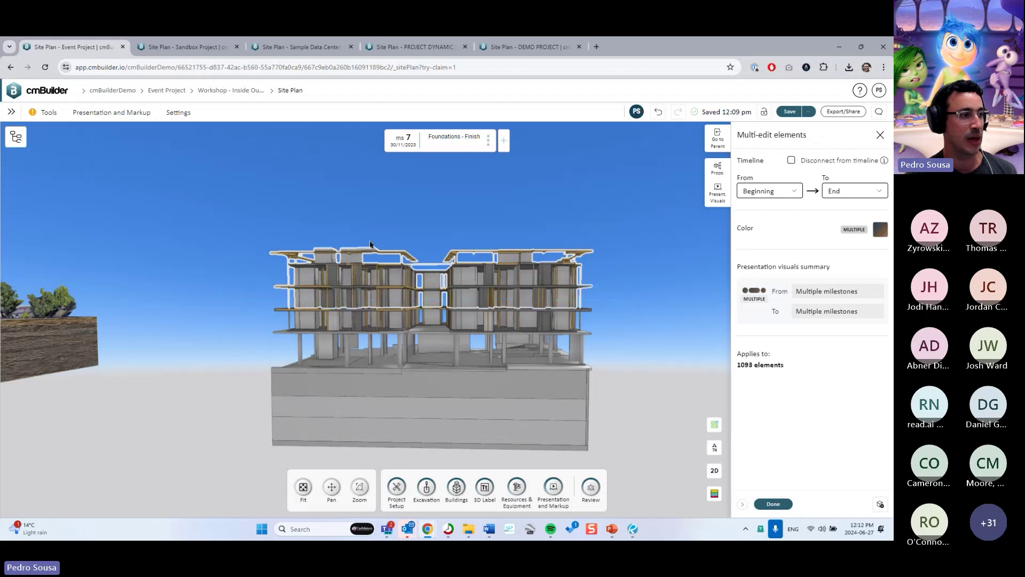
right_click(466, 293)
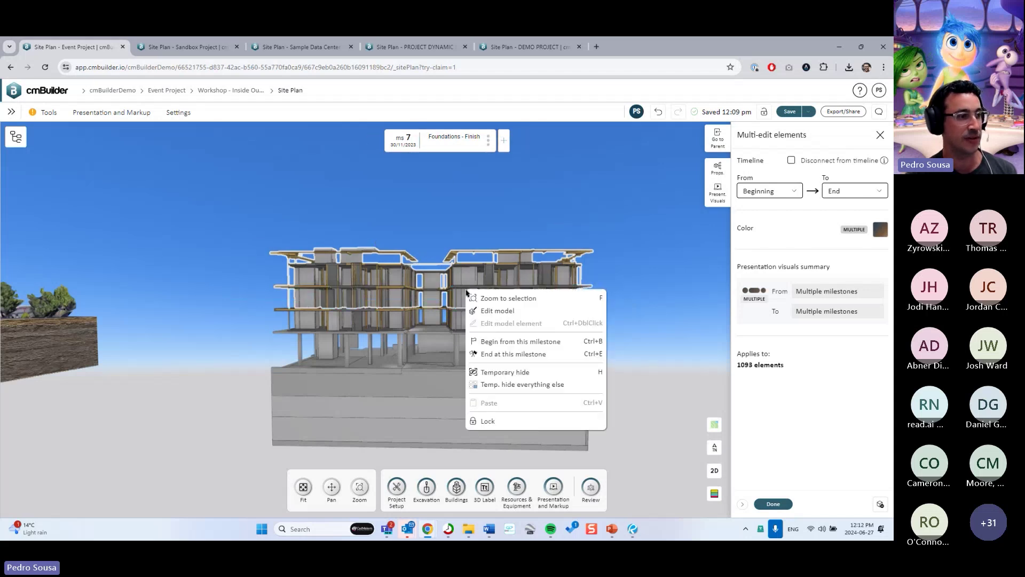
left_click(528, 343)
left_click(773, 503)
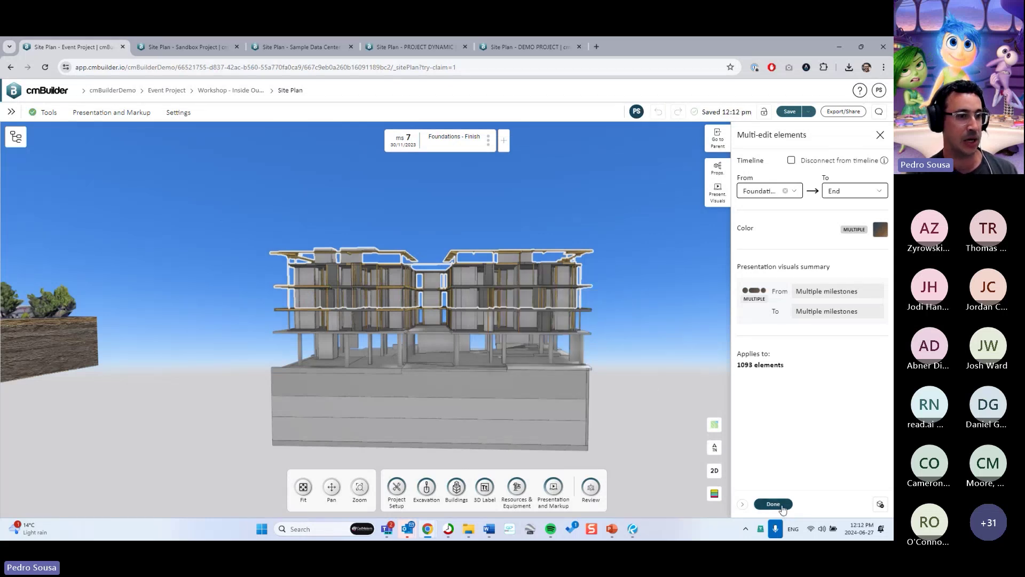
Go to milestone 6, Detail Ex - Finish, and make the two lower storeys above the podium begin from it.
key("Left")
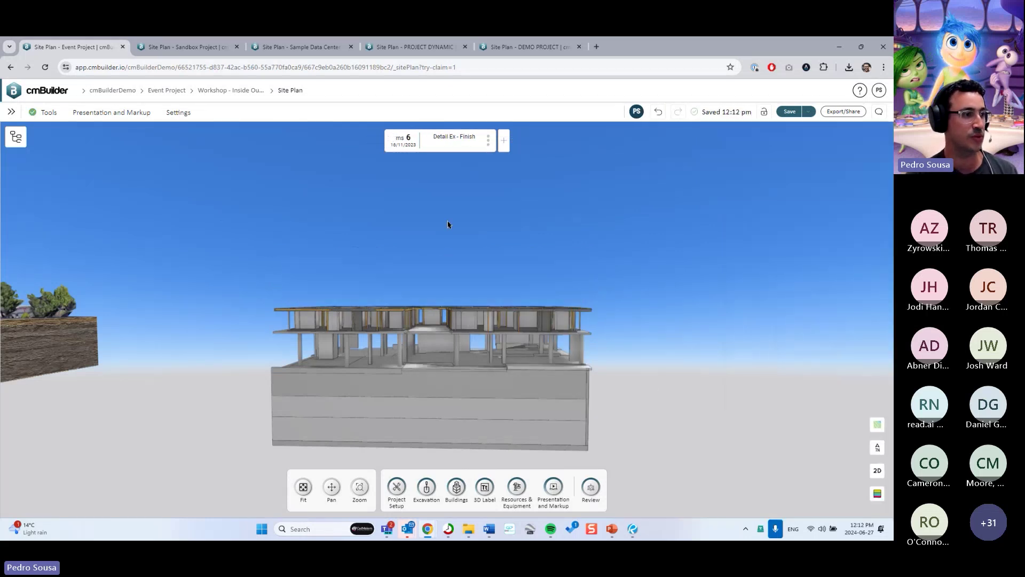
left_click_drag(613, 272, 284, 341)
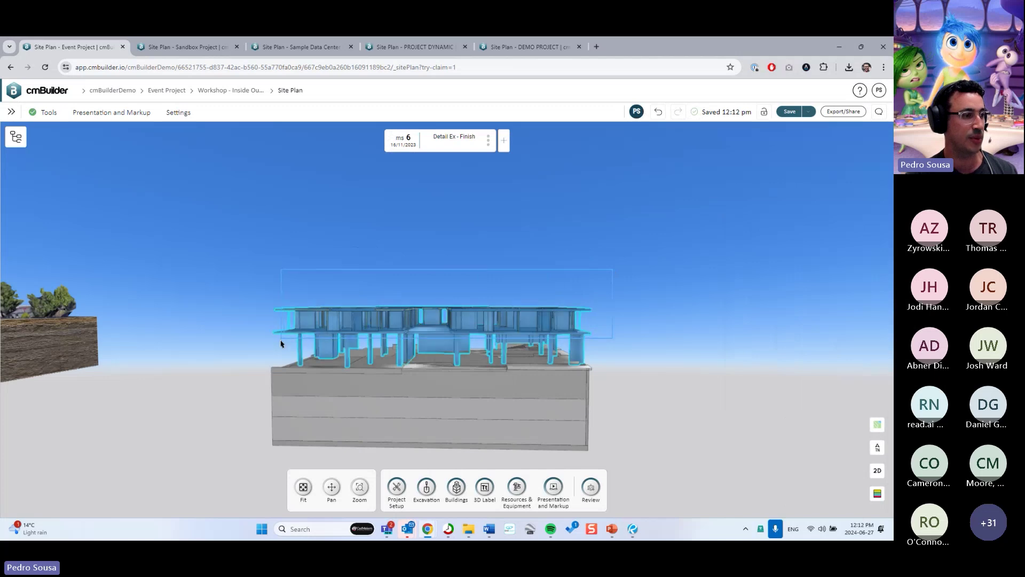
right_click(439, 322)
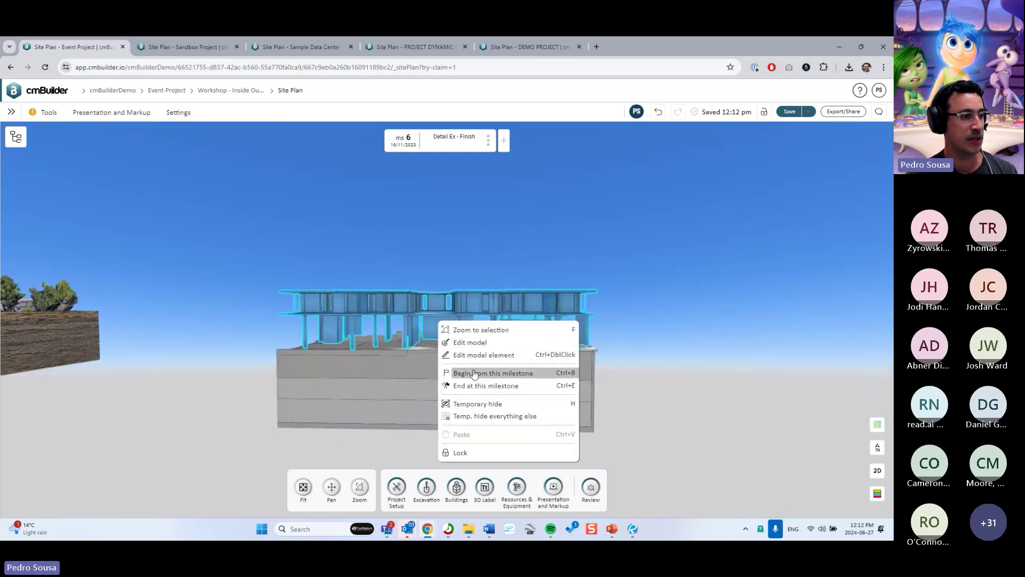
left_click(474, 373)
Go to milestone 5, Bulk Excavation Stage 2 - Finish, and make the upper two podium levels begin from it.
key("Left")
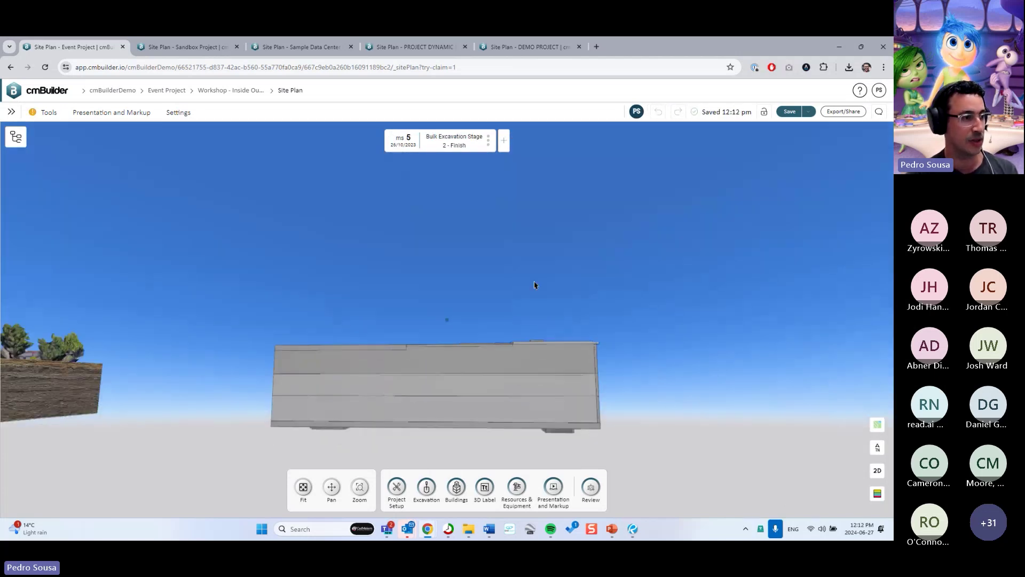
left_click_drag(622, 305, 257, 389)
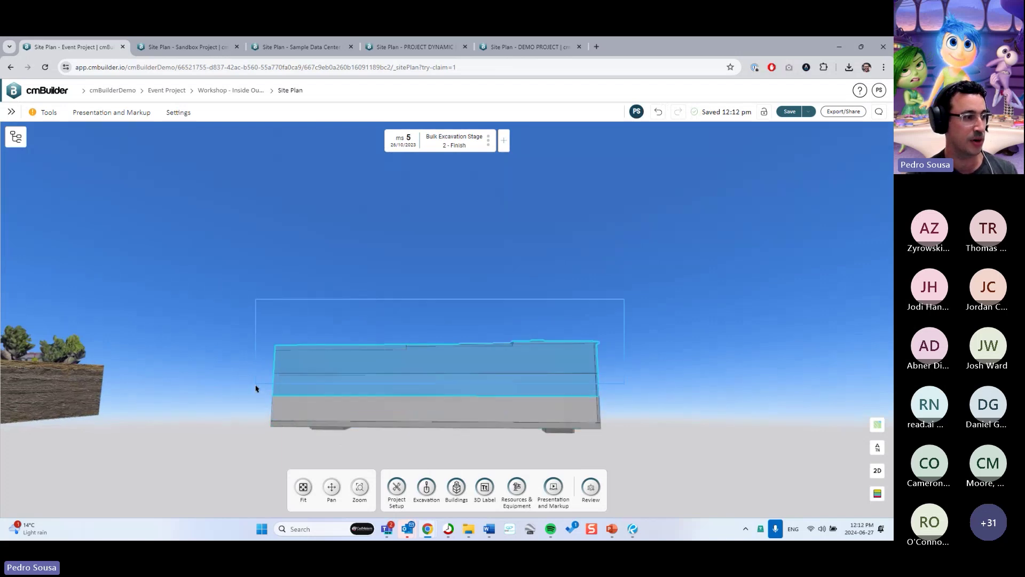
right_click(417, 375)
left_click(465, 422)
Go to milestone 4, Bulk Excavation Stage 1 - Finish, and make the lowest podium level begin from it.
left_click(376, 139)
left_click_drag(686, 326, 277, 467)
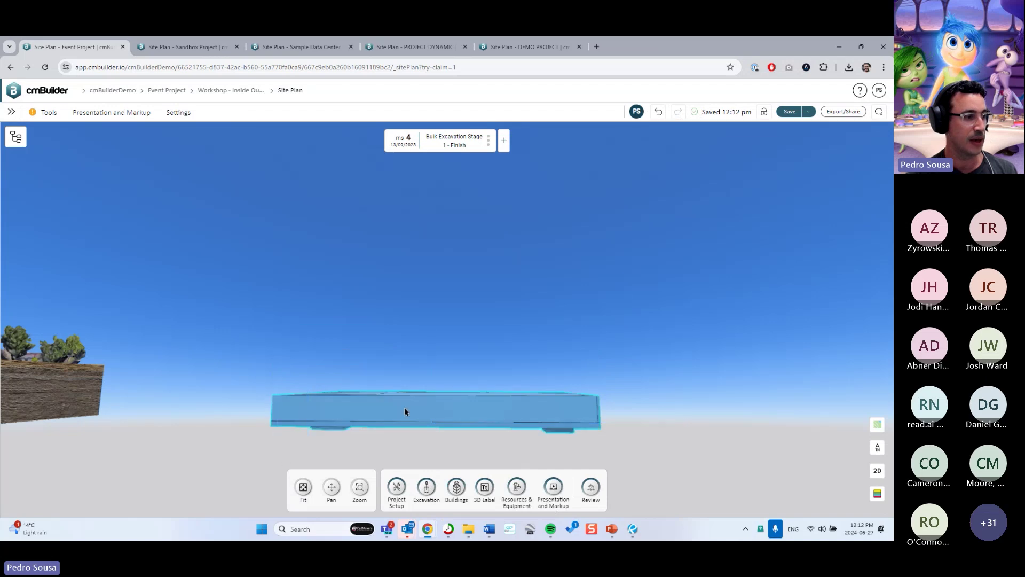
right_click(405, 409)
left_click(436, 318)
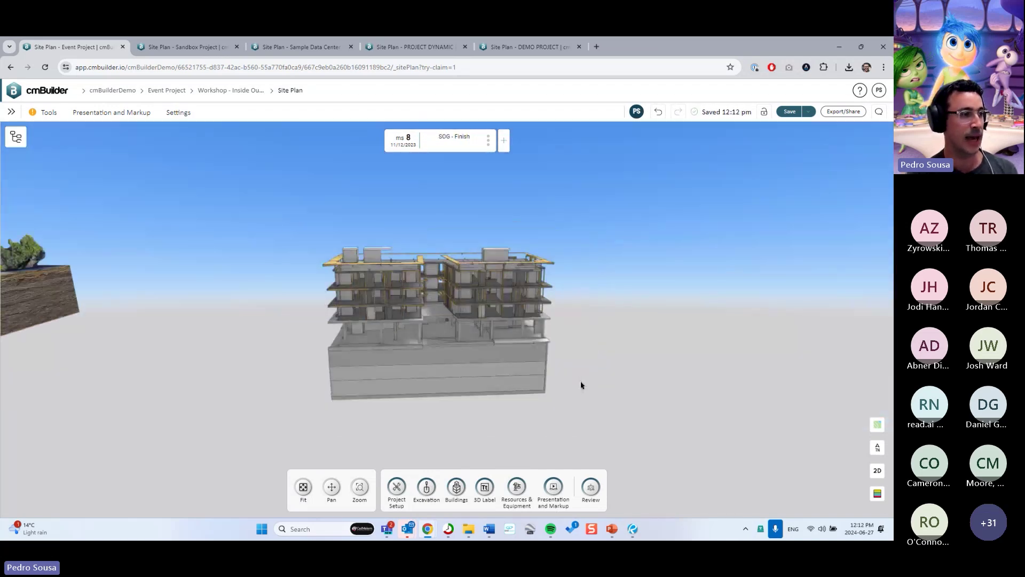
Select all elements of the building at milestone 8, SOG - Finish, and apply the New construction presentation highlight rule to them.
left_click_drag(619, 428, 276, 223)
right_click(399, 300)
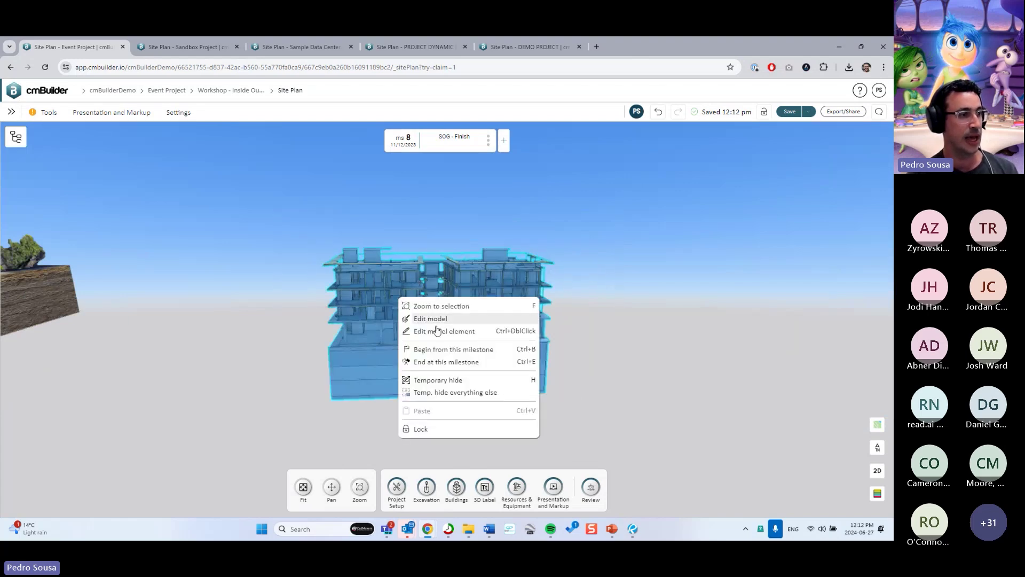
left_click(436, 331)
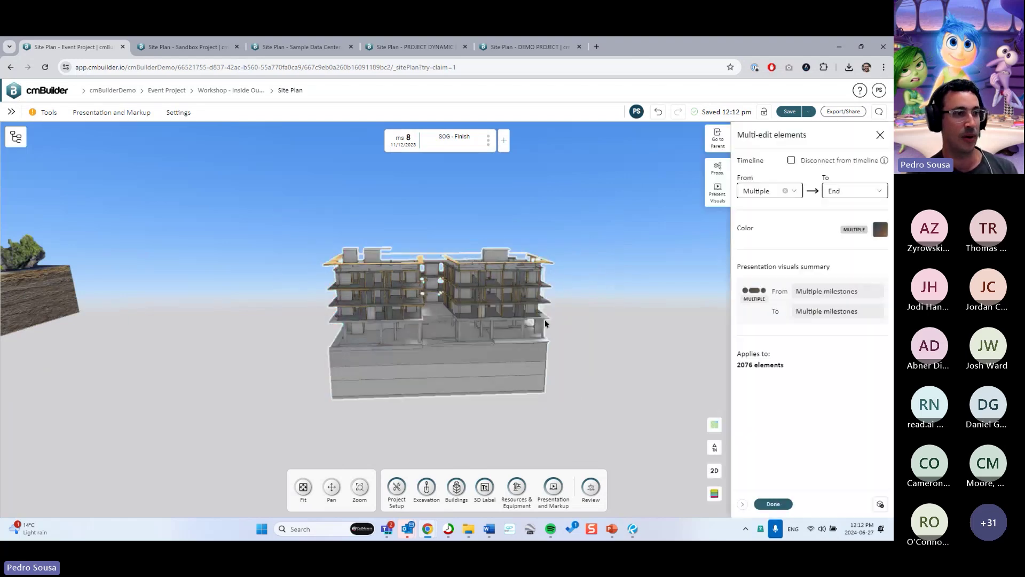
left_click(723, 200)
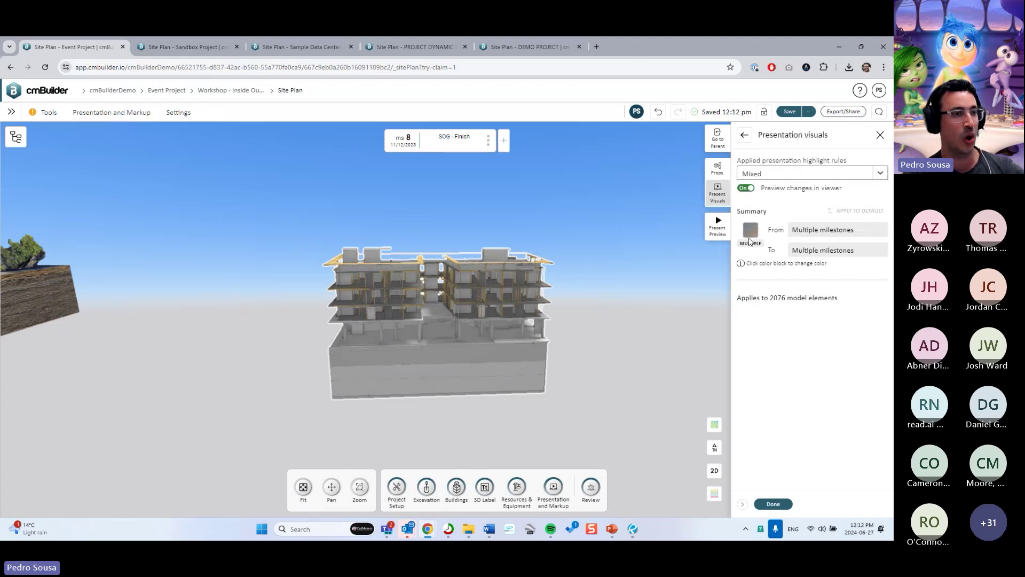
left_click_drag(449, 255, 460, 296)
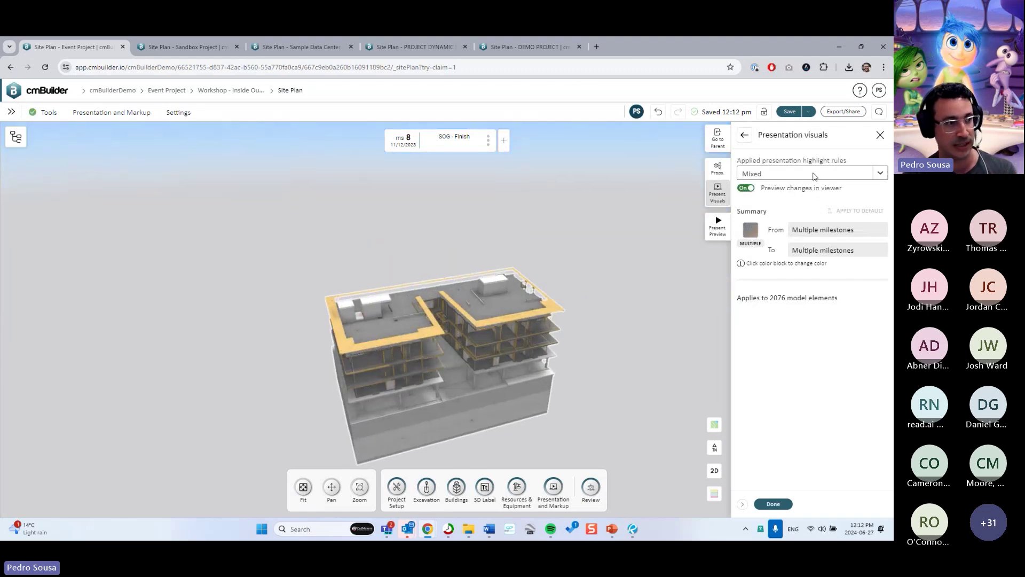
left_click(814, 177)
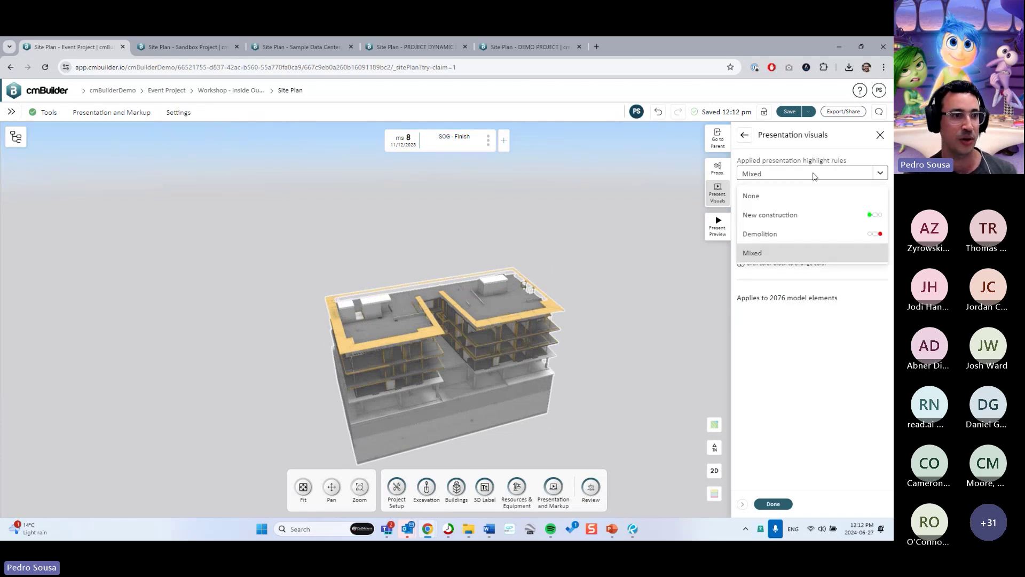
left_click(784, 216)
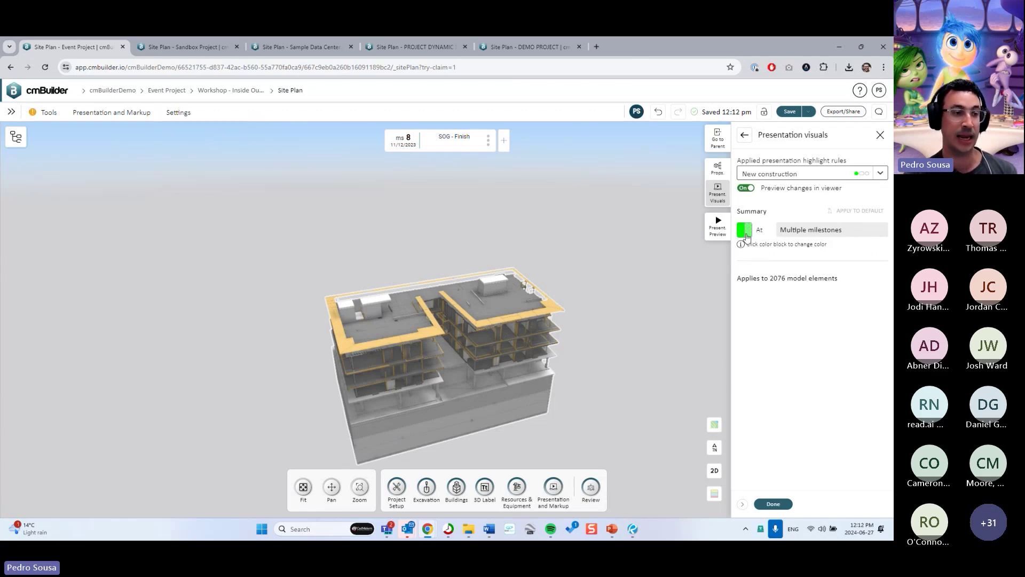
Look at the default and custom highlight color options, and switch the preview of changes in the viewer off and on again.
left_click(746, 236)
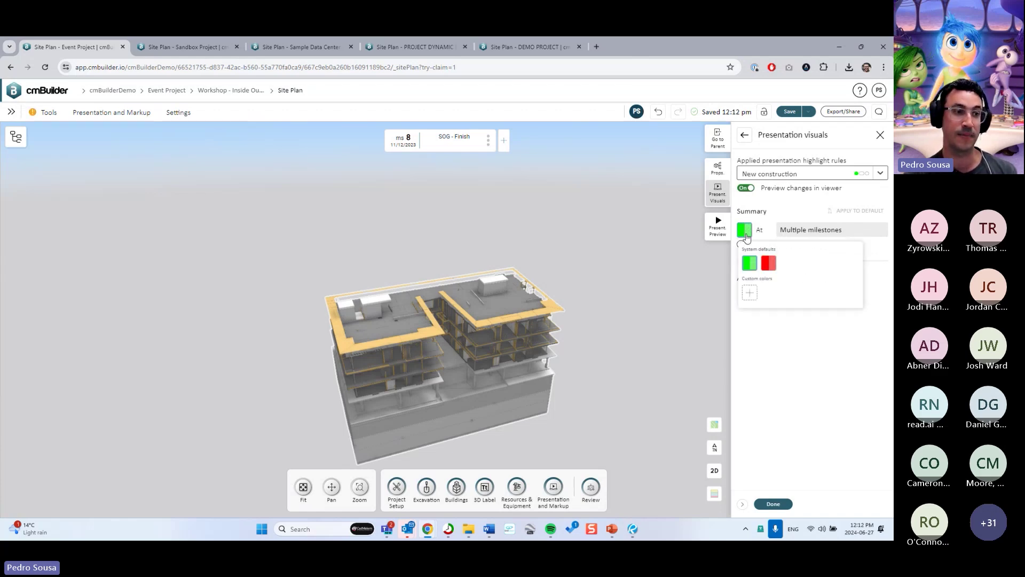
left_click(749, 293)
left_click(748, 235)
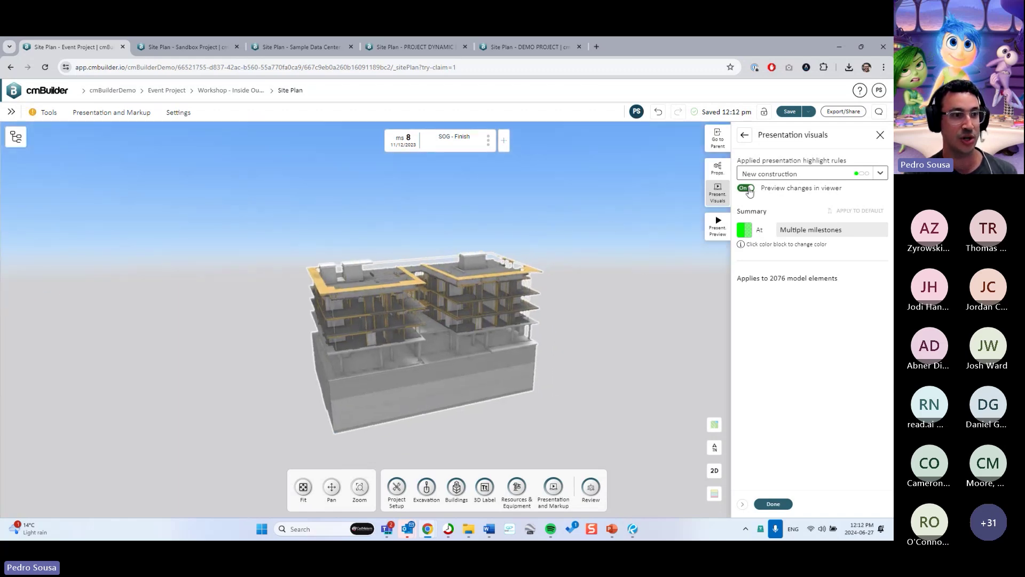
left_click(747, 188)
left_click(747, 189)
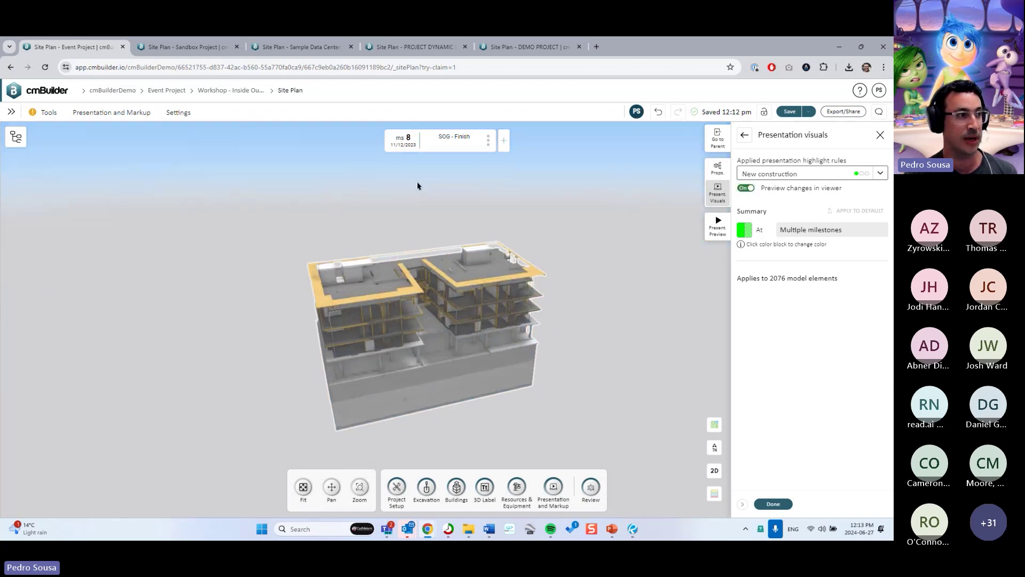
Preview the new construction highlights by stepping back to milestone 4 and forward to milestone 6, Detail Ex - Finish.
left_click(376, 141)
left_click(376, 141)
left_click(376, 141)
left_click_drag(463, 320, 405, 182)
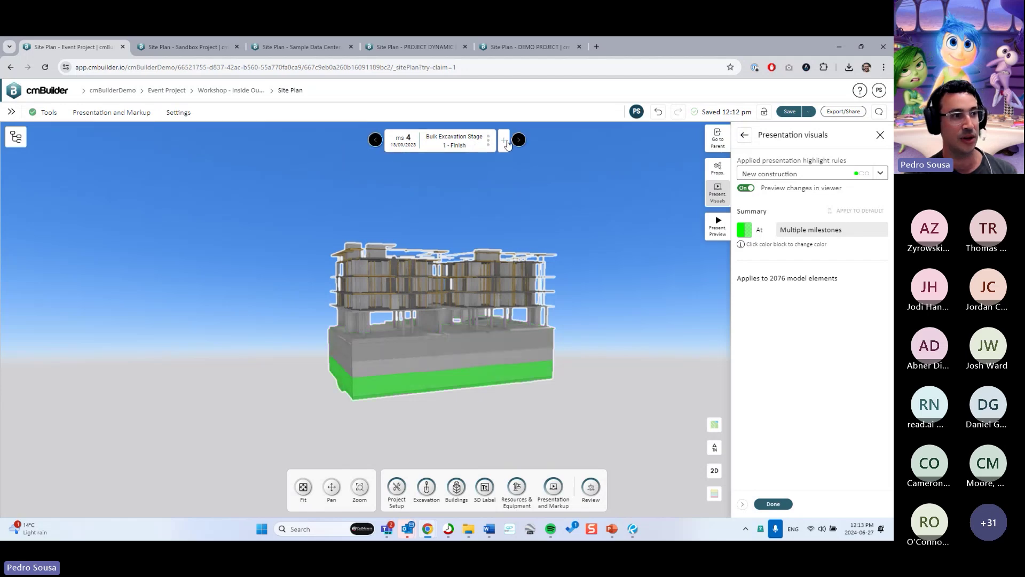
left_click(517, 140)
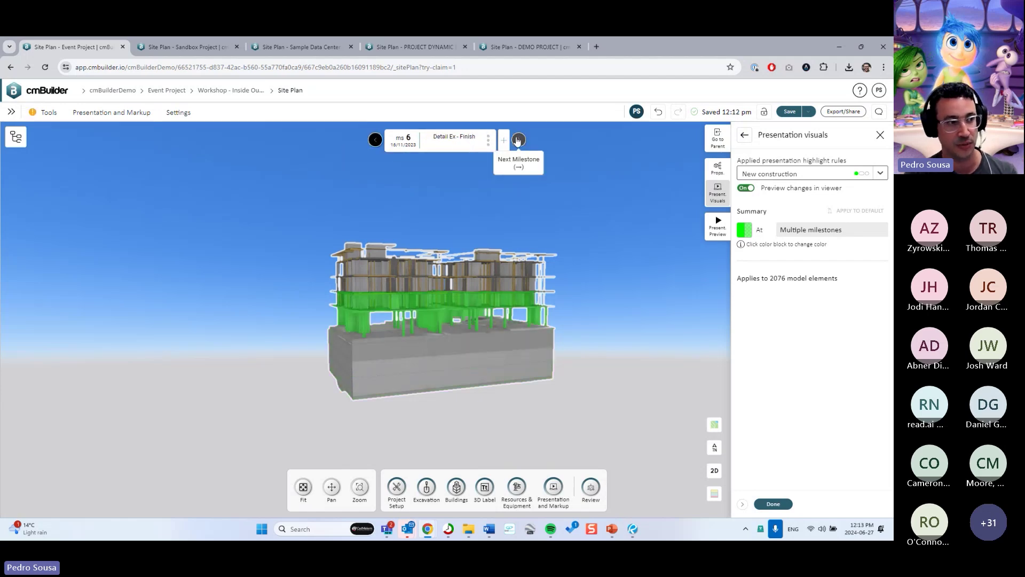
Go to milestone 7, Foundations - Finish, and set the New construction highlight to a custom amber, RGB 255, 193, 0 at 0.5 opacity.
left_click(518, 141)
left_click(745, 231)
left_click(755, 296)
left_click_drag(783, 330, 772, 330)
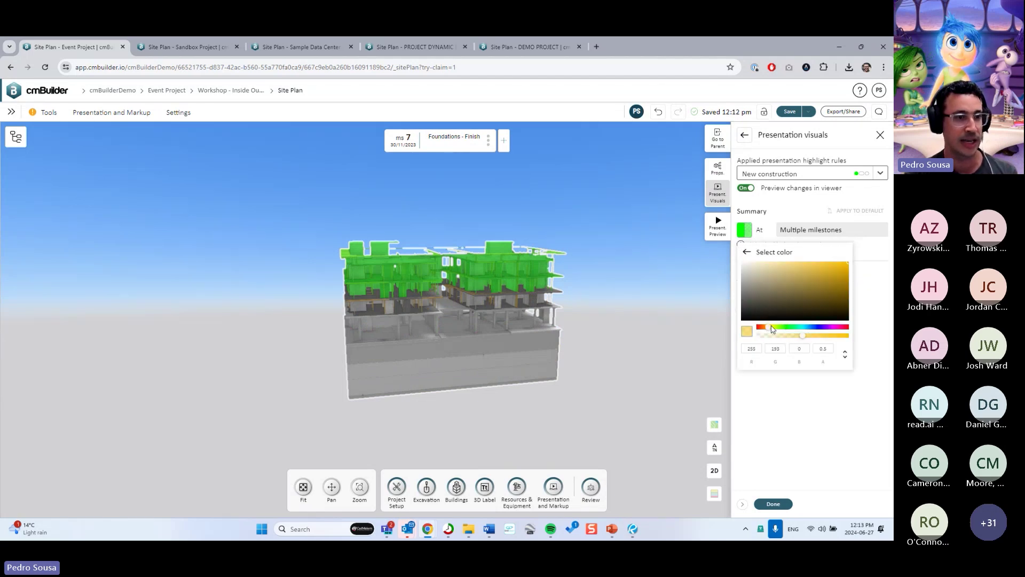
left_click(820, 214)
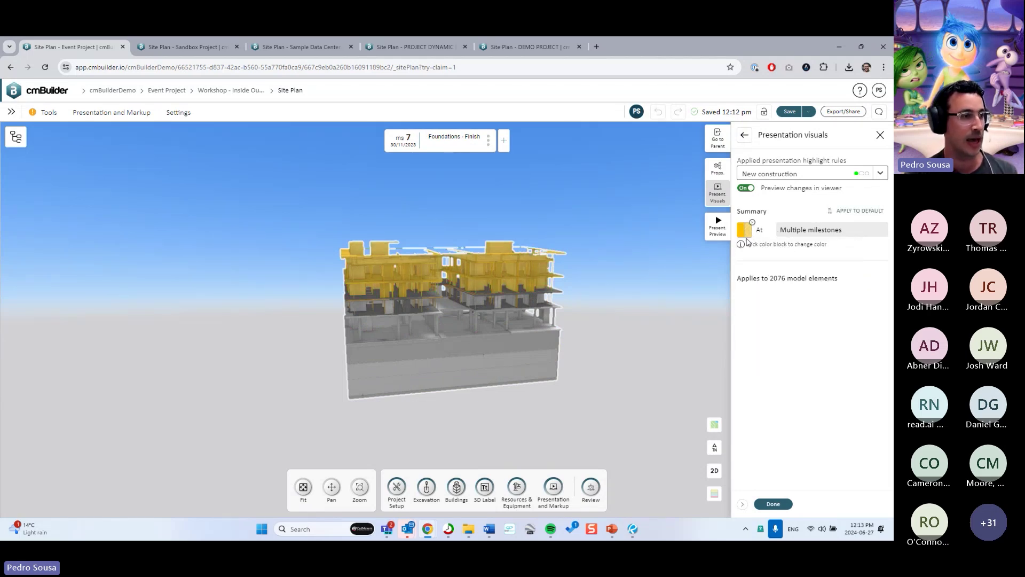
Preview the amber highlights by stepping back to milestone 4 and forward again to milestone 7, Foundations - Finish.
scroll(483, 277, "up", 5)
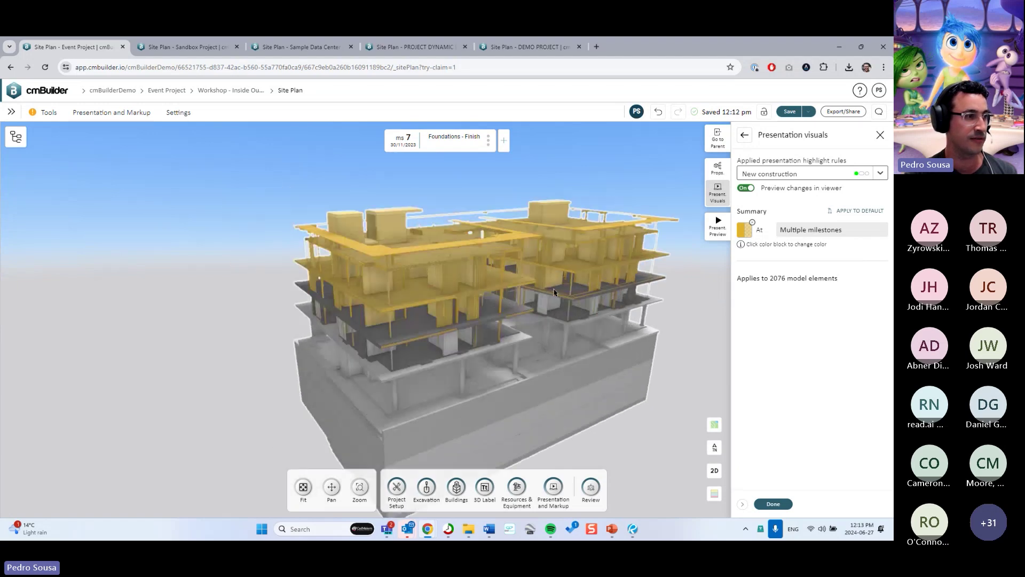
left_click(374, 141)
left_click(375, 141)
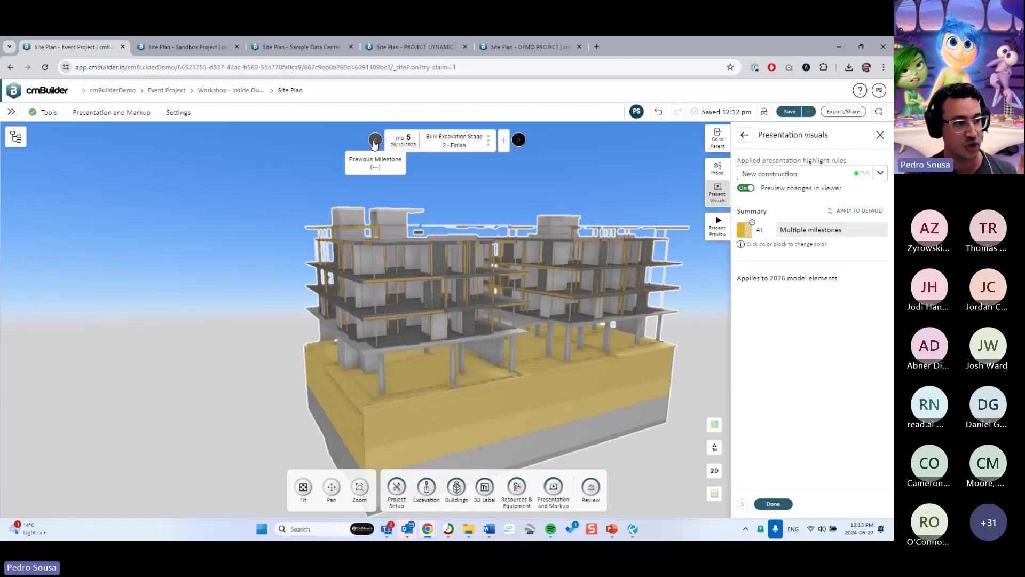
left_click(374, 141)
left_click(520, 141)
left_click(521, 141)
left_click(520, 141)
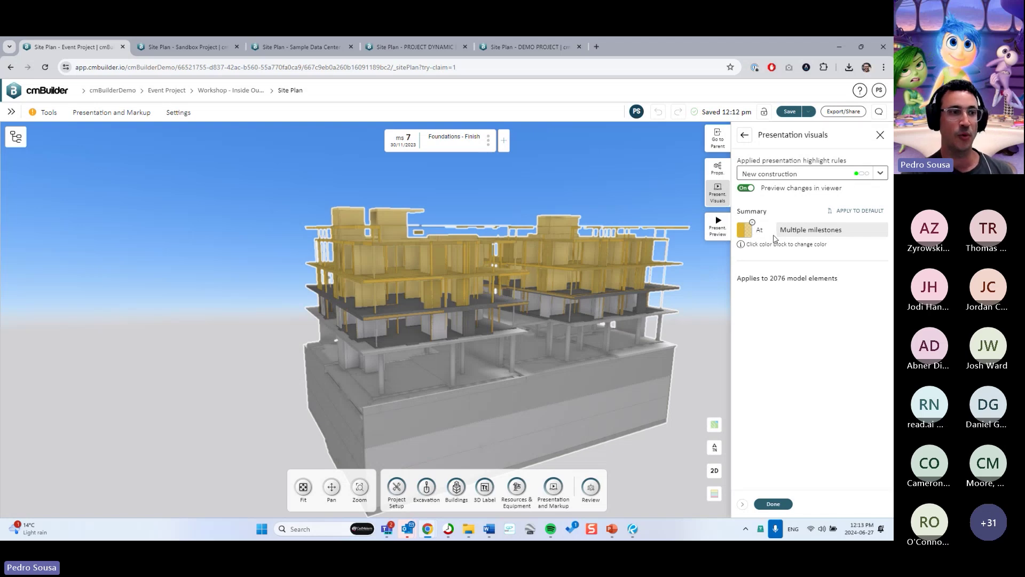
Clear the custom amber so the New construction rule uses the default green, and finish editing the building elements.
left_click(745, 231)
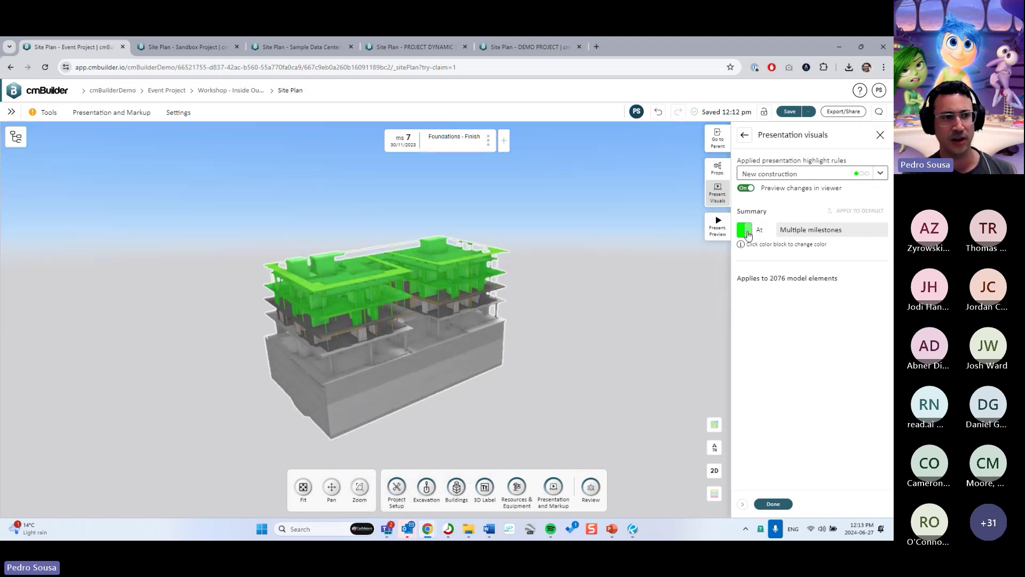
left_click(746, 231)
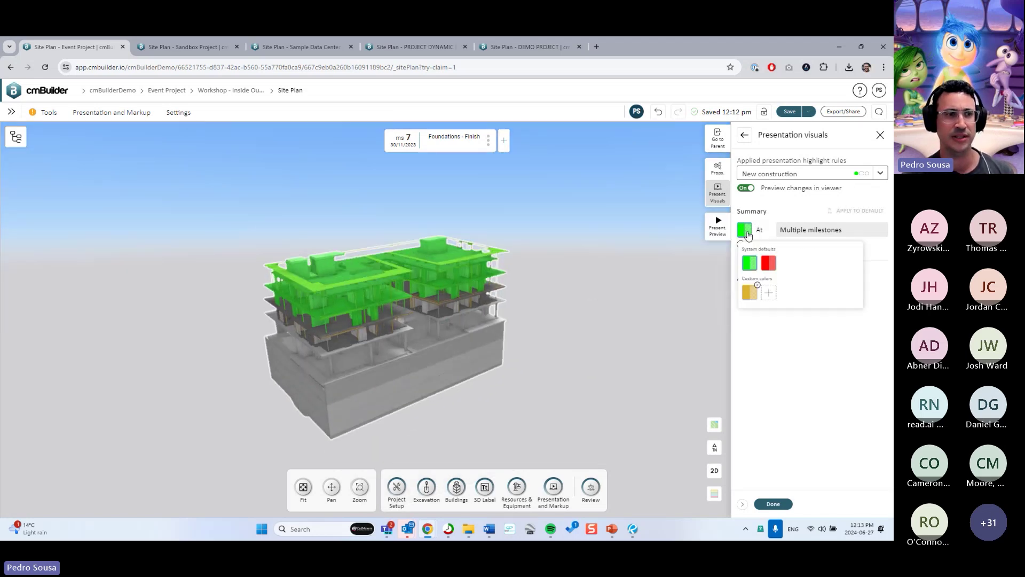
left_click(753, 299)
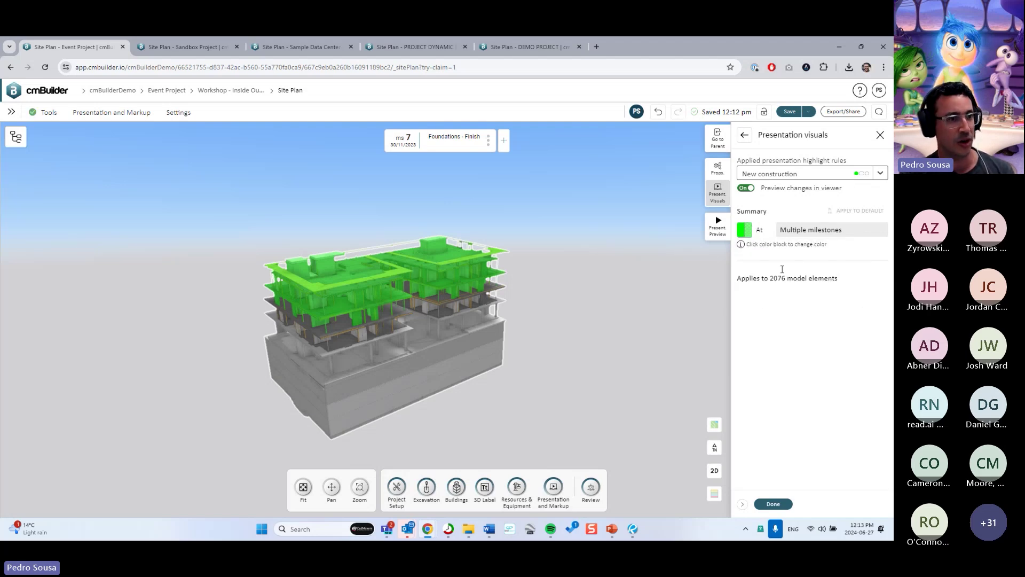
left_click(753, 224)
left_click(753, 224)
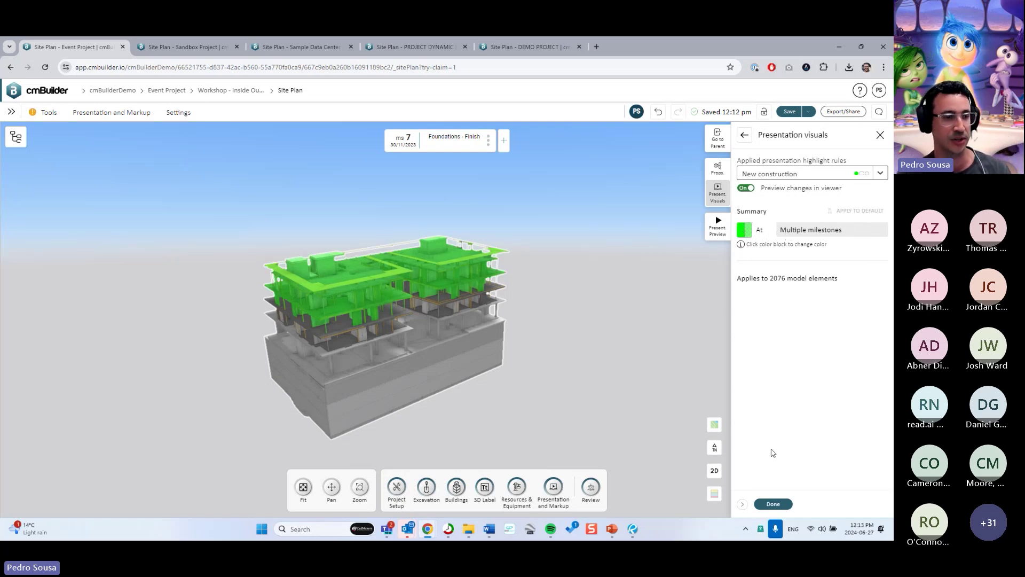
left_click(778, 507)
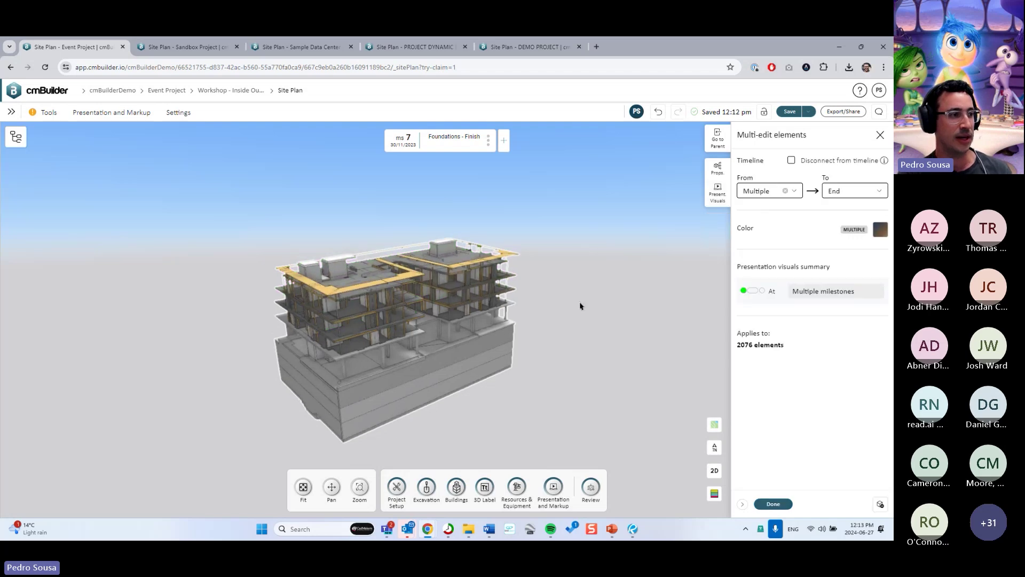
left_click(790, 504)
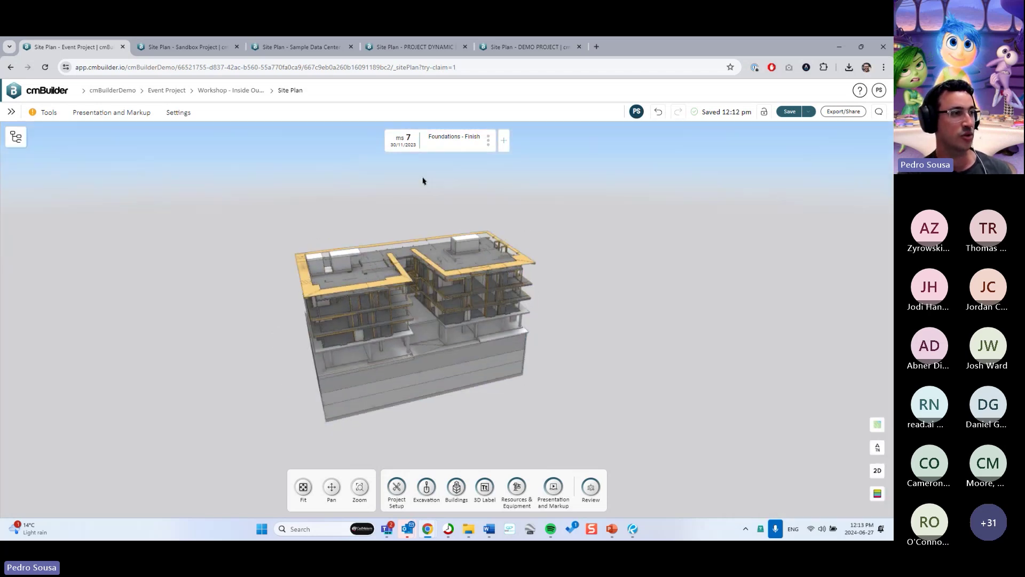
Inspect the building in the normal view by stepping back to milestone 5 and forward to milestone 7.
left_click(377, 141)
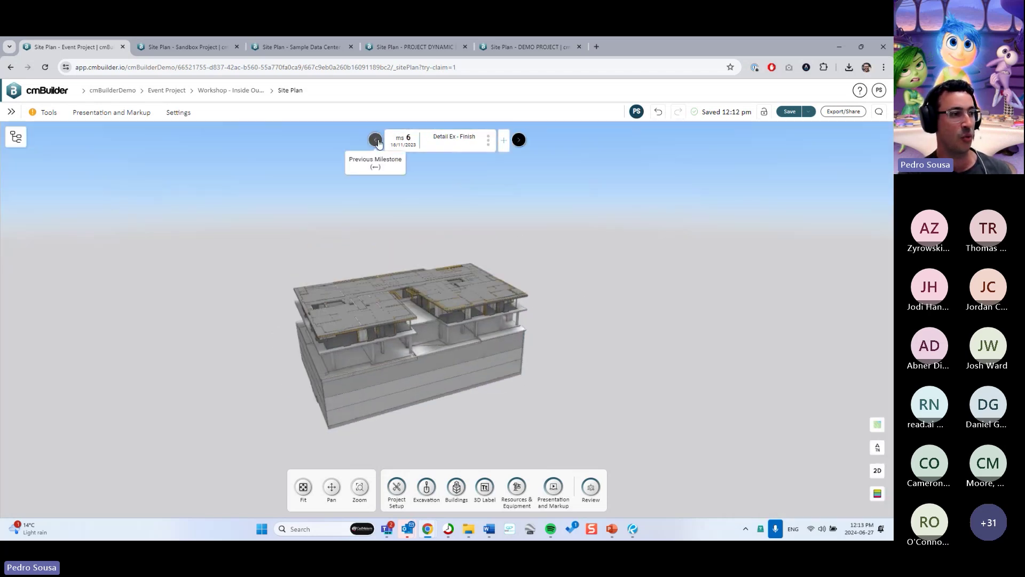
left_click(377, 140)
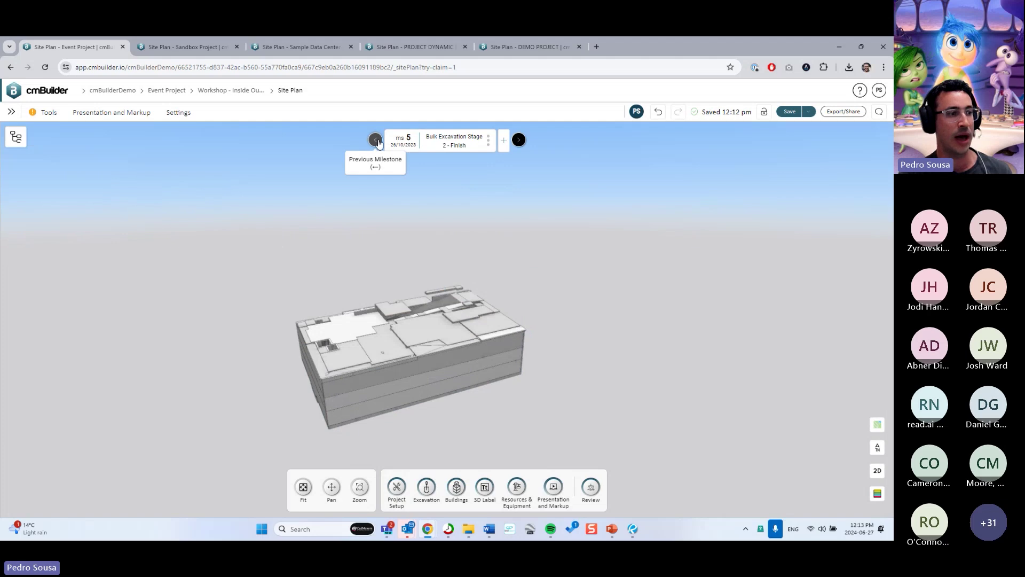
left_click(519, 141)
left_click(519, 140)
left_click_drag(451, 254, 528, 446)
Open the presentation slides and view the default slides of milestone 8, SOG - Finish, and milestone 5, Bulk Excavation Stage 2 - Finish.
left_click(553, 488)
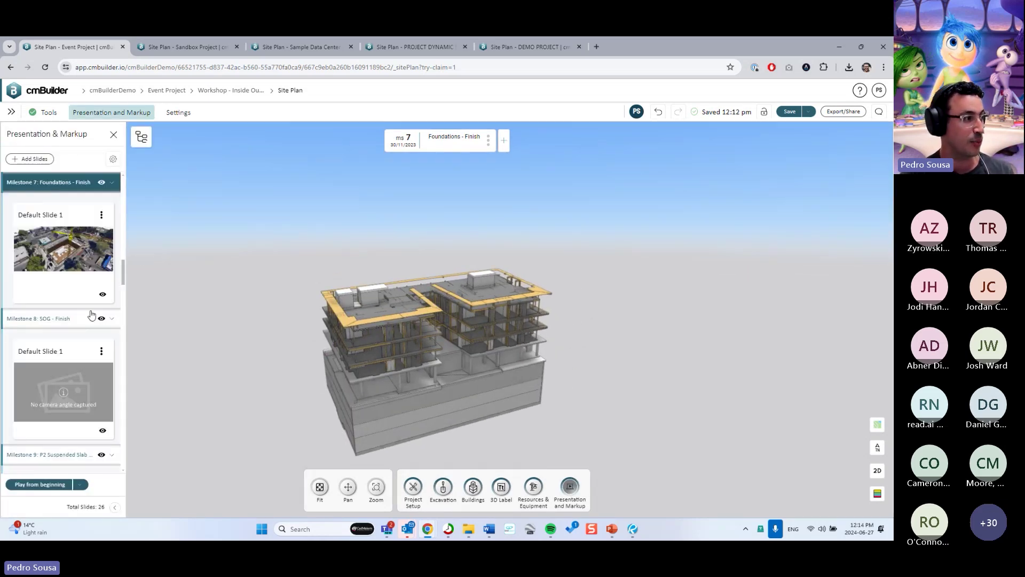
left_click(57, 396)
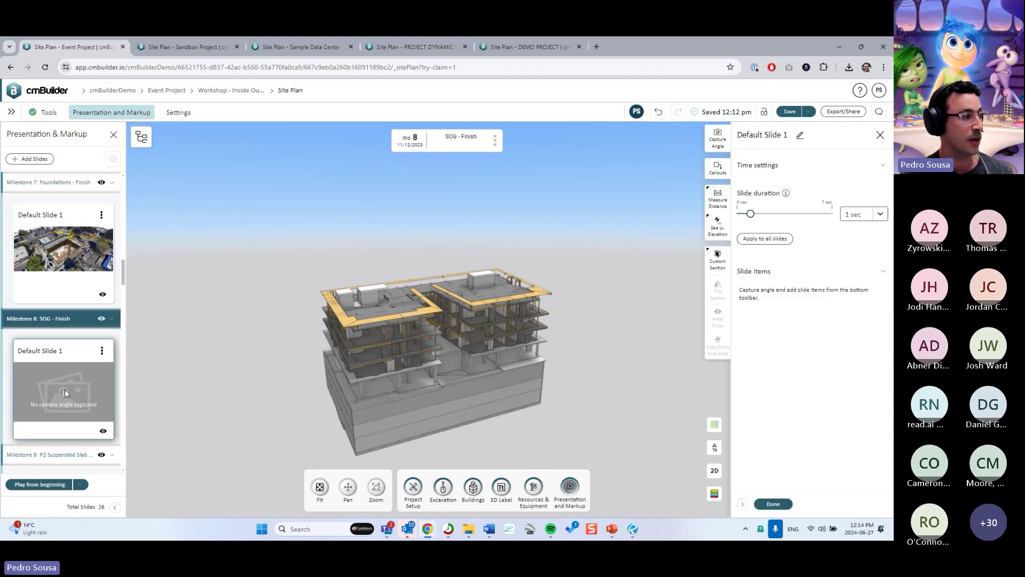
scroll(65, 389, "up", 5)
left_click(78, 307)
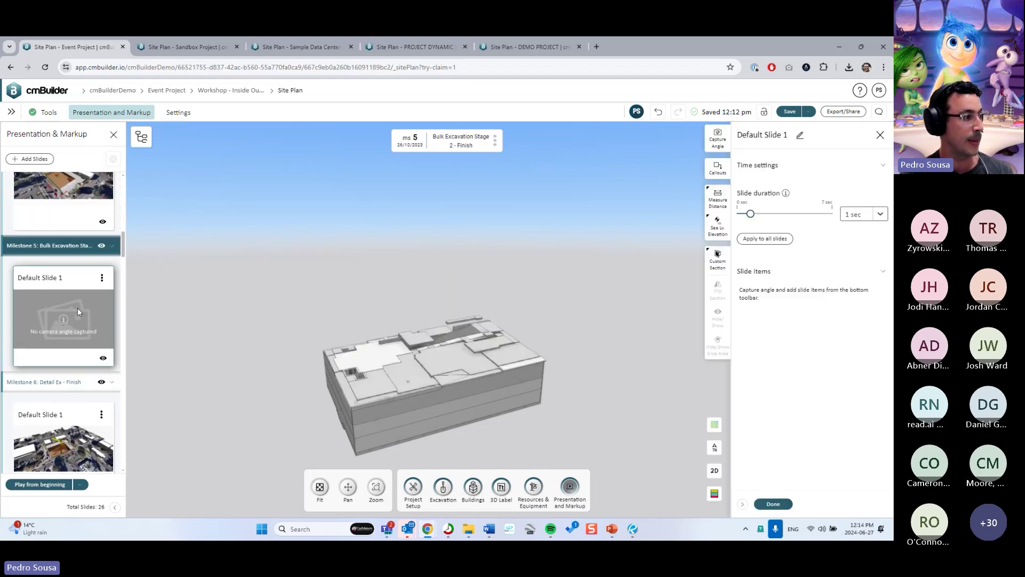
right_click(78, 307)
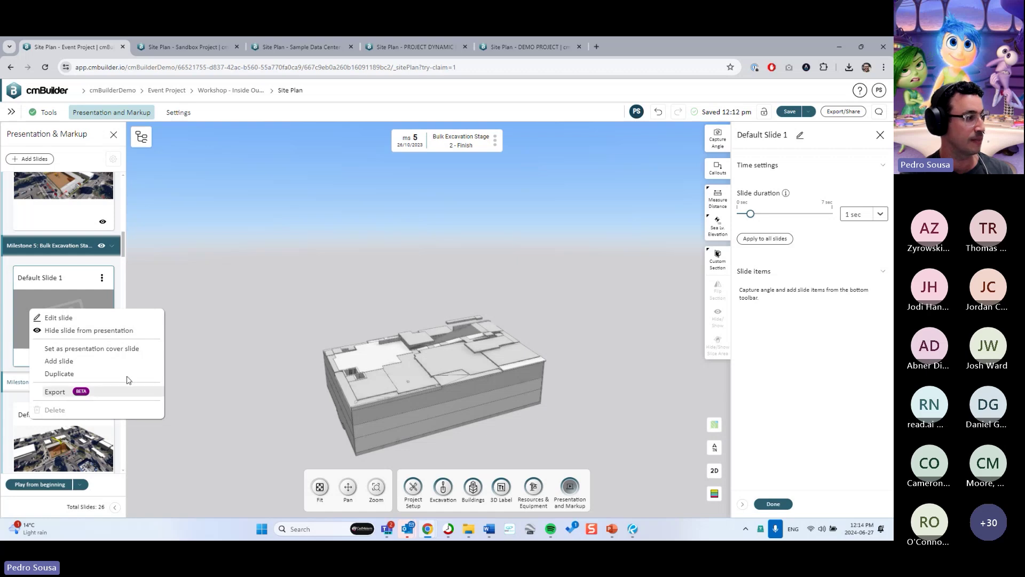
key("Escape")
Play the presentation, jump back on its timeline to Bulk Excavation Stage 1 - Finish and Mobilize - Finish, and leave the presentation.
left_click(81, 485)
left_click(76, 468)
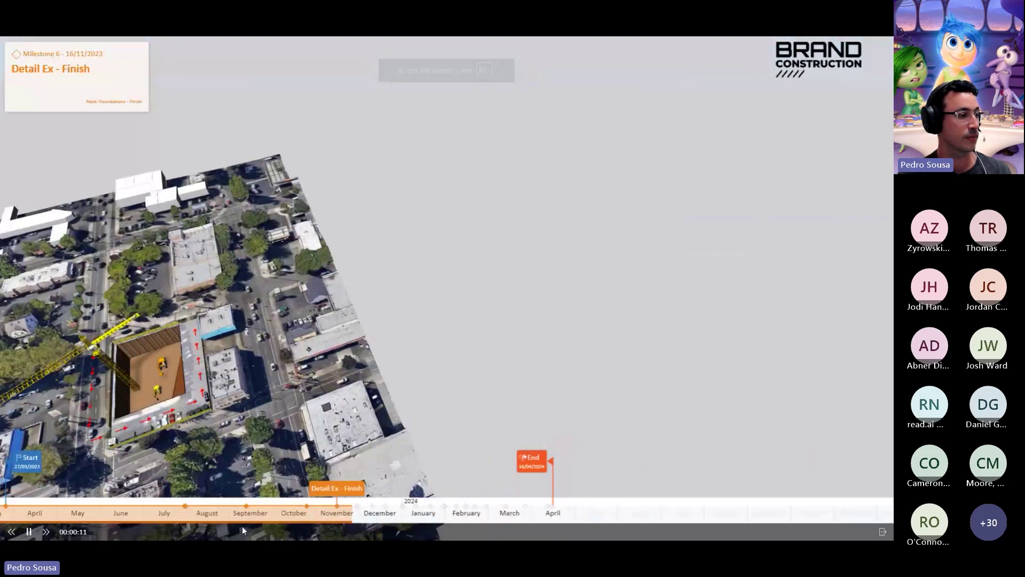
left_click(247, 506)
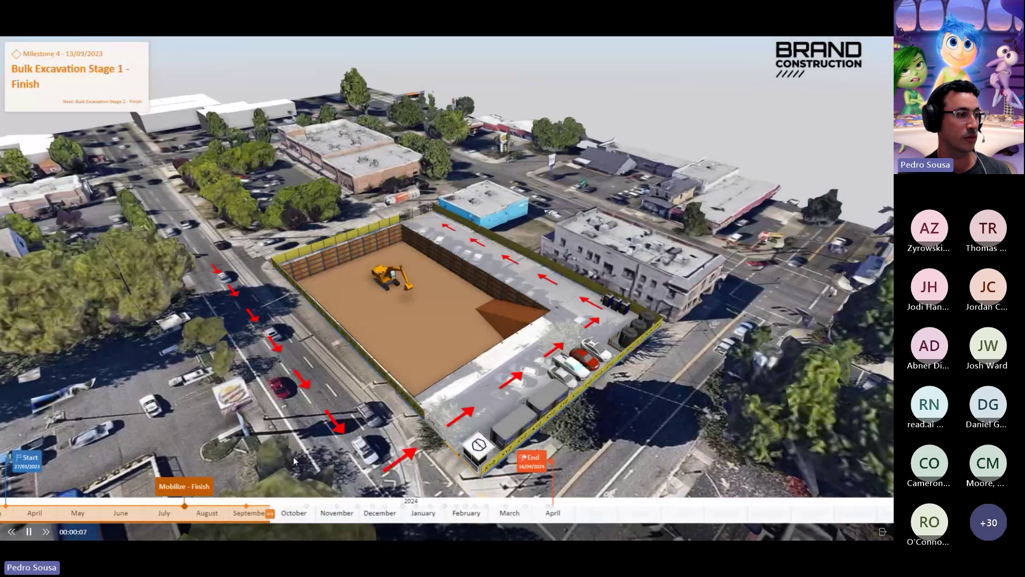
left_click(185, 506)
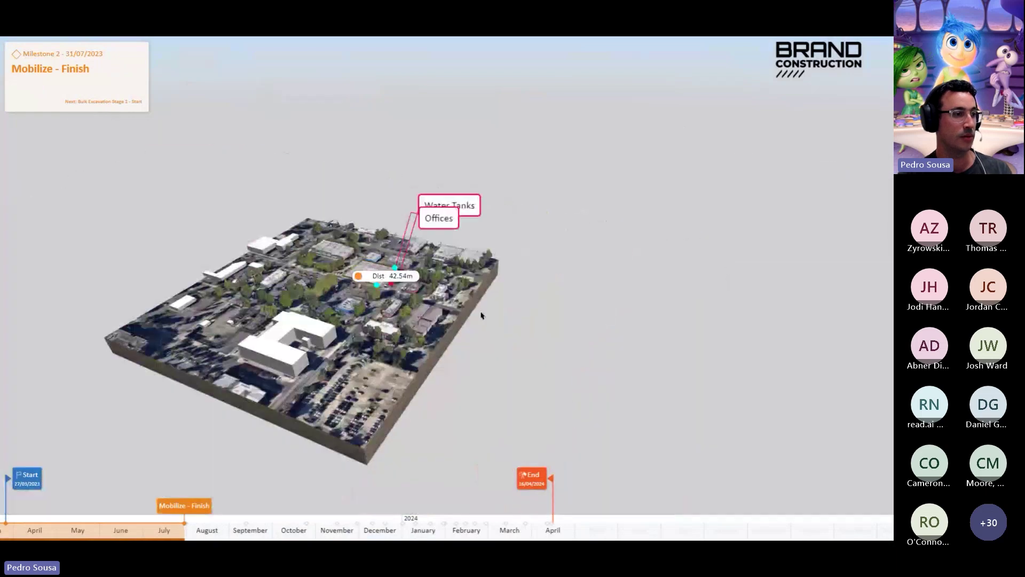
key("Escape")
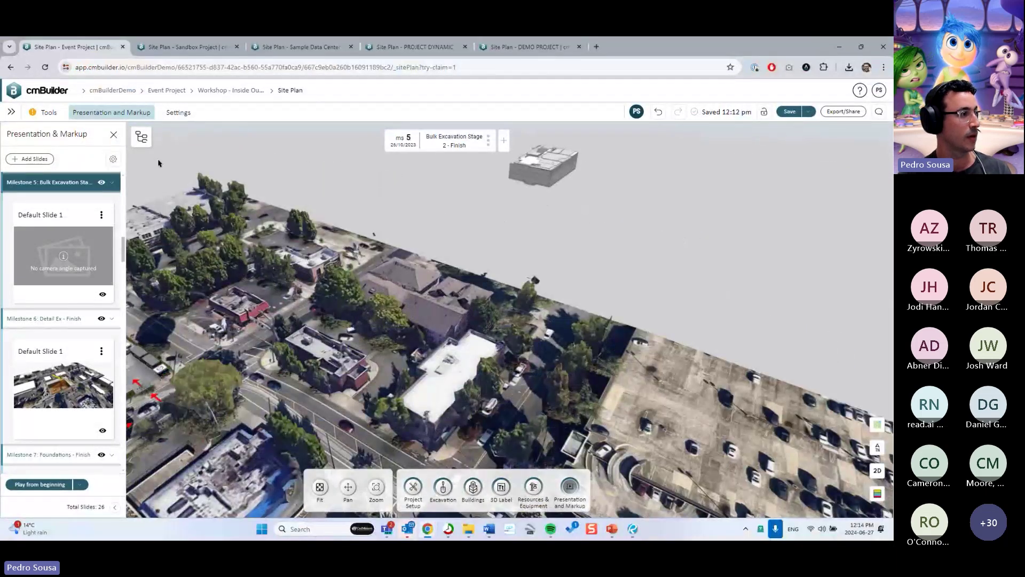
left_click(114, 135)
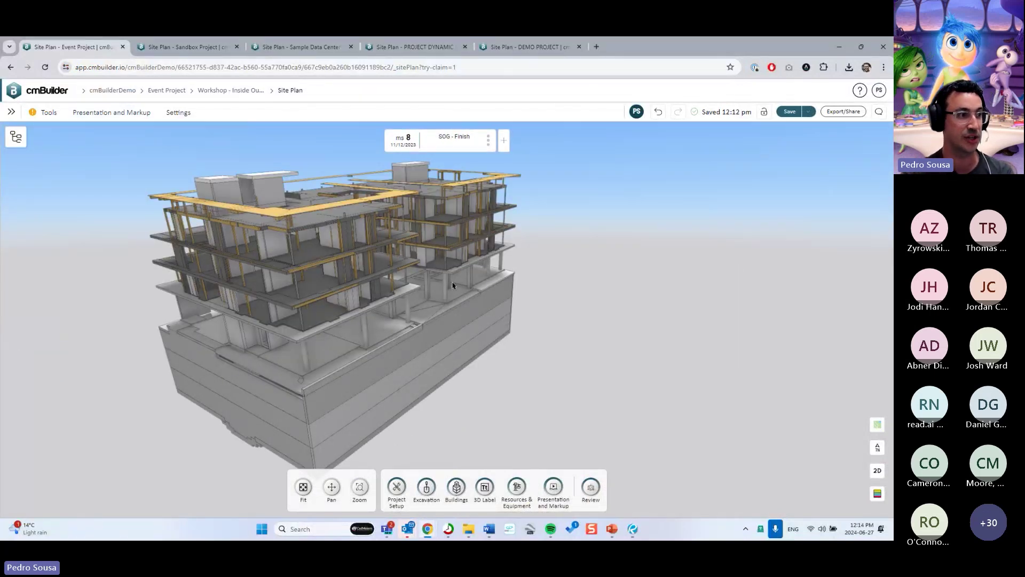
Switch to PowerPoint, show slide 5 on Permanent Coloring, and return to the cmBuilder site plan.
key("alt+Tab")
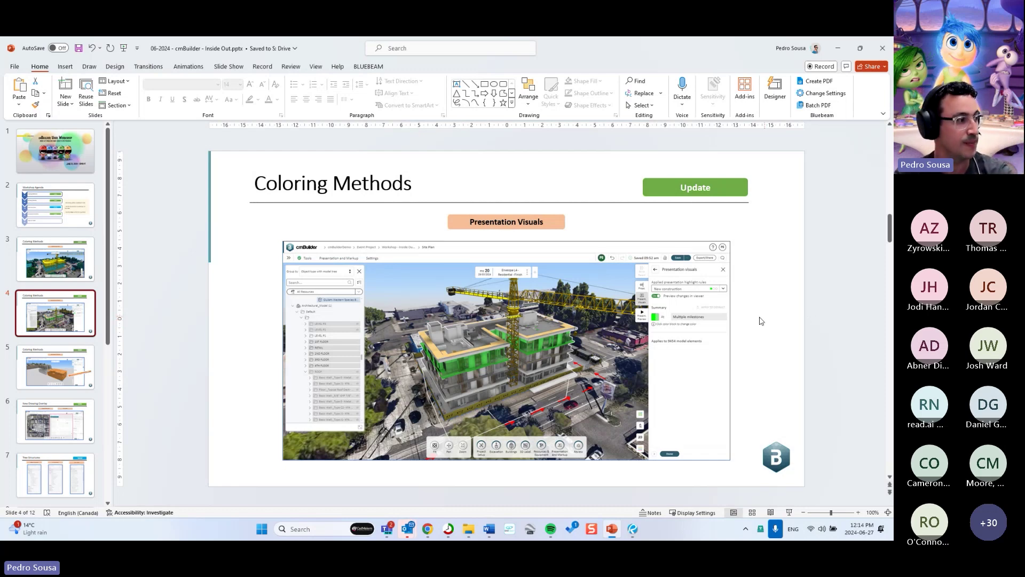
left_click(46, 364)
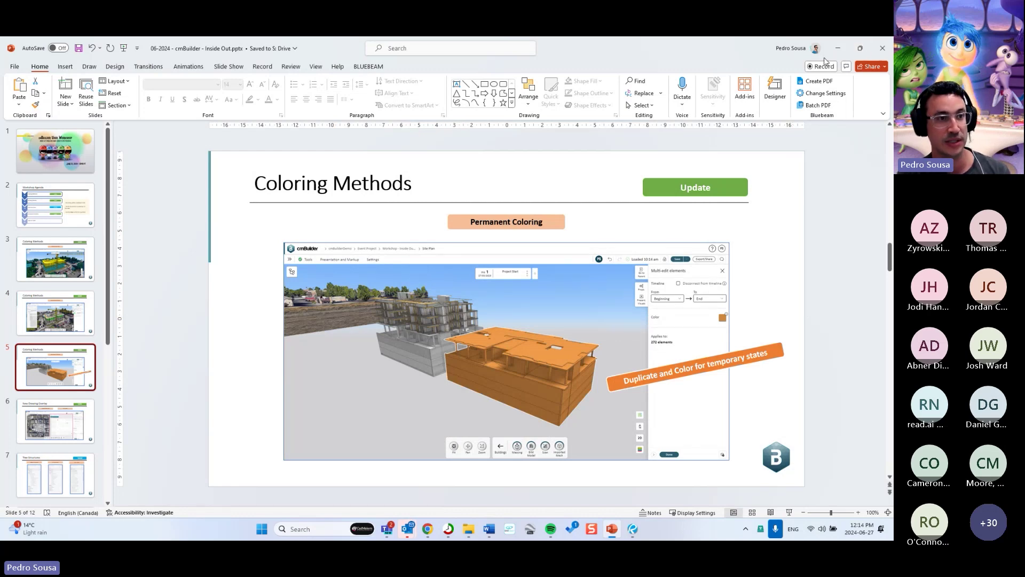
left_click(840, 53)
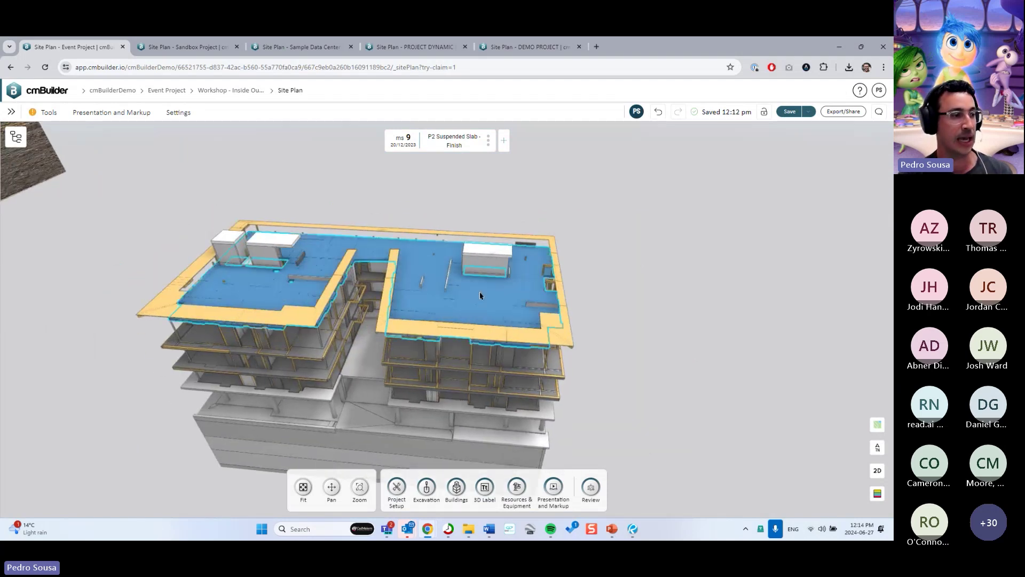
Open the building's roof floor element for editing at milestone 9 and set its color to the custom yellow.
right_click(480, 291)
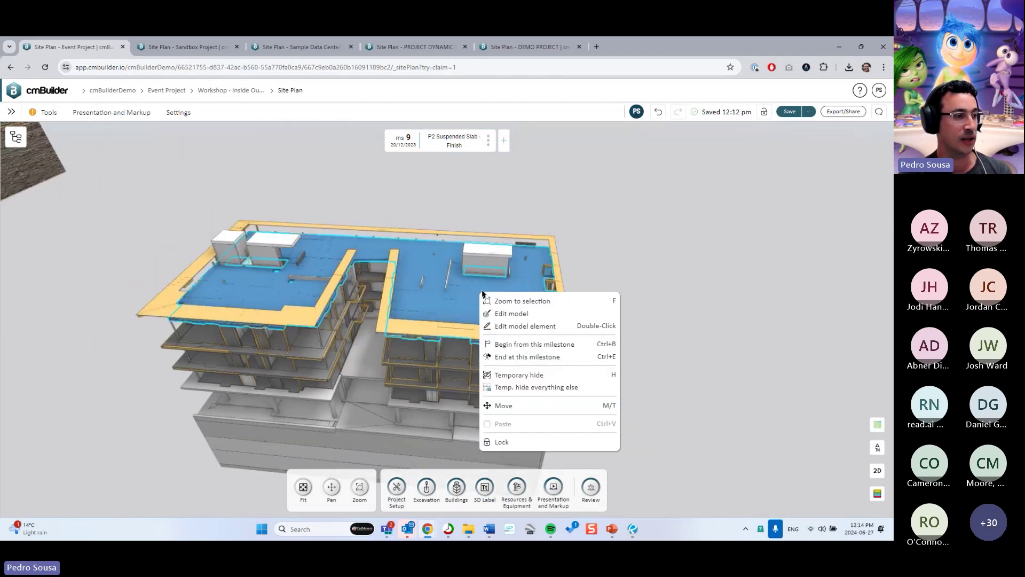
left_click(507, 327)
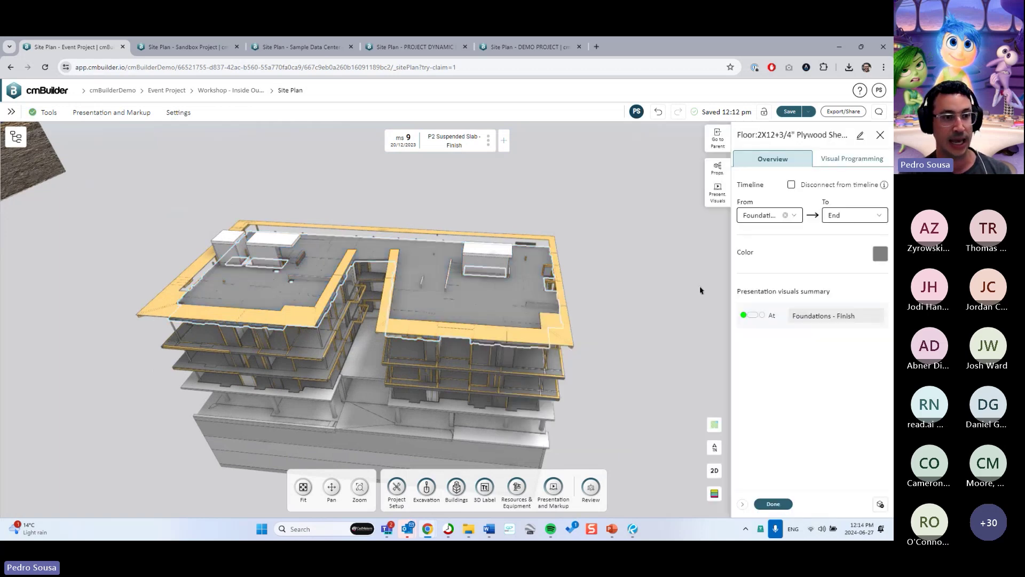
left_click(882, 256)
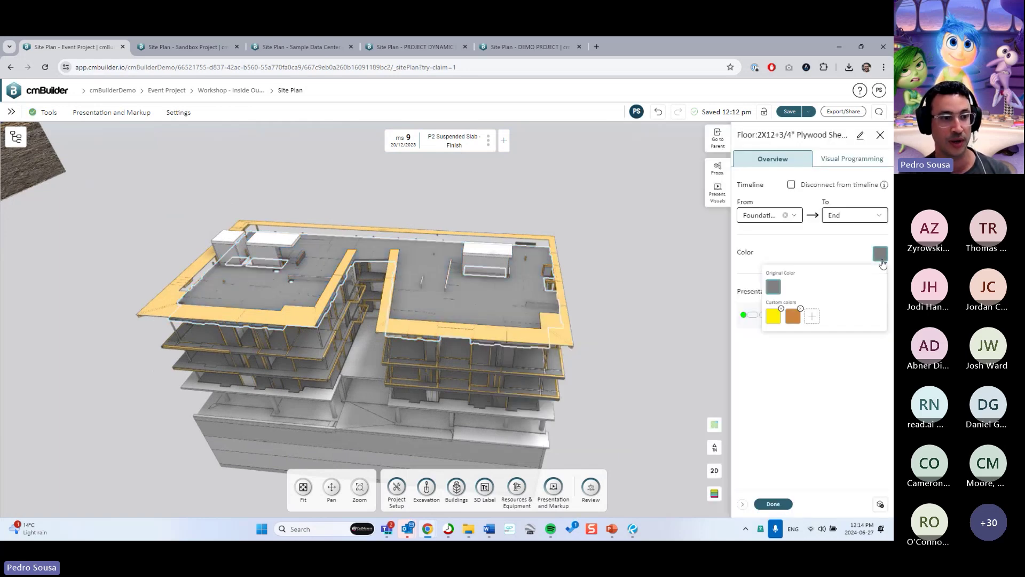
left_click(781, 317)
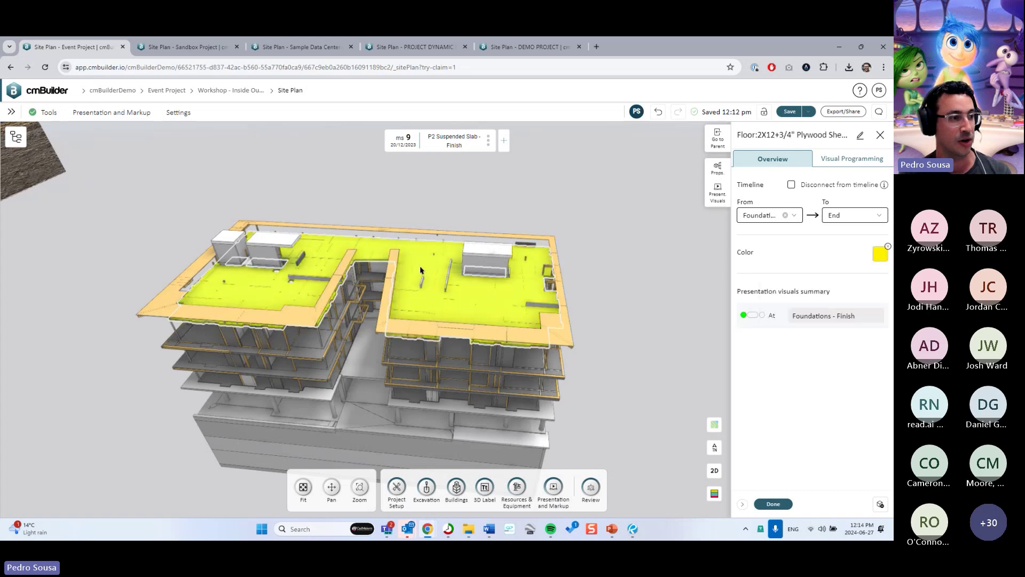
Restore the roof floor's original color, give it a custom gray, RGB 128, 128, 128 at about 0.46 opacity, and finish editing.
left_click(879, 257)
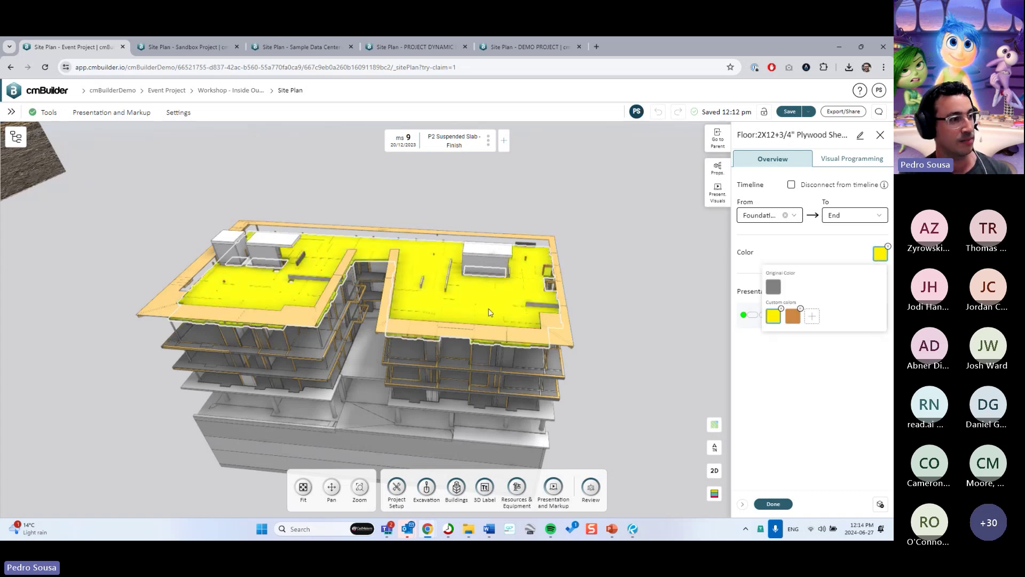
left_click(774, 287)
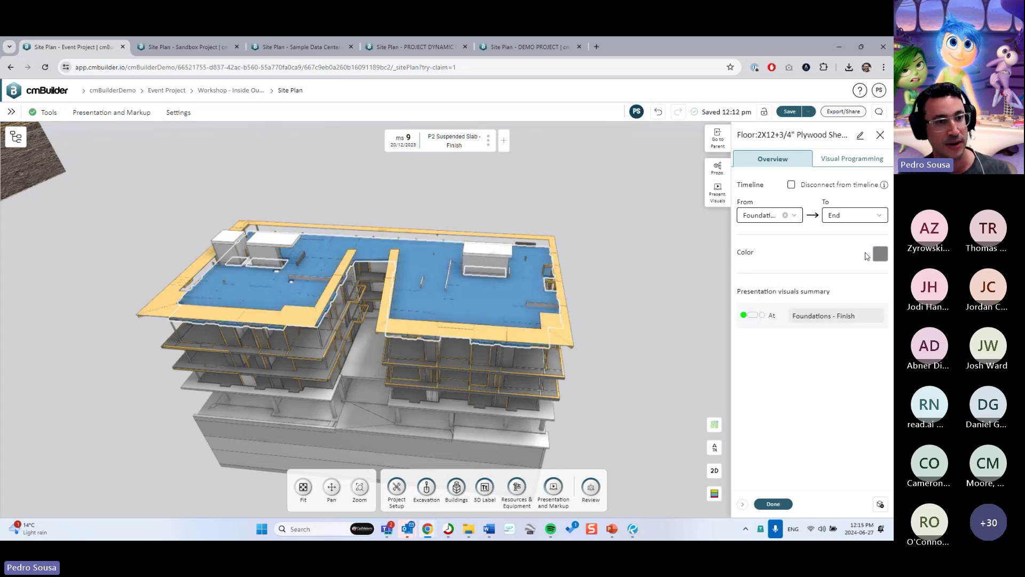
left_click(880, 254)
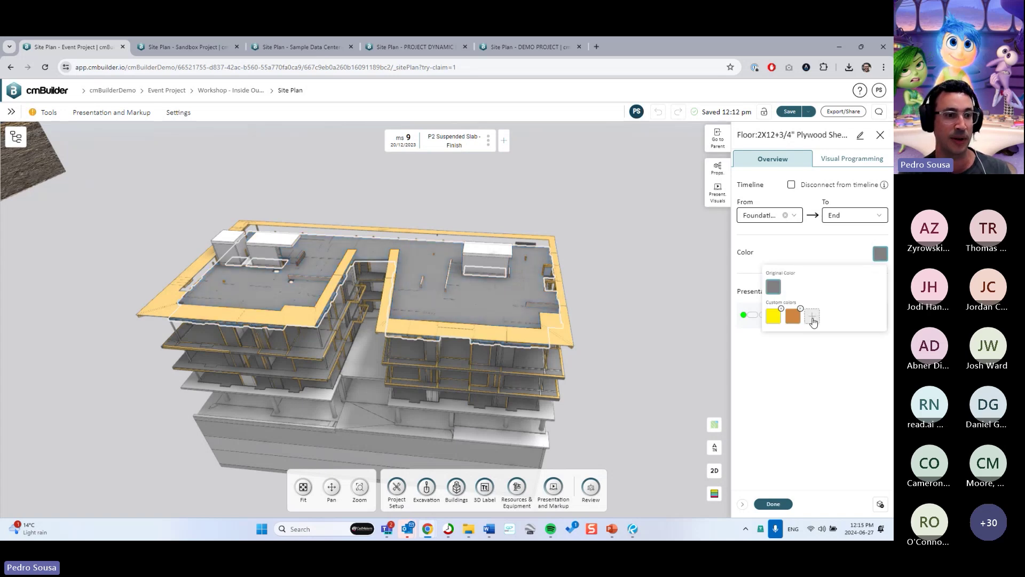
left_click(812, 317)
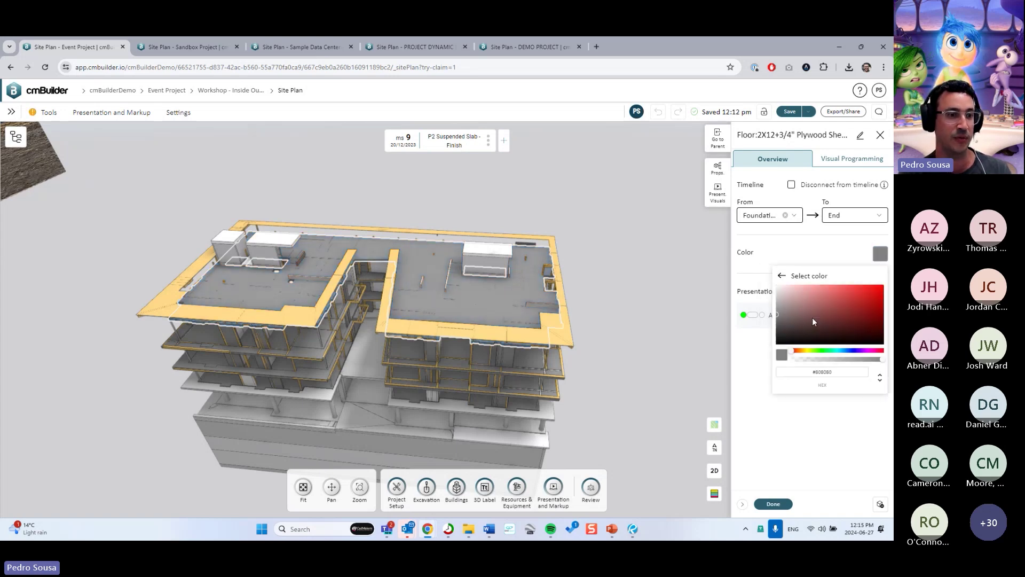
left_click(833, 359)
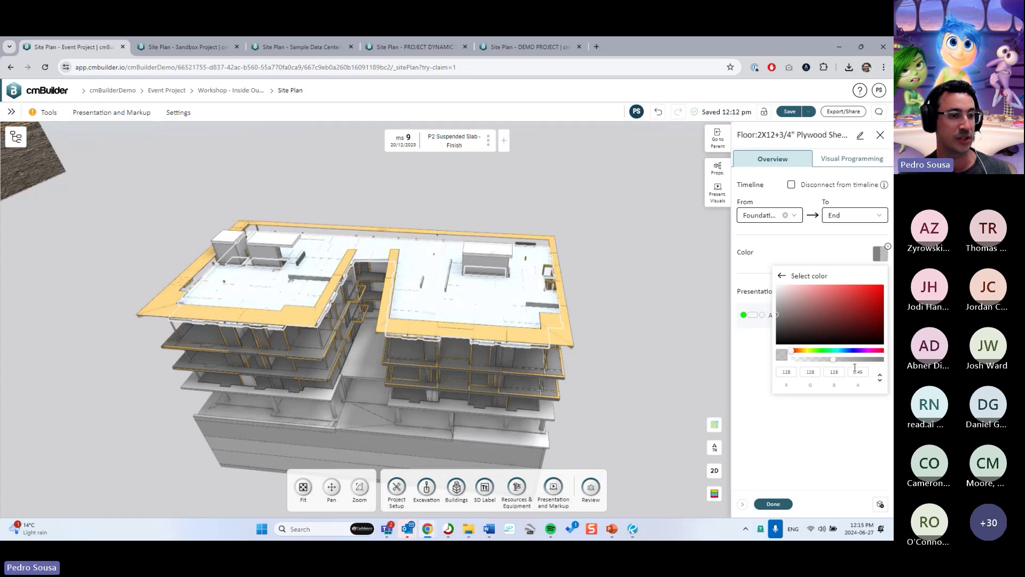
left_click(767, 503)
left_click(766, 503)
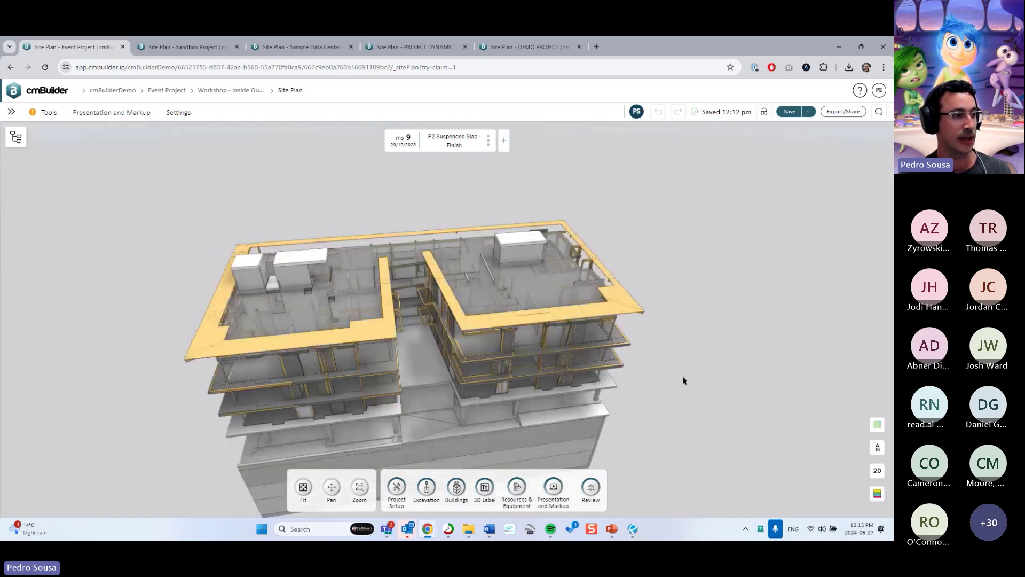
Reopen the roof floor element for editing, restore its original color, finish editing and clear the selection.
left_click_drag(678, 366, 492, 311)
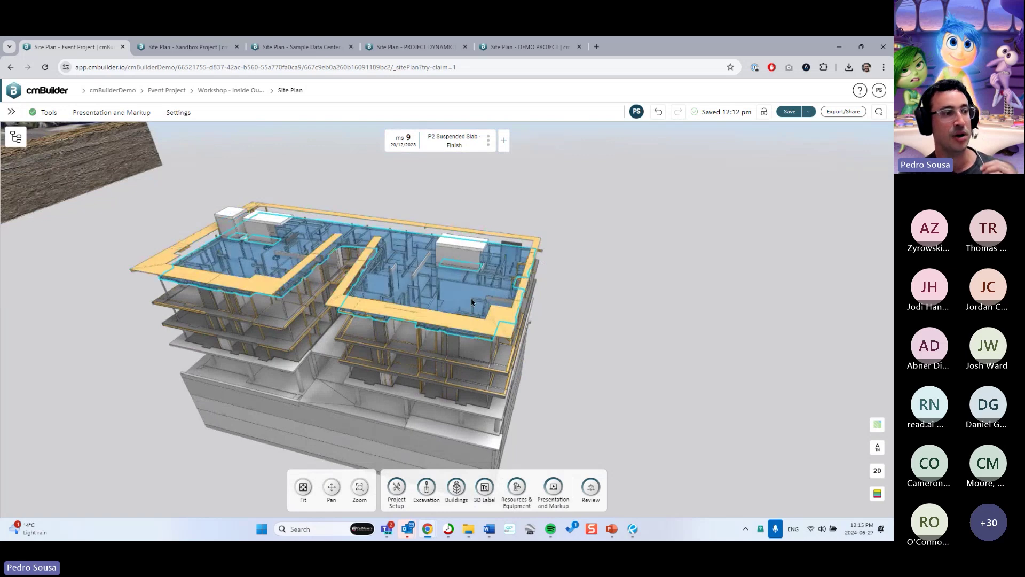
right_click(472, 302)
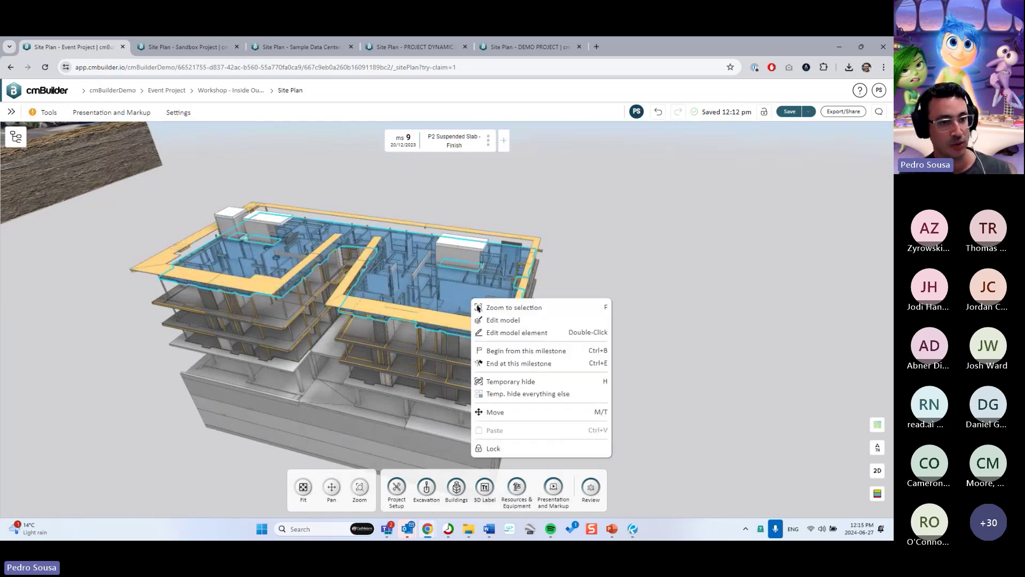
left_click(517, 332)
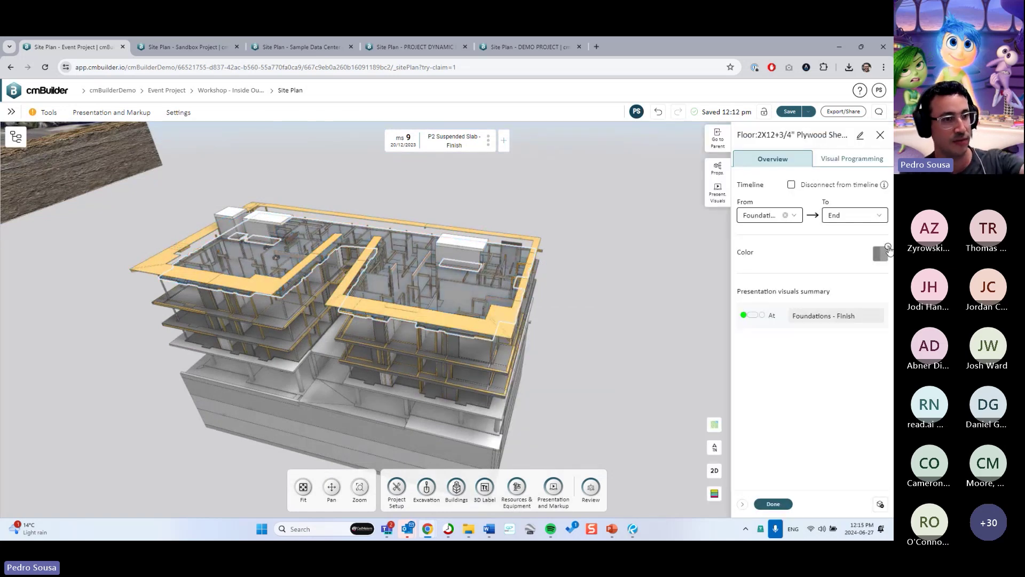
left_click(774, 504)
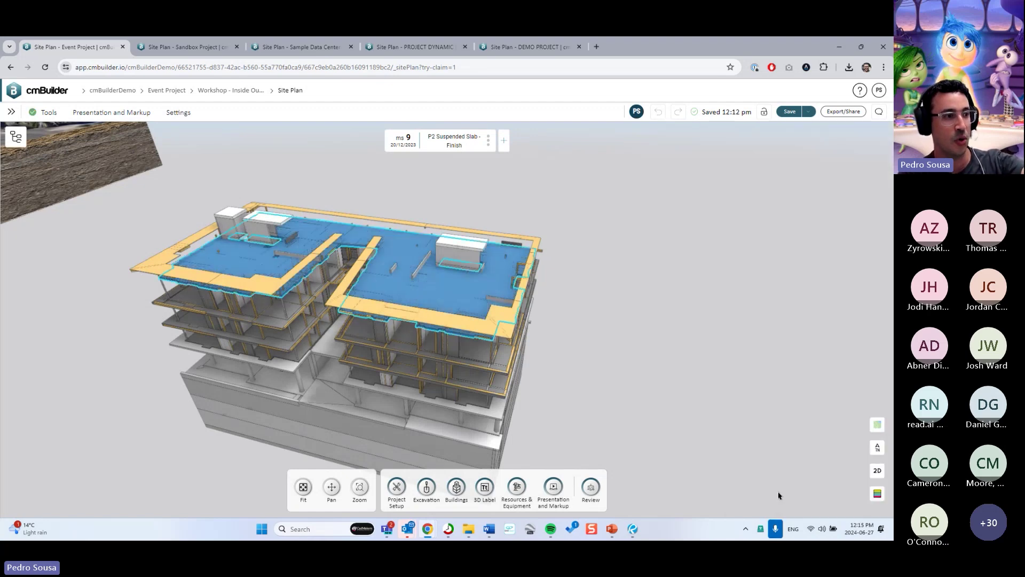
left_click(639, 261)
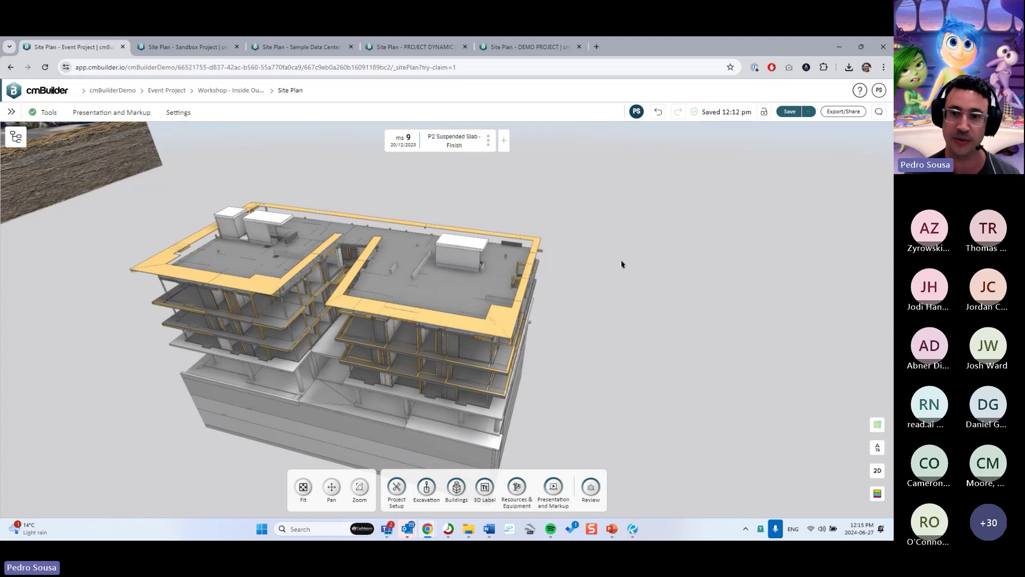
View the building at milestone 9, step back to milestone 3, Bulk Excavation Stage 1 - Start, and advance to milestone 5.
left_click_drag(620, 263, 532, 255)
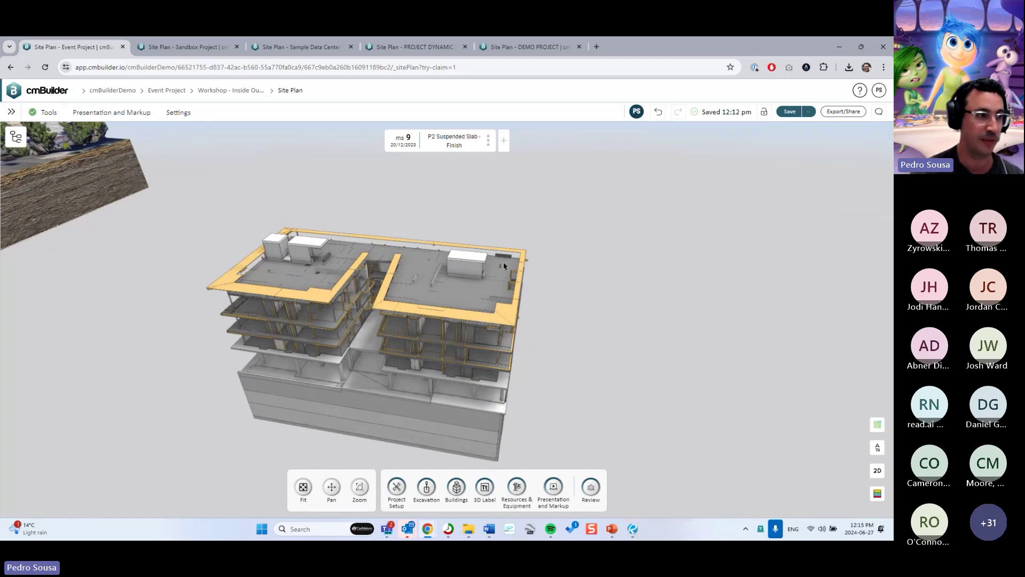
left_click_drag(647, 270, 637, 280)
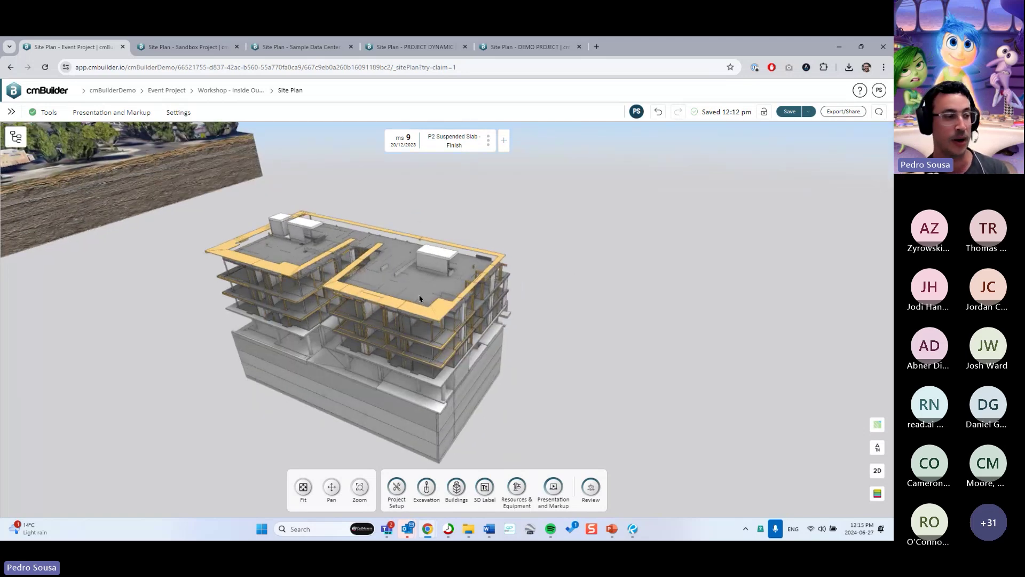
left_click_drag(420, 298, 398, 303)
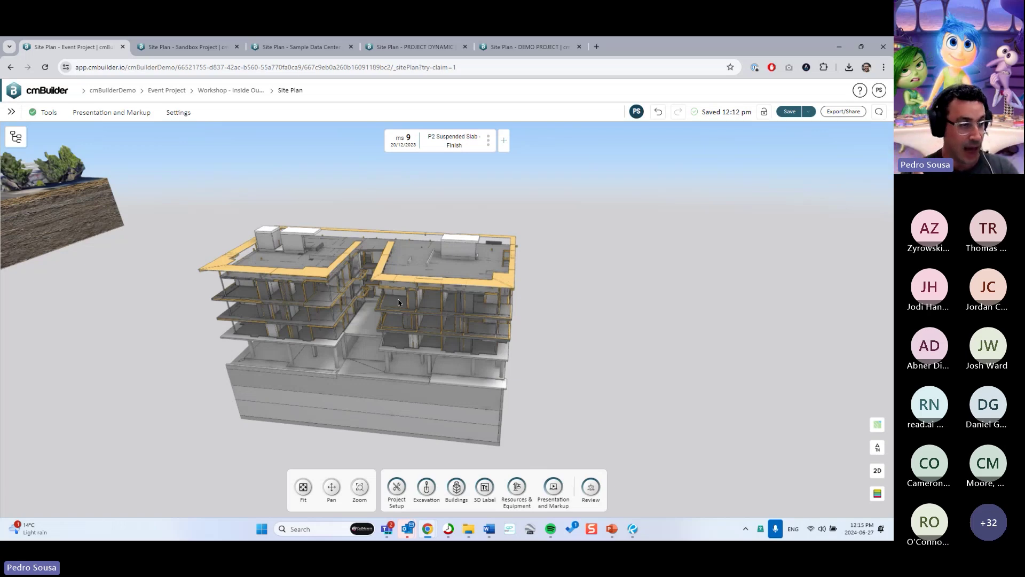
left_click_drag(398, 302, 544, 336)
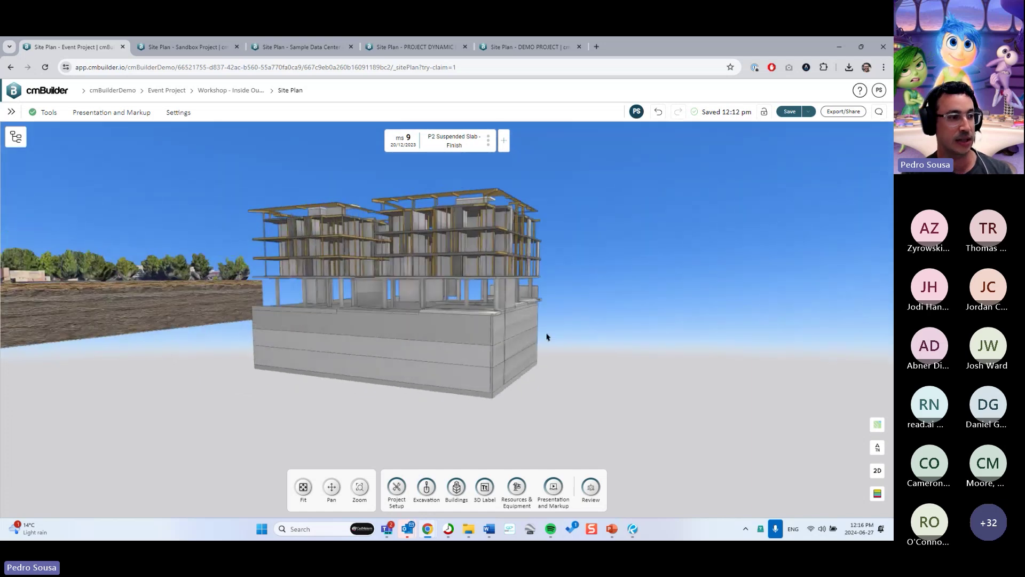
left_click_drag(398, 329, 446, 357)
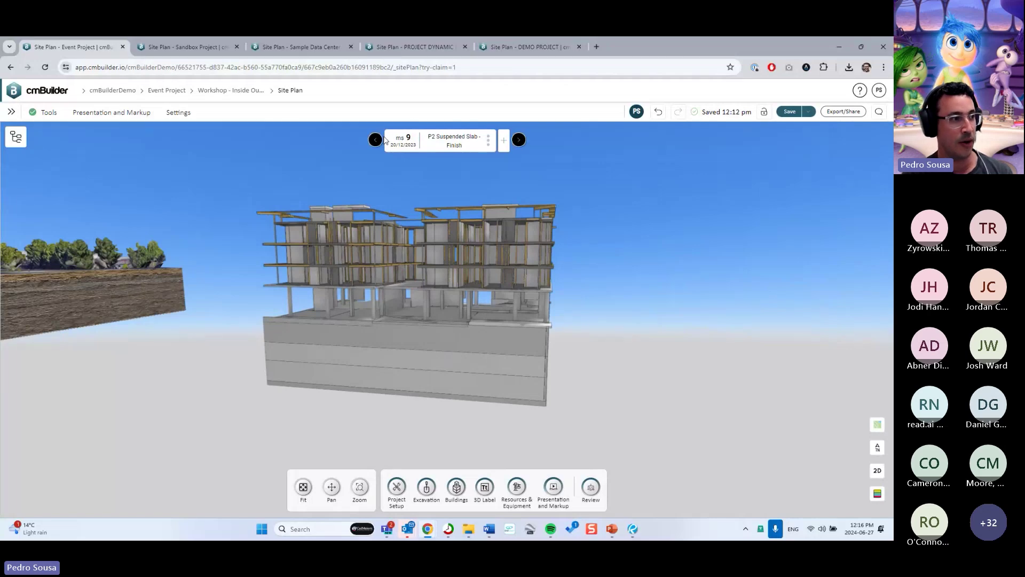
left_click(375, 141)
left_click(376, 141)
left_click(376, 141)
left_click(376, 141)
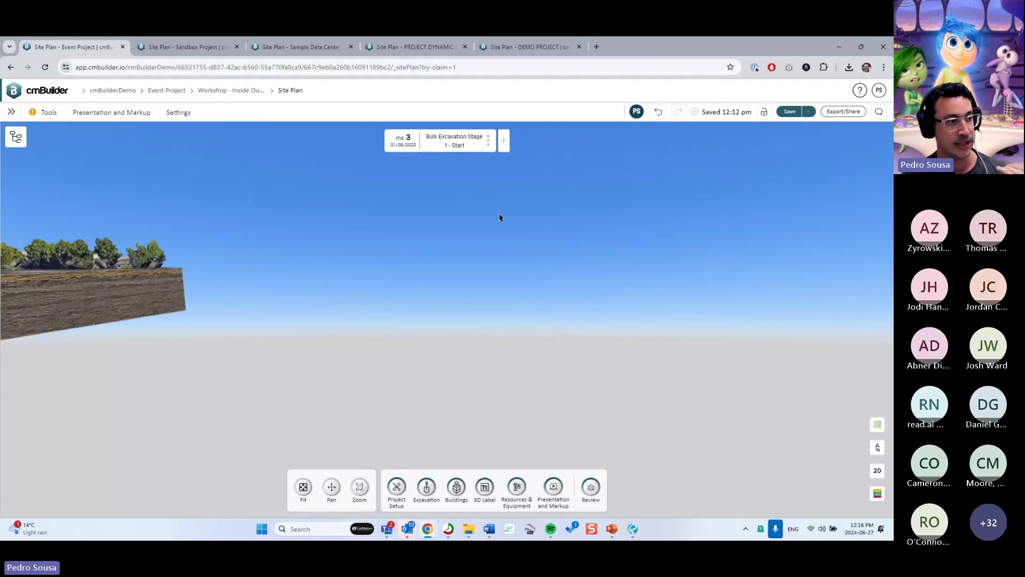
left_click(518, 140)
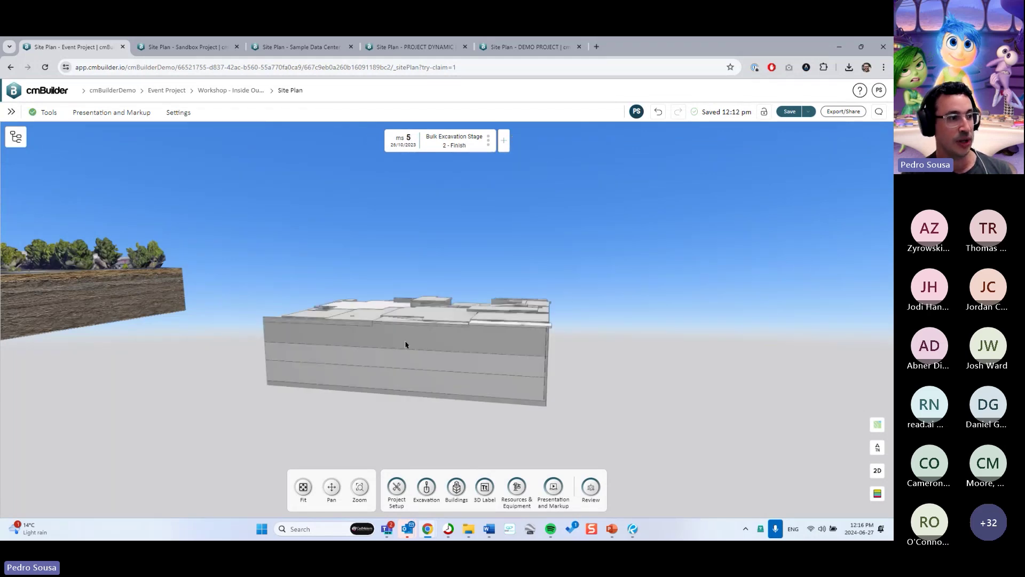
Compare the building between milestones 4 and 5 and advance to milestone 6, Detail Ex - Finish.
mouse_move(381, 325)
left_mouse_down()
mouse_move(478, 354)
mouse_move(472, 331)
mouse_move(374, 306)
left_mouse_up()
left_click(375, 141)
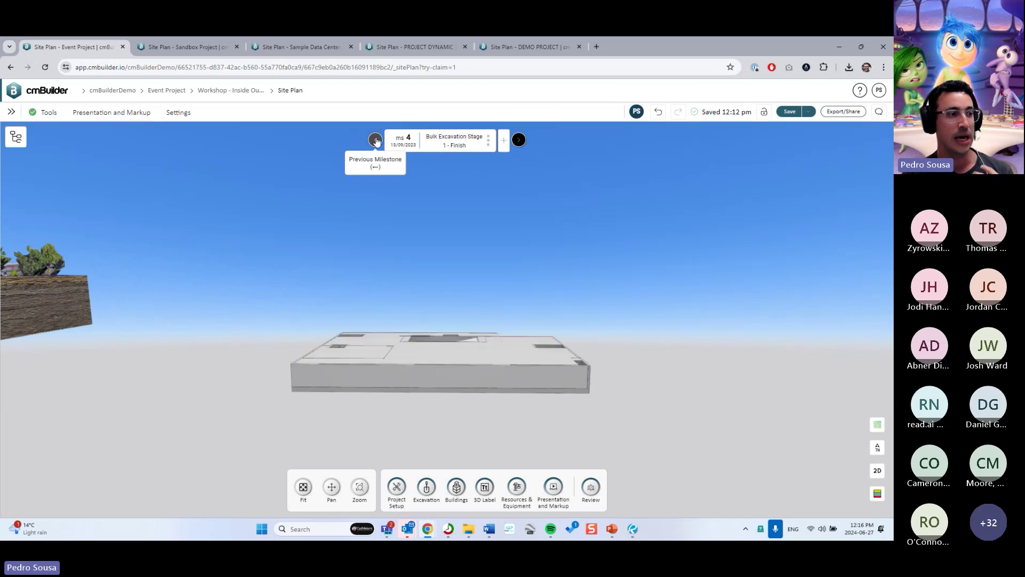
left_click(519, 141)
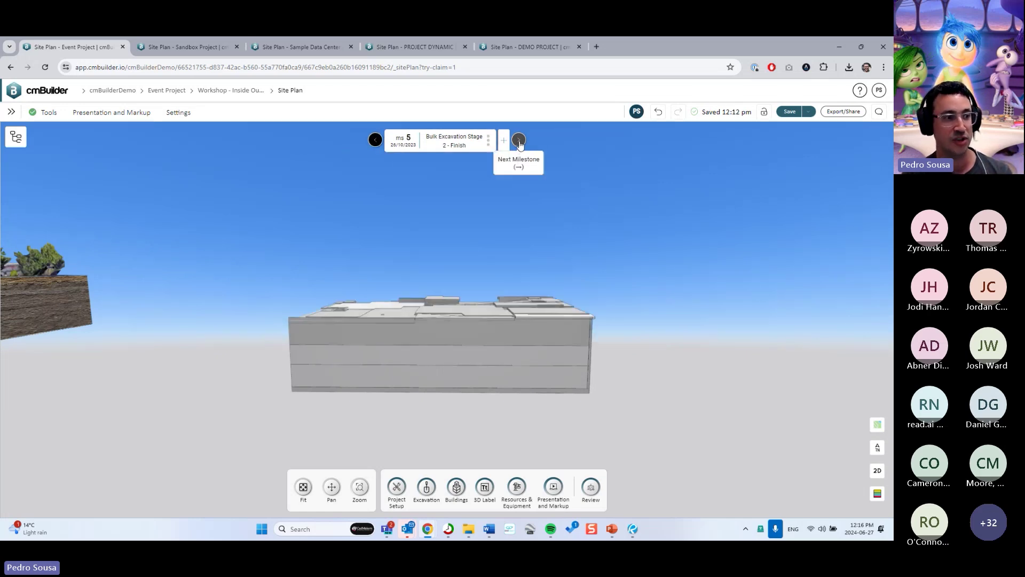
left_click(375, 140)
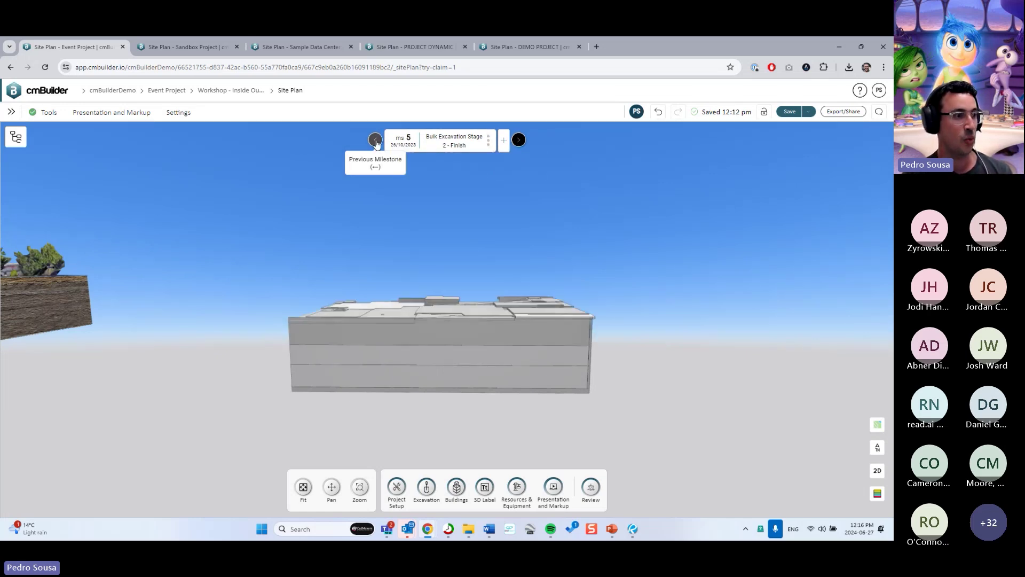
left_click(518, 141)
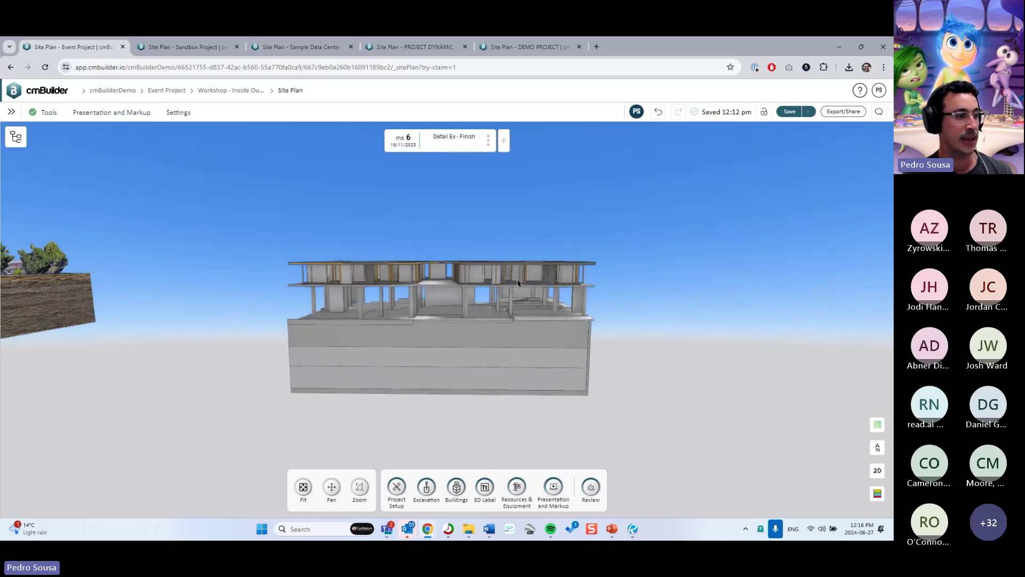
left_click(518, 141)
Duplicate Structure_Model_1 in the project's list of BIM models.
left_click(459, 495)
left_click(498, 489)
scroll(75, 367, "down", 4)
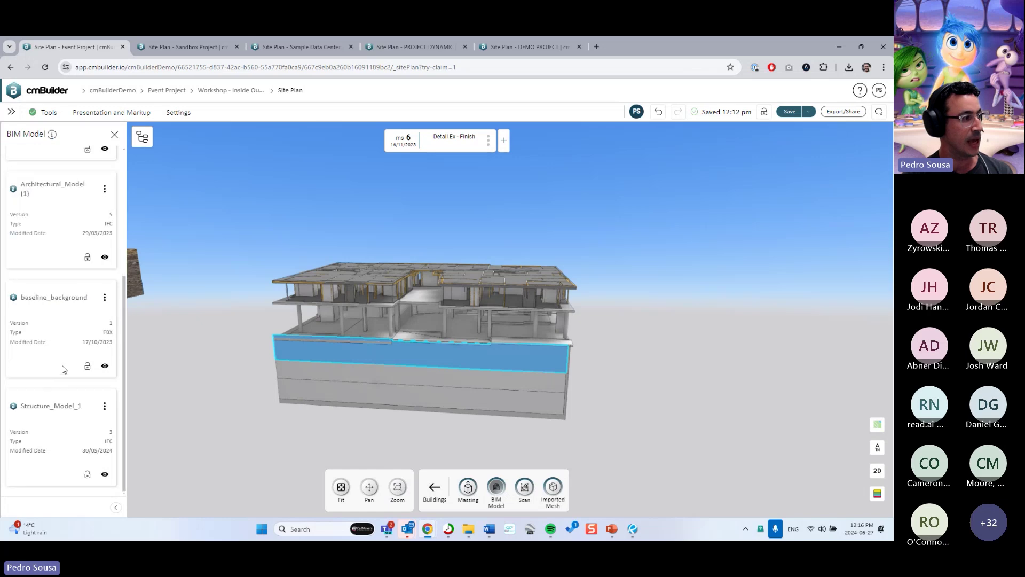
left_click(105, 406)
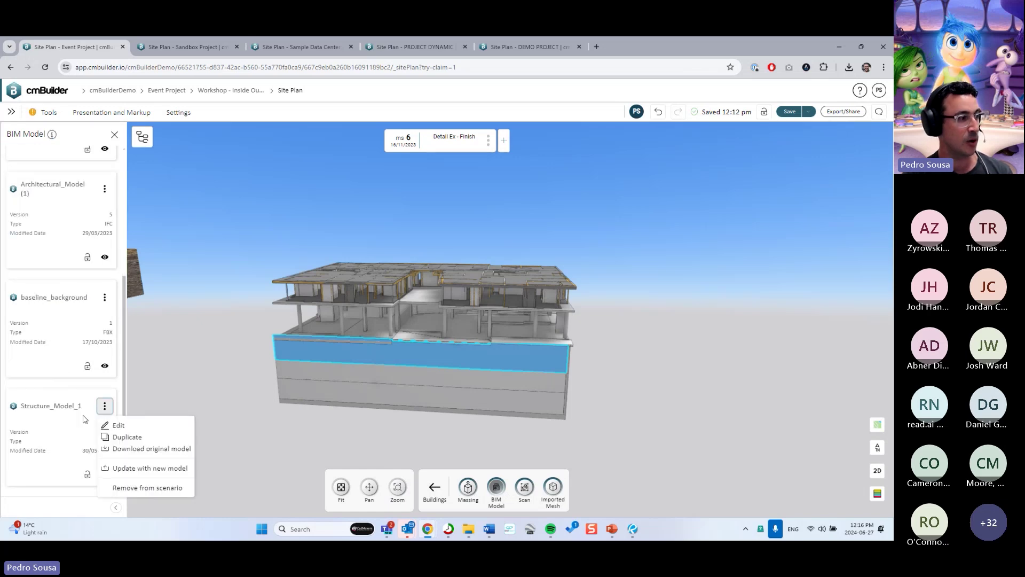
left_click(127, 436)
scroll(89, 355, "down", 2)
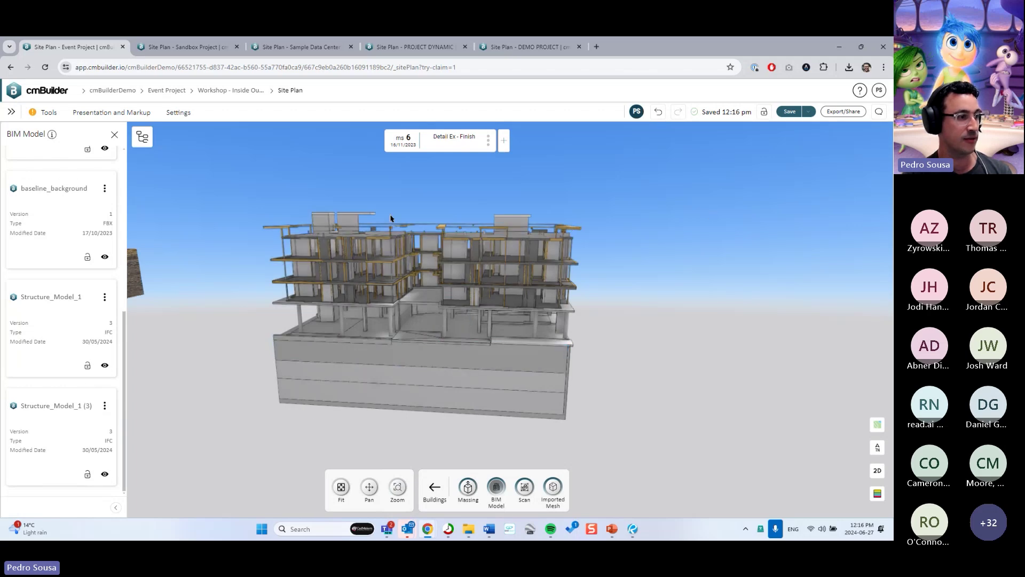
Hide the original Structure_Model_1 briefly, show it again, and close the list of BIM models.
left_click(104, 364)
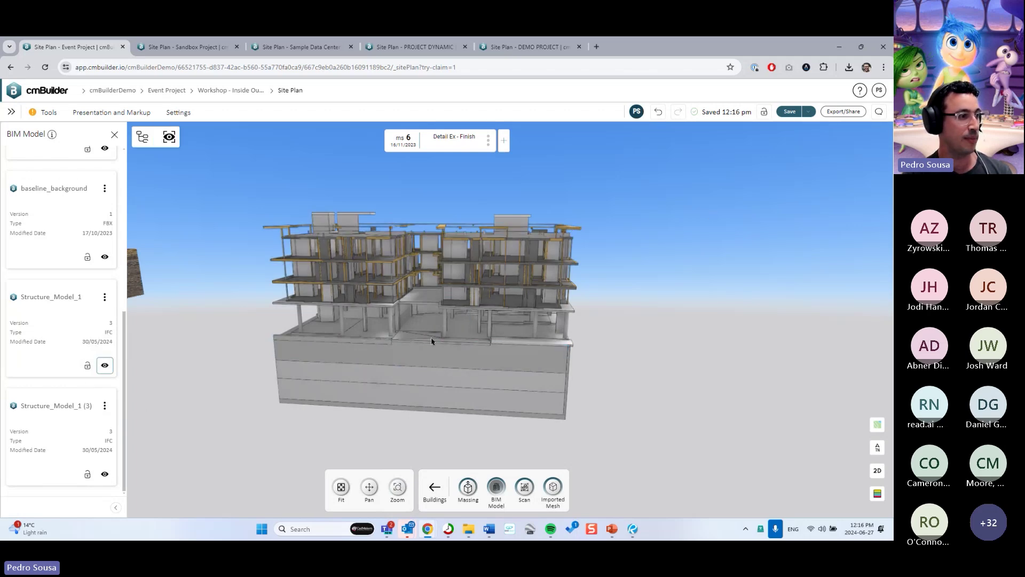
left_click(105, 365)
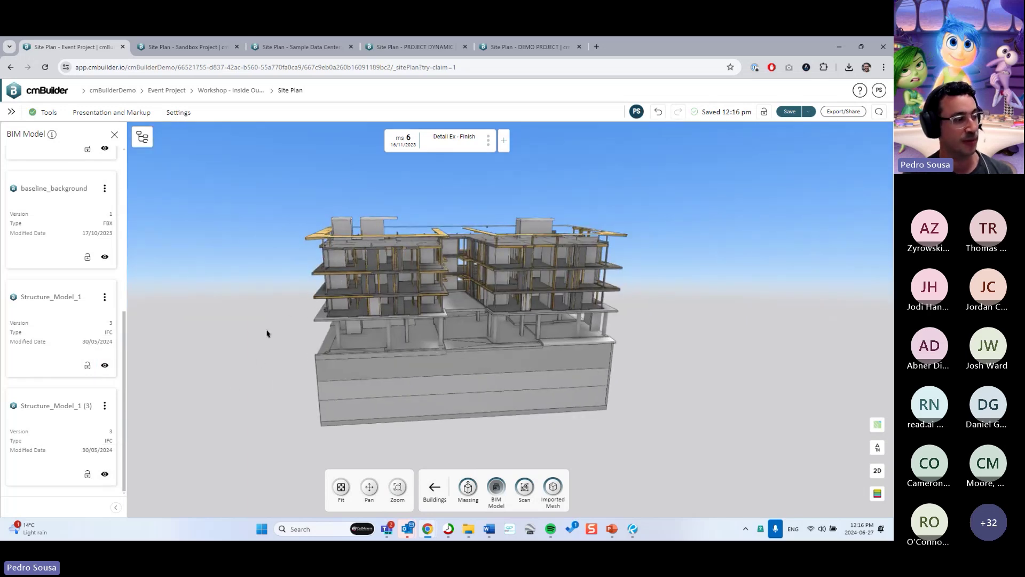
left_click(114, 135)
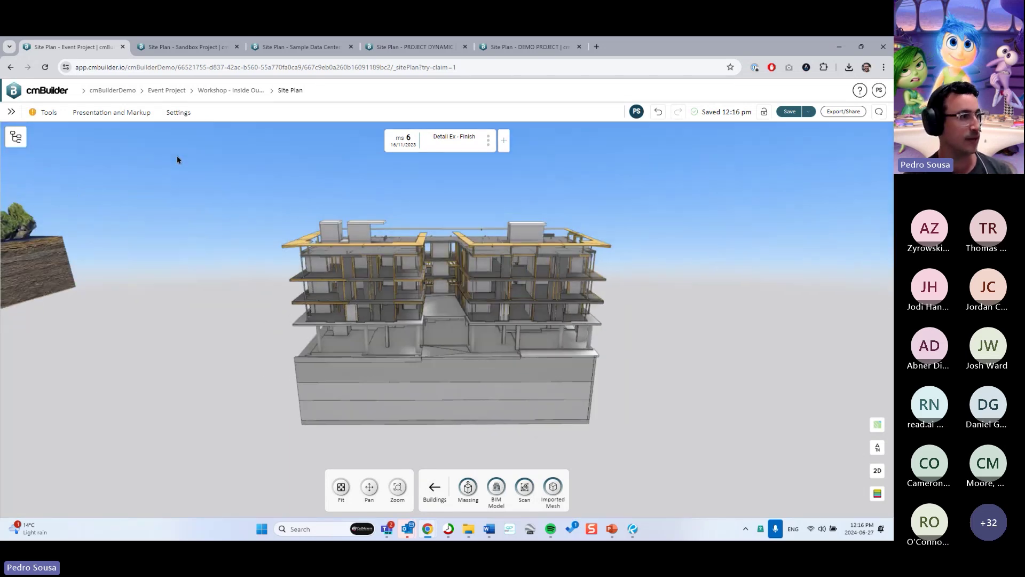
Show the project's model tree and select the duplicated model, Structure_Model_1 (3).
left_click(16, 139)
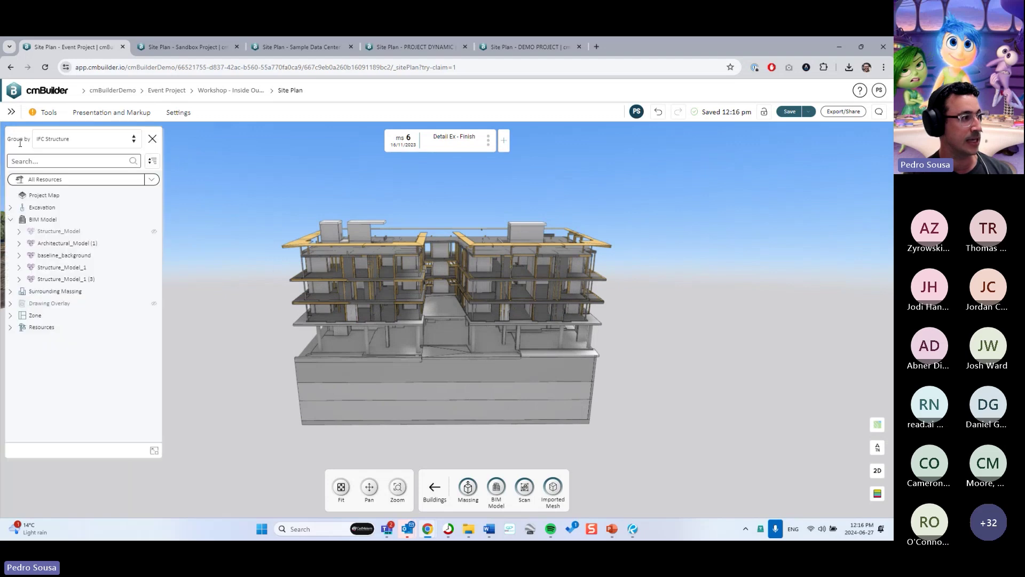
left_click(59, 268)
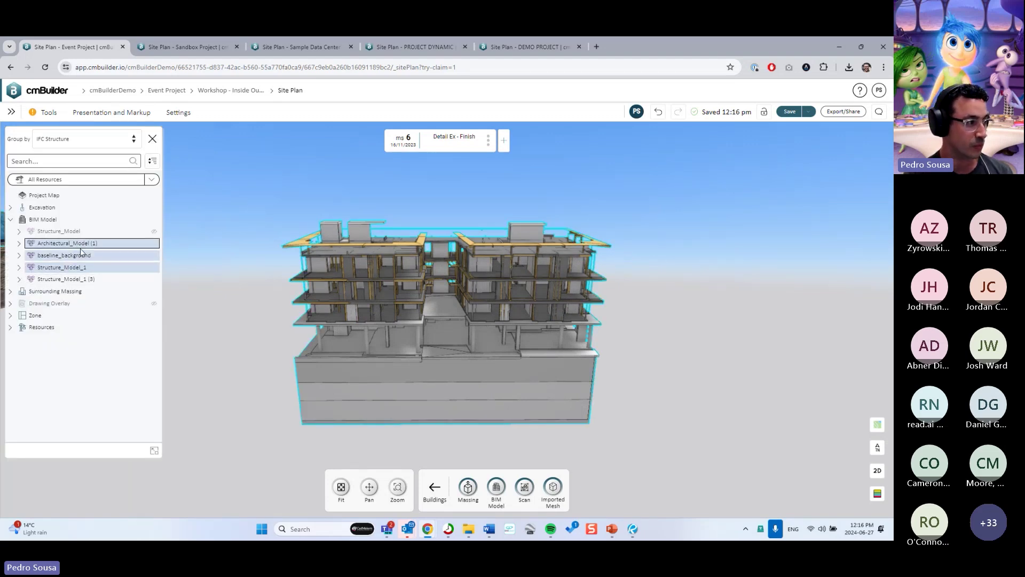
left_click(75, 279)
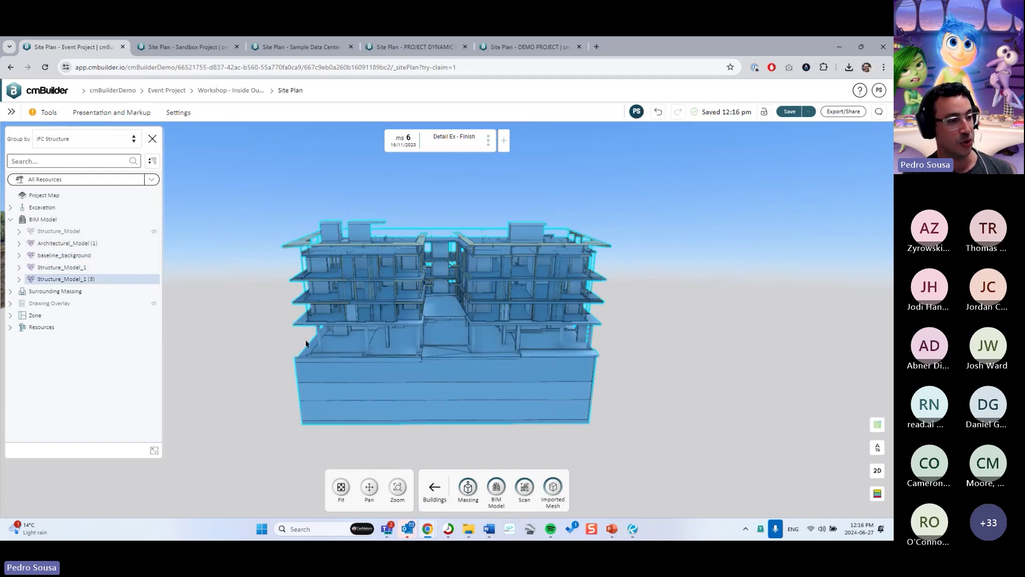
Switch to PowerPoint, view slide 9, Tips and Updates, and return to the cmBuilder site plan.
left_click(612, 529)
scroll(158, 380, "down", 4)
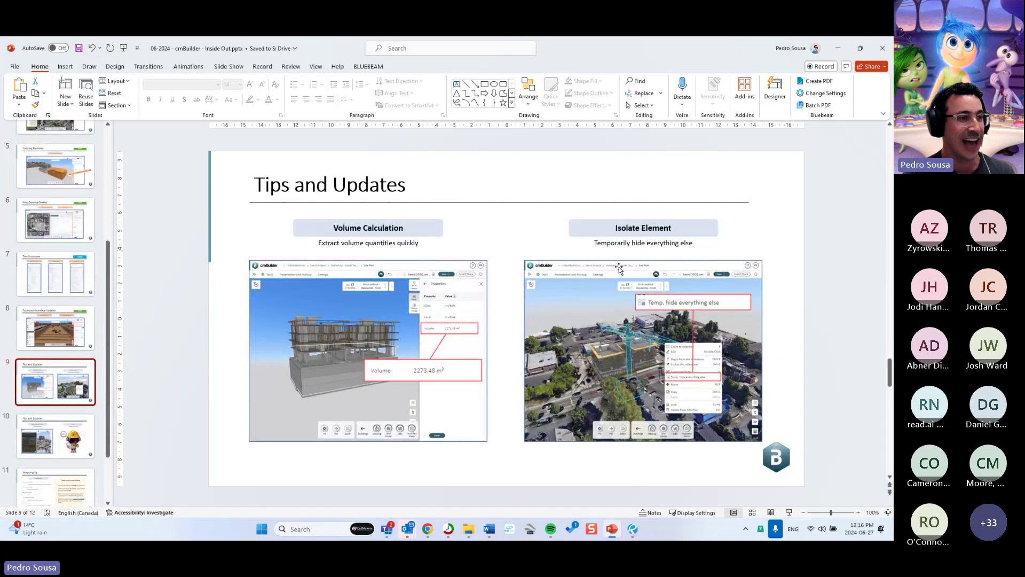
left_click(838, 48)
Temporarily hide everything except the duplicated model, Structure_Model_1 (3).
left_click(54, 279)
right_click(45, 283)
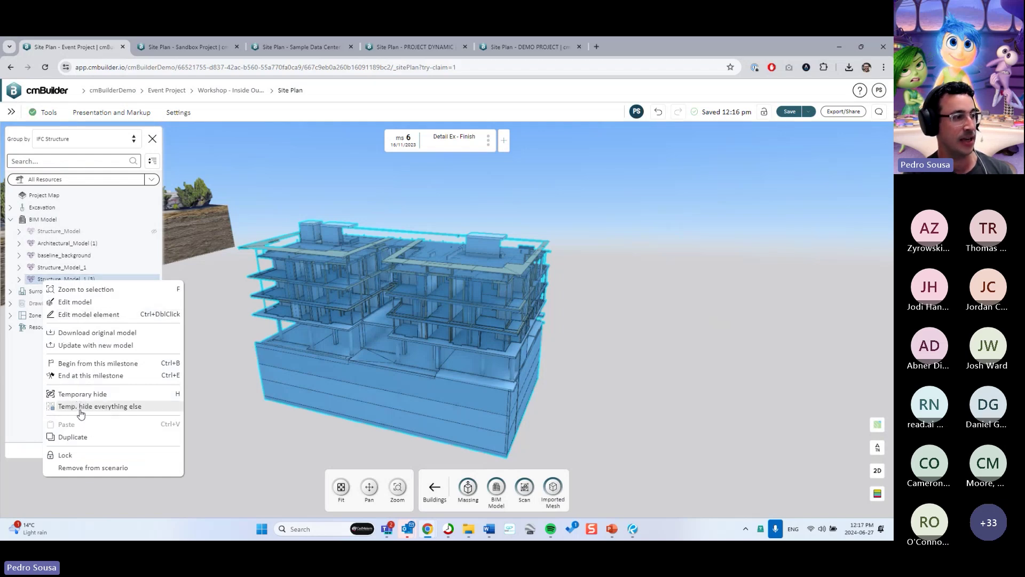
left_click(81, 407)
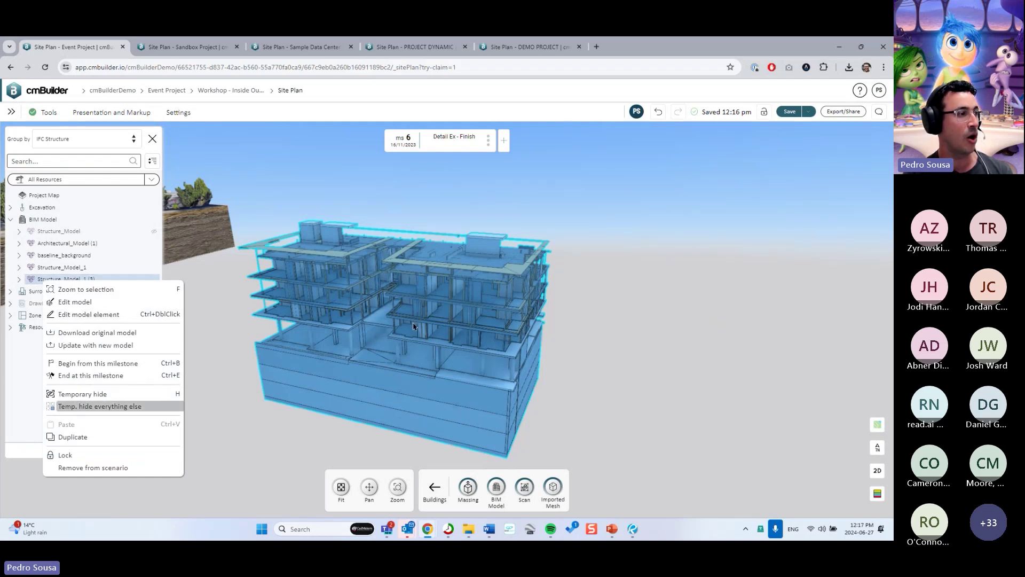
left_click(304, 219)
scroll(287, 228, "up", 5)
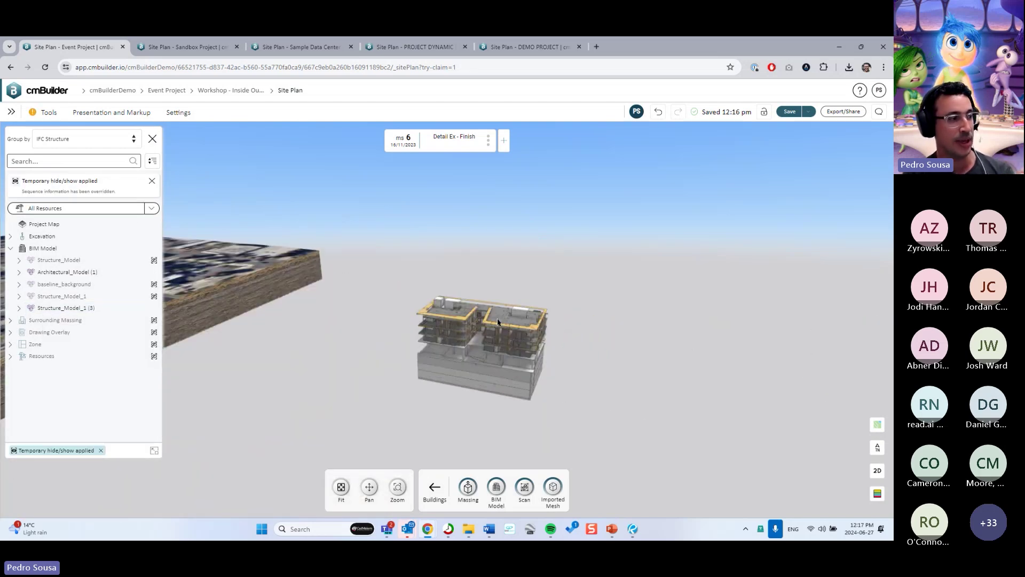
scroll(497, 322, "up", 5)
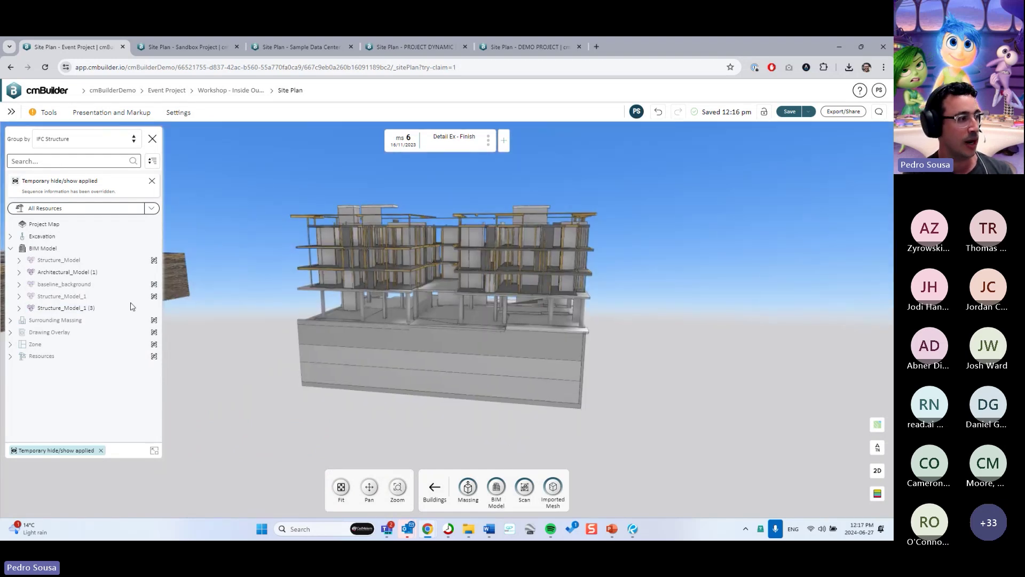
Select the isolated Structure_Model_1 (3) and the hidden original Structure_Model_1 in turn to compare them in the building view.
left_click(130, 307)
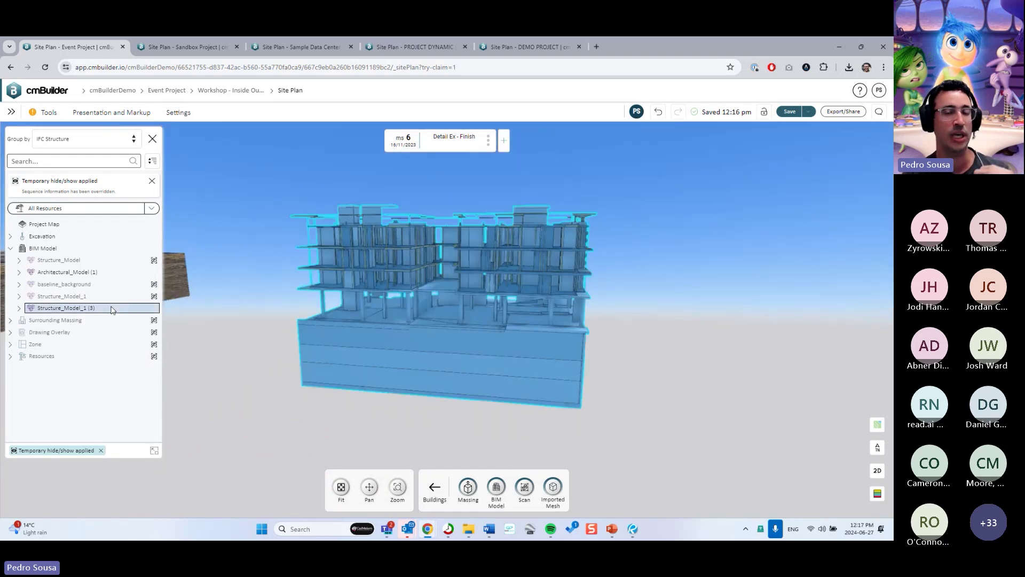
left_click(173, 361)
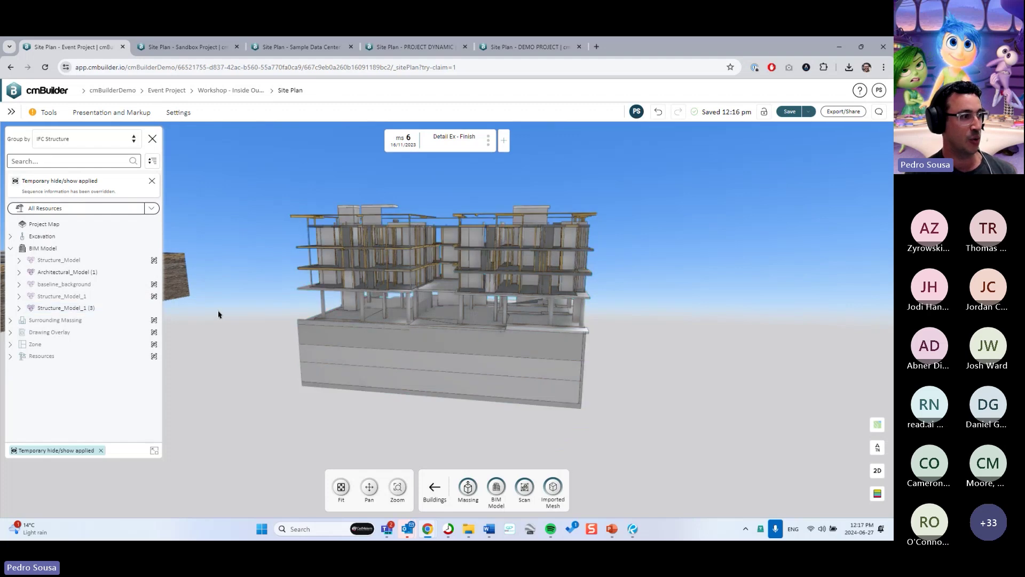
left_click_drag(300, 251, 475, 286)
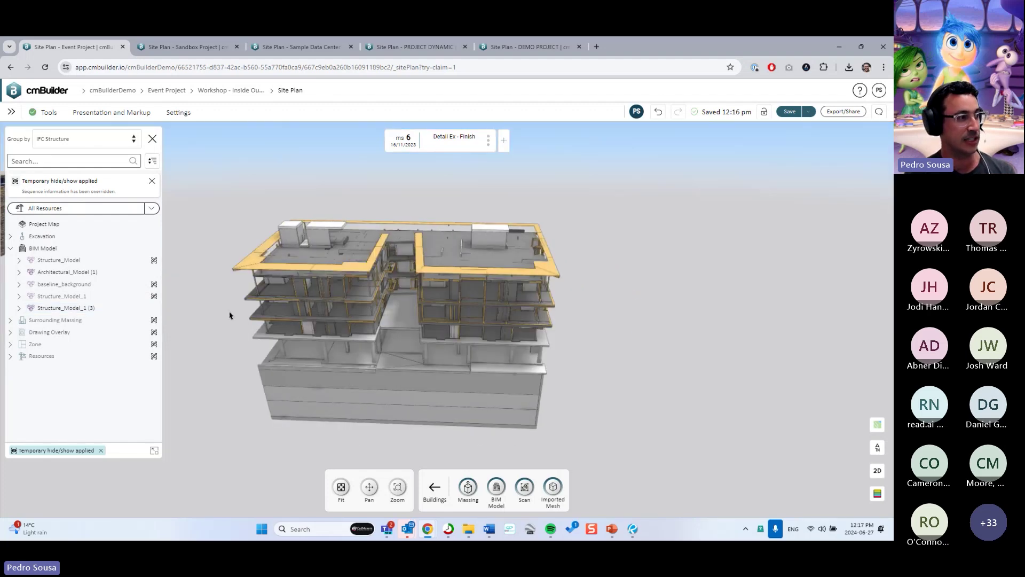
left_click(122, 308)
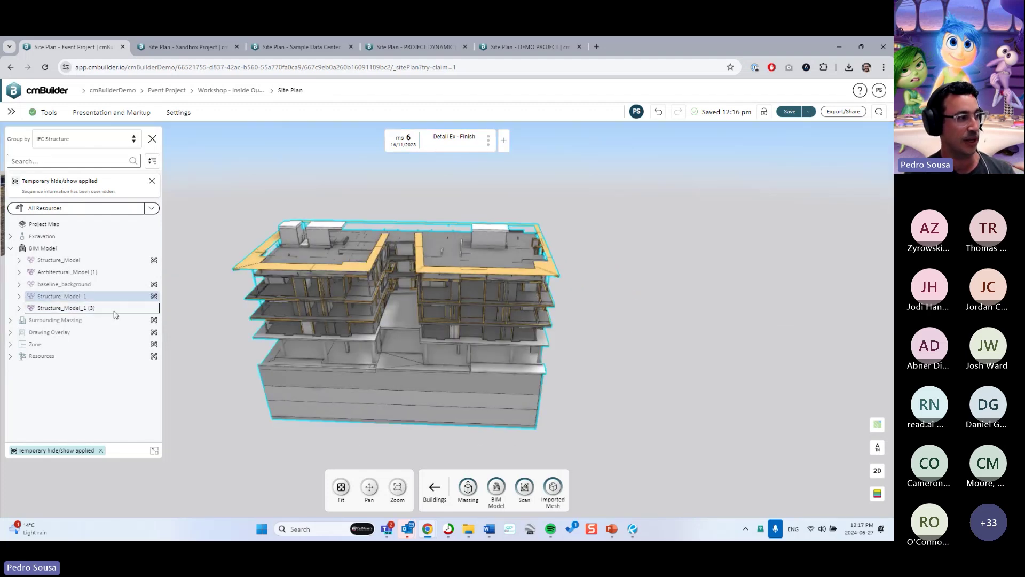
left_click(90, 296)
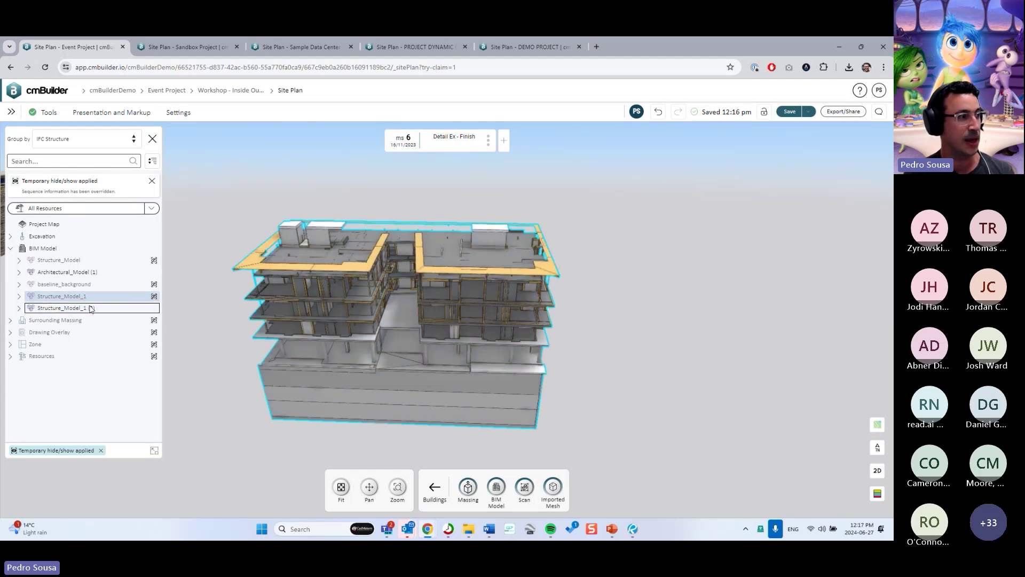
Expand the duplicated Structure_Model_1 (3) into its elements and select its 1st to 4th floor, retail and roof levels.
left_click(91, 309)
right_click(106, 310)
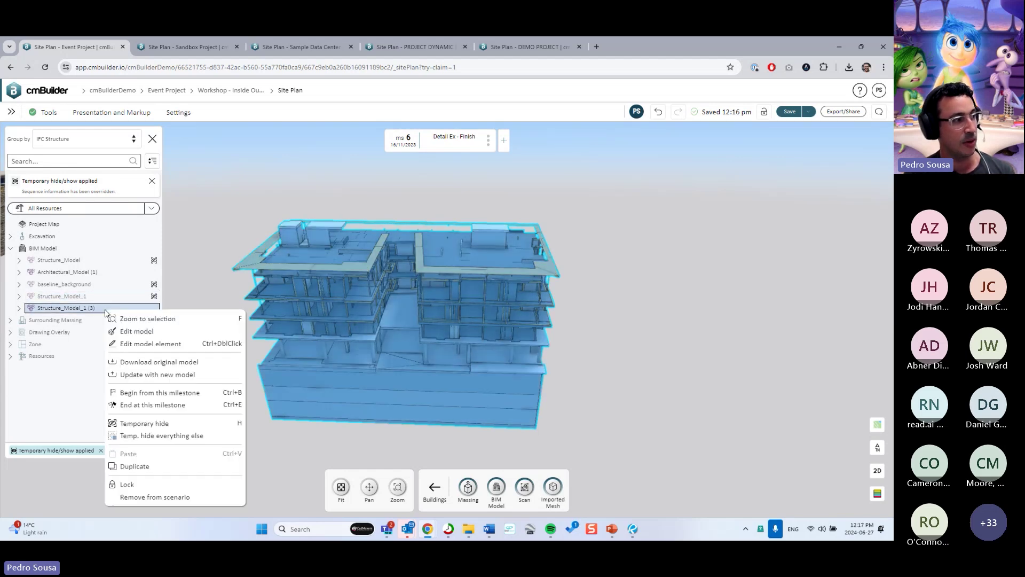
left_click(138, 344)
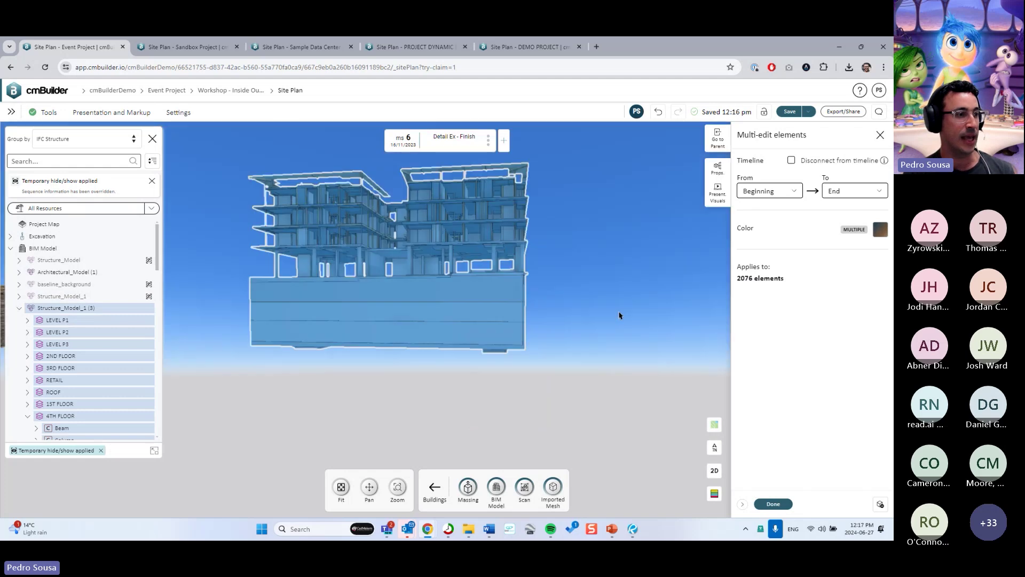
left_click(773, 504)
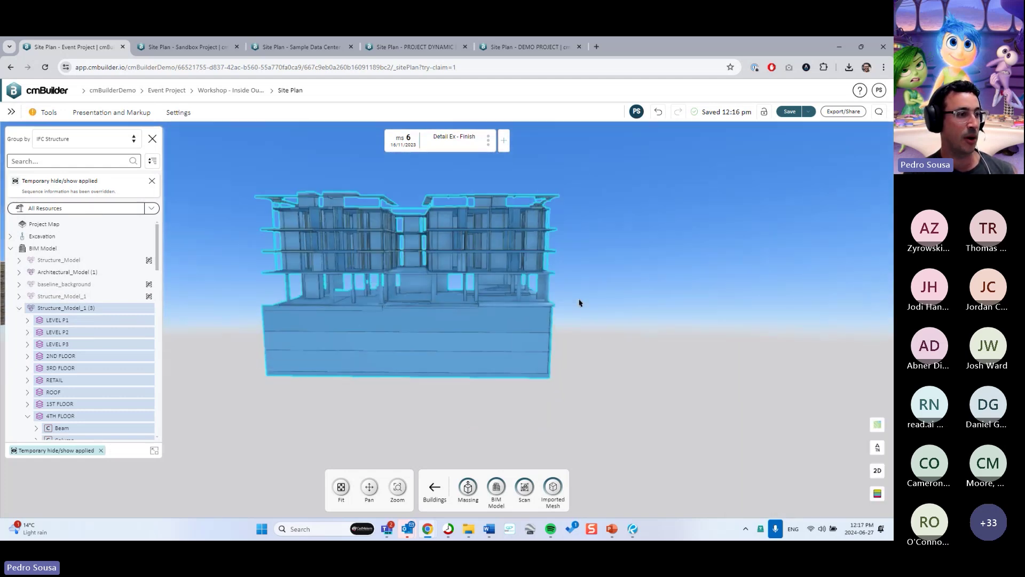
left_click(580, 297)
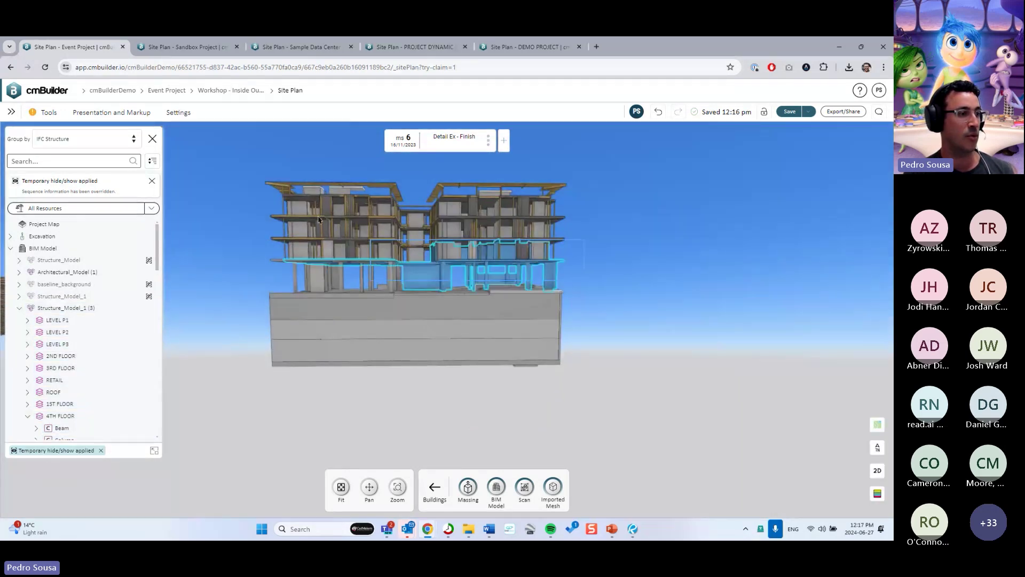
left_click(319, 219)
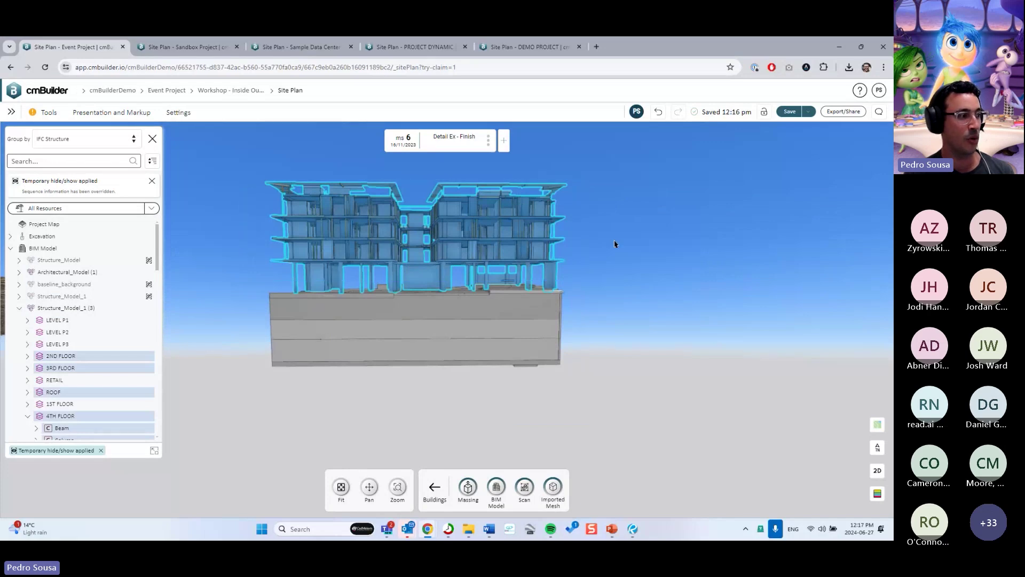
left_click(58, 404)
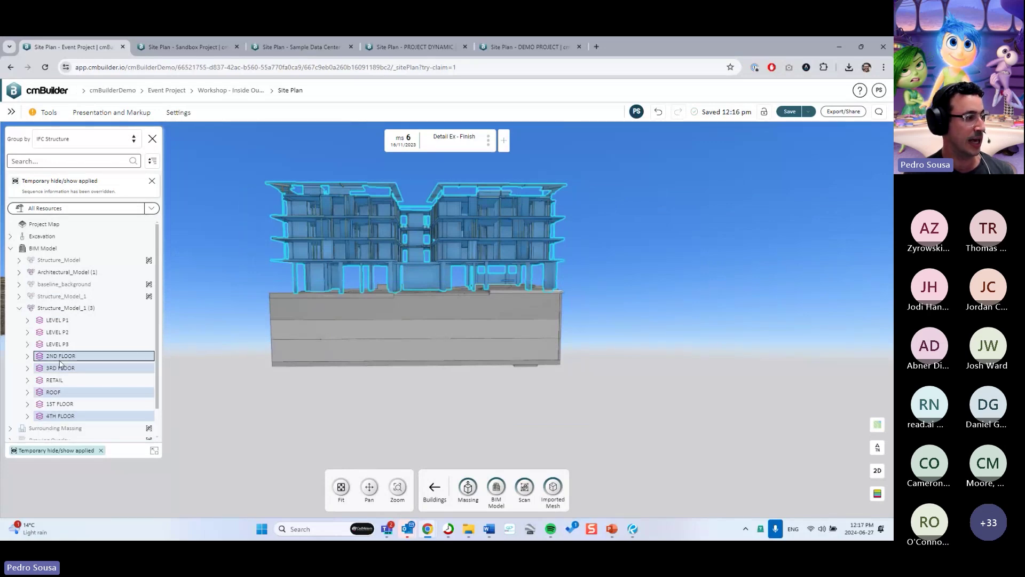
left_click(66, 416, "shift")
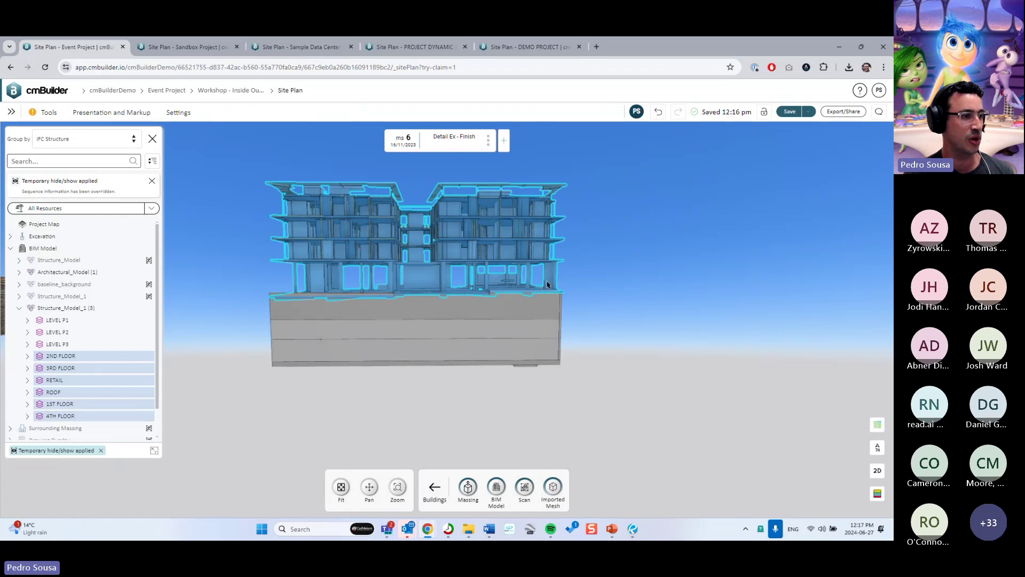
left_click(120, 368)
left_click(103, 414, "shift")
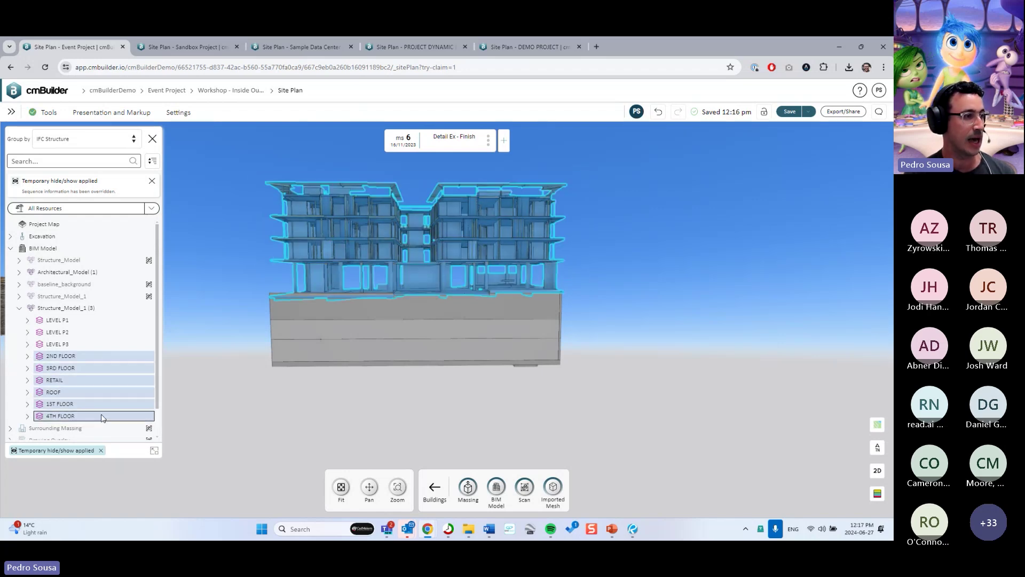
Remove the selected above-ground levels through the tree structure of Structure_Model_1 (3) and update the model structure.
right_click(345, 235)
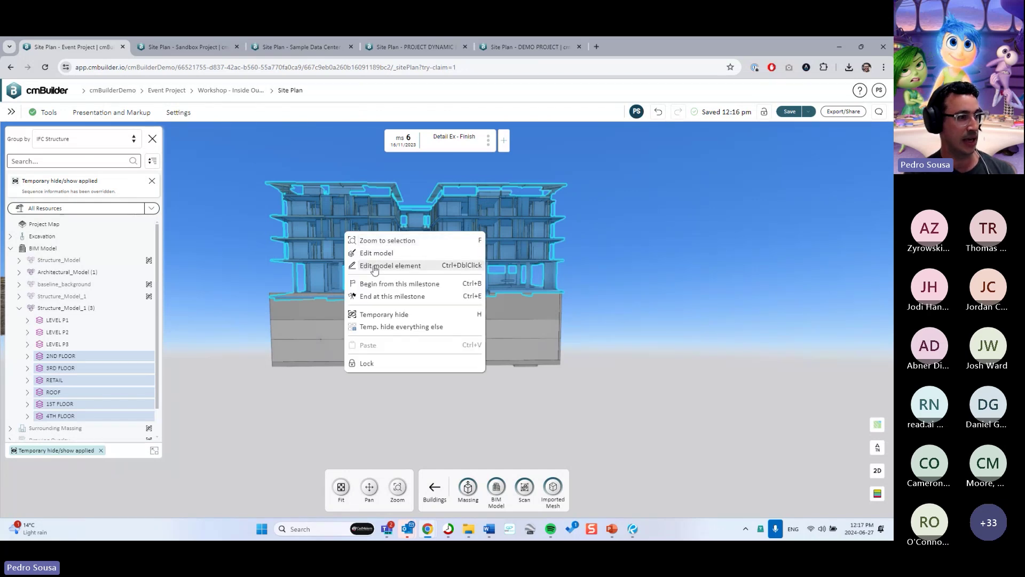
left_click(400, 269)
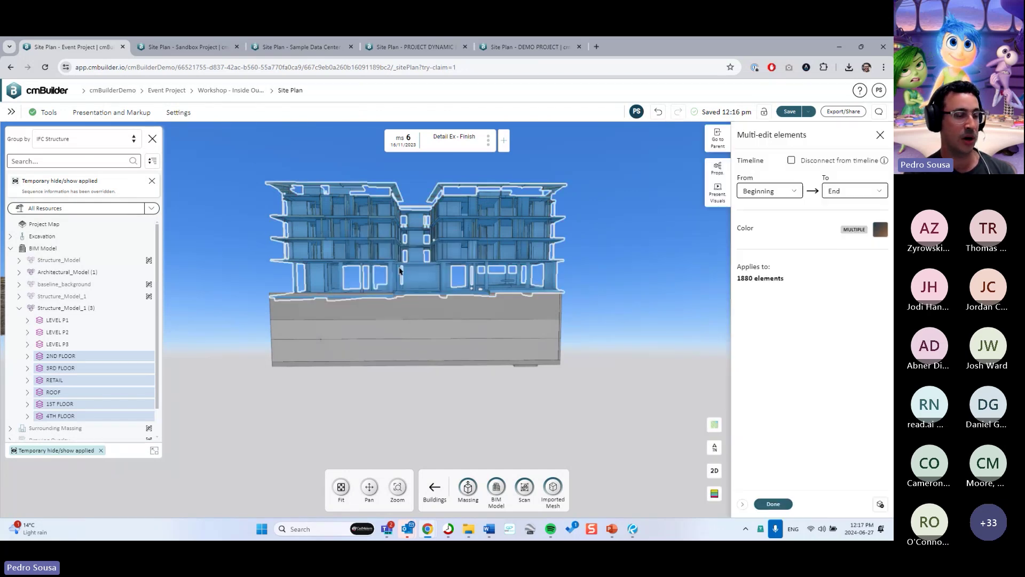
left_click(879, 505)
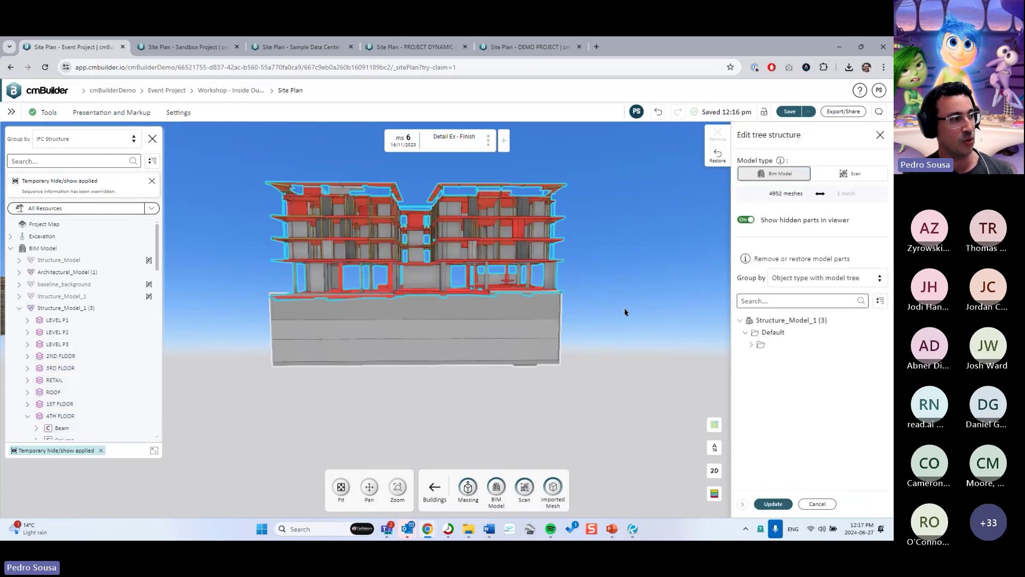
left_click_drag(625, 312, 607, 314)
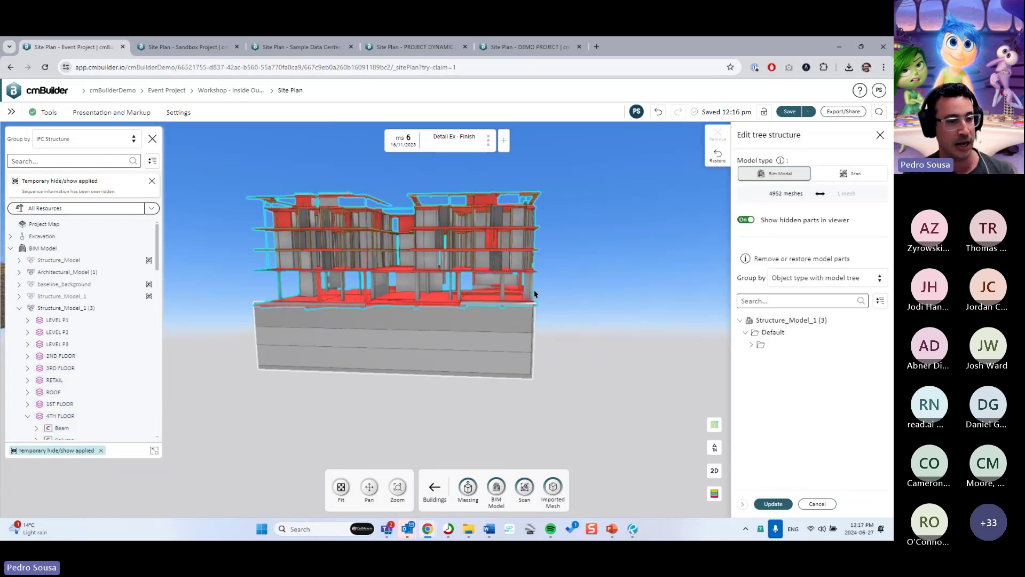
left_click(772, 504)
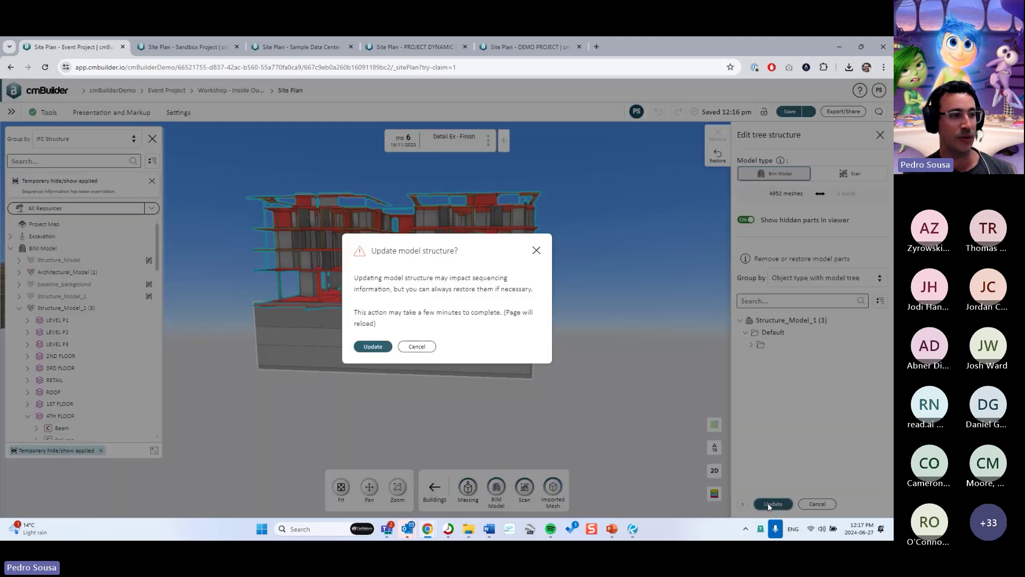
left_click(376, 348)
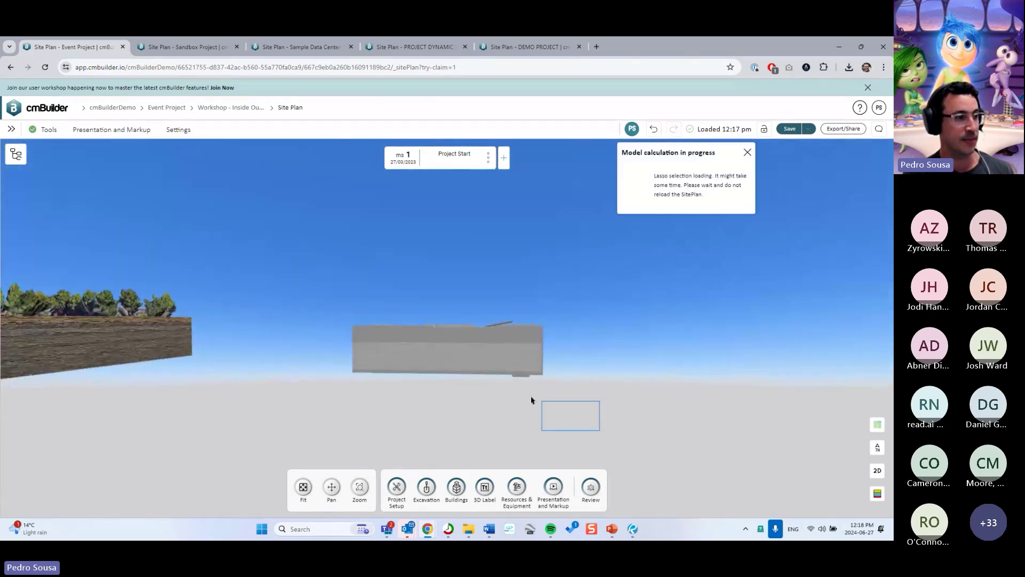
Select all remaining basement elements of the duplicated model and permanently color them orange.
mouse_move(531, 399)
left_mouse_down()
mouse_move(343, 316)
mouse_move(352, 321)
left_mouse_up()
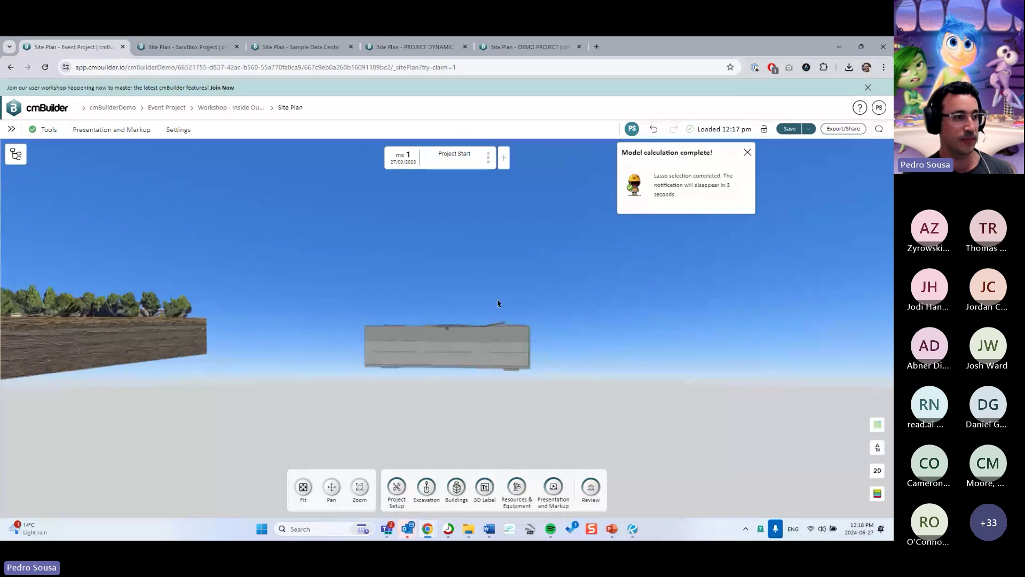
left_click_drag(598, 409, 319, 254)
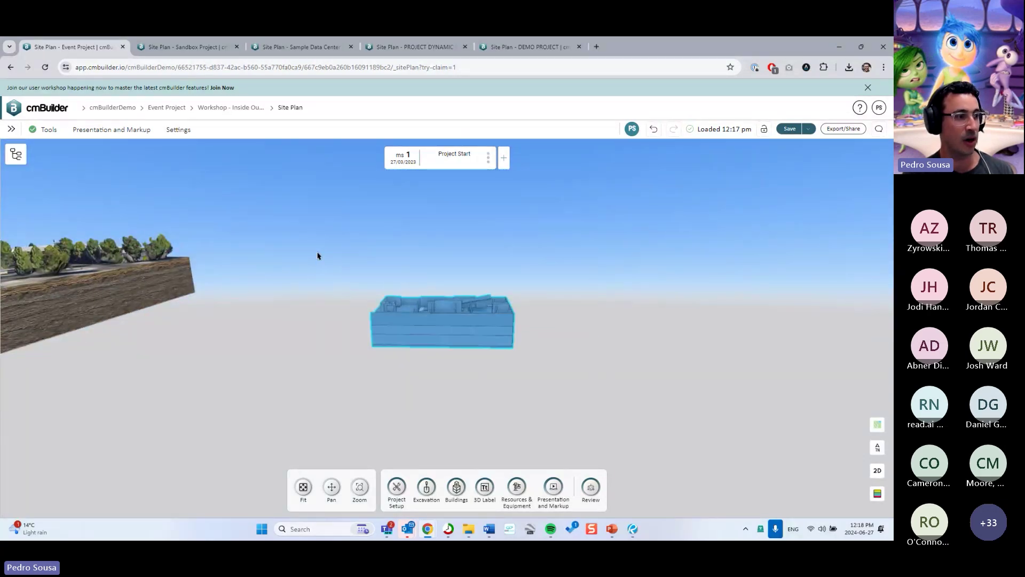
right_click(460, 326)
left_click(485, 357)
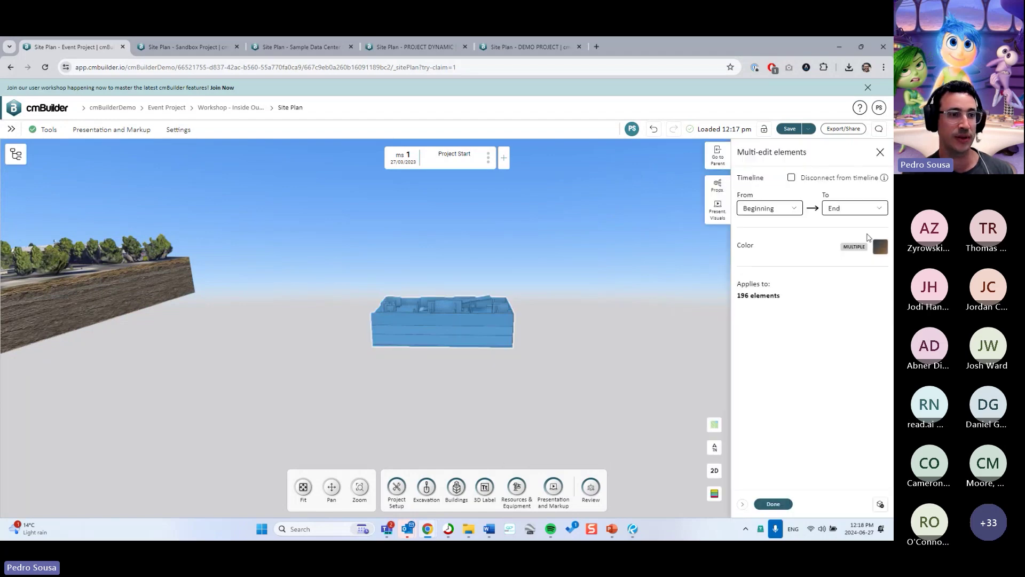
left_click(880, 246)
left_click(800, 282)
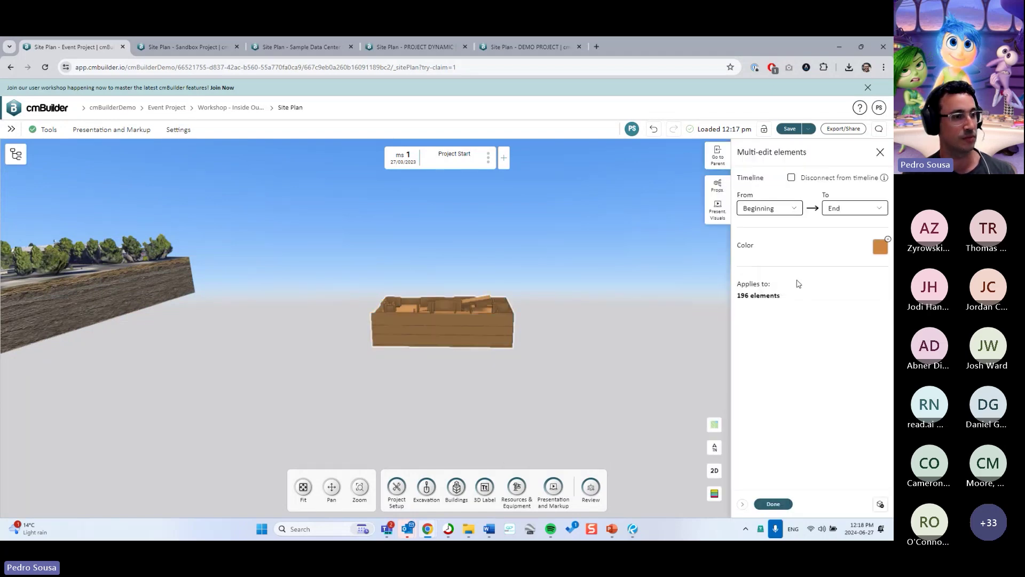
left_click(786, 504)
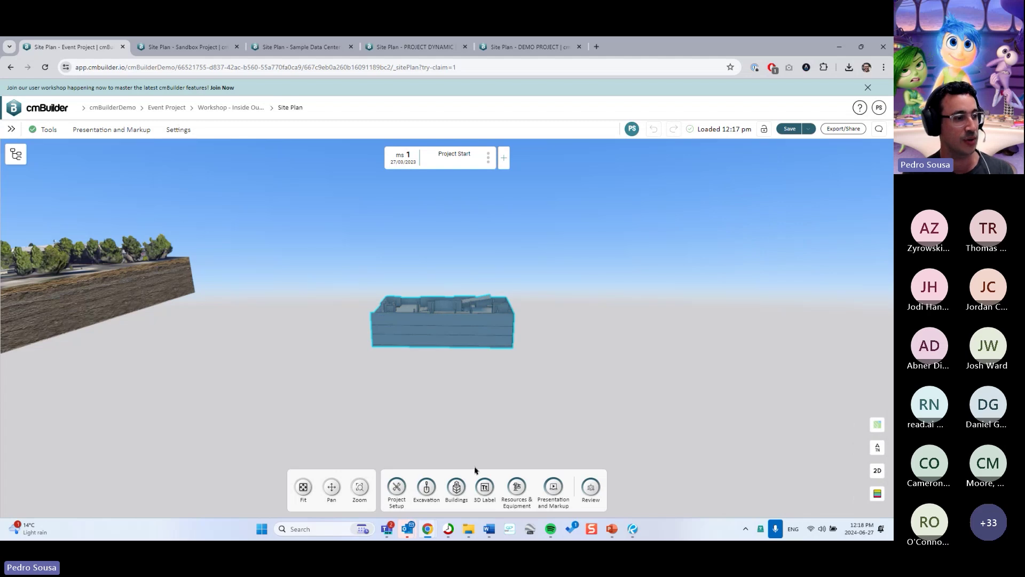
Open the parent model of the orange basement elements and rename it FORMWORK.
right_click(467, 330)
left_click(512, 360)
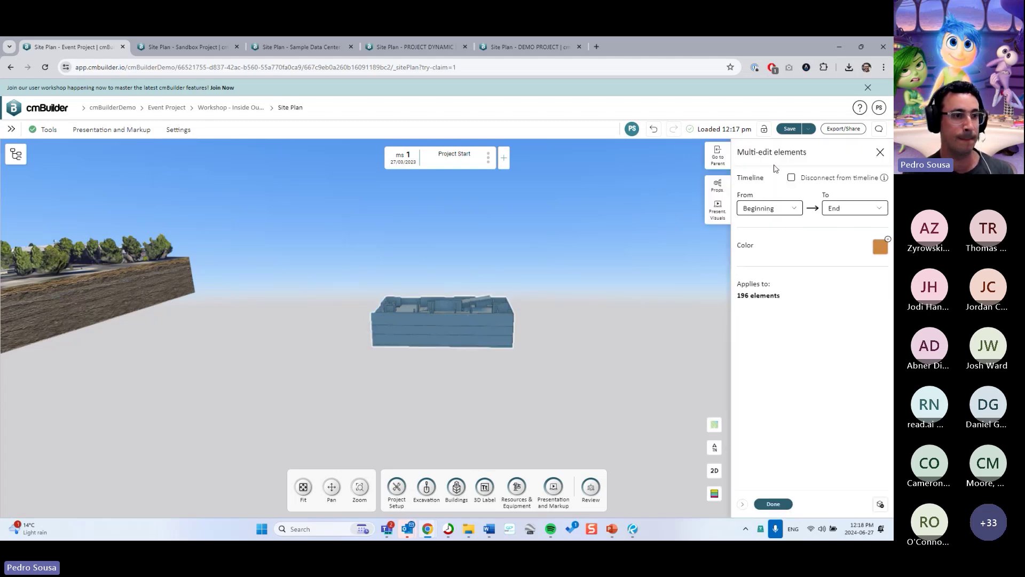
left_click(718, 156)
left_click(807, 153)
triple_click(808, 153)
type("FORMWORK")
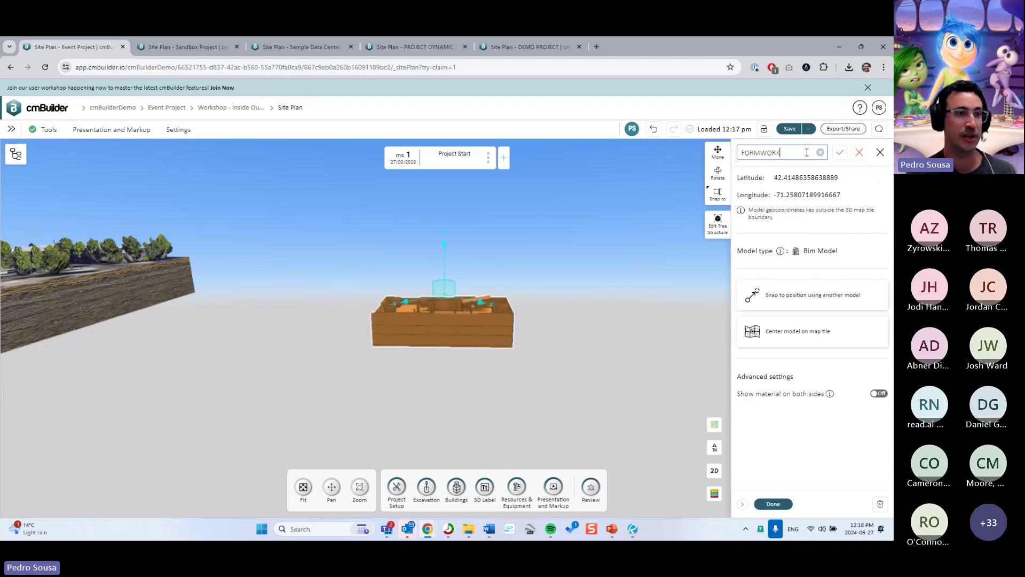
key("Return")
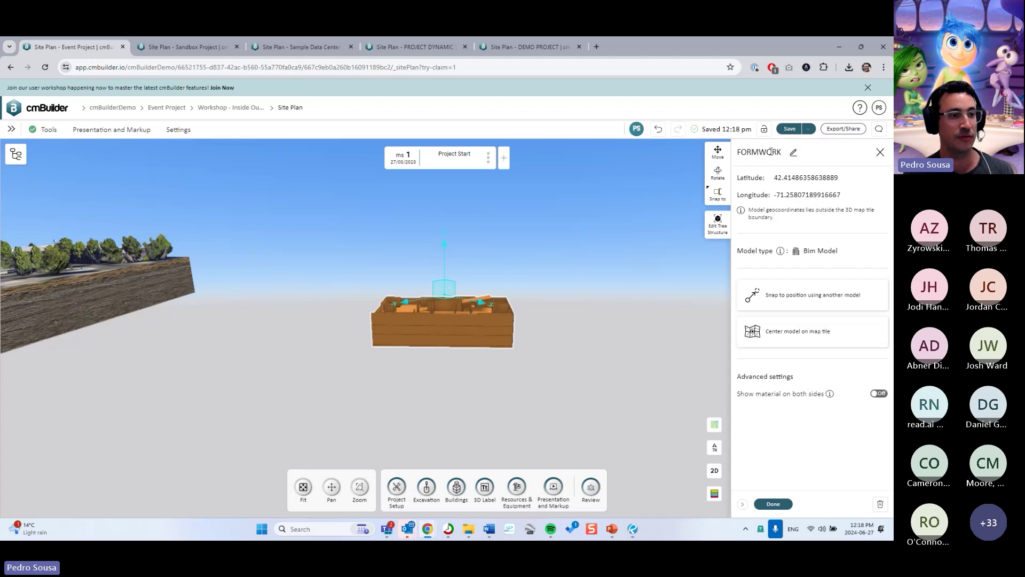
left_click(773, 503)
Inspect the orange FORMWORK model from several angles and step through the milestones up to Bulk Excavation Stage 1 - Finish.
scroll(481, 270, "up", 3)
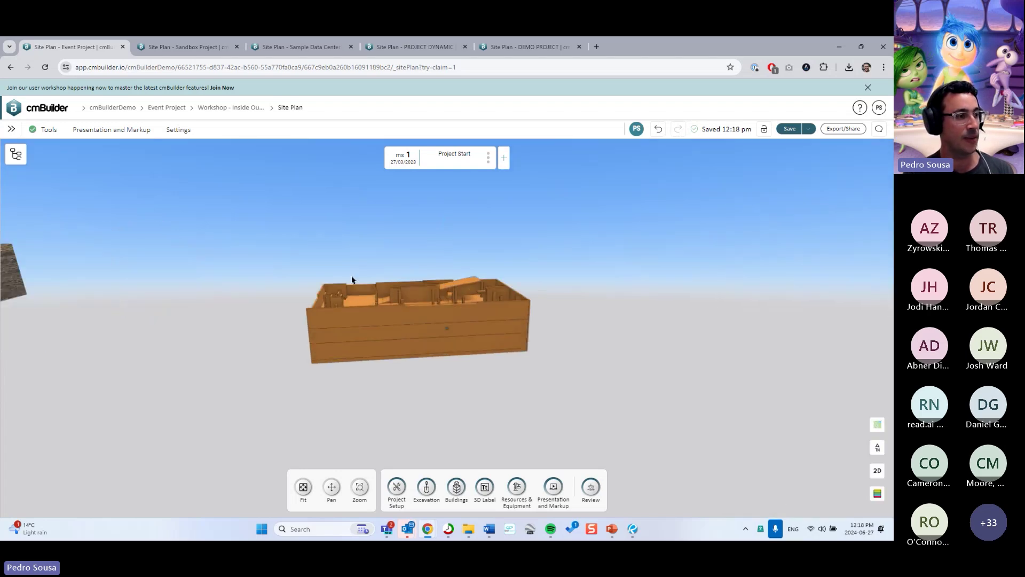
scroll(353, 299, "up", 3)
left_click_drag(355, 320, 492, 338)
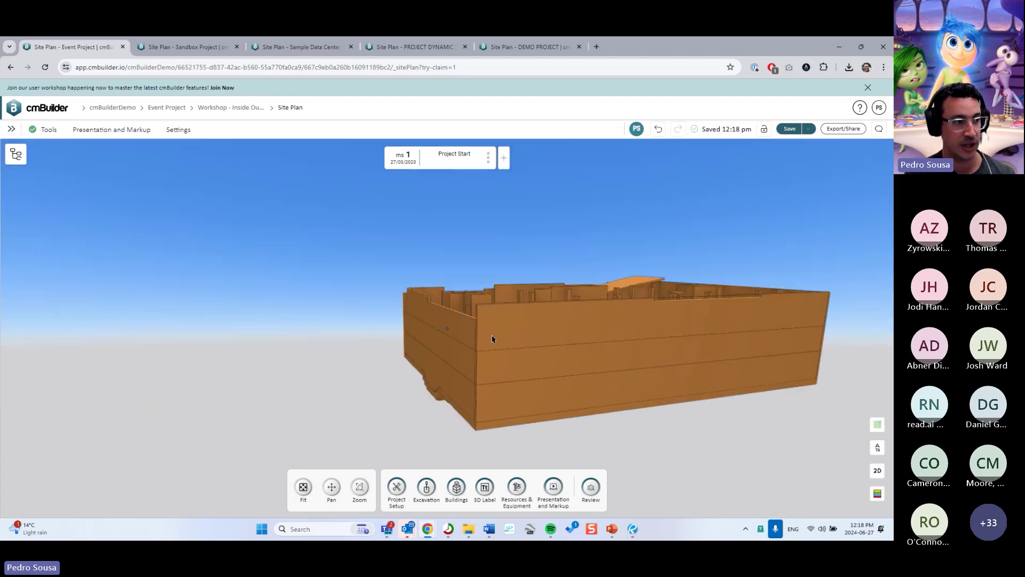
left_click_drag(493, 332, 517, 222)
scroll(514, 225, "down", 3)
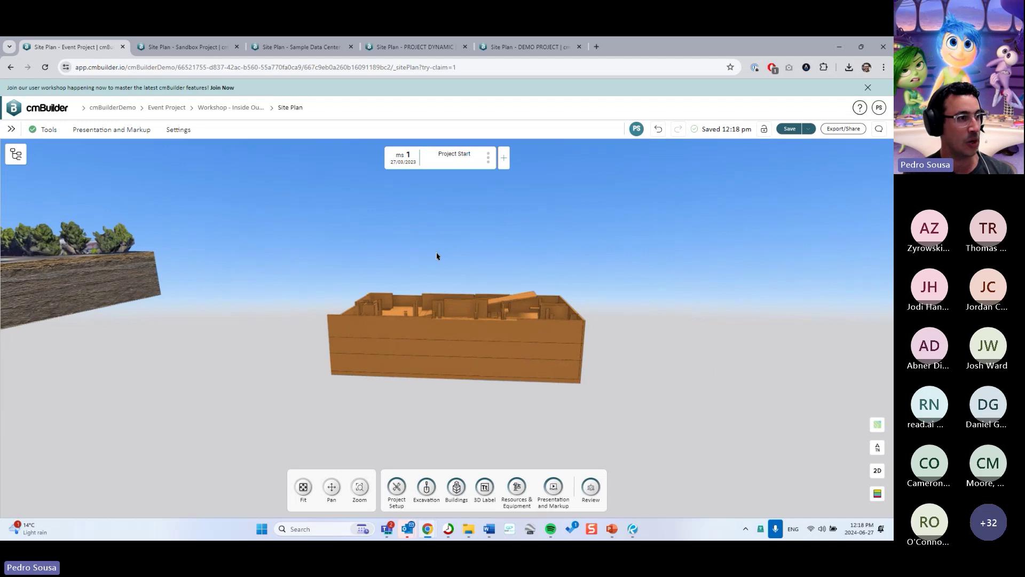
key("Right")
key("Right")
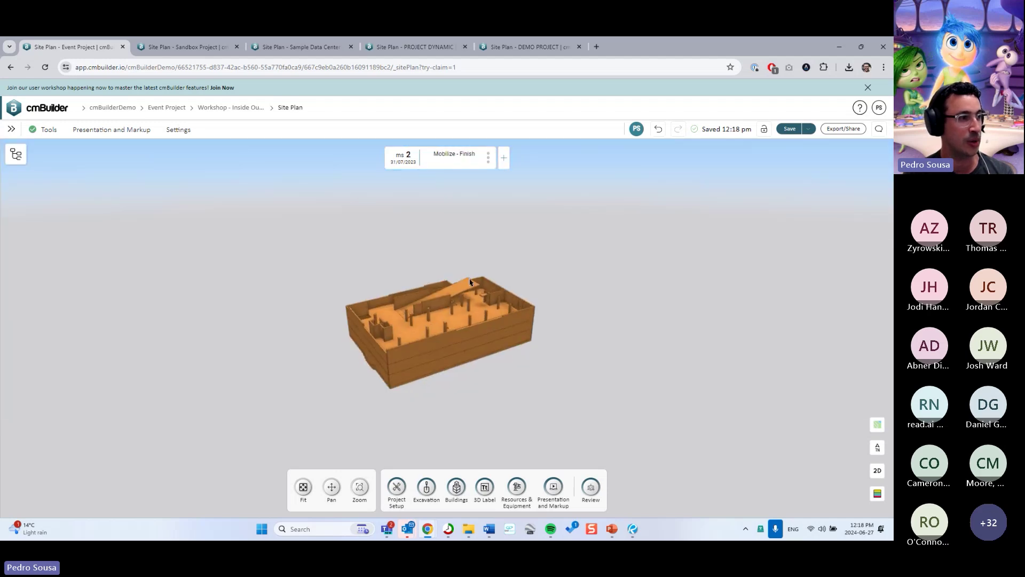
left_click_drag(435, 274, 582, 374)
key("Right")
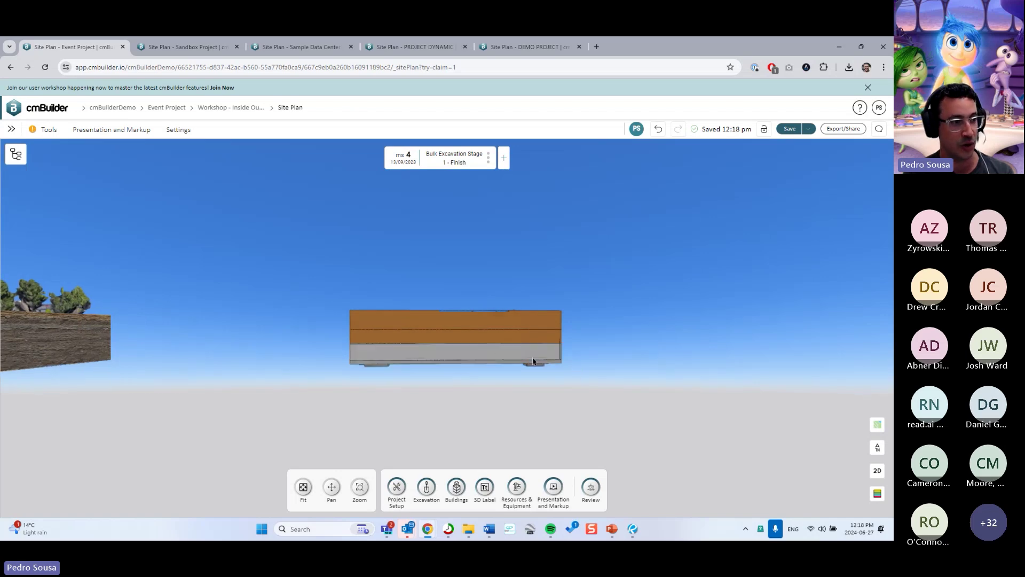
Set the lowest FORMWORK level to both begin and end at milestone 3, Bulk Excavation Stage 1 - Start.
key("Left")
left_click_drag(339, 362, 322, 380)
middle_click_drag(322, 380, 401, 376)
right_click(402, 376)
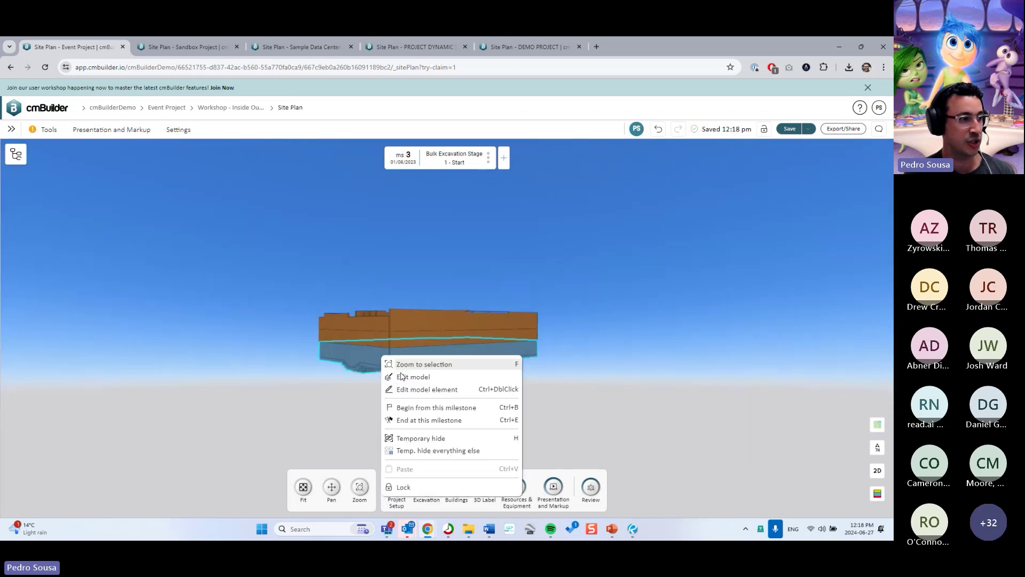
left_click(415, 407)
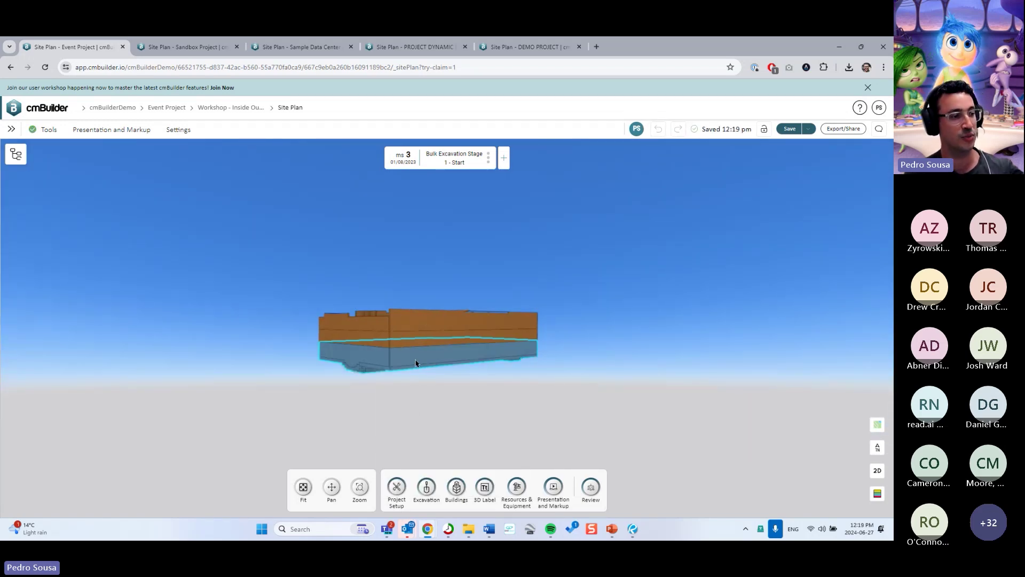
right_click(415, 364)
left_click(449, 423)
Step back and forth between milestones 3 and 5 to check how formwork gives way to structure.
key("Right")
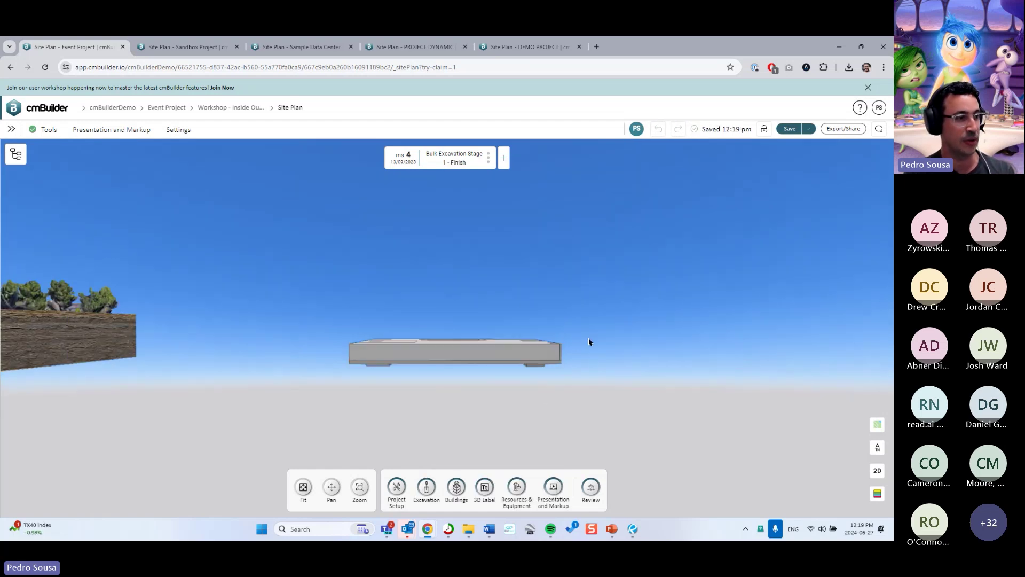
key("Left")
key("Right")
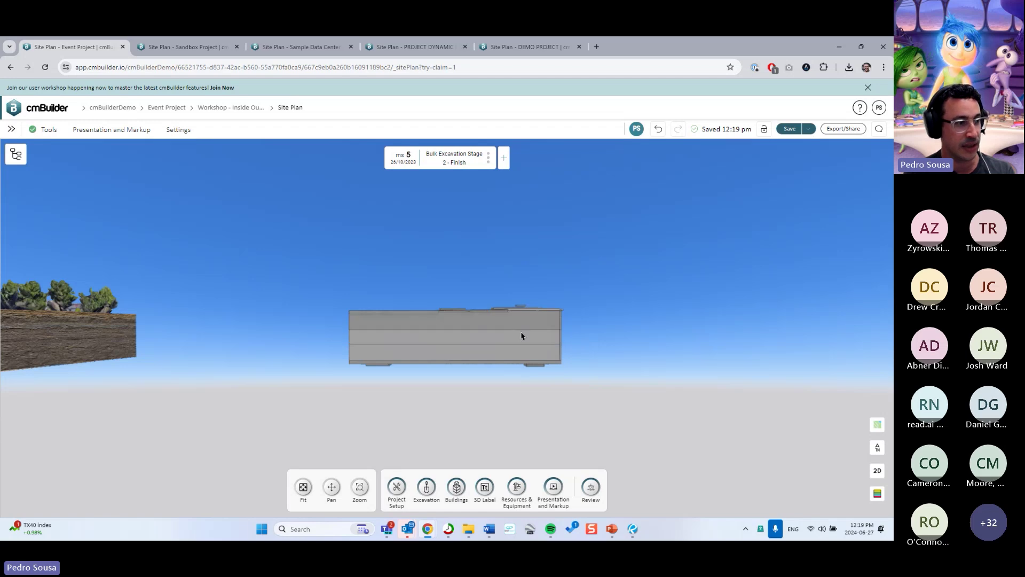
key("Left")
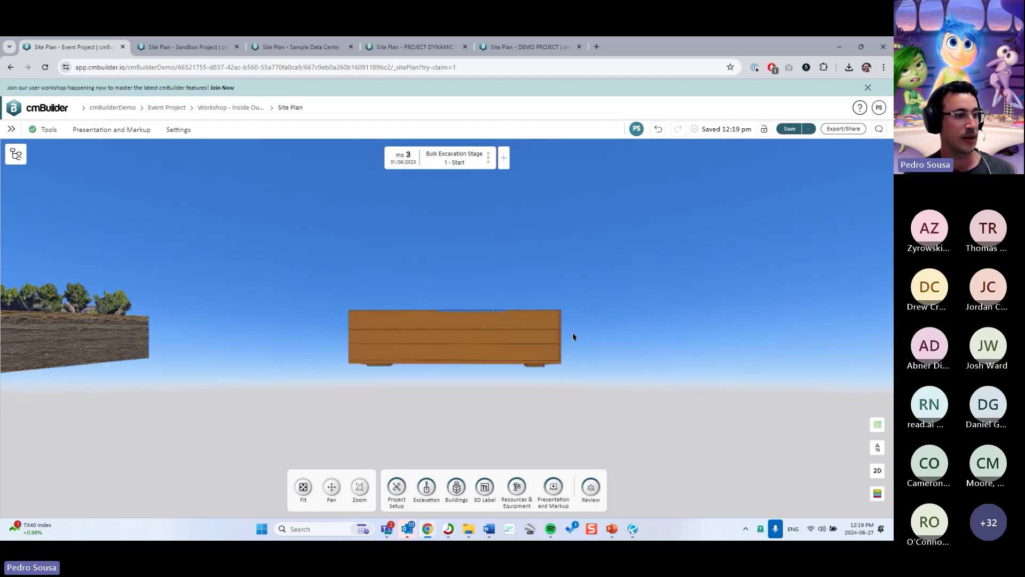
Set the upper orange FORMWORK levels to both begin and end at milestone 4, Bulk Excavation Stage 1 - Finish.
left_click_drag(575, 340, 286, 298)
key("Right")
key("Right")
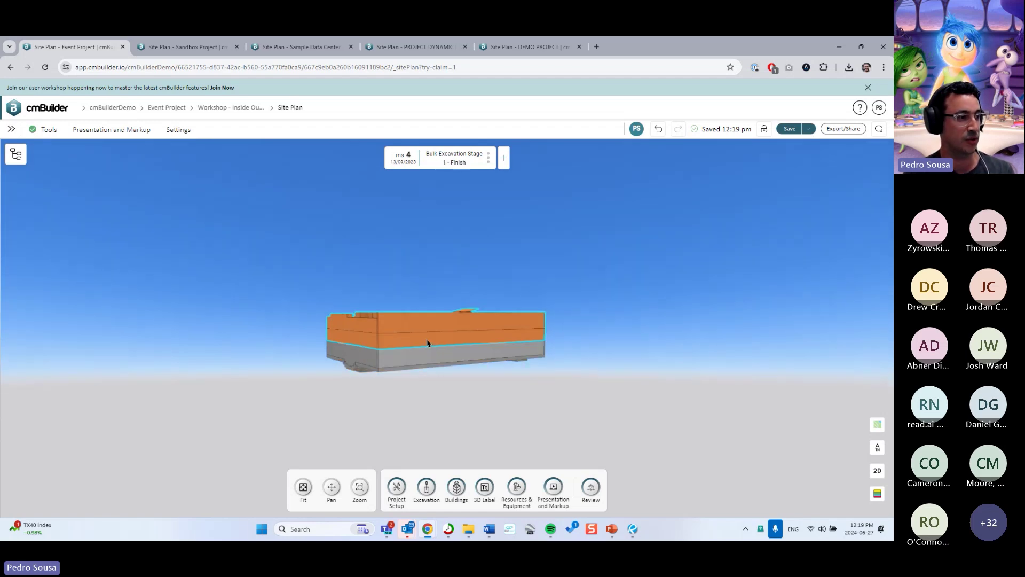
left_click(455, 334)
right_click(456, 334)
left_click(463, 377)
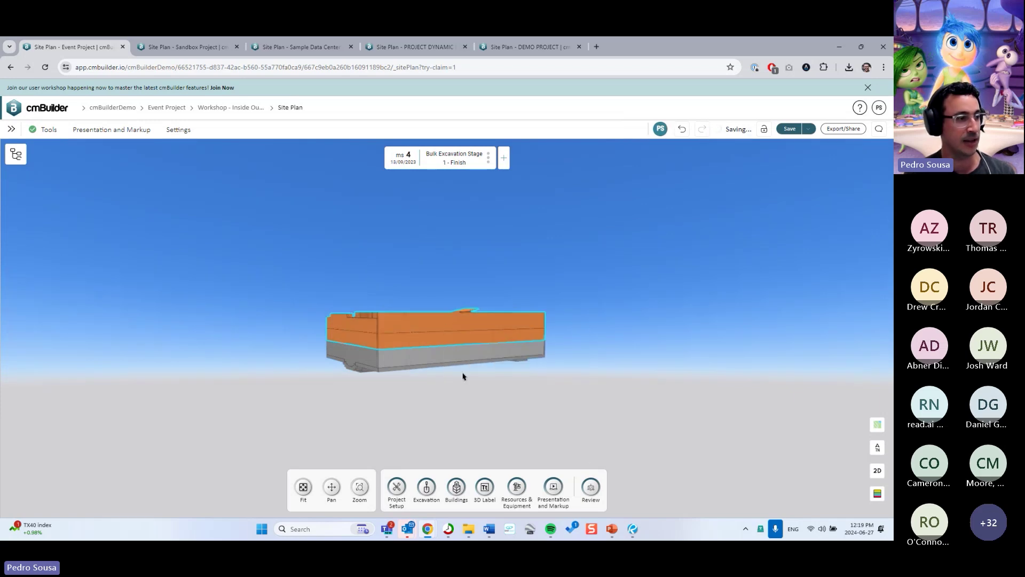
right_click(435, 332)
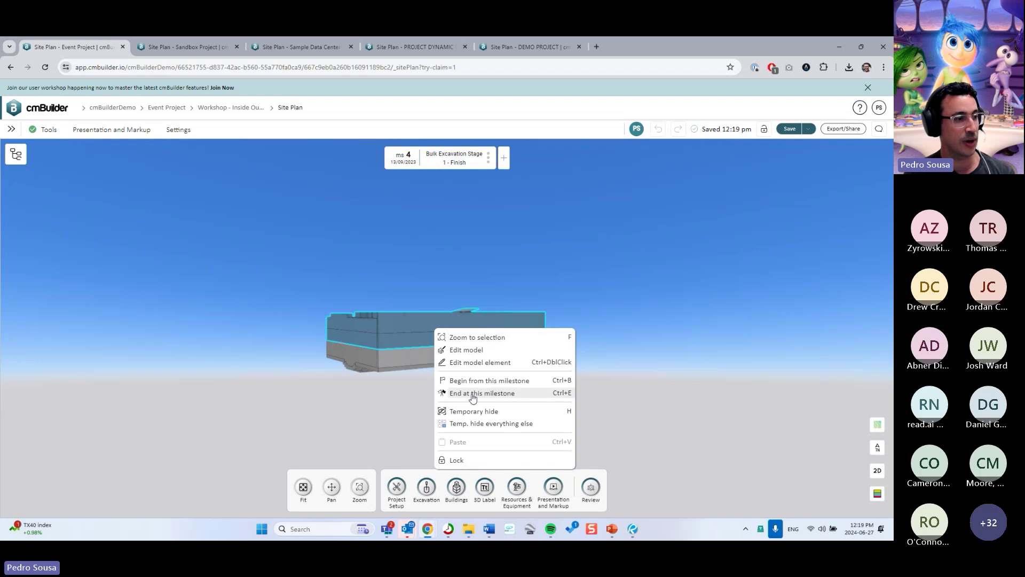
left_click(470, 393)
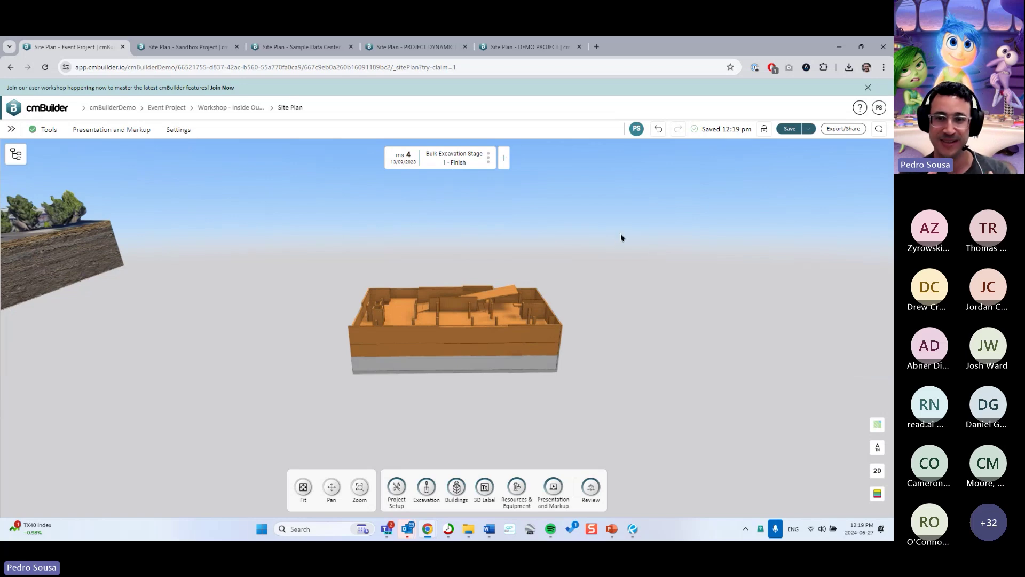
Step through milestones 2 to 5 and view the basement from different angles to check the formwork and structure sequence.
left_click_drag(584, 247, 481, 255)
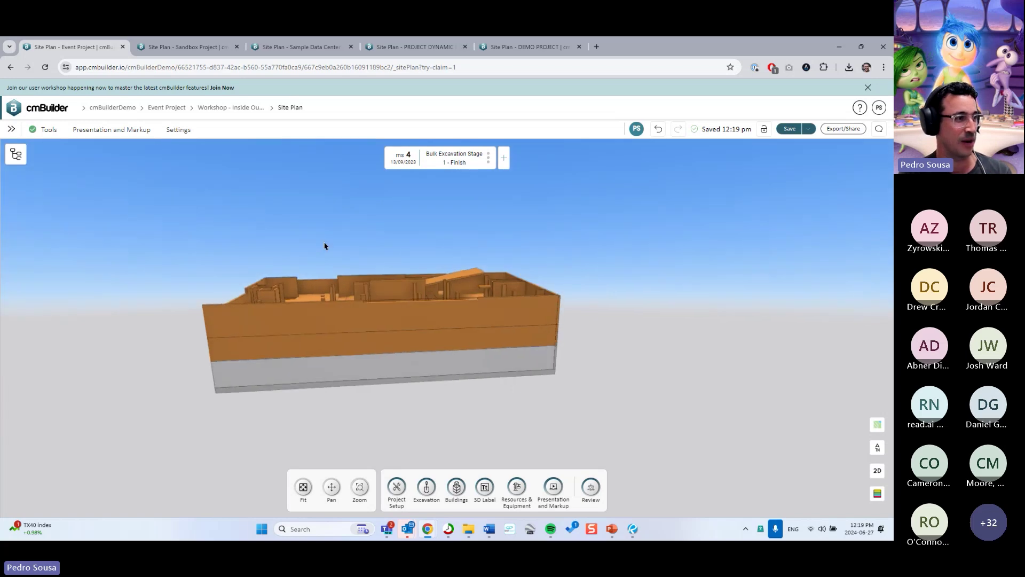
left_click(376, 158)
left_click(375, 159)
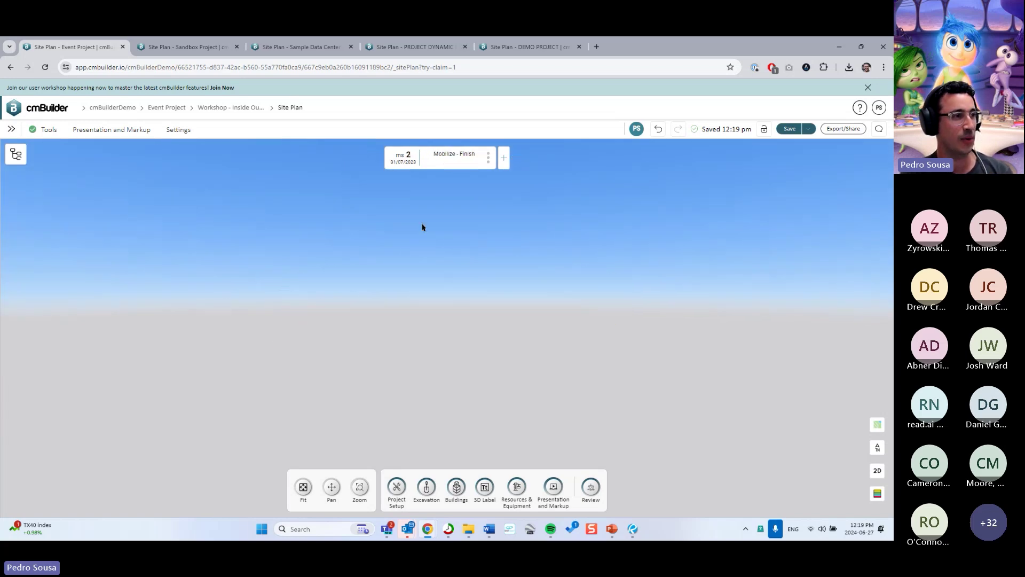
left_click(503, 158)
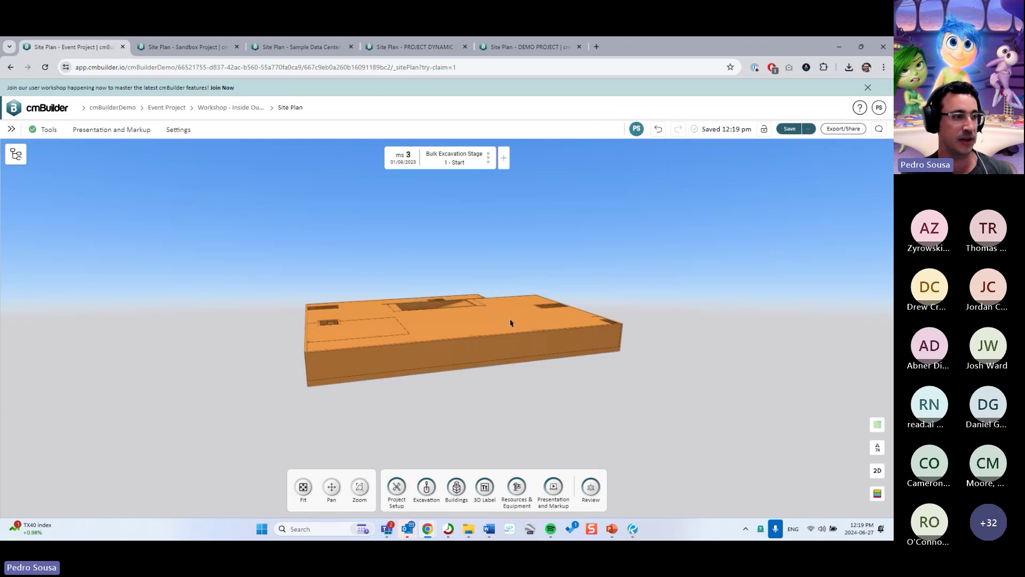
left_click(503, 158)
left_click_drag(486, 354, 419, 310)
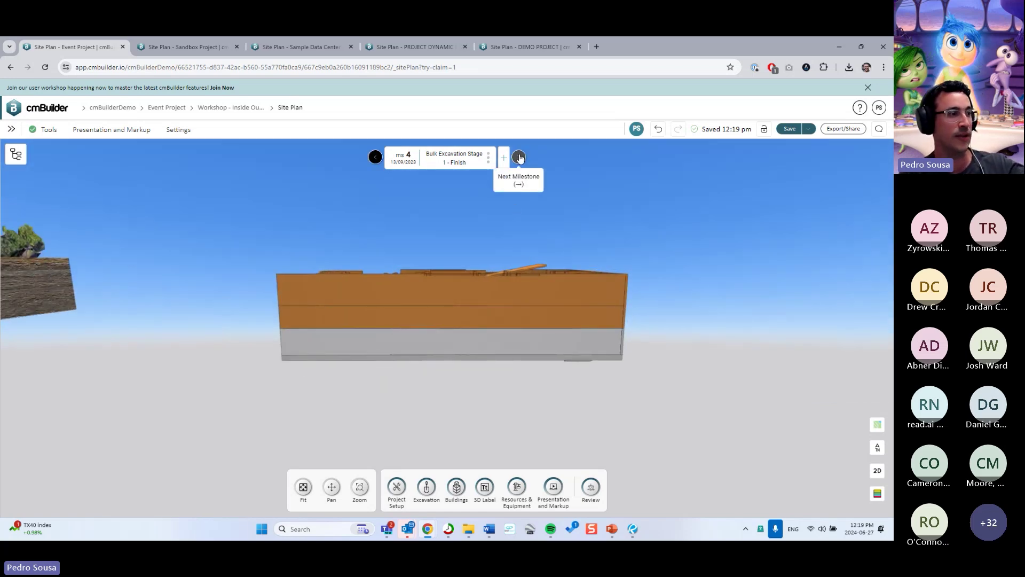
left_click(520, 156)
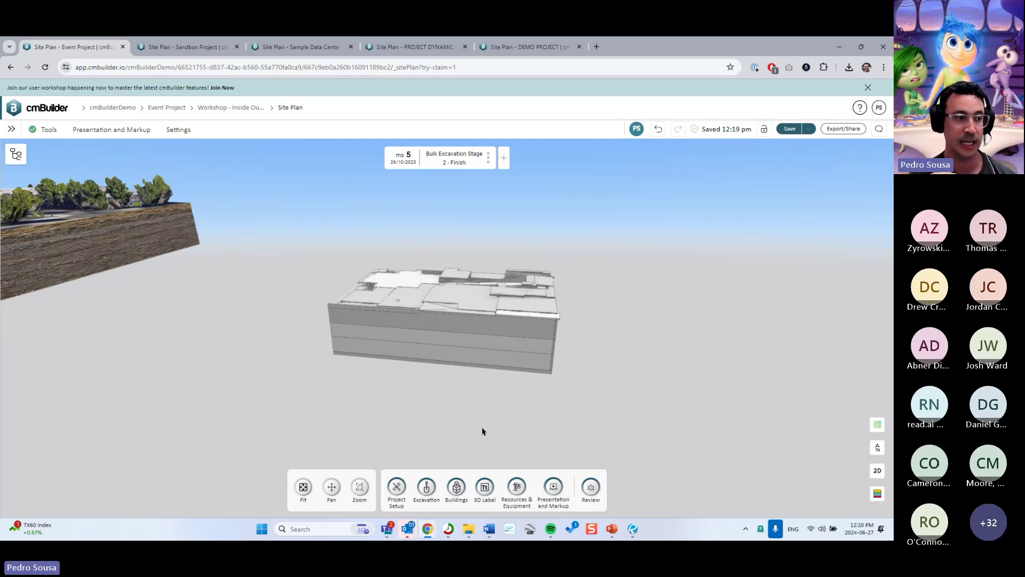
left_click_drag(482, 432, 406, 427)
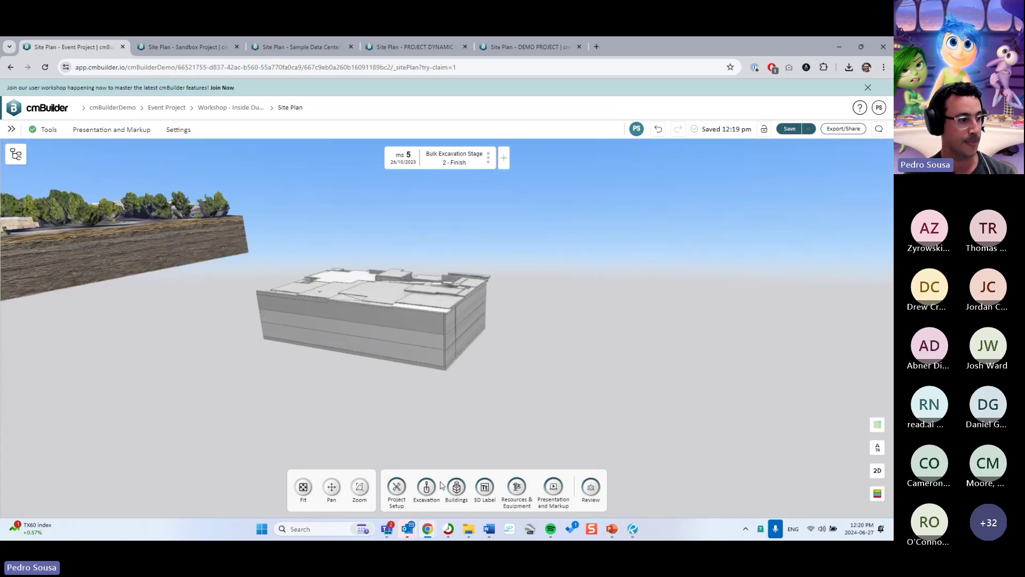
Play the site plan presentation from the beginning and exit full screen around milestone 6.
left_click(119, 130)
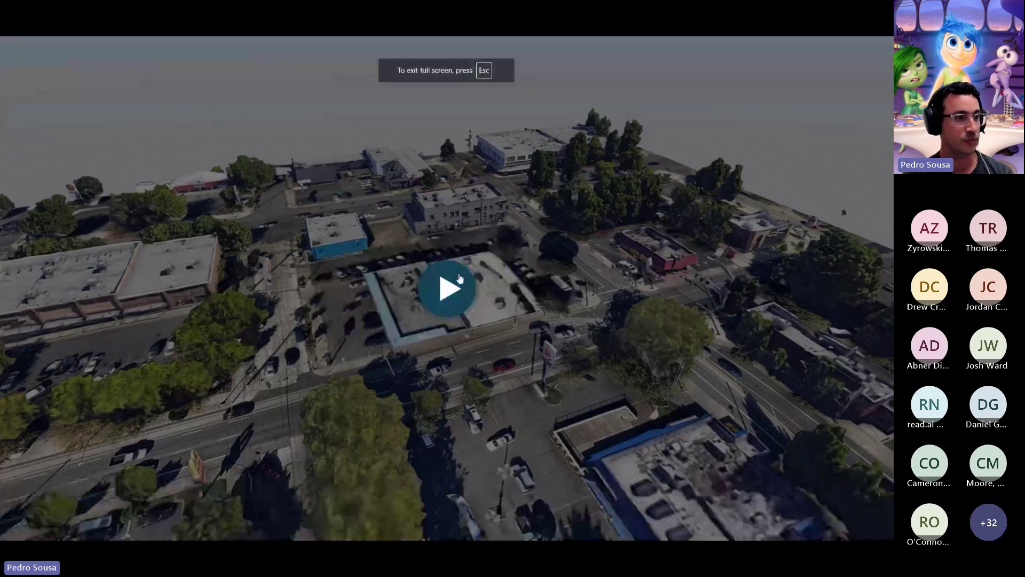
left_click(422, 285)
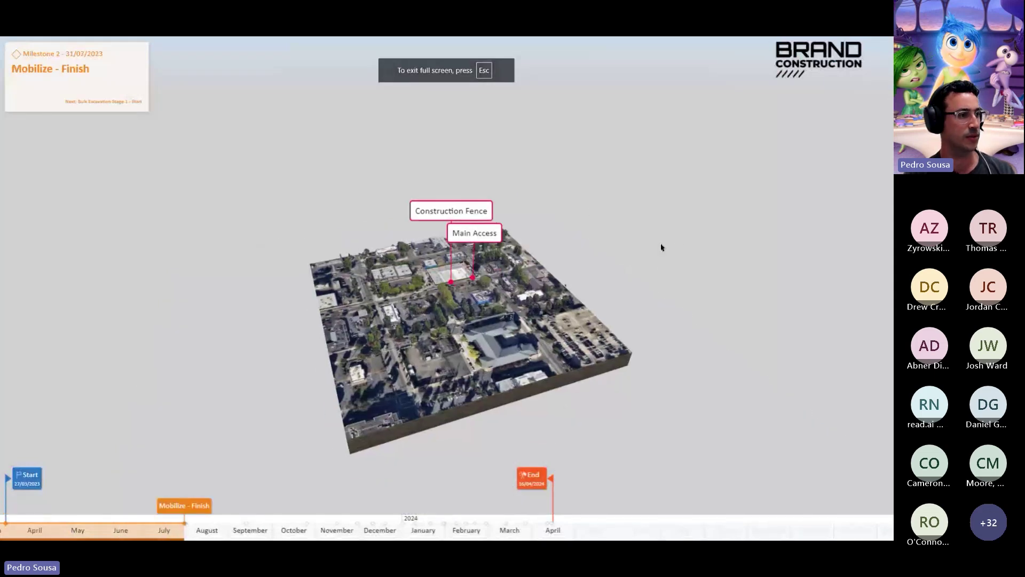
key("Escape")
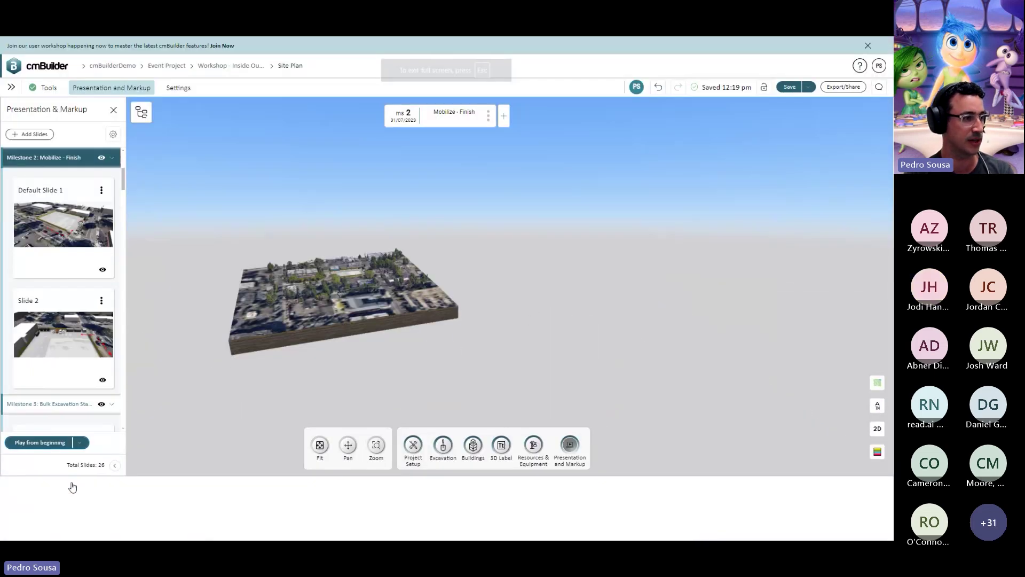
left_click(39, 484)
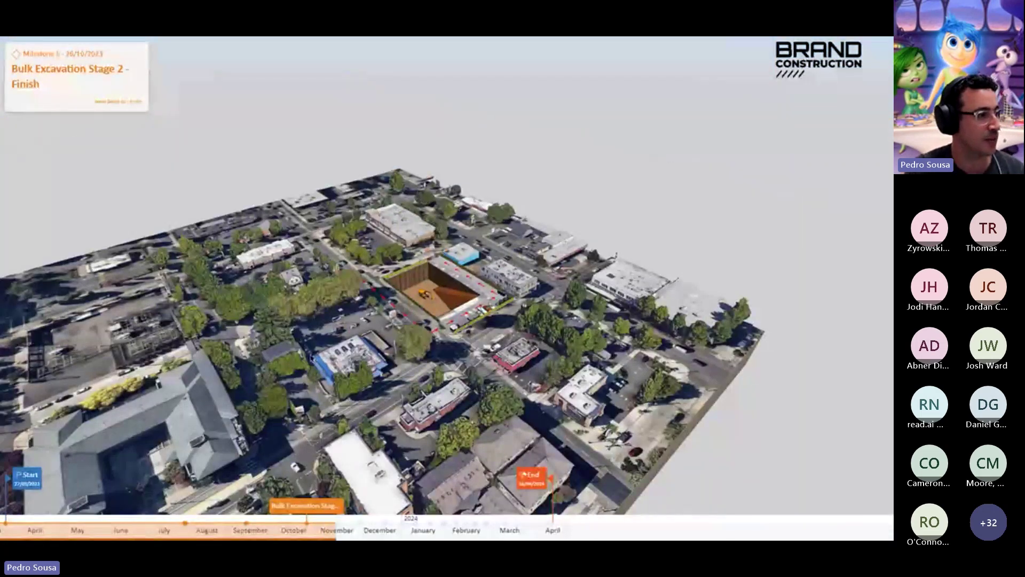
key("Escape")
Remove the captured camera angle from the default slide of milestone 6, Detail Ex - Finish.
scroll(63, 320, "up", 3)
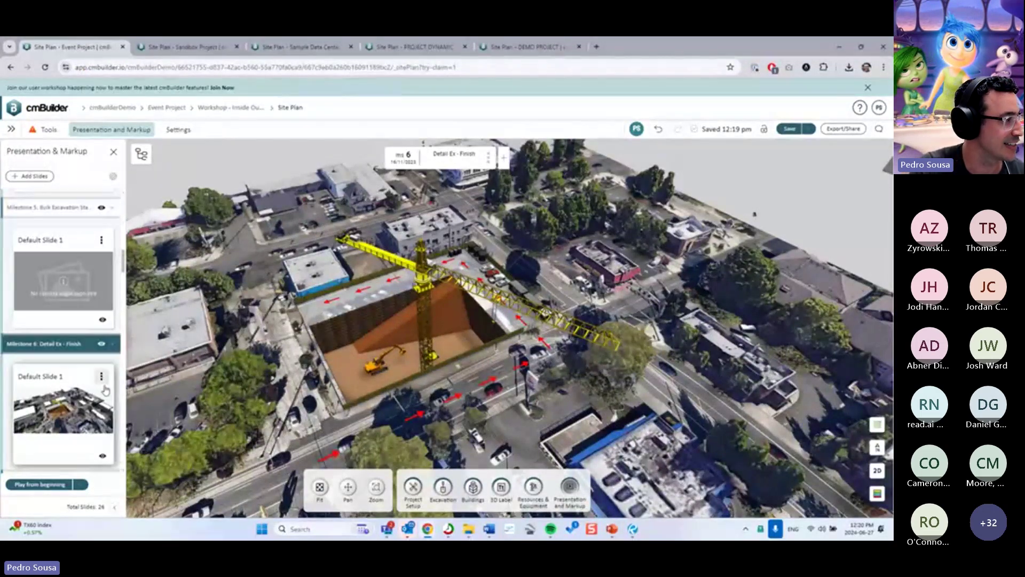
left_click(101, 376)
left_click(59, 449)
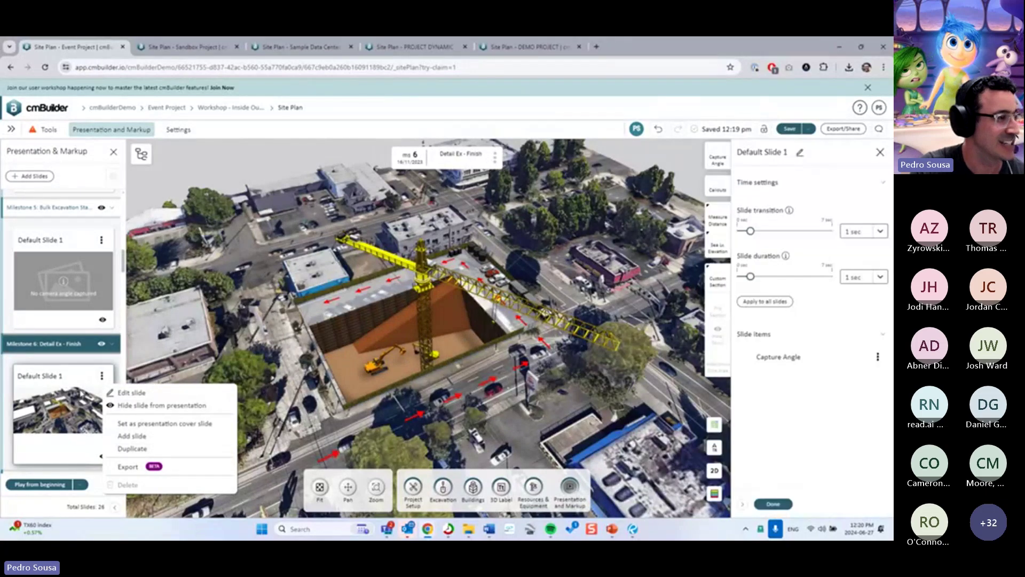
left_click(878, 357)
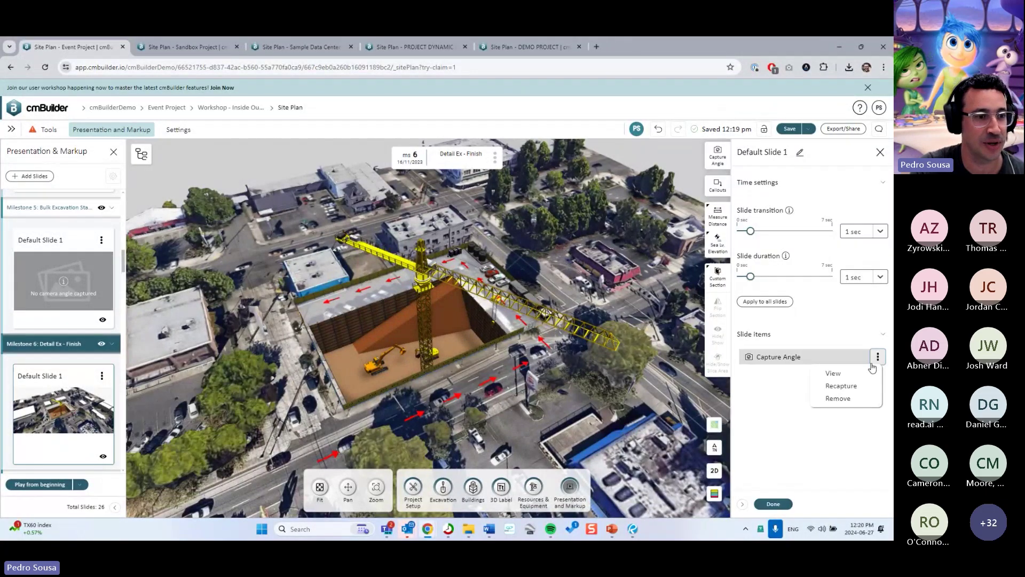
left_click(836, 398)
left_click(774, 504)
Remove the captured camera angles from the default slides of milestones 4 and 3.
scroll(78, 317, "up", 3)
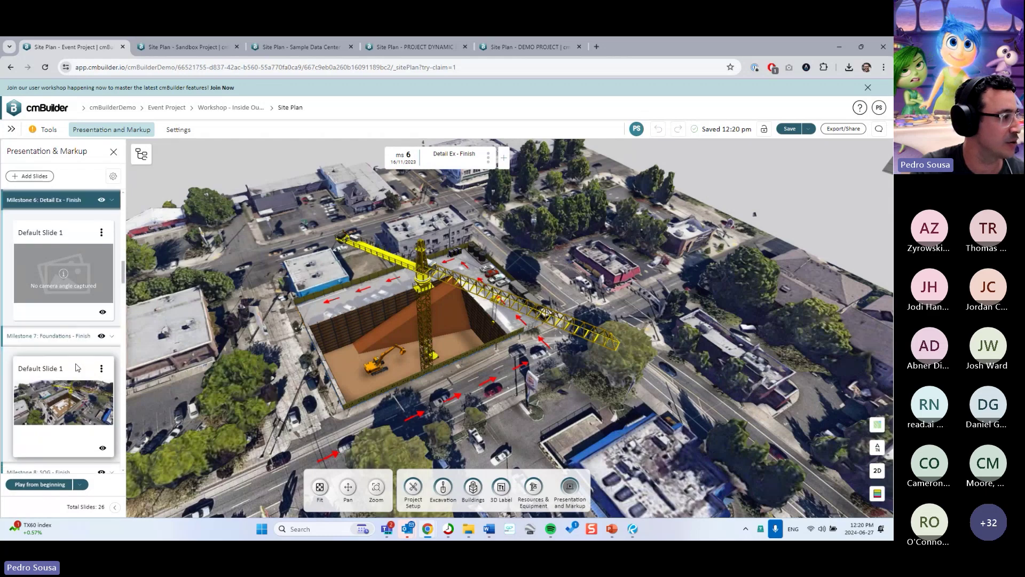
left_click(78, 318)
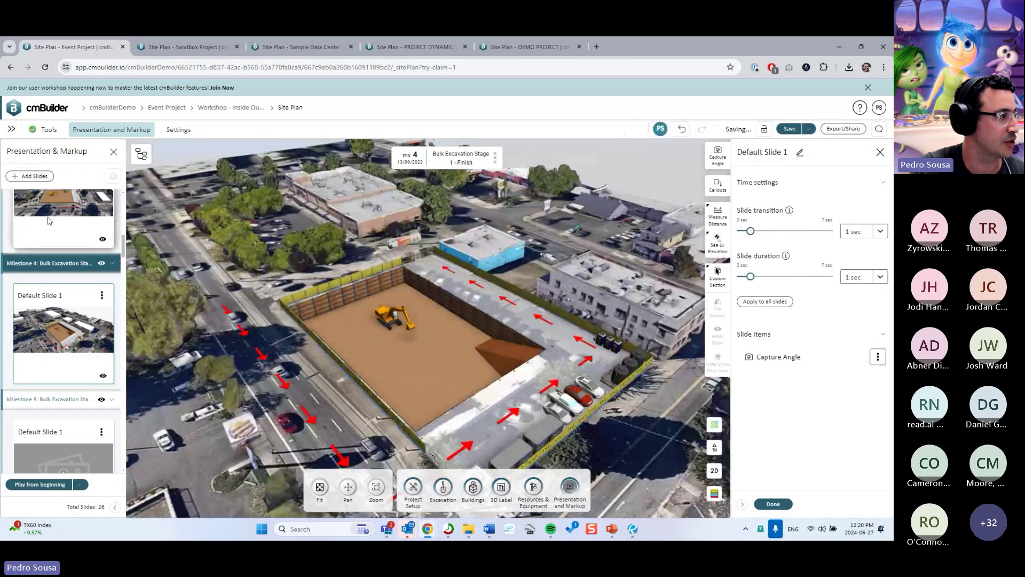
left_click(878, 357)
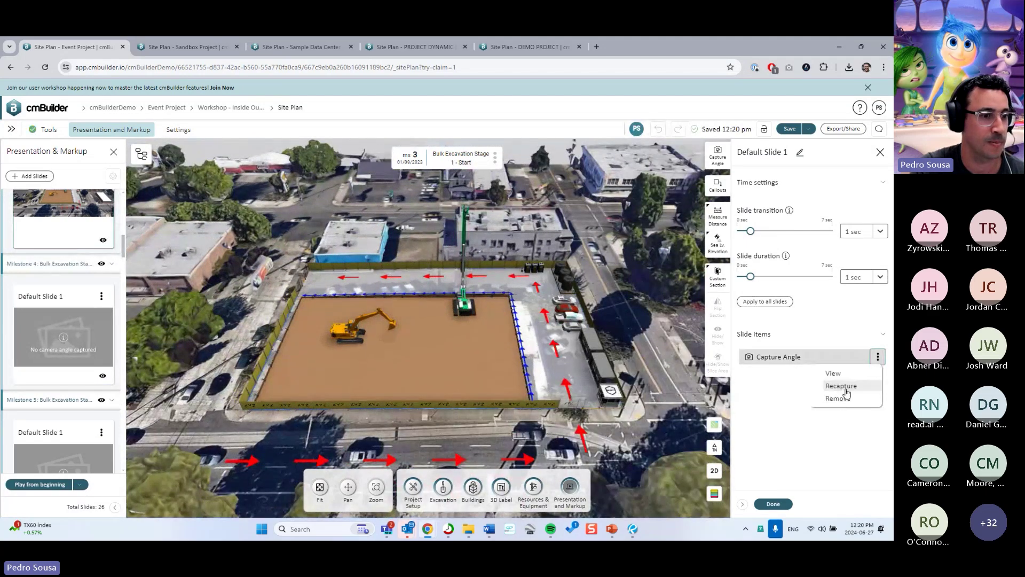
left_click(841, 390)
scroll(48, 320, "up", 5)
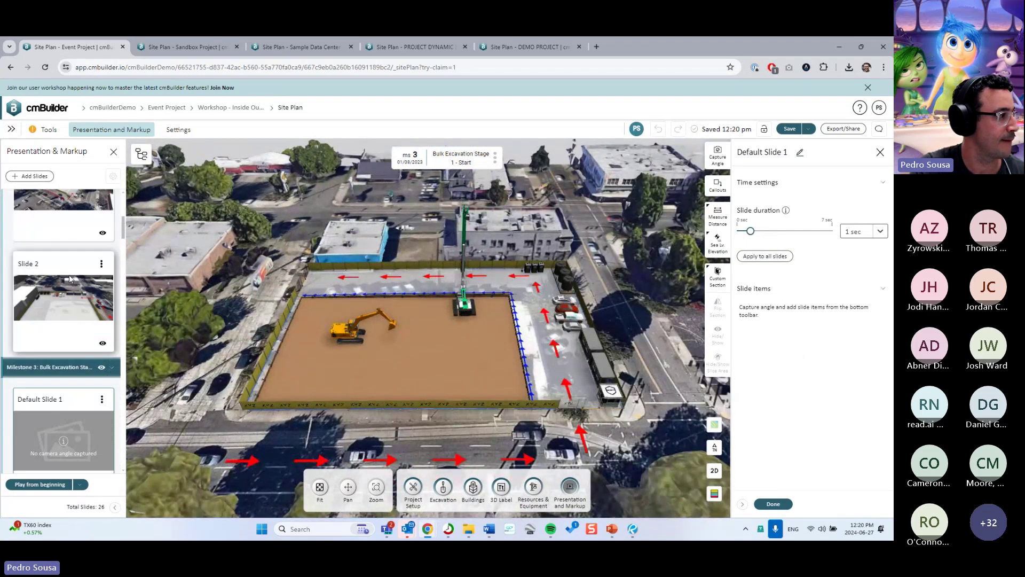
Play the presentation from the milestone 3 slide, exit full screen and close the presentation slides.
left_click(71, 280)
left_click(60, 443)
left_click(80, 485)
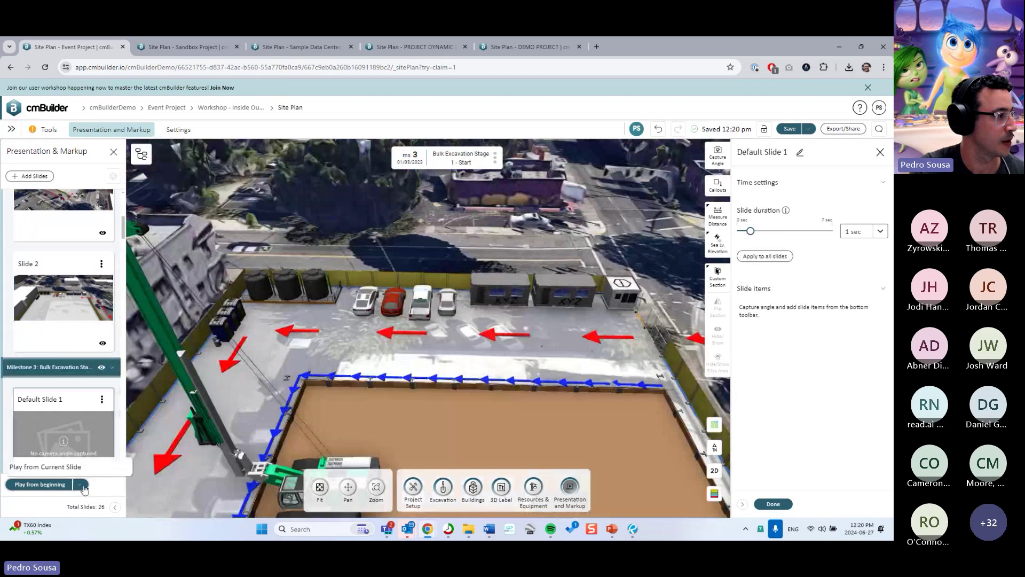
left_click(46, 466)
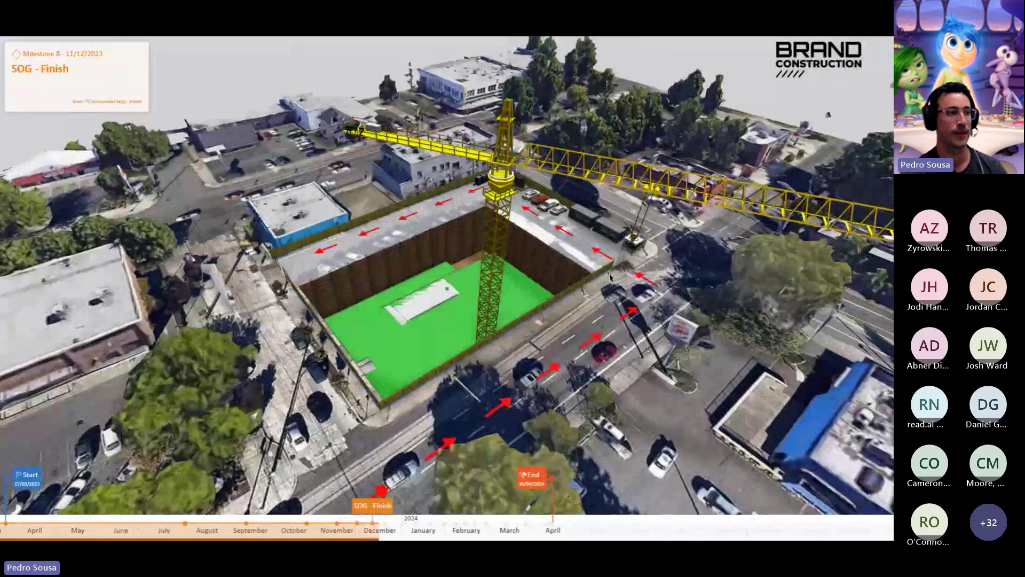
key("Escape")
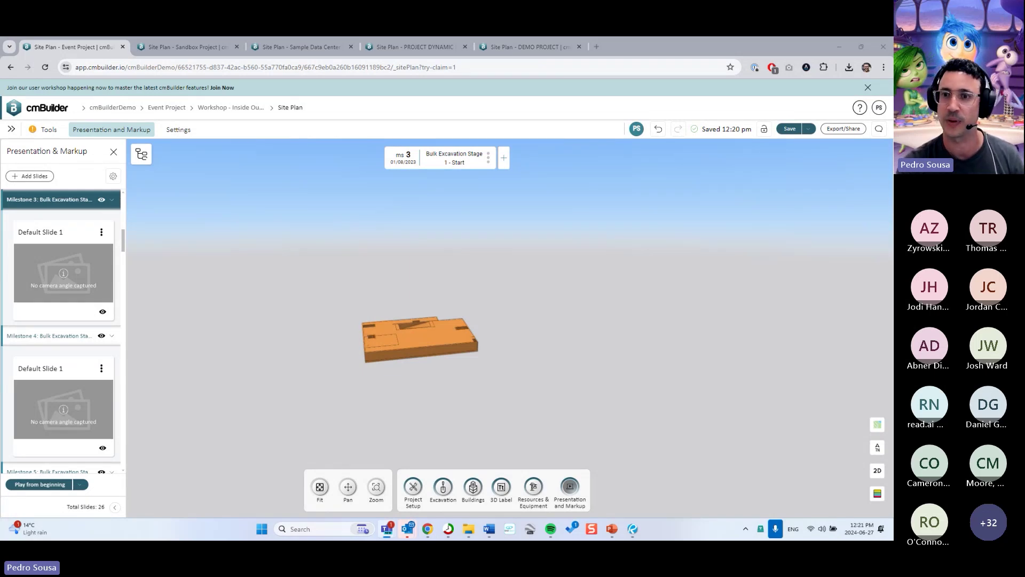
left_click(113, 153)
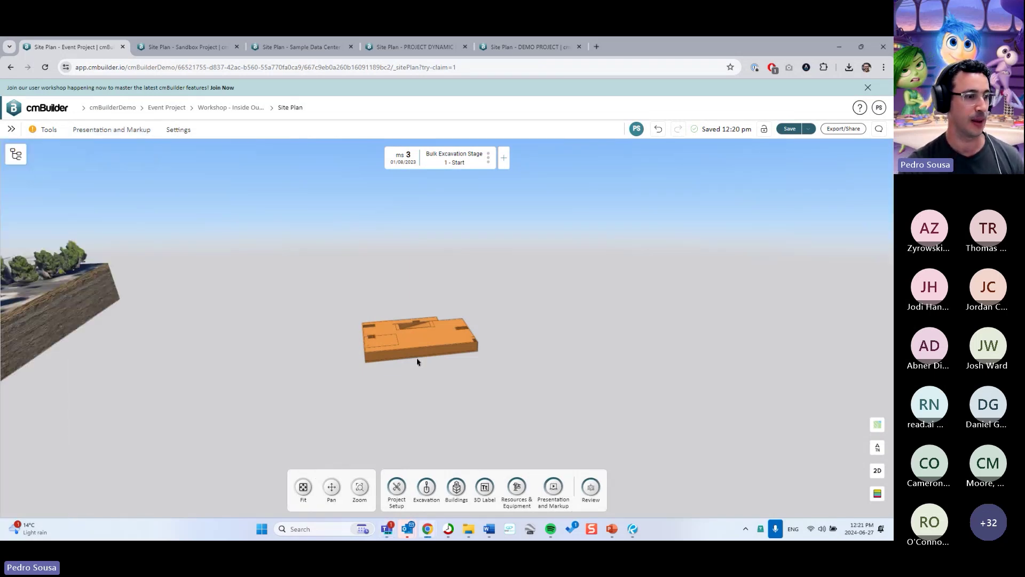
Switch to the PowerPoint deck and review the Coloring Methods slides 3 to 5, from Sequencing View to Permanent Coloring.
left_click(612, 529)
scroll(56, 267, "up", 3)
left_click(58, 189)
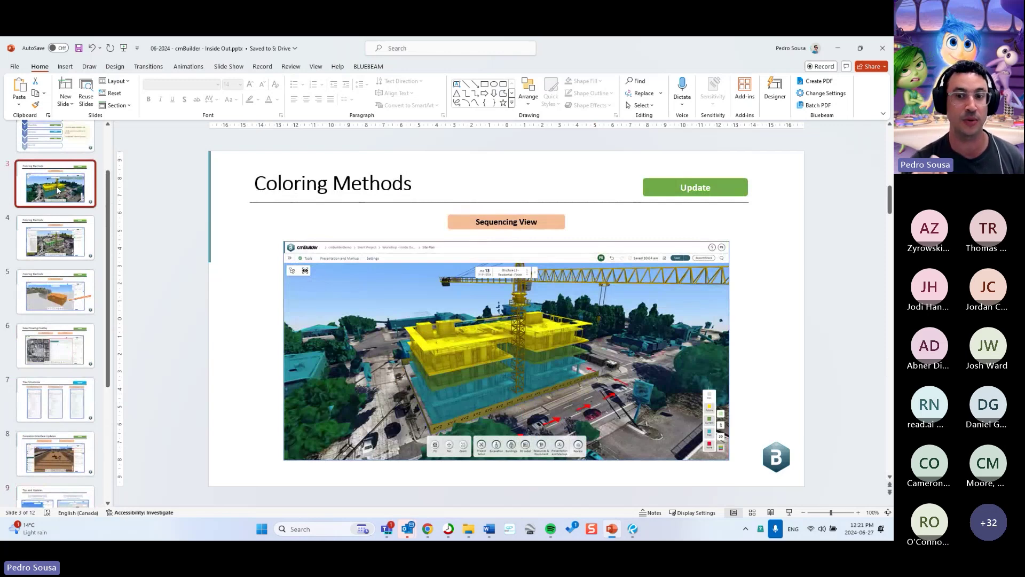
key("Down")
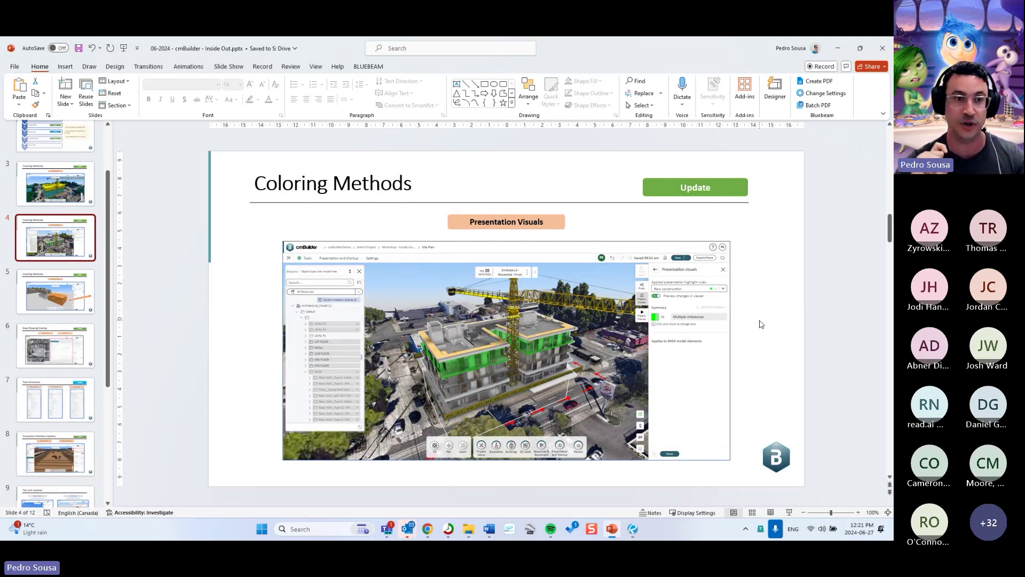
key("Down")
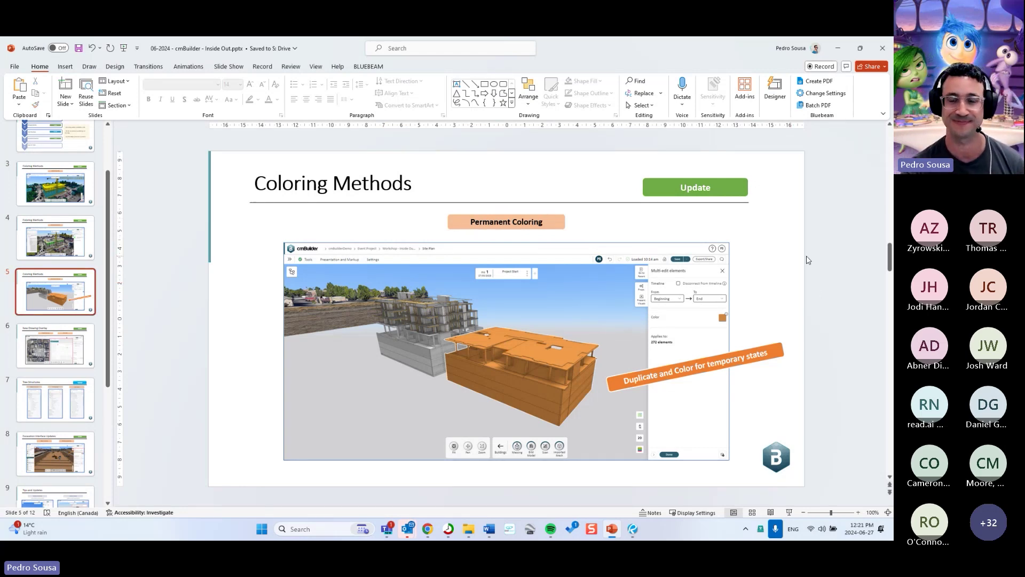
Show slide 6, New Drawing Overlay, and point out its Align & Position and PDF Scale topics.
left_click(70, 347)
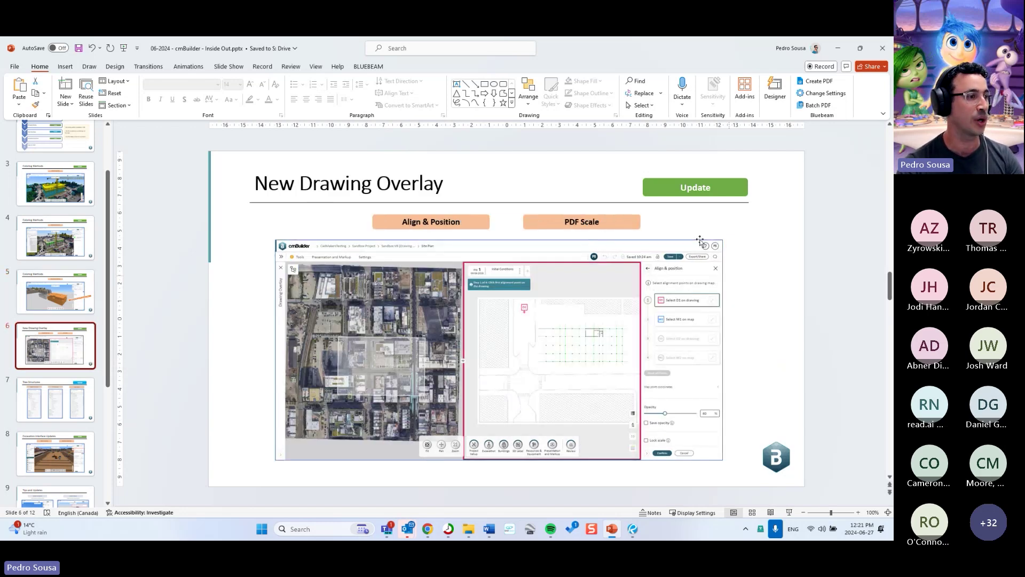
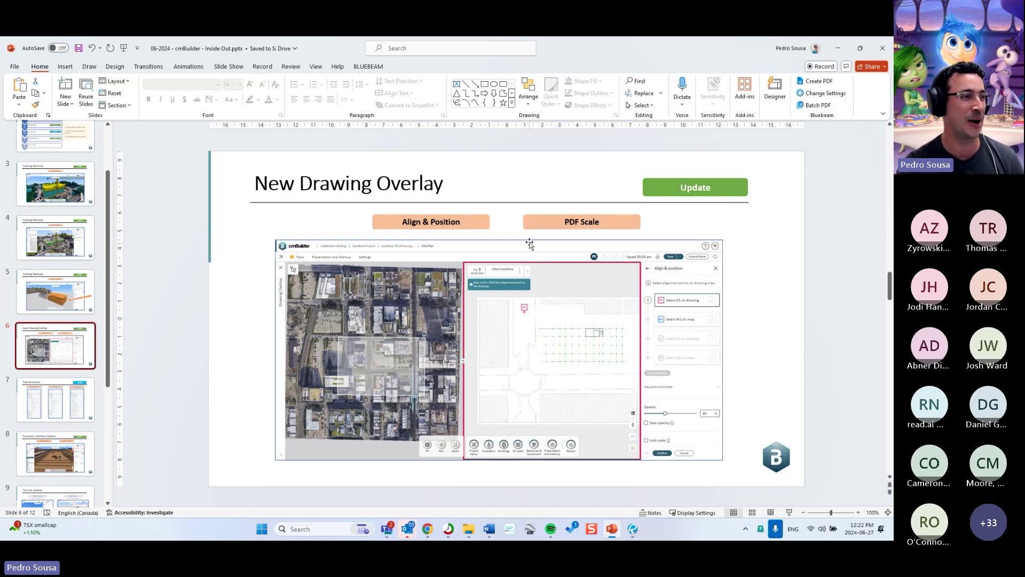
left_click(479, 229)
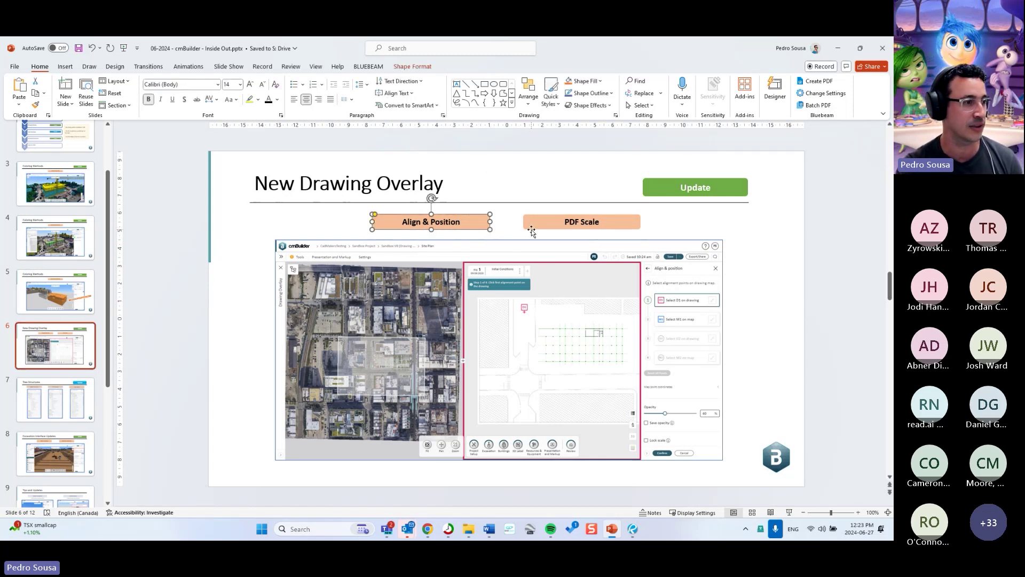
left_click(492, 233)
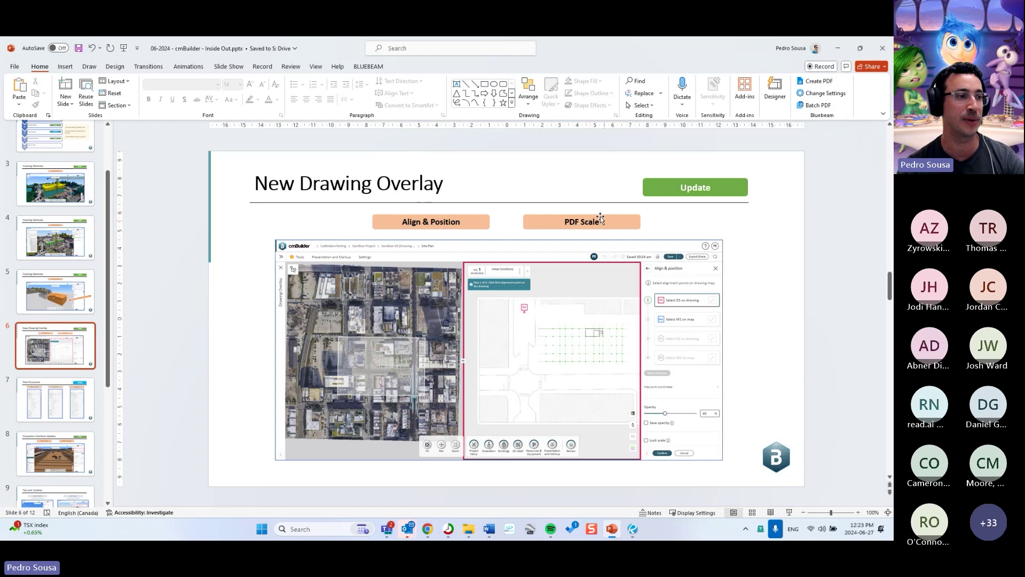
Switch back to cmBuilder in Chrome and bring up the Sandbox Project site plan.
mouse_move(428, 532)
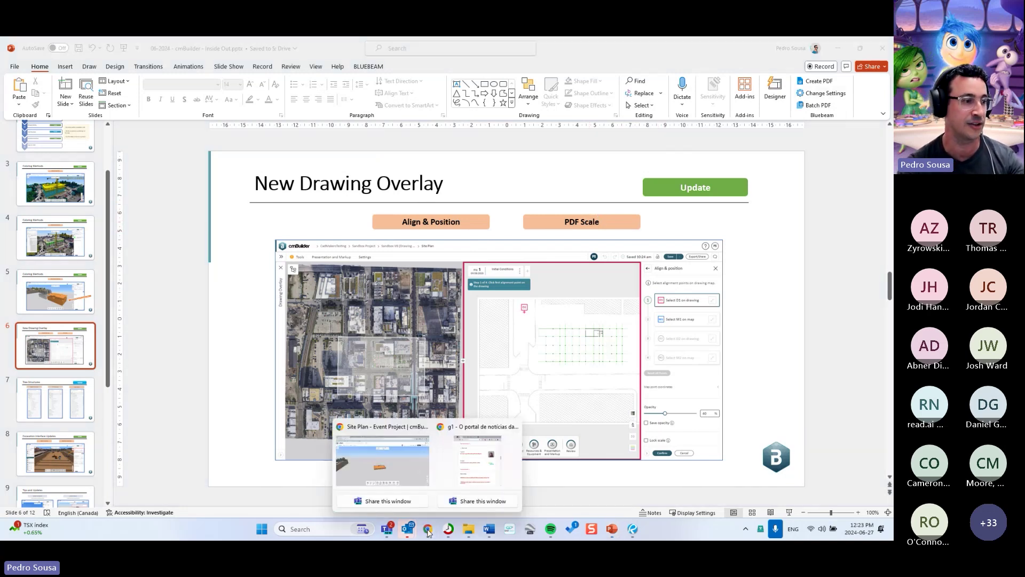
left_click(411, 459)
middle_click_drag(543, 335, 364, 194)
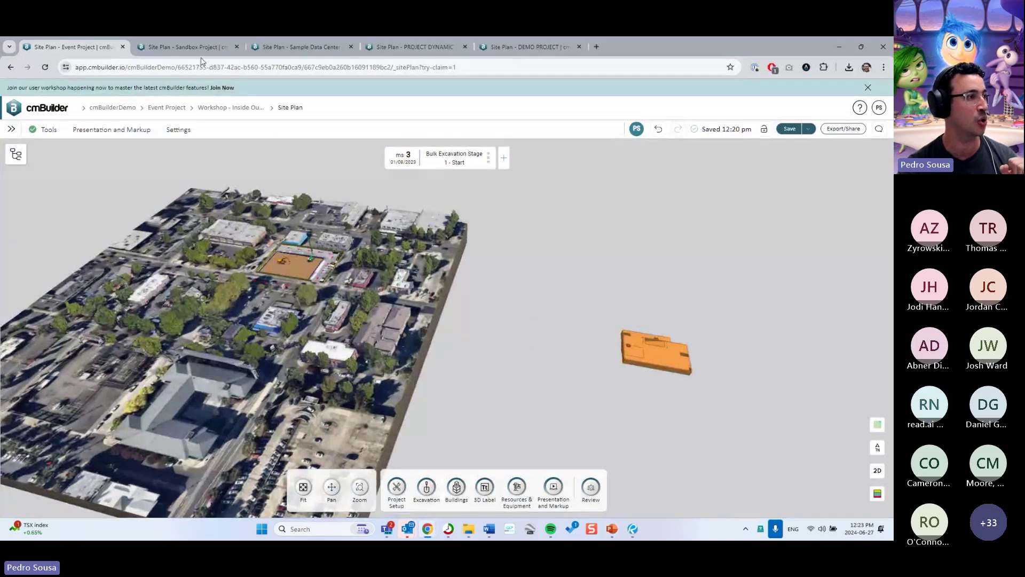
left_click(197, 47)
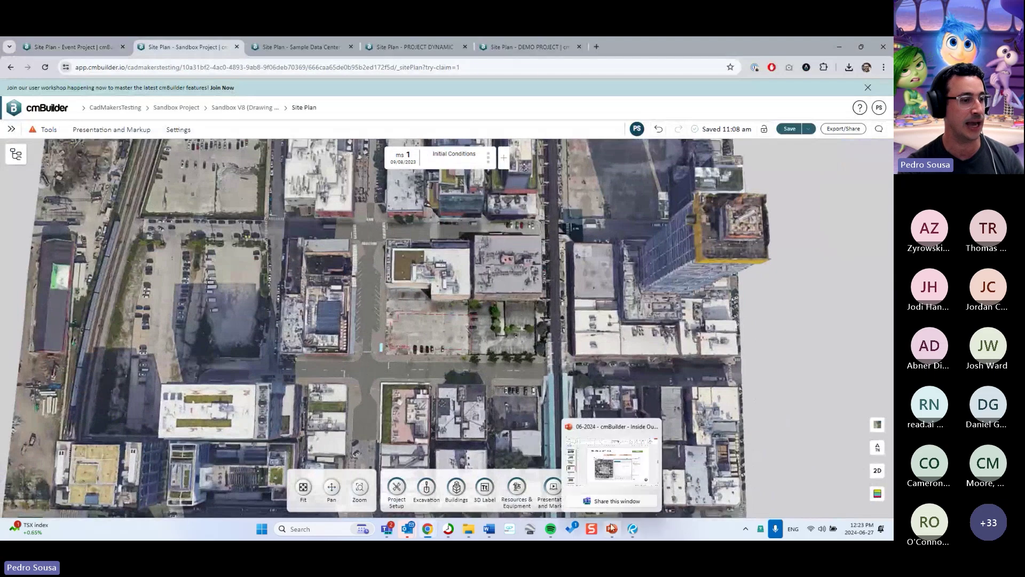
Look over the vacant lot and surrounding blocks of the Sandbox Project site plan in 3D, including the Site Mobilization milestone.
left_click(612, 529)
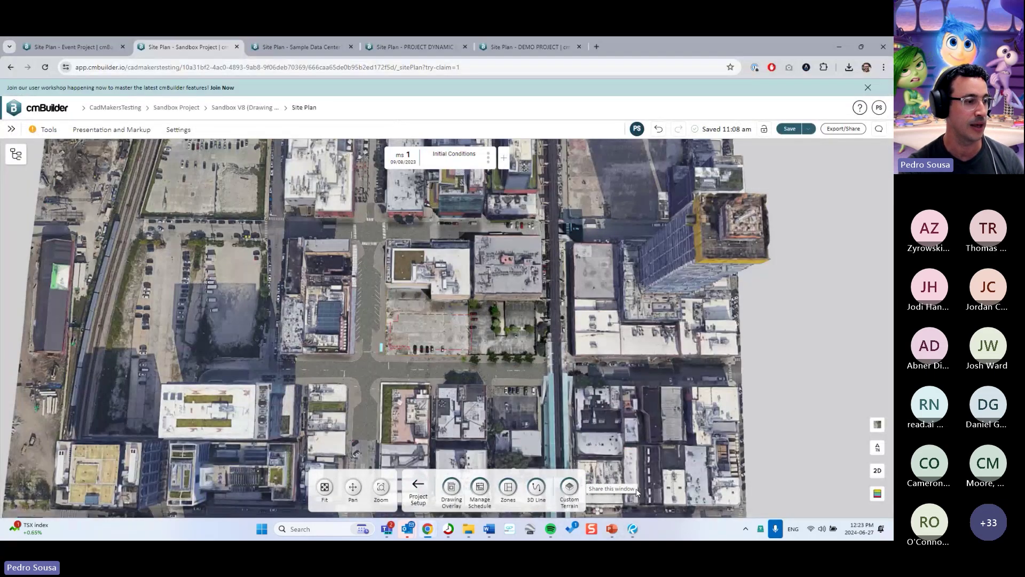
middle_click_drag(542, 327, 527, 364)
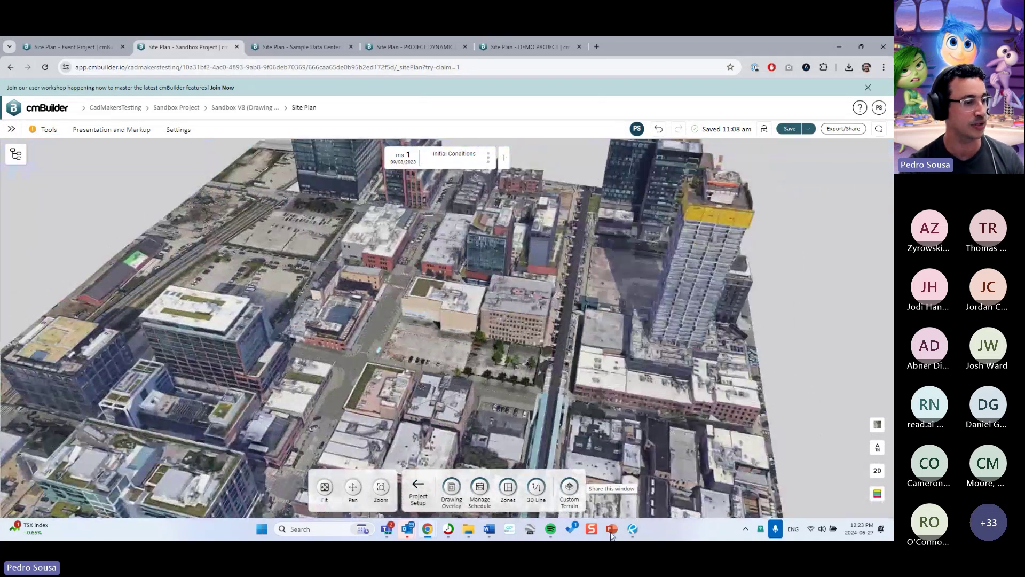
mouse_move(551, 362)
middle_mouse_down()
mouse_move(569, 356)
mouse_move(556, 358)
middle_mouse_up()
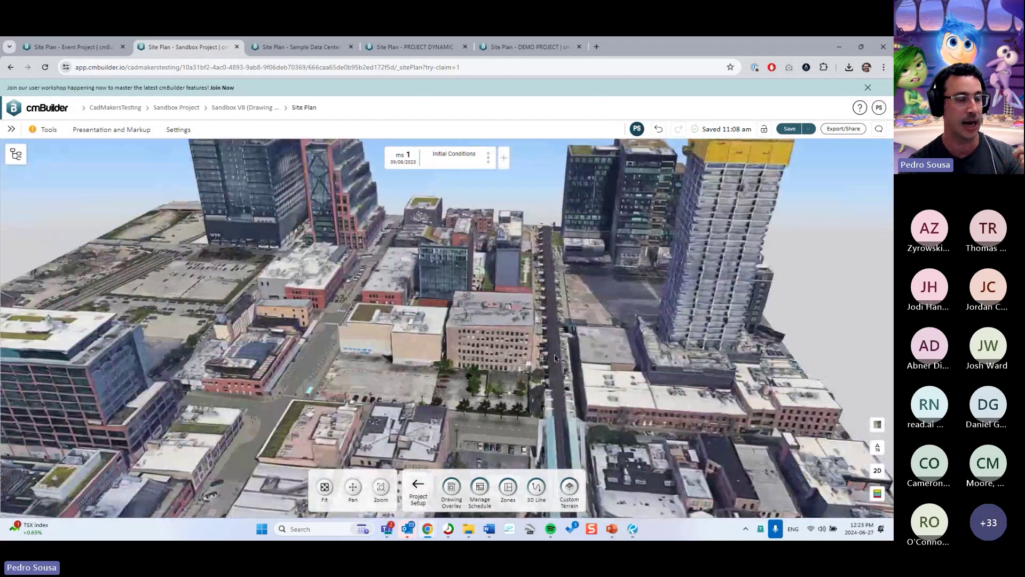
scroll(503, 341, "up", 2)
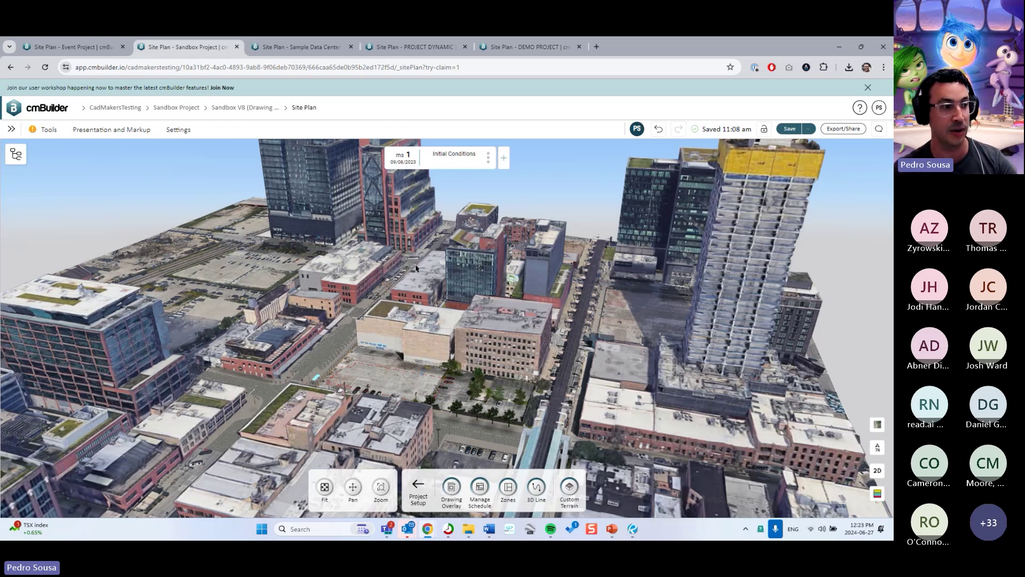
scroll(483, 299, "down", 3)
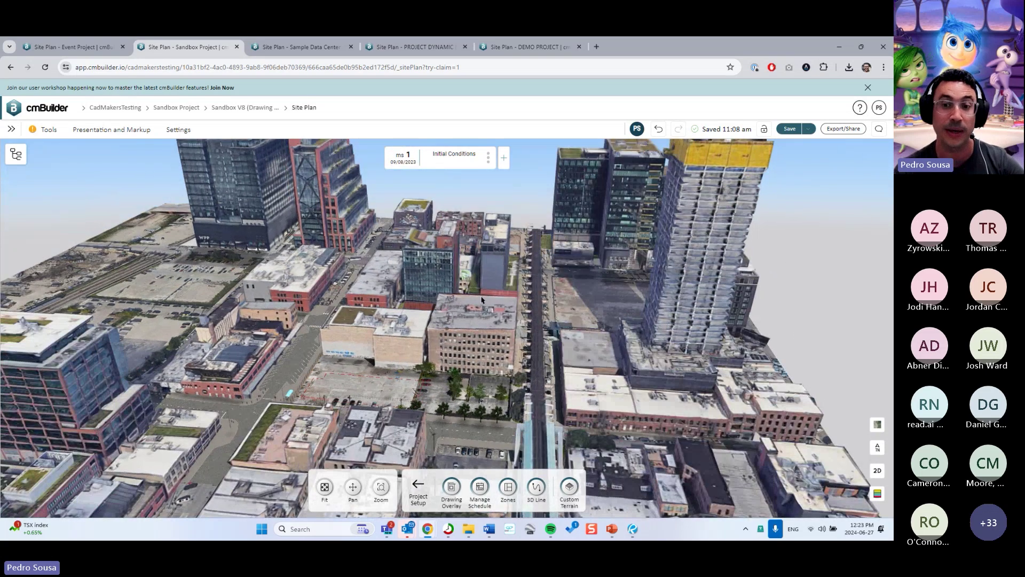
scroll(481, 300, "up", 5)
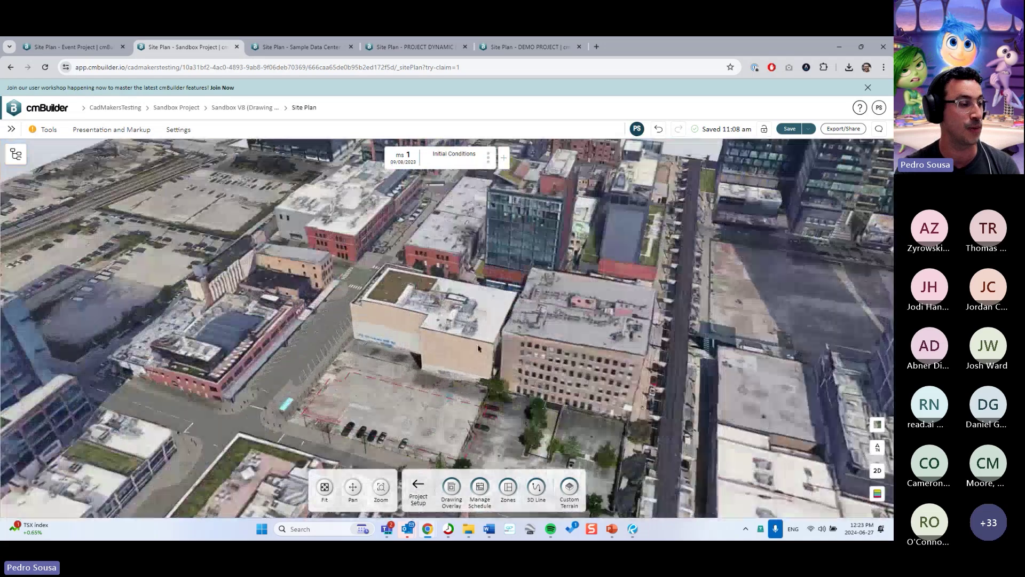
scroll(548, 269, "down", 3)
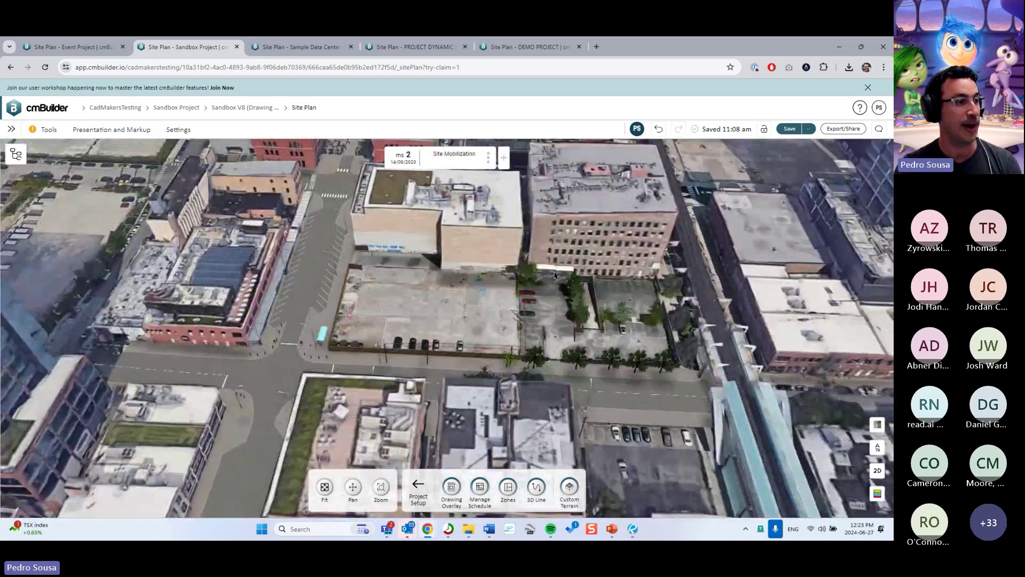
key("Right")
key("Left")
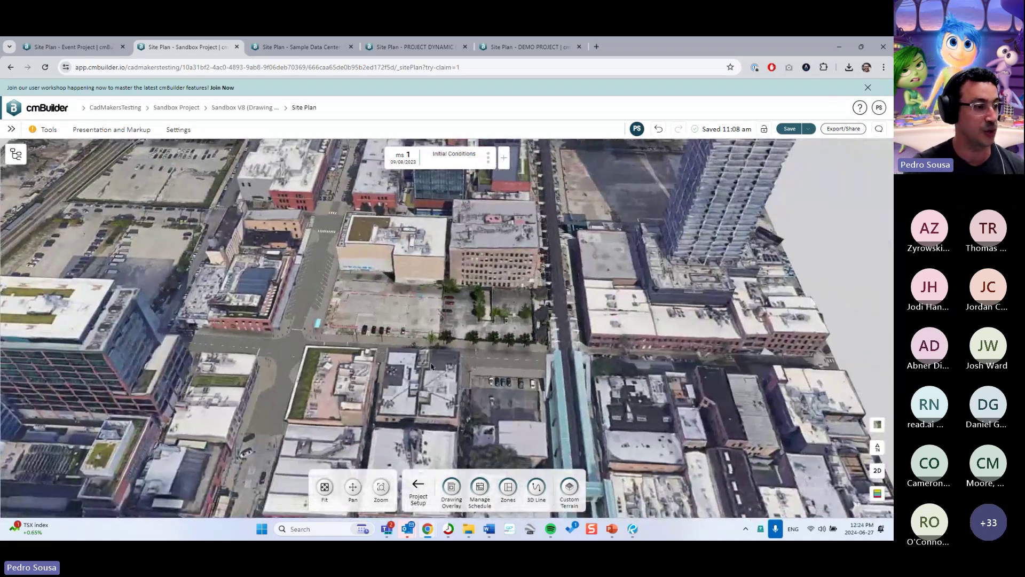
Upload the A101 -Site Plan.pdf file as a new drawing overlay, selecting its single page.
left_click(451, 487)
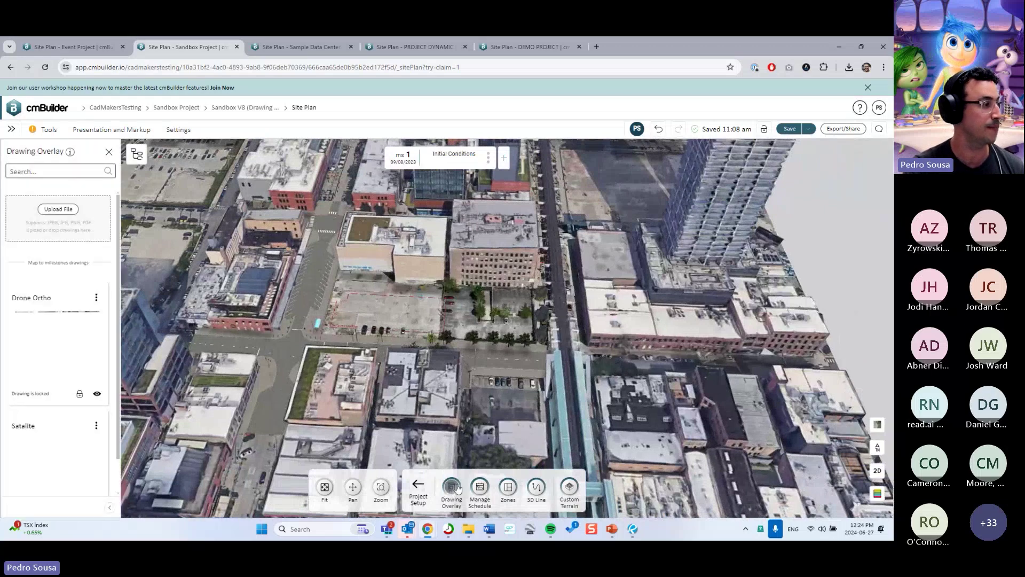
left_click(59, 210)
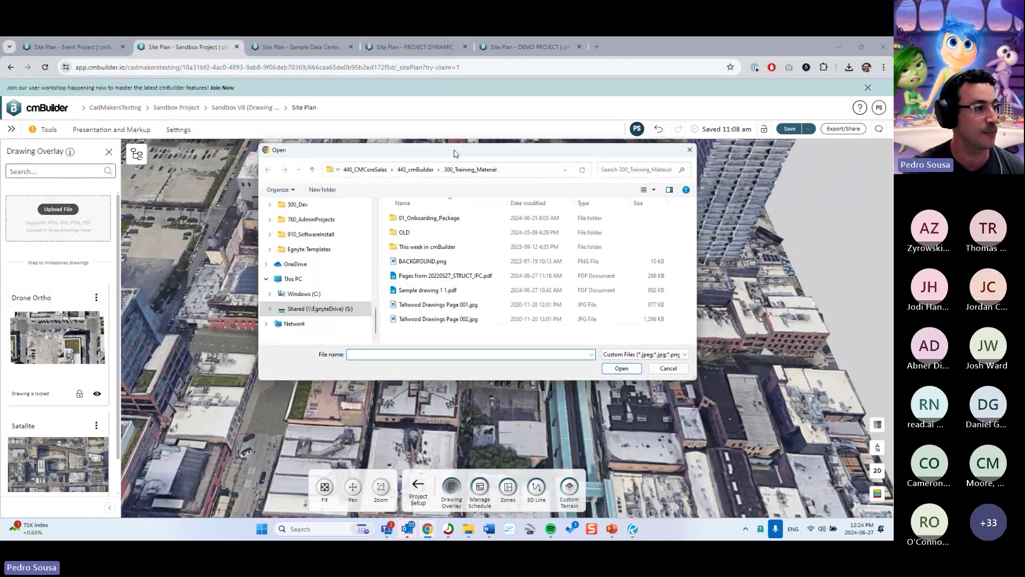
double_click(434, 227)
double_click(433, 256)
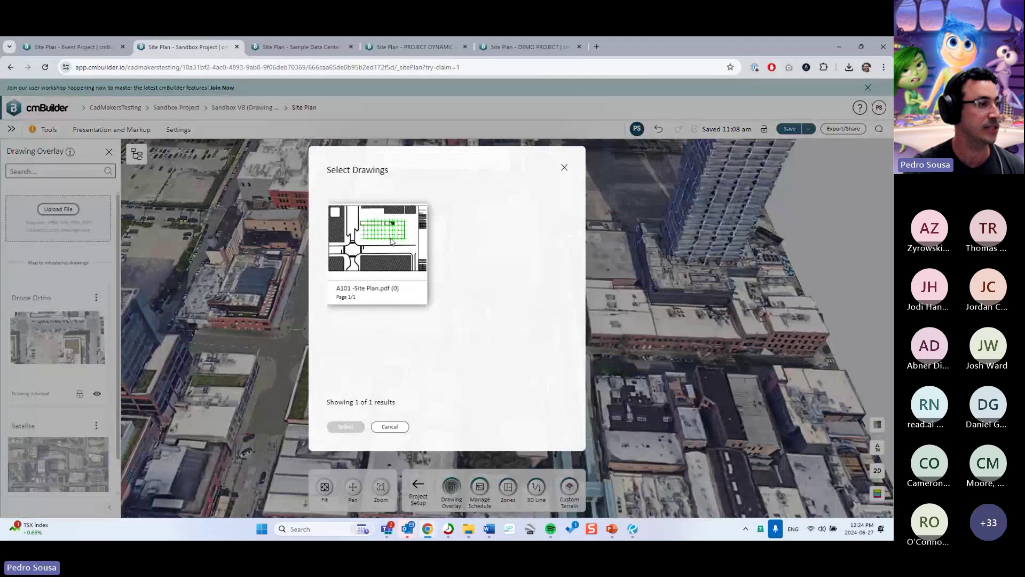
left_click(393, 242)
left_click(345, 426)
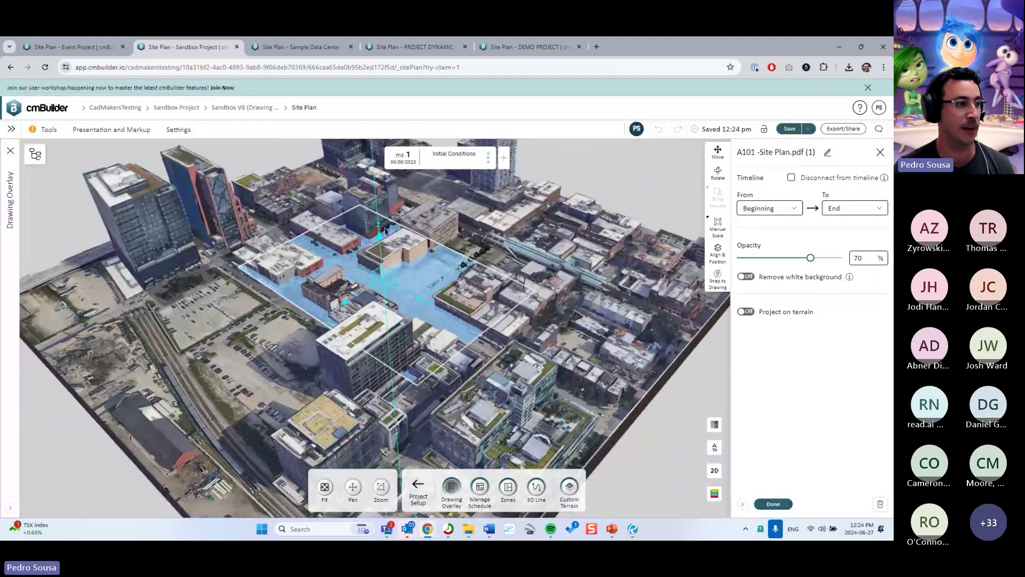
Raise the site plan overlay above the buildings to a Z position of about 265.7 m and bring up its scale options.
left_click(385, 231)
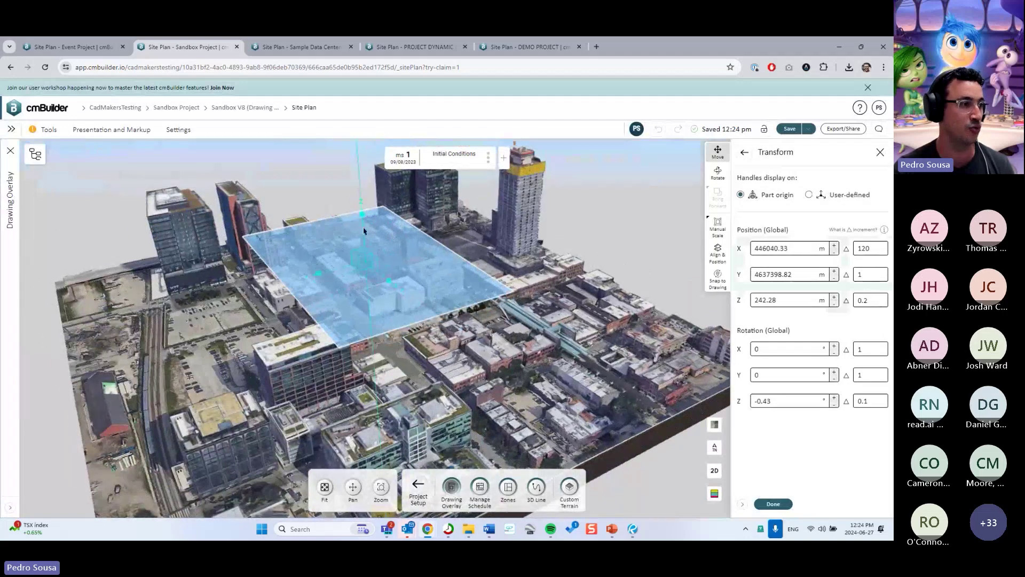
left_click_drag(364, 231, 389, 203)
left_click(718, 225)
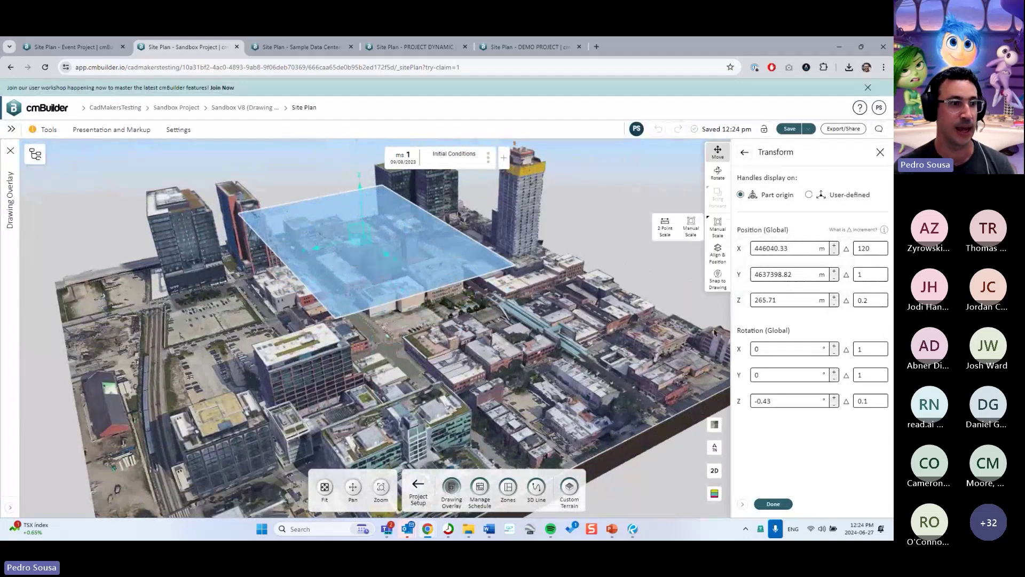
Start Align & Position for the site plan overlay and set its opacity to 0%.
left_click(718, 253)
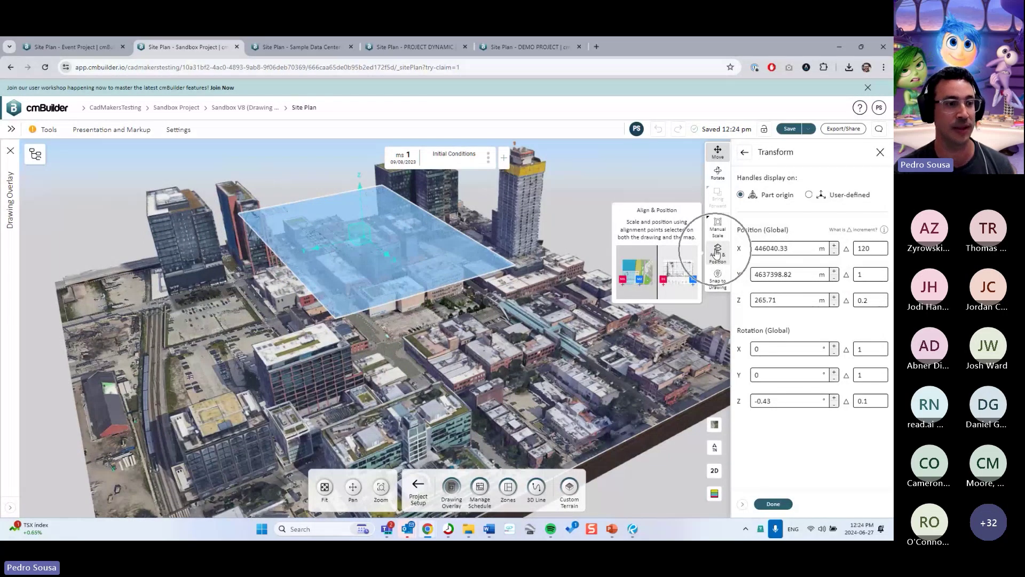
left_click(717, 253)
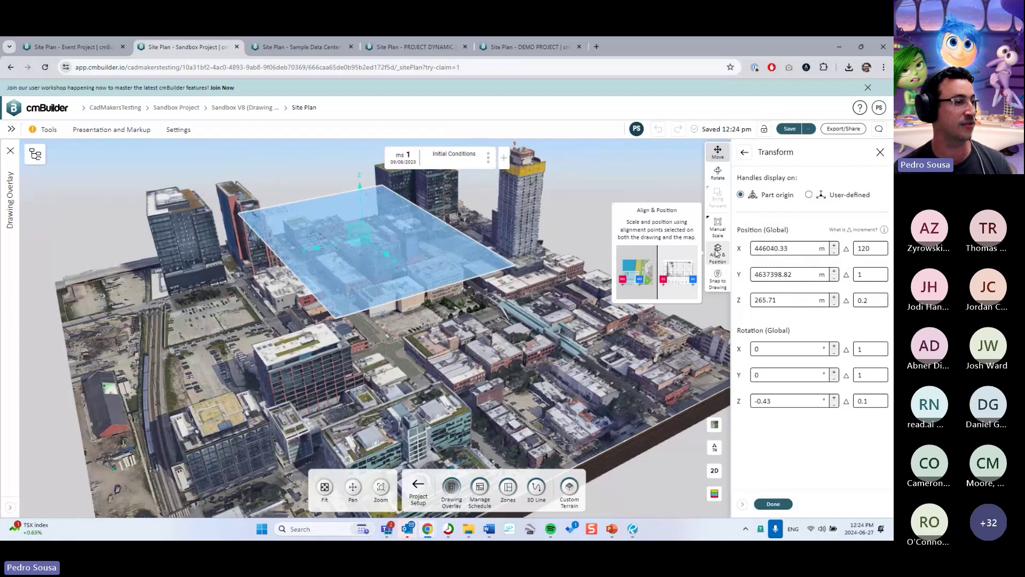
left_click(717, 253)
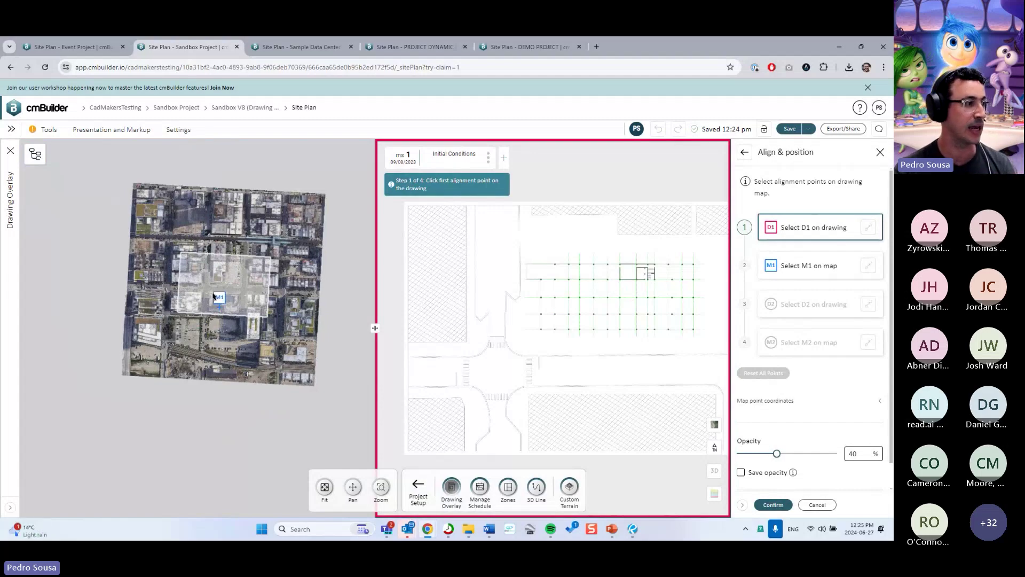
scroll(213, 296, "up", 2)
scroll(223, 287, "up", 5)
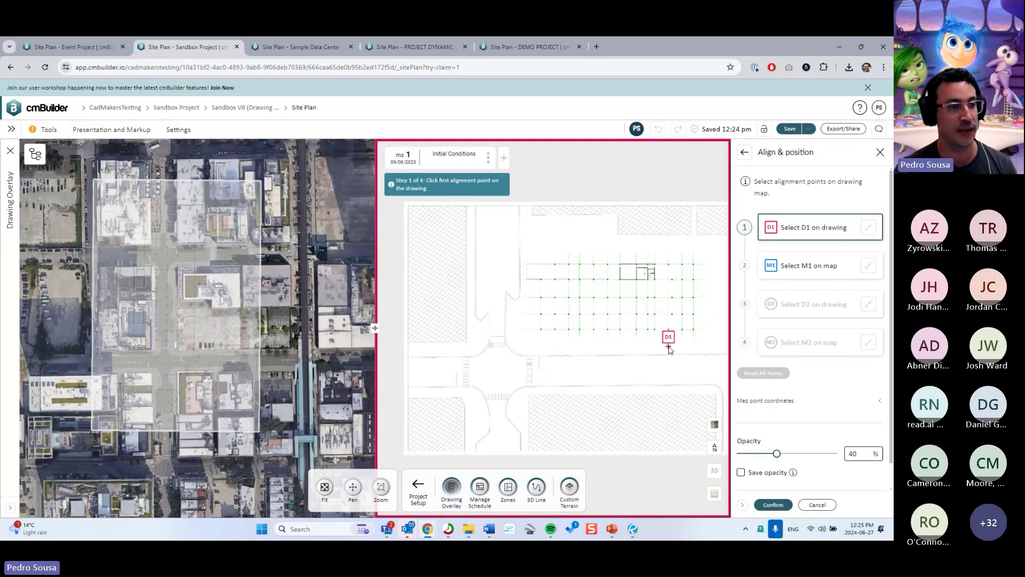
scroll(683, 354, "up", 3)
left_click_drag(683, 354, 513, 291)
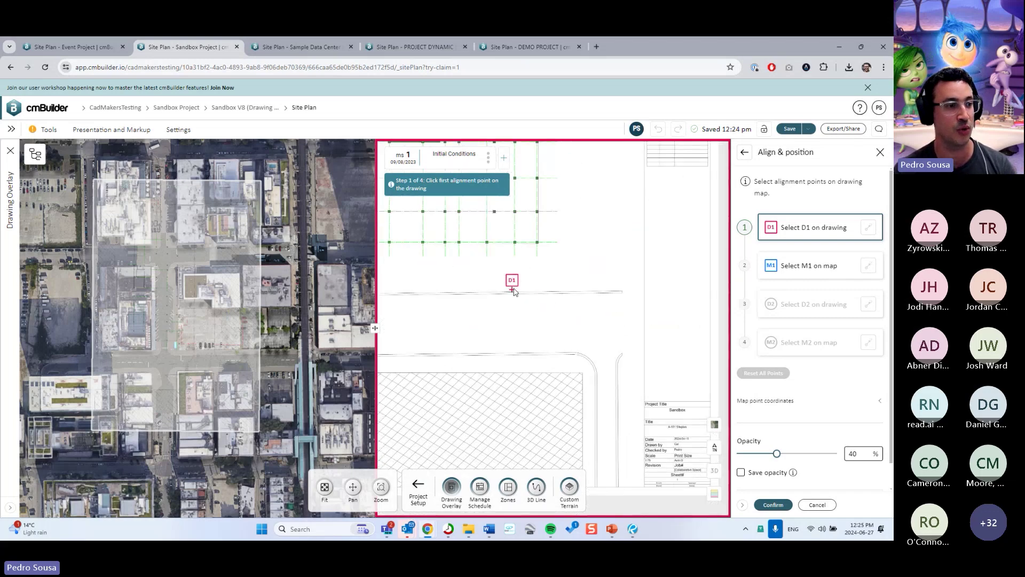
left_click_drag(777, 454, 737, 454)
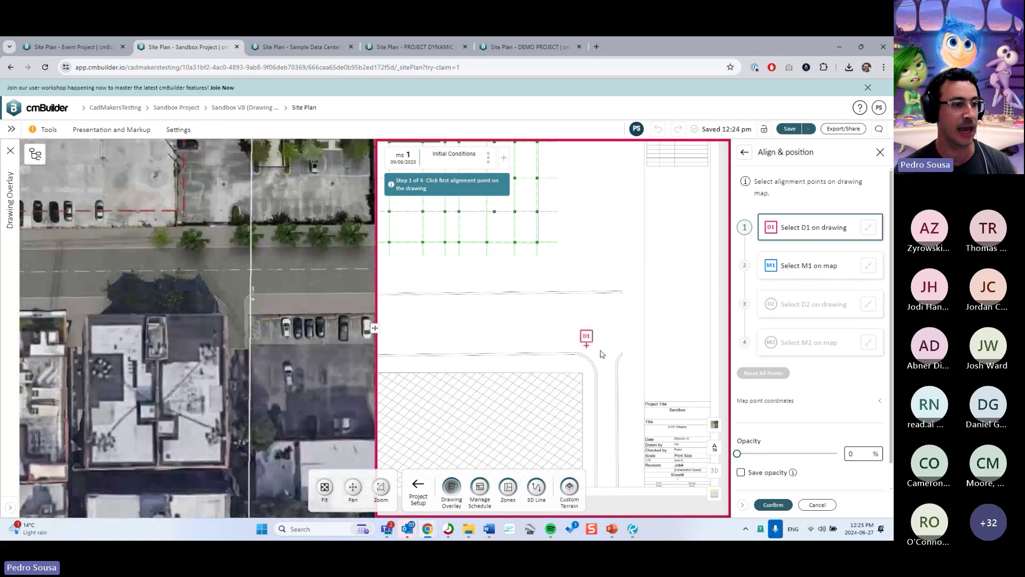
Place D1 on the drawing's curb end beside the title block and M1 on the matching map curb corner, then fine-tune D1.
left_click(557, 305)
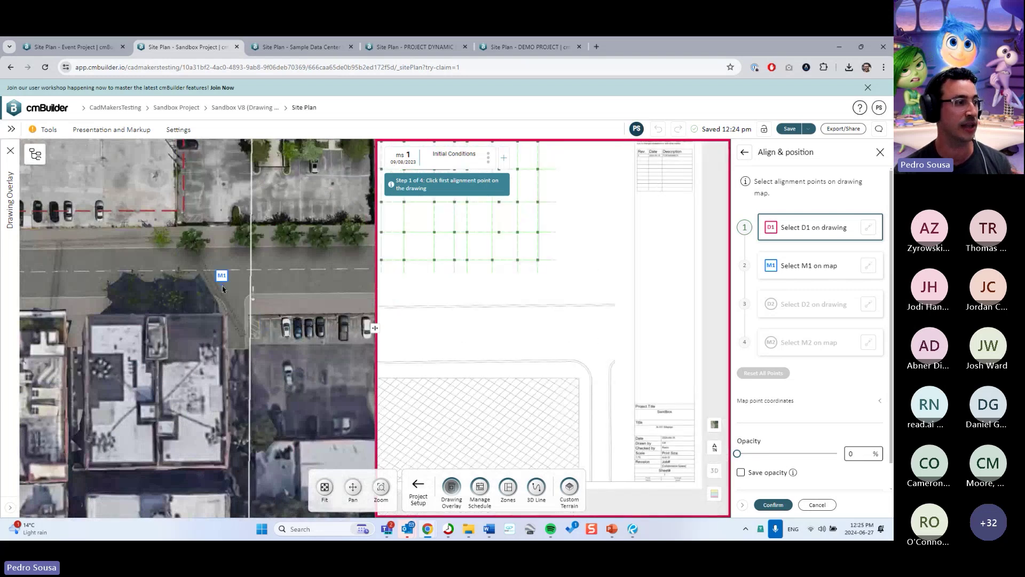
left_click(650, 367)
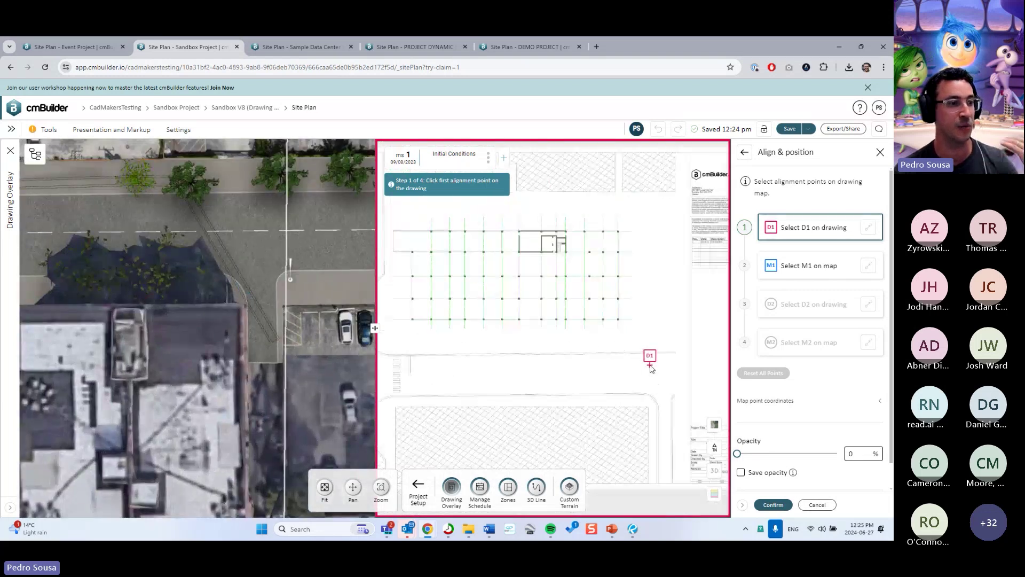
left_click(484, 332)
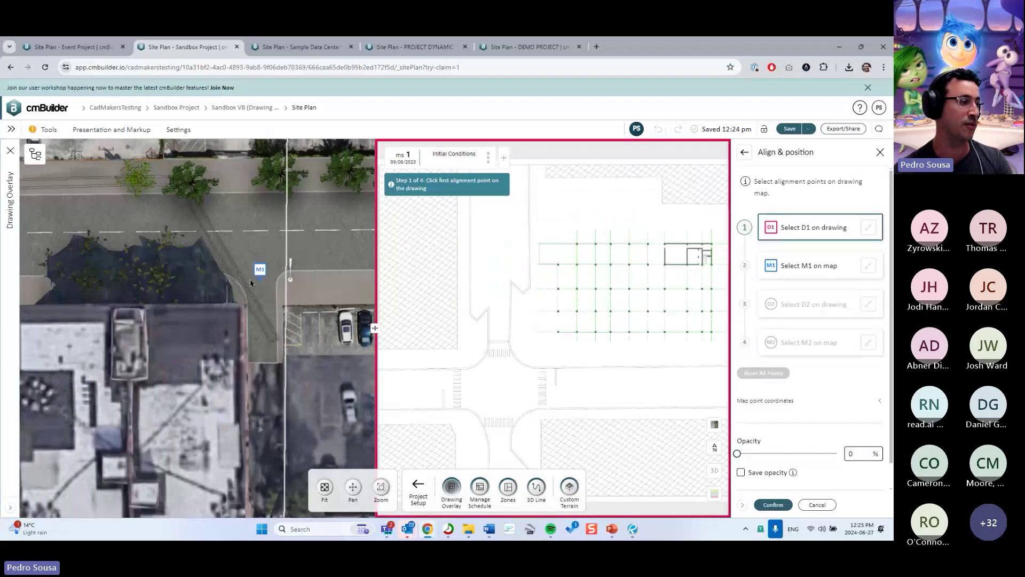
left_click(239, 289)
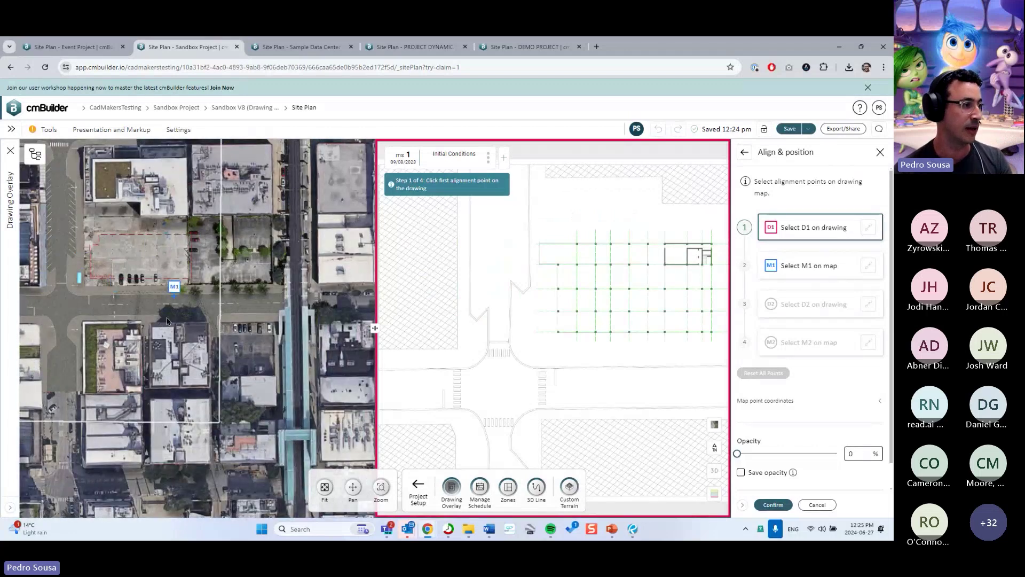
left_click(487, 380)
left_click(595, 407)
scroll(595, 407, "up", 3)
left_click(626, 384)
left_click(262, 331)
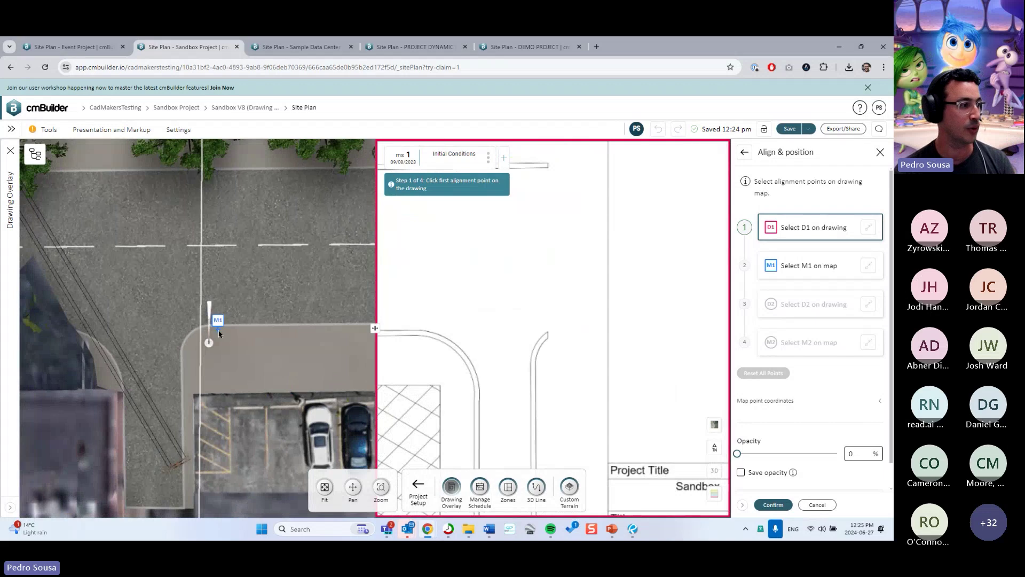
left_click(206, 336)
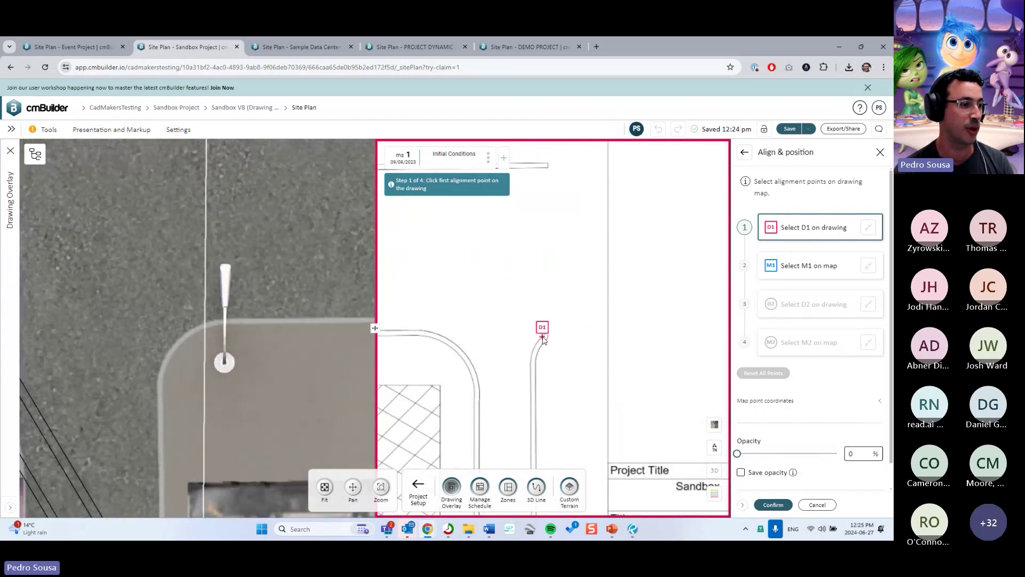
left_click(539, 337)
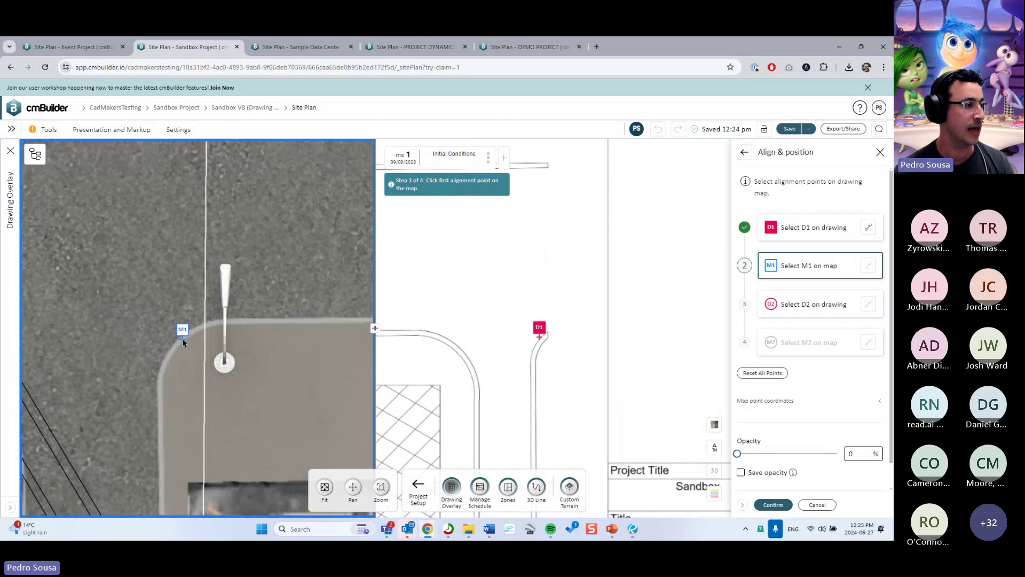
left_click(228, 341)
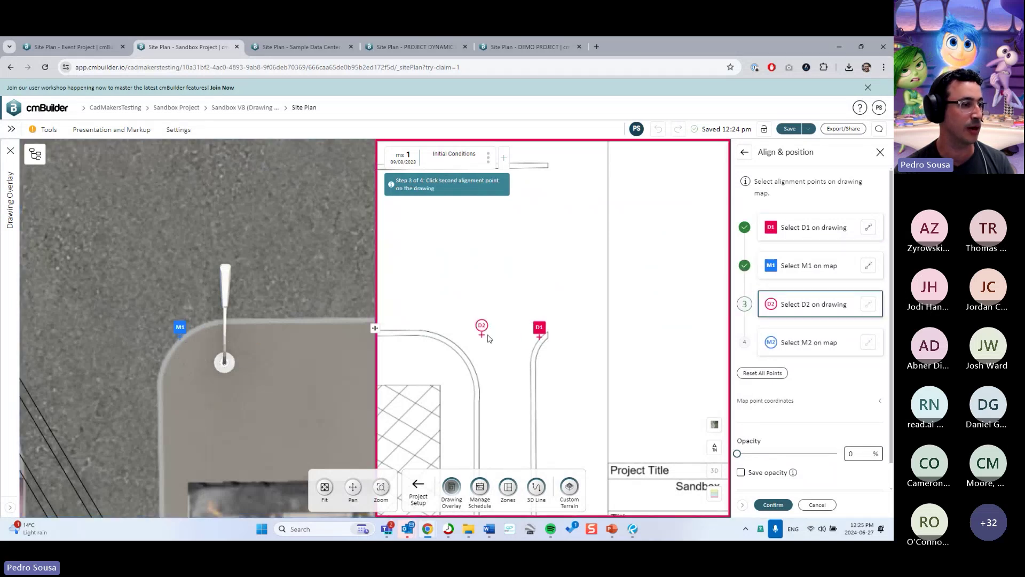
mouse_move(539, 336)
left_mouse_down()
mouse_move(550, 331)
mouse_move(526, 319)
mouse_move(499, 324)
mouse_move(546, 334)
left_mouse_up()
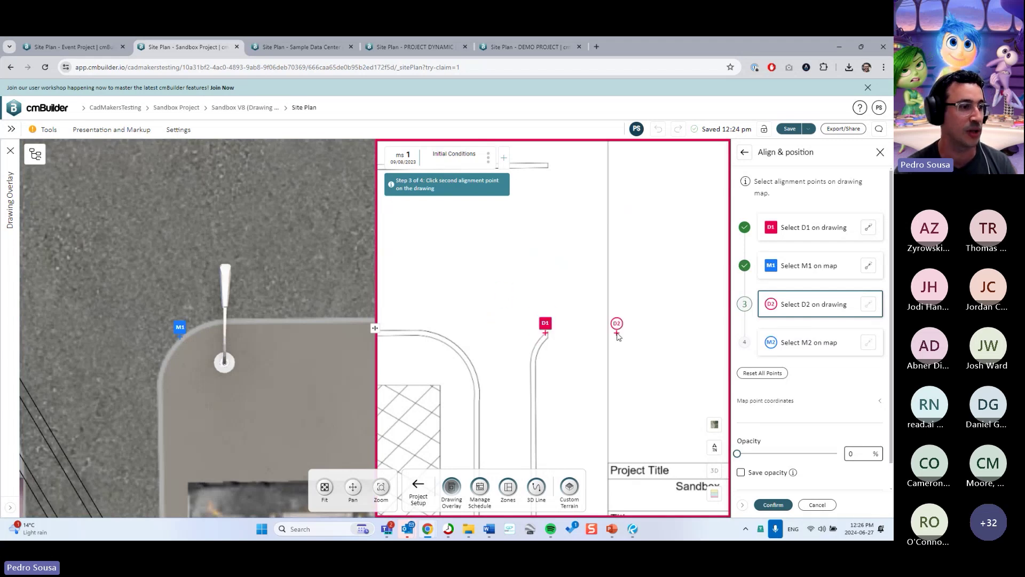
left_click_drag(546, 333, 543, 334)
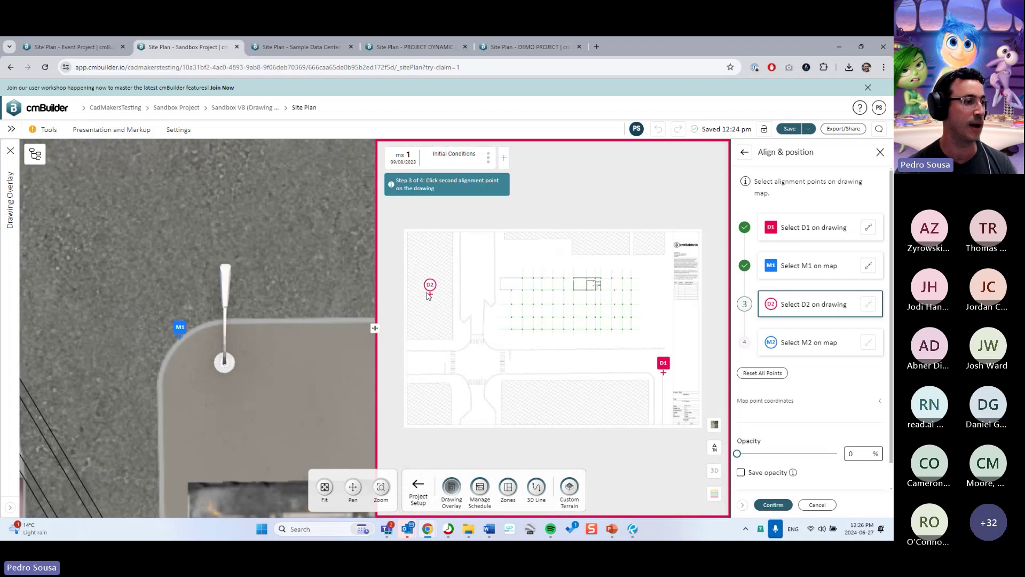
Place D2 on the upper tip of the drawing's zigzag curb above the crosswalk and M2 on the same tip on the map.
scroll(427, 276, "up", 5)
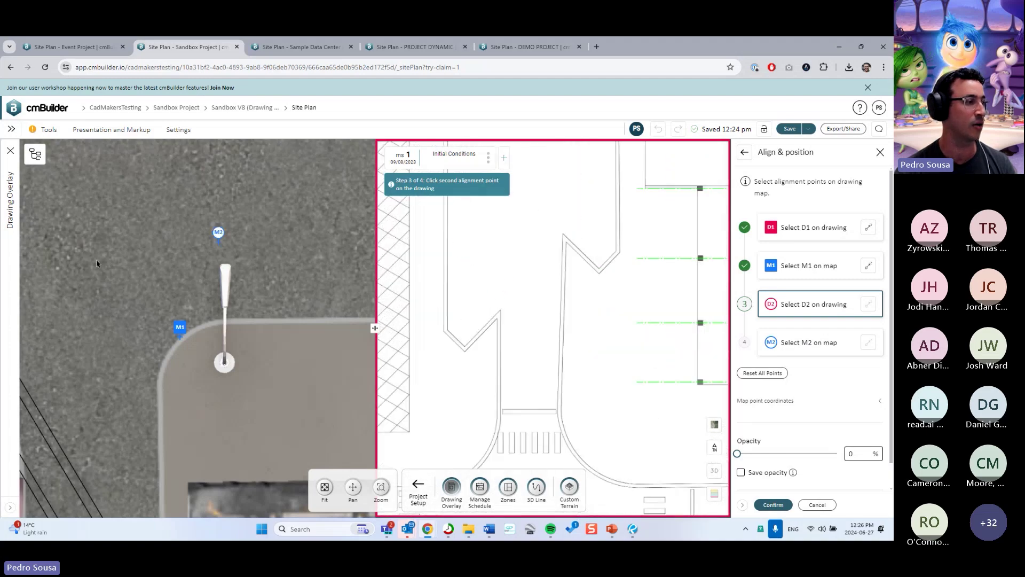
scroll(230, 336, "down", 3)
scroll(243, 367, "up", 5)
scroll(243, 367, "up", 5)
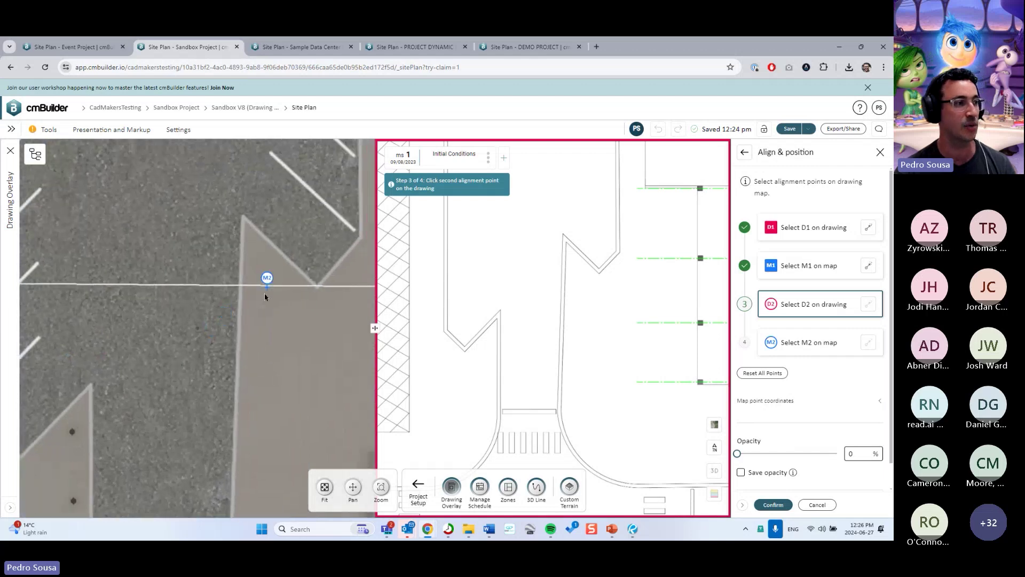
scroll(558, 224, "up", 2)
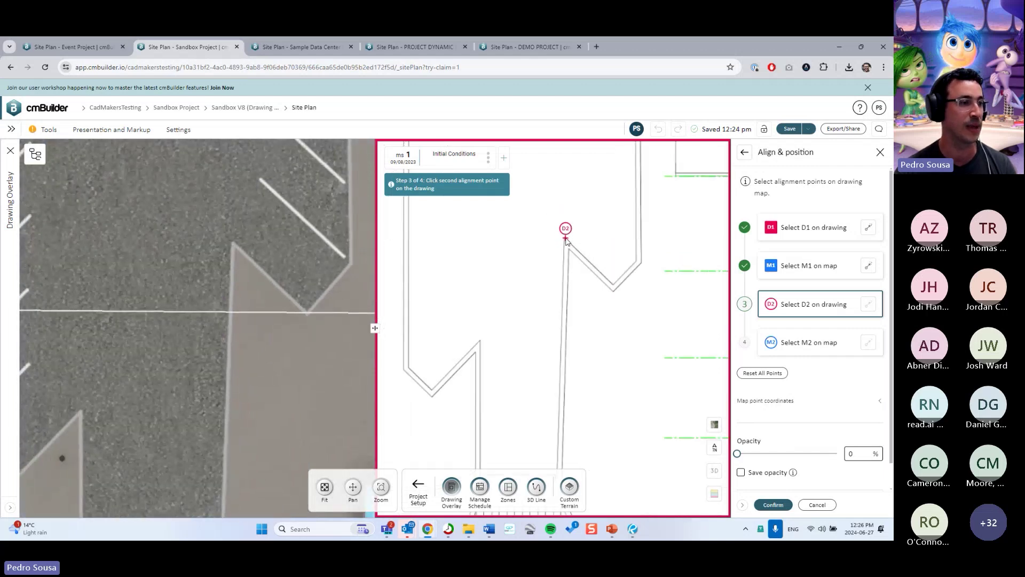
left_click(564, 237)
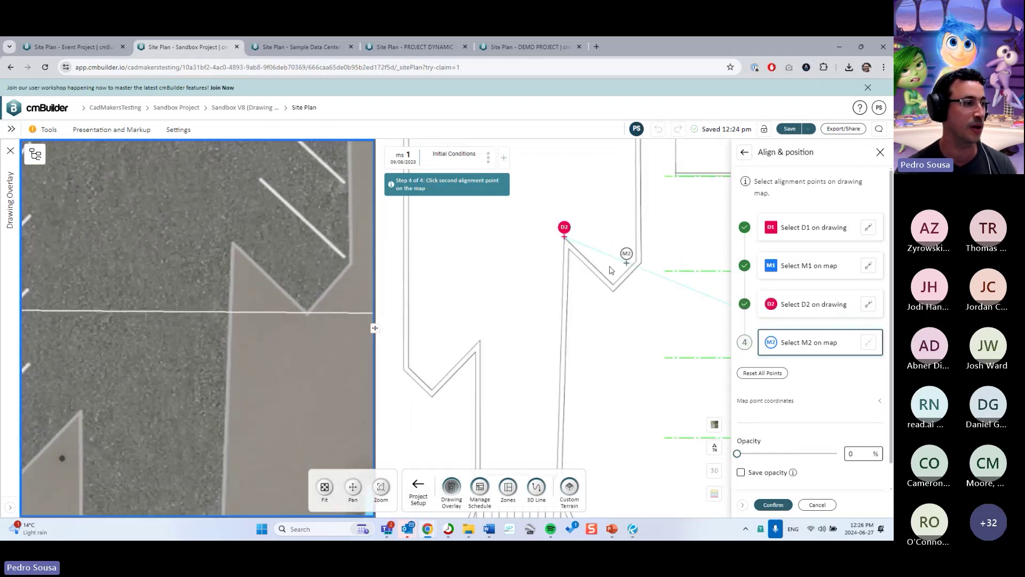
left_click(232, 241)
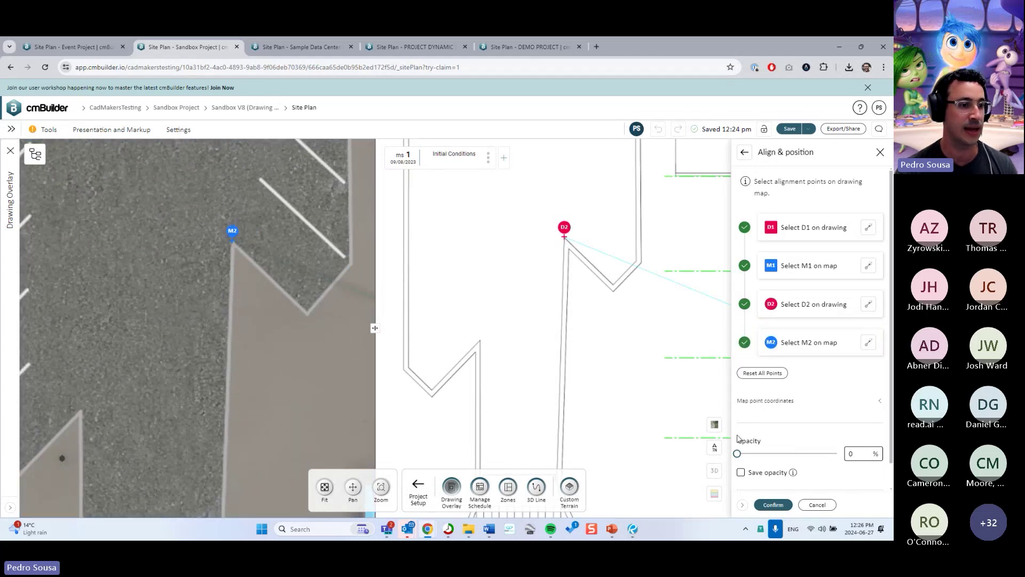
Raise the site plan overlay's opacity to 23% and fine-tune M2 on the tip of the zigzag curb on the map.
left_click_drag(737, 453, 760, 457)
scroll(190, 343, "down", 3)
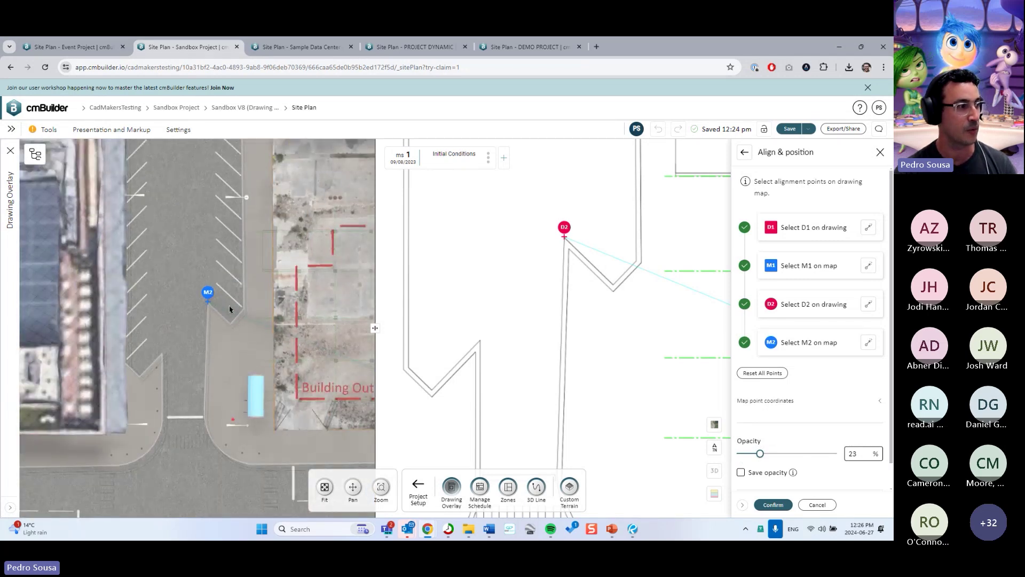
scroll(268, 290, "up", 3)
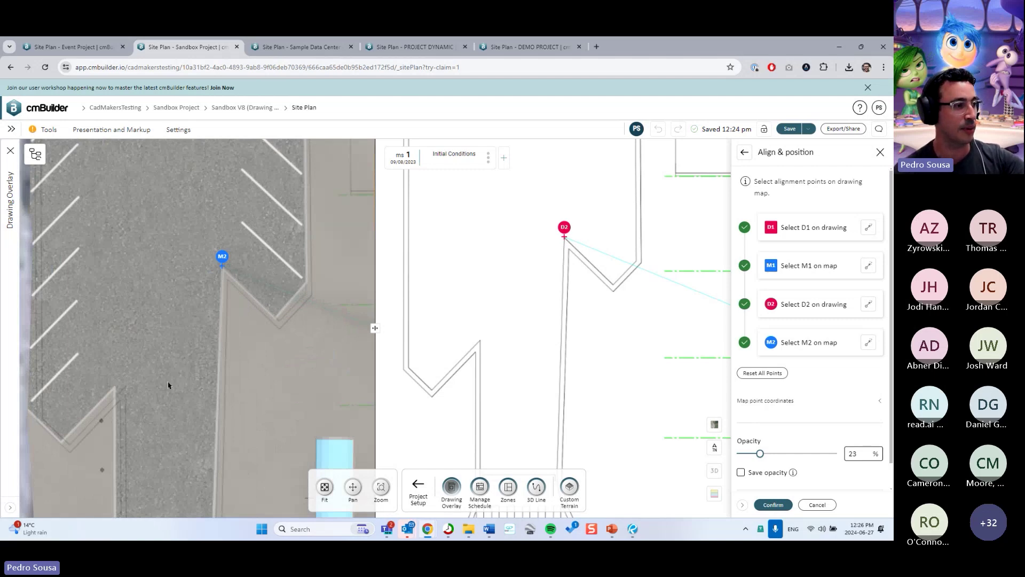
left_click_drag(222, 266, 217, 262)
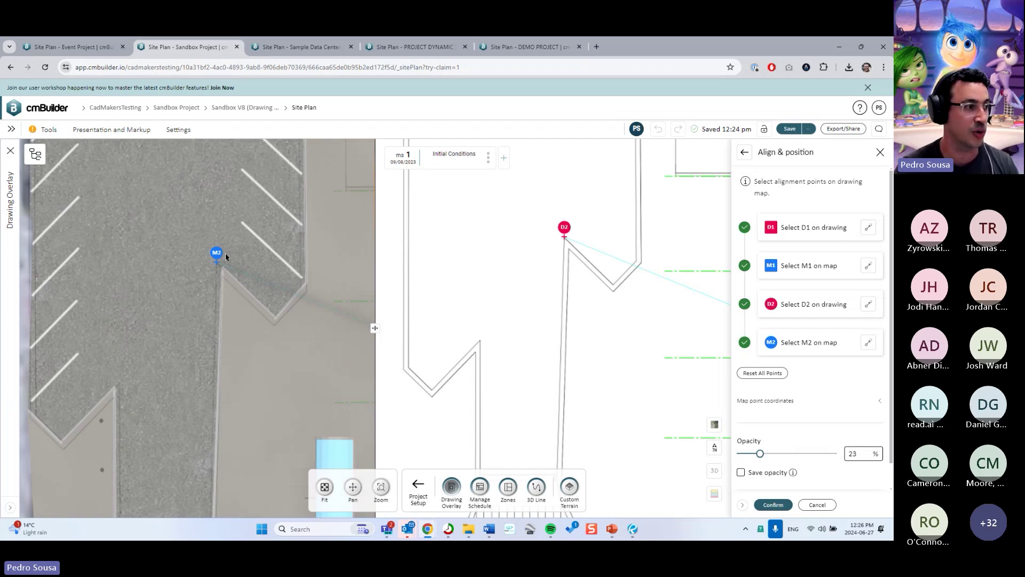
left_click_drag(218, 261, 217, 262)
scroll(181, 282, "down", 4)
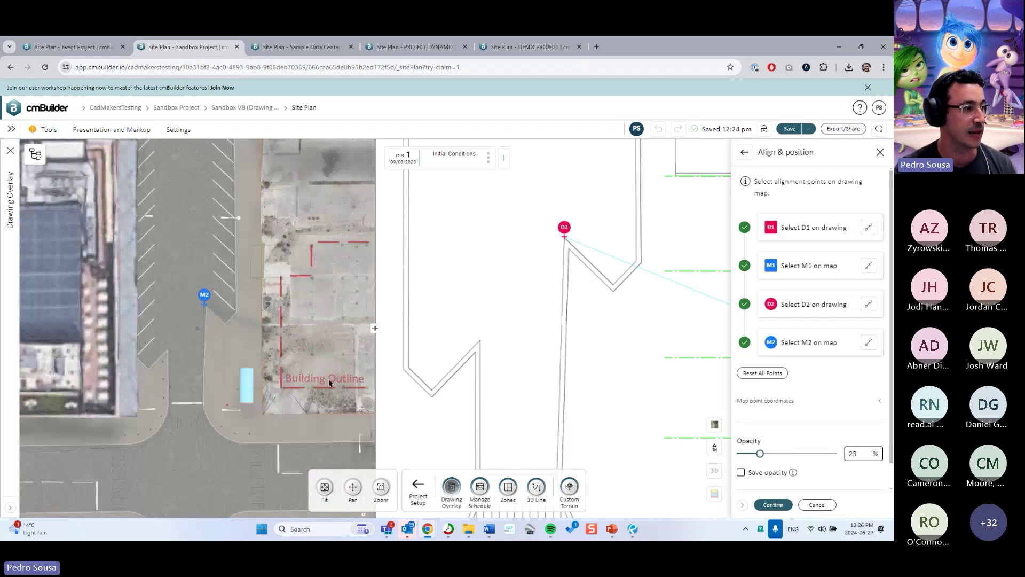
Fine-tune M1 on the map's curb corner and compare the M1 and M2 placement with D1 and D2 on the drawing.
scroll(267, 342, "up", 4)
scroll(252, 349, "up", 5)
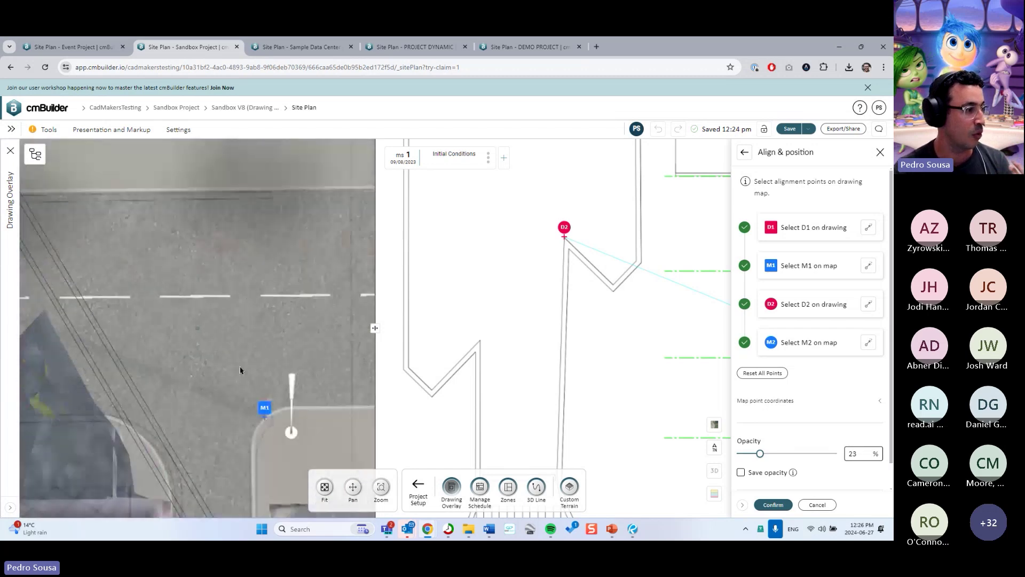
left_click_drag(263, 386, 261, 379)
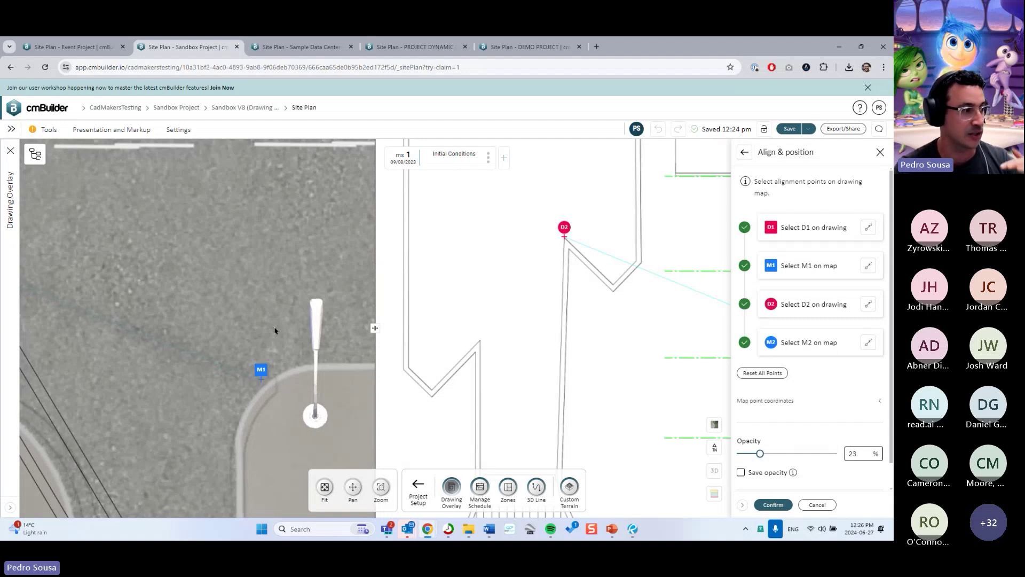
scroll(580, 311, "down", 3)
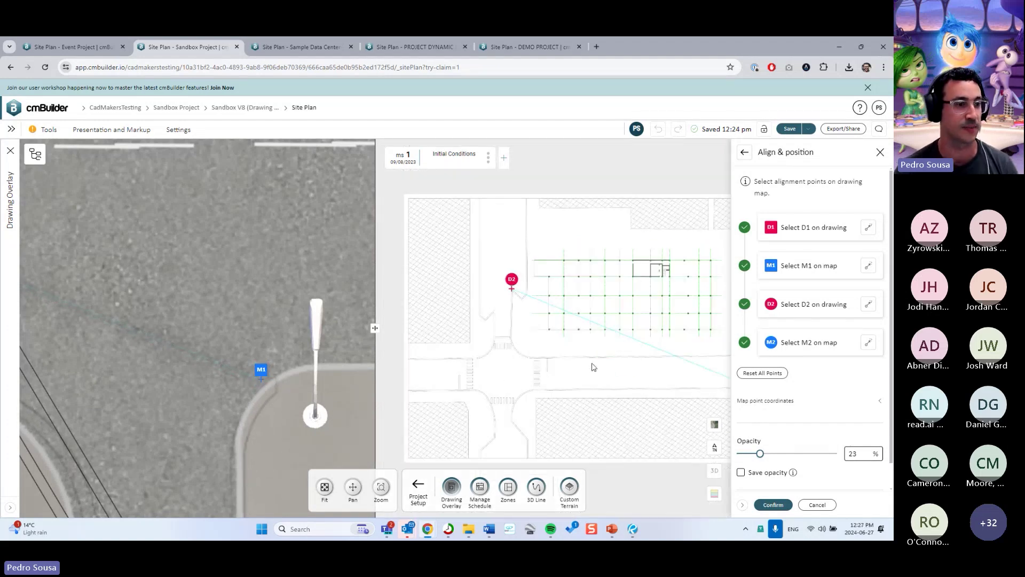
scroll(256, 336, "down", 5)
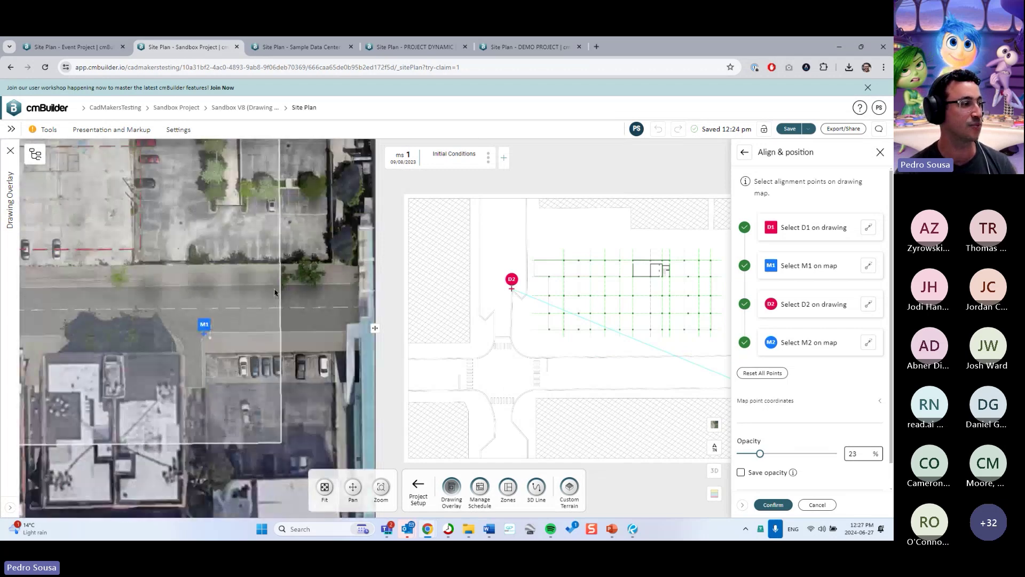
scroll(102, 245, "up", 3)
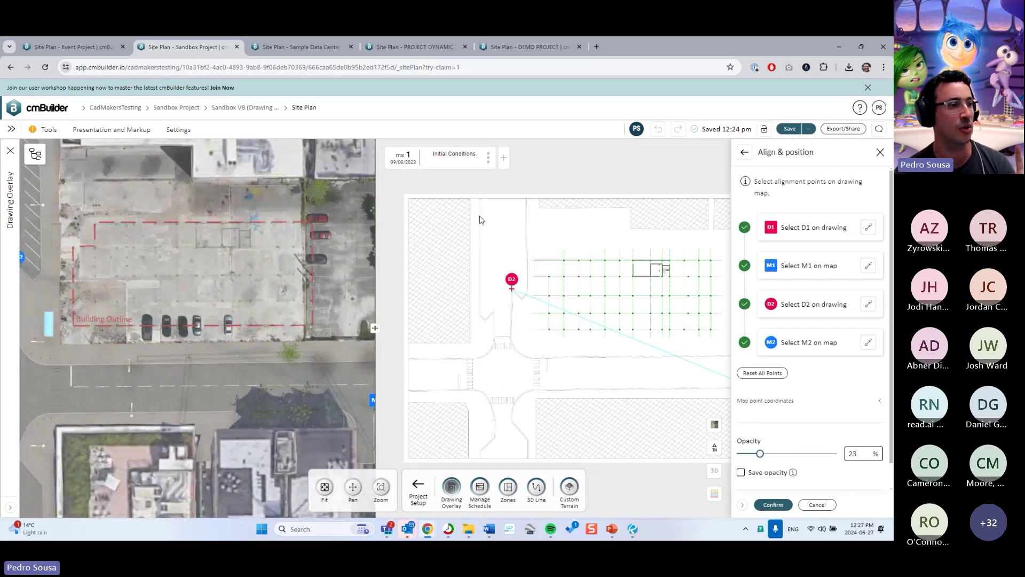
scroll(617, 390, "down", 2)
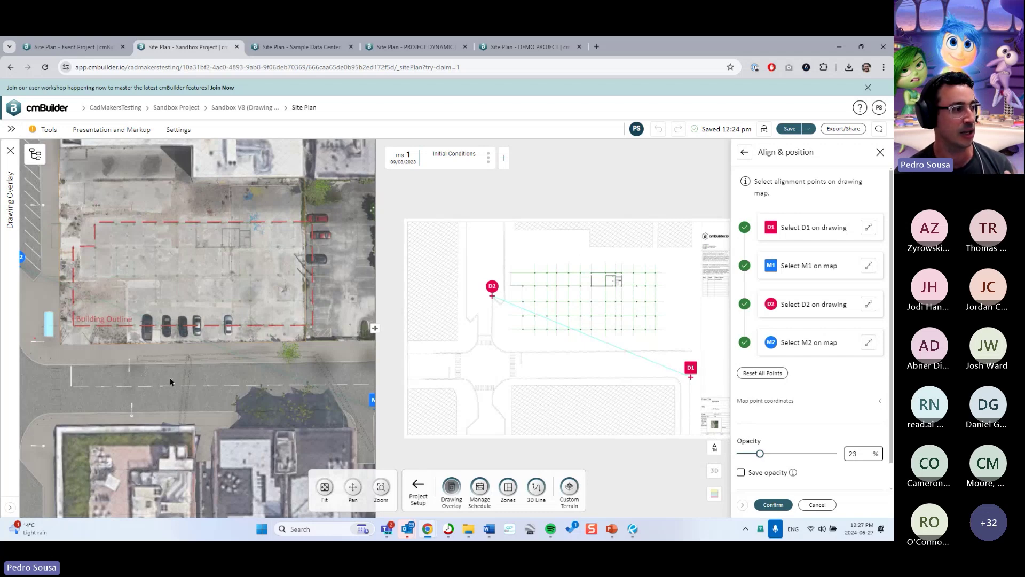
scroll(249, 315, "down", 3)
scroll(249, 315, "up", 2)
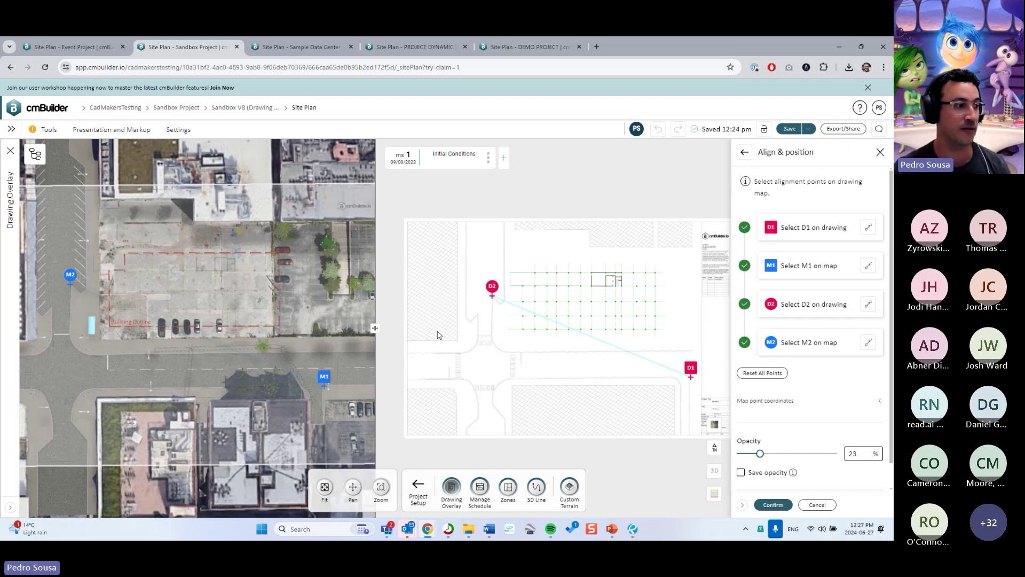
Switch to the Event Project site plan and compare its map view with its satellite view around NE Clackamas St and NE 7th Ave.
left_click(83, 46)
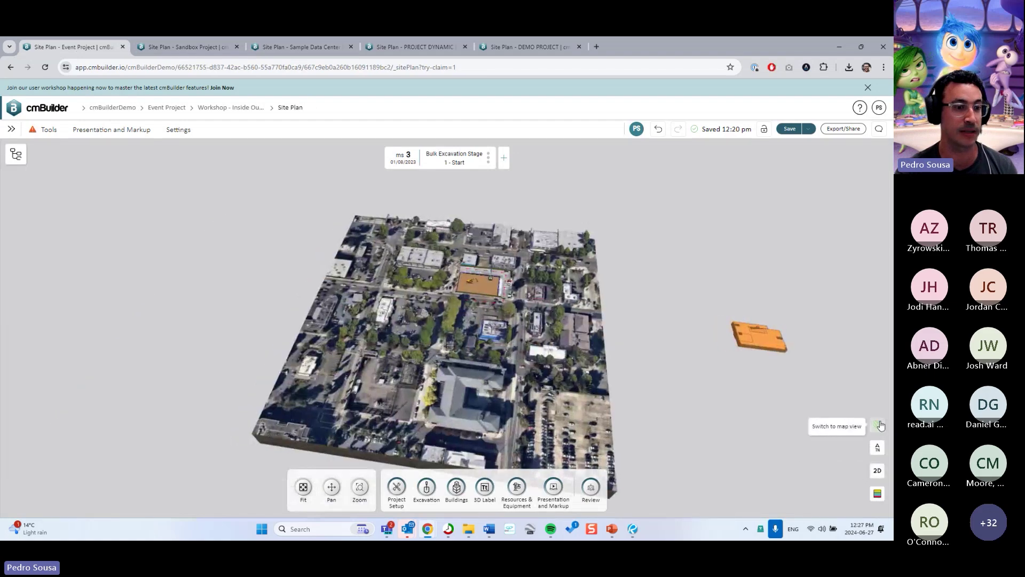
left_click(878, 425)
scroll(515, 354, "up", 5)
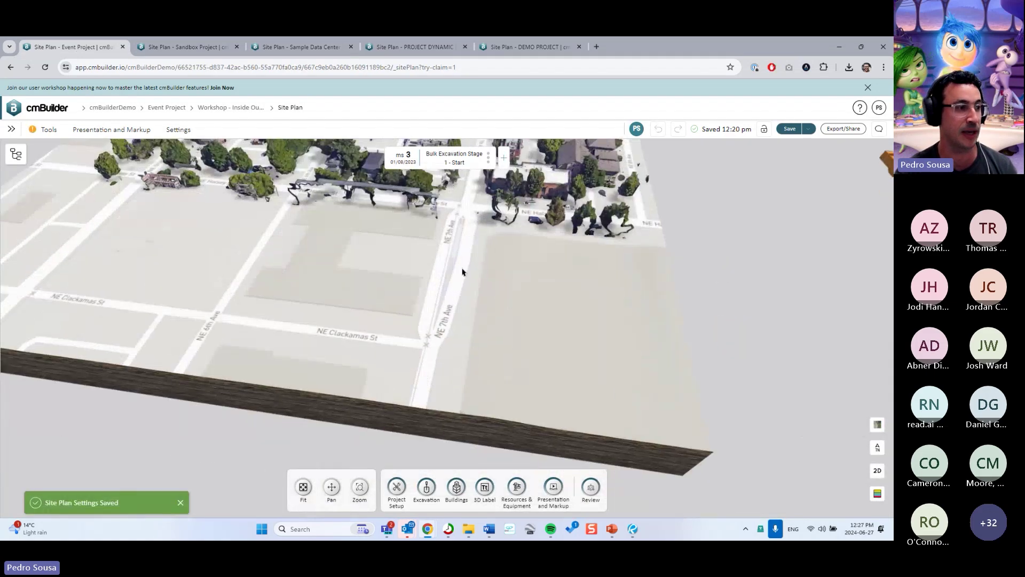
middle_click_drag(454, 286, 494, 275)
middle_click_drag(493, 332, 483, 304)
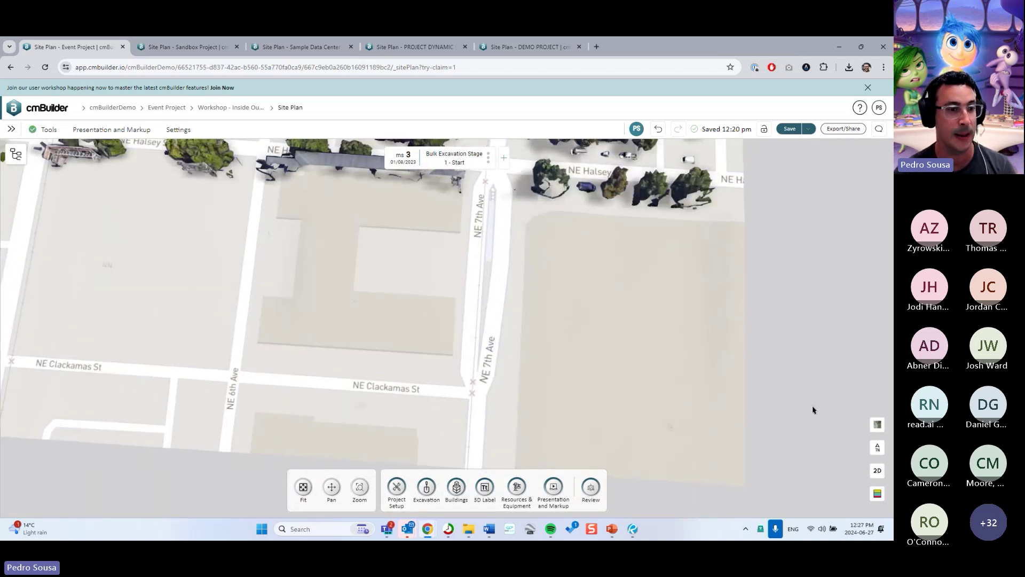
left_click(878, 425)
left_click(878, 426)
scroll(494, 412, "up", 10)
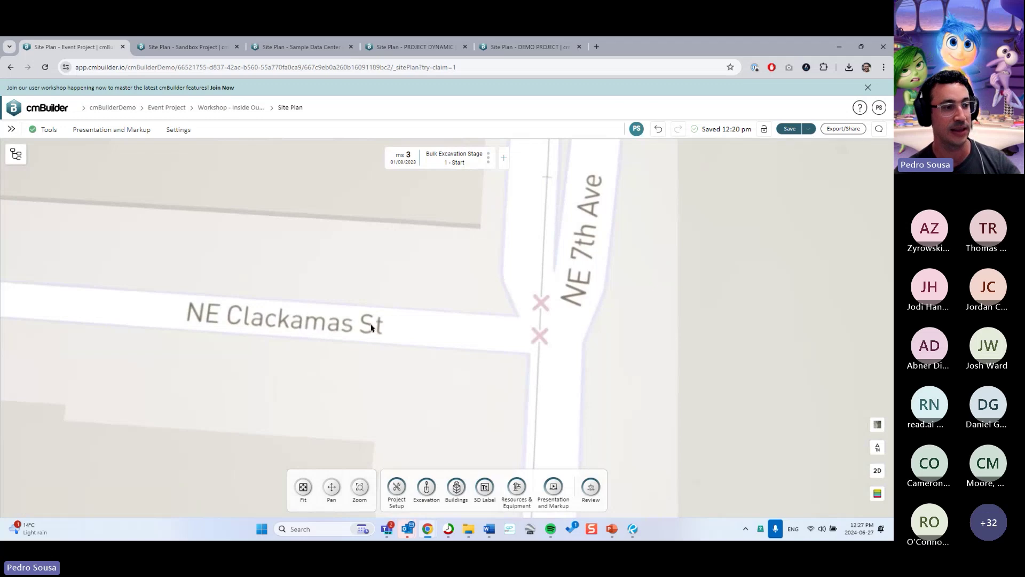
scroll(439, 339, "down", 5)
scroll(419, 327, "up", 4)
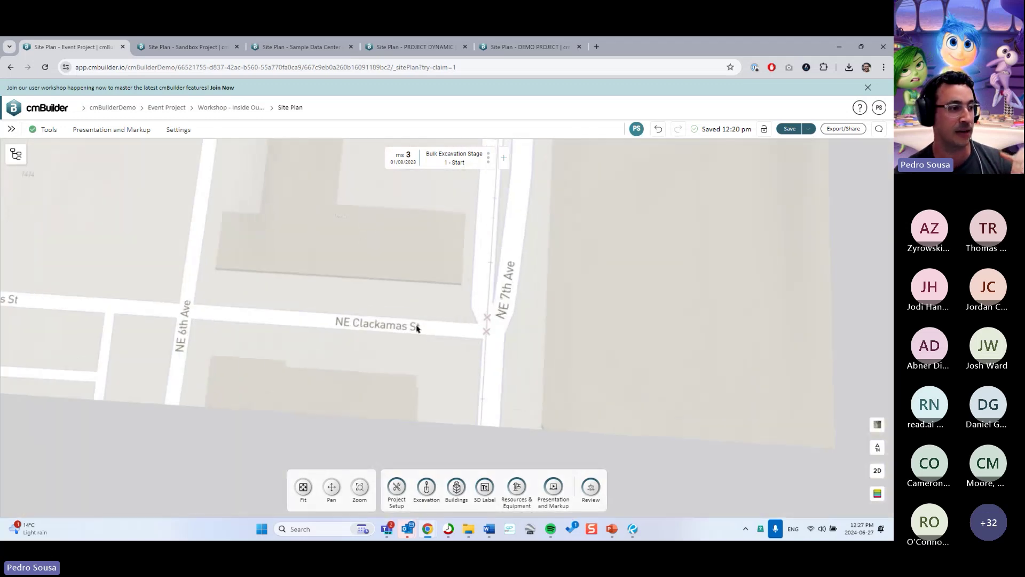
left_click(877, 425)
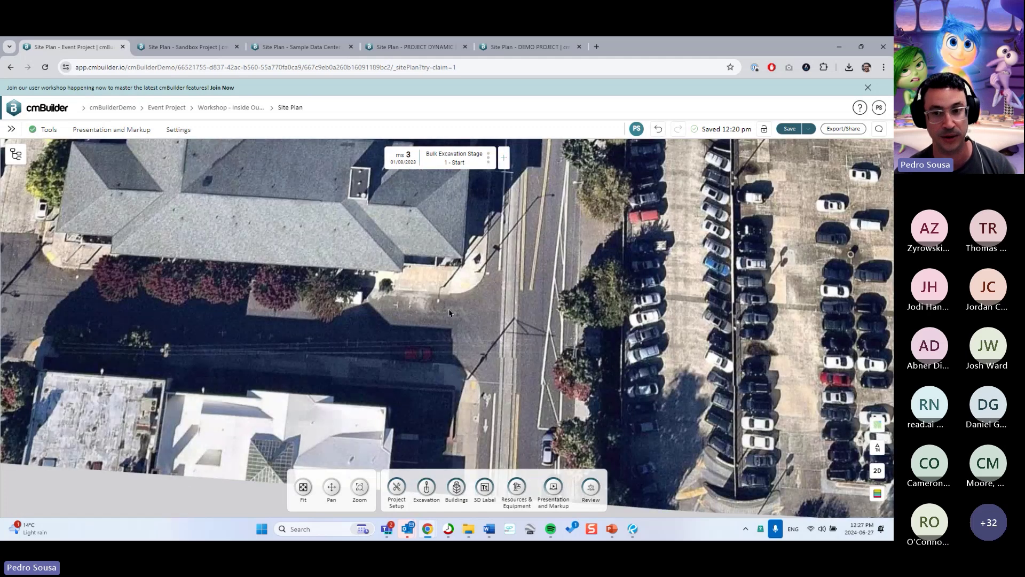
Return to the Sandbox Project site plan and expand the map point coordinates of the overlay's alignment.
left_click(184, 47)
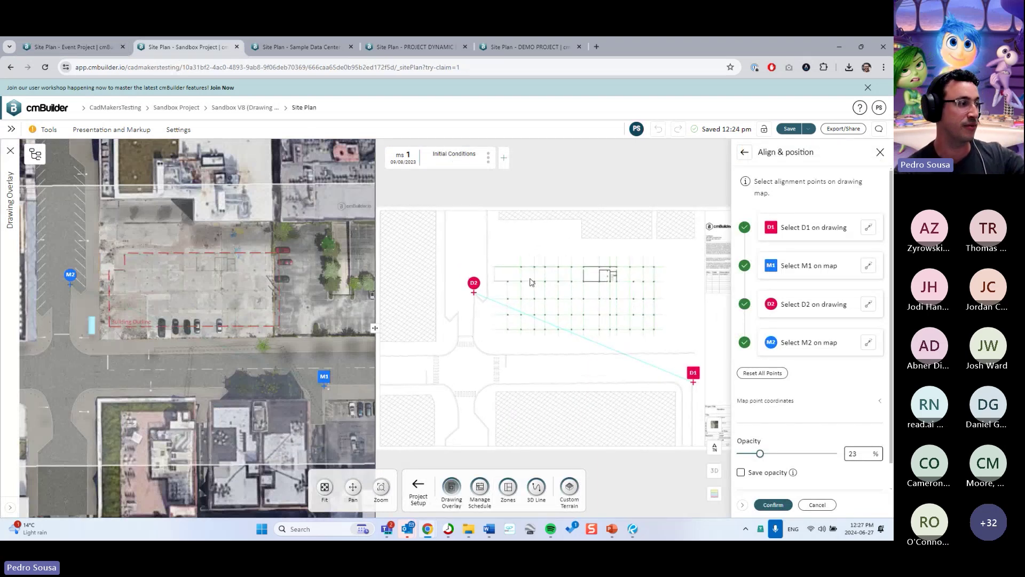
scroll(129, 218, "down", 3)
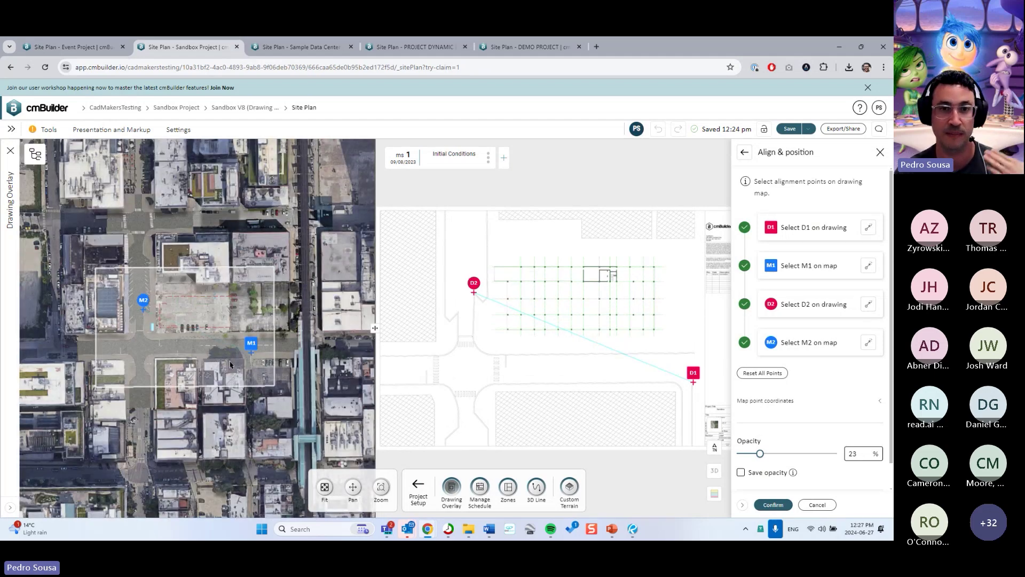
scroll(289, 339, "up", 1)
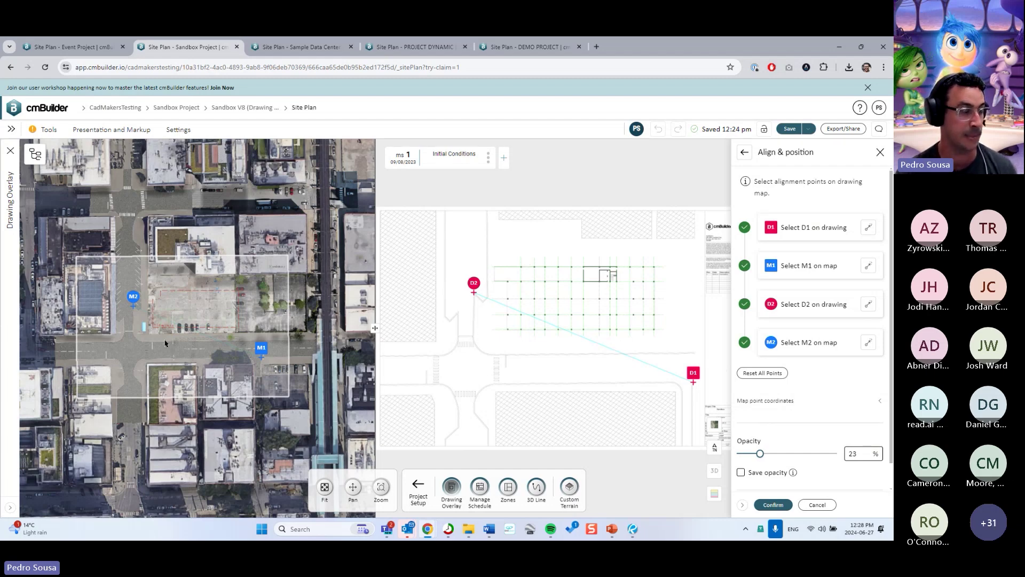
left_click(759, 404)
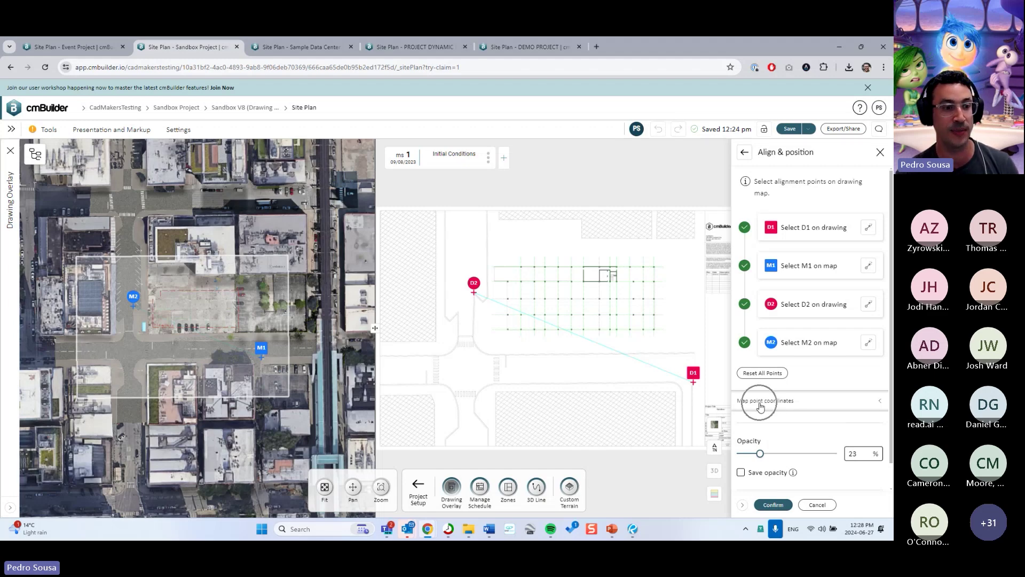
left_click(760, 405)
left_click(764, 403)
scroll(768, 401, "down", 2)
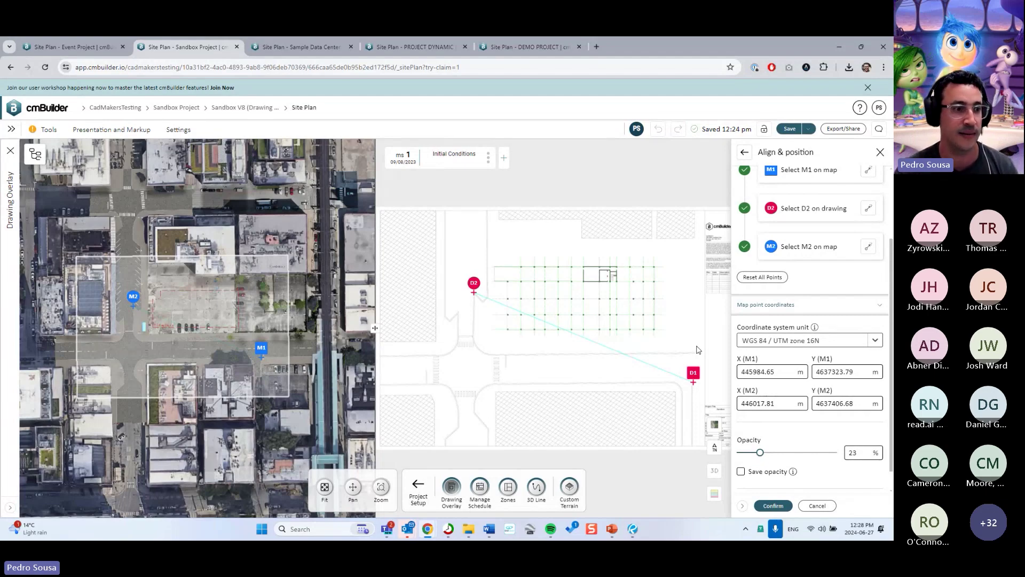
Examine the X and Y coordinates of M1 and the coordinate system choices, keeping WGS 84 / UTM zone 16N.
left_click(762, 374)
double_click(762, 373)
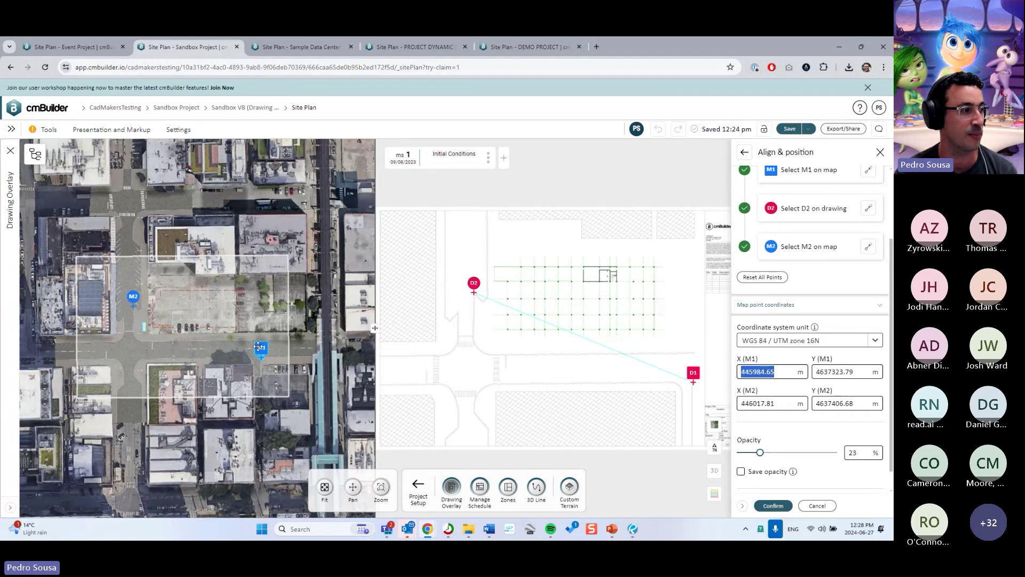
double_click(838, 373)
double_click(758, 373)
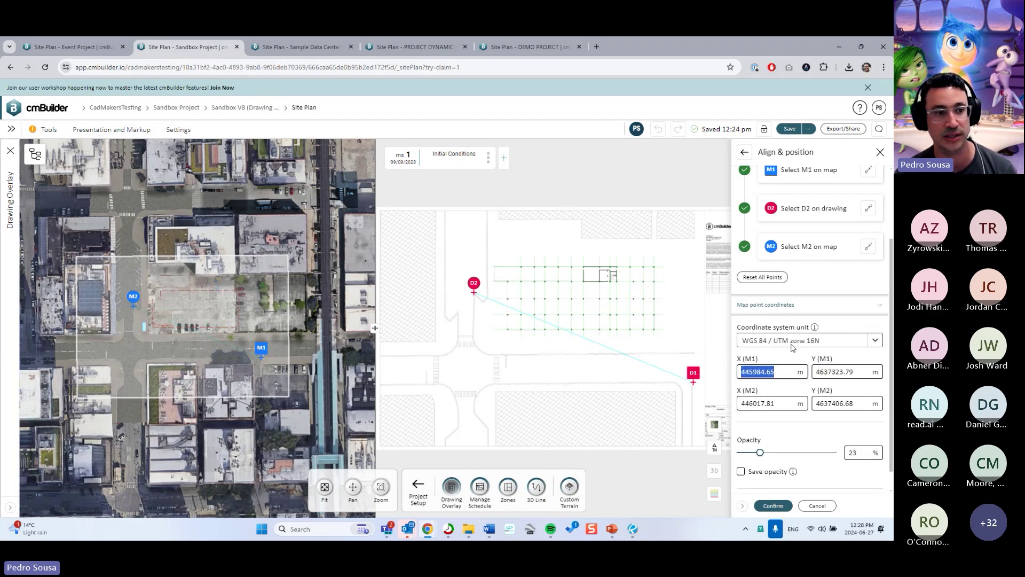
left_click(857, 371)
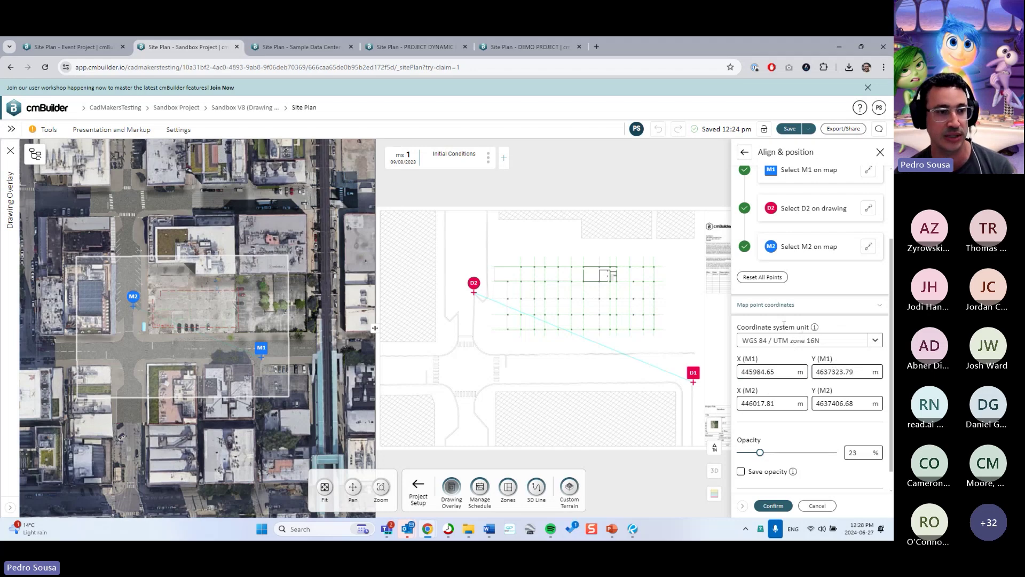
left_click(784, 341)
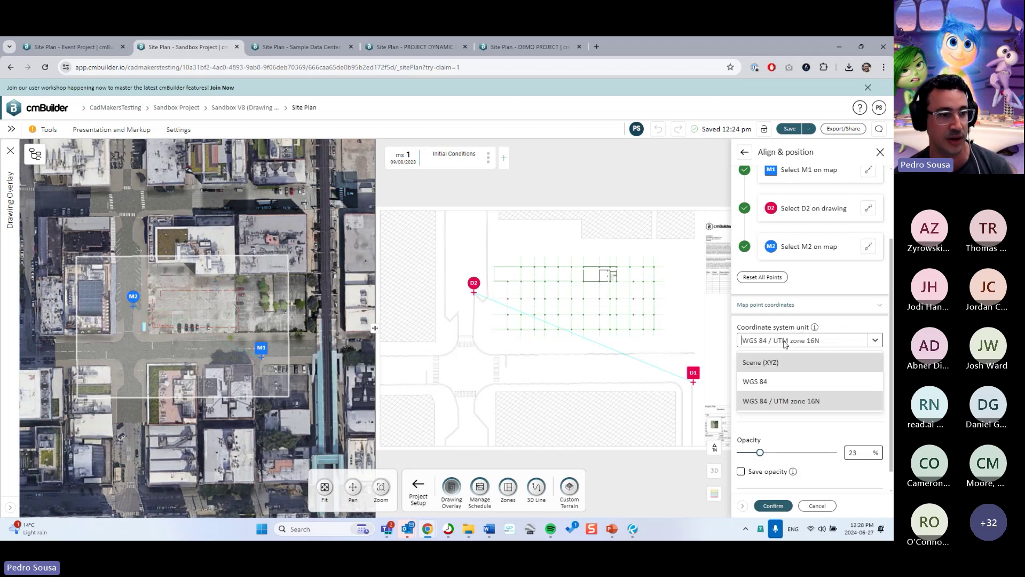
left_click(775, 395)
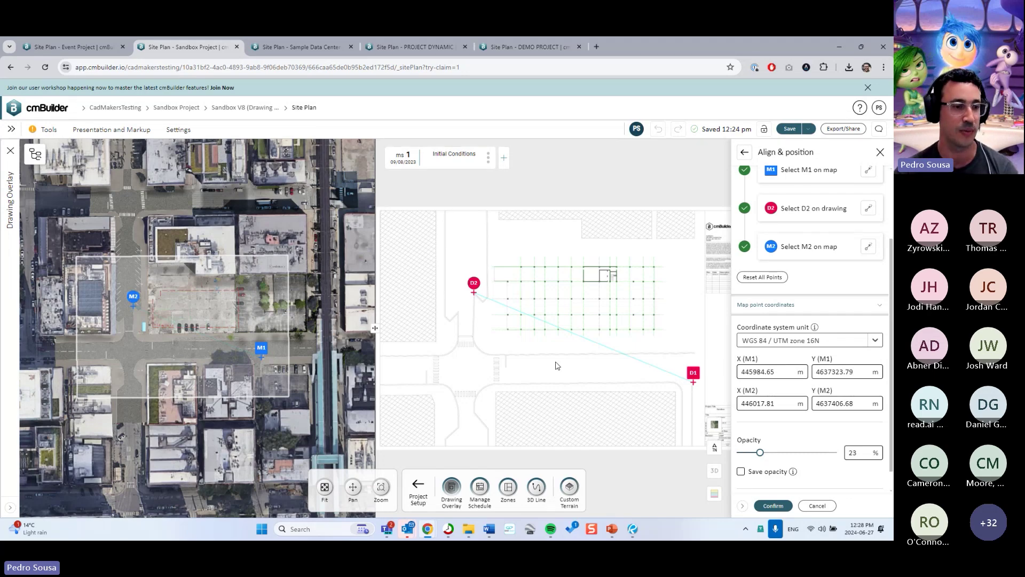
Examine the alignment points and grid on the drawing, and bring up the Lock scale option.
scroll(691, 331, "up", 3)
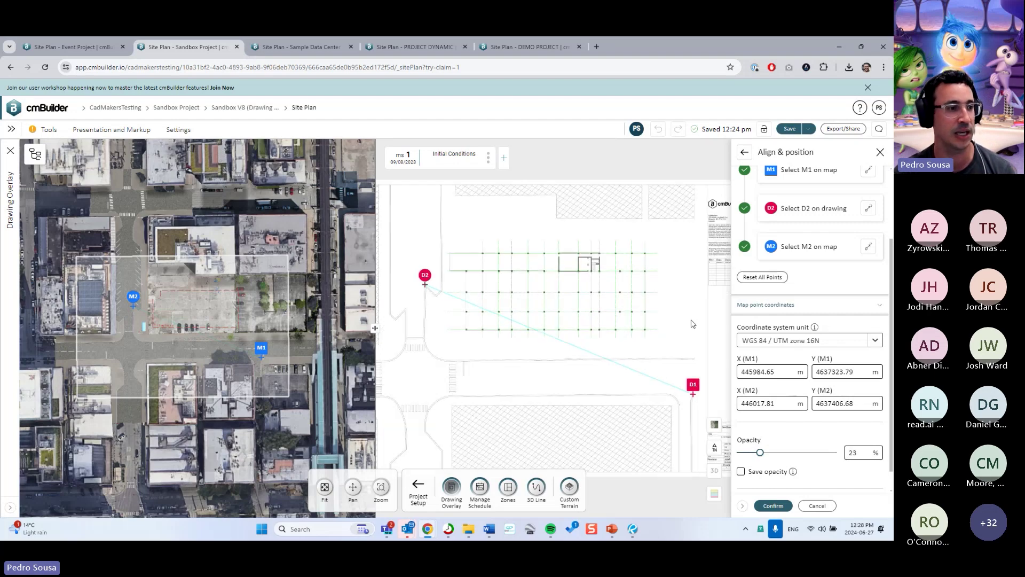
scroll(654, 320, "down", 1)
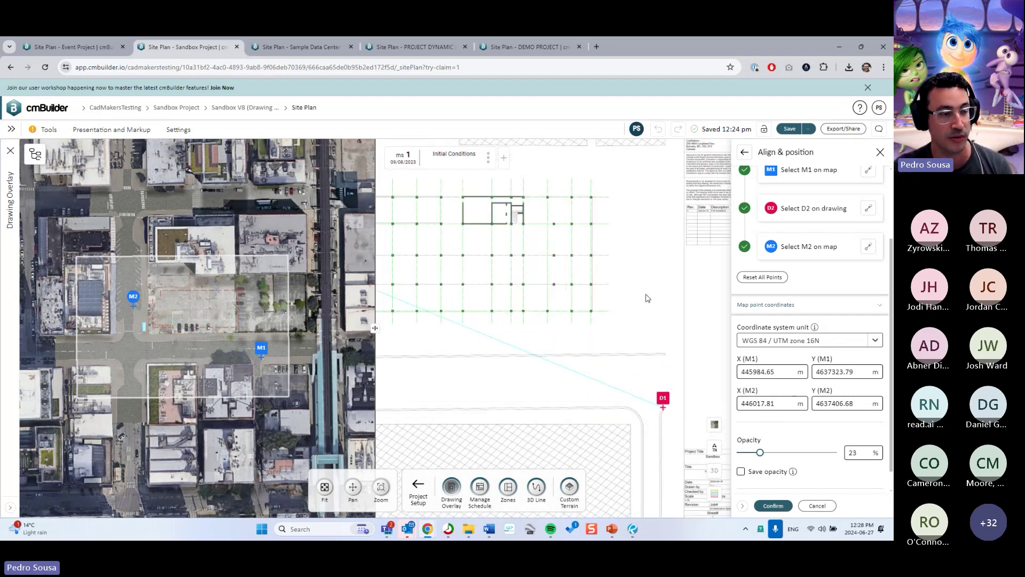
scroll(665, 279, "up", 4)
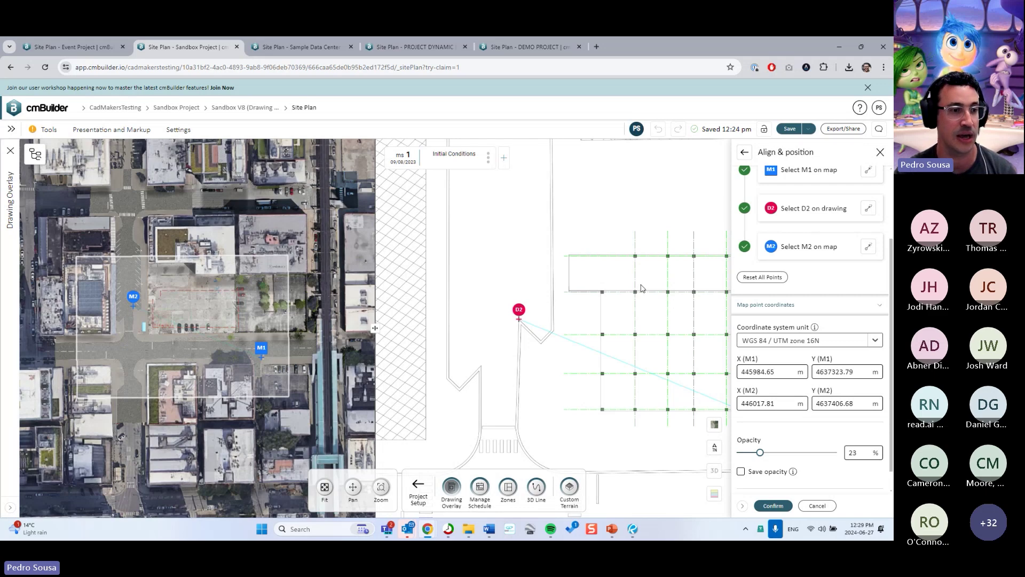
scroll(671, 294, "down", 1)
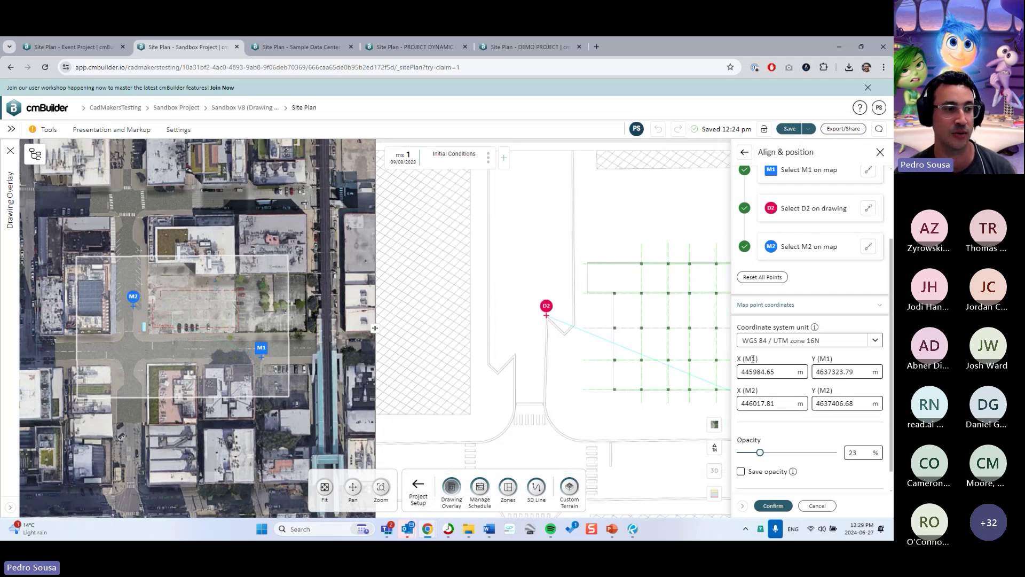
scroll(647, 292, "down", 2)
left_click_drag(623, 279, 534, 250)
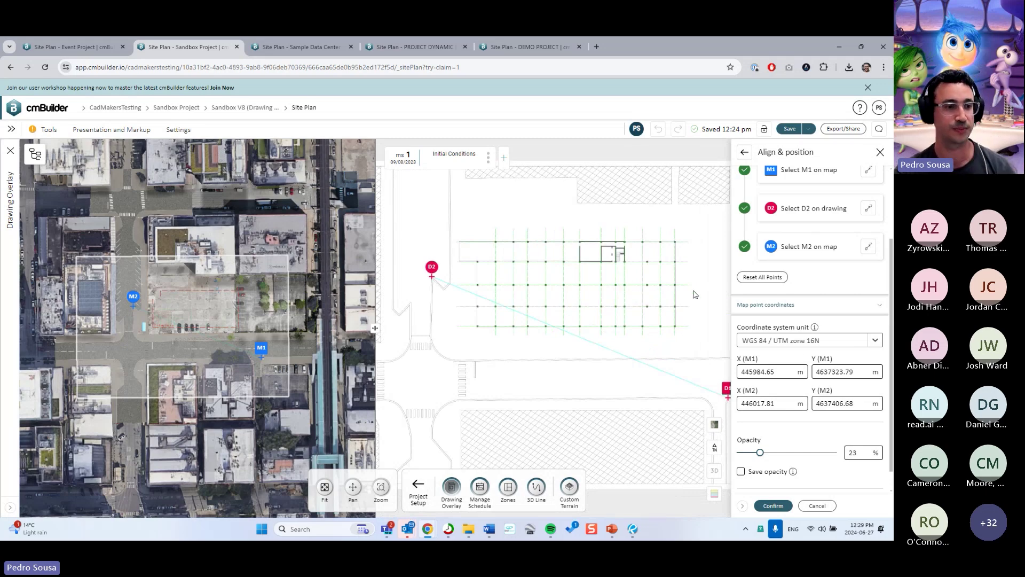
scroll(803, 347, "down", 2)
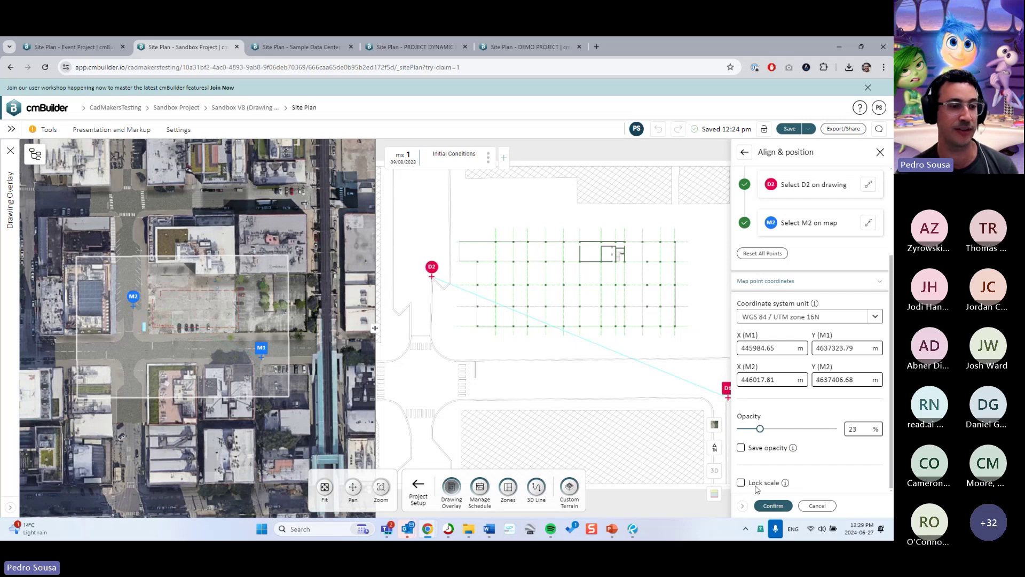
key("ctrl")
key("ctrl")
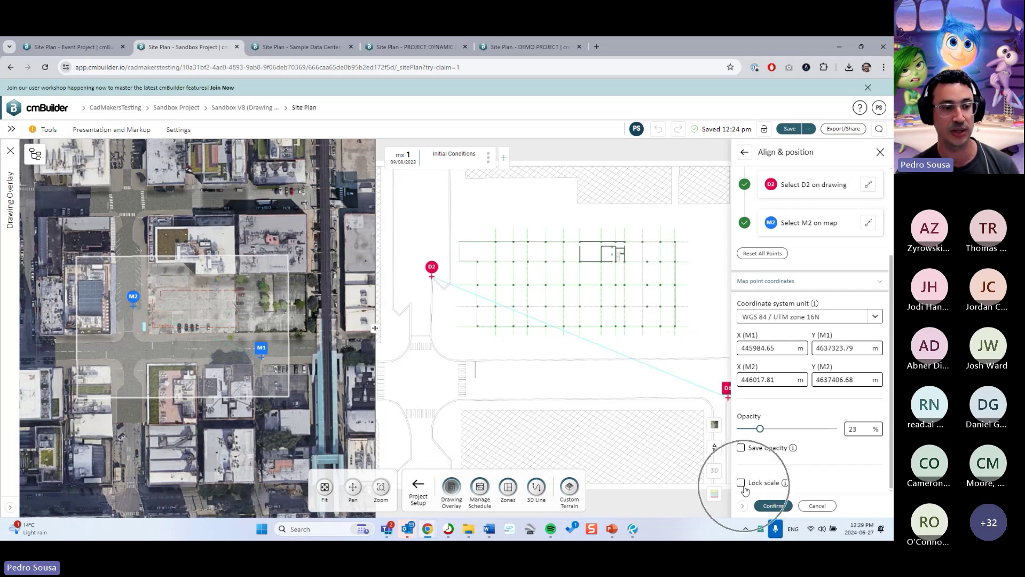
key("ctrl")
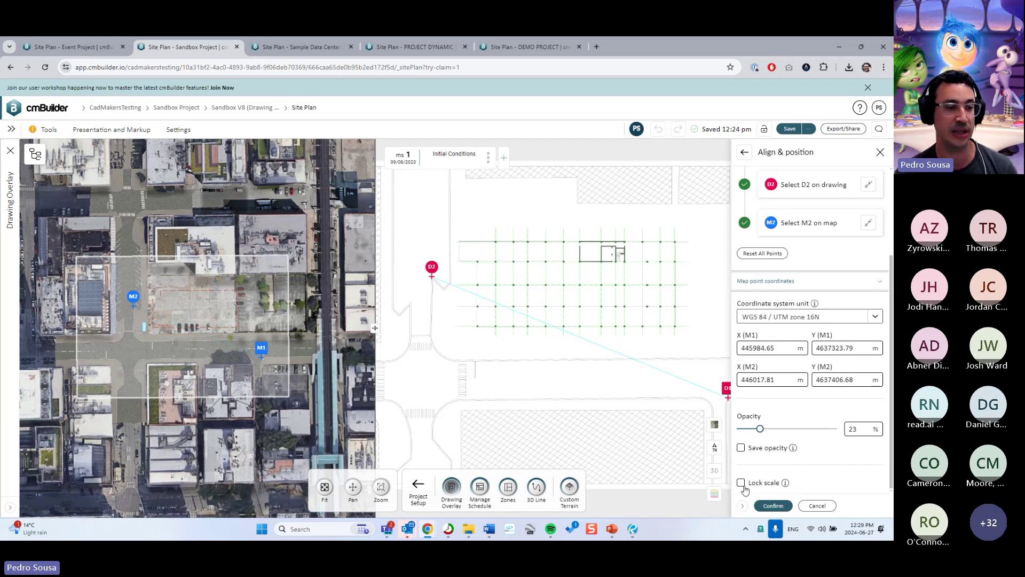
Confirm the point-based alignment of the A101 site plan overlay.
left_click(773, 506)
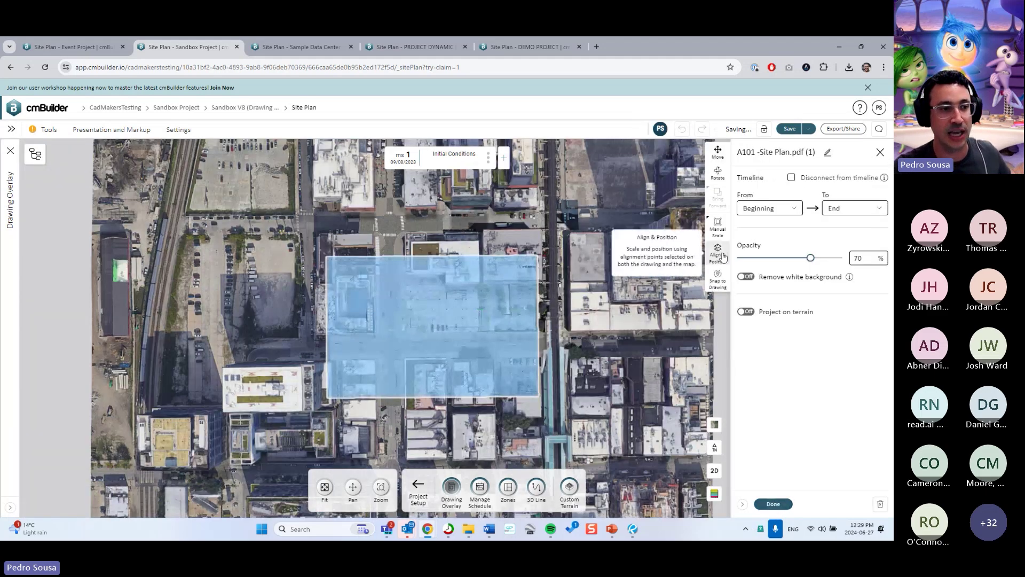
mouse_move(719, 228)
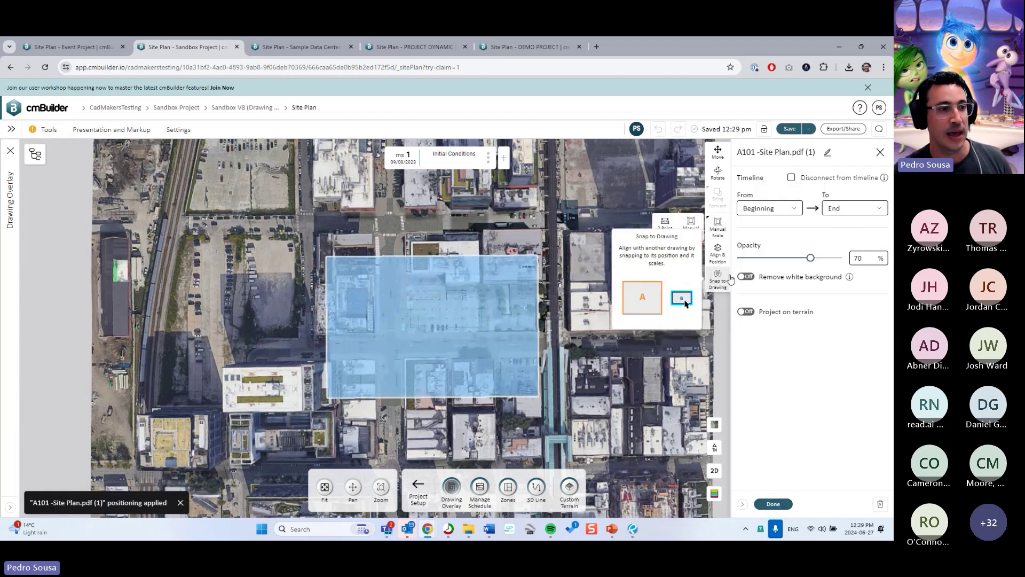
Try a new alignment of the site plan with D1 and D2 along the drawing's street edge matched to M1 and M2 on the map, and cancel it.
left_click(718, 253)
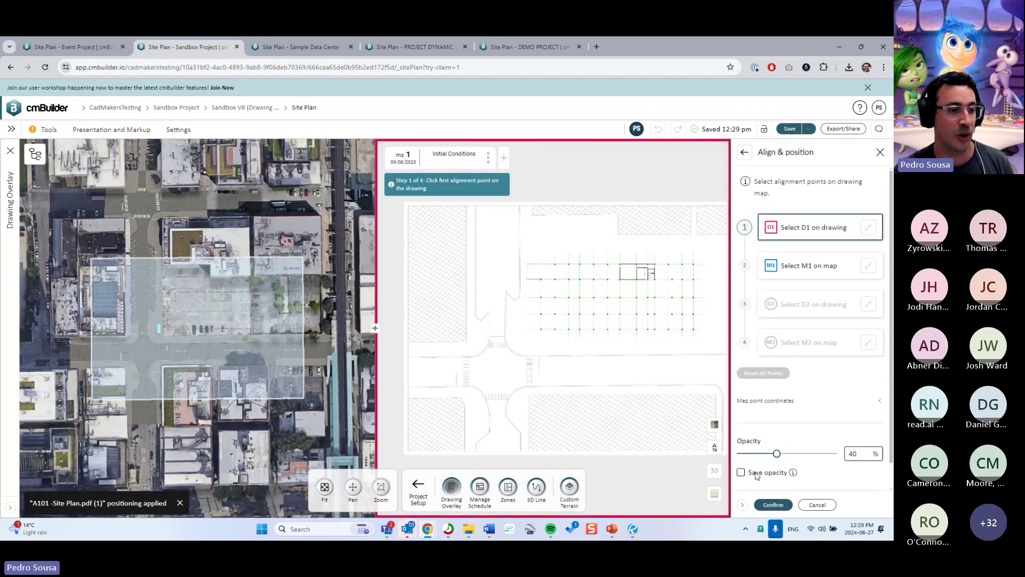
scroll(756, 475, "down", 1)
left_click(606, 316)
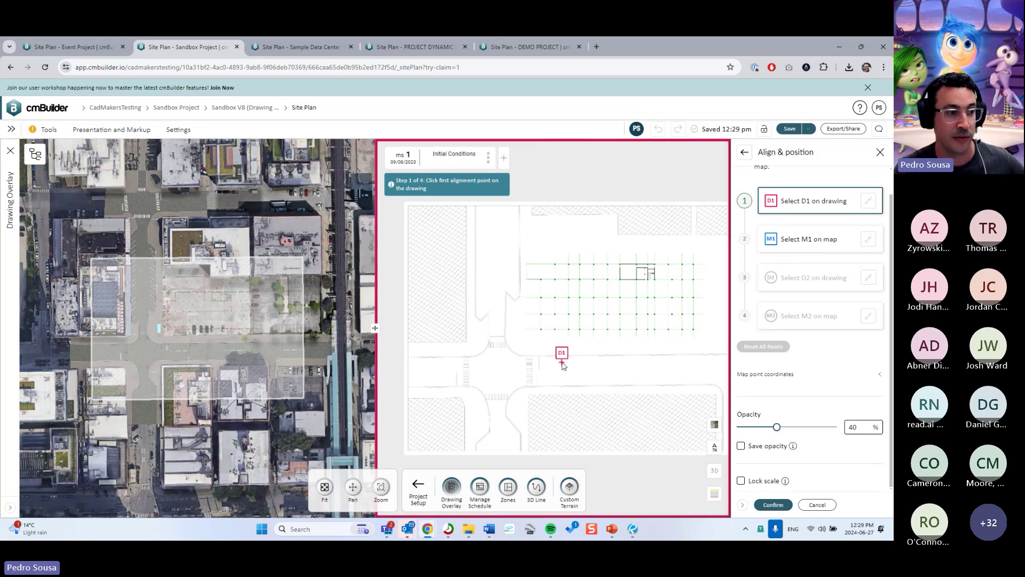
left_click(681, 353)
left_click(603, 353)
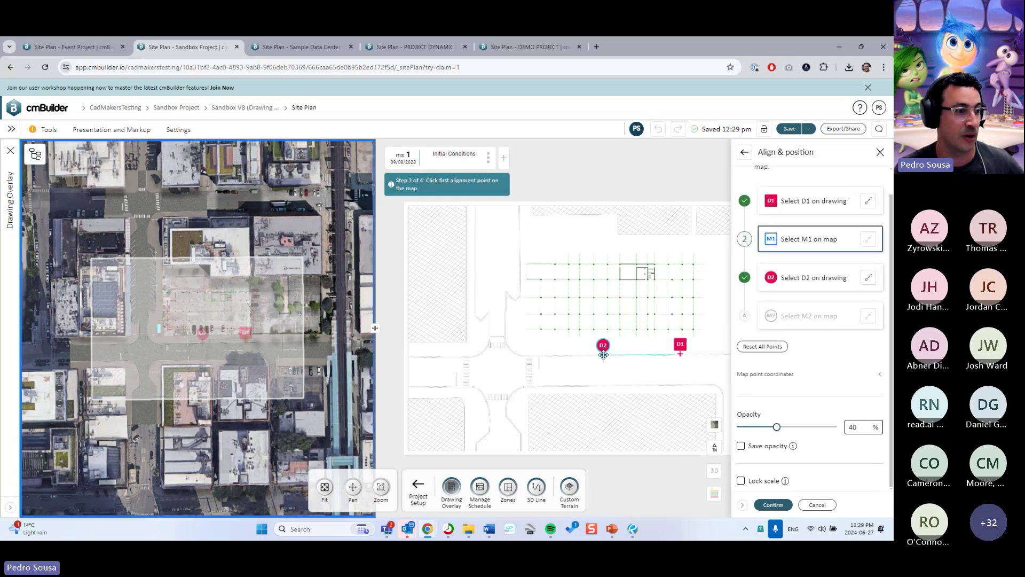
left_click(231, 343)
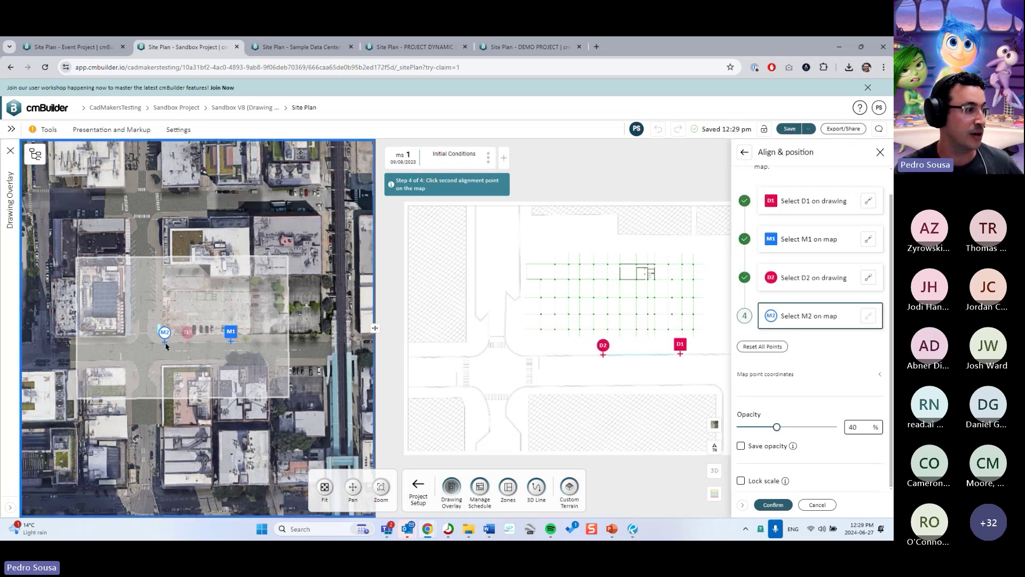
left_click(166, 345)
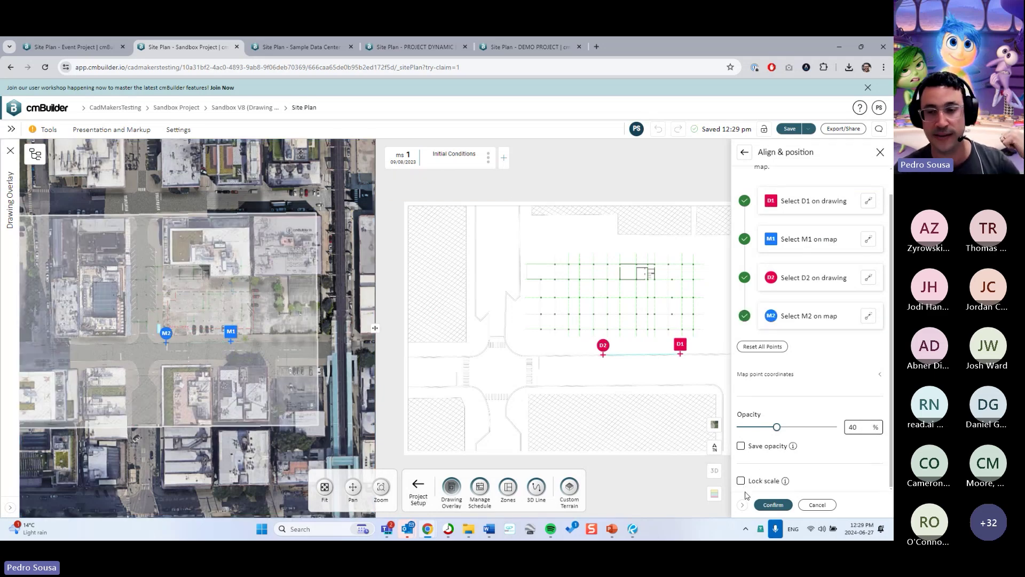
left_click(823, 505)
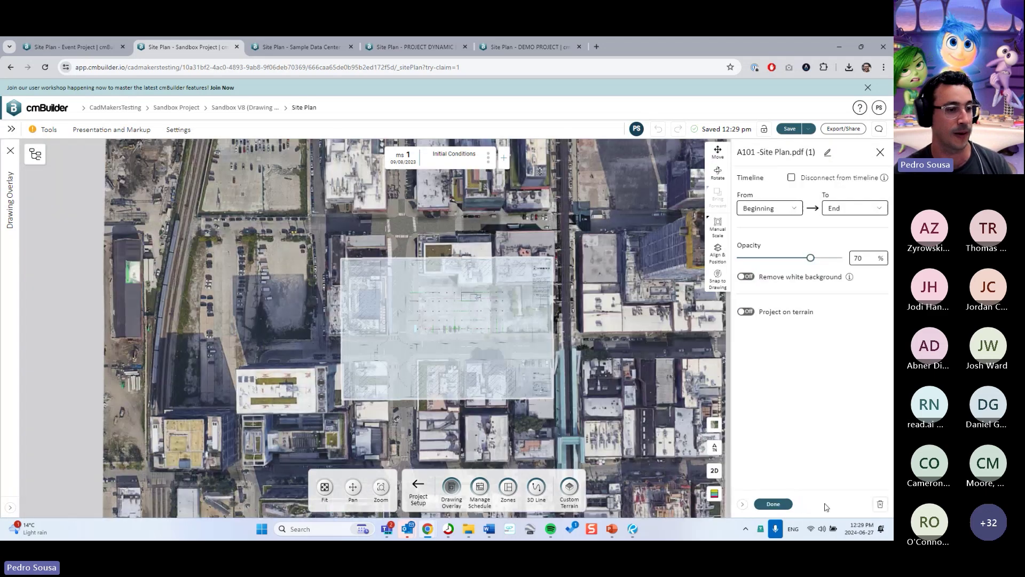
Finish editing the A101 overlay and open the drawing overlays of the PROJECT DYNAMIC site plan.
left_click(774, 504)
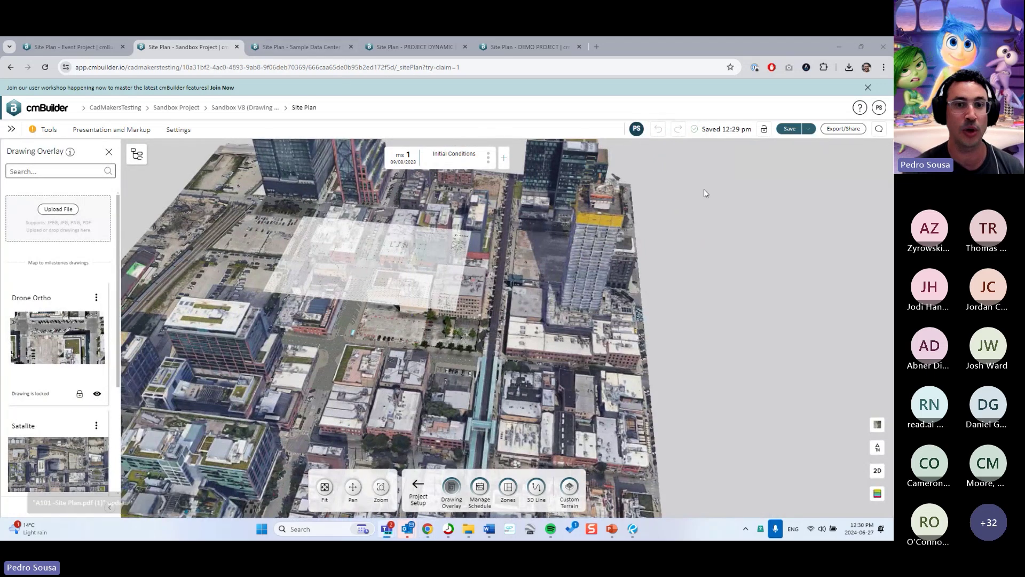
left_click(436, 47)
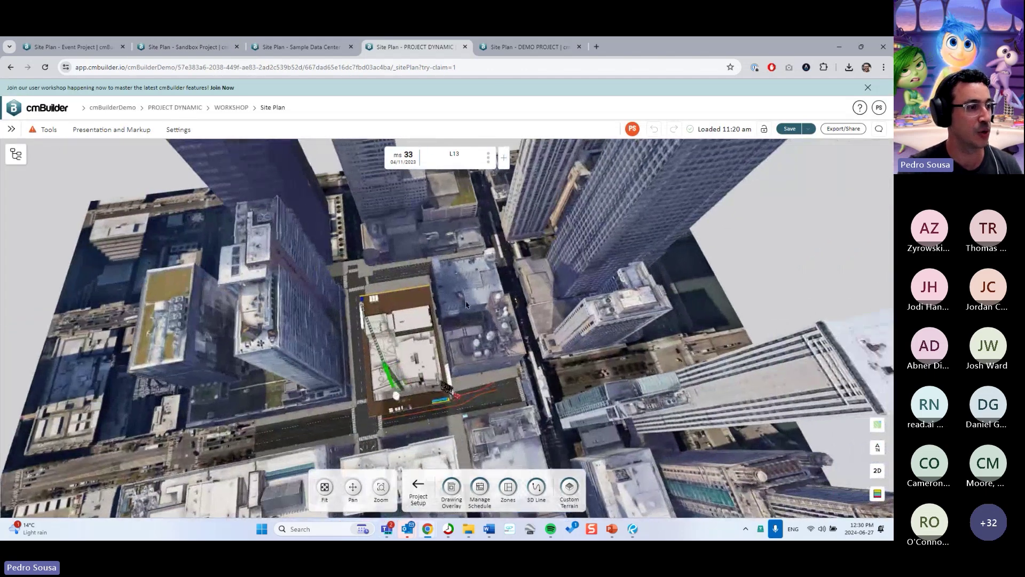
middle_click_drag(467, 304, 544, 313)
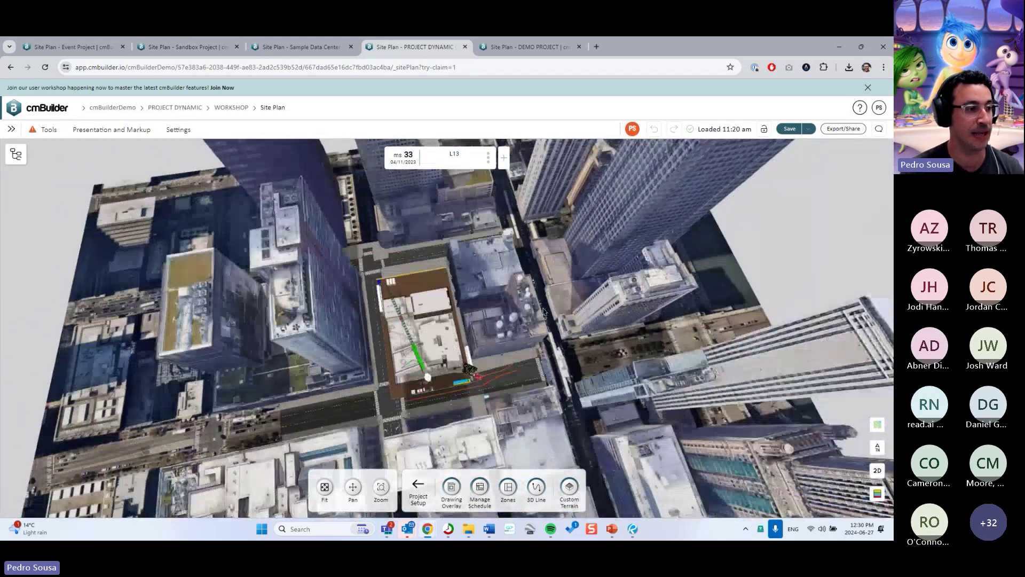
left_click(451, 486)
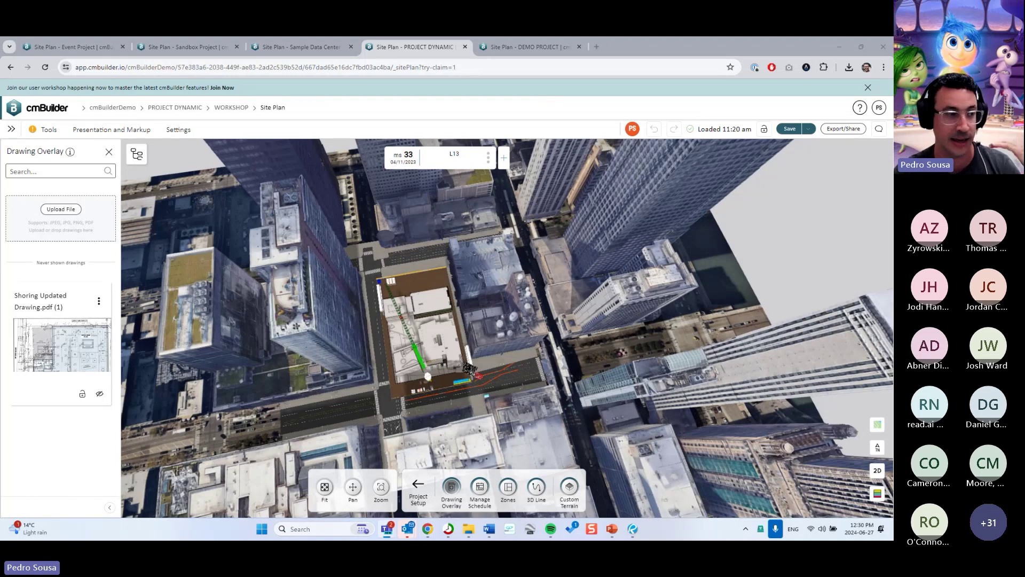
middle_click_drag(595, 407, 479, 337)
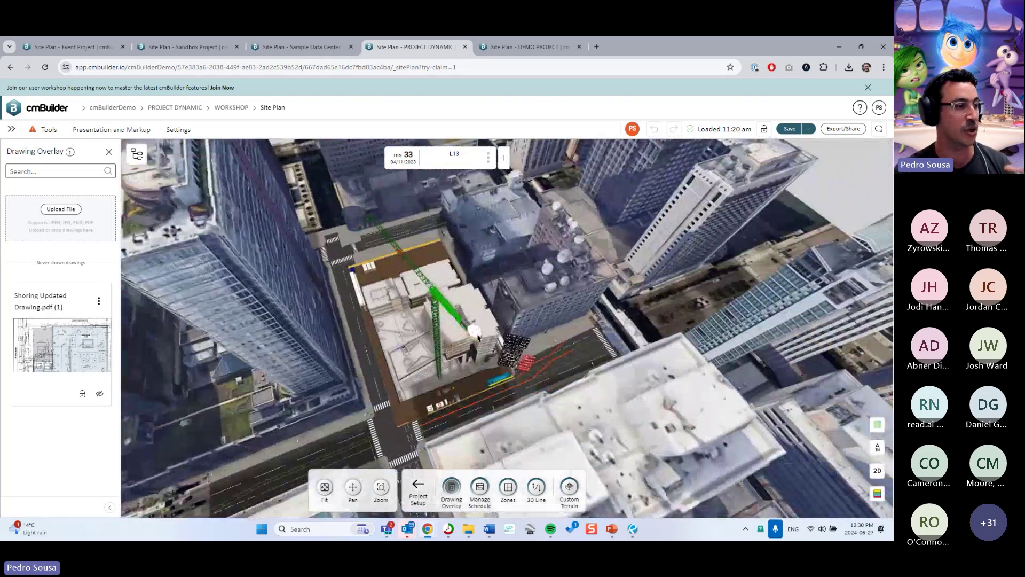
Upload Pages from 20220527_STRUCT_IFC.pdf from the 300_Training_Material folder as a drawing overlay, selecting its only page.
left_click(66, 211)
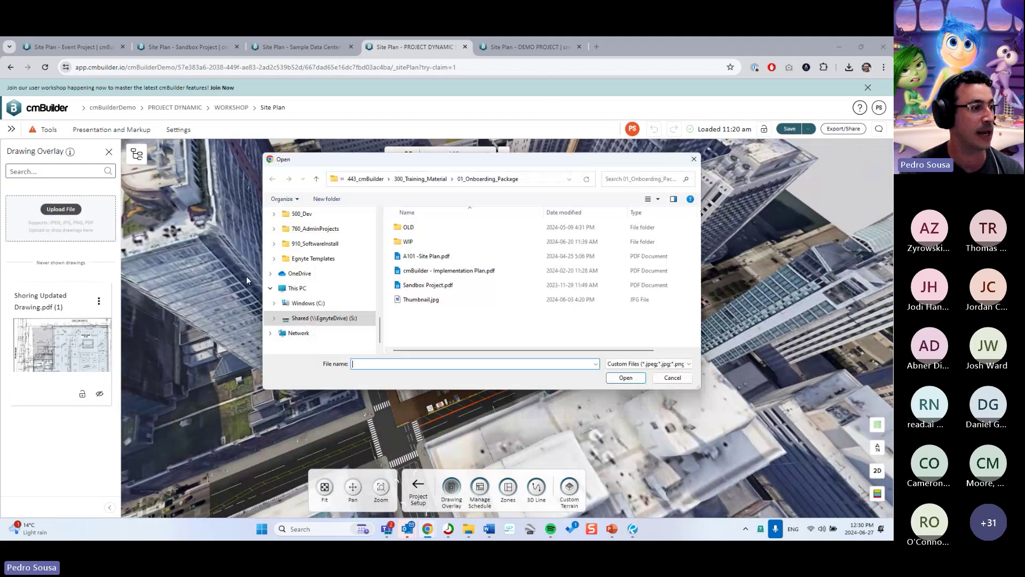
left_click(421, 179)
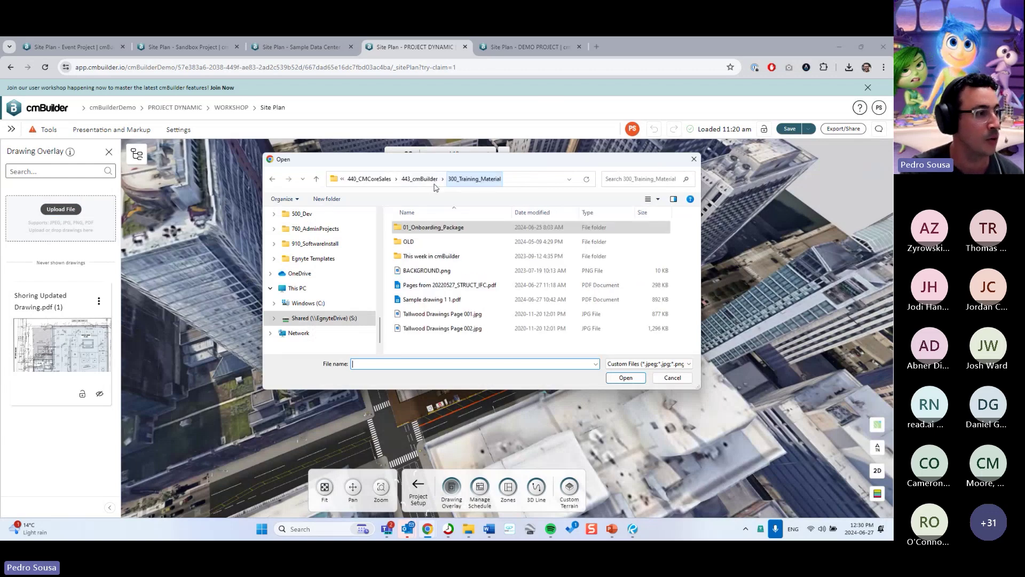
left_click(470, 286)
left_click(625, 379)
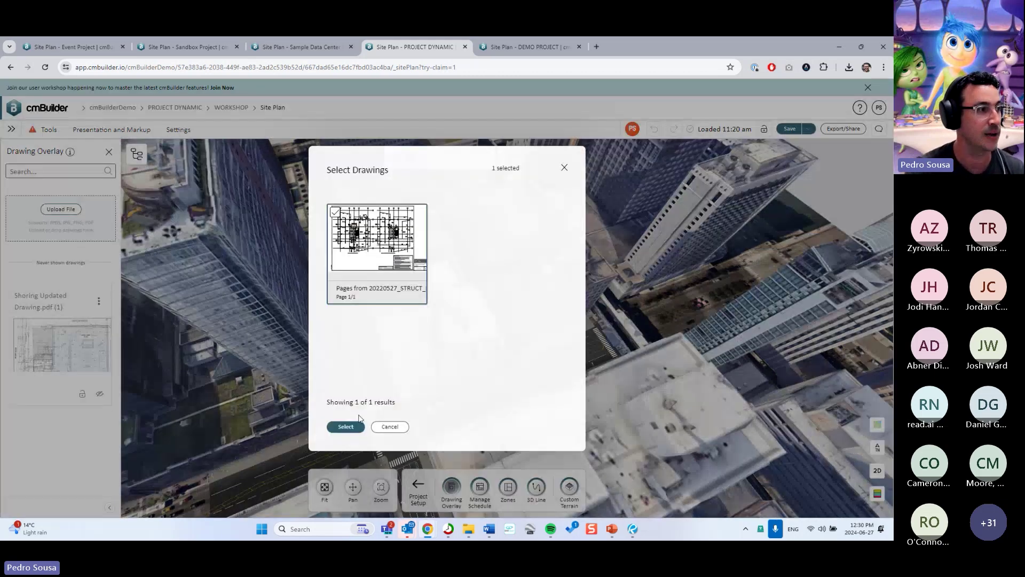
left_click(353, 426)
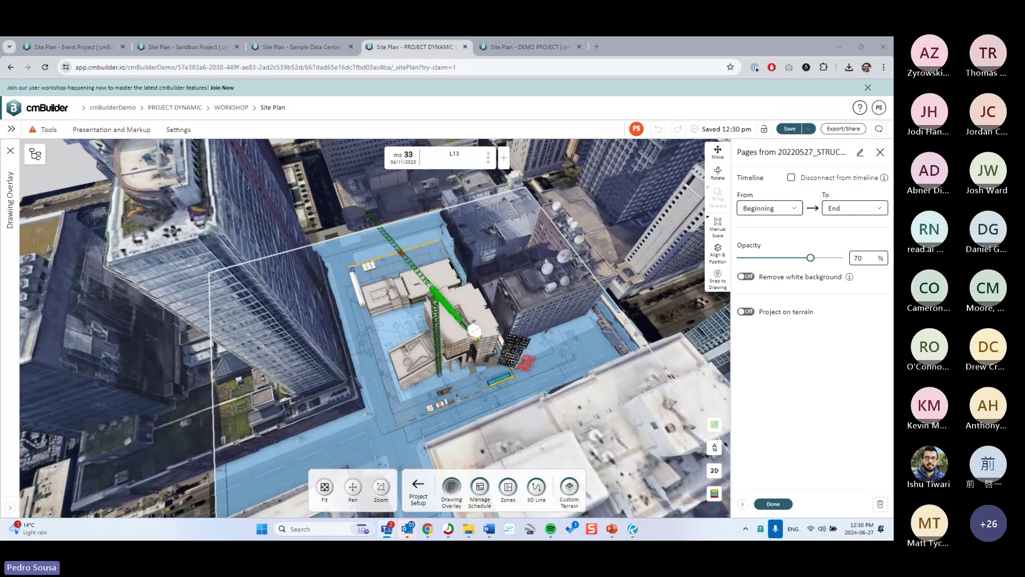
Raise the structural drawing above the buildings to a Z position of about 410 ft.
middle_click_drag(362, 299, 362, 338)
left_click_drag(362, 337, 342, 288)
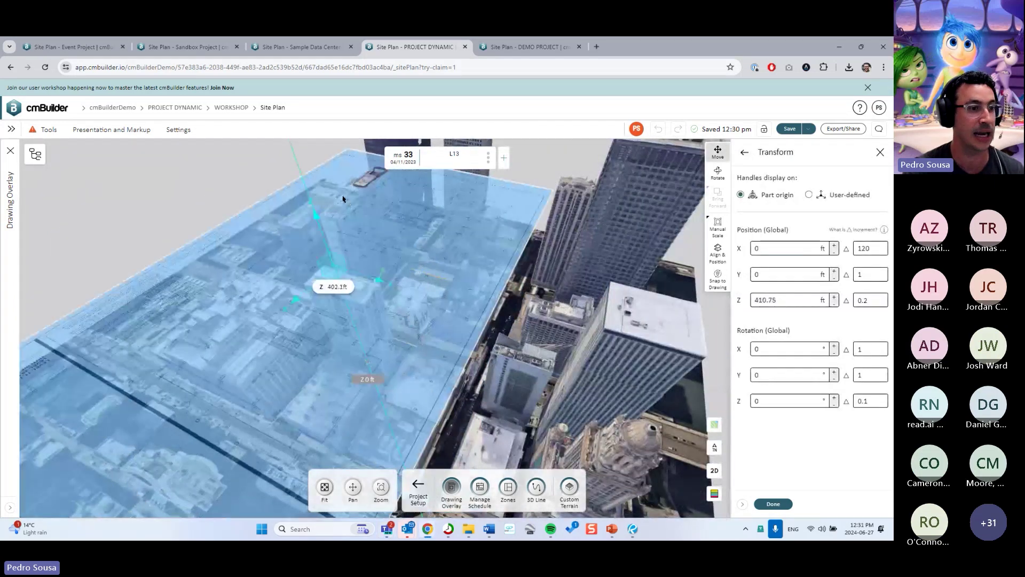
Start manual scaling of the structural drawing, check the scale's help note and choose the 1/32" : 1'0" scale.
left_click(718, 229)
left_click(718, 230)
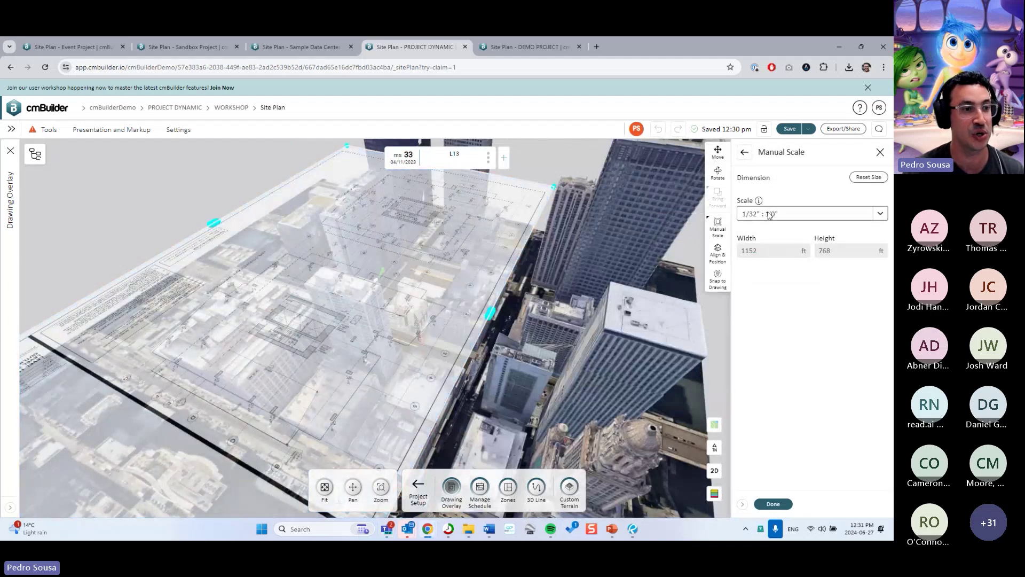
mouse_move(760, 203)
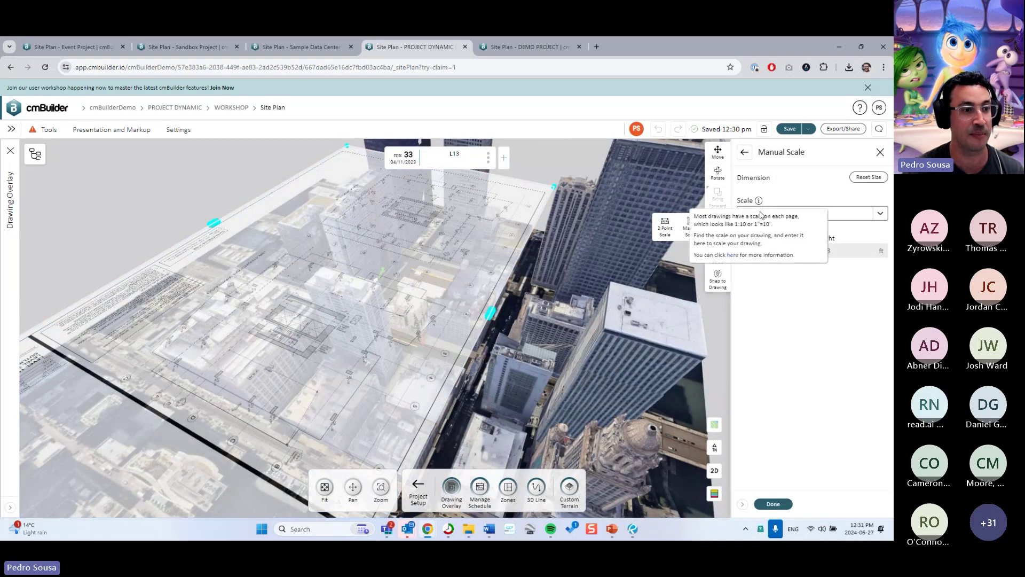
left_click(815, 213)
left_click(759, 268)
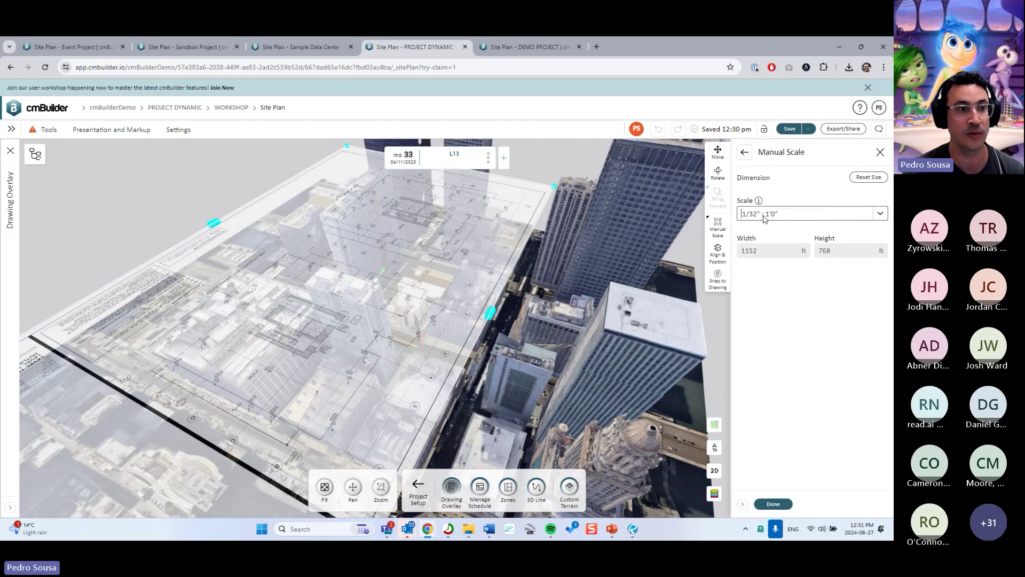
Set the length unit to metres (m) in the user settings and save them.
left_click(878, 109)
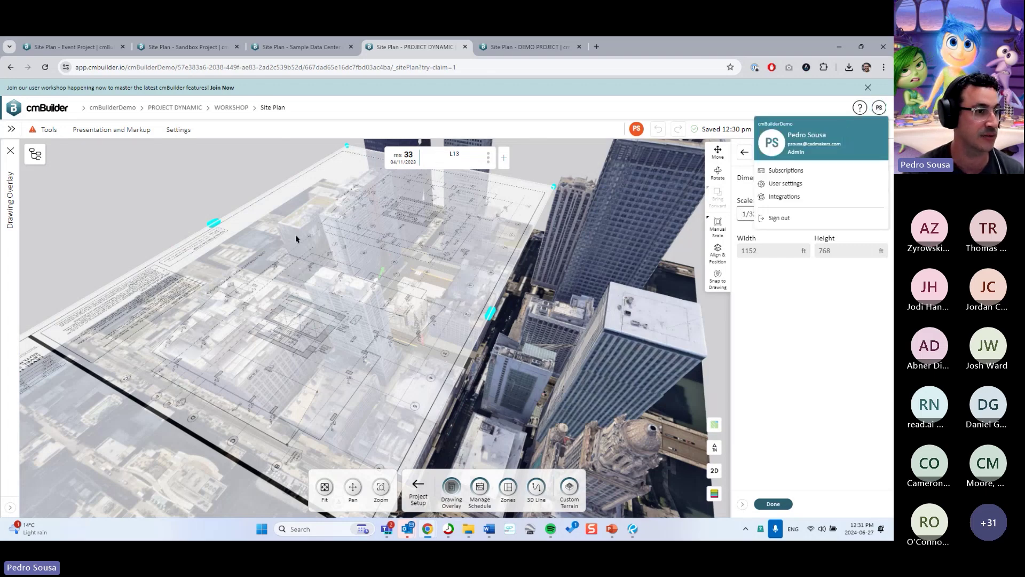
left_click(771, 186)
scroll(382, 407, "down", 3)
scroll(337, 413, "down", 1)
left_click(357, 331)
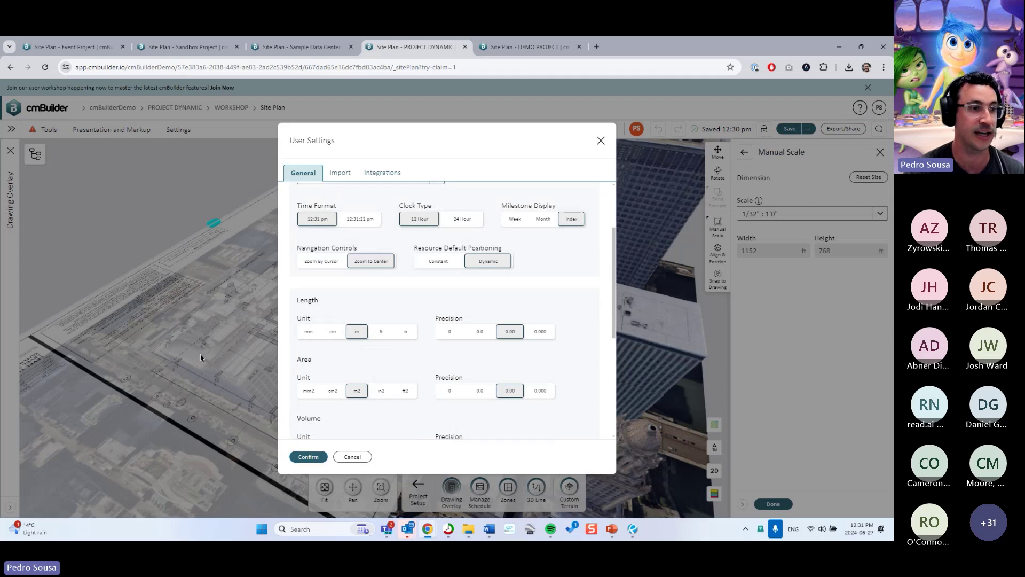
left_click(308, 457)
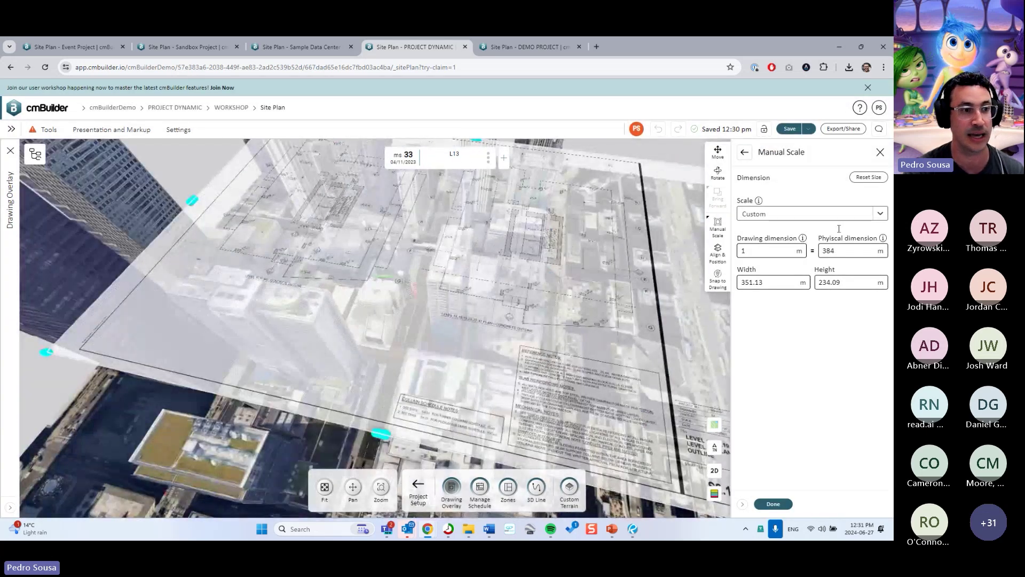
Examine the metric scale choices for the structural drawing and its physical dimension value, keeping the Custom scale.
left_click(849, 215)
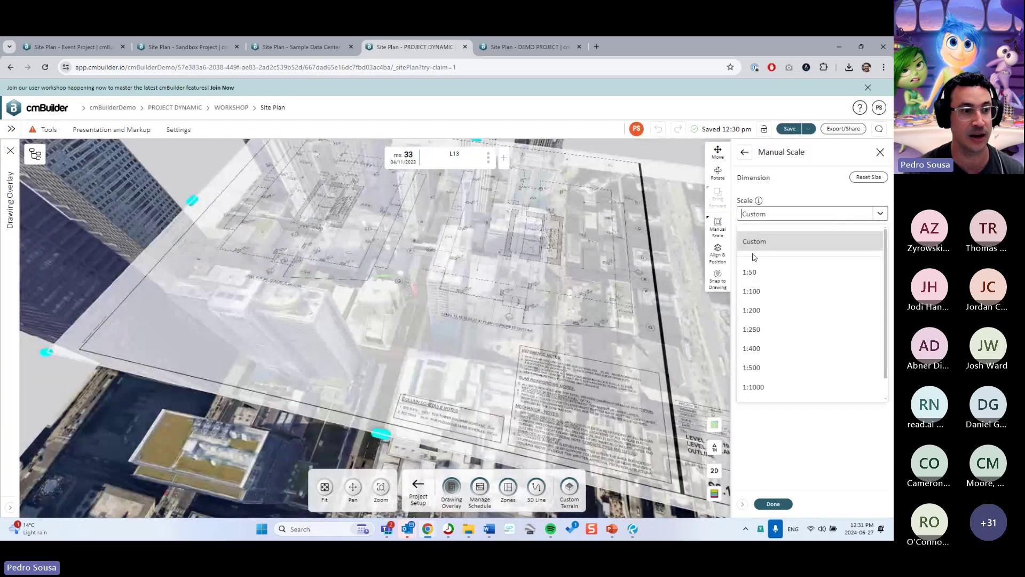
scroll(767, 374, "down", 1)
scroll(782, 284, "up", 1)
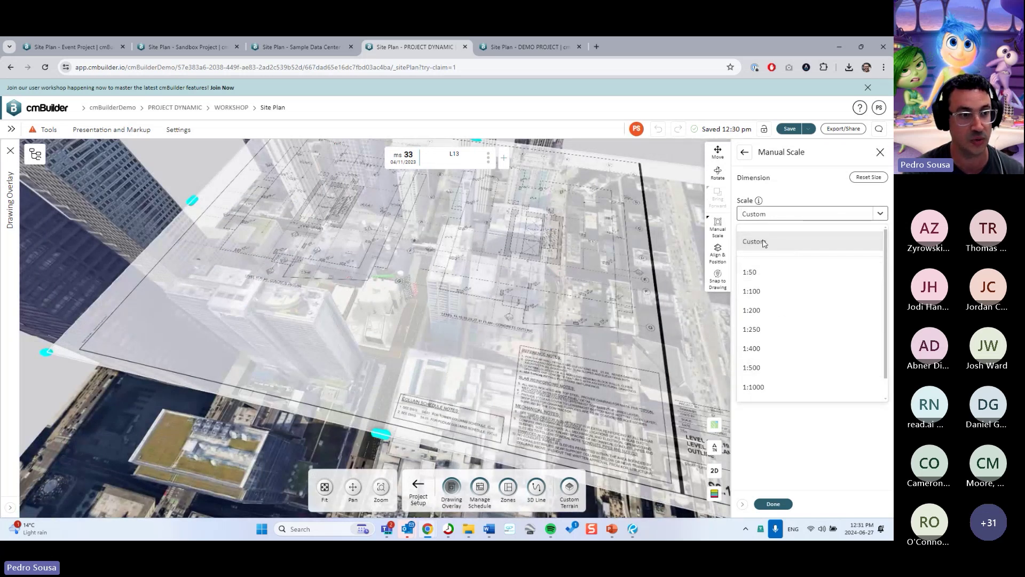
left_click(843, 240)
double_click(828, 250)
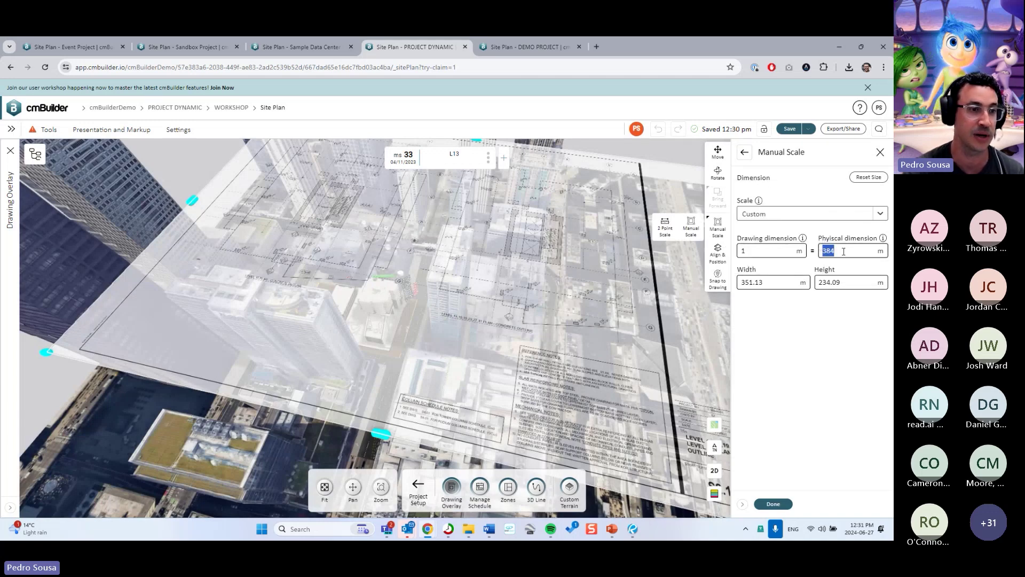
Examine the structural drawing's title block for its stated scale.
left_click(879, 109)
left_click(356, 305)
scroll(357, 305, "up", 5)
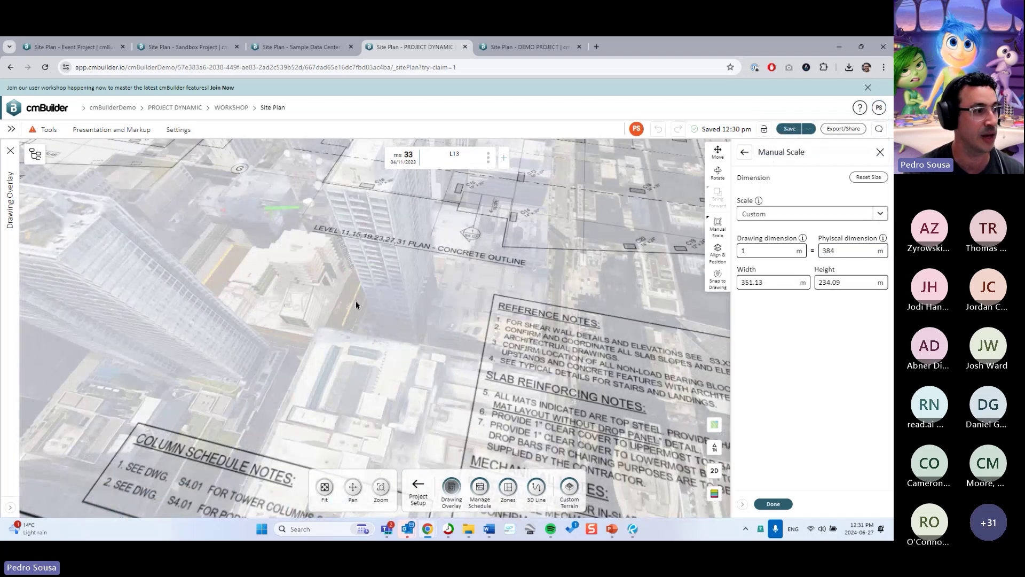
scroll(374, 310, "up", 5)
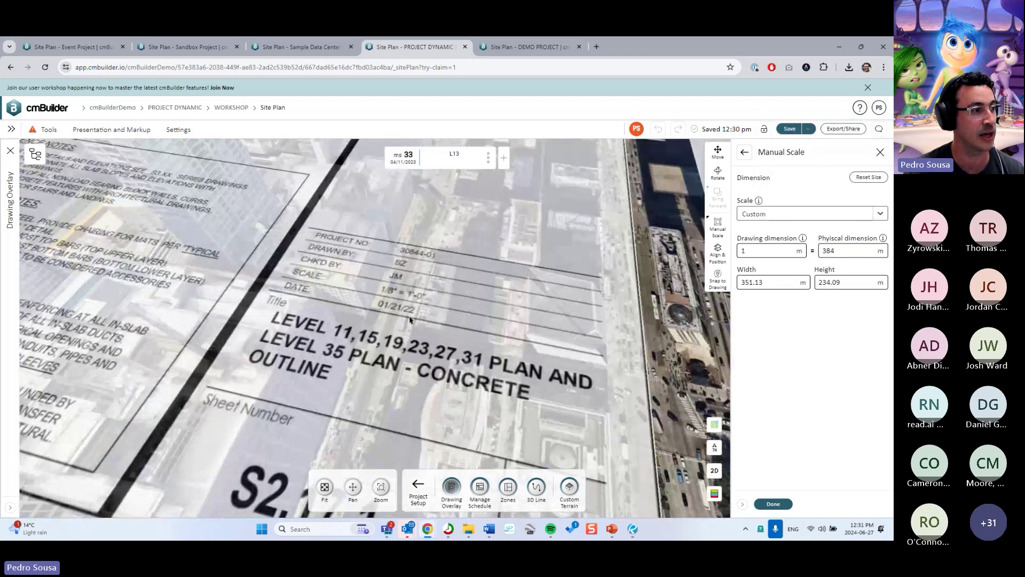
Set the length unit to feet (ft) in the user settings and save them.
left_click(880, 110)
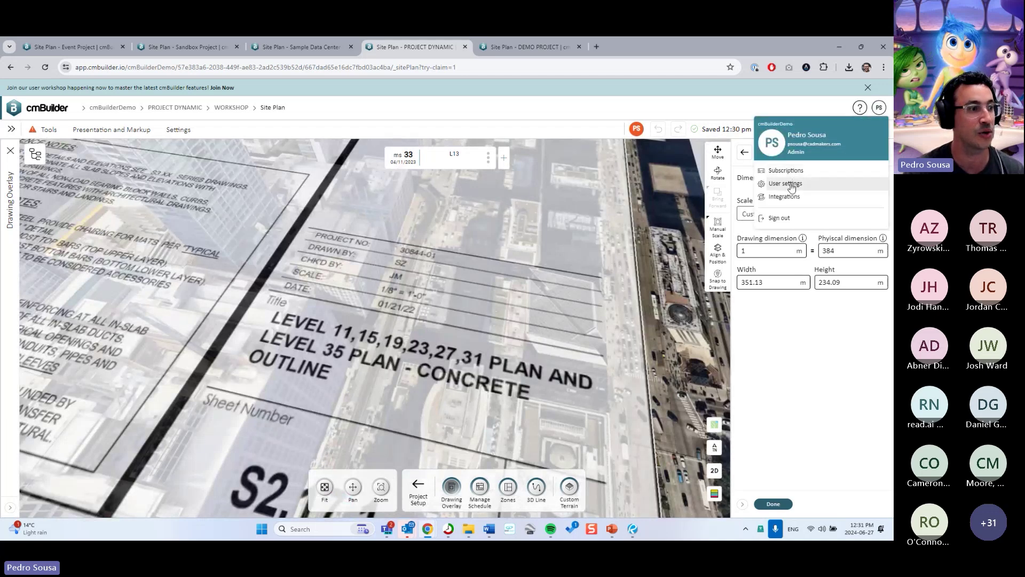
left_click(791, 184)
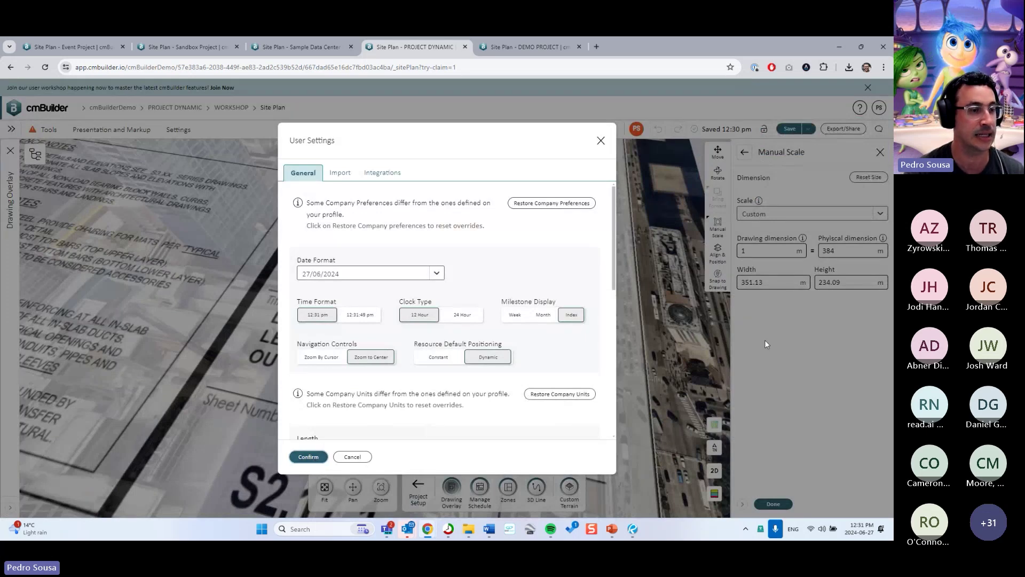
key("Return")
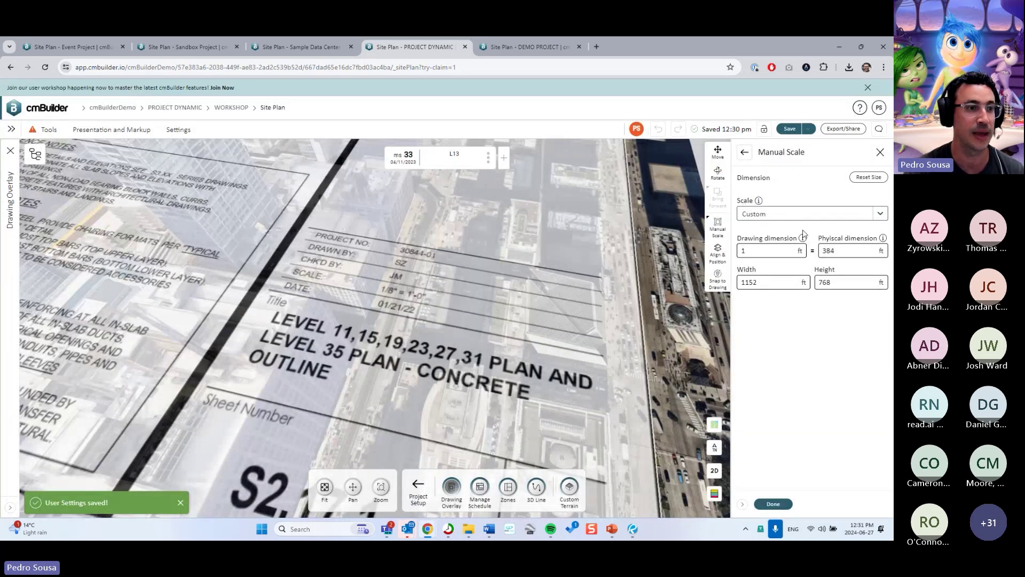
Scale the structural drawing to 1/8" : 1'0" to match its title block and finish the manual scaling.
left_click(818, 216)
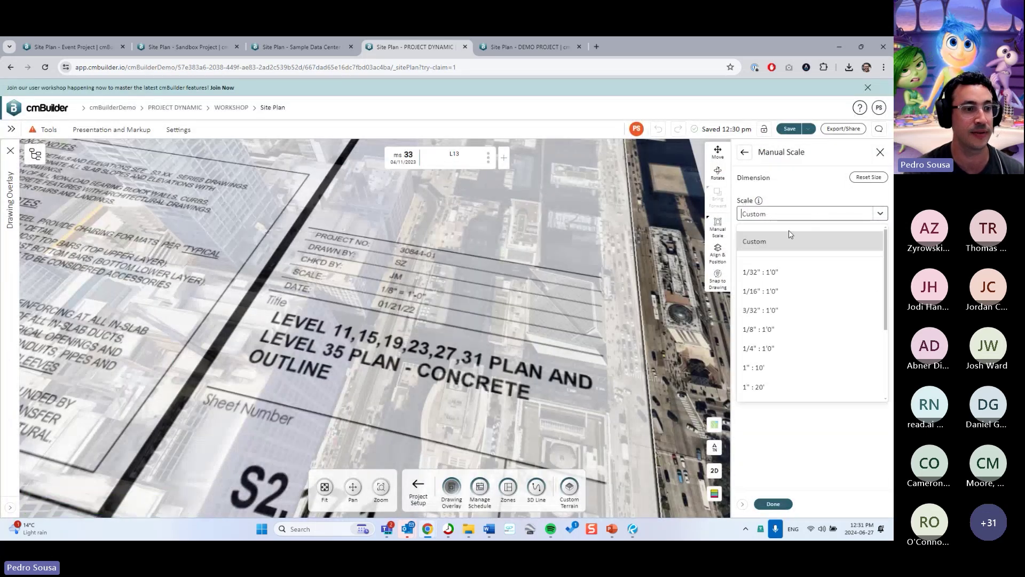
left_click(762, 330)
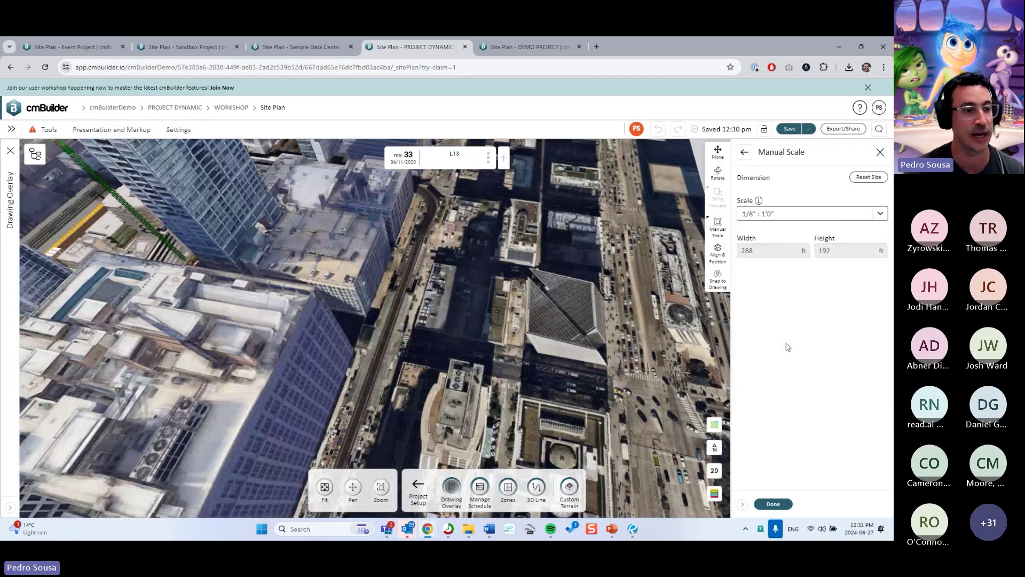
left_click(774, 503)
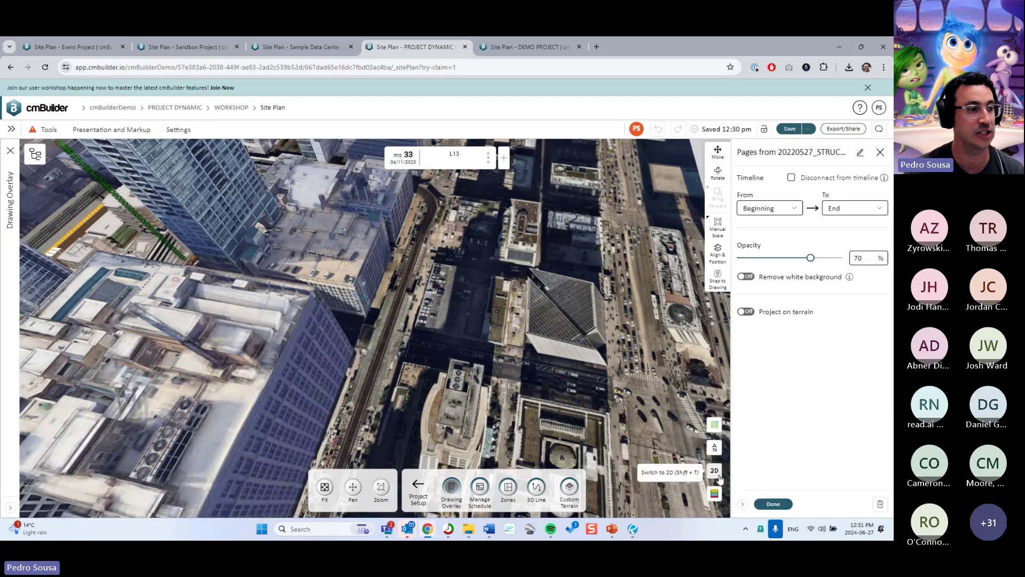
Switch to the 2D view, move the structural drawing toward the building model and rotate it to 90° about Z.
left_click(715, 470)
scroll(461, 311, "up", 3)
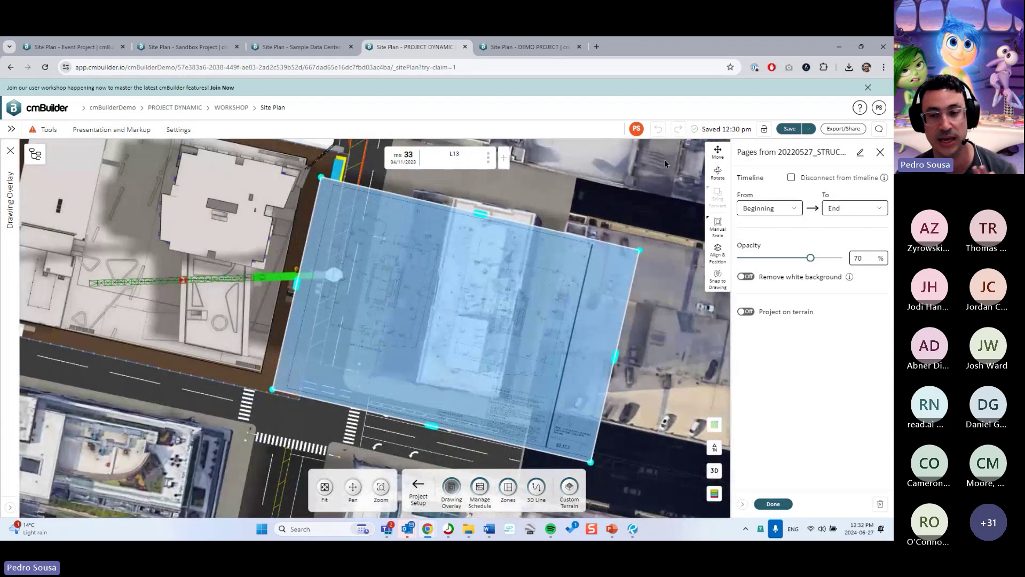
left_click(718, 152)
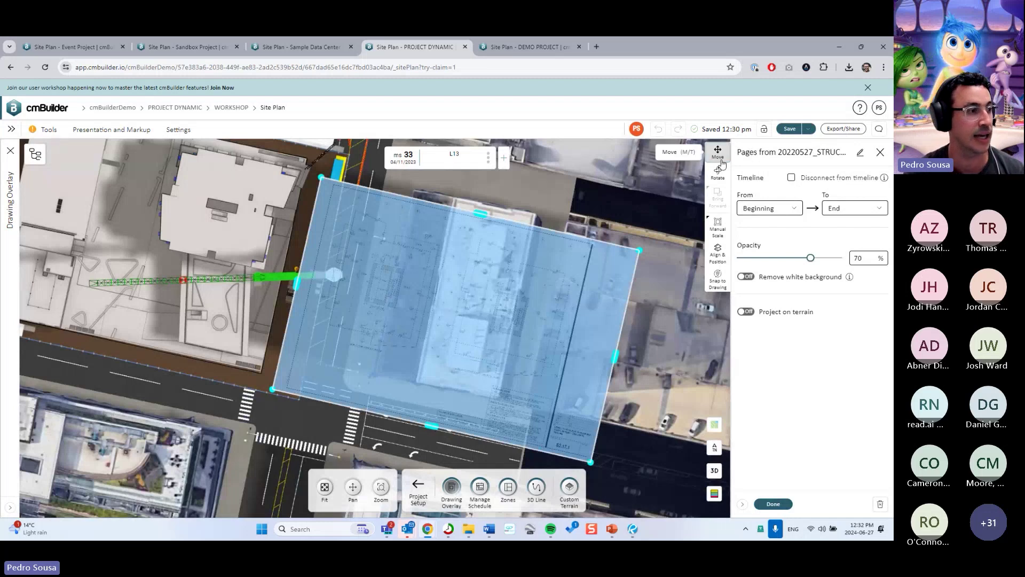
left_click_drag(394, 312, 532, 380)
mouse_move(611, 412)
left_mouse_down()
mouse_move(523, 357)
mouse_move(532, 360)
mouse_move(524, 279)
mouse_move(470, 287)
left_mouse_up()
scroll(592, 352, "up", 5)
scroll(541, 314, "down", 5)
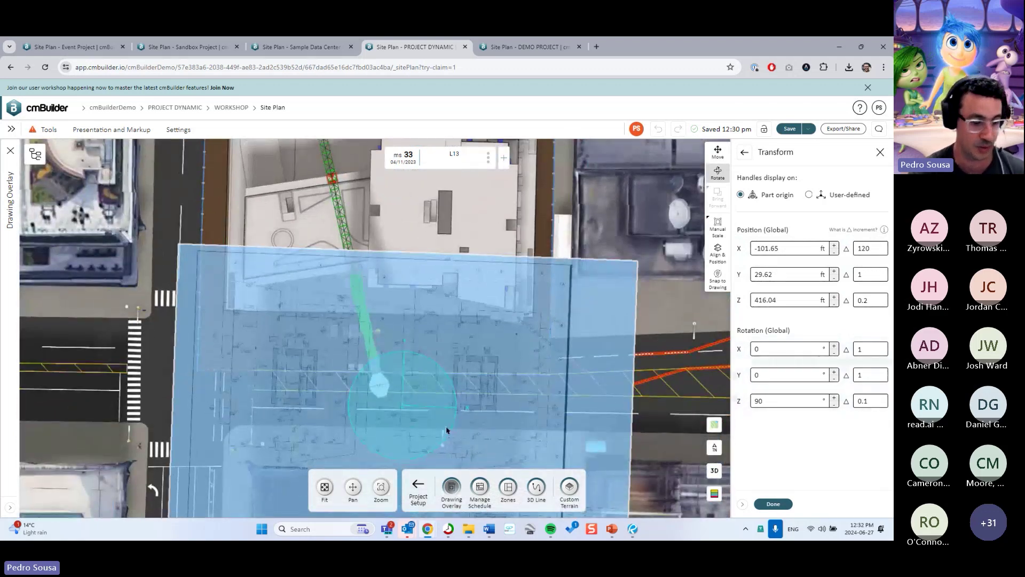
Place the structural drawing over the building footprint at about X -238.66 ft, Y -18.39 ft, with a Z rotation of -90°.
mouse_move(447, 427)
left_mouse_down()
mouse_move(412, 428)
mouse_move(390, 244)
left_mouse_up()
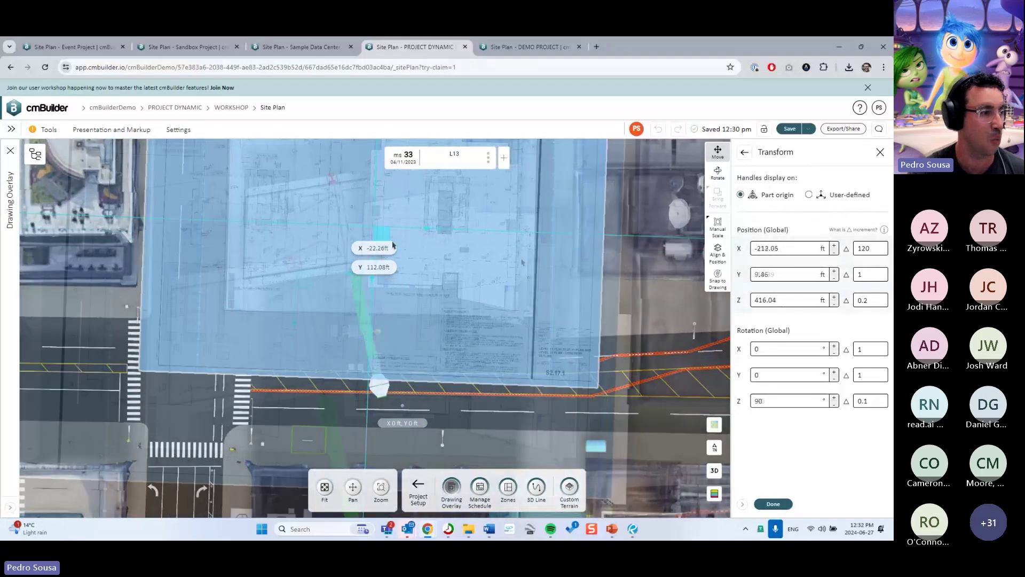
scroll(503, 241, "up", 5)
scroll(491, 251, "down", 2)
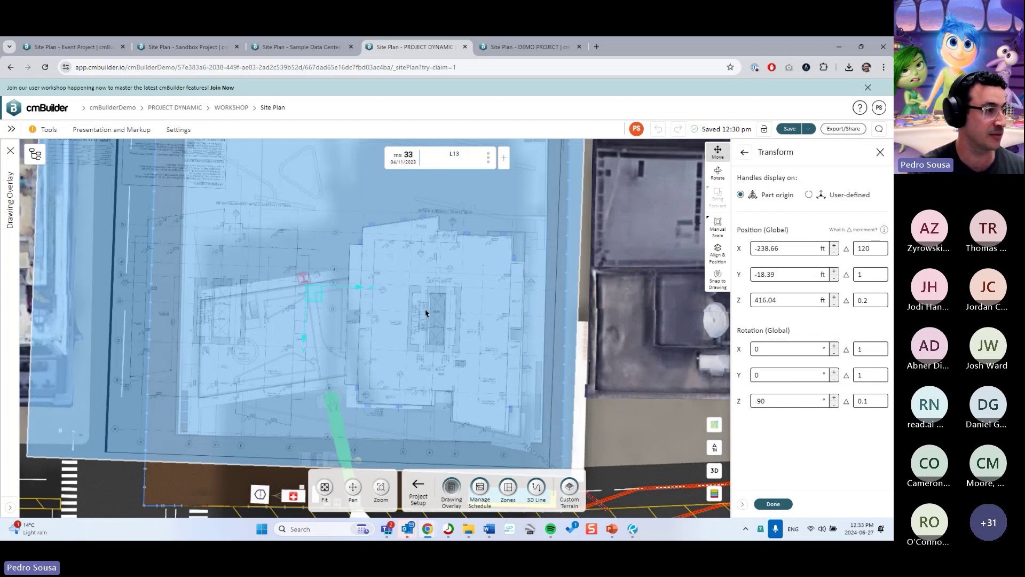
scroll(425, 313, "up", 2)
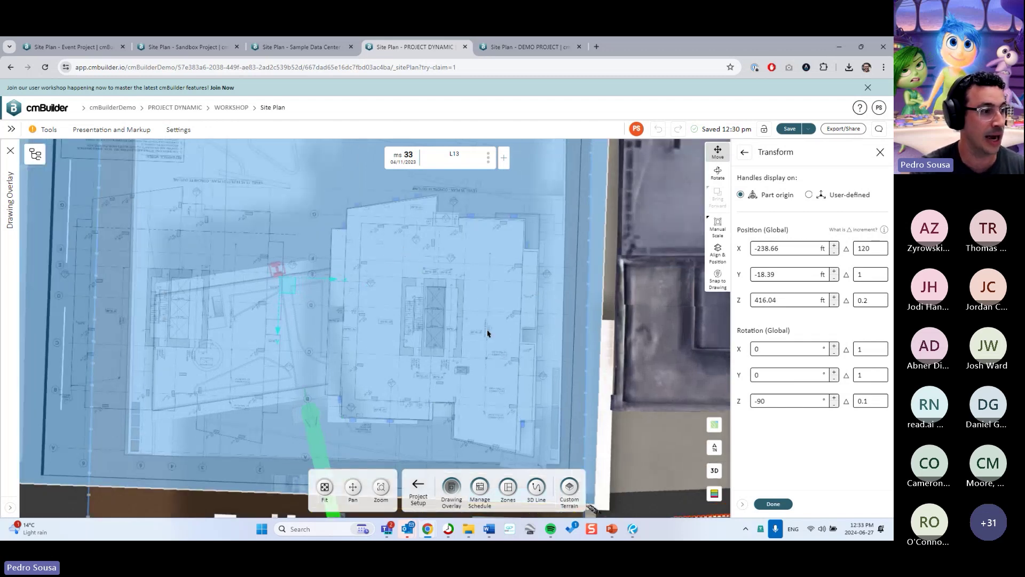
Nudge the drawing to about X -238.62 ft, Y -18.6 ft, matching its slab outline to the corner of the building model.
scroll(396, 230, "up", 5)
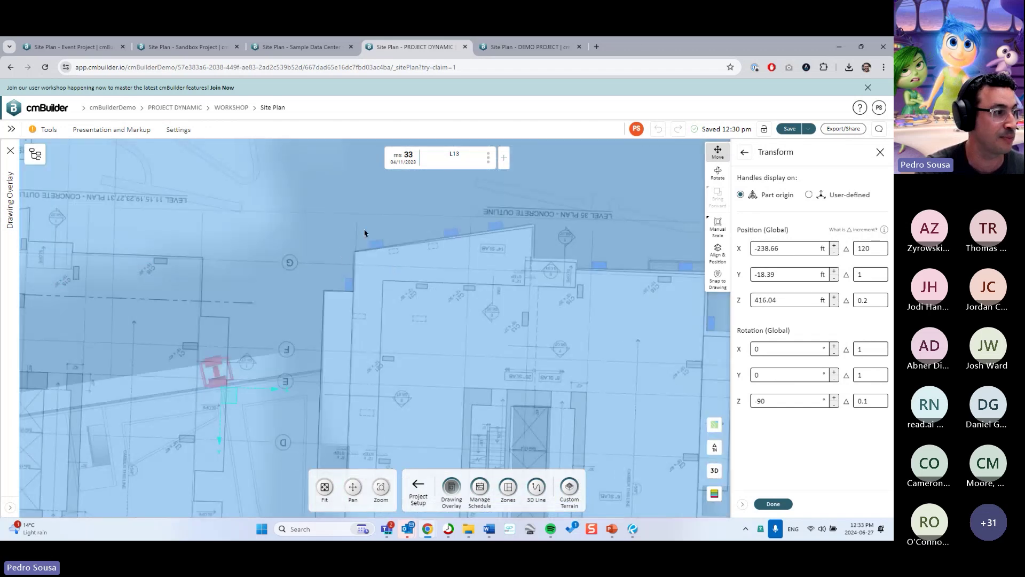
scroll(575, 390, "down", 5)
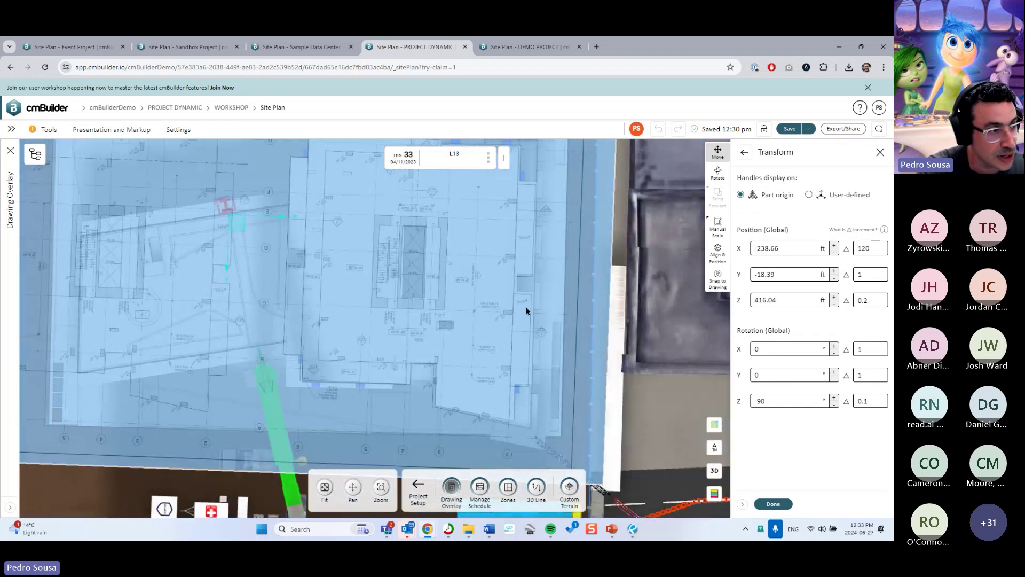
scroll(529, 336, "up", 5)
scroll(330, 255, "up", 3)
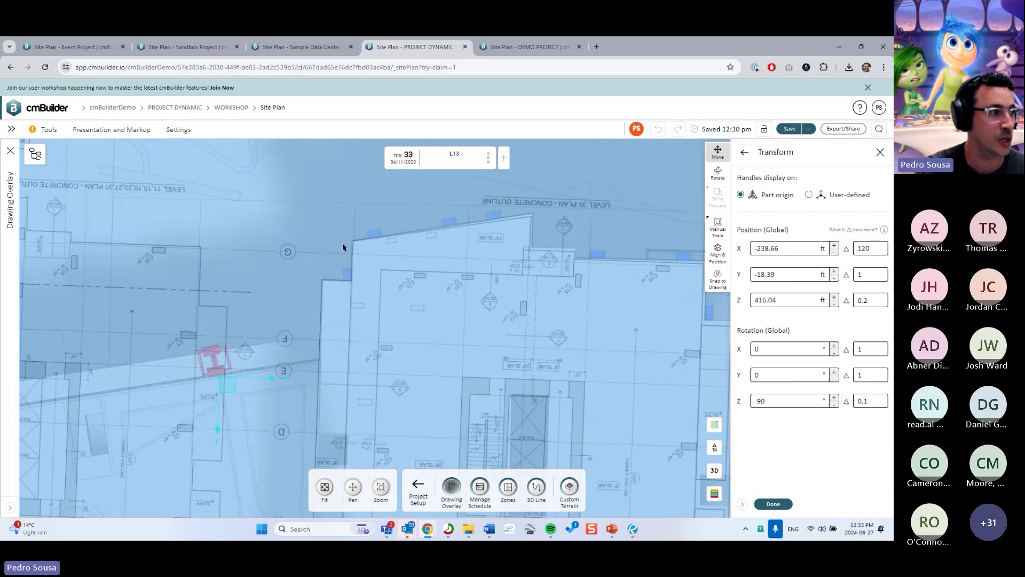
left_click_drag(225, 391, 229, 391)
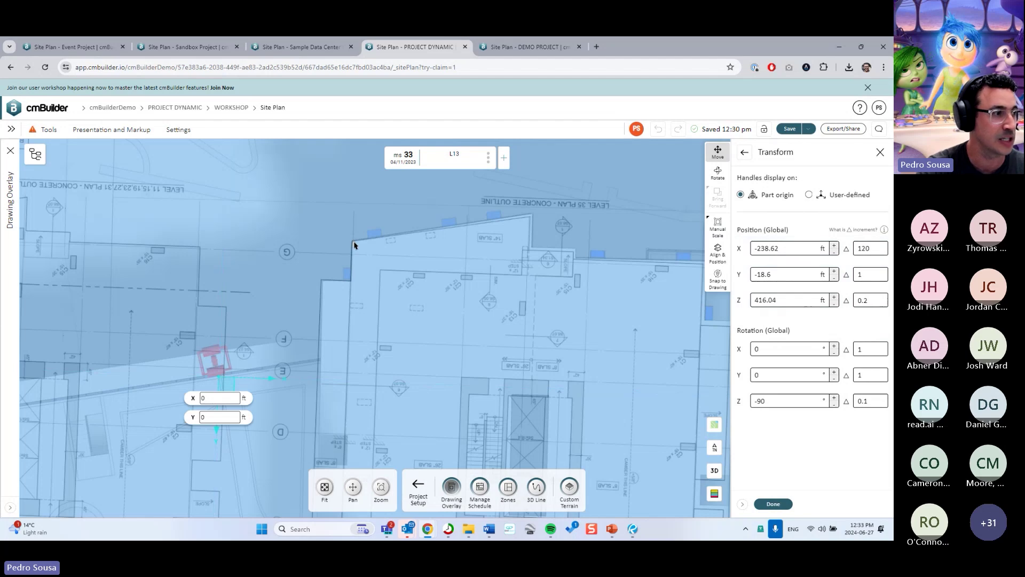
Switch to rotating the drawing and relocate its handles to a user-defined origin at the upper-left corner of the angled slab edge.
left_click(718, 174)
mouse_move(265, 400)
left_mouse_down()
mouse_move(283, 396)
mouse_move(285, 410)
mouse_move(267, 400)
left_mouse_up()
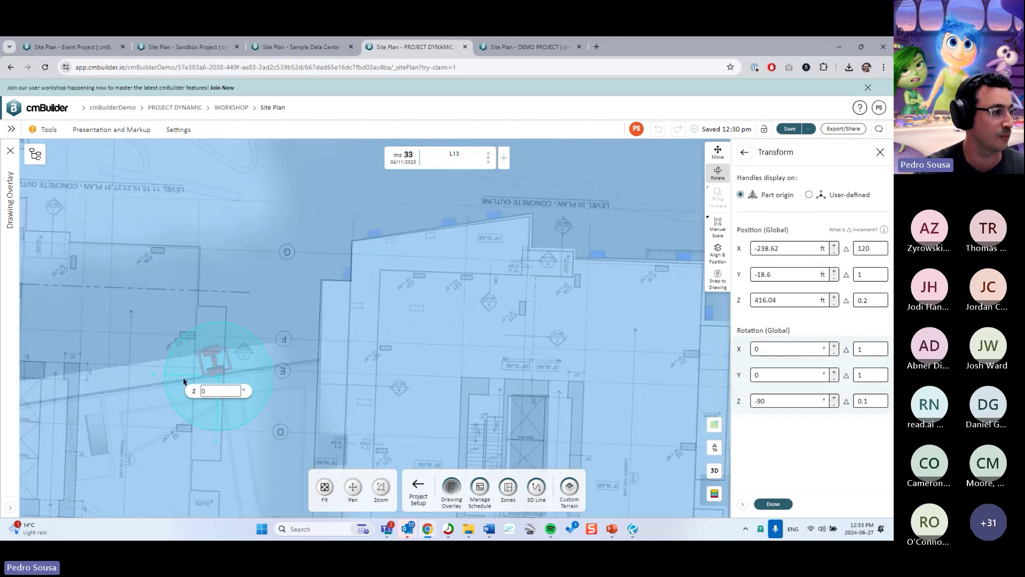
left_click(810, 196)
left_click(810, 195)
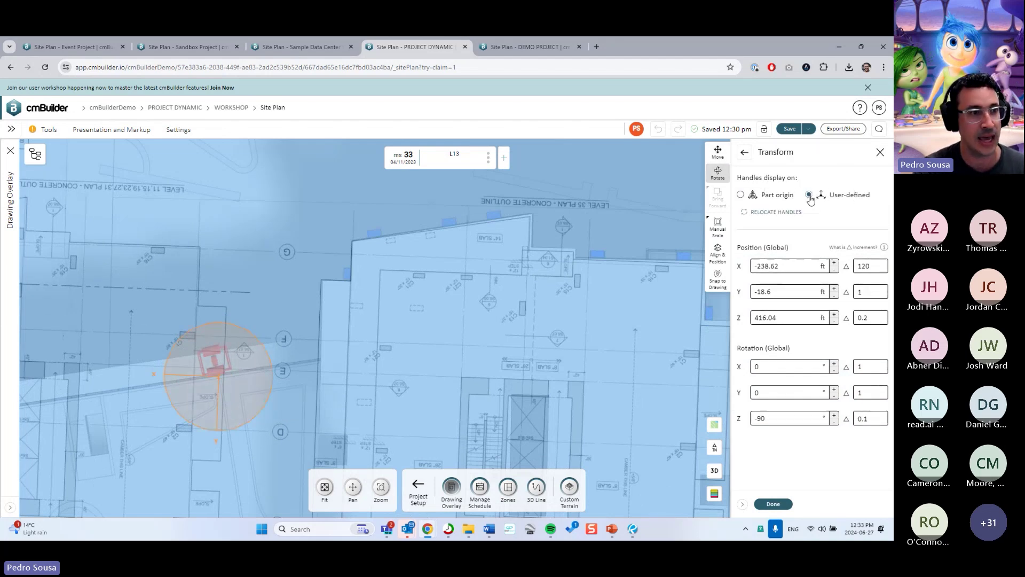
left_click(765, 213)
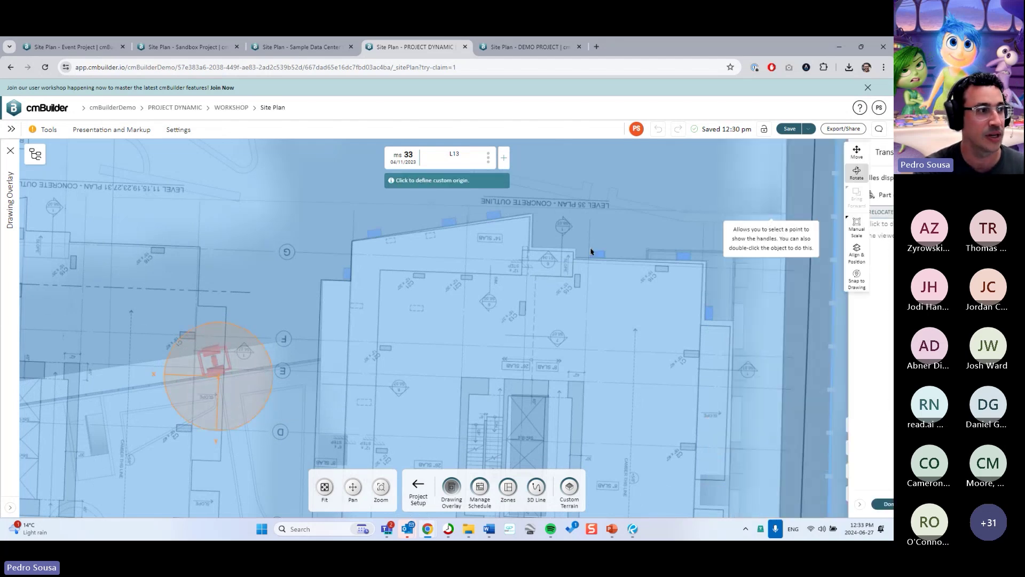
left_click(352, 242)
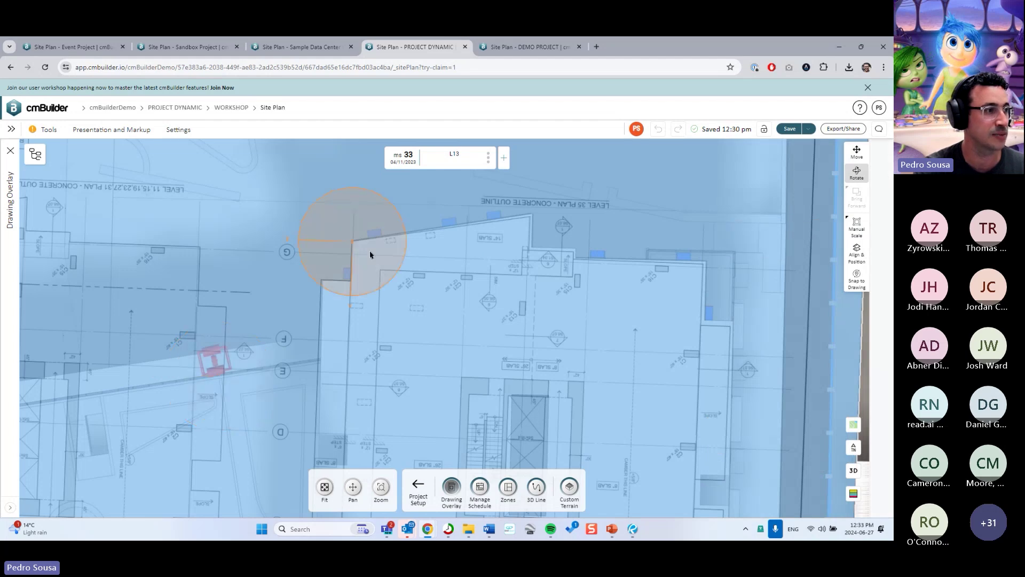
Rotate the drawing about the custom origin to about -89.23° in Z and shift it about -0.41 ft along the handle's X axis.
left_click_drag(383, 277, 386, 276)
scroll(465, 274, "down", 3)
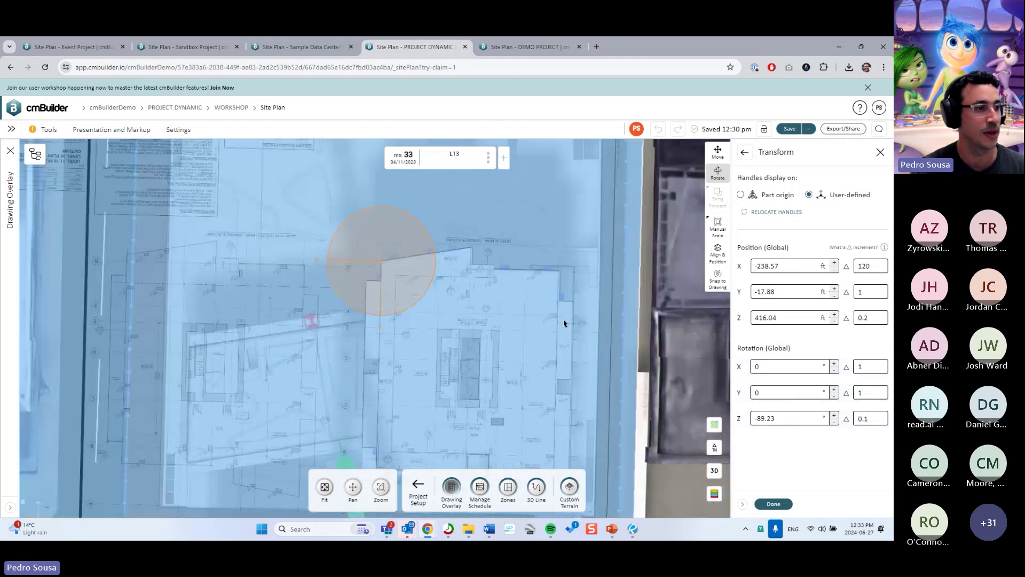
left_click(718, 152)
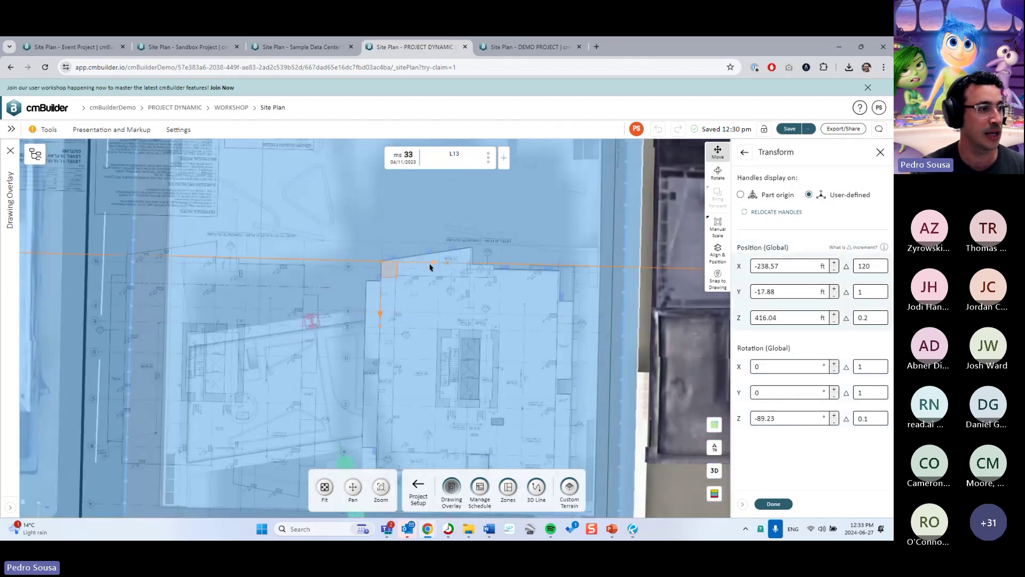
left_click_drag(431, 267, 430, 267)
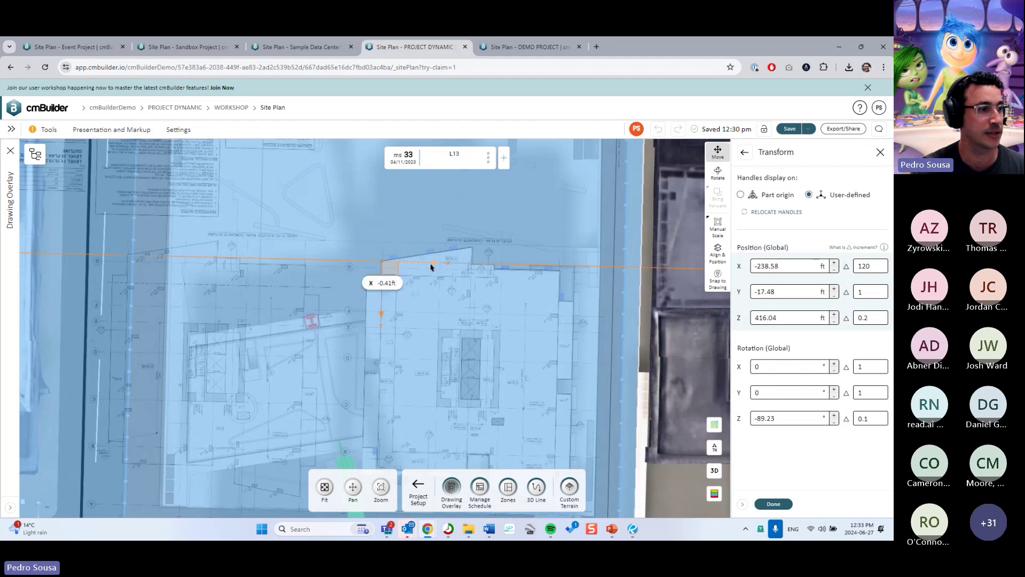
Open the manual scale settings of the selected drawing overlay.
scroll(620, 373, "down", 5)
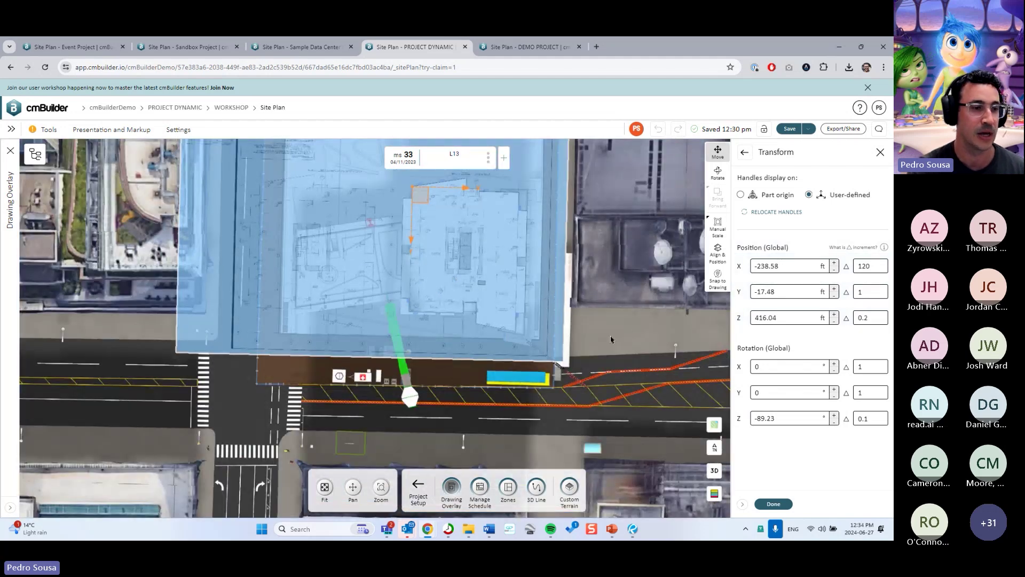
left_click(719, 229)
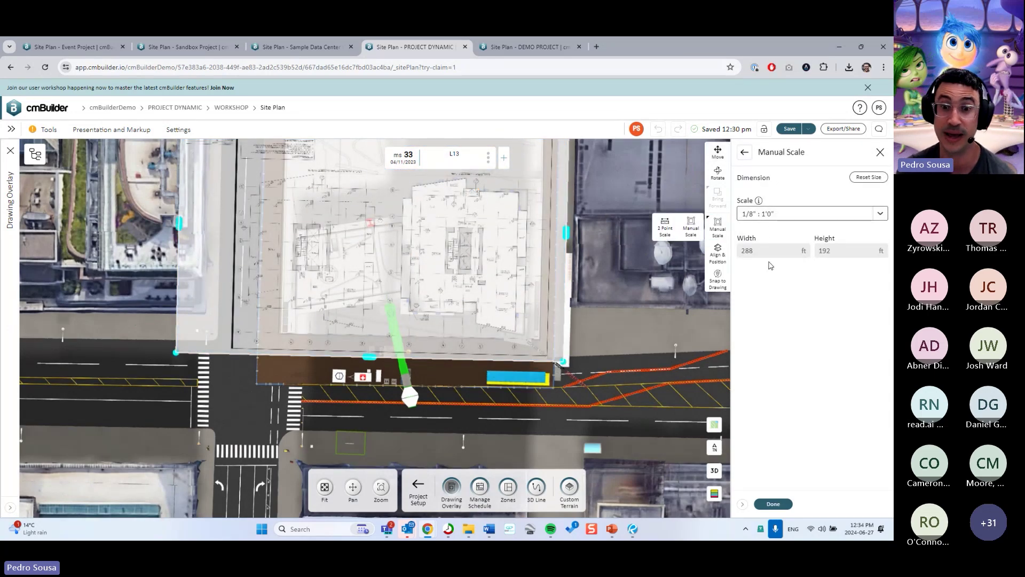
Switch to the PowerPoint presentation and display the Tree Structures slide.
left_click(612, 528)
left_click(86, 398)
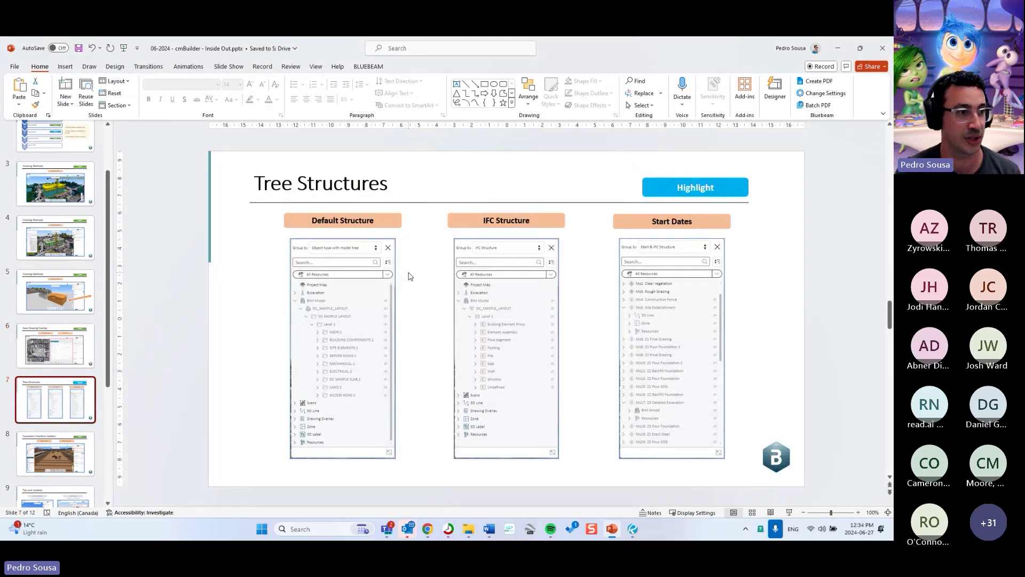
Switch to the Sample Data Center site plan in Chrome and group its resource tree by Object type with model tree.
mouse_move(427, 531)
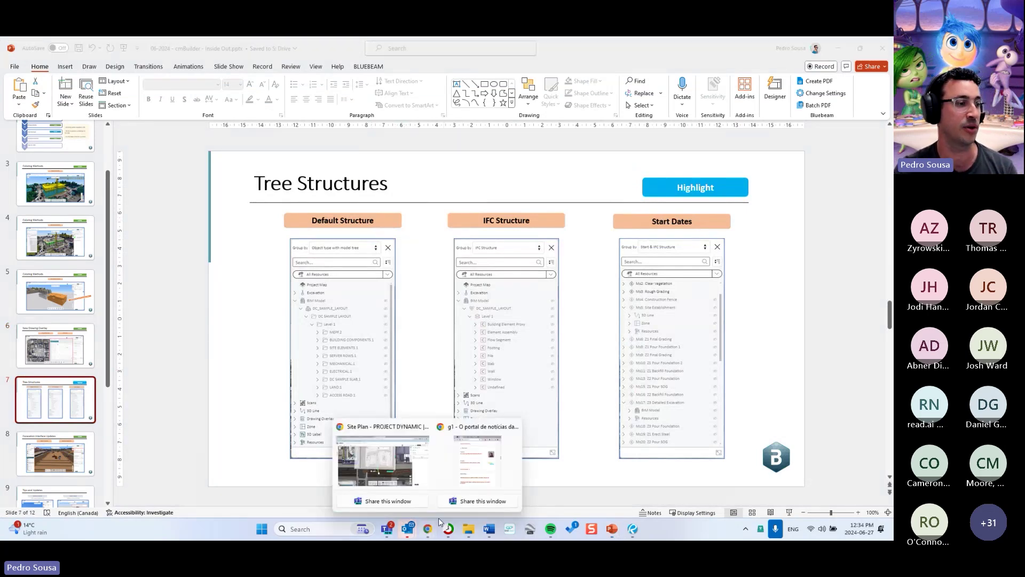
left_click(373, 470)
left_click(302, 47)
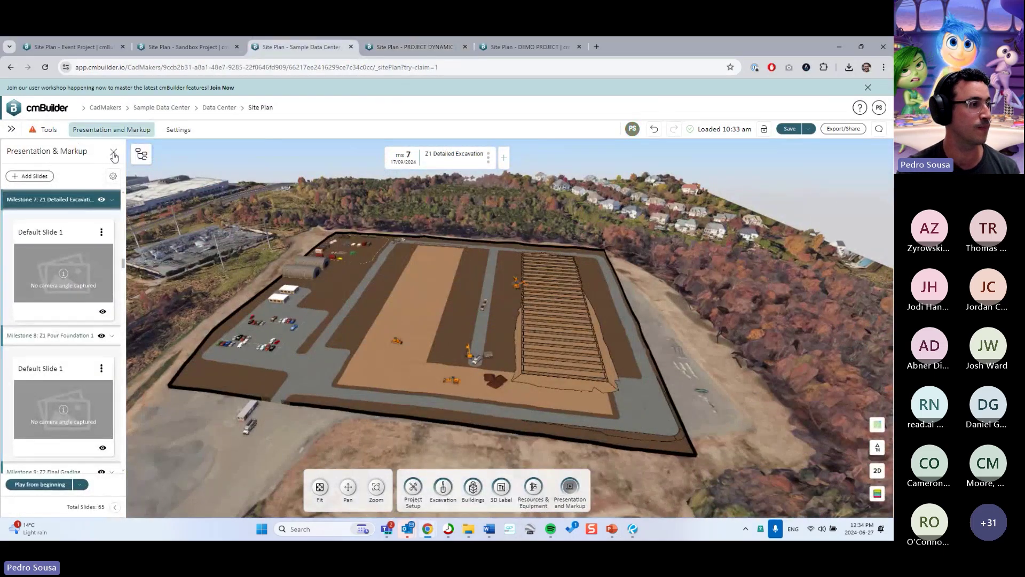
left_click(114, 152)
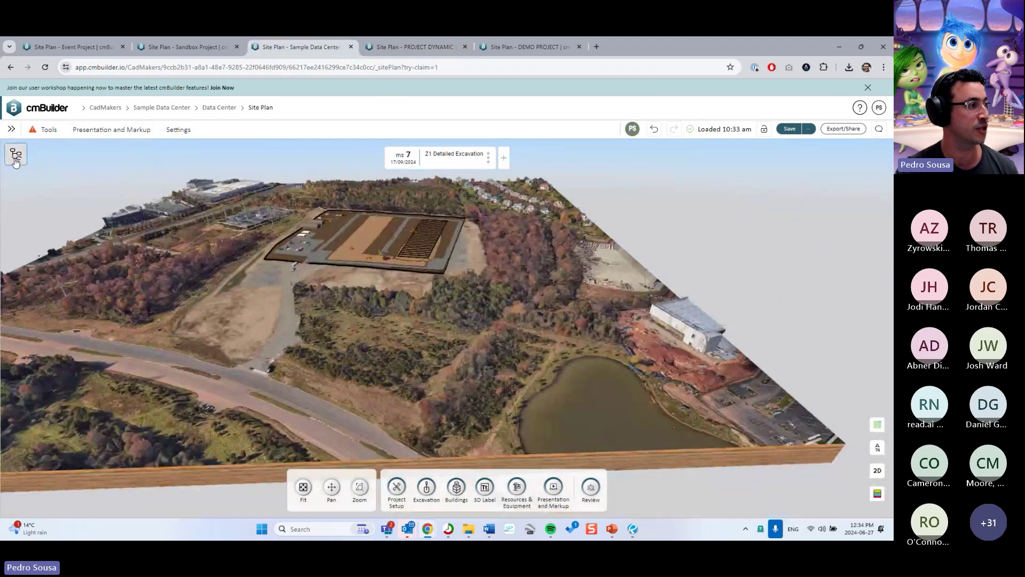
left_click(16, 154)
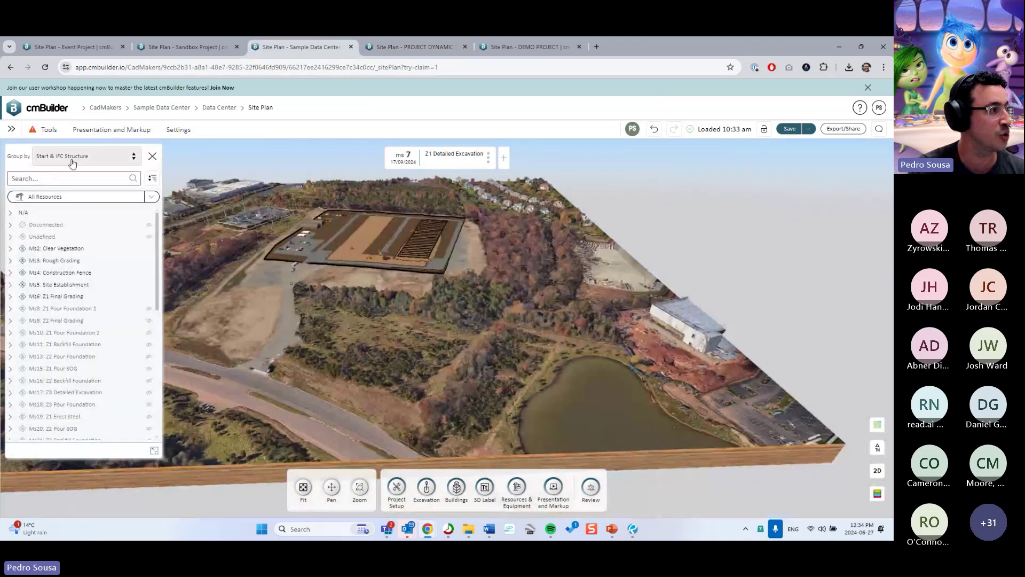
left_click(67, 156)
left_click(64, 174)
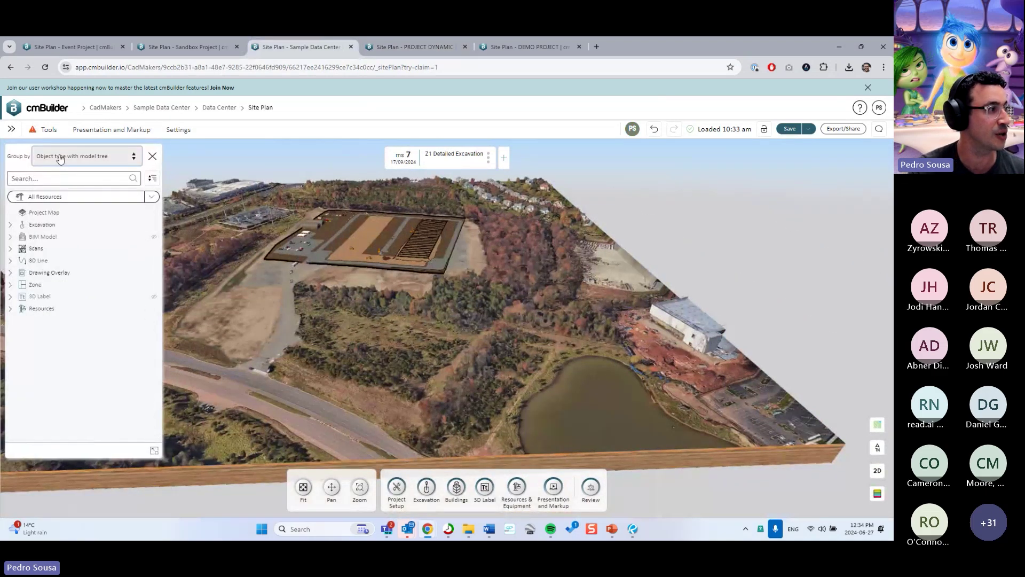
Expand the BIM Model through DC_SAMPLE_LAYOUT to the Level 1 folders and inspect the MEPF.2 folder's contents.
scroll(351, 243, "up", 10)
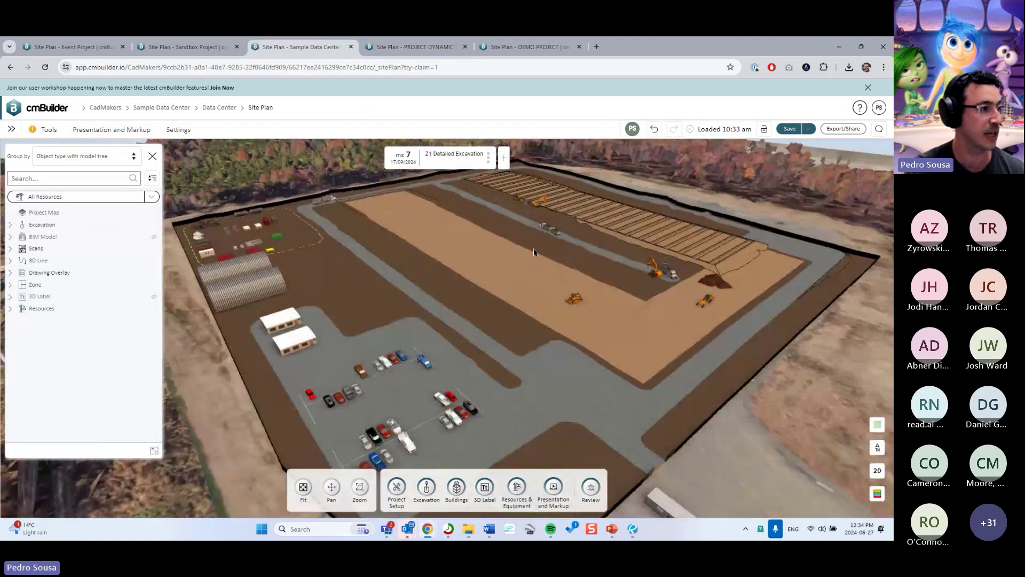
scroll(534, 252, "down", 10)
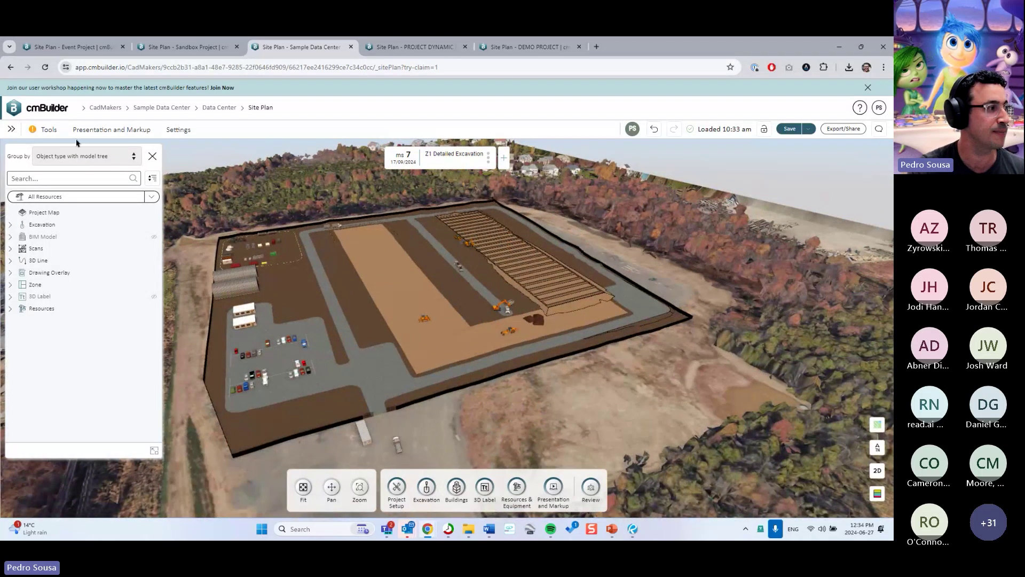
left_click(10, 237)
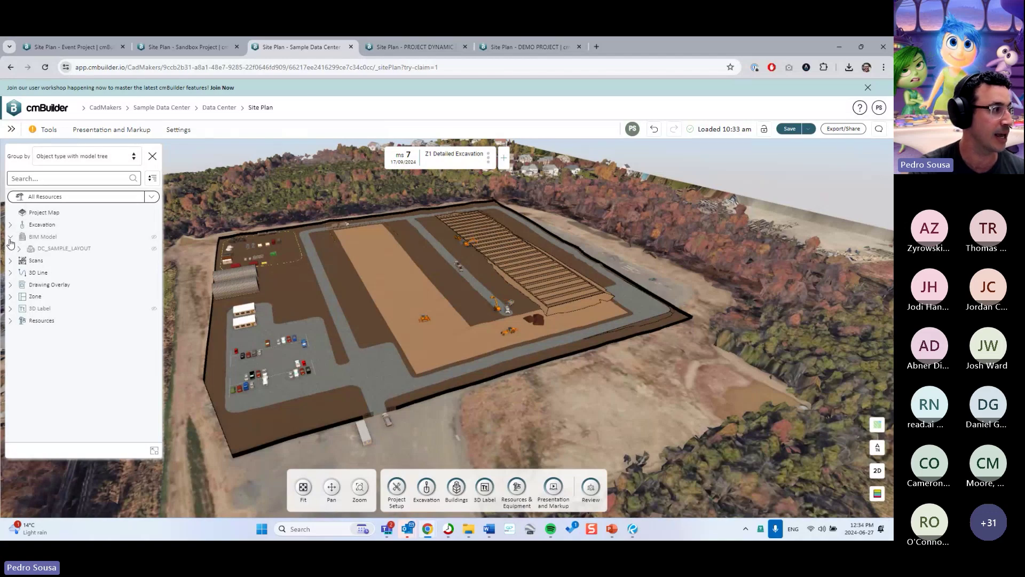
left_click(19, 249)
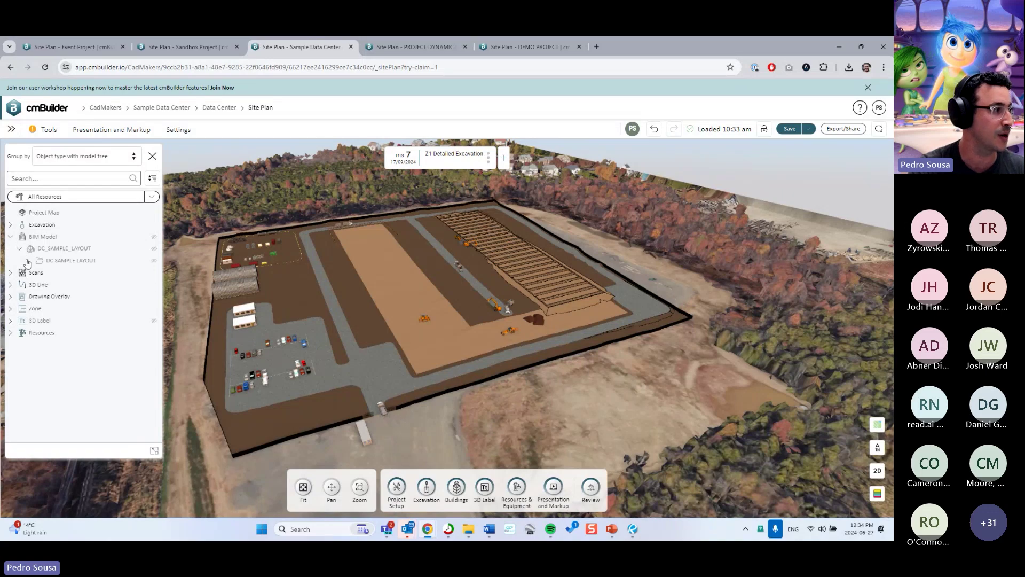
left_click(27, 261)
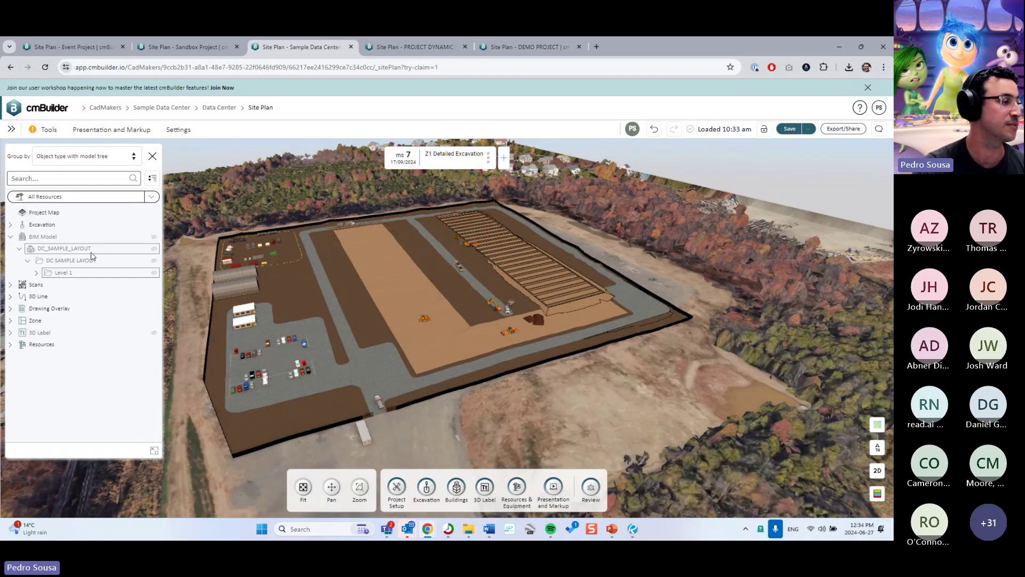
left_click(36, 274)
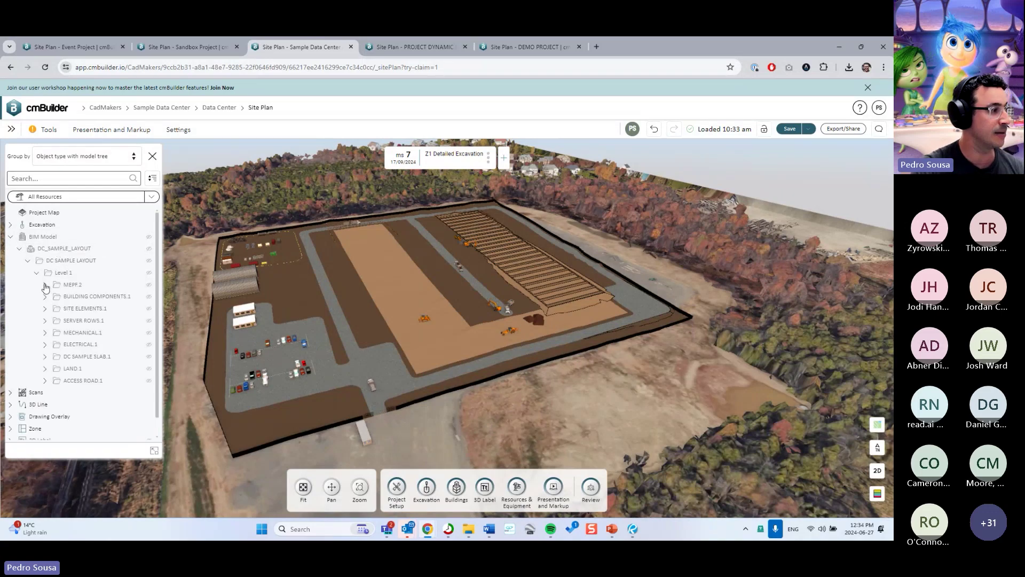
left_click(46, 286)
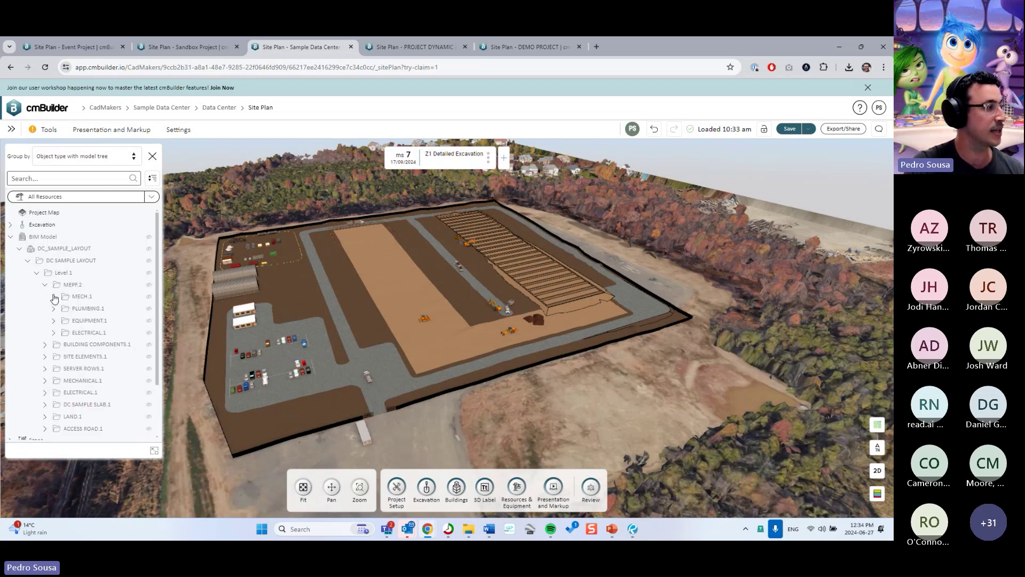
left_click(45, 286)
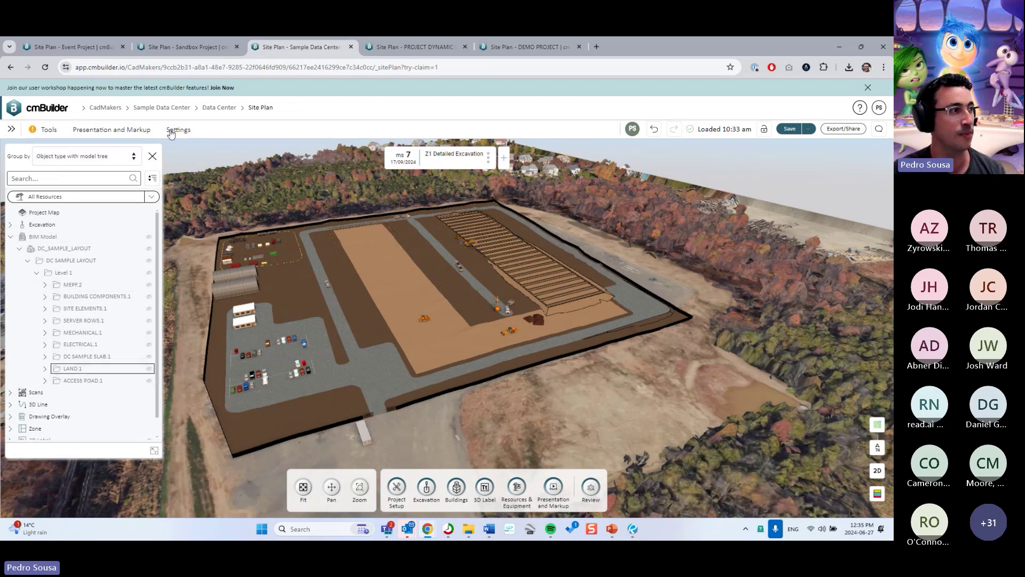
Switch to the Sandbox Project site plan, close the drawing overlay list and hide the A101 site plan drawing in the model view.
left_click(195, 48)
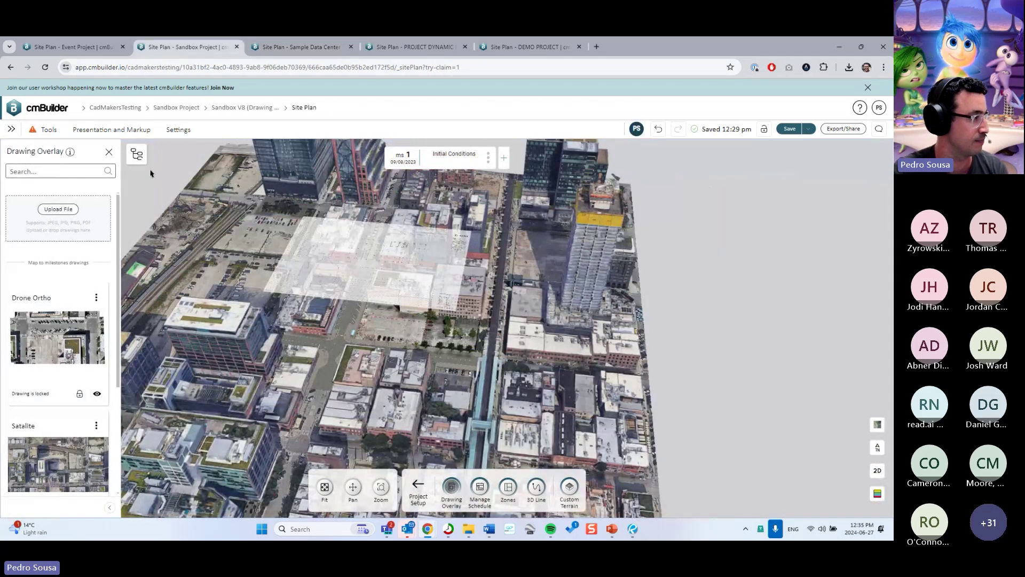
scroll(229, 278, "up", 5)
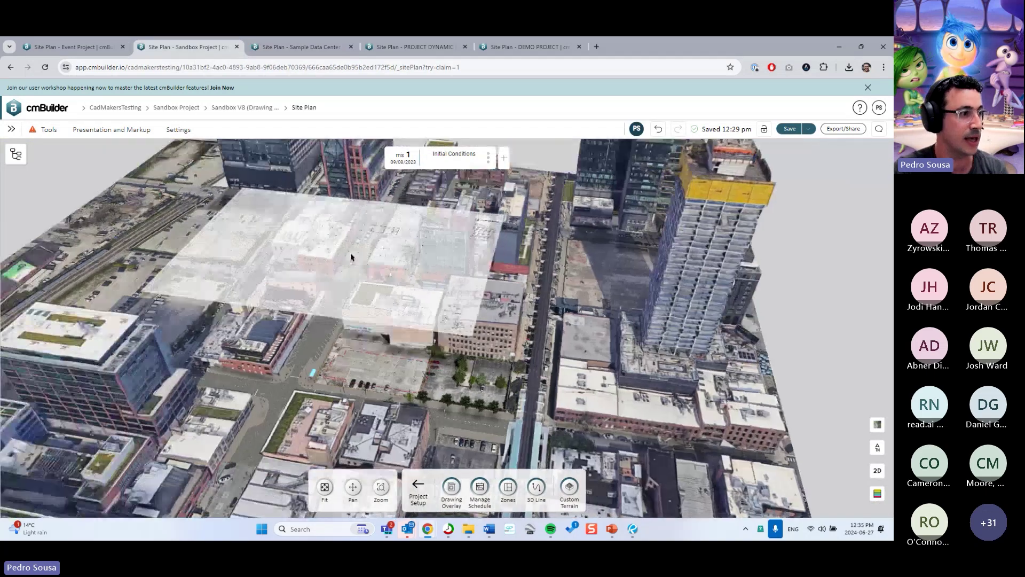
left_click(350, 257)
key("h")
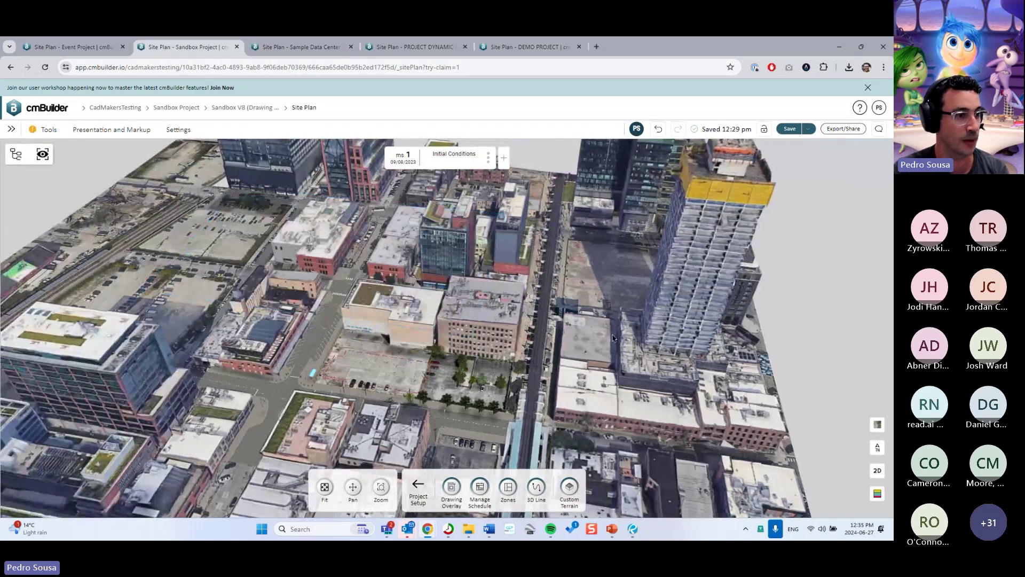
Go to the final Occupancy milestone and expand the Concrete BIM model in the resource tree down to its levels.
key("Right")
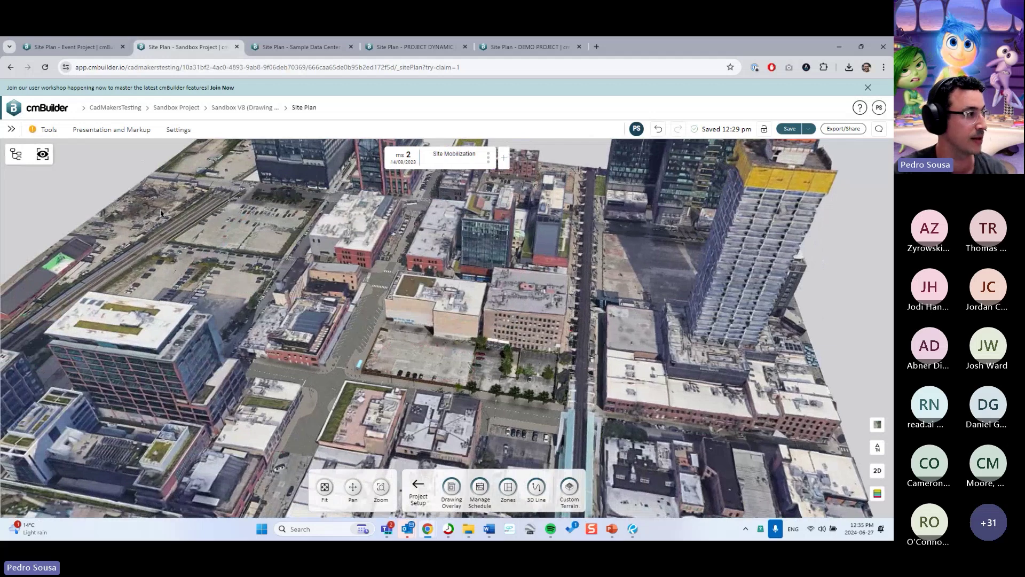
key("End")
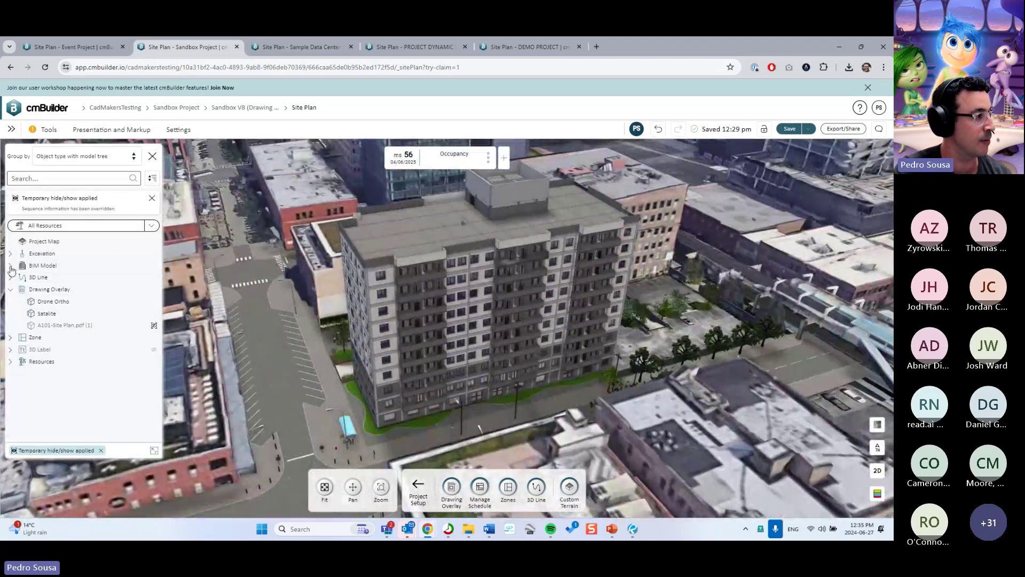
left_click(10, 266)
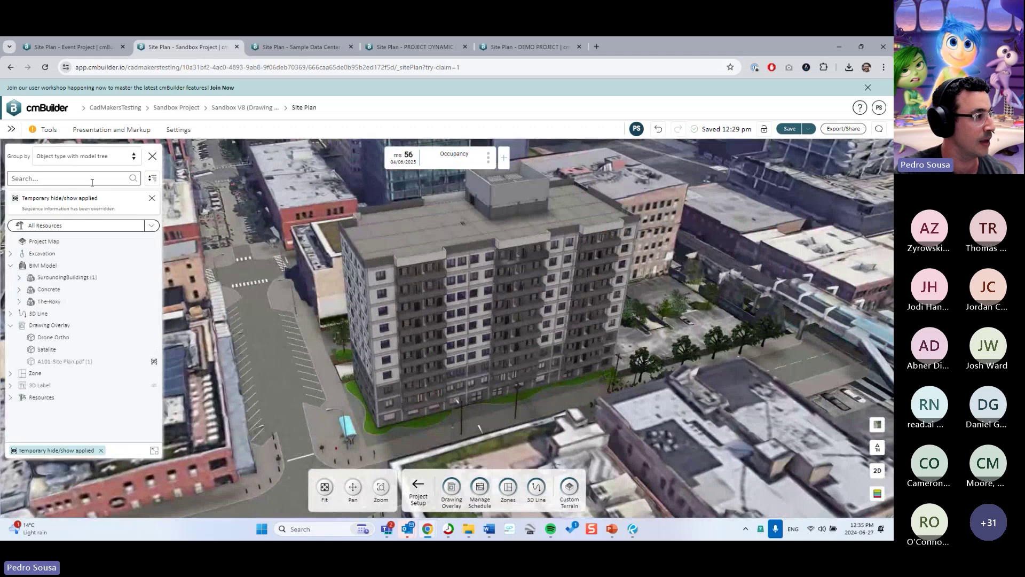
left_click(19, 290)
left_click(27, 301)
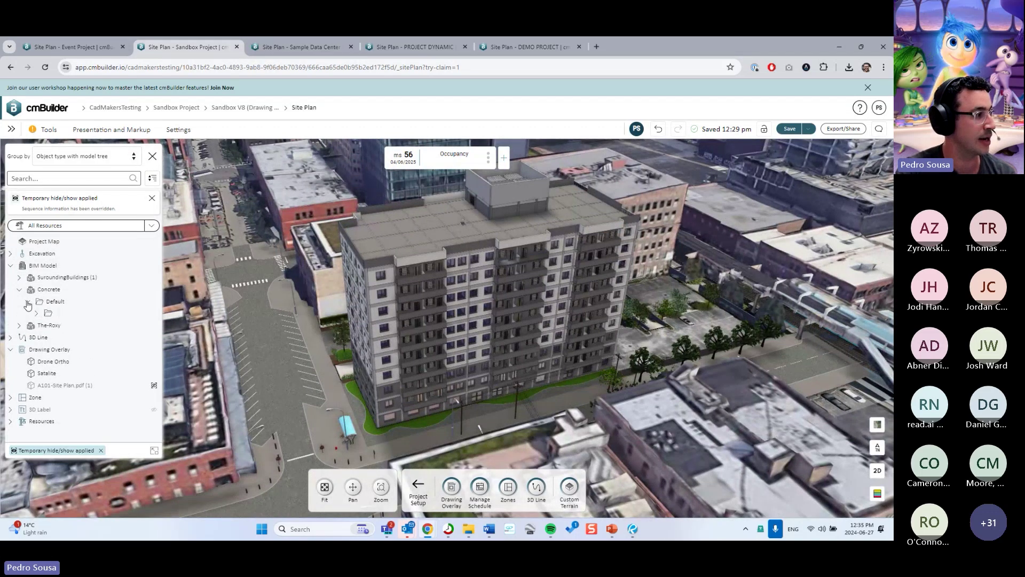
left_click(37, 313)
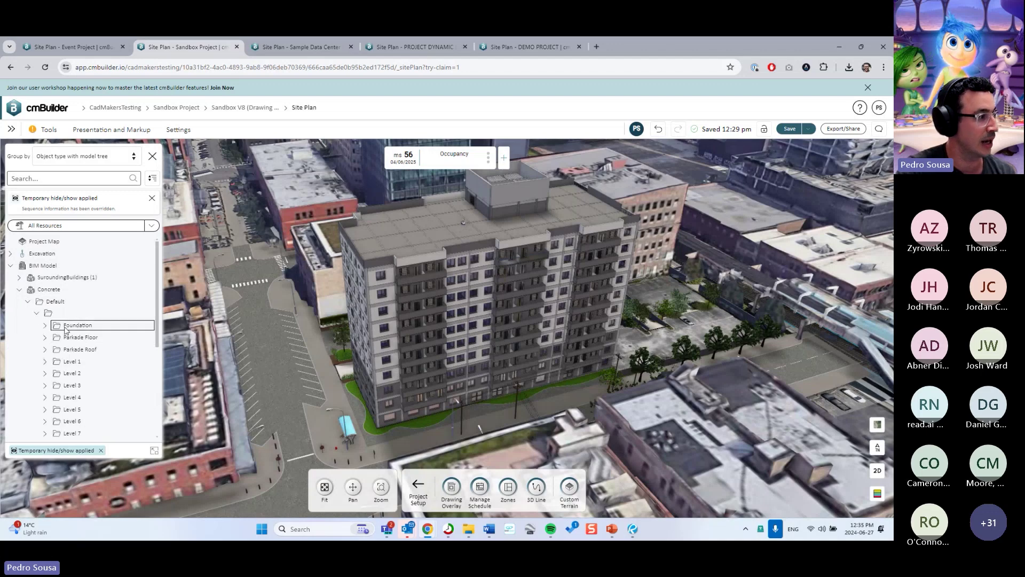
Review the elements inside the Foundation folder, select the whole folder to highlight it in the model, and collapse it.
left_click(45, 327)
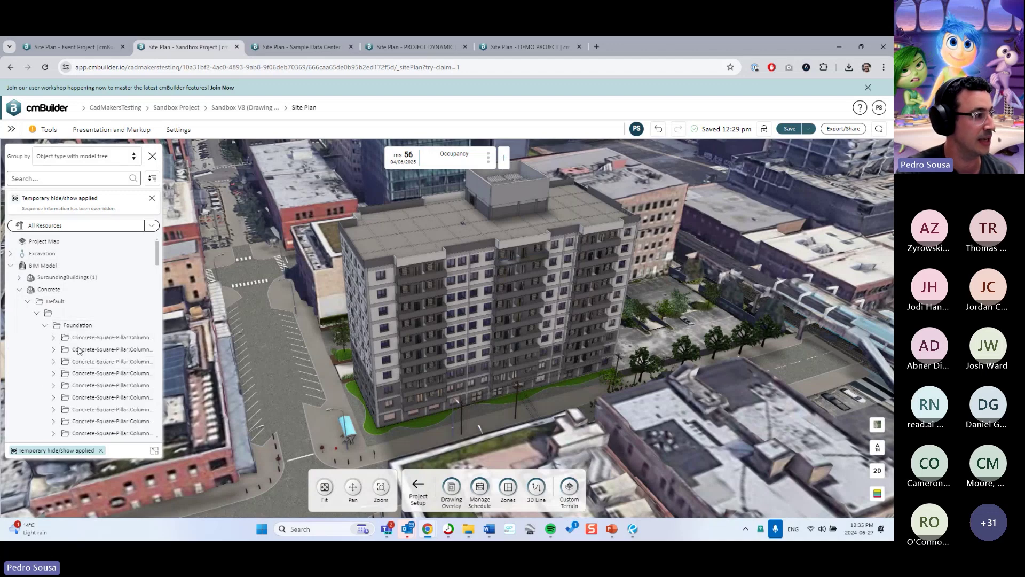
scroll(103, 369, "down", 3)
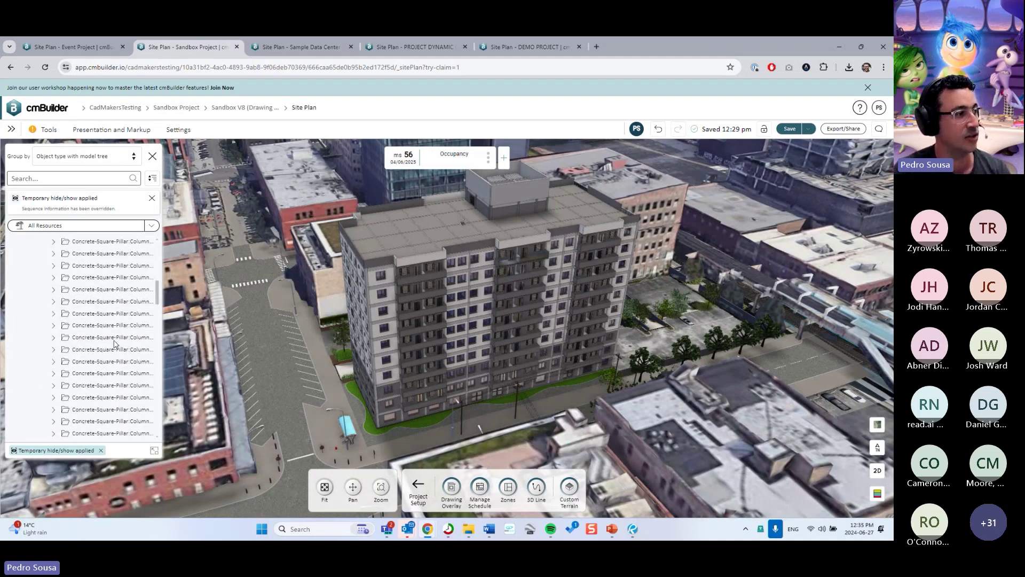
scroll(90, 342, "up", 3)
left_click(76, 324)
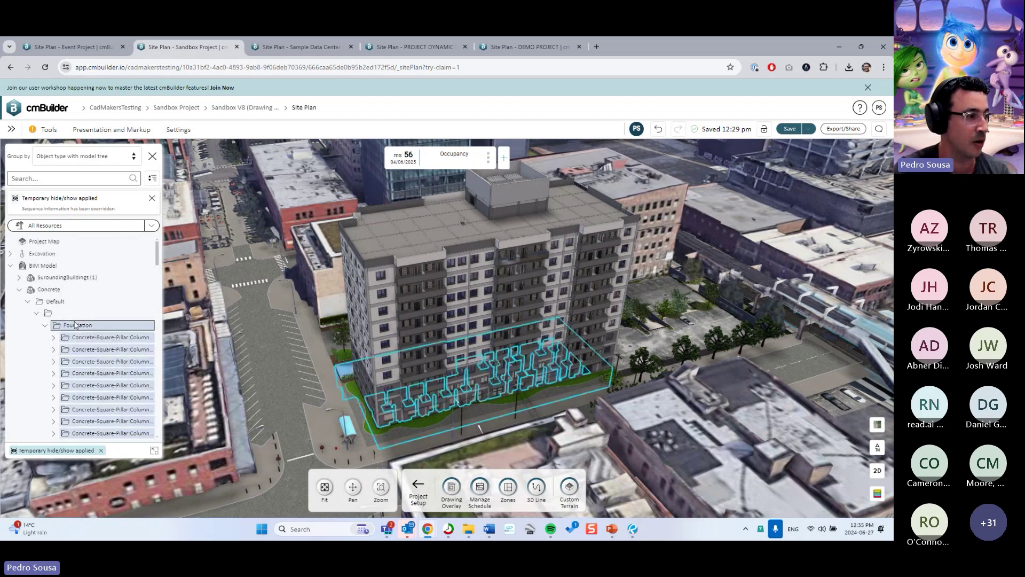
left_click(45, 325)
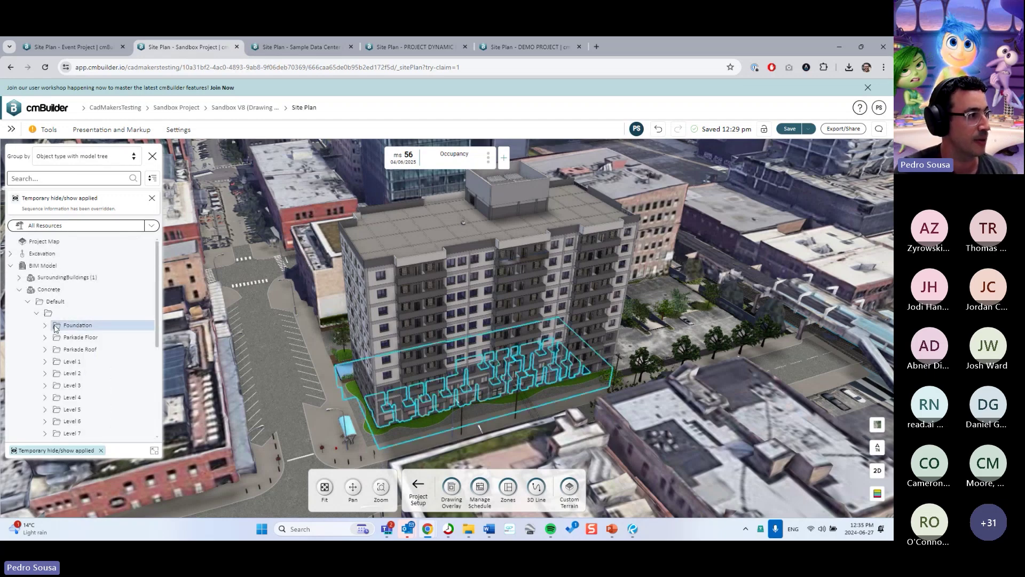
Return to the Sample Data Center site plan and group its resource tree by IFC Structure.
left_click(295, 48)
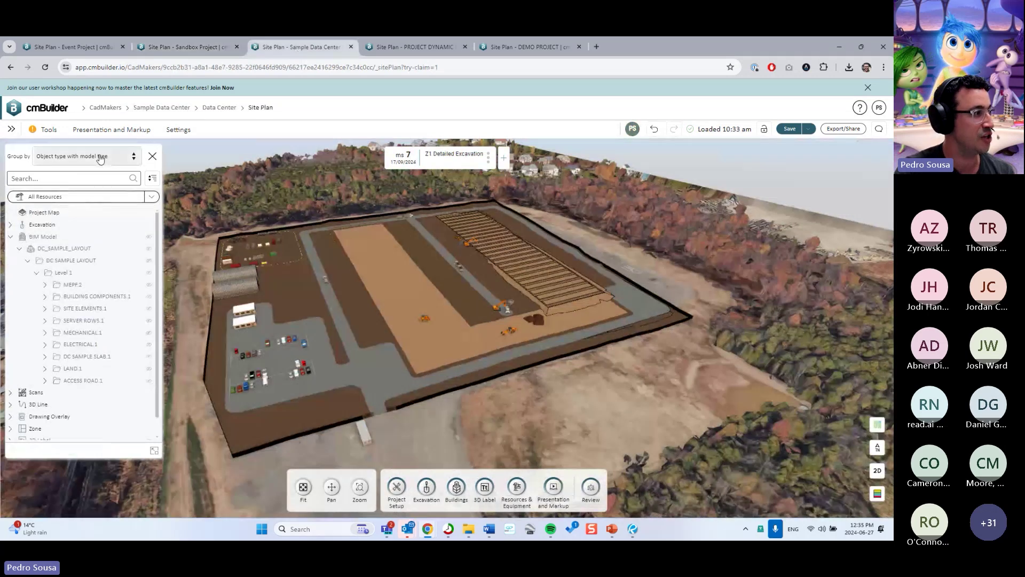
left_click(44, 157)
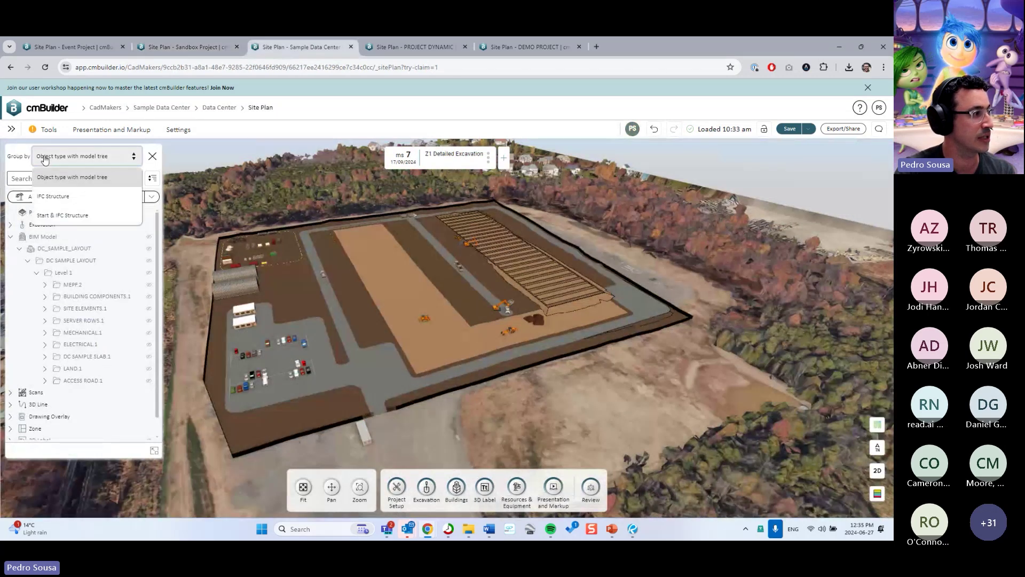
left_click(62, 197)
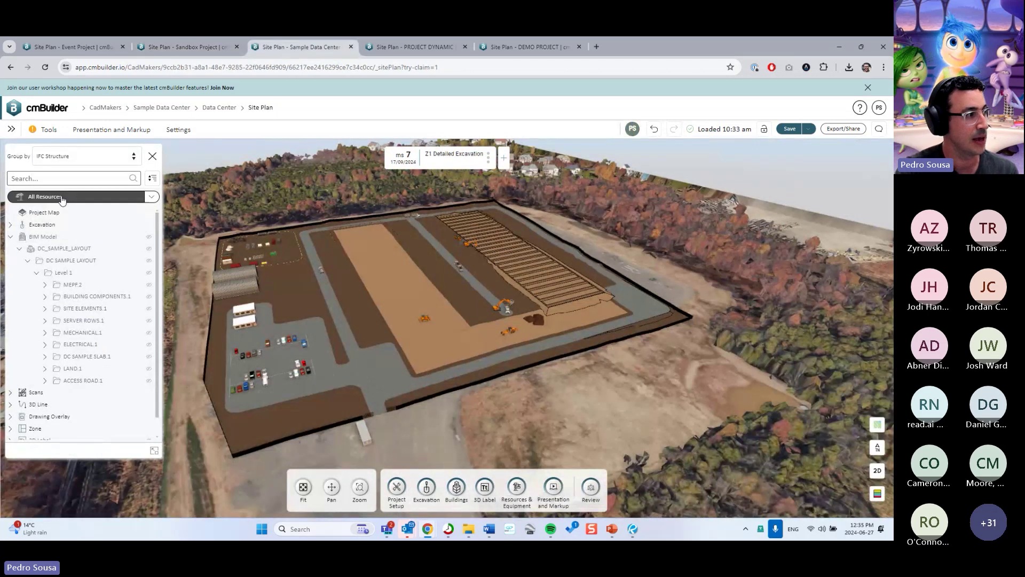
Expand the BIM Model through DC_SAMPLE_LAYOUT and Level 1 to examine its IFC element categories.
left_click(11, 239)
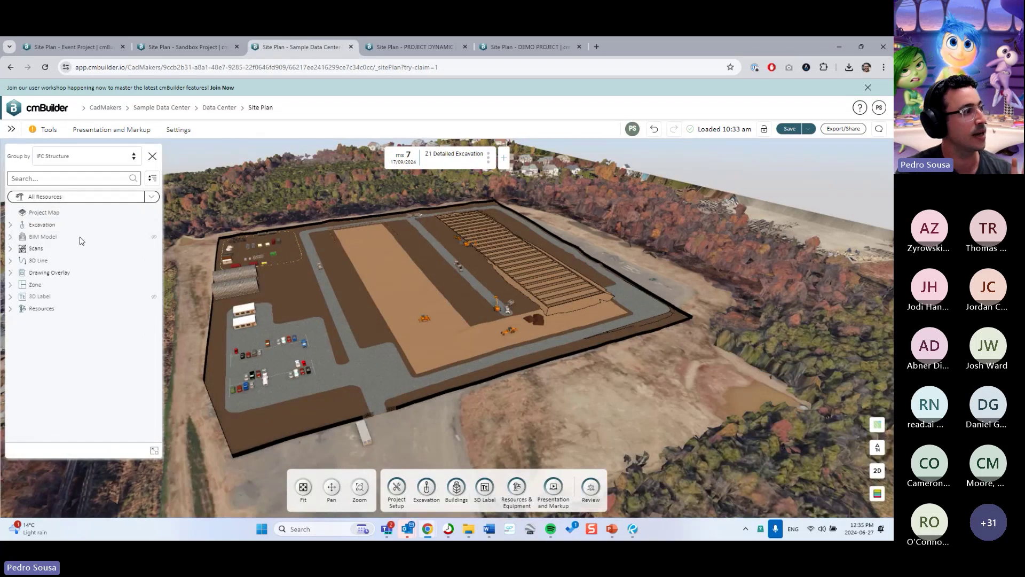
left_click(11, 239)
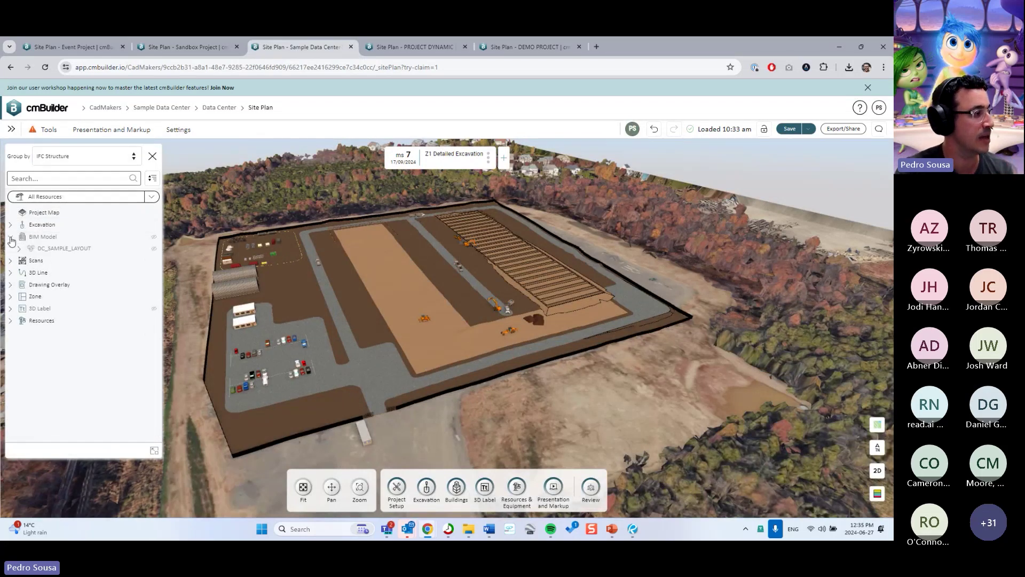
left_click(20, 248)
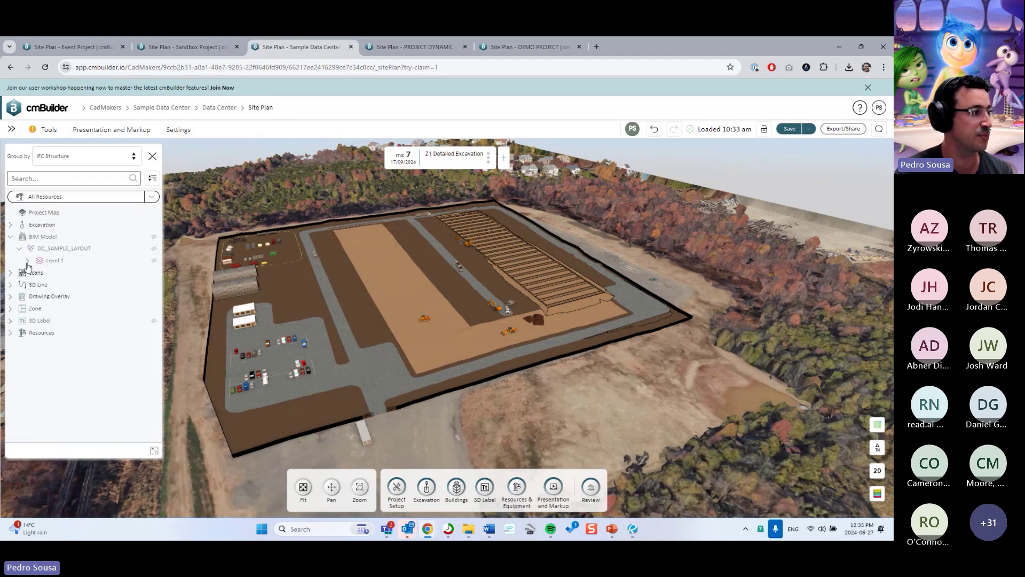
left_click(27, 260)
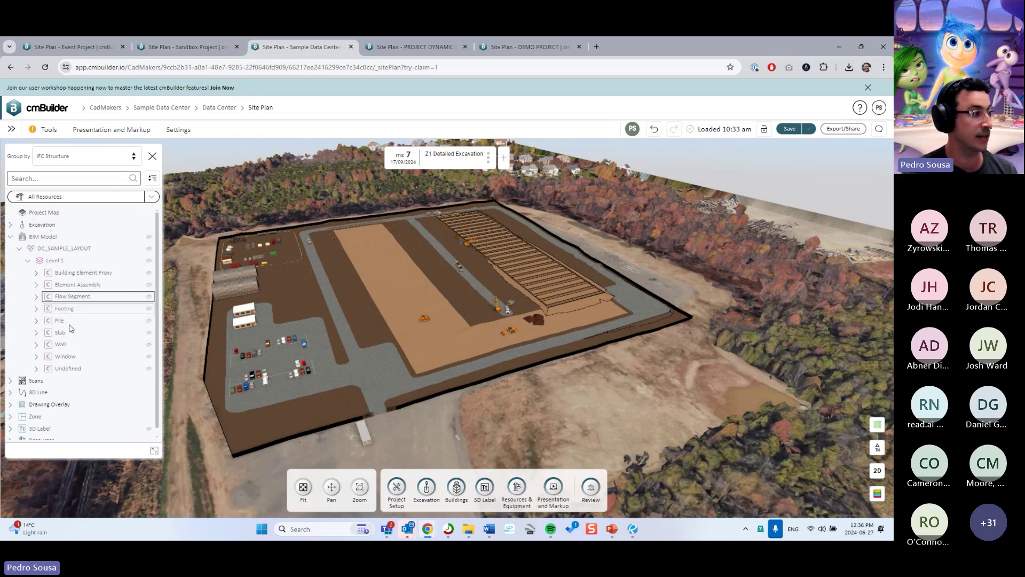
Highlight the Footing, Pile, Slab, Wall and Window categories of Level 1 in the model one after another, then clear the selection.
left_click(81, 309)
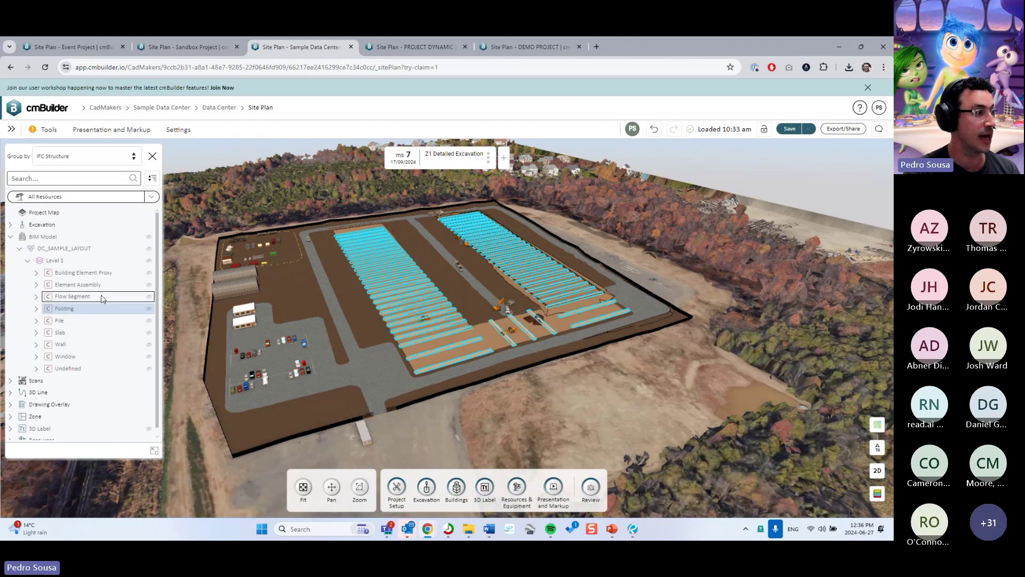
left_click(74, 322)
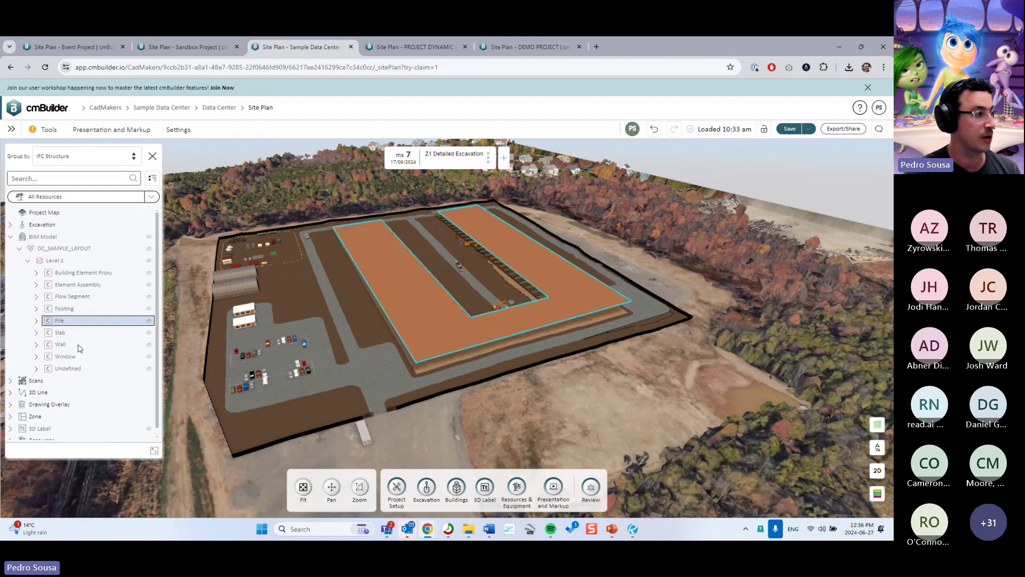
left_click(79, 334)
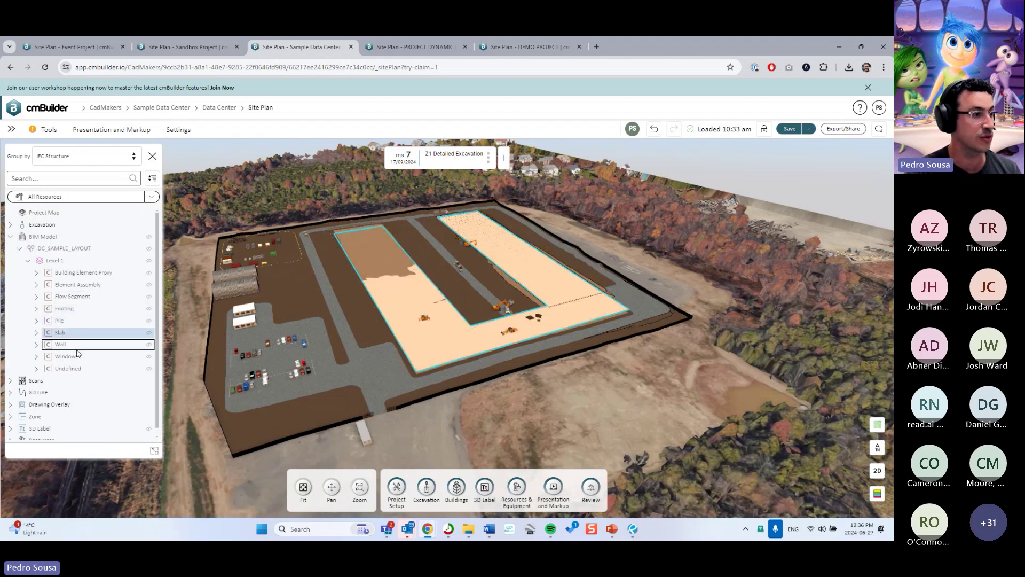
left_click(77, 347)
left_click(77, 358)
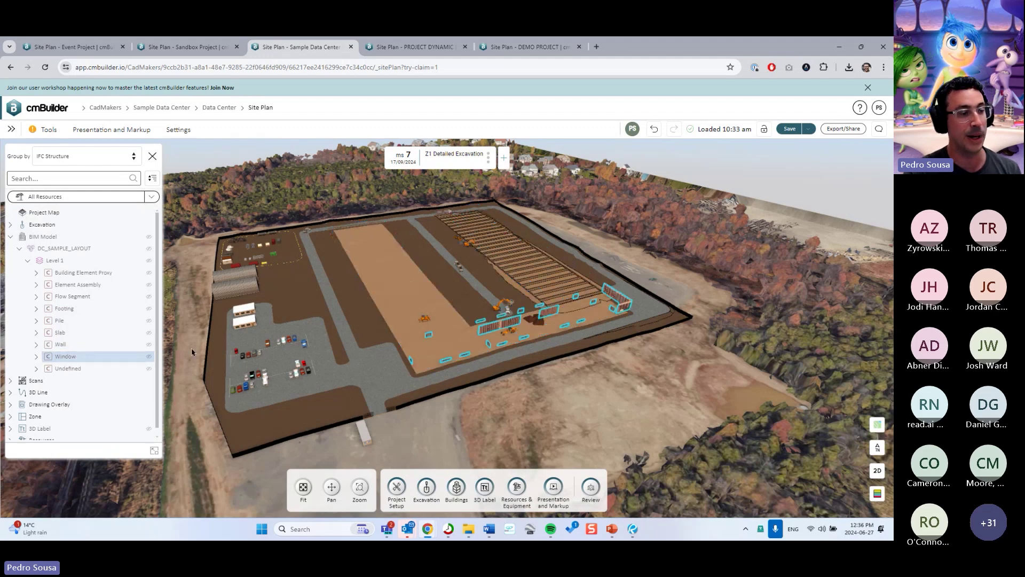
left_click(844, 190)
middle_click_drag(844, 190, 729, 217)
Return to the Sandbox Project site plan and highlight Level 2, then Level 5 of the Concrete model on the building.
left_click(191, 47)
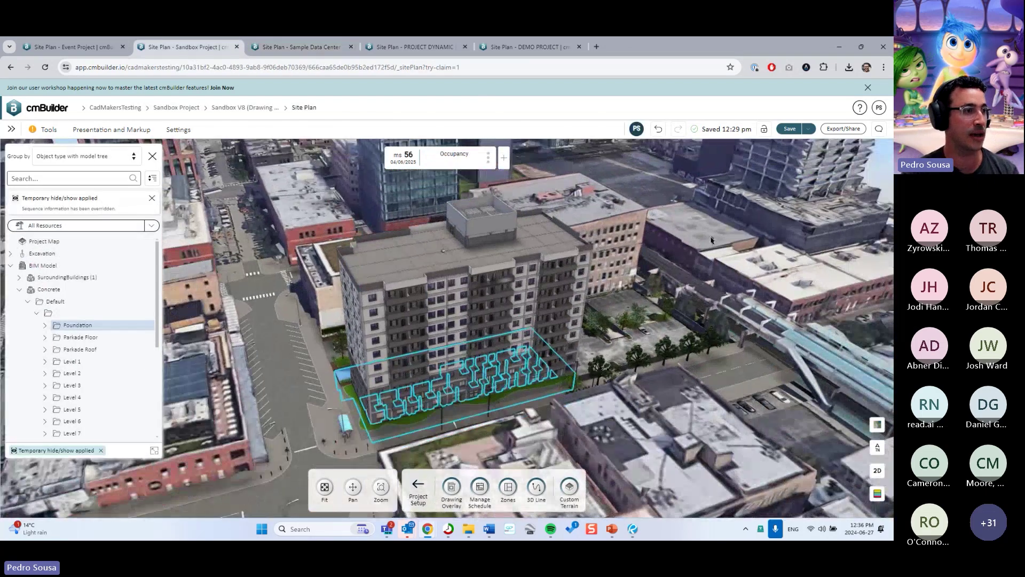
middle_click_drag(711, 241, 490, 316)
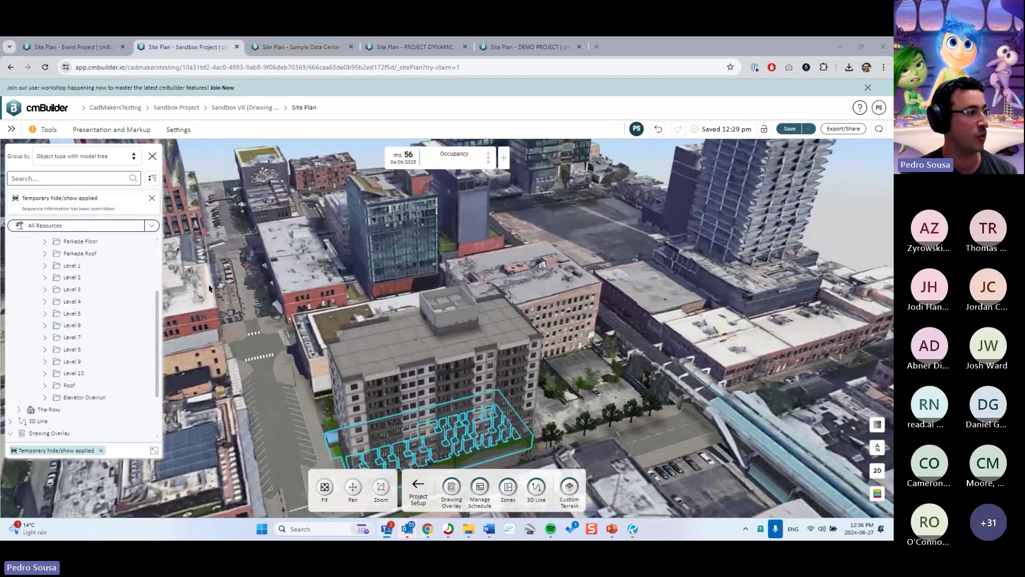
scroll(107, 299, "up", 3)
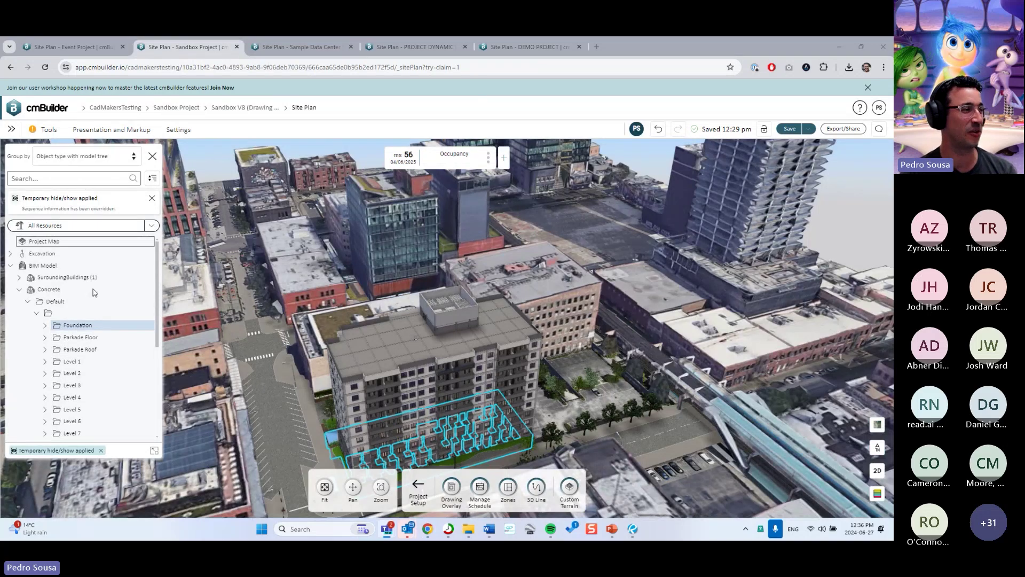
double_click(485, 355)
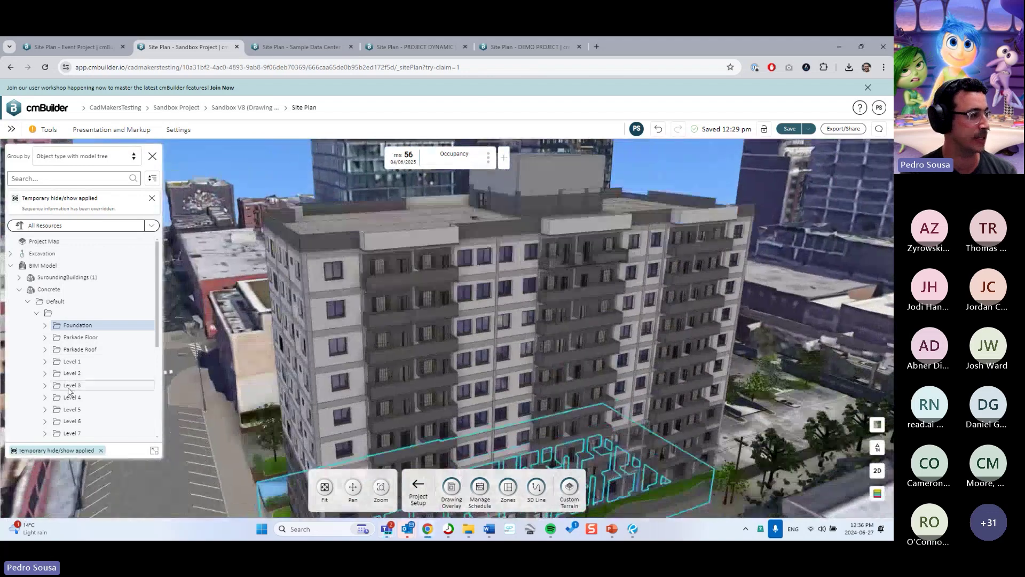
double_click(73, 373)
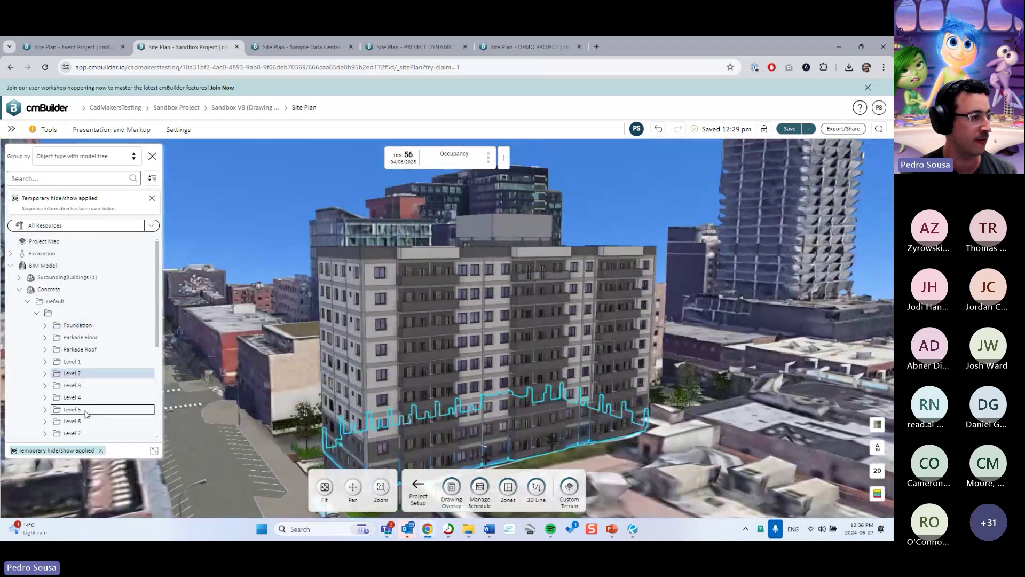
double_click(394, 398)
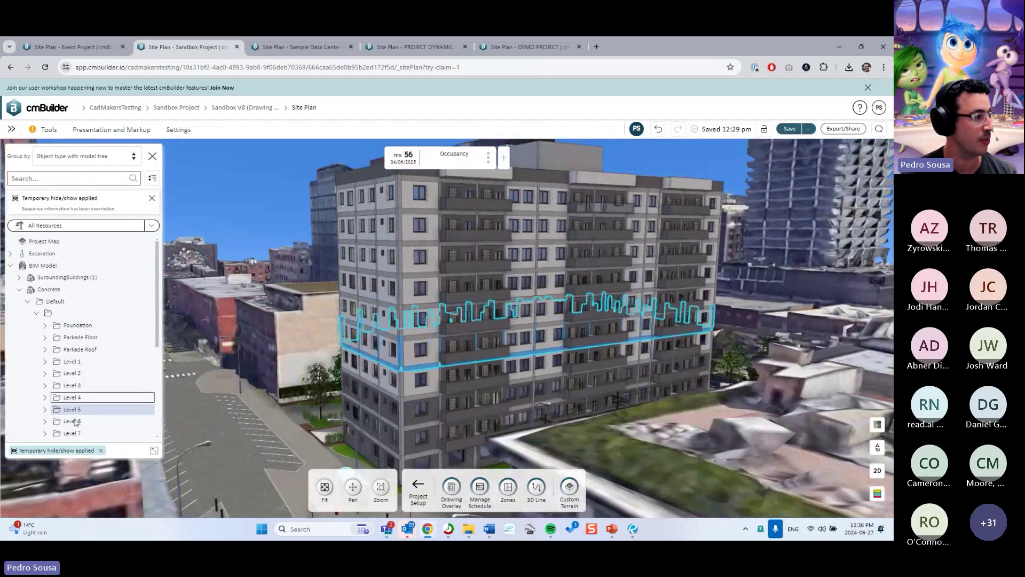
Expand the Level 5 folder to review its individual elements, then collapse it.
left_click(45, 409)
scroll(101, 400, "down", 3)
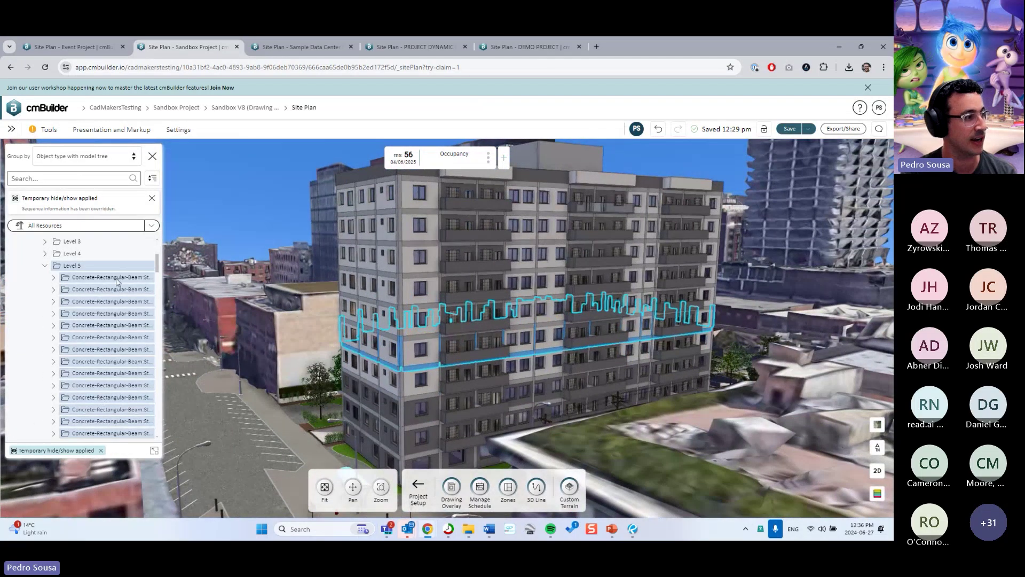
left_click(46, 266)
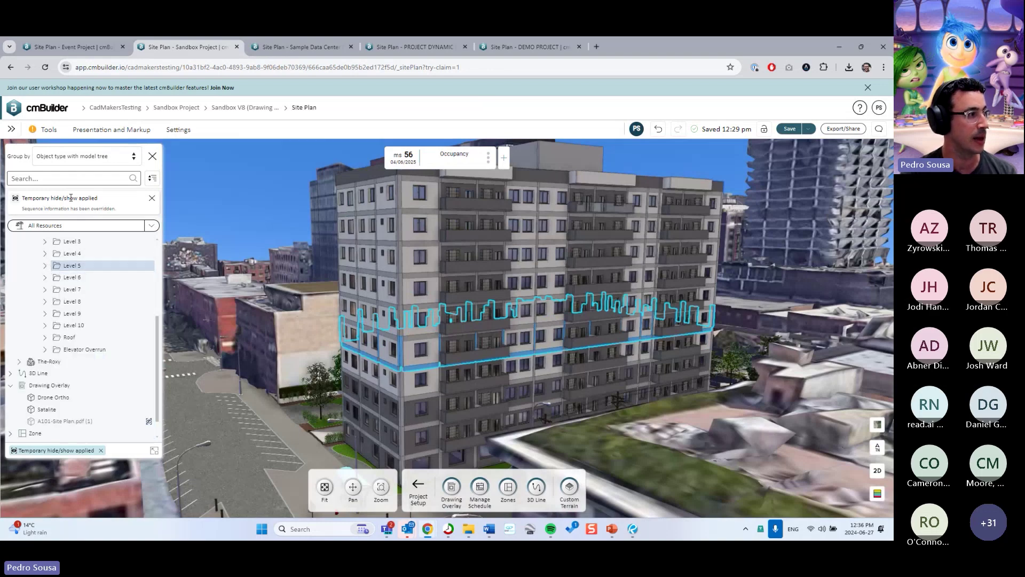
Group the Sandbox resource tree by IFC Structure and expand the Concrete model down to the element categories of Level 5.
left_click(81, 156)
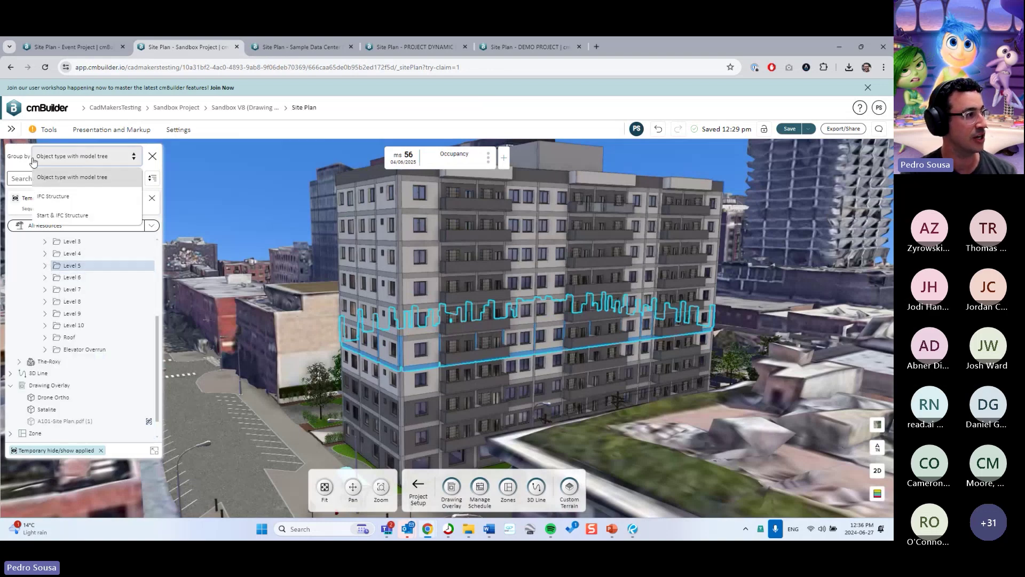
left_click(50, 197)
left_click(19, 290)
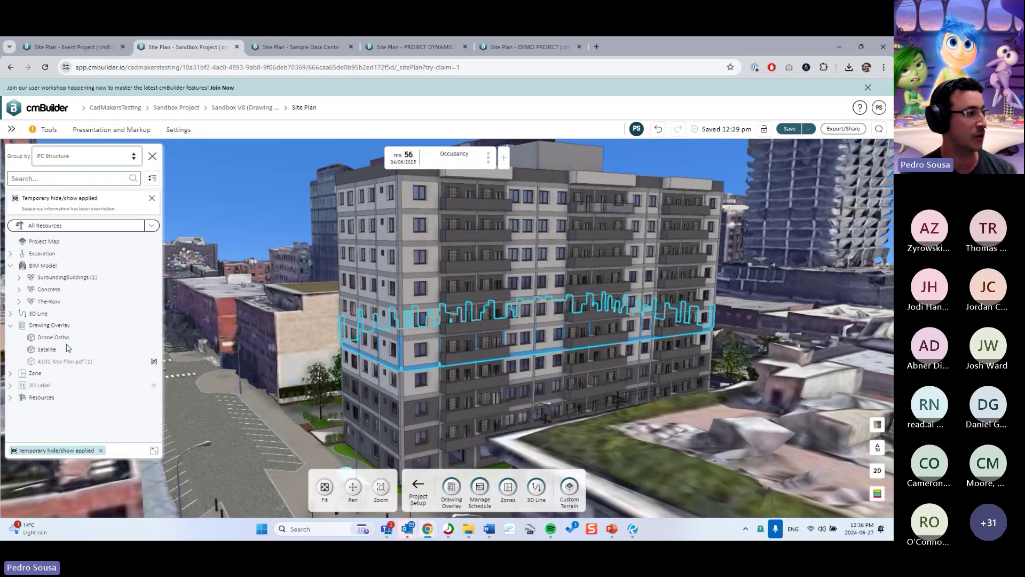
left_click(19, 289)
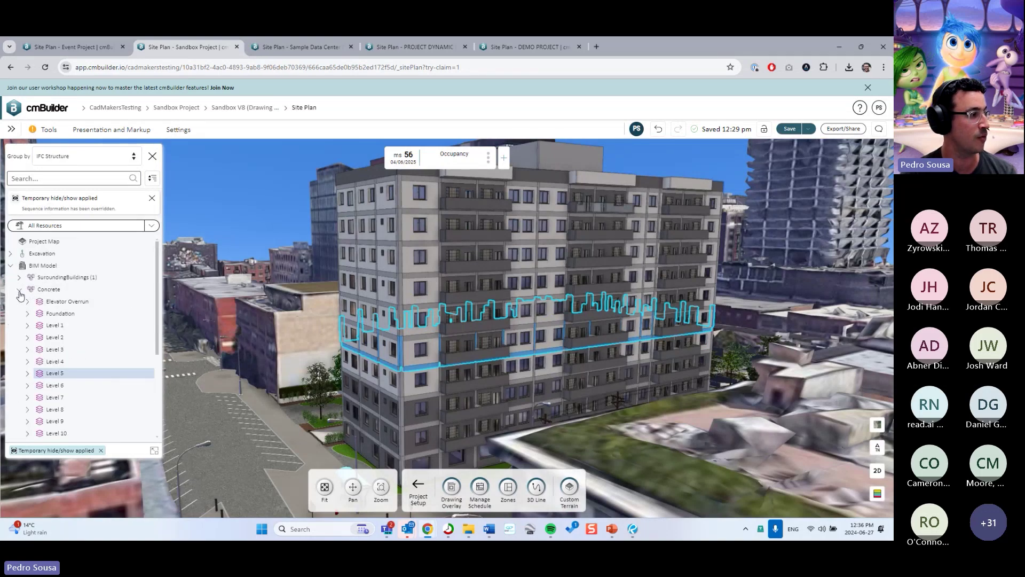
left_click(27, 373)
scroll(82, 350, "down", 2)
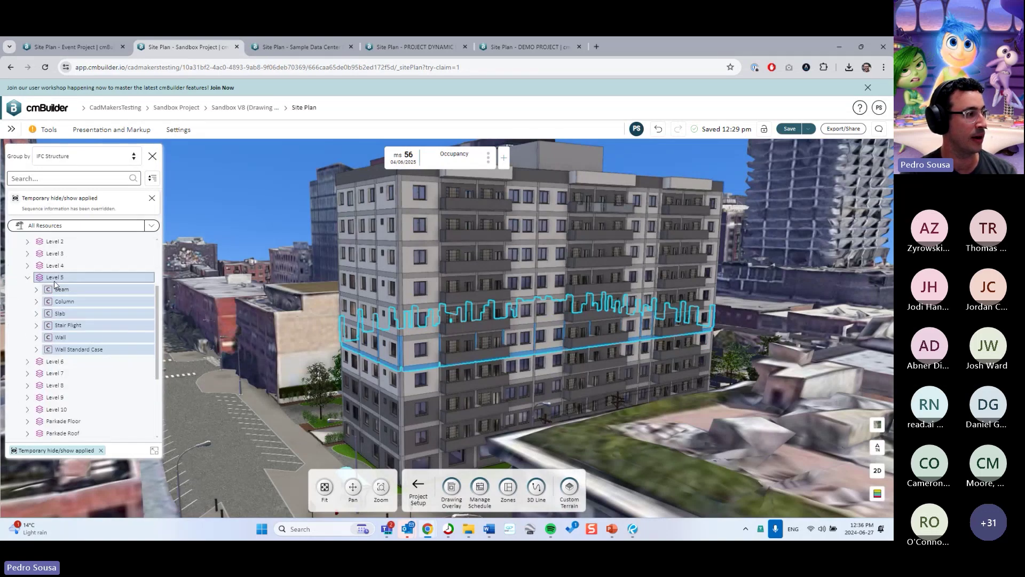
Highlight the Column category of Level 5 in the model, then clear the selection.
left_click(65, 304)
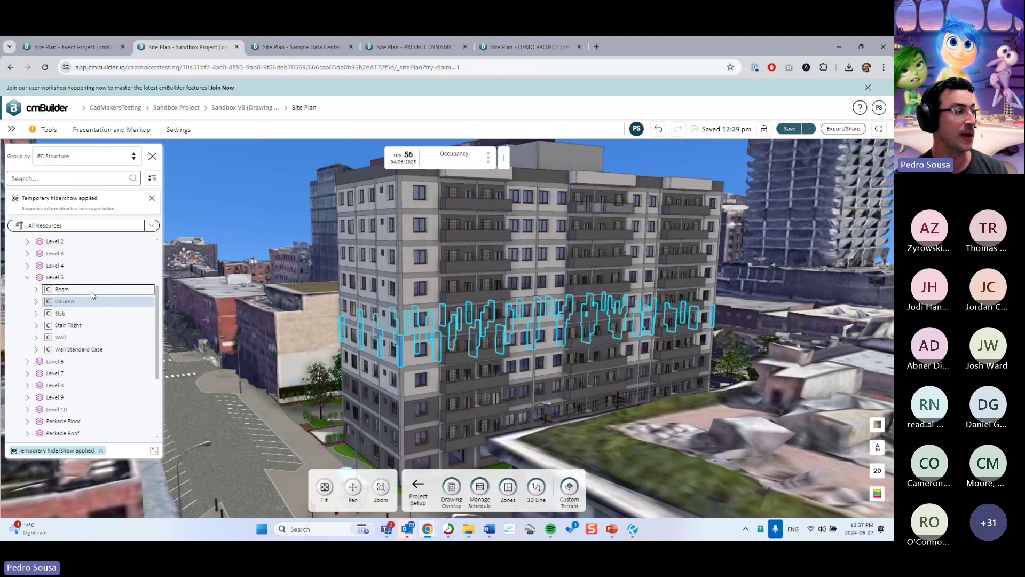
left_click(63, 277)
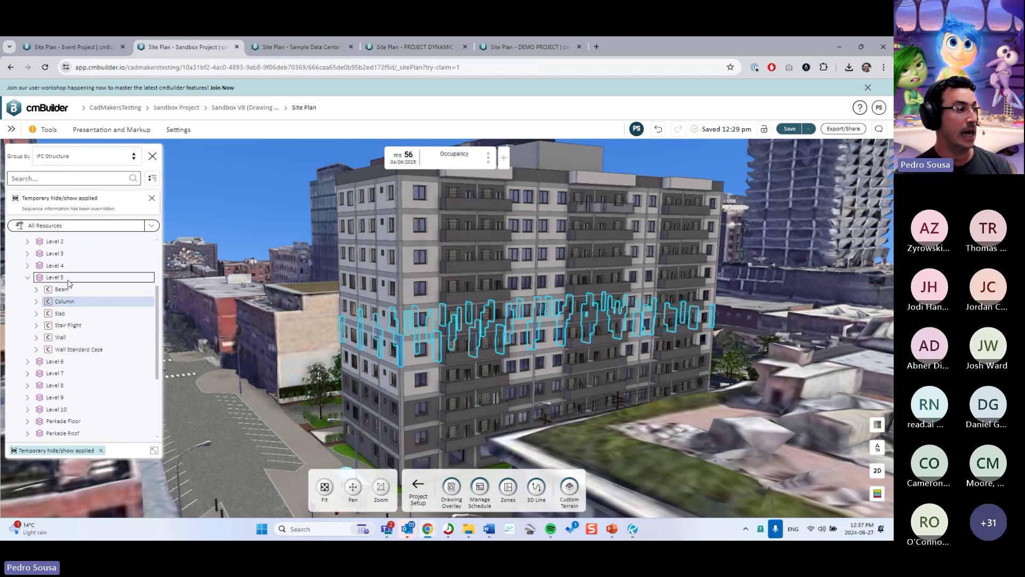
left_click(257, 225)
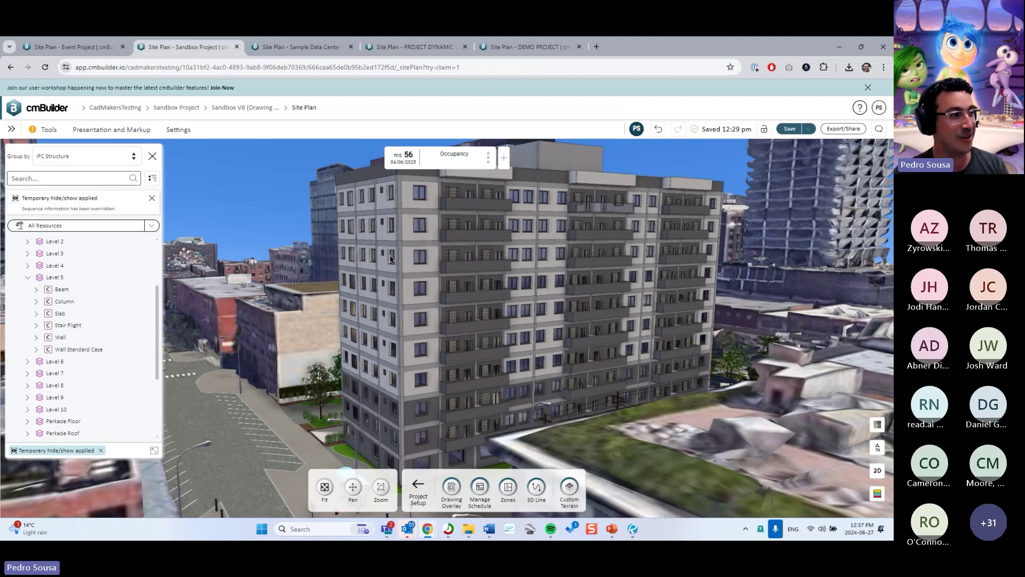
left_click_drag(391, 260, 432, 265)
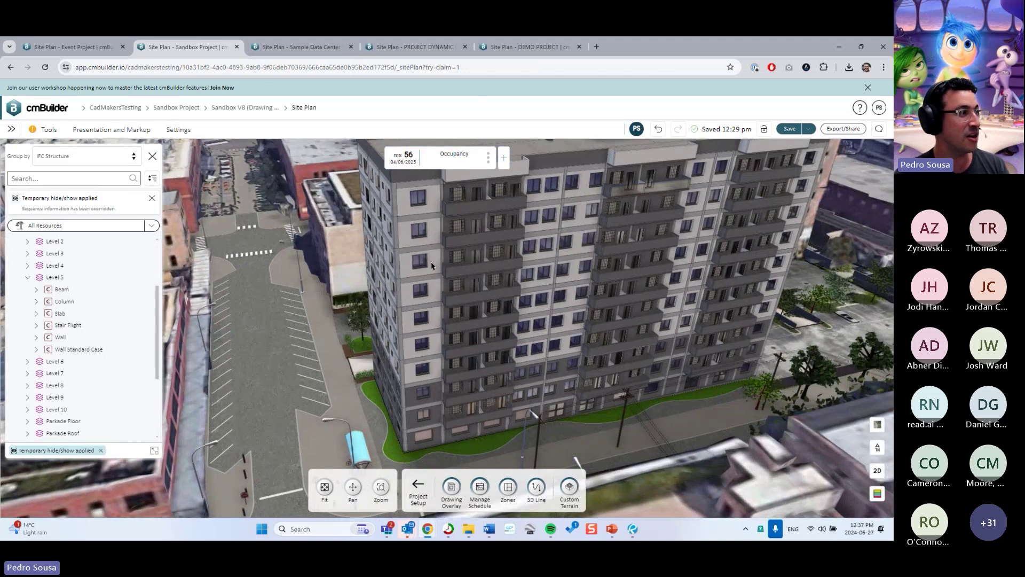
Group the resource tree by Start & IFC Structure and look through its list of milestones.
left_click(86, 156)
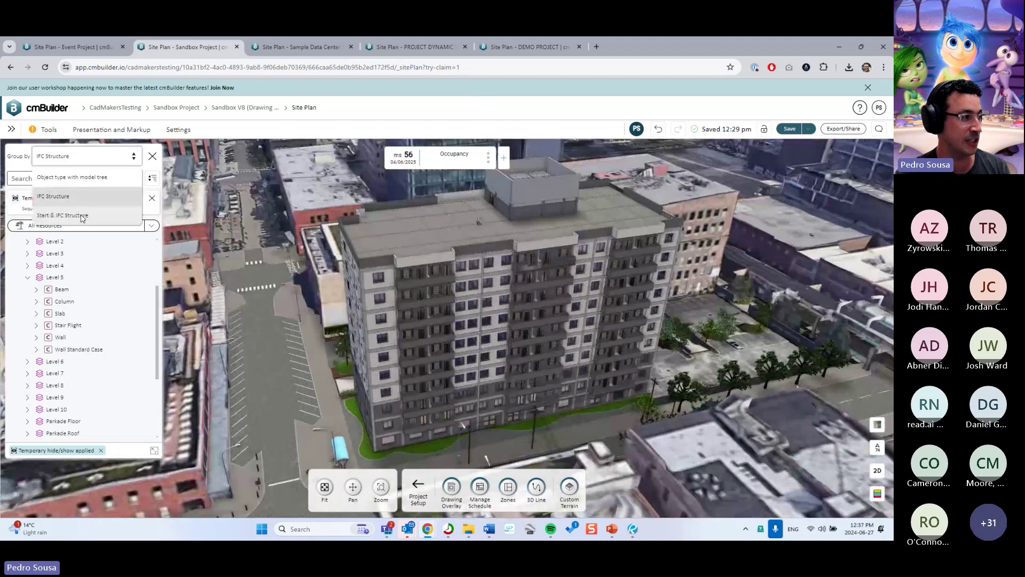
left_click(82, 215)
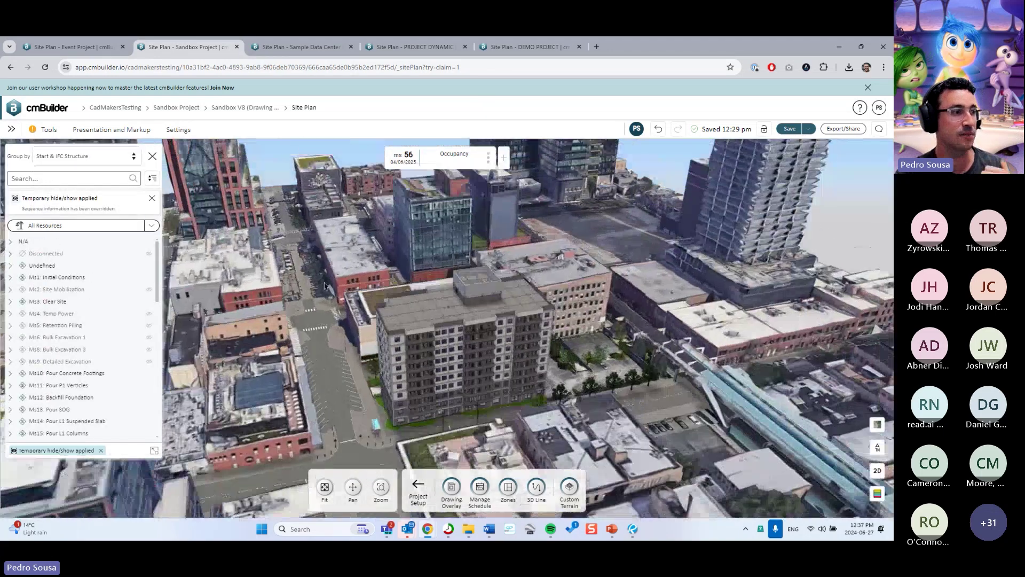
left_click_drag(325, 285, 394, 272)
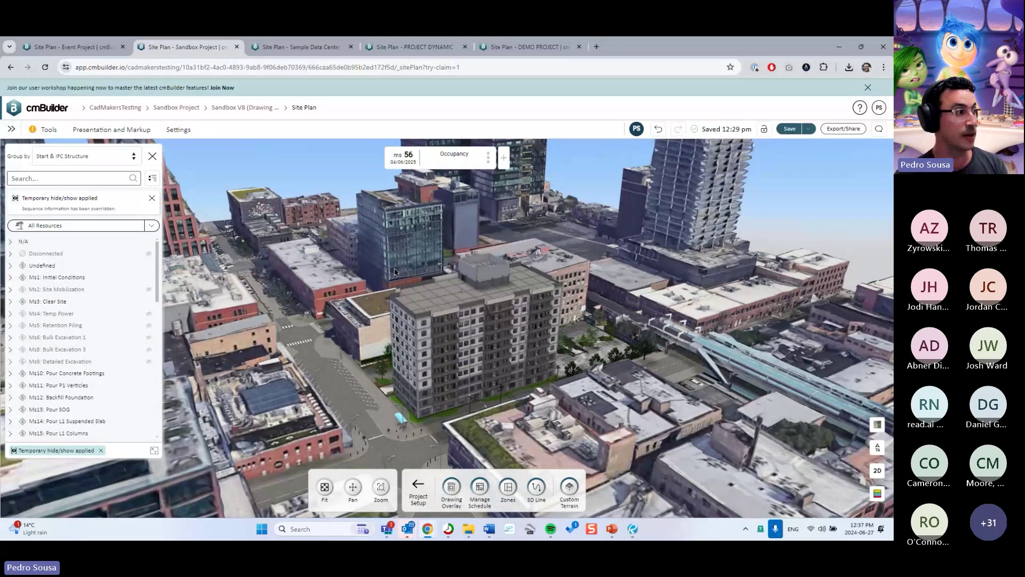
left_click(35, 160)
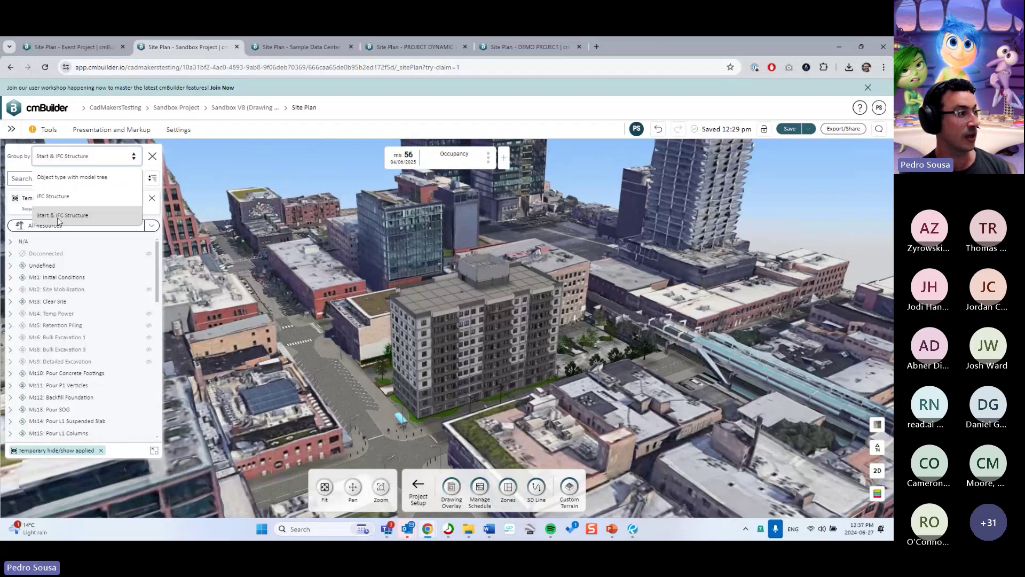
left_click(59, 215)
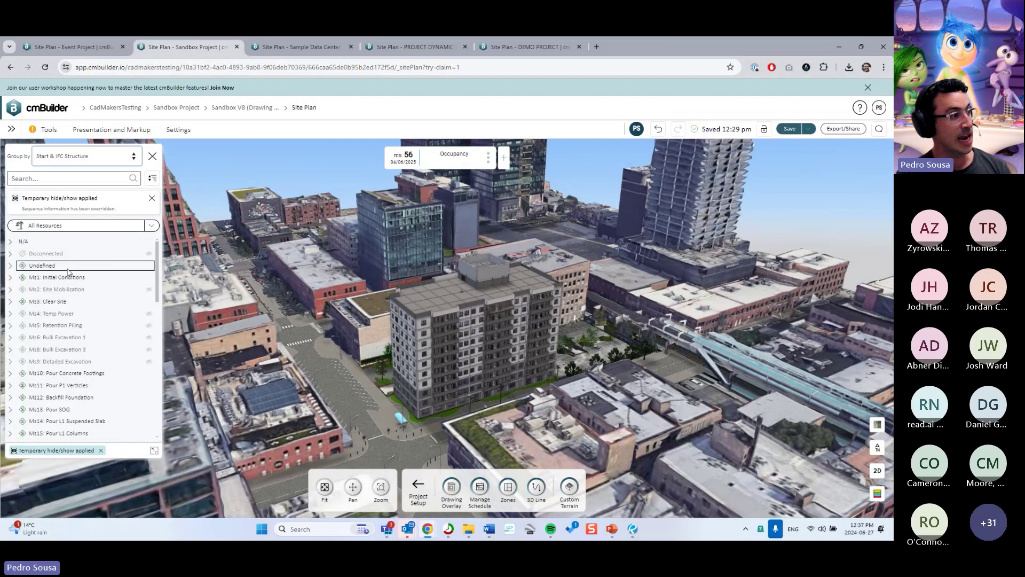
scroll(70, 271, "down", 2)
scroll(70, 271, "down", 8)
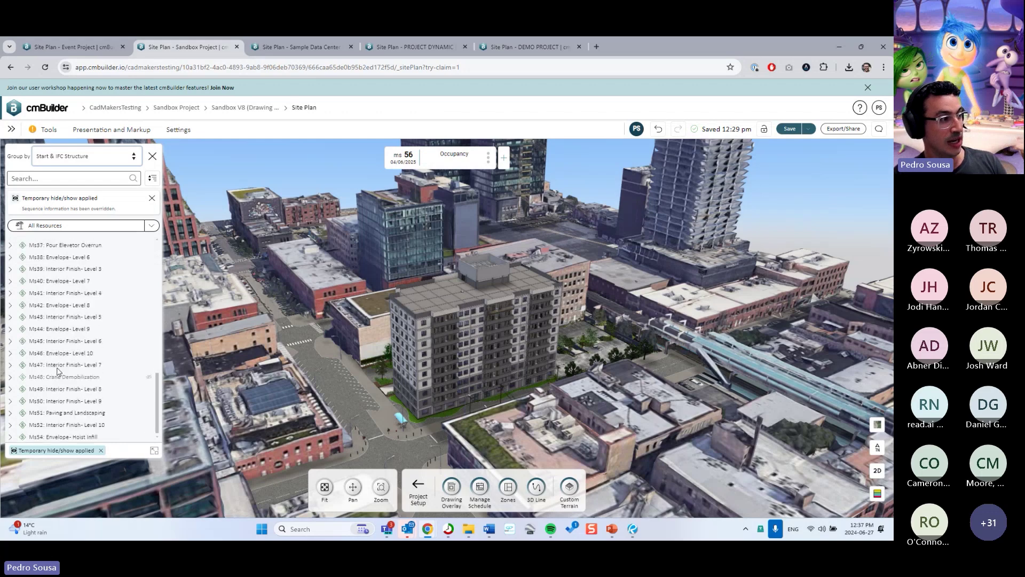
scroll(59, 368, "up", 10)
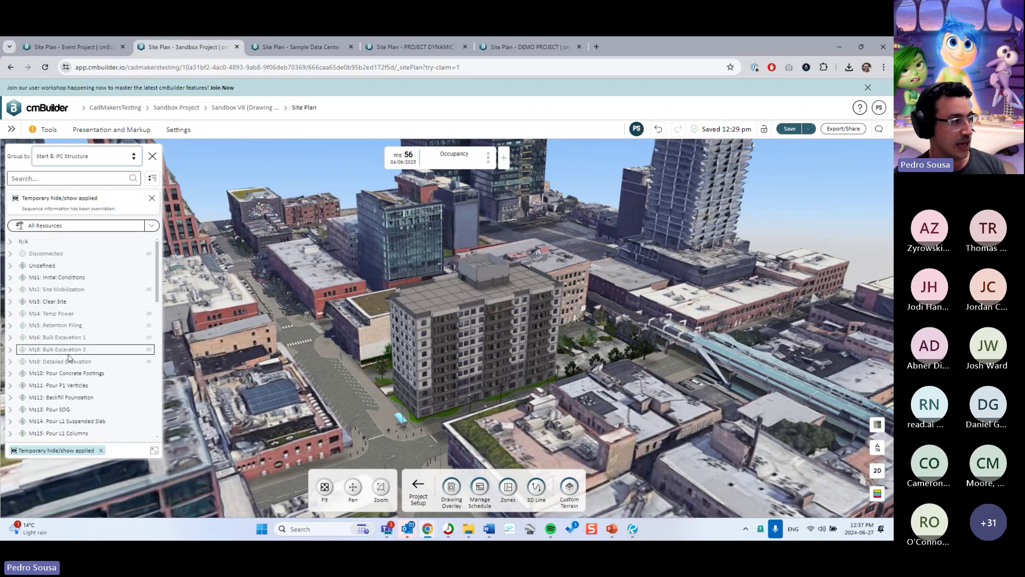
Select the Ms10: Pour Concrete Footings milestone group and inspect its highlighted footings and concrete equipment up close.
left_click(61, 375)
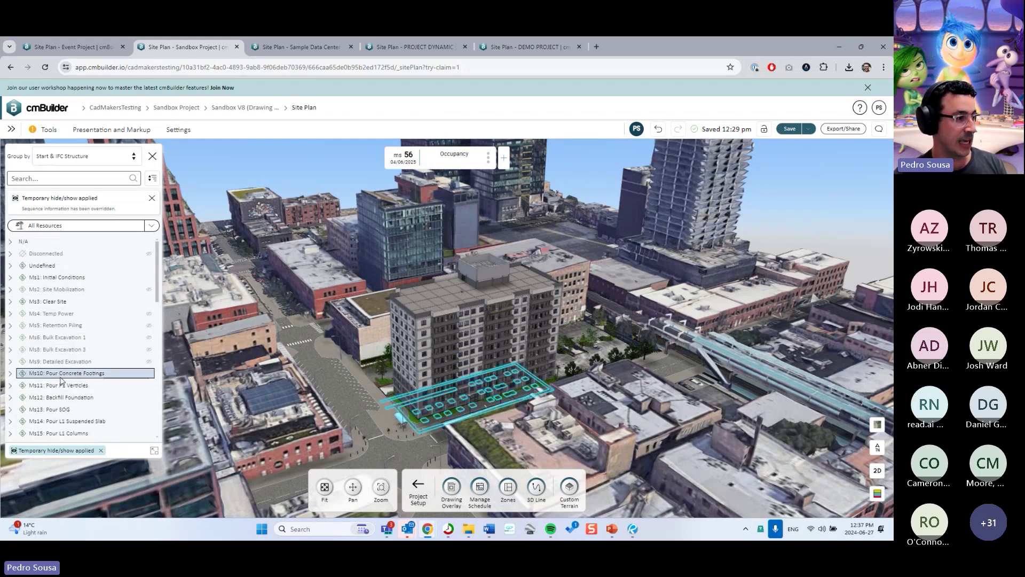
scroll(384, 321, "up", 3)
left_click_drag(384, 320, 589, 311)
left_click_drag(585, 321, 427, 187)
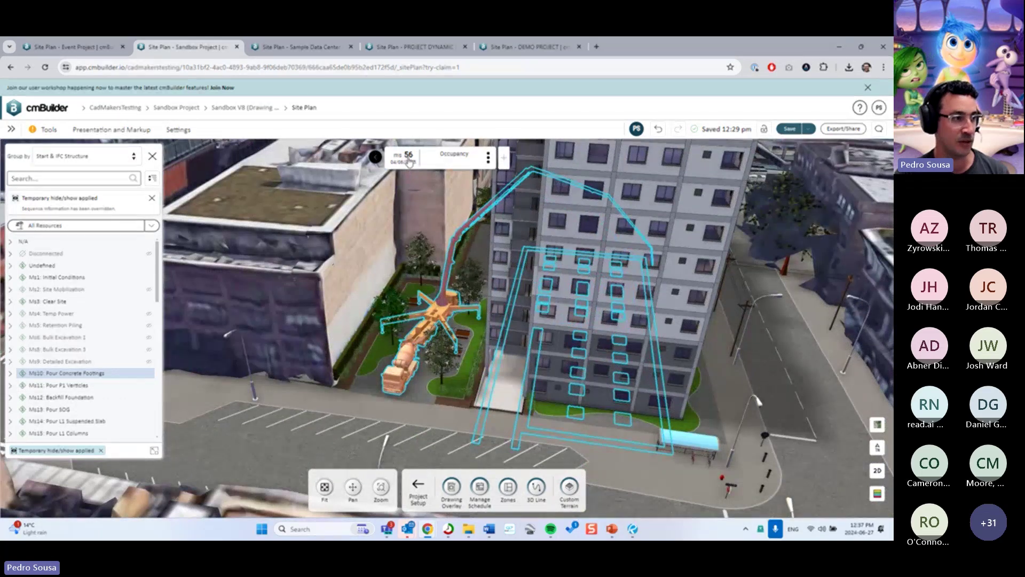
left_click(42, 376)
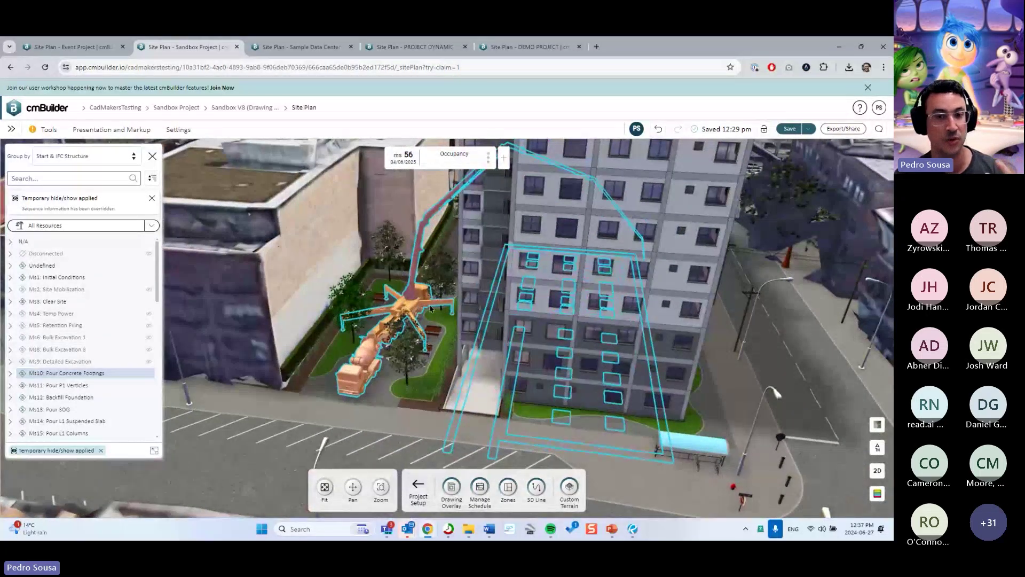
Expand the Ms10: Pour Concrete Footings group and highlight its Resources, then only its BIM Model elements.
left_click(12, 377)
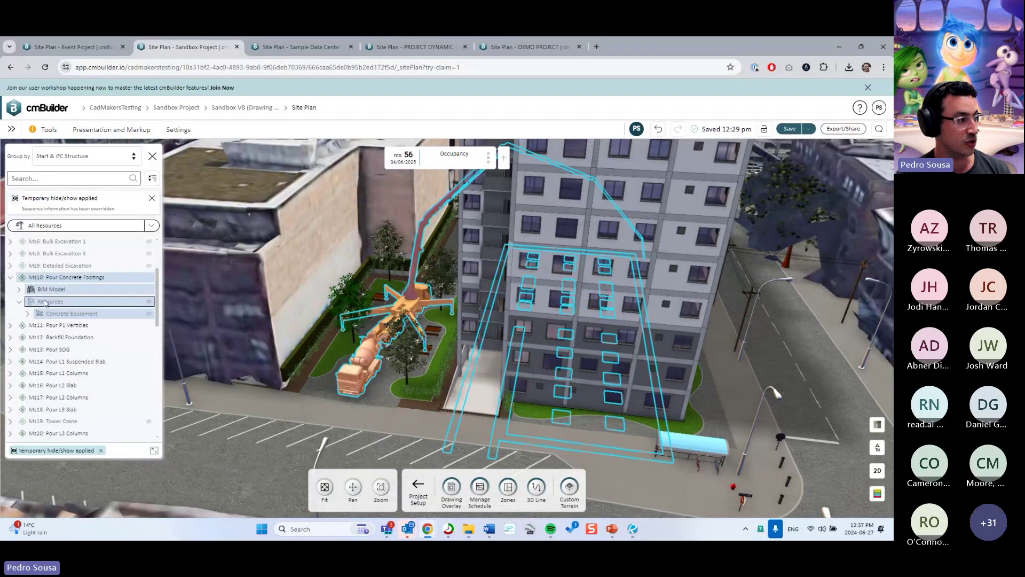
left_click(46, 302)
left_click(99, 290)
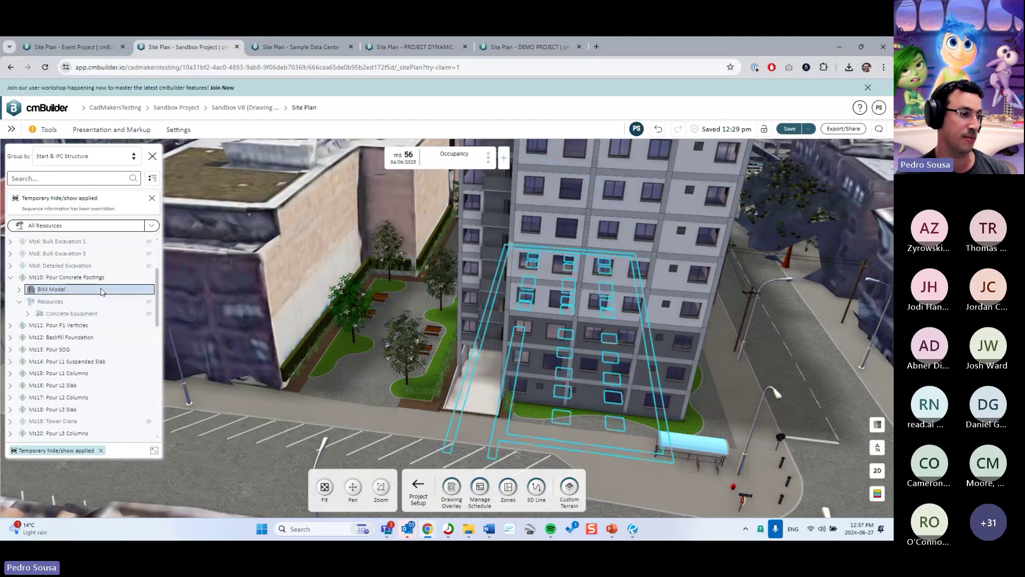
left_click(19, 302)
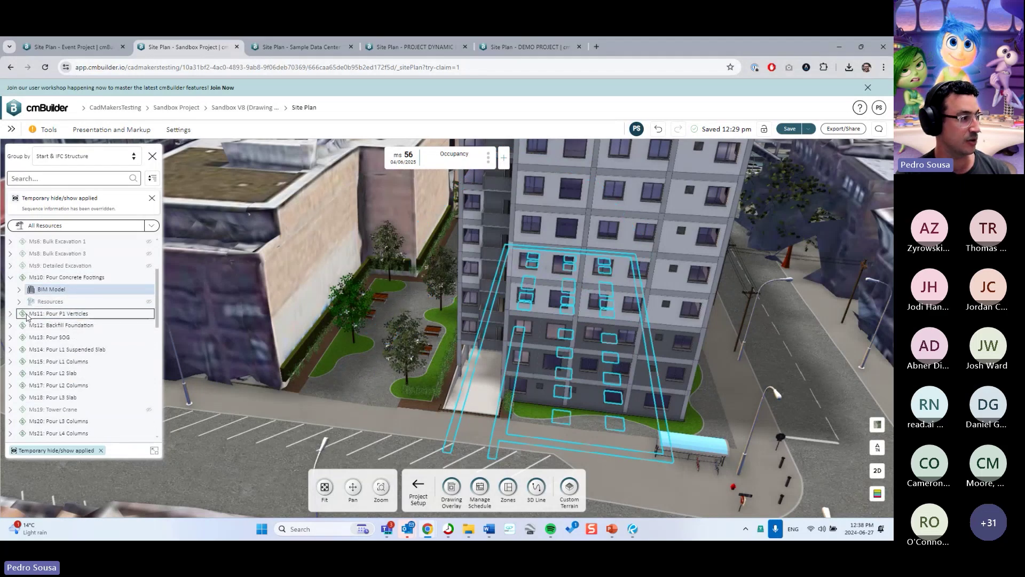
scroll(38, 304, "up", 2)
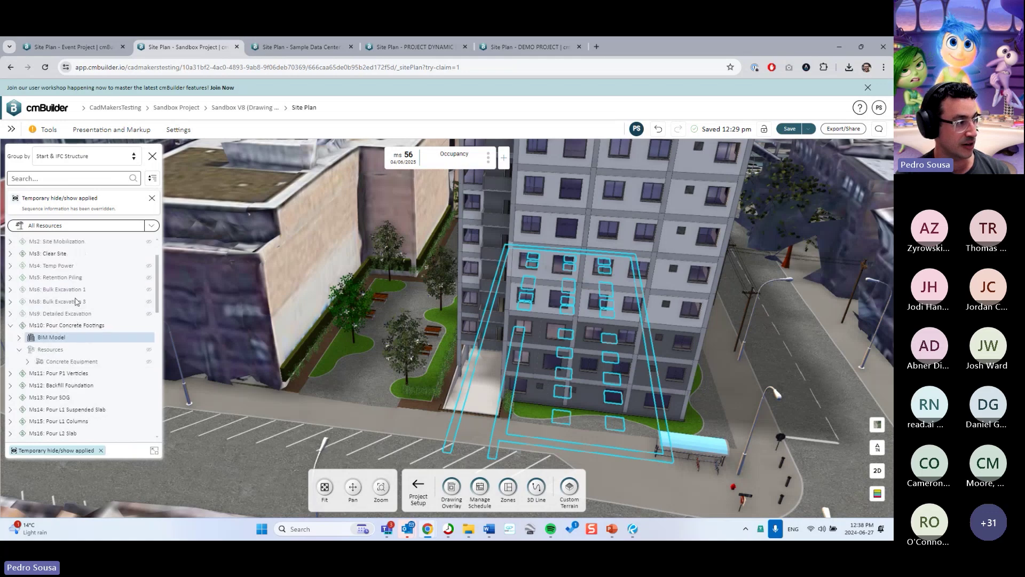
scroll(22, 264, "up", 2)
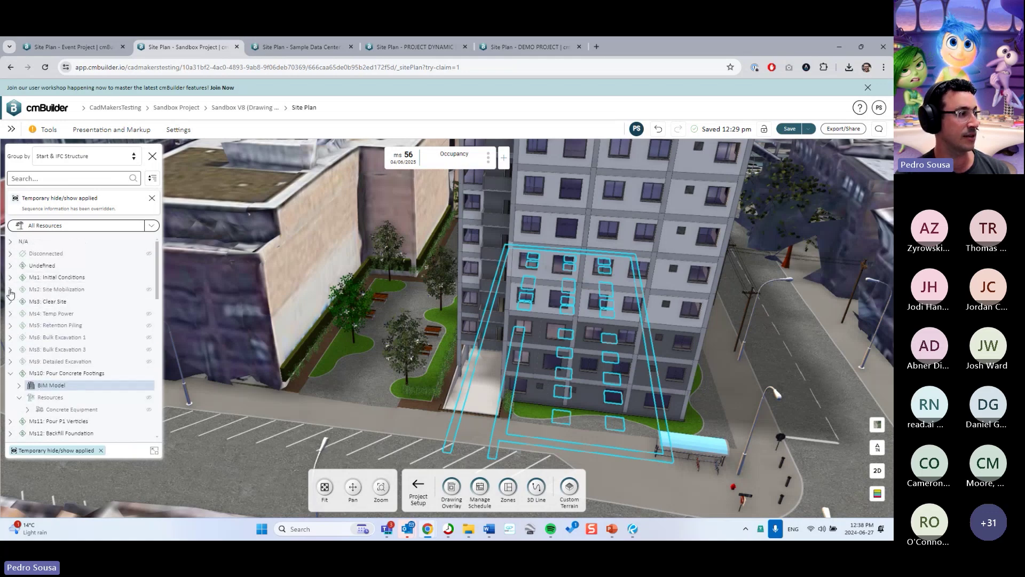
Expand the Ms2: Site Mobilization group, highlight its Fences, Gates and Water Equipment in turn, then clear the selection and collapse the group.
left_click(9, 290)
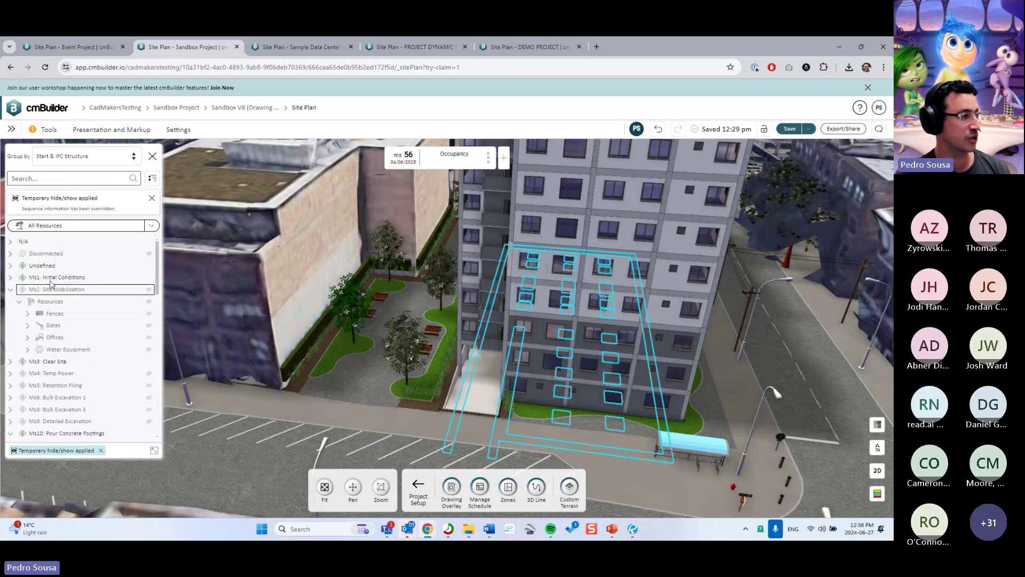
left_click(46, 315)
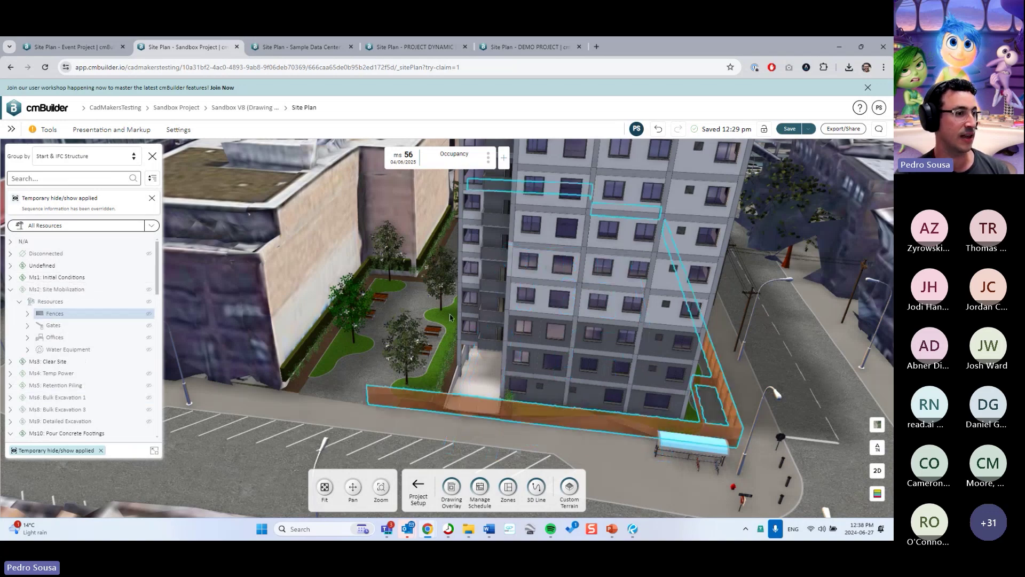
left_click_drag(450, 317, 405, 317)
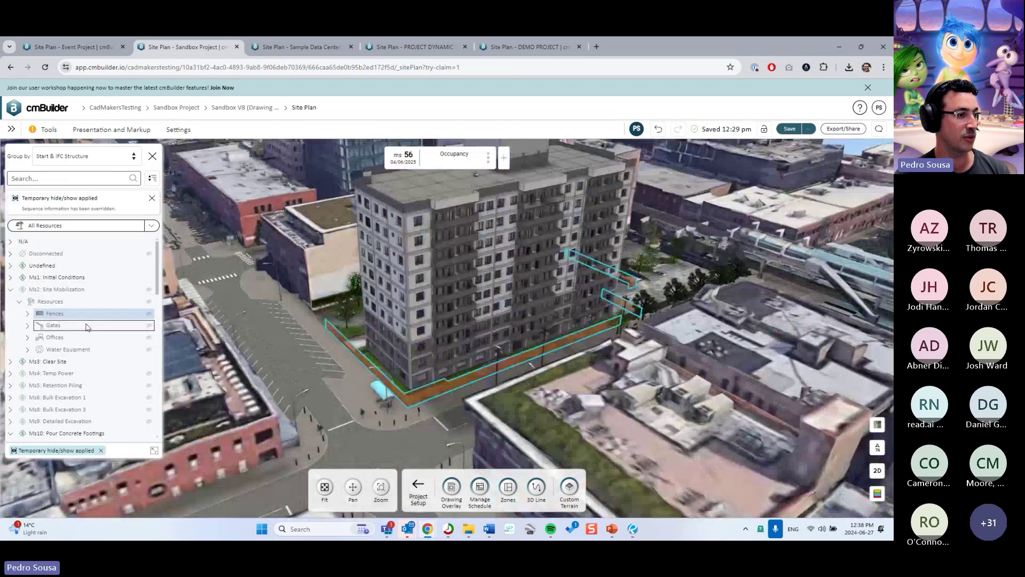
left_click(59, 337)
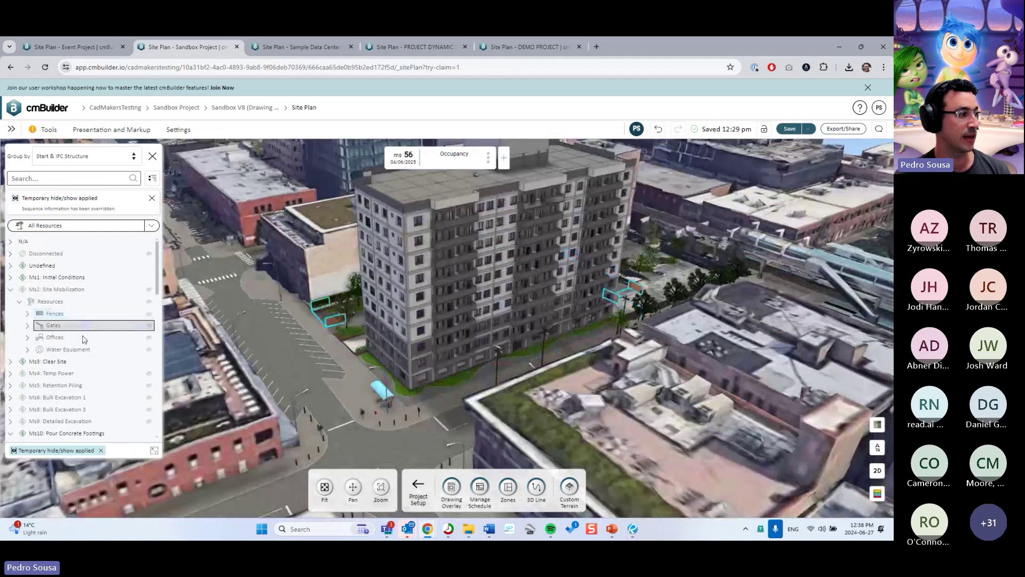
left_click(79, 350)
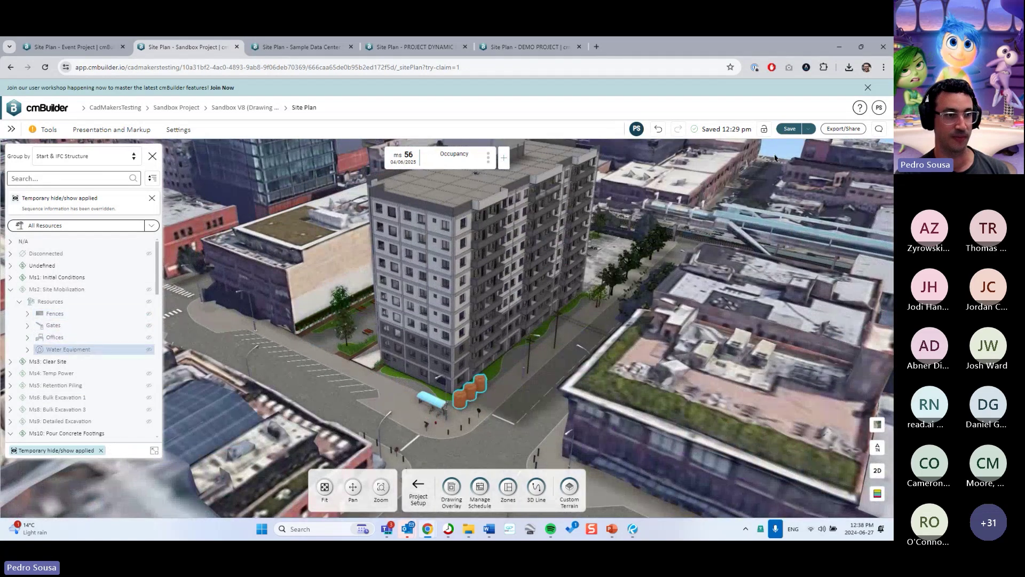
left_click(559, 236)
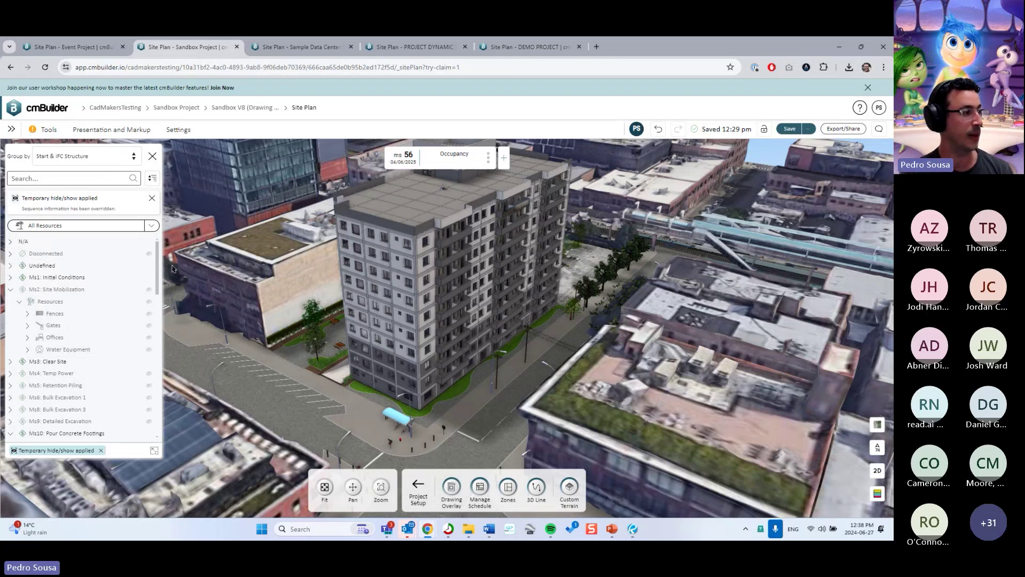
left_click(10, 289)
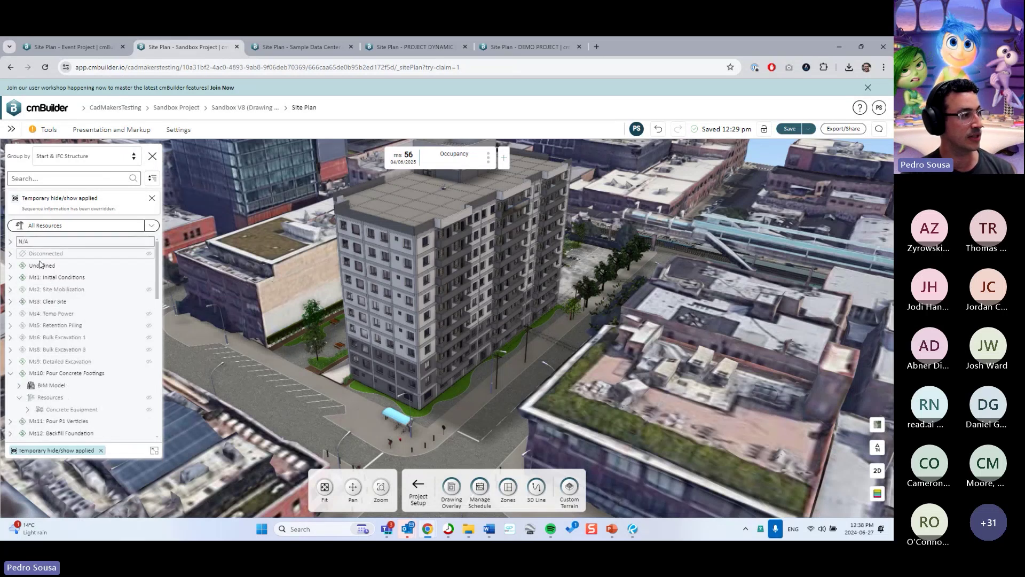
Expand the N/A group to view its Project Map and Excavation entries, then collapse it and look over the site.
left_click(10, 241)
left_click(10, 241)
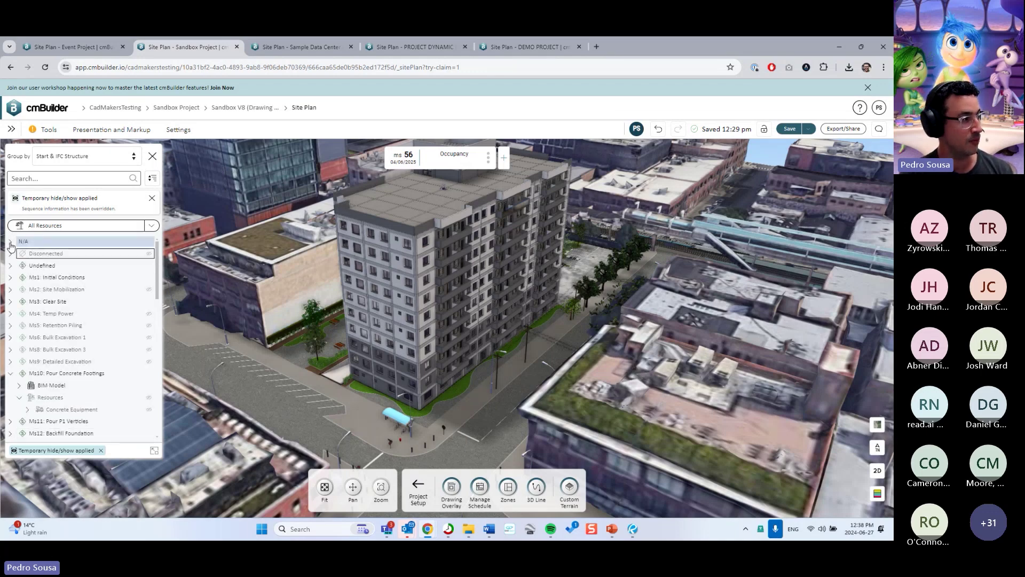
left_click(10, 242)
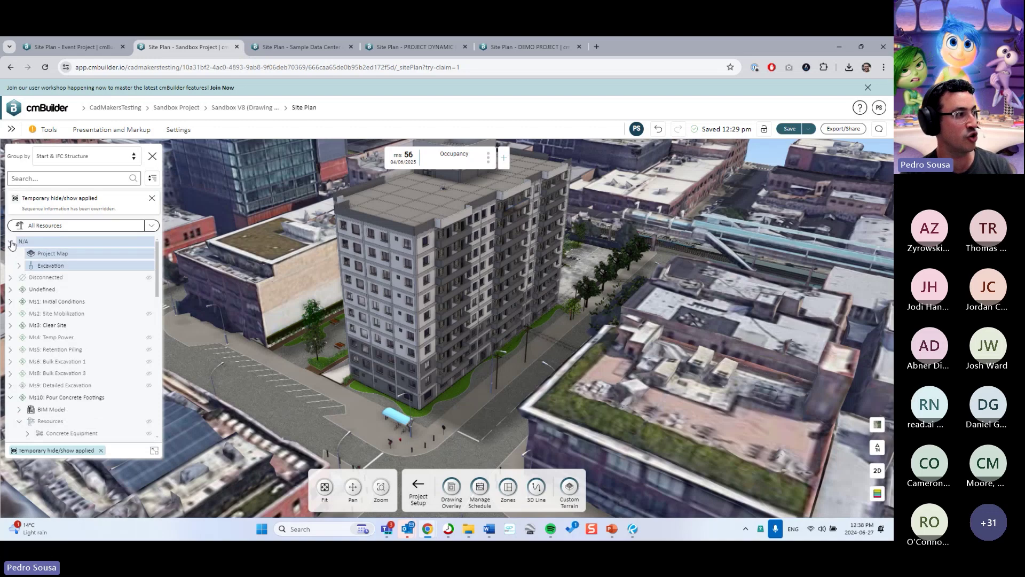
left_click(10, 242)
scroll(489, 305, "down", 3)
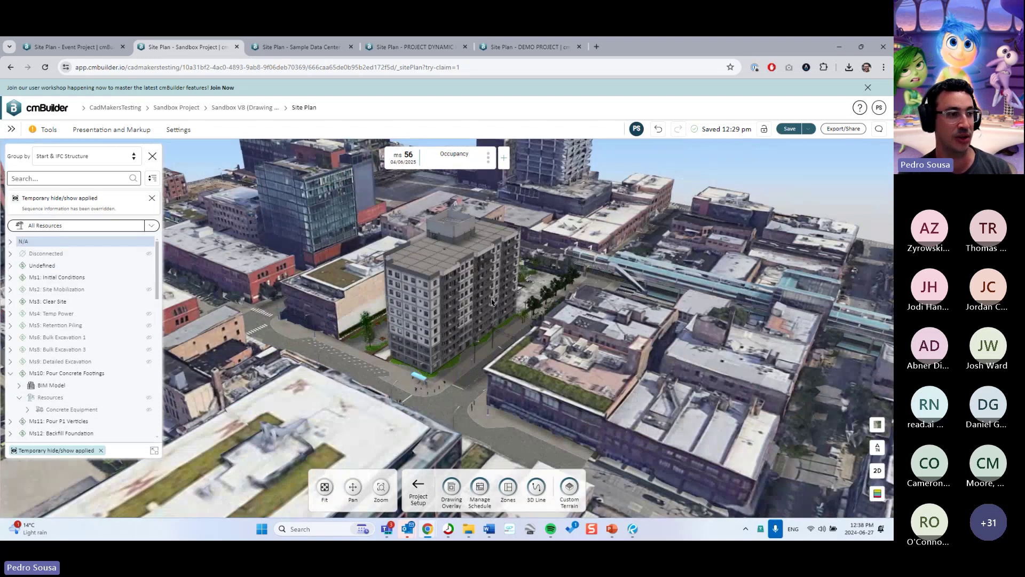
scroll(562, 307, "down", 3)
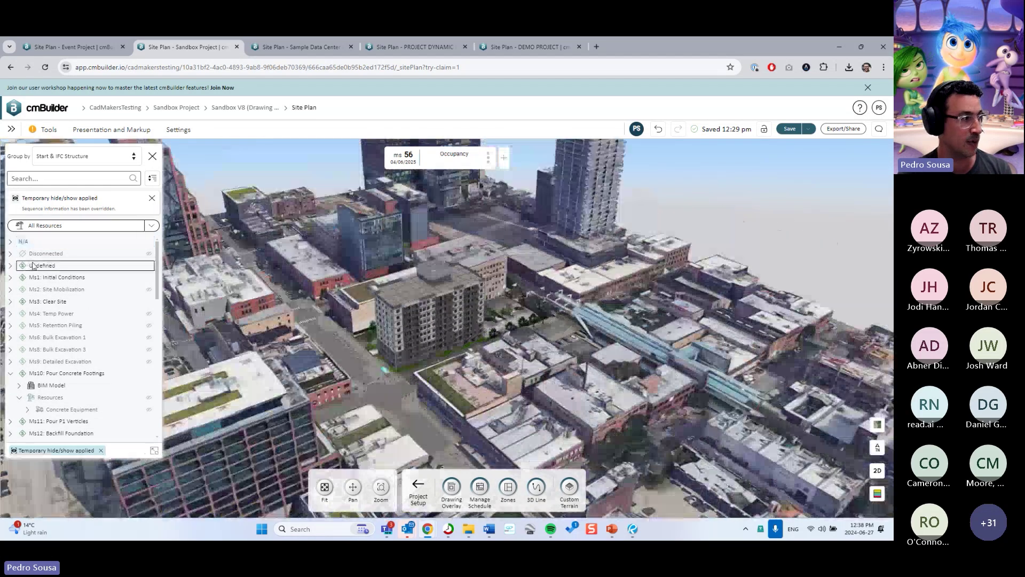
View the Disconnected group's contents, open the building's roof-edge parapet for model element editing, then leave the editor and collapse the group.
left_click(11, 254)
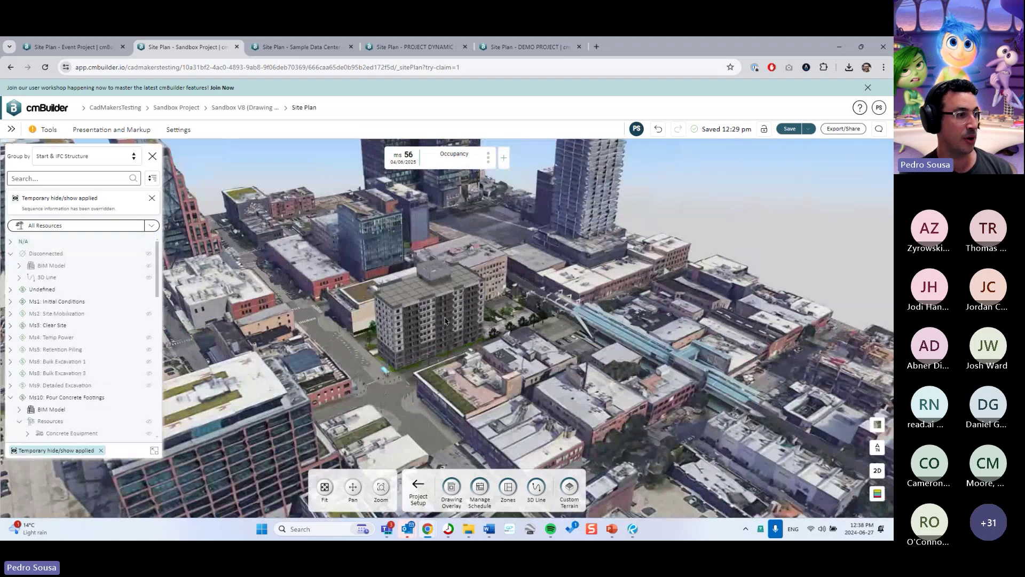
scroll(514, 307, "up", 5)
scroll(515, 307, "up", 5)
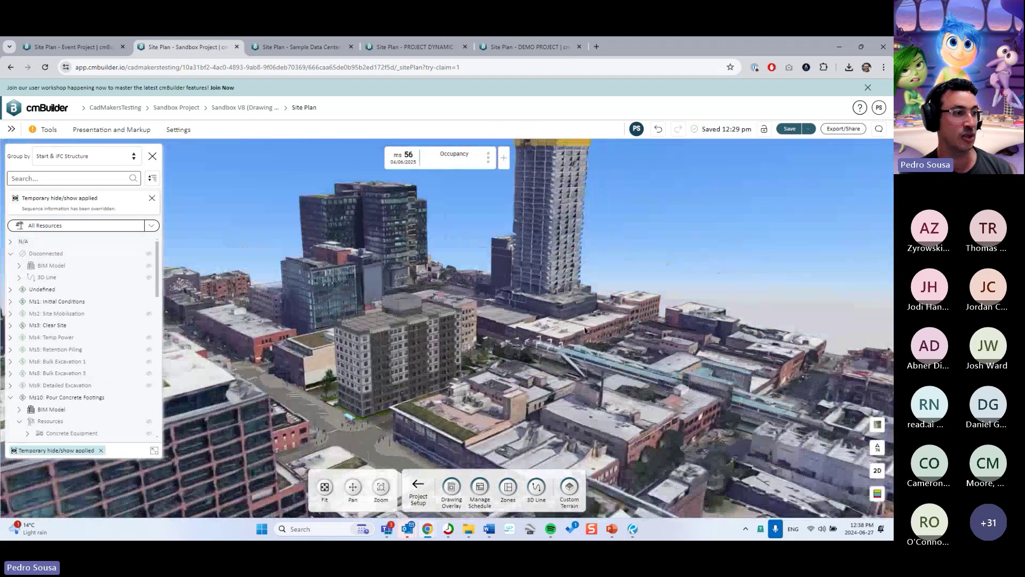
scroll(534, 334, "up", 5)
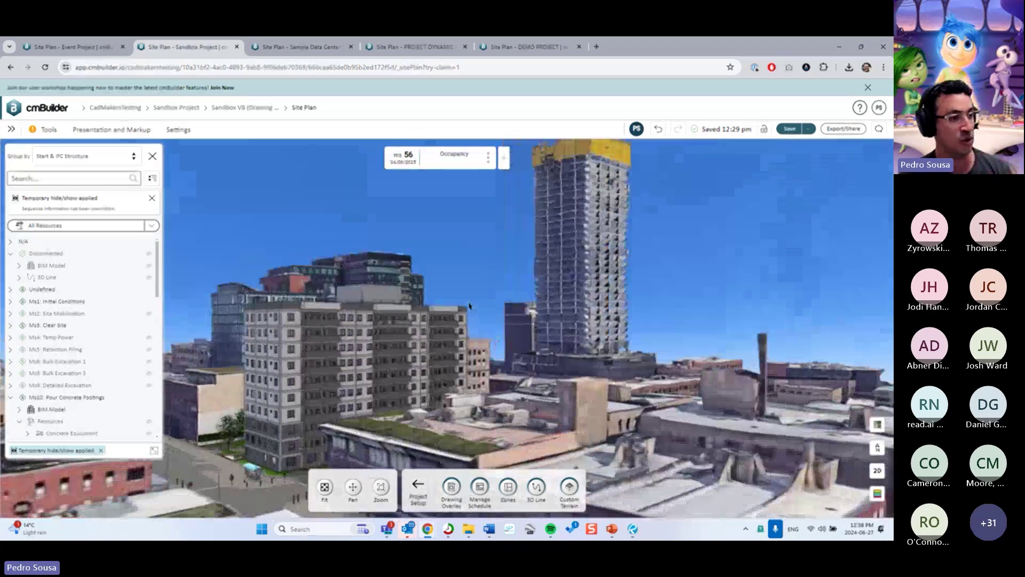
scroll(500, 303, "up", 2)
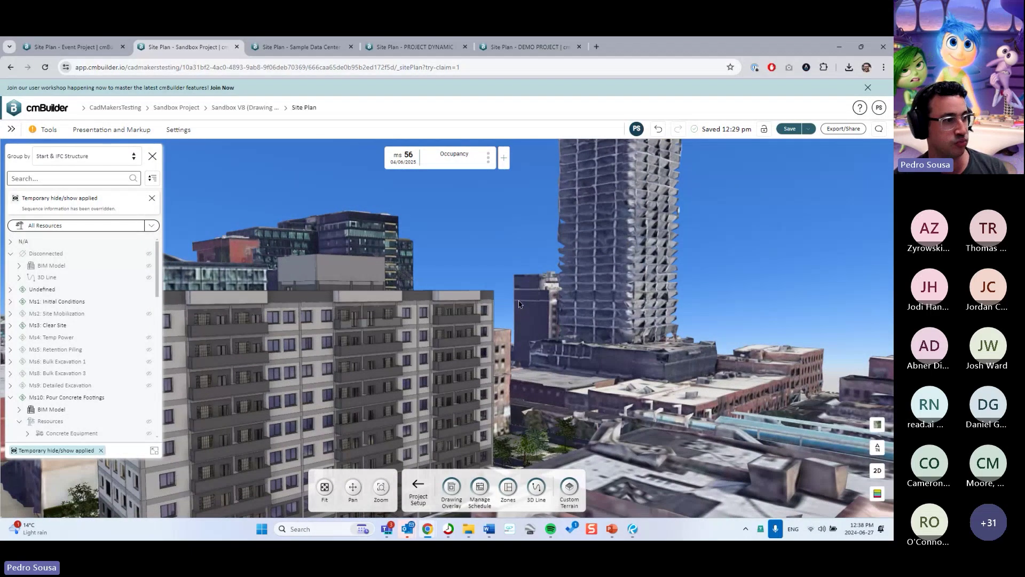
left_click_drag(513, 295, 508, 280)
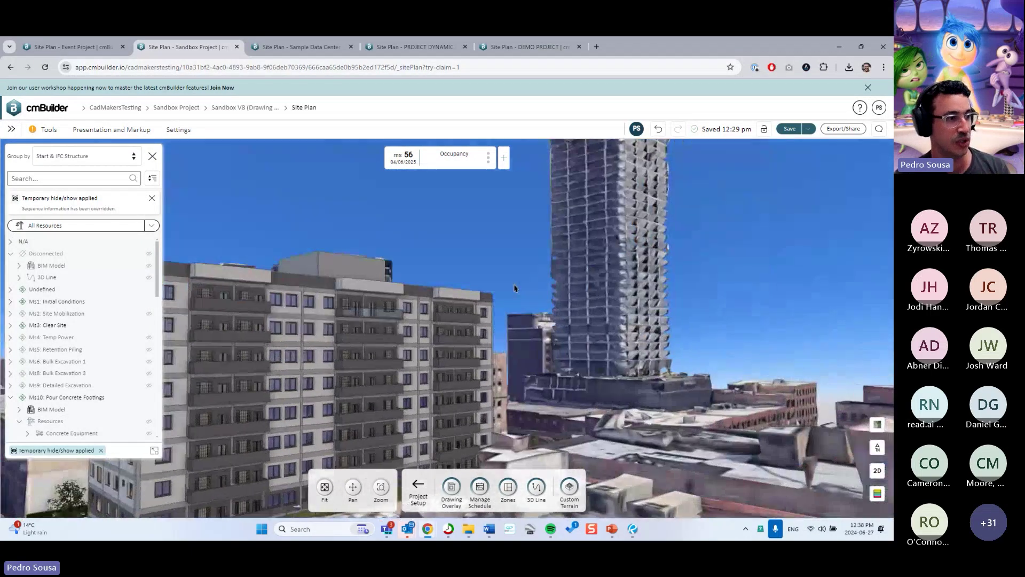
right_click(490, 300)
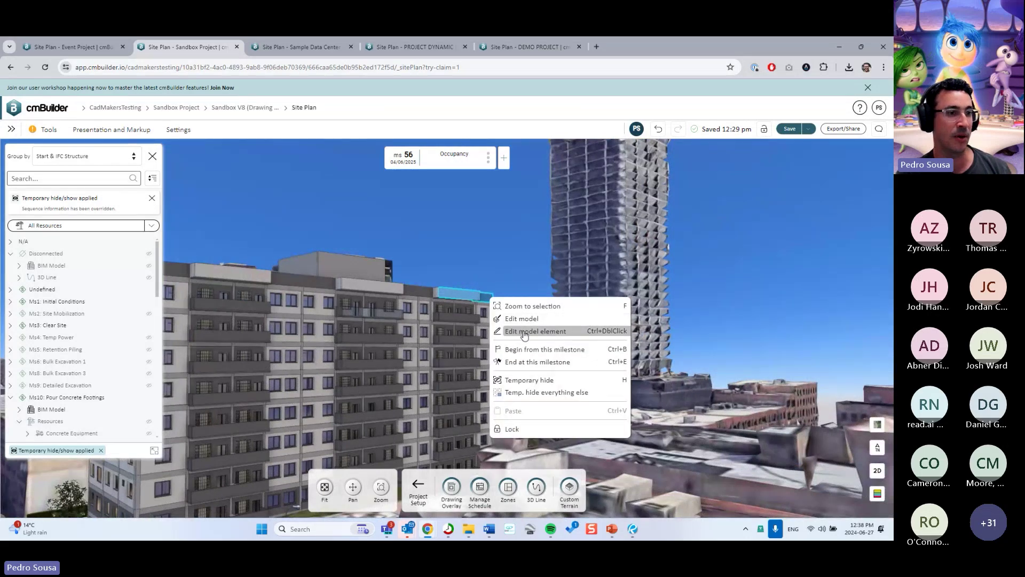
left_click(605, 331)
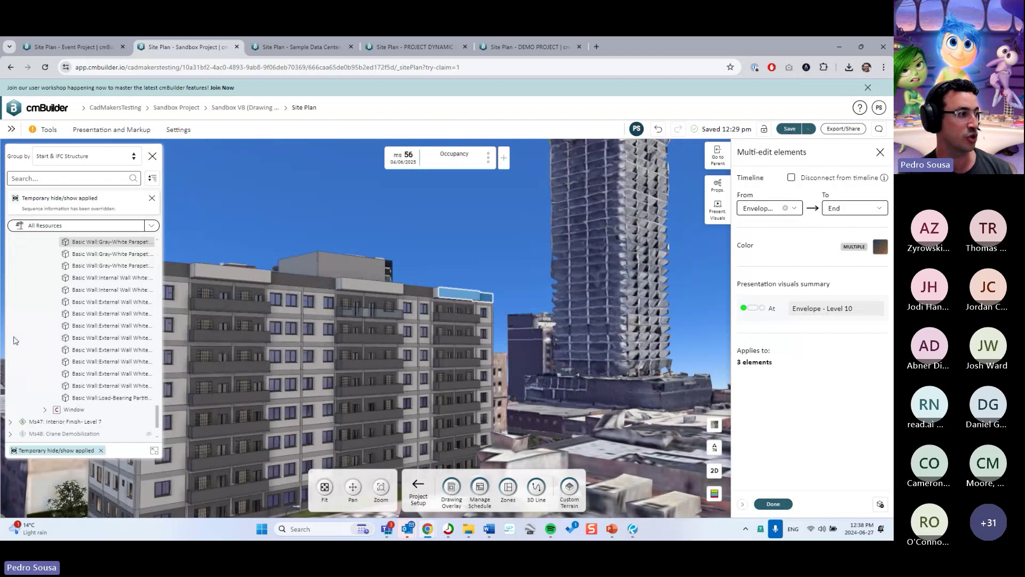
scroll(158, 419, "up", 5)
left_click_drag(158, 400, 152, 243)
left_click(32, 266)
left_click(42, 254)
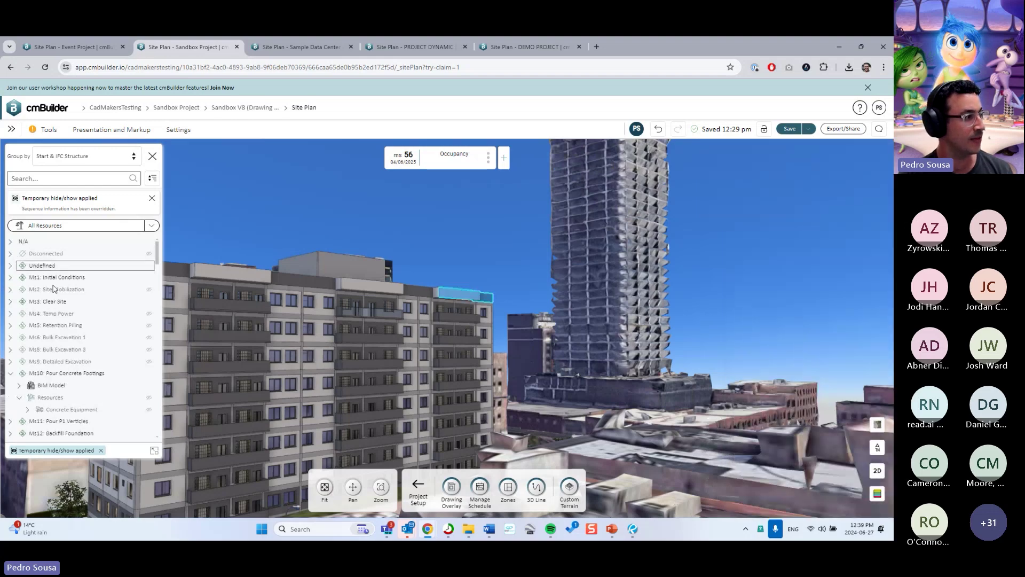
Expand the Undefined group and highlight its BIM Model elements in the scene.
left_click(21, 267)
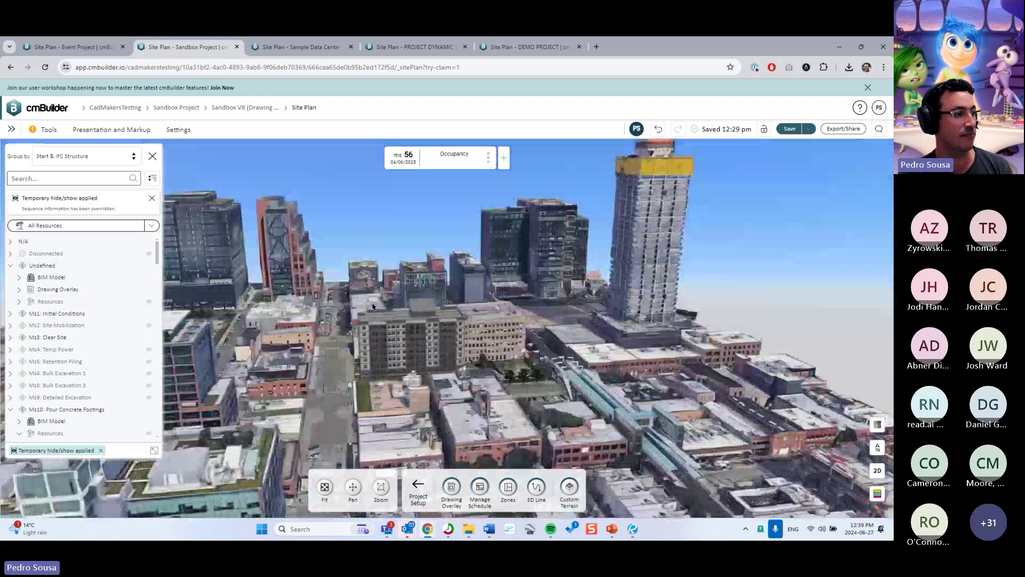
left_click(62, 289)
left_click(59, 278)
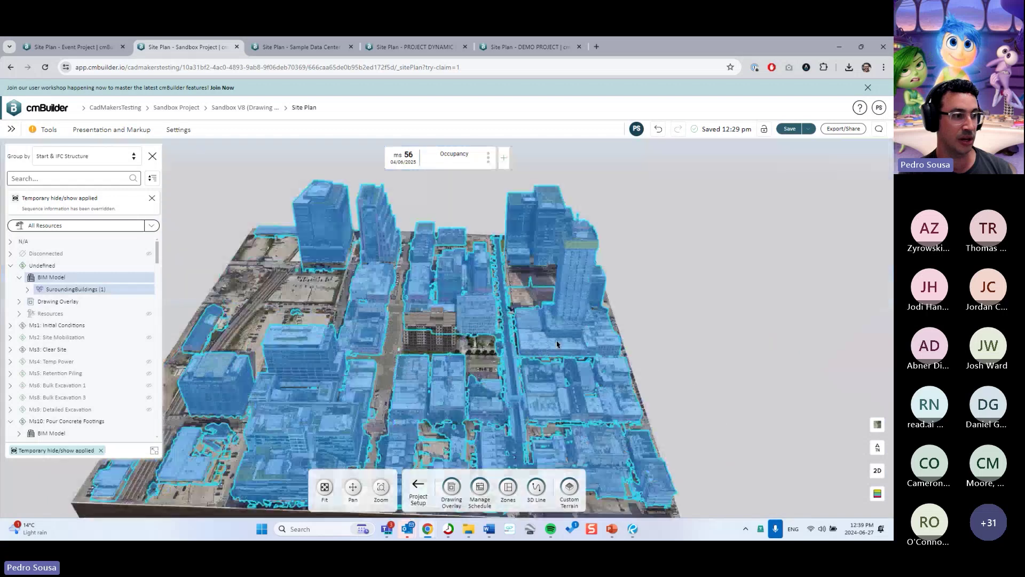
Unlock the surrounding buildings model under the Undefined group's BIM Model.
right_click(68, 292)
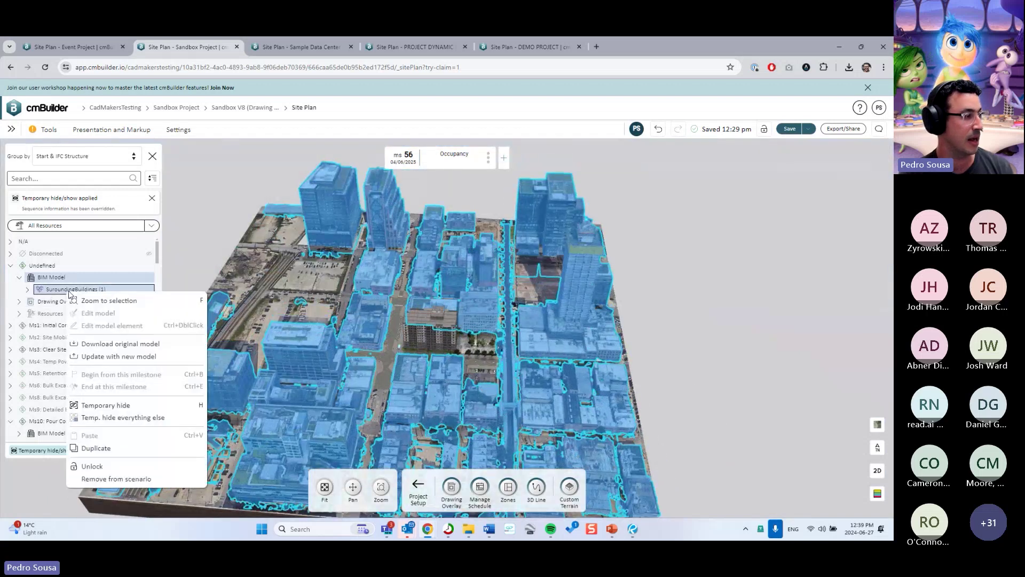
left_click(225, 218)
left_click(80, 288)
right_click(101, 293)
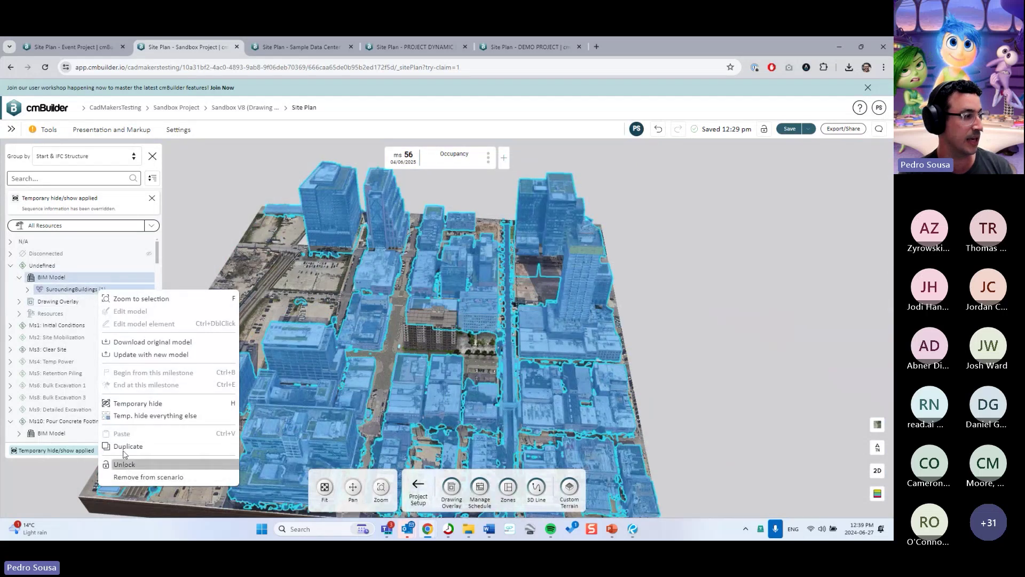
left_click(125, 463)
Open the surrounding buildings' model elements for editing, finish without changes, then clear the selection and collapse the Undefined group.
right_click(93, 293)
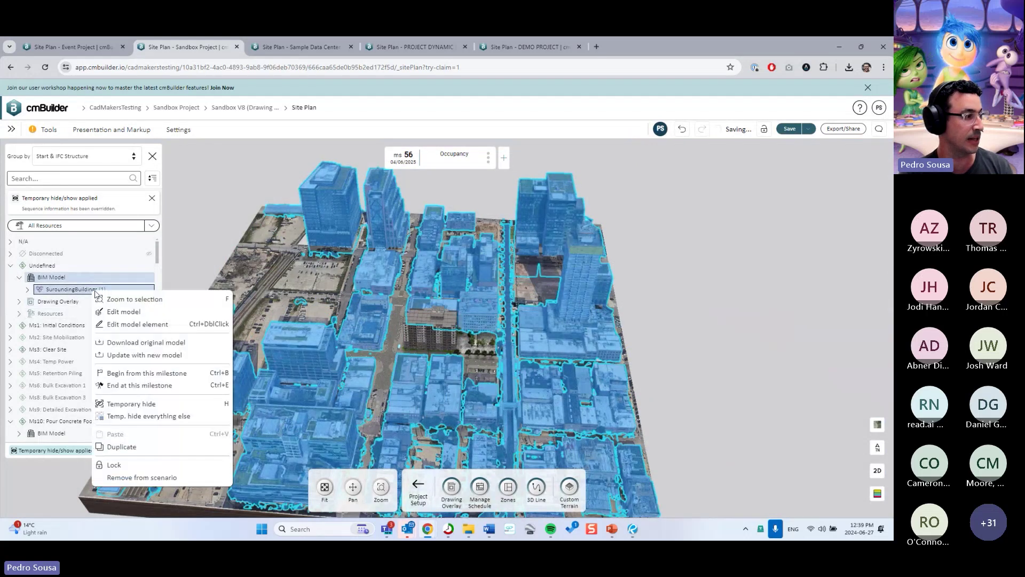
left_click(131, 324)
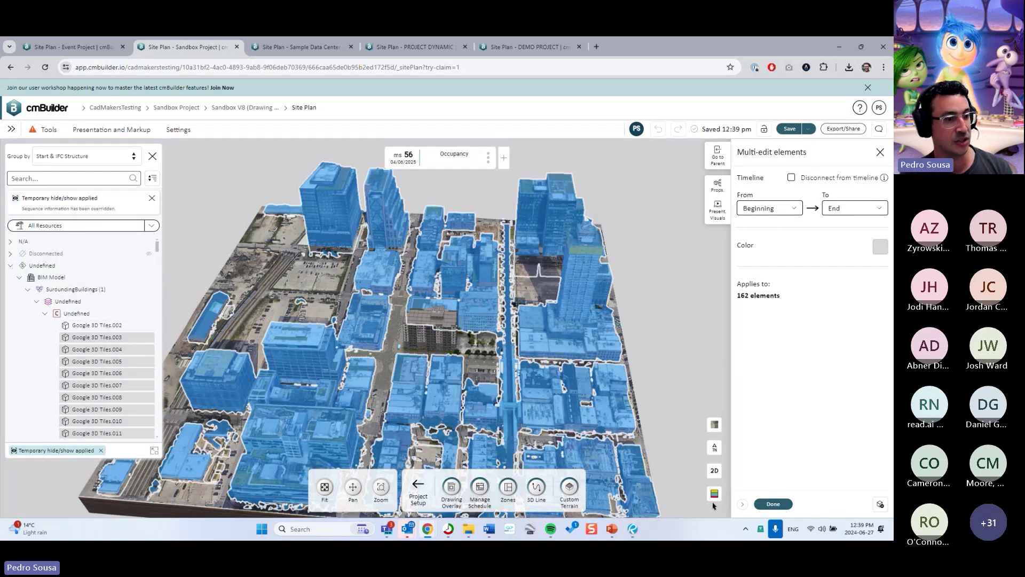
left_click(780, 504)
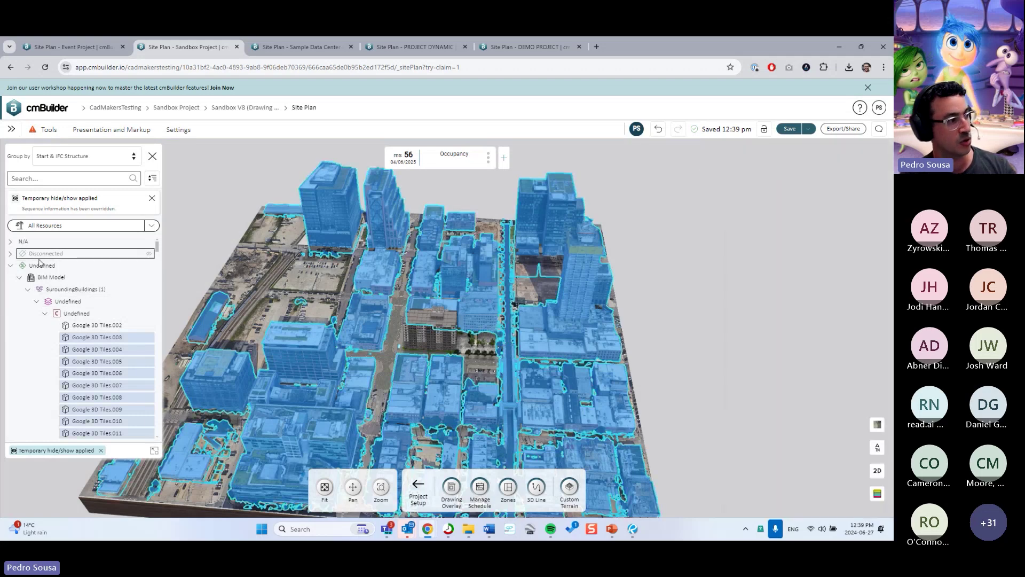
left_click(694, 243)
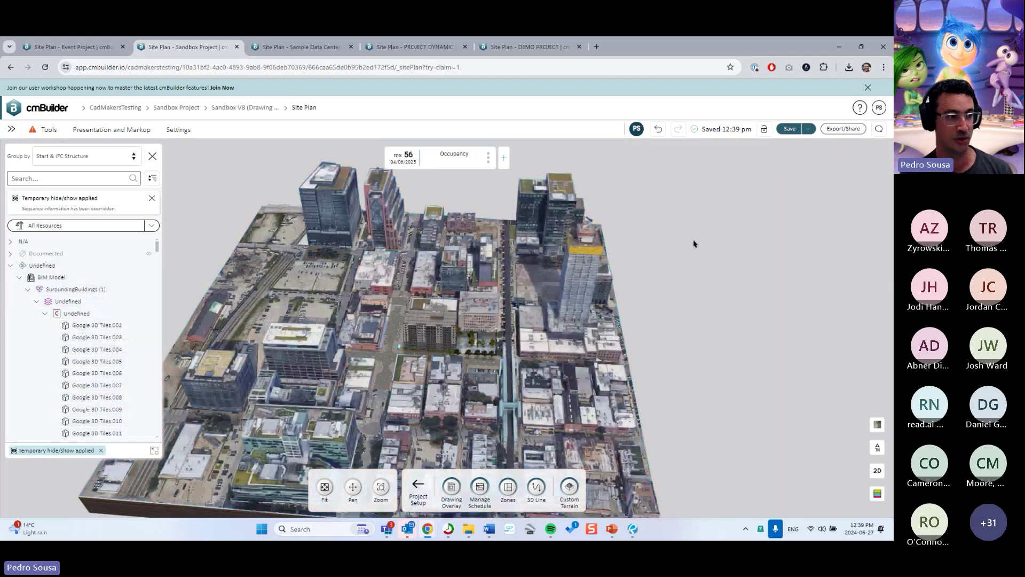
left_click(25, 268)
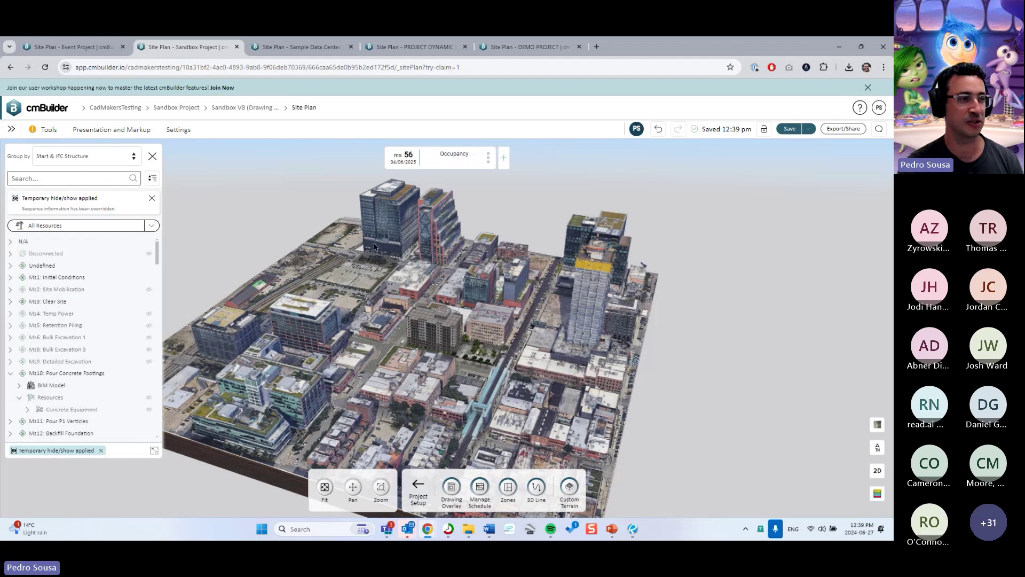
left_click_drag(395, 237, 403, 240)
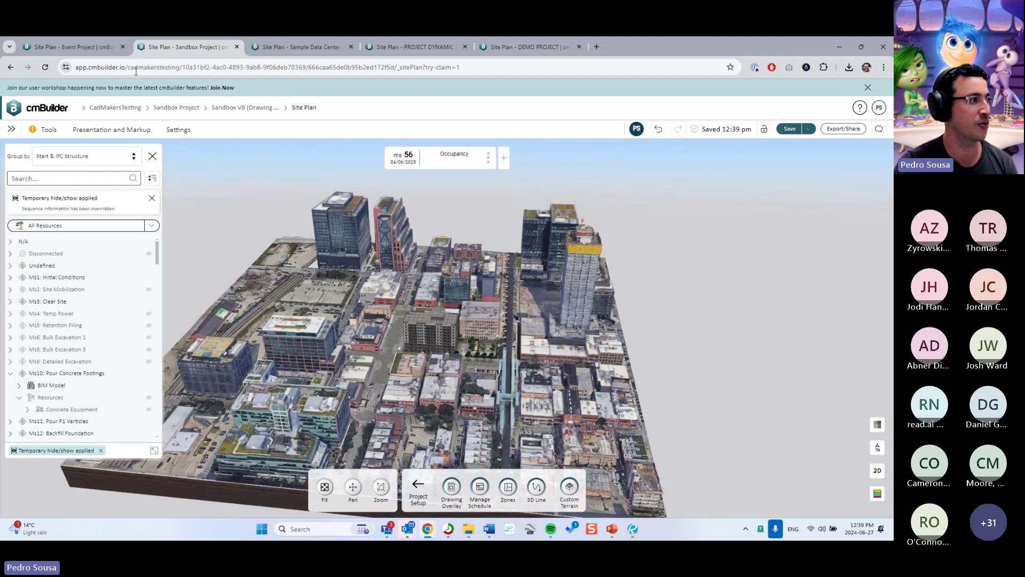
Switch to the Event Project site plan, show its resource tree with BIM Model expanded, and group it by IFC Structure.
left_click(75, 47)
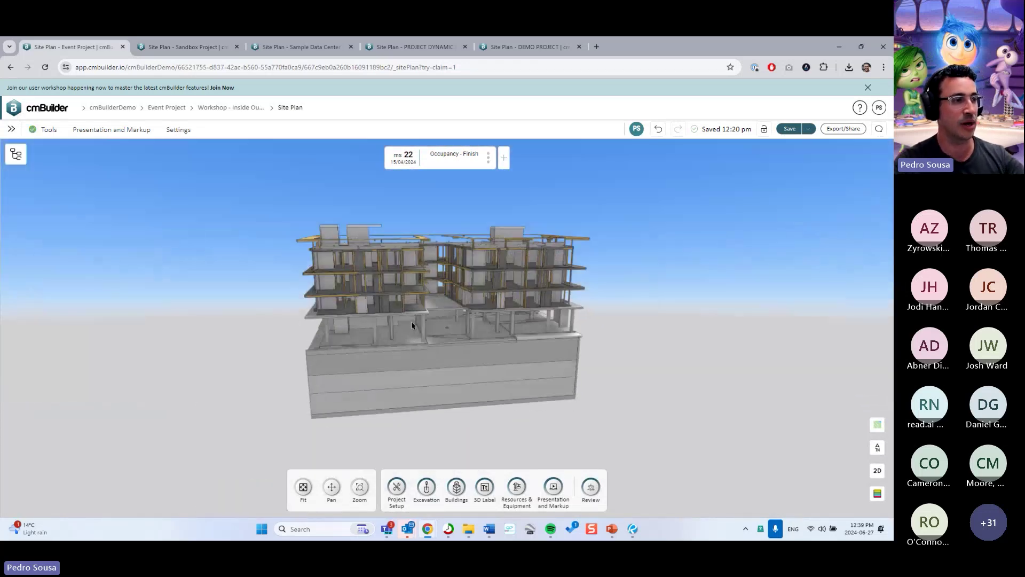
left_click(16, 155)
left_click(10, 237)
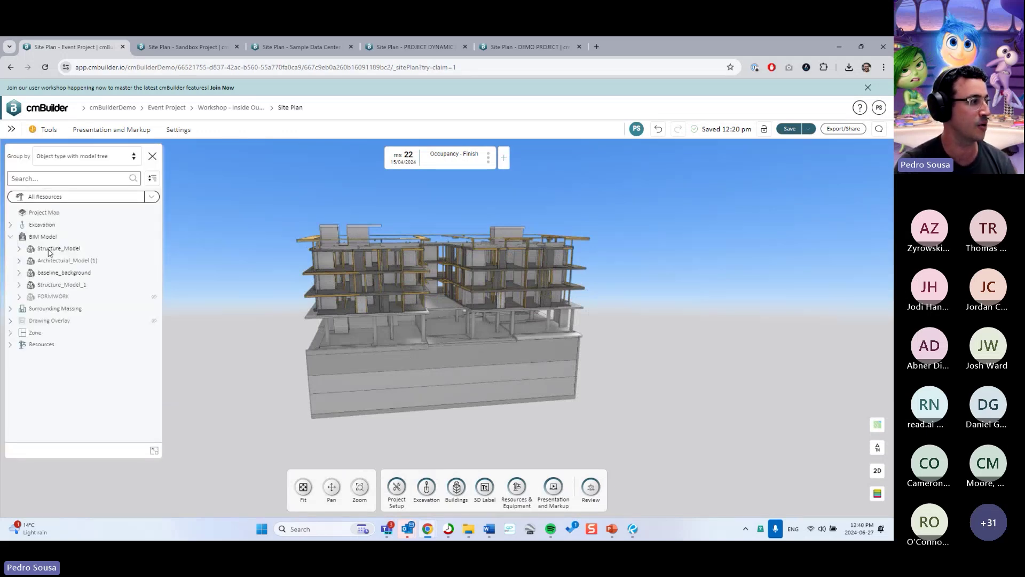
left_click(89, 159)
left_click(59, 196)
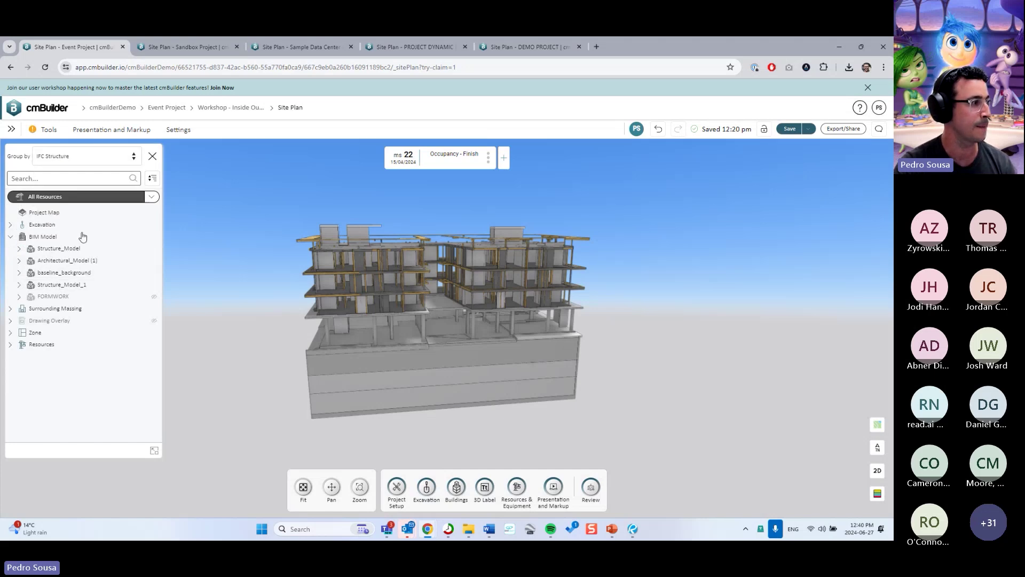
Search the resource tree for "column" and highlight the Column category of LEVEL P1 in Structure_Model_1.
left_click(71, 179)
type("column")
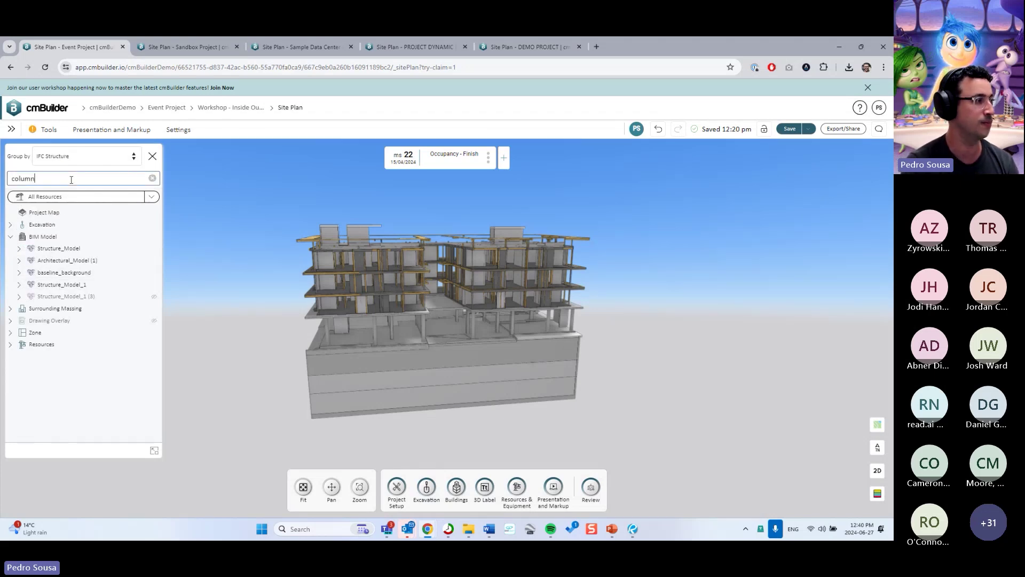
left_click(19, 230)
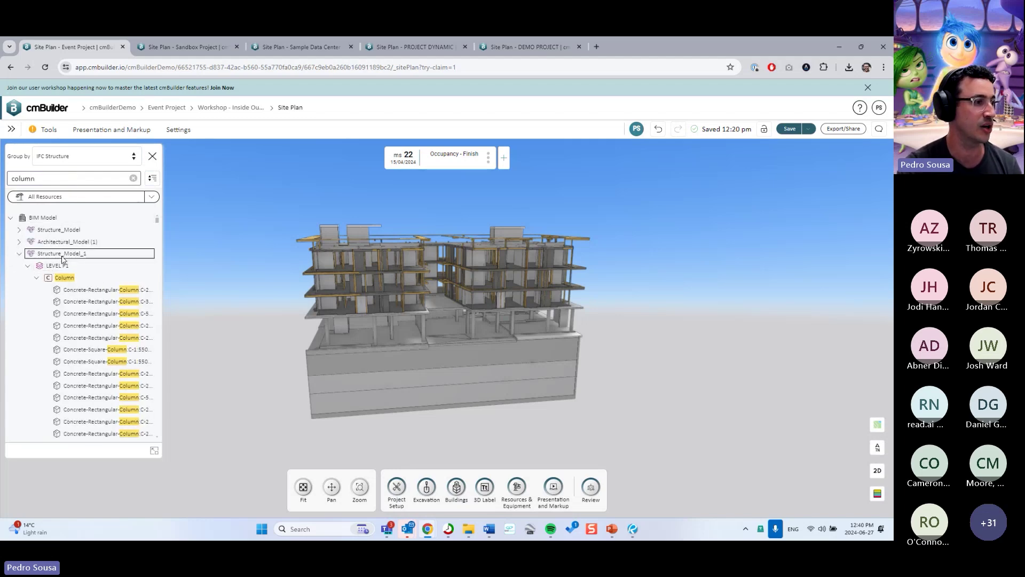
left_click(64, 277)
left_click_drag(396, 293, 423, 293)
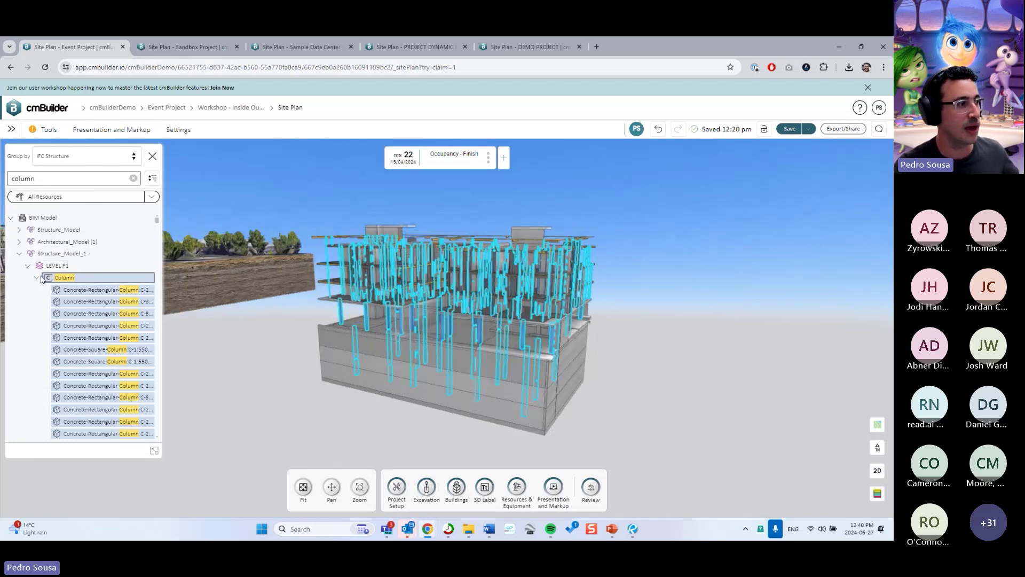
Open the highlighted column elements for multi-editing and show their properties.
right_click(481, 274)
left_click(516, 303)
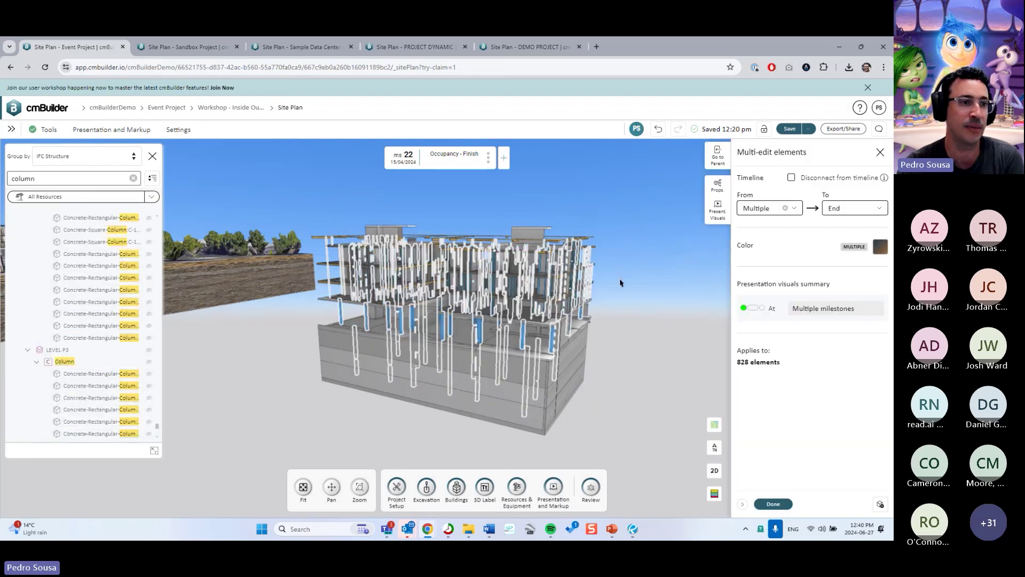
scroll(86, 299, "up", 5)
left_click(85, 156)
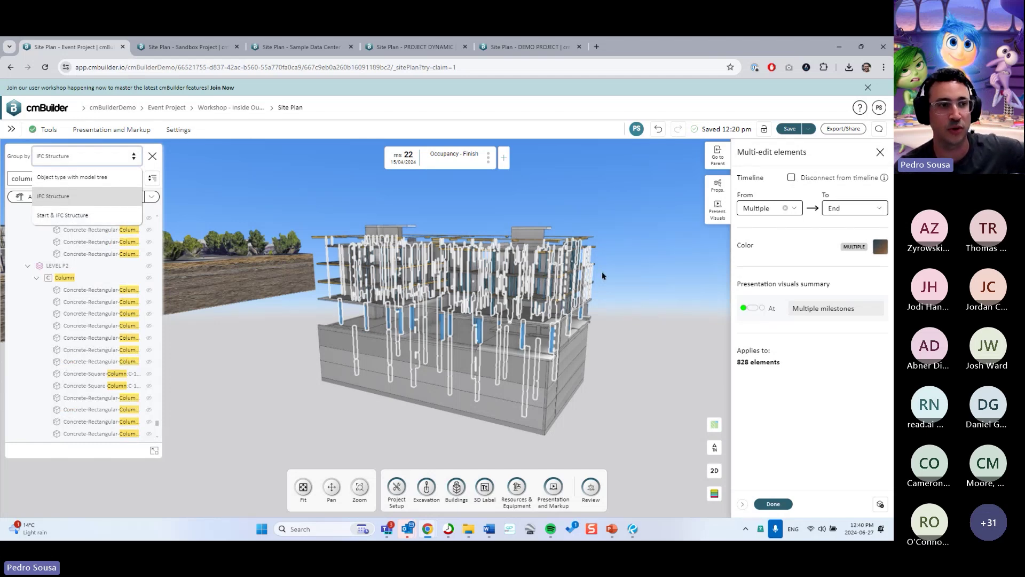
left_click(719, 186)
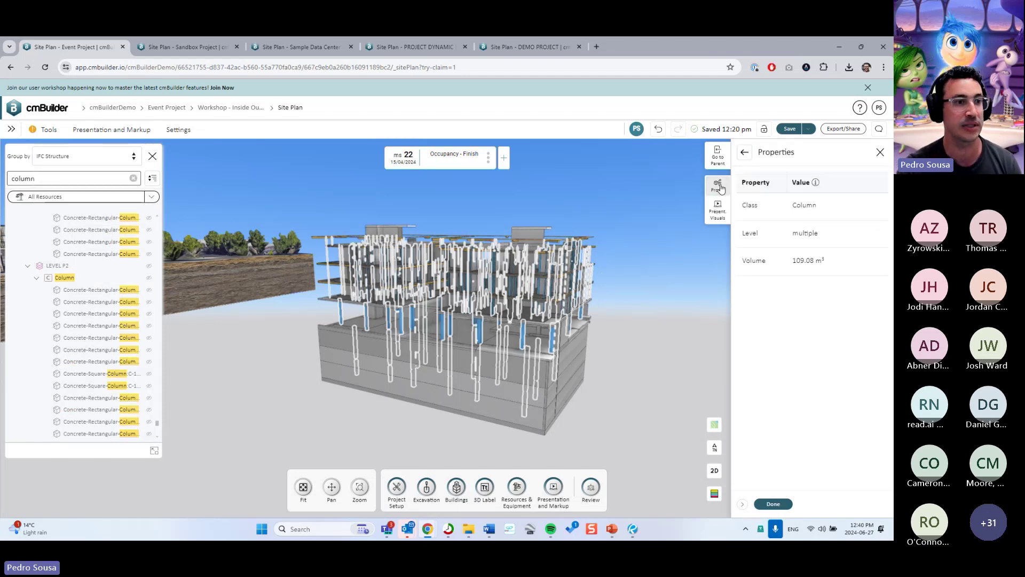
Set the Level property of the selected columns to a new value TEMP and finish editing.
left_click(803, 235)
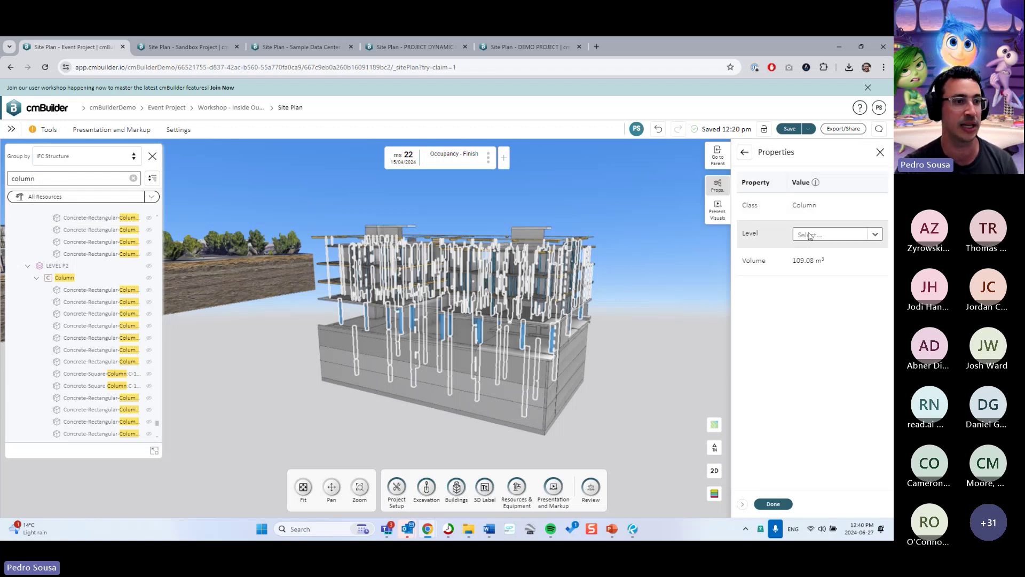
left_click(809, 236)
type("TEMP")
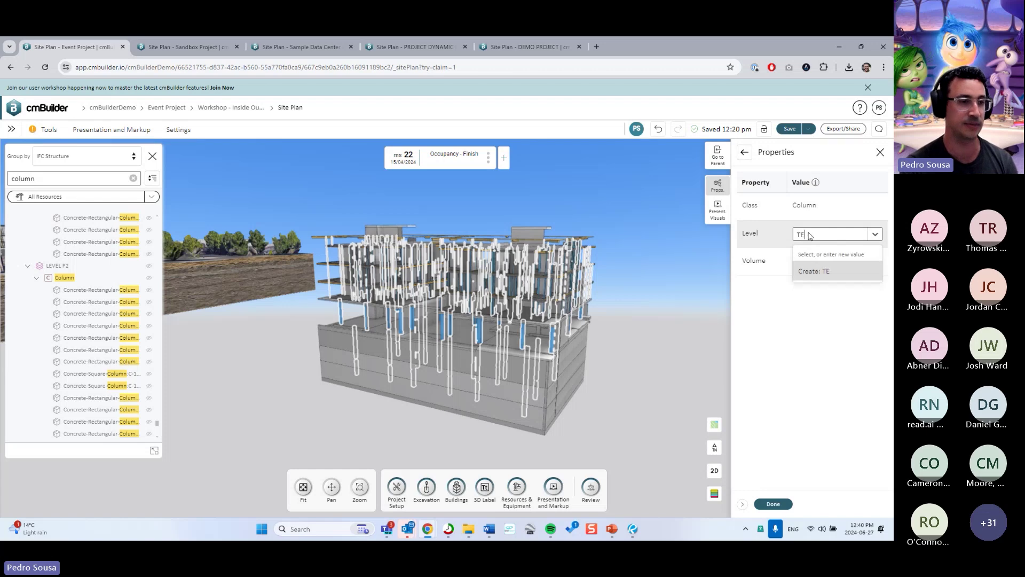
left_click(842, 273)
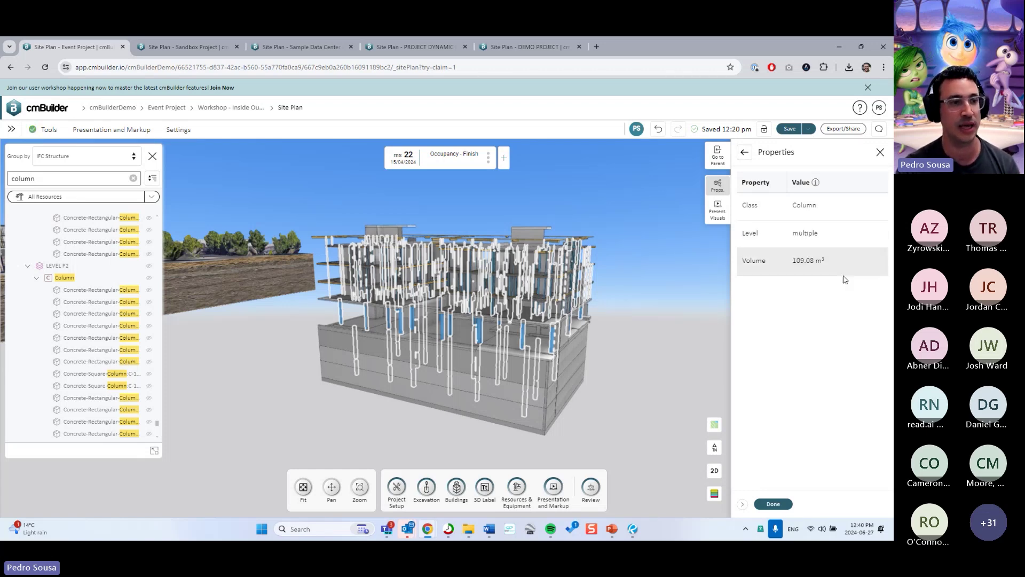
left_click(774, 504)
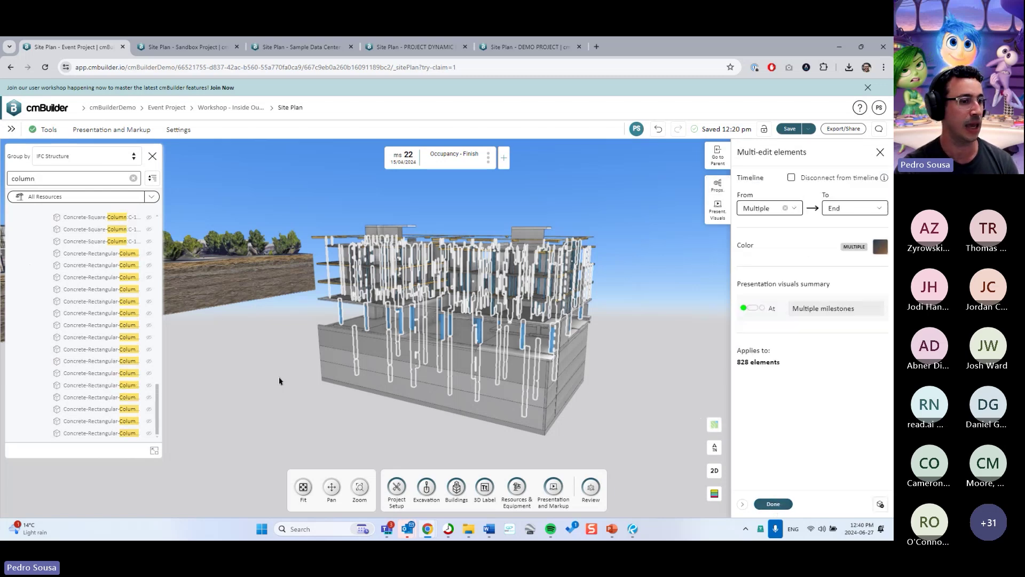
left_click(764, 506)
Collapse the whole resource tree and clear the "column" search.
left_click_drag(158, 410, 156, 224)
left_click(27, 376)
left_click(27, 386)
left_click(152, 177)
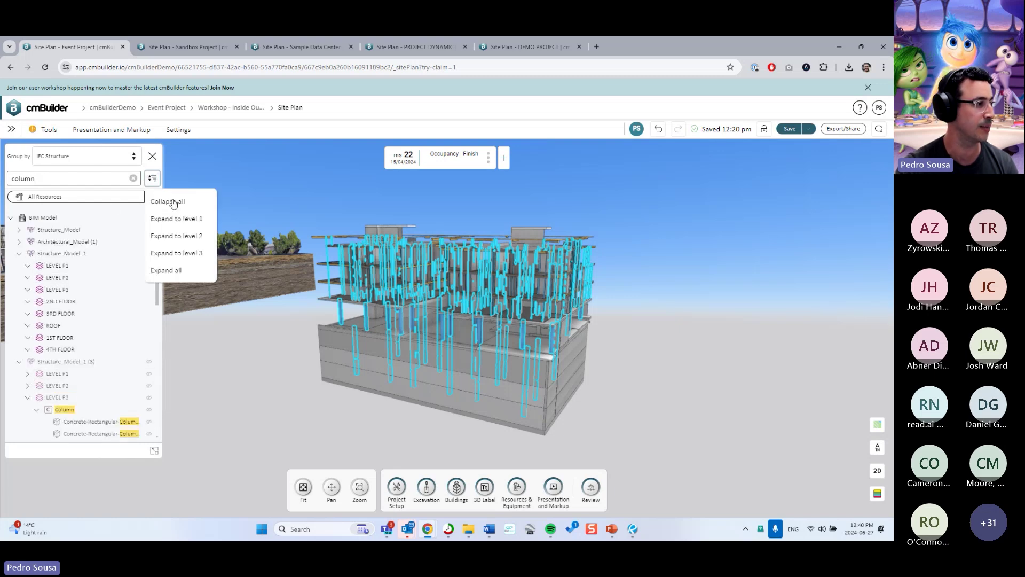
left_click(172, 202)
left_click(133, 178)
Expand BIM Model and Structure_Model_1 down to their levels, including TEMP, and clear the selection in the model.
left_click(10, 236)
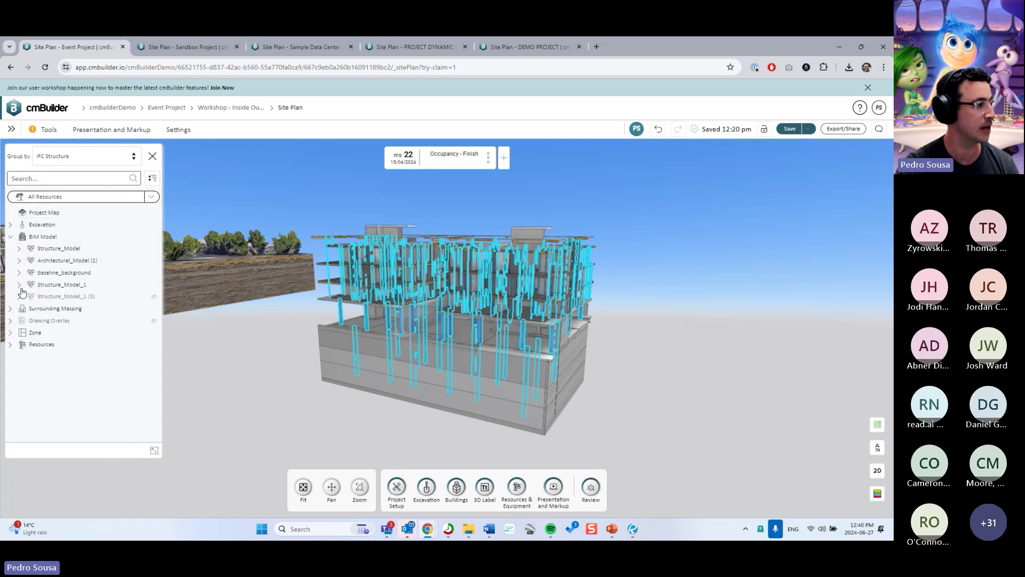
left_click(19, 284)
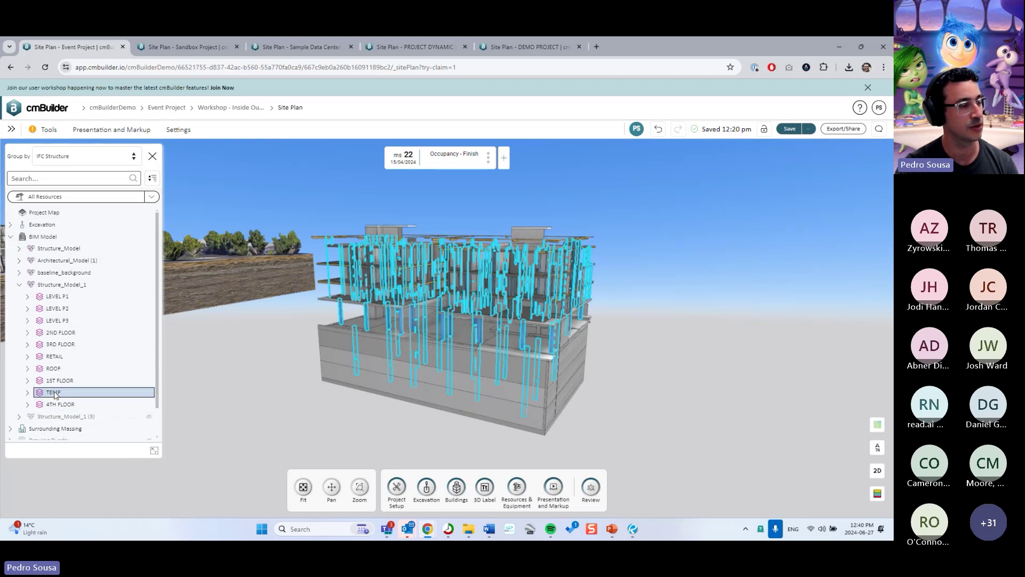
left_click_drag(638, 348, 657, 350)
left_click(656, 341)
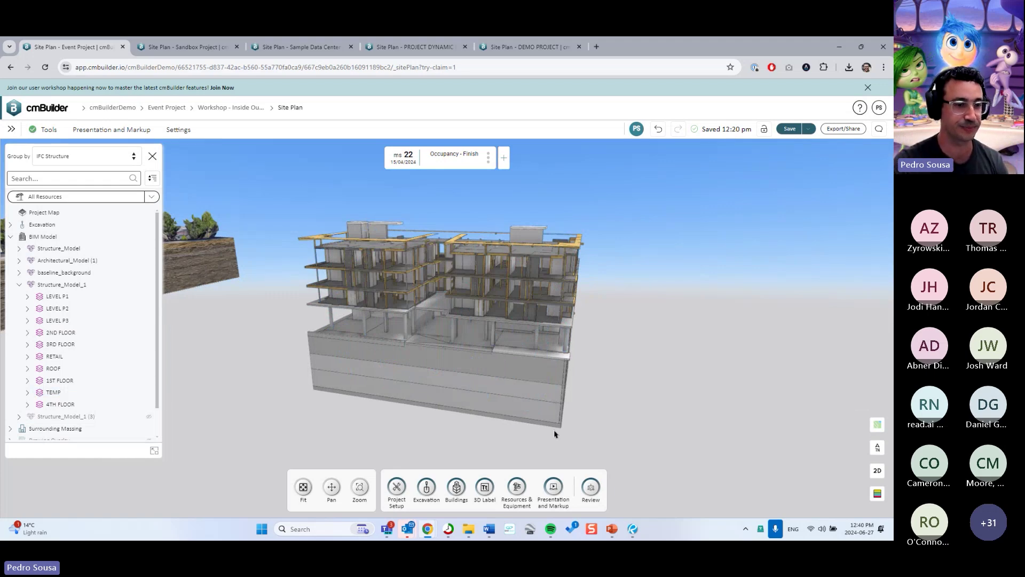
Switch to the PowerPoint presentation to view the Tree Structures slide, and return to the cmBuilder site plan.
left_click(615, 529)
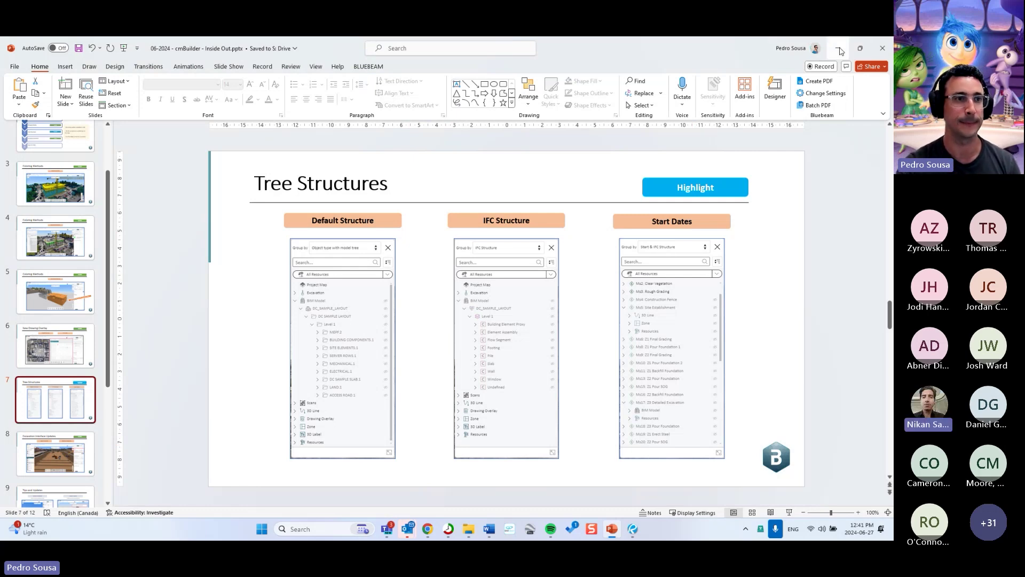
double_click(716, 48)
left_click(709, 124)
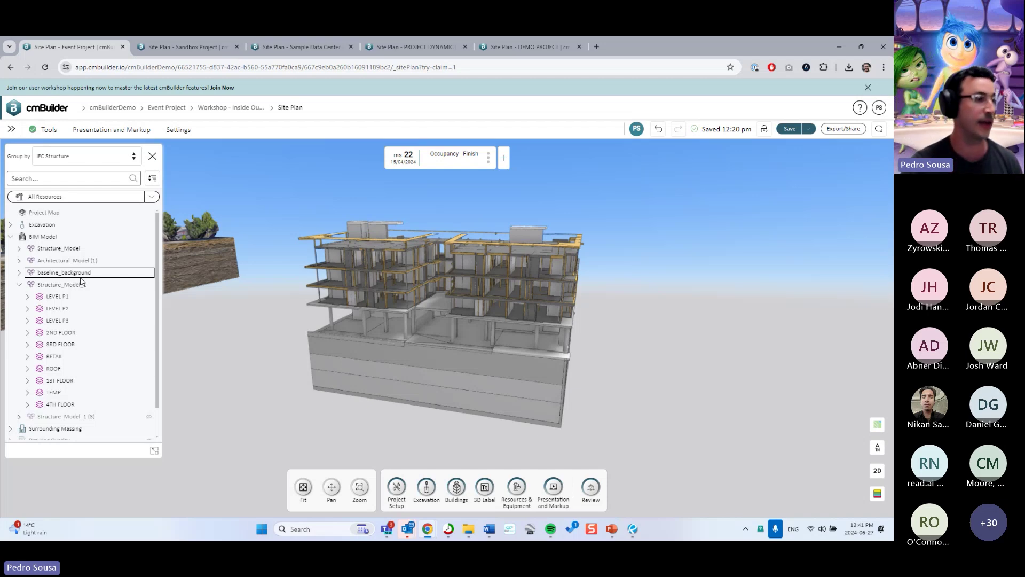
Highlight the whole Structure_Model_1, open its model elements for editing, and finish without changes.
scroll(321, 288, "down", 2)
left_click_drag(355, 278, 495, 258)
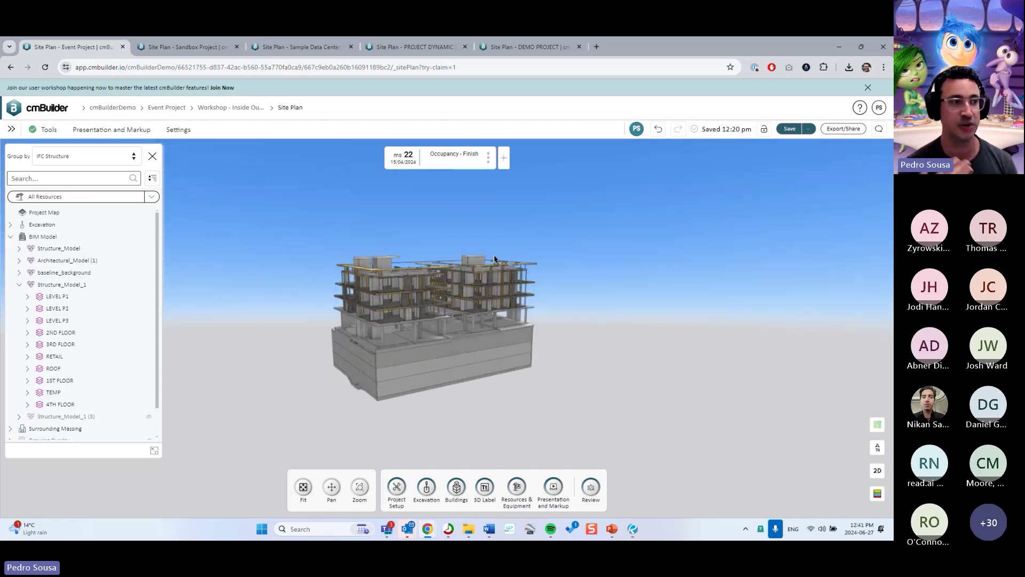
left_click_drag(494, 259, 487, 279)
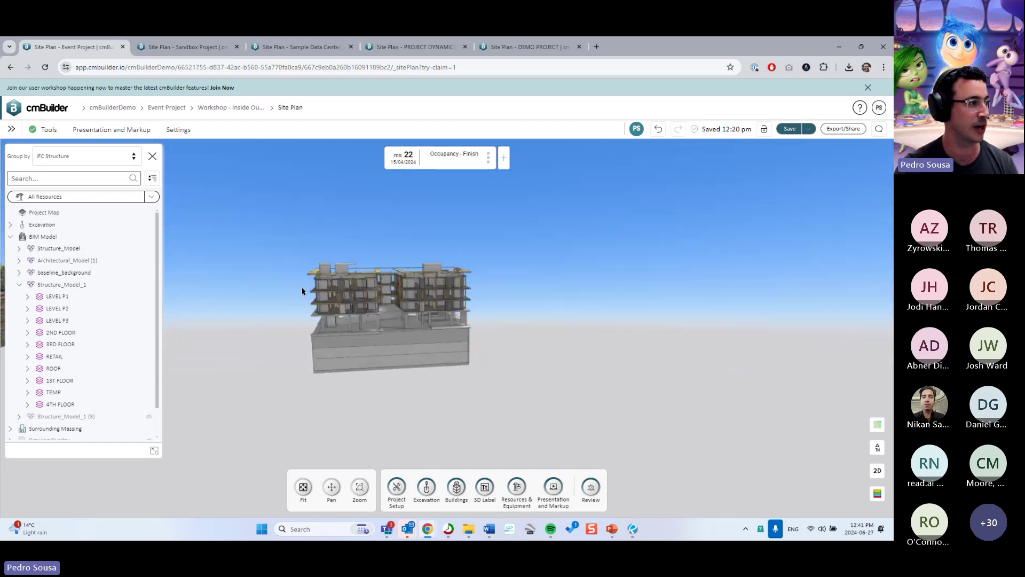
left_click(80, 285)
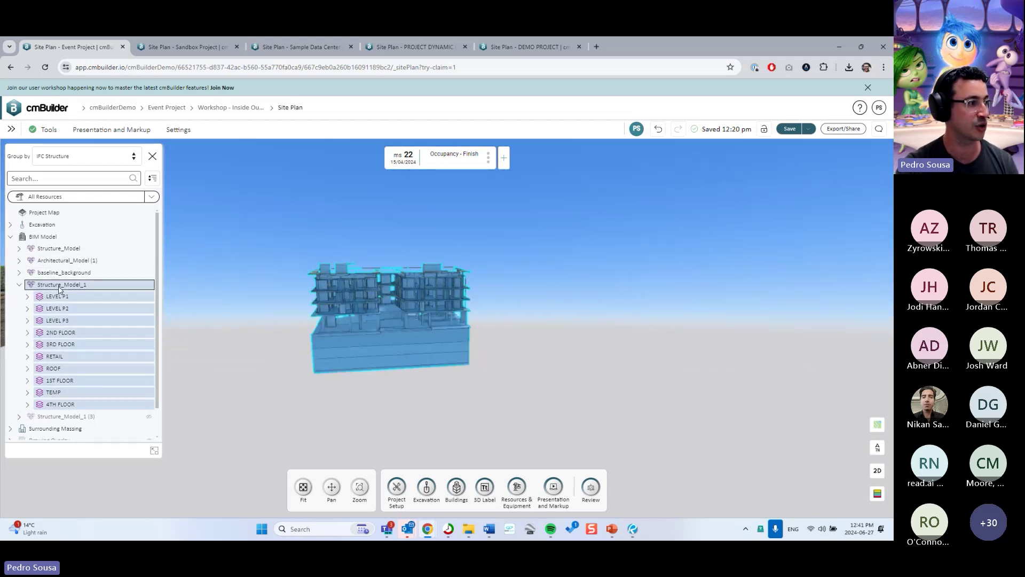
right_click(113, 288)
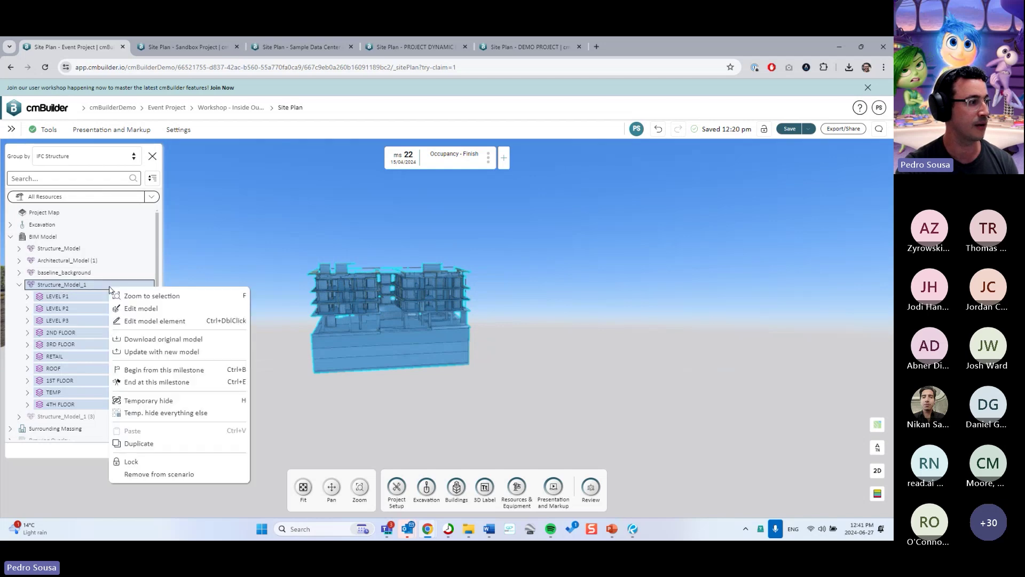
left_click(145, 321)
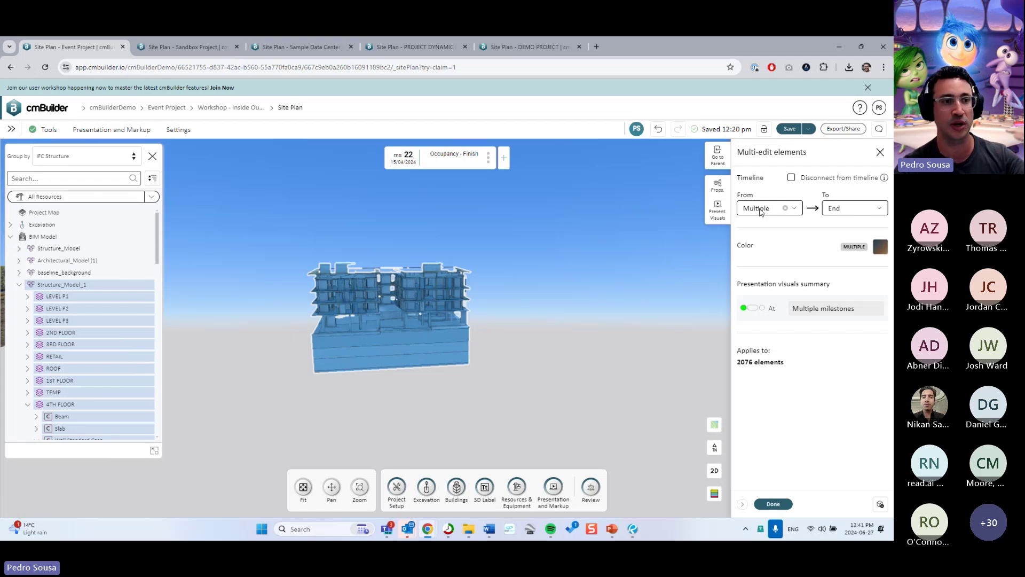
left_click(791, 504)
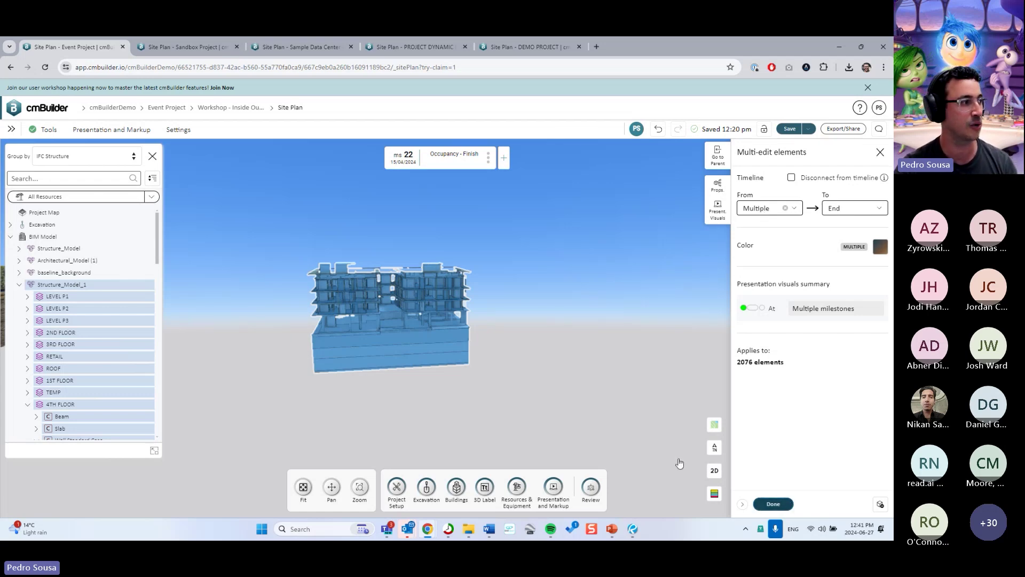
Group the resource tree by Start & IFC Structure and clear the start milestone of all the building's model elements.
left_click(88, 158)
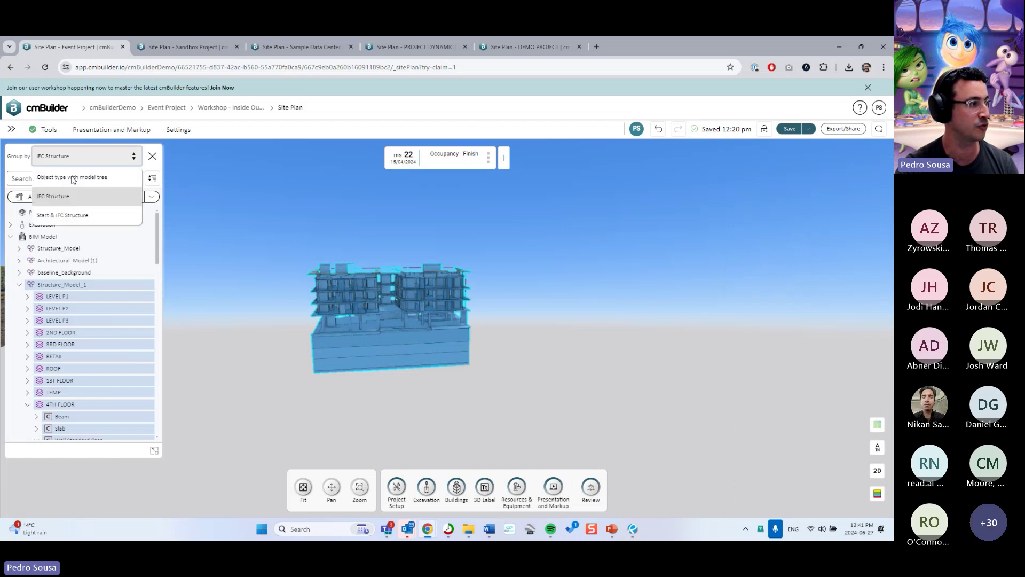
left_click(63, 217)
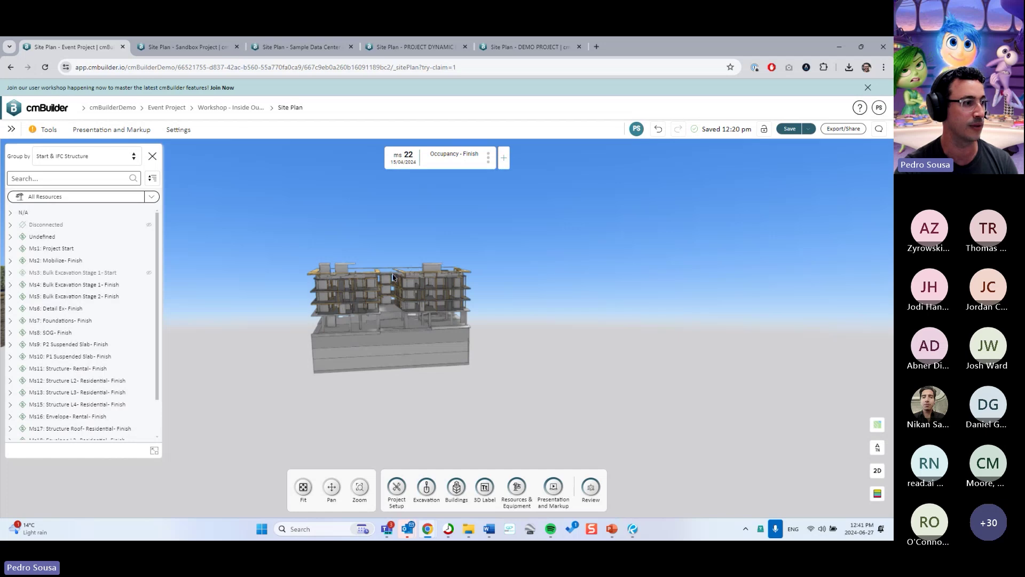
left_click_drag(534, 430, 275, 252)
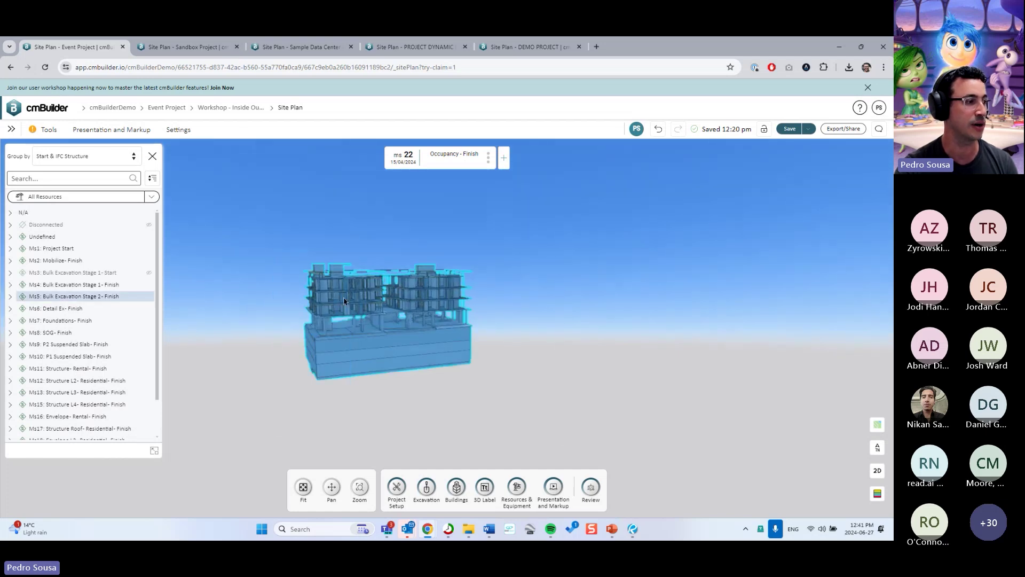
right_click(345, 299)
left_click(384, 331)
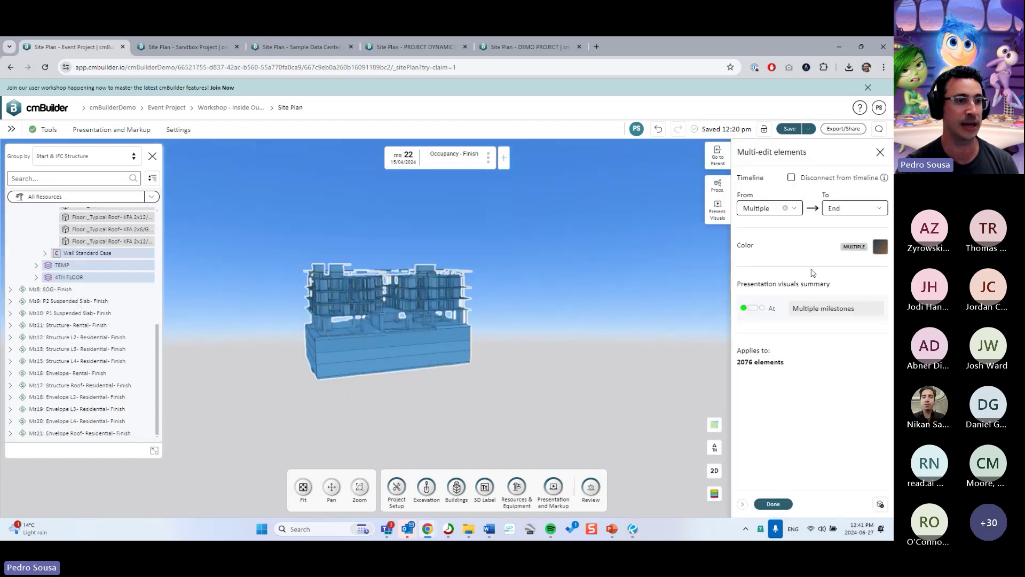
left_click(785, 210)
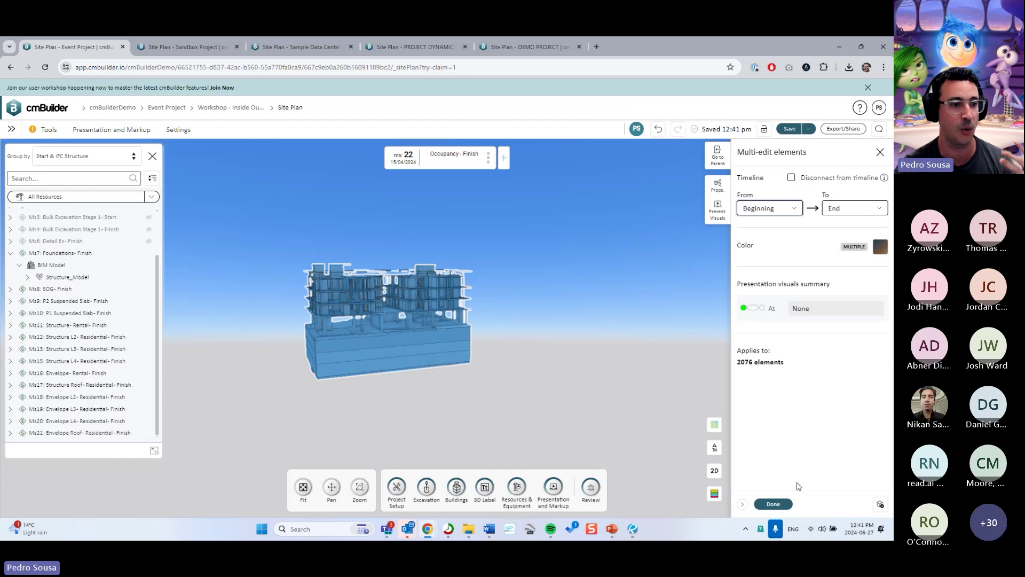
left_click(773, 504)
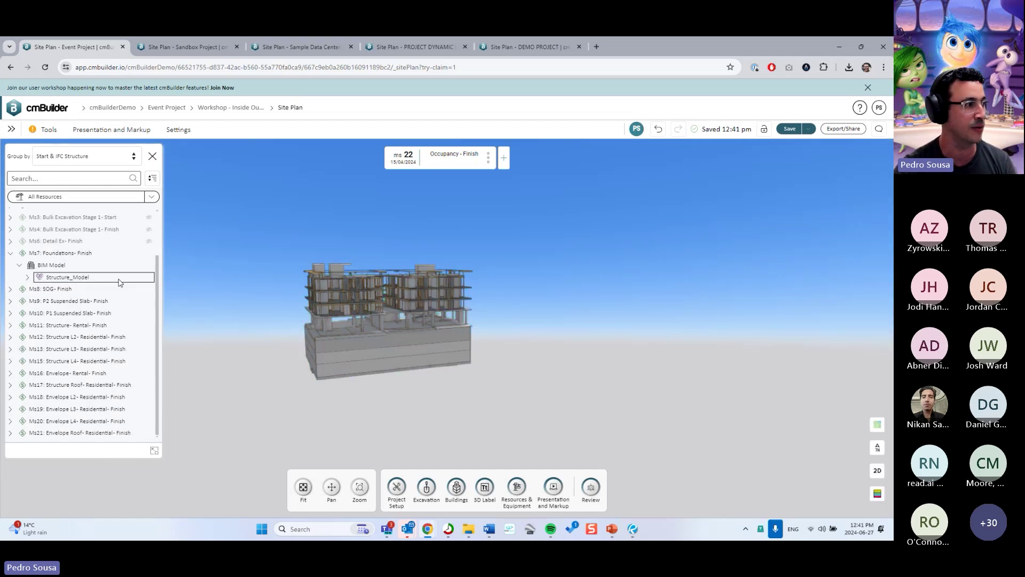
Highlight the Undefined group's elements in the model, expand the group to its BIM Model, and clear the selection.
scroll(106, 277, "up", 2)
left_click(43, 237)
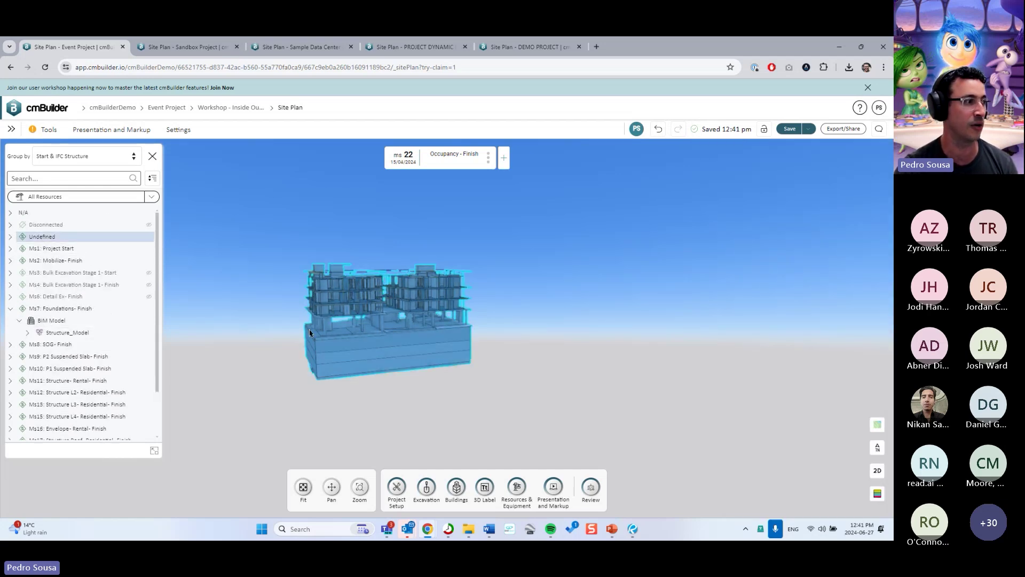
left_click(10, 238)
left_click(529, 283)
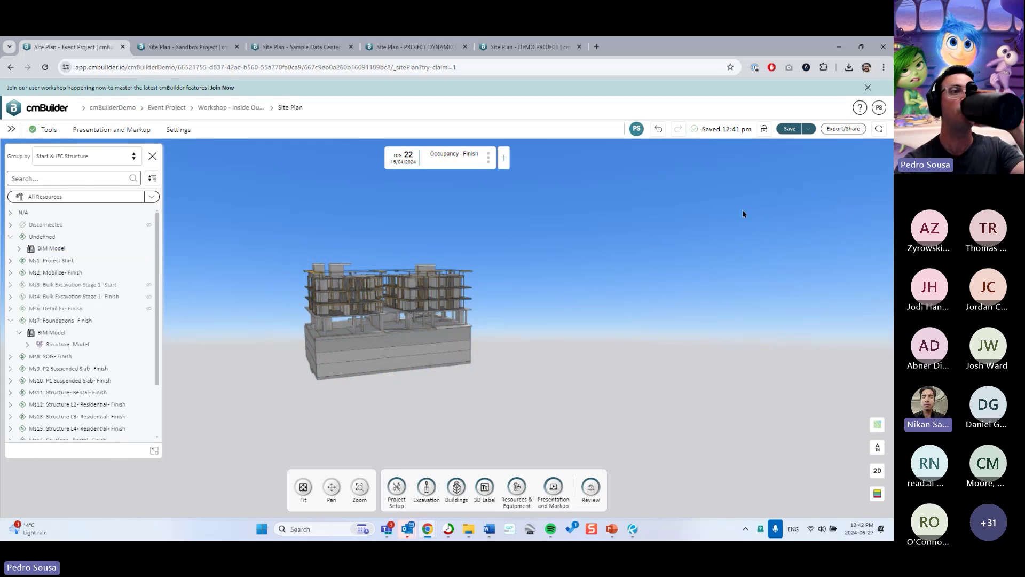
Switch to PowerPoint, advance to the Excavation Interface Updates slide, and return to the cmBuilder site plan.
left_click(612, 528)
key("Down")
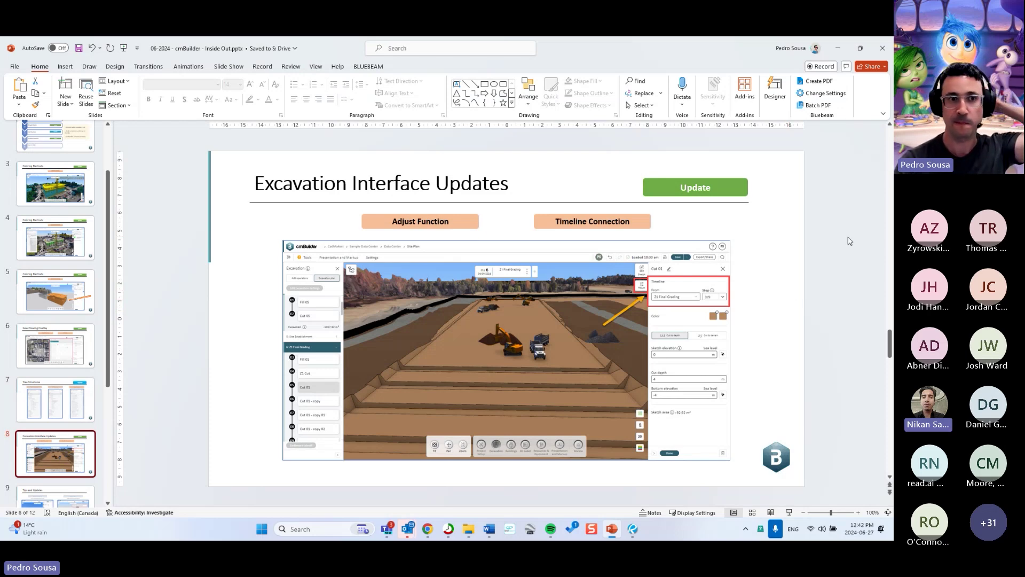
left_click(838, 48)
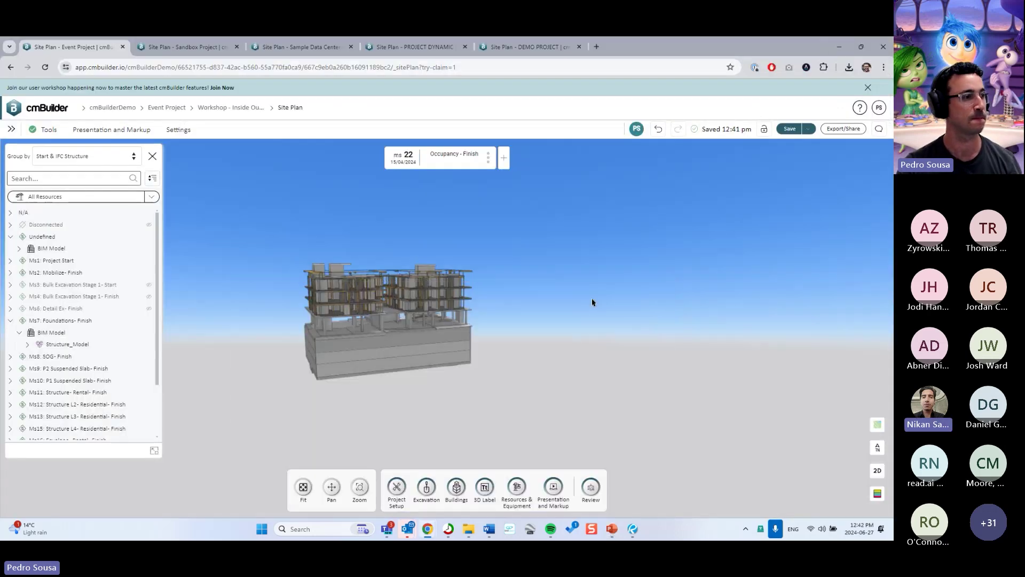
Group the resource tree by IFC Structure again and expand BIM Model and Structure_Model_1 to show the levels.
scroll(591, 302, "up", 5)
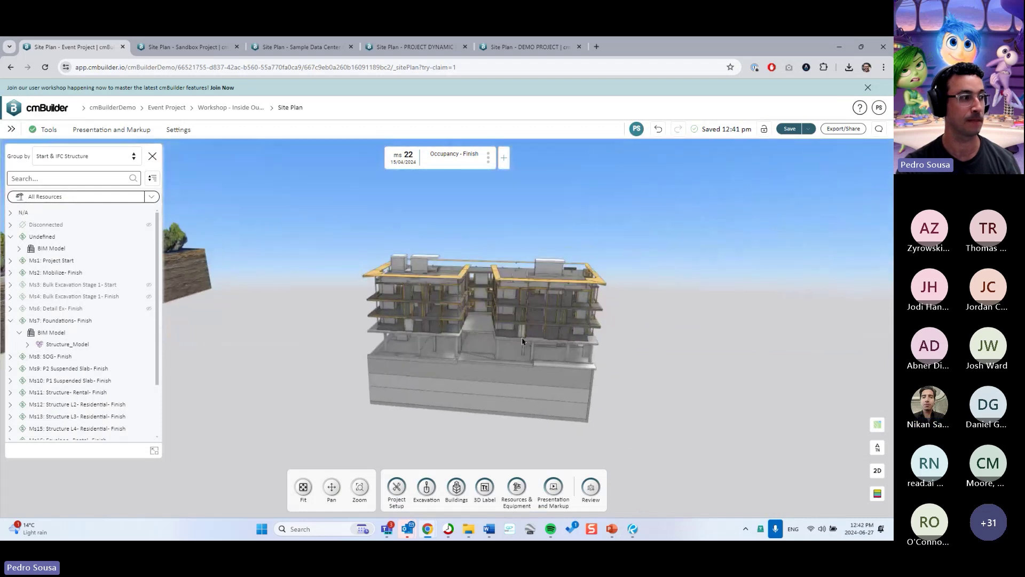
left_click_drag(522, 341, 524, 329)
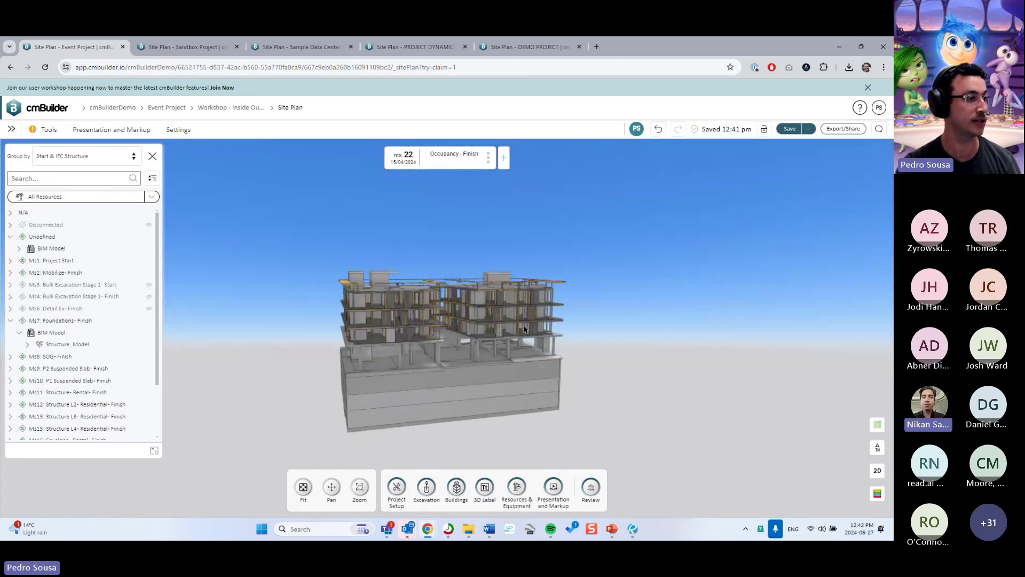
left_click(80, 156)
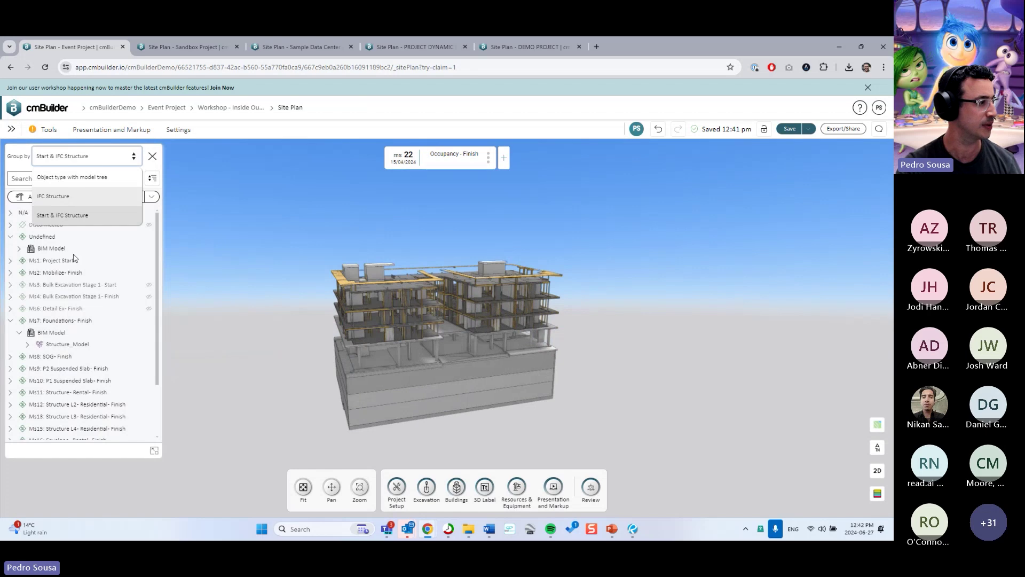
left_click(53, 196)
left_click(10, 237)
left_click(19, 285)
scroll(69, 355, "down", 1)
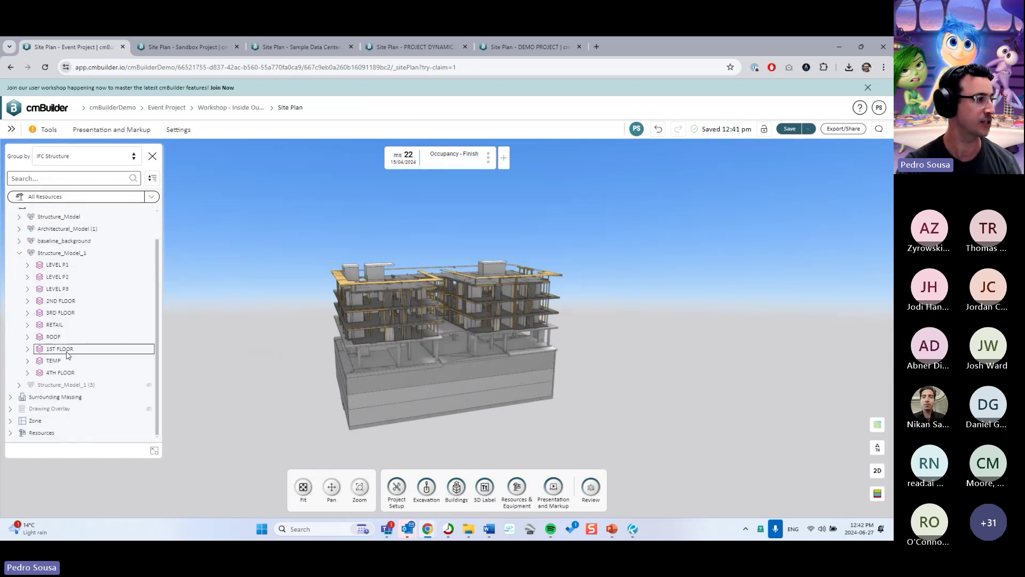
Edit all model elements of Structure_Model_1's TEMP level, reset their Level property to the original values, and finish the edit.
left_click(54, 360)
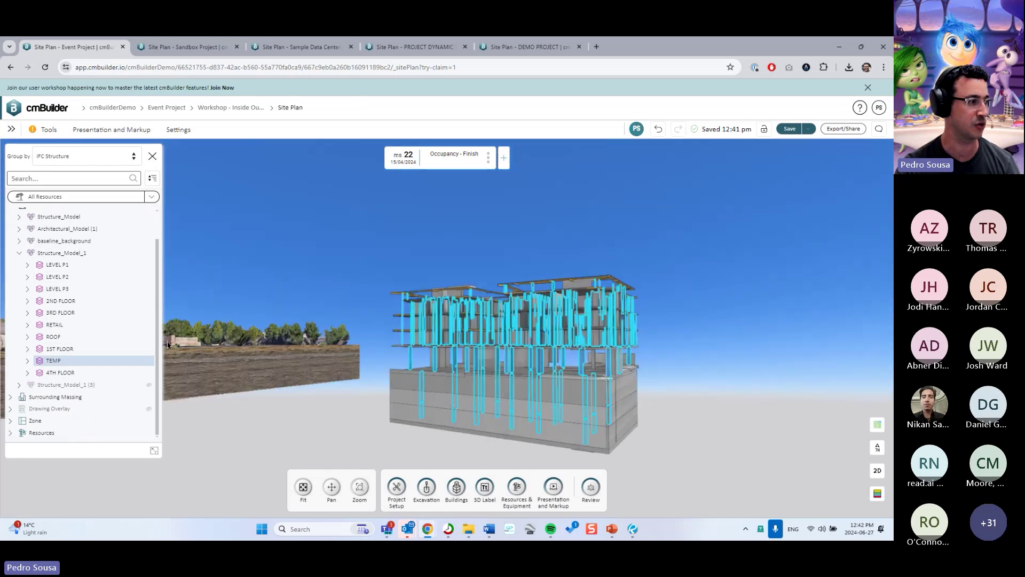
right_click(88, 361)
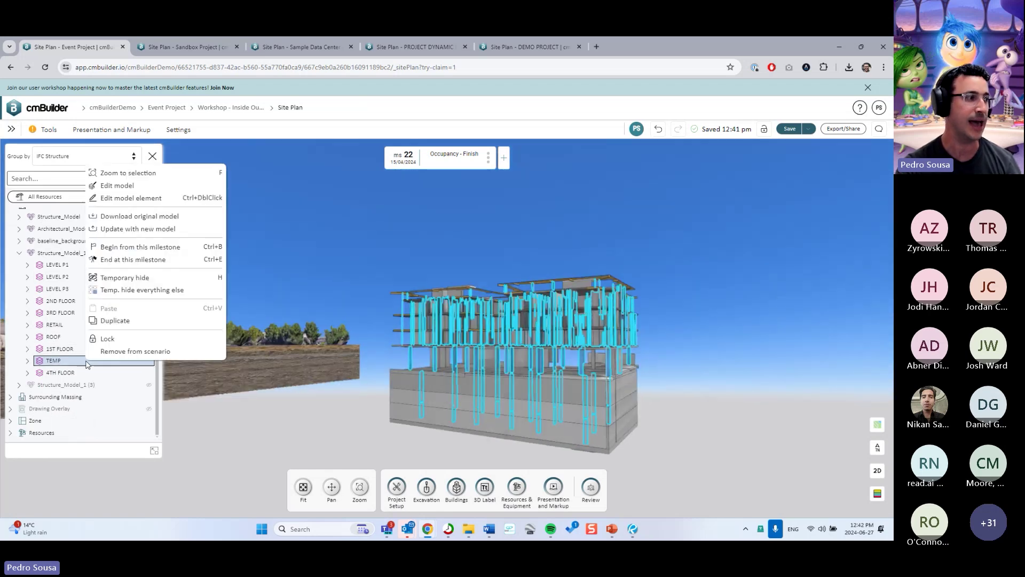
left_click(137, 200)
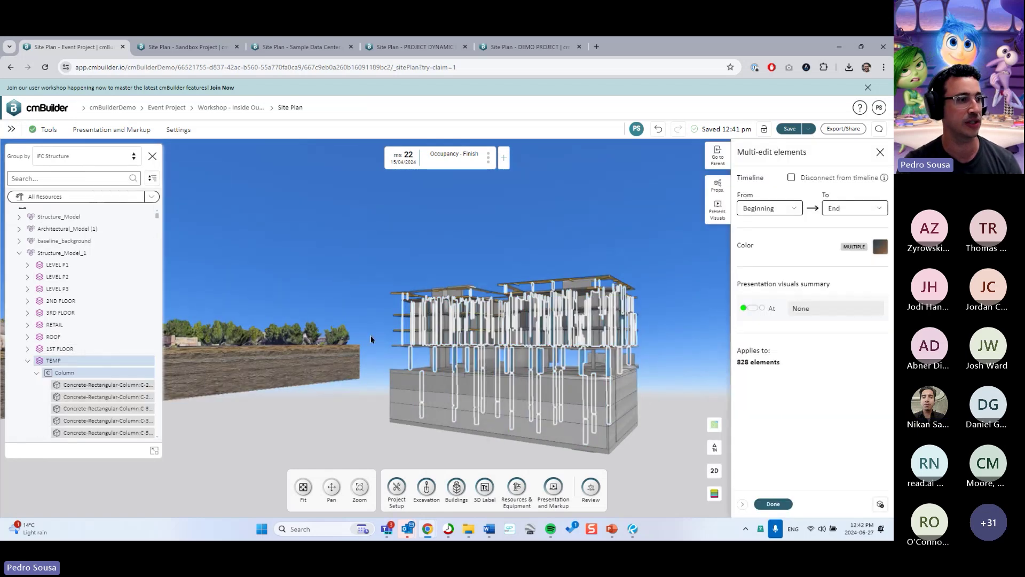
left_click(719, 186)
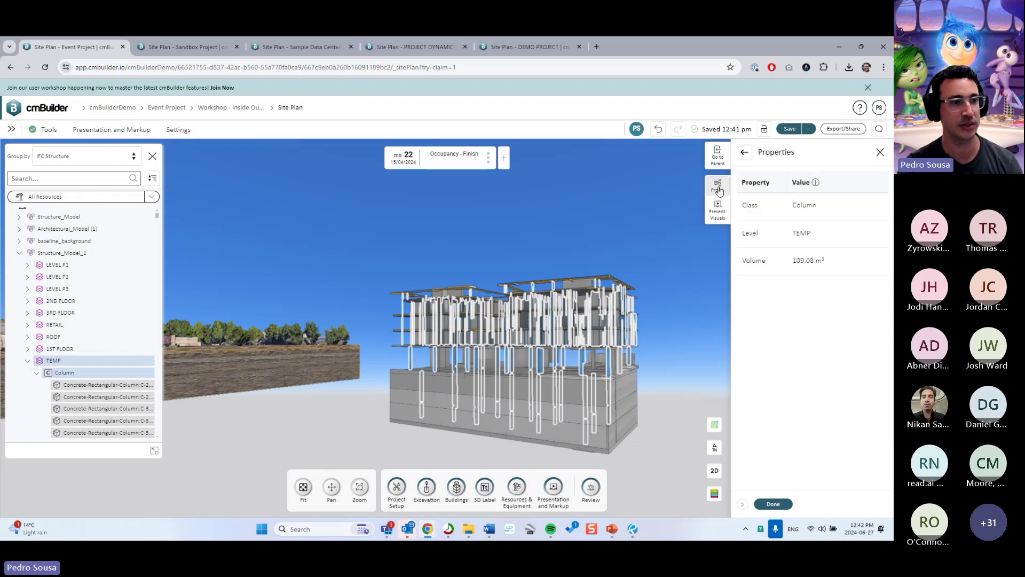
left_click(800, 233)
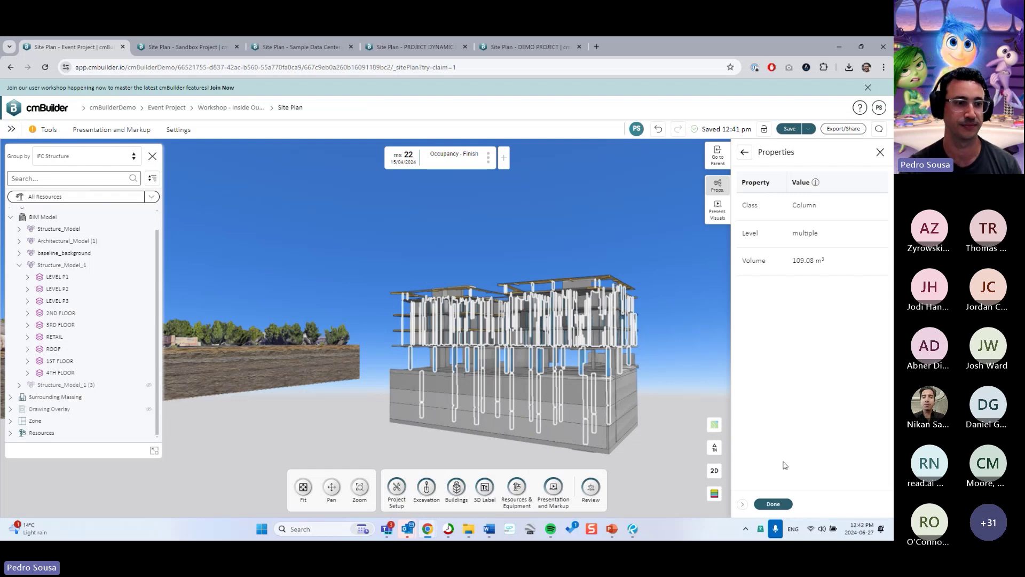
left_click(774, 504)
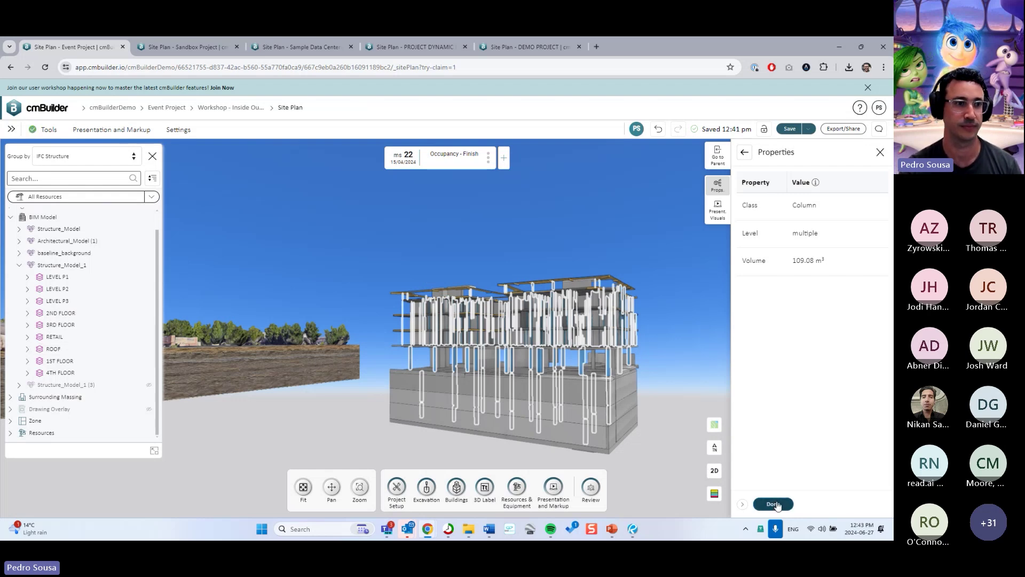
left_click(773, 504)
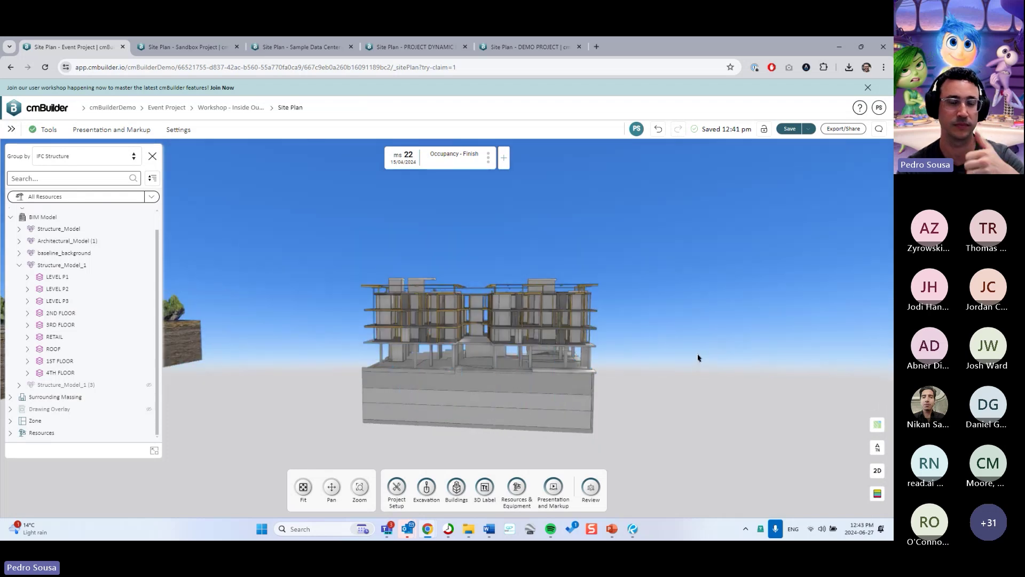
Set the start milestone of the structural wood wall on the roof to Bulk Excavation Stage 1 - Finish and colour it orange.
left_click_drag(667, 349, 522, 291)
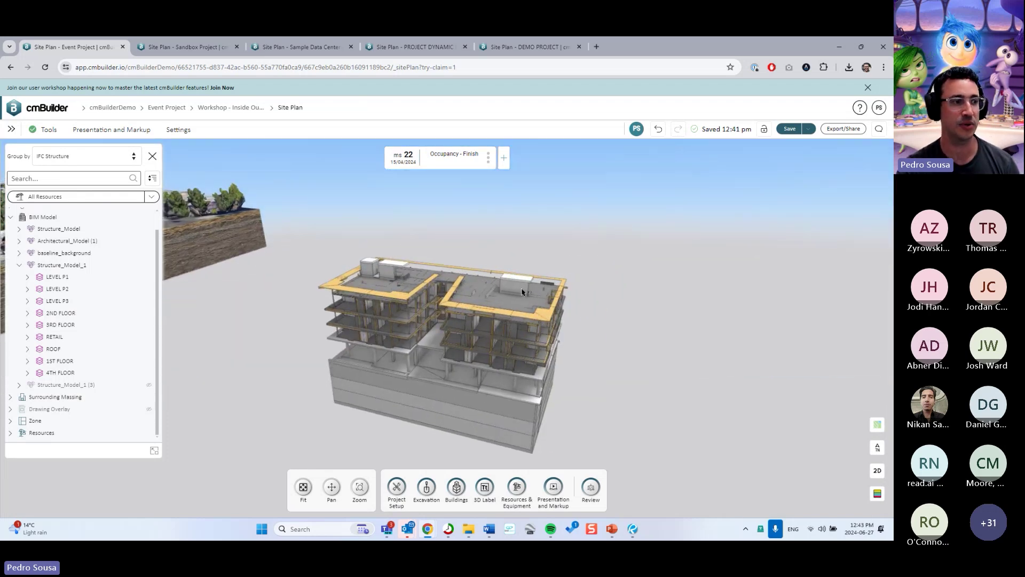
right_click(522, 291)
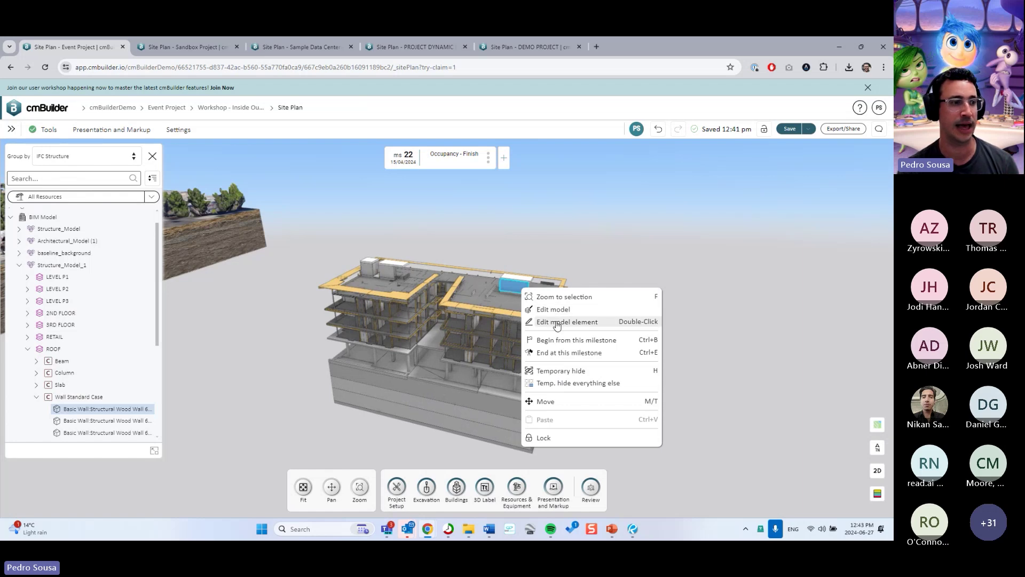
left_click(557, 323)
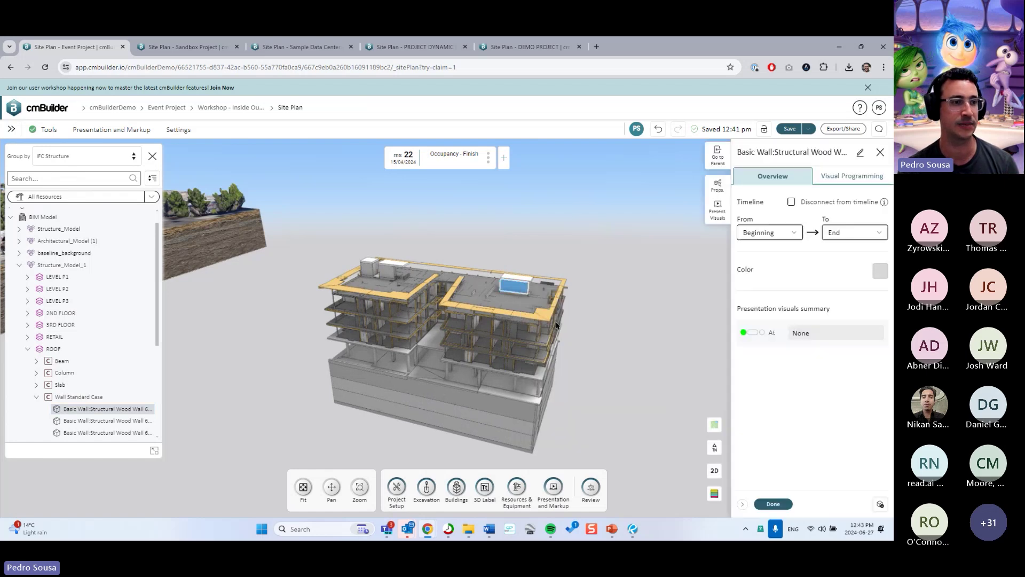
left_click(778, 235)
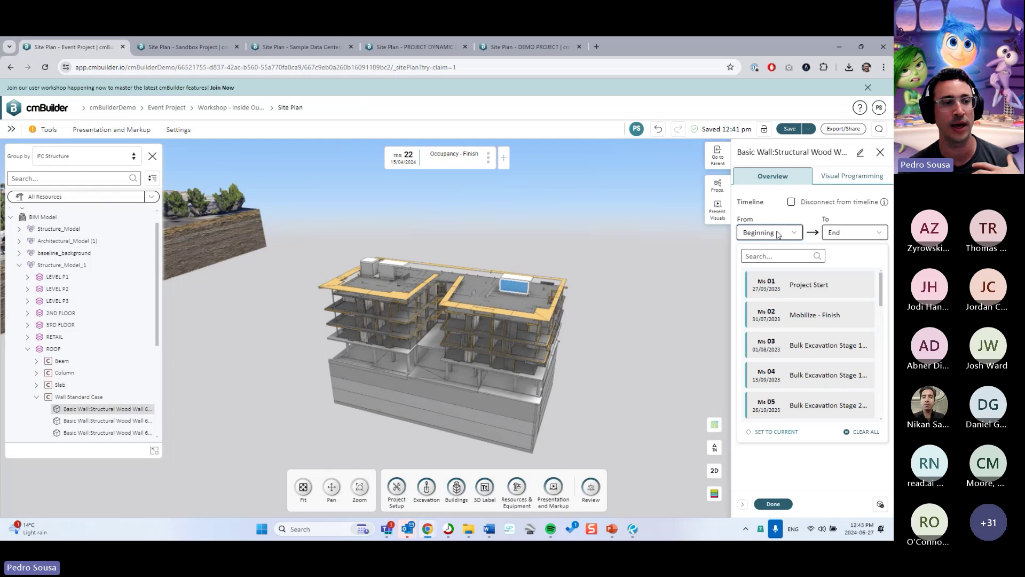
left_click(811, 382)
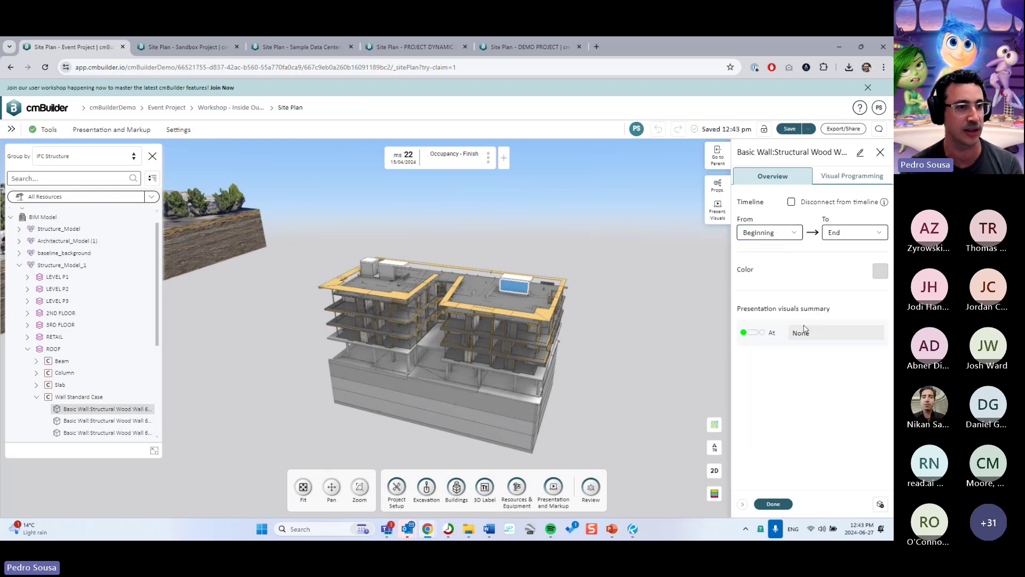
left_click(881, 270)
left_click(798, 335)
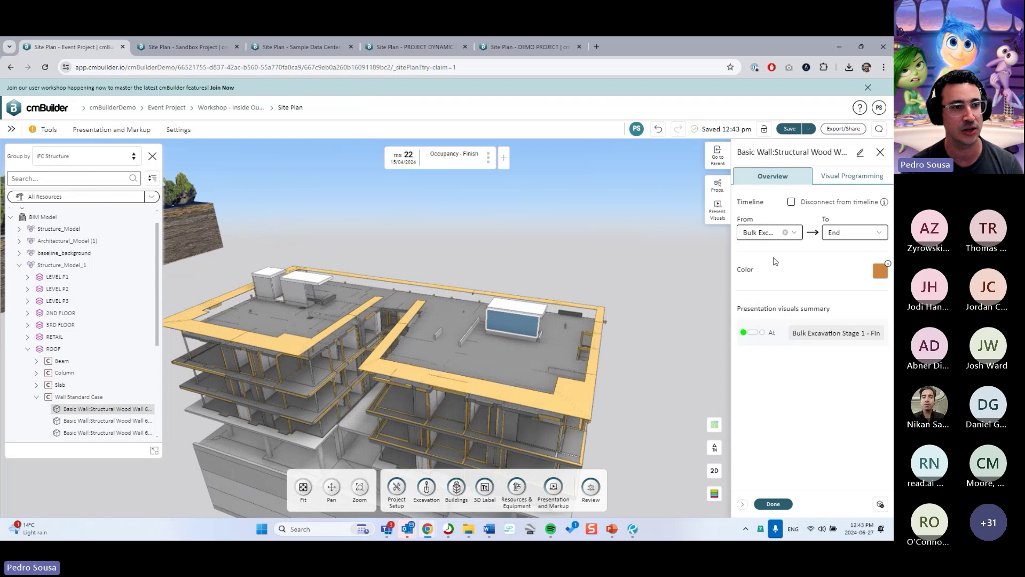
Clear the roof wall's start milestone back to Beginning, reset its colour to the original, and finish the edit.
left_click(786, 233)
left_click(785, 234)
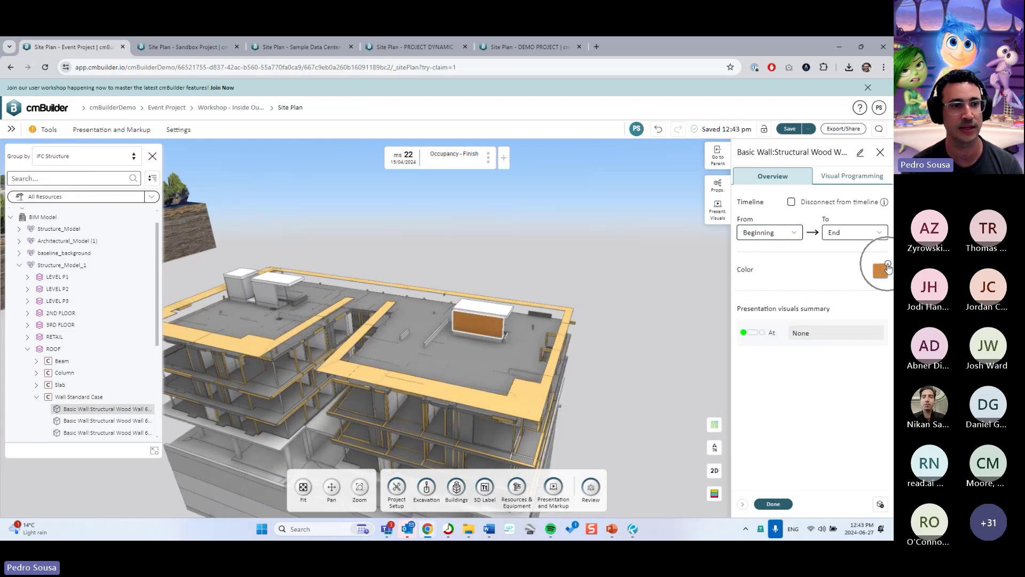
left_click(888, 265)
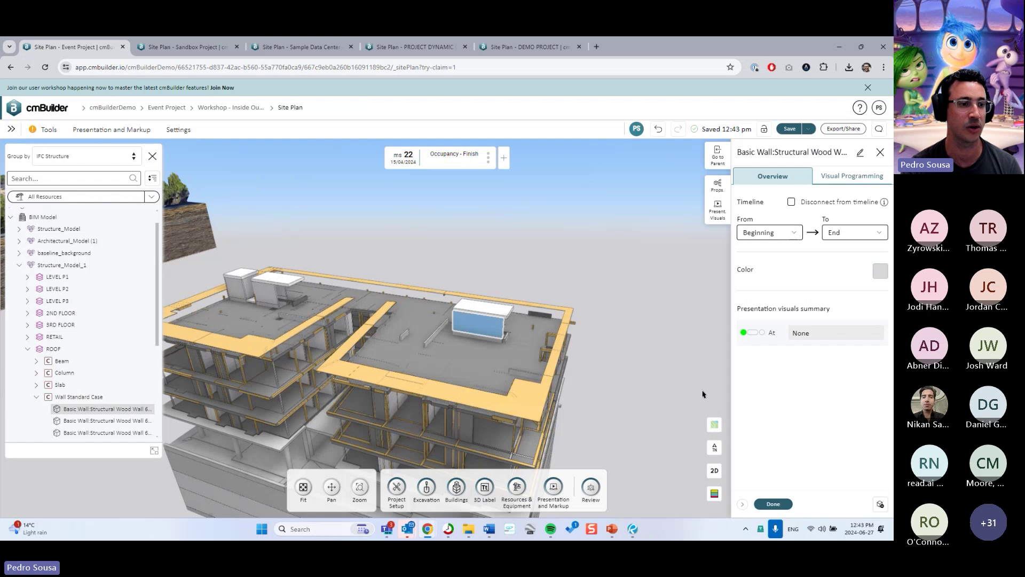
left_click(773, 503)
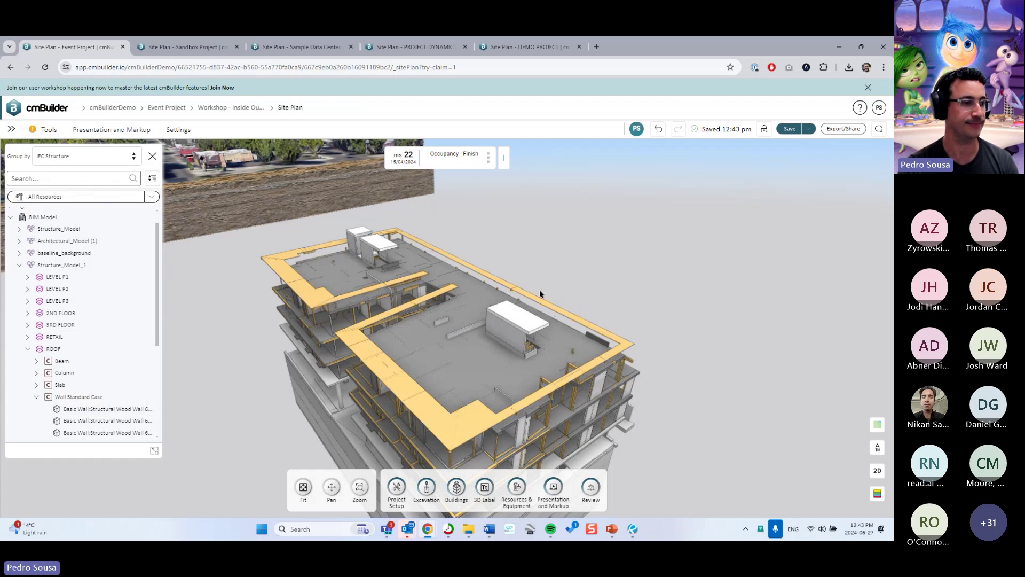
Switch to PowerPoint, look over the Excavation Interface Updates slide and the following slide thumbnails, and return to the site plan.
left_click(609, 530)
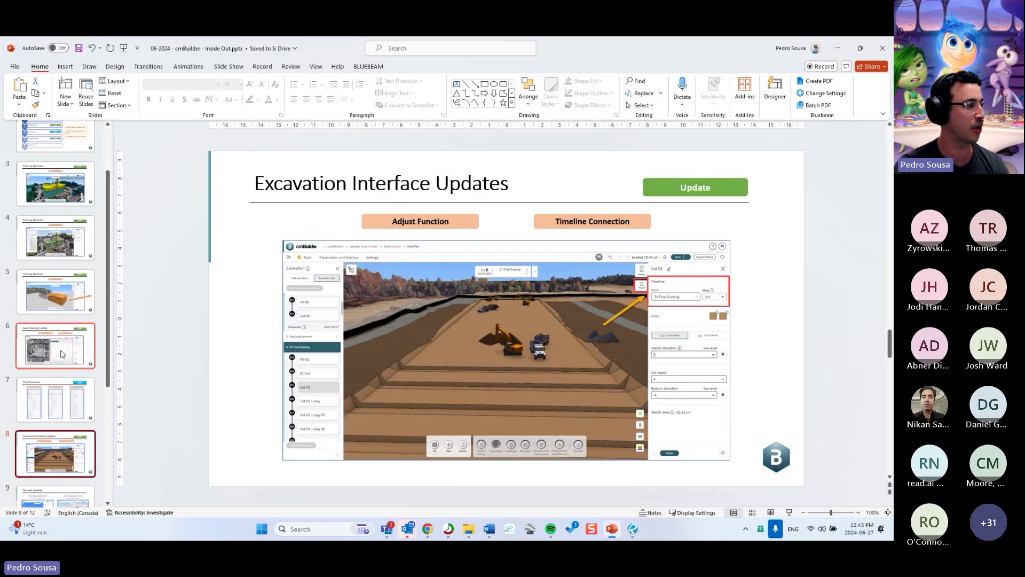
scroll(62, 353, "down", 3)
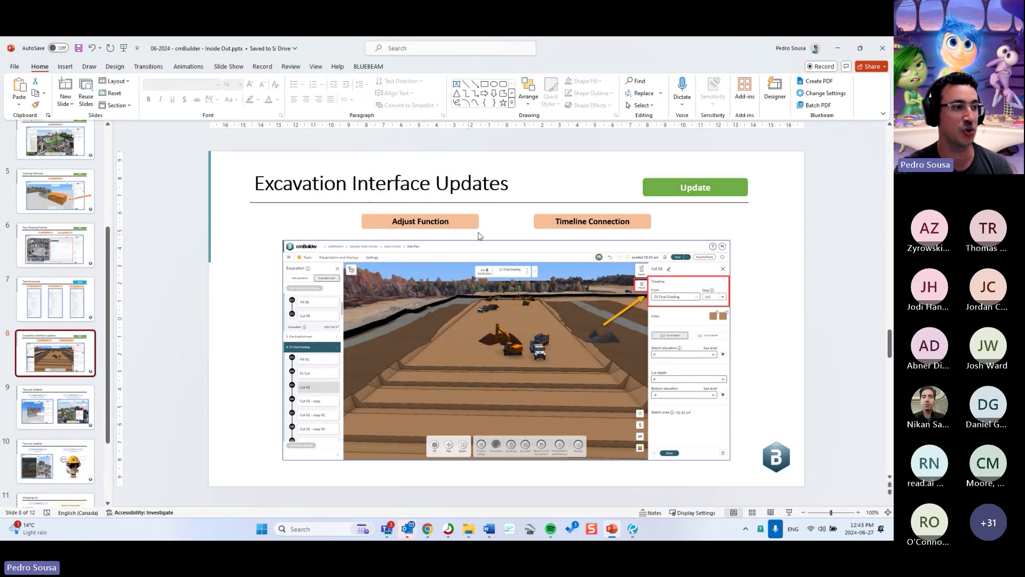
left_click(840, 49)
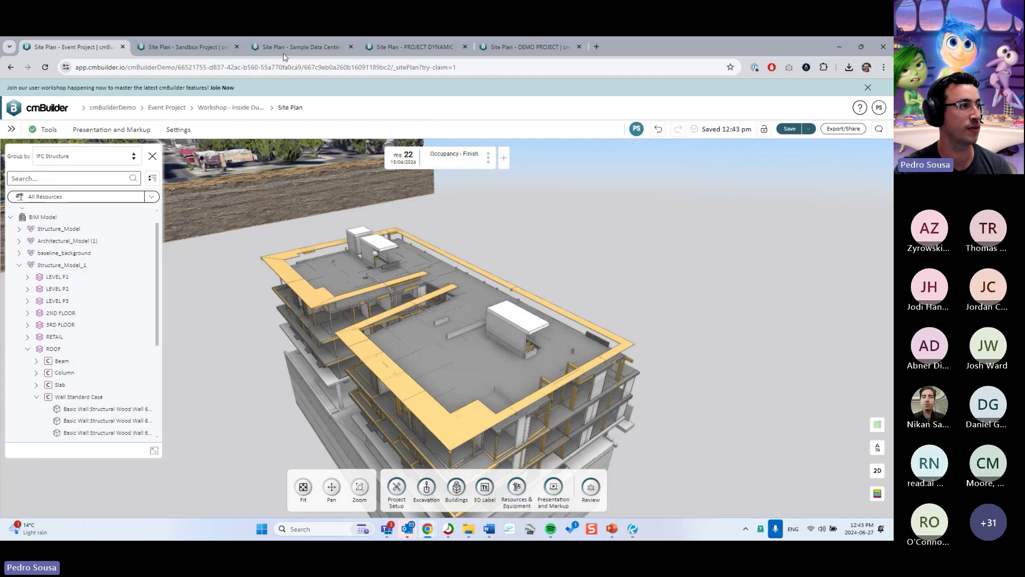
Open the excavation plan of the Sample Data Center site plan and review the slope adjustment settings of Cut 01 - copy 06.
left_click(291, 48)
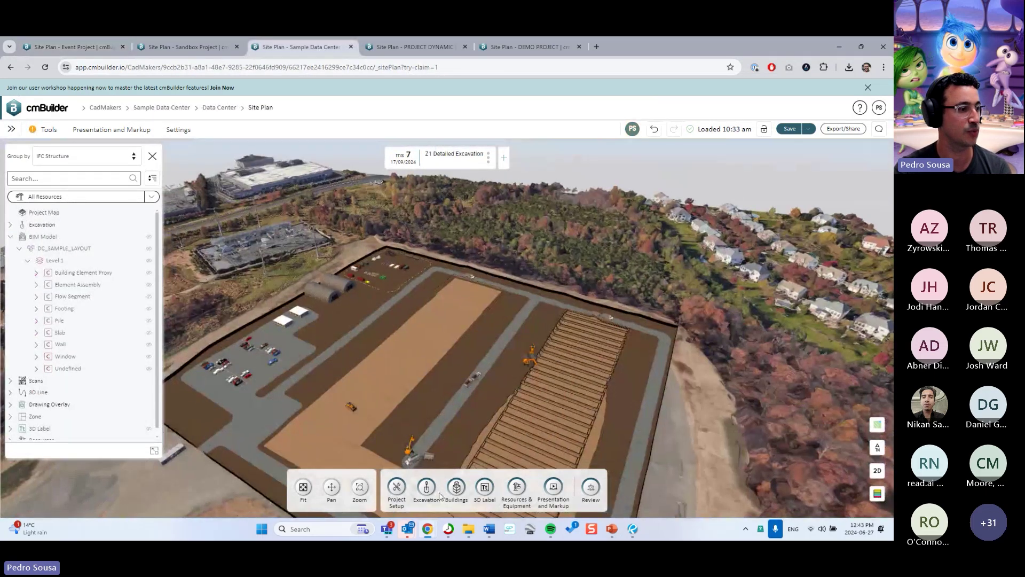
left_click(427, 487)
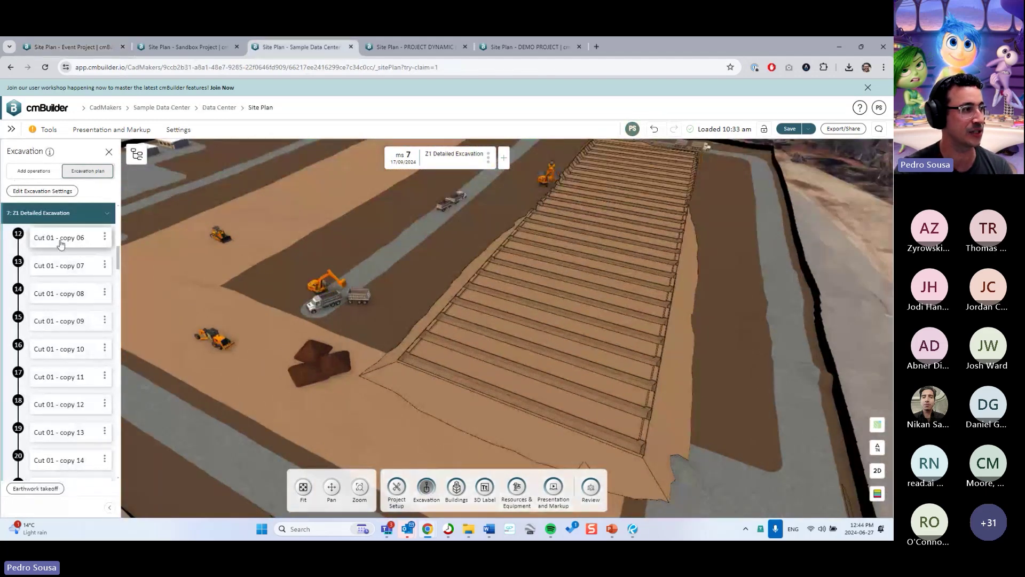
left_click(60, 235)
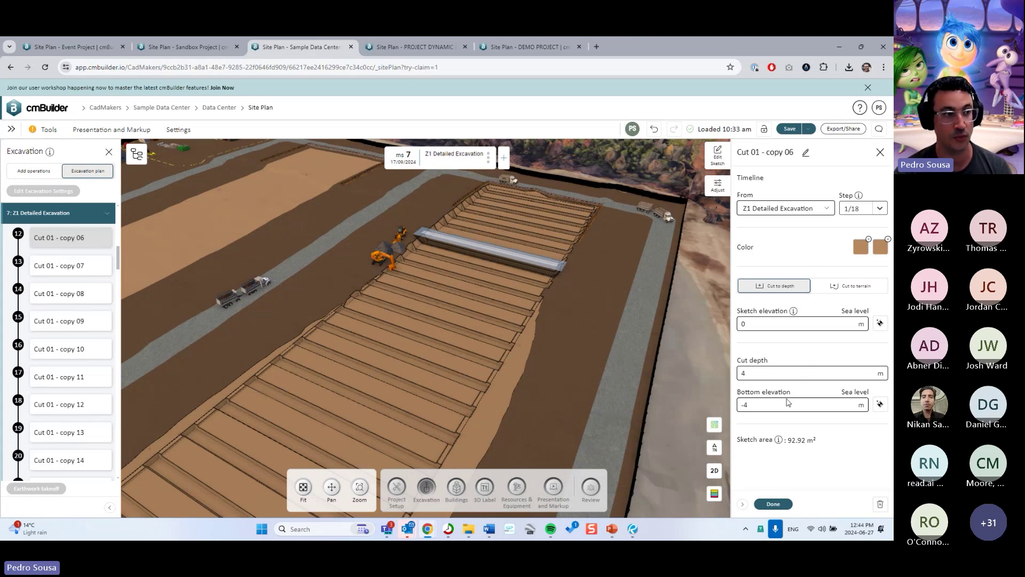
left_click(724, 193)
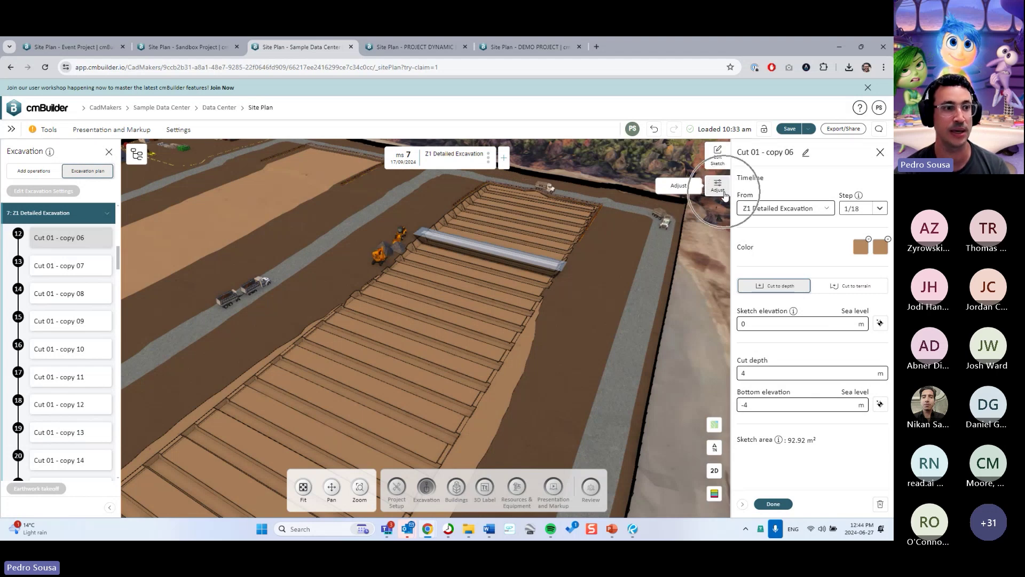
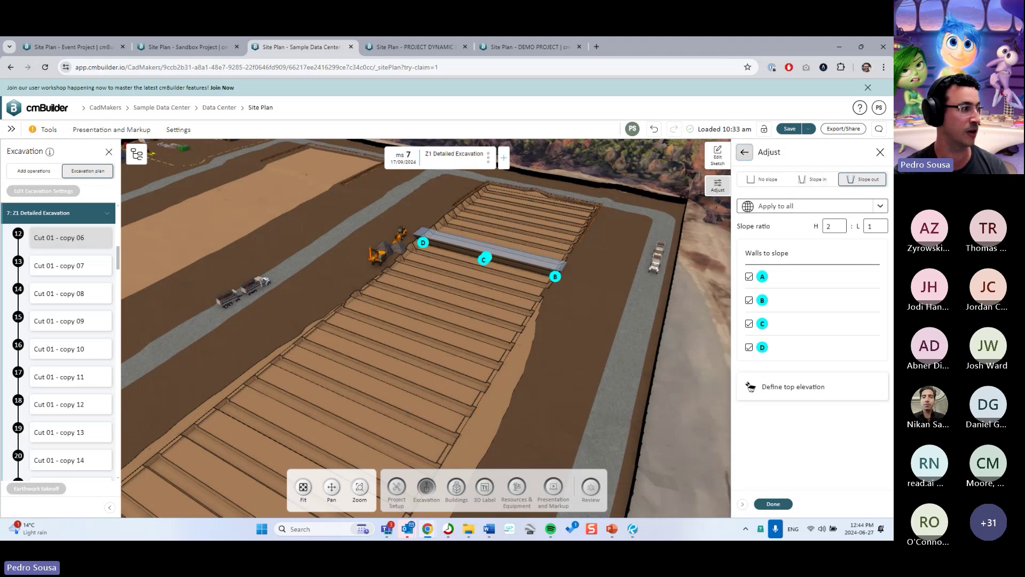
left_click(745, 152)
Select Cut 01 - copy 02 under Z1 Final Grading, review its slope adjustment settings, and close the operation.
scroll(70, 331, "up", 10)
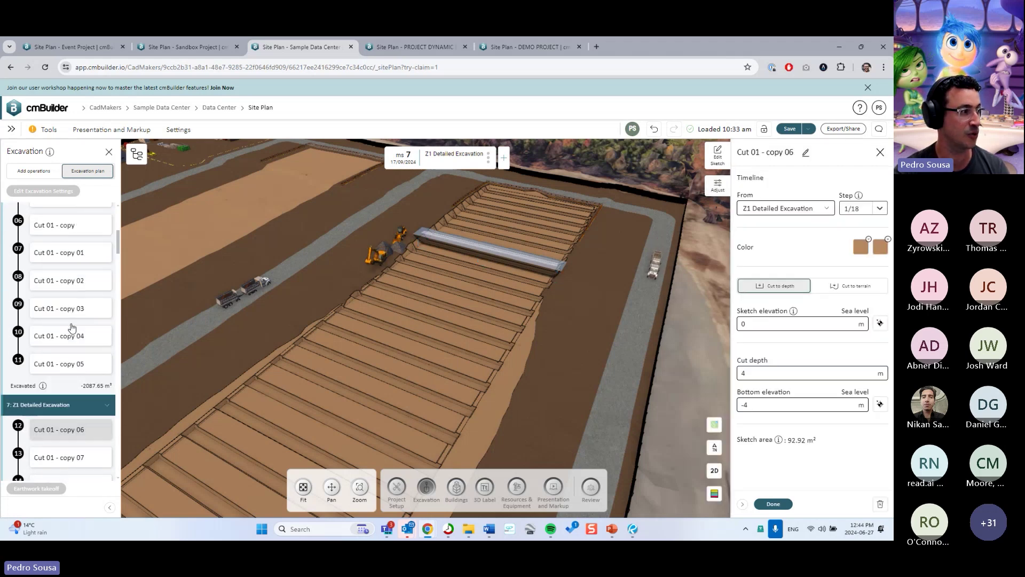
left_click(52, 378)
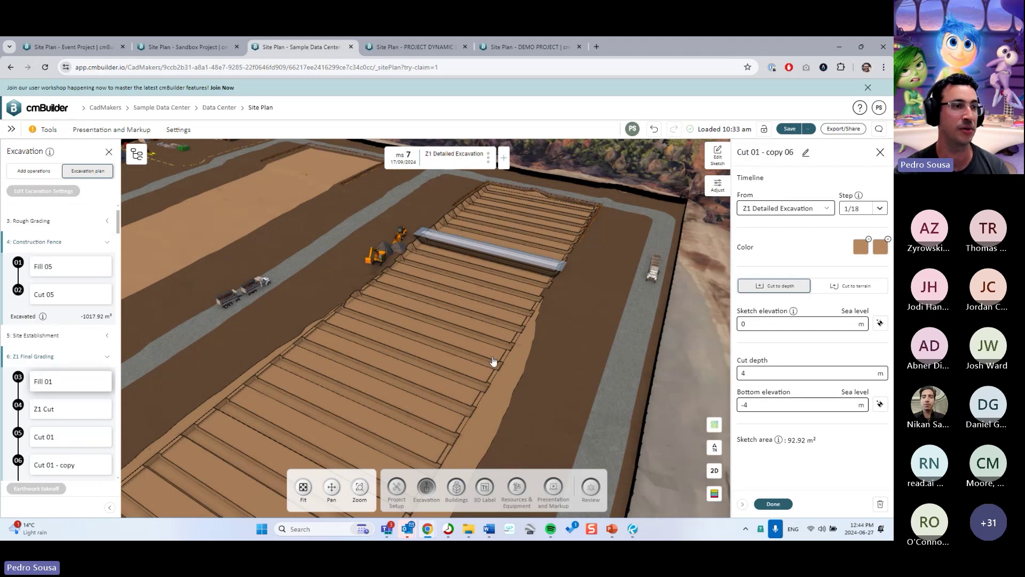
left_click(717, 185)
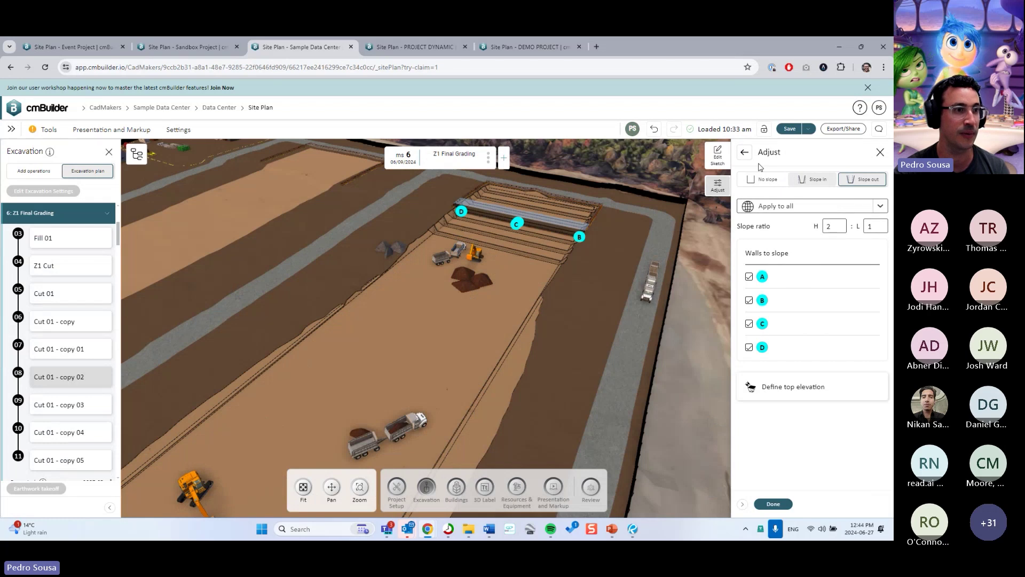
left_click(744, 152)
left_click(773, 504)
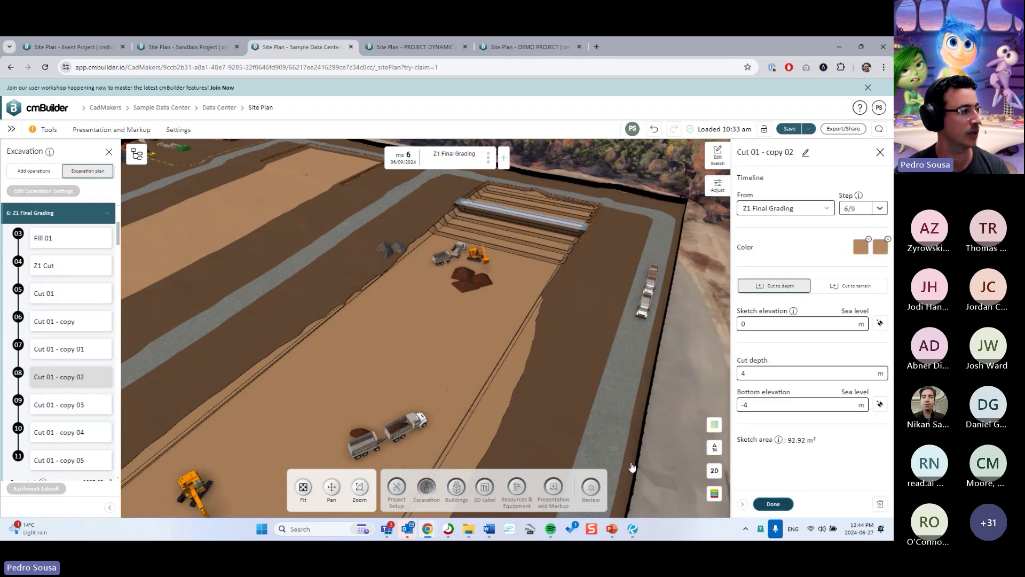
Open Fill 01 under Z1 Final Grading, review its slope ratio settings and its shape in the model, and close the operation.
scroll(66, 385, "up", 3)
left_click(66, 383)
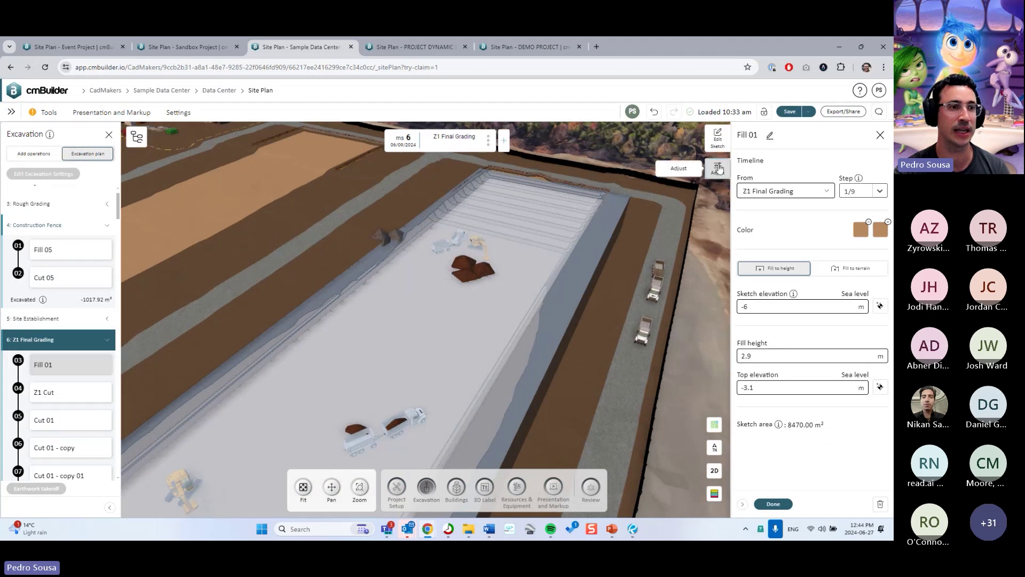
left_click(718, 167)
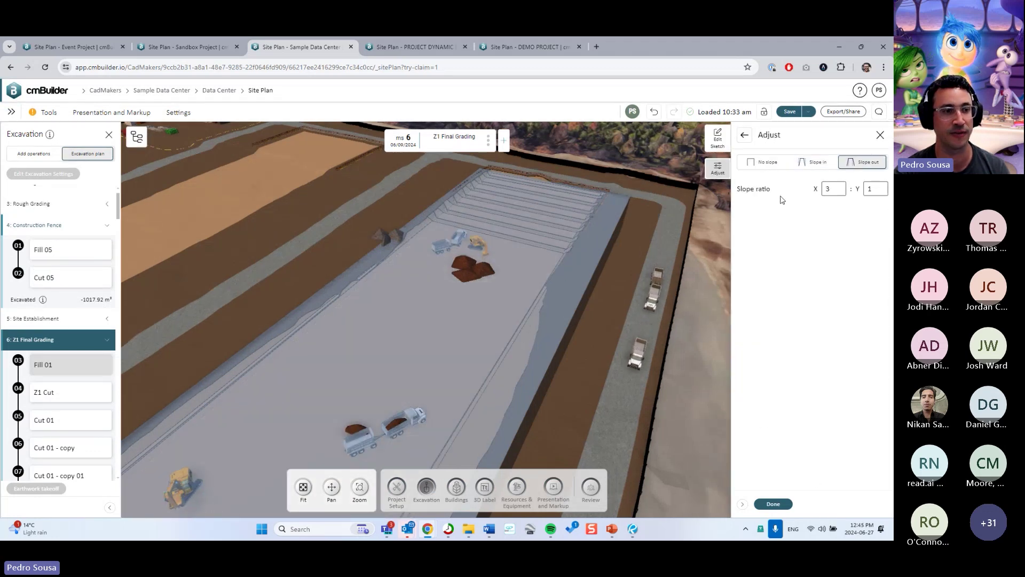
left_click(773, 504)
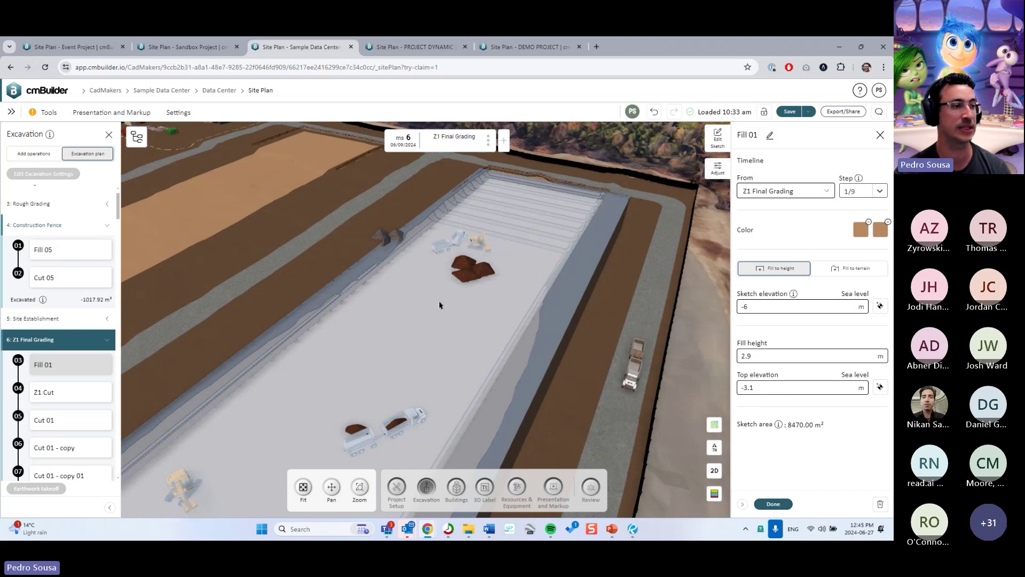
scroll(439, 305, "down", 5)
middle_click_drag(699, 444, 580, 254)
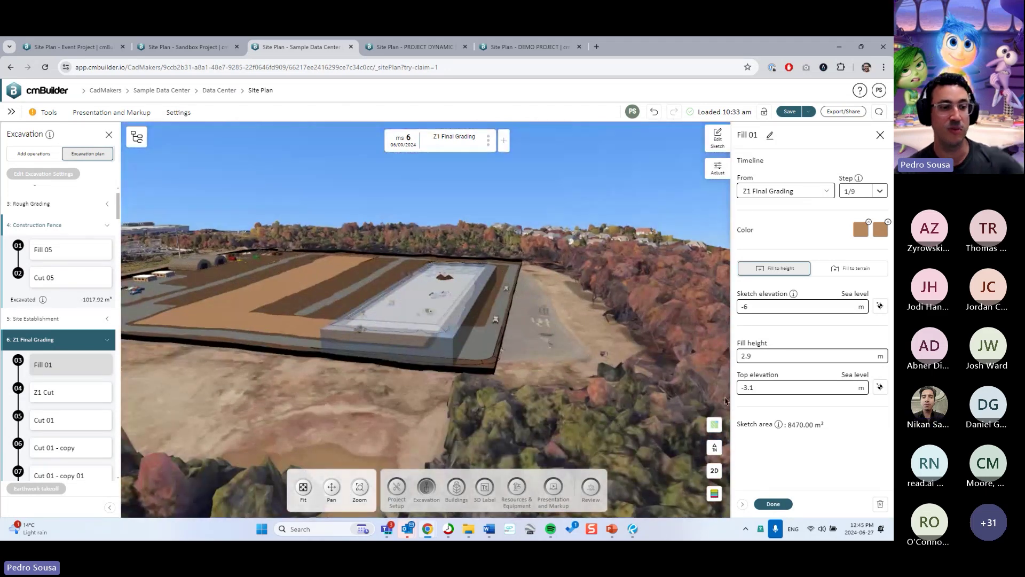
left_click(773, 504)
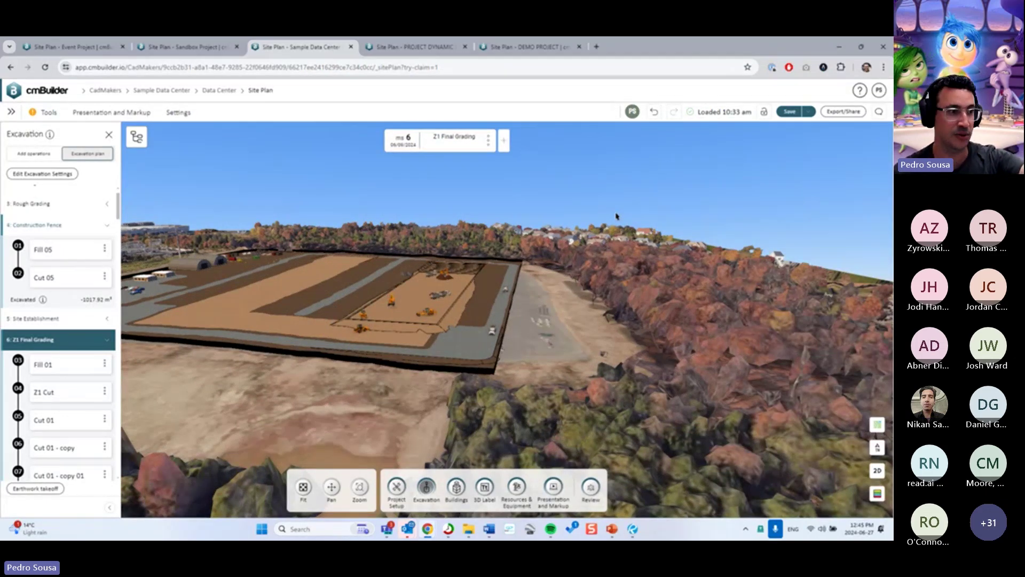
middle_click_drag(593, 184, 543, 266)
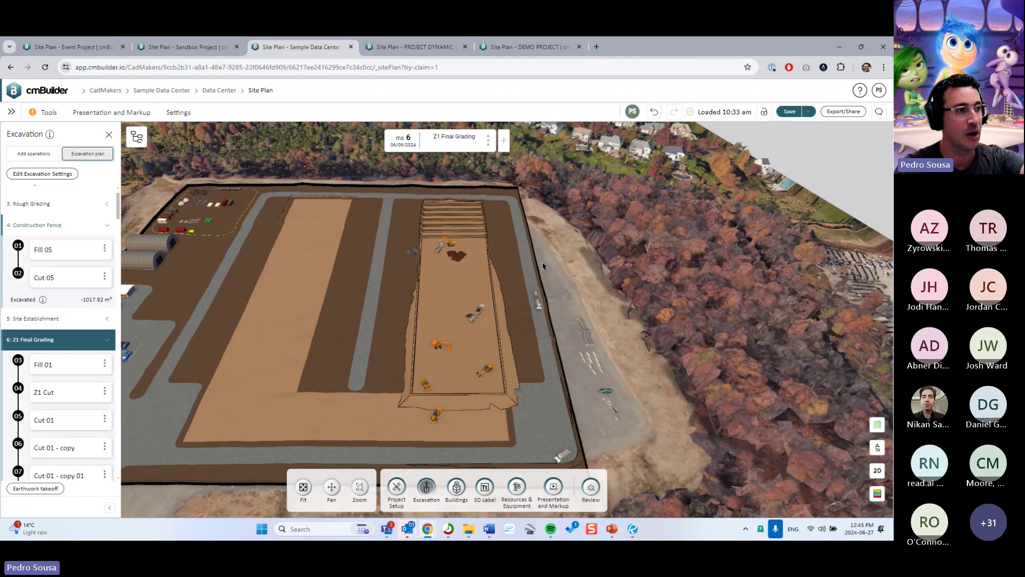
middle_click_drag(560, 257, 582, 326)
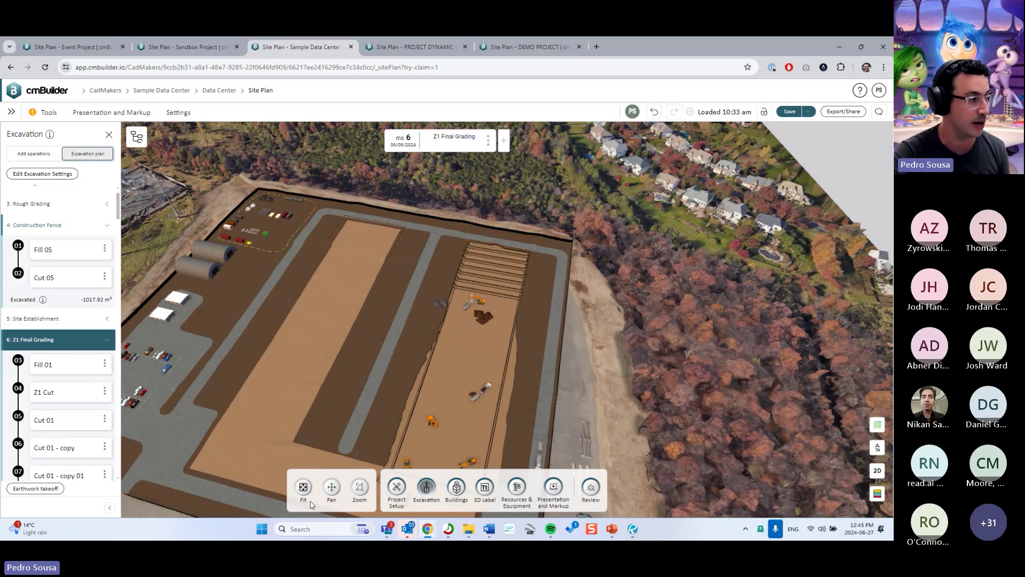
Open the earthwork takeoff of the Sample Data Center excavation plan and keep waiting for the page to load.
left_click(35, 488)
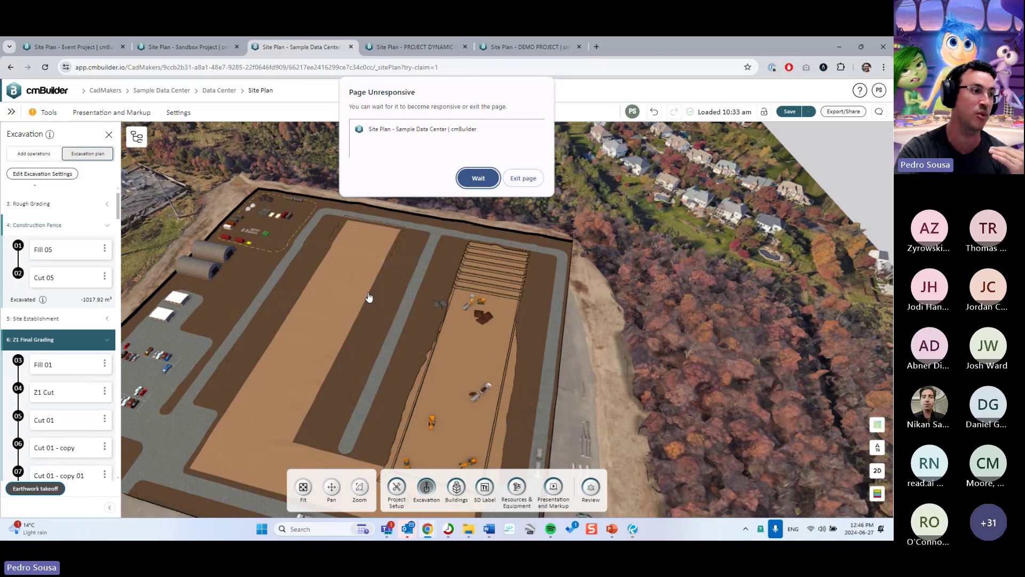
left_click(464, 184)
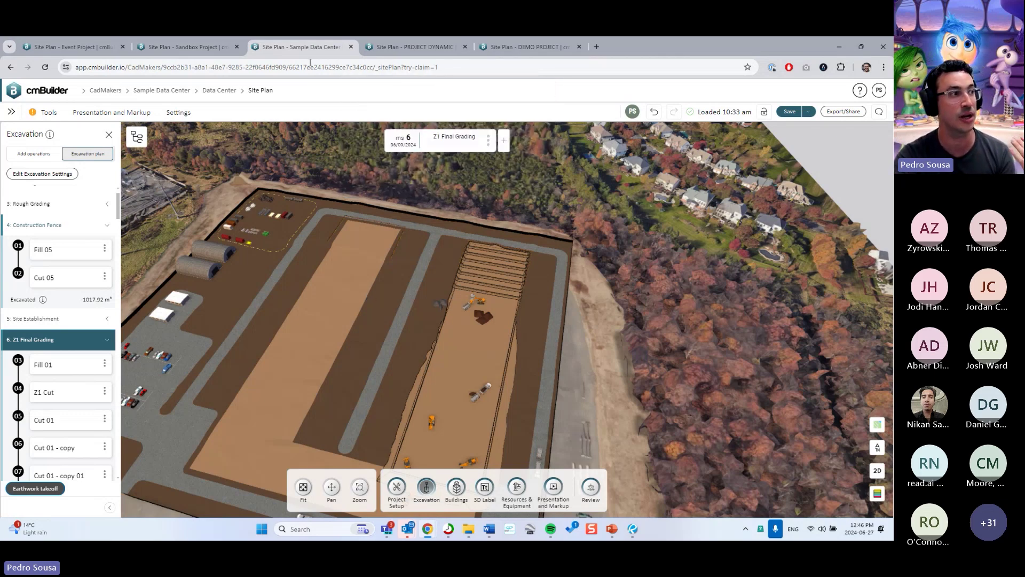
Switch to the Sandbox Project site plan, close its resource tree and open its excavation plan.
left_click(227, 47)
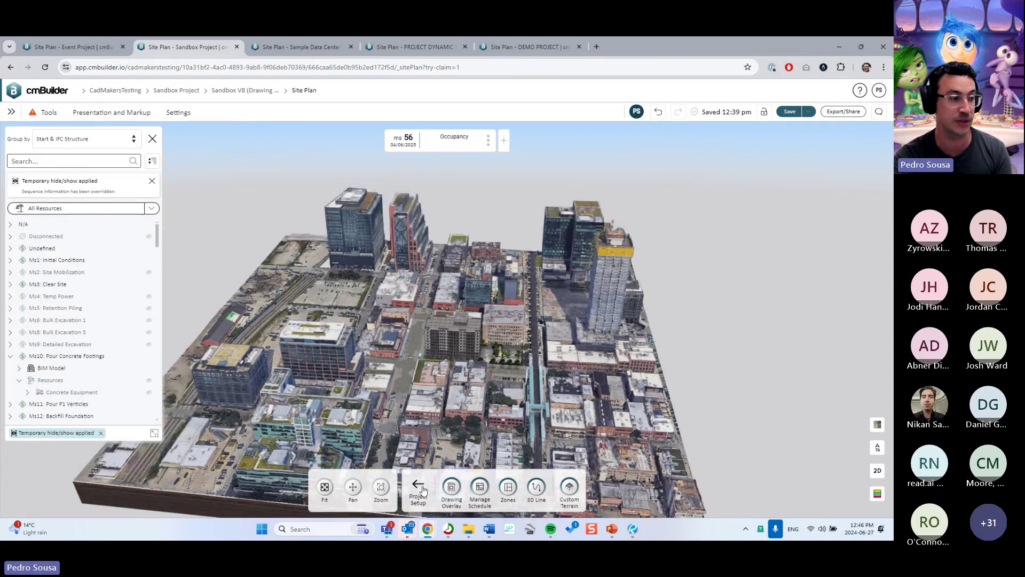
left_click(420, 487)
left_click(426, 486)
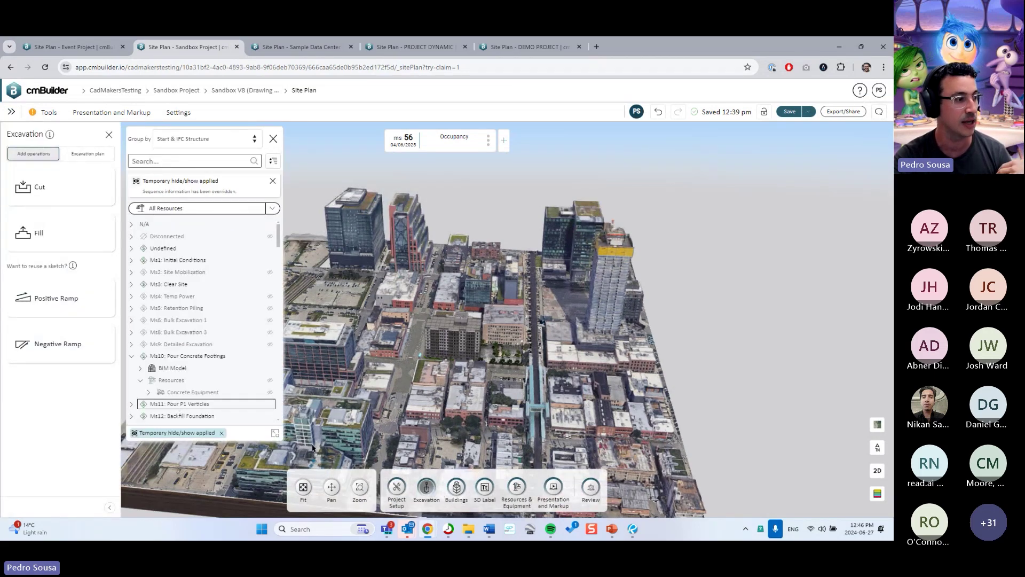
left_click(275, 432)
left_click(88, 154)
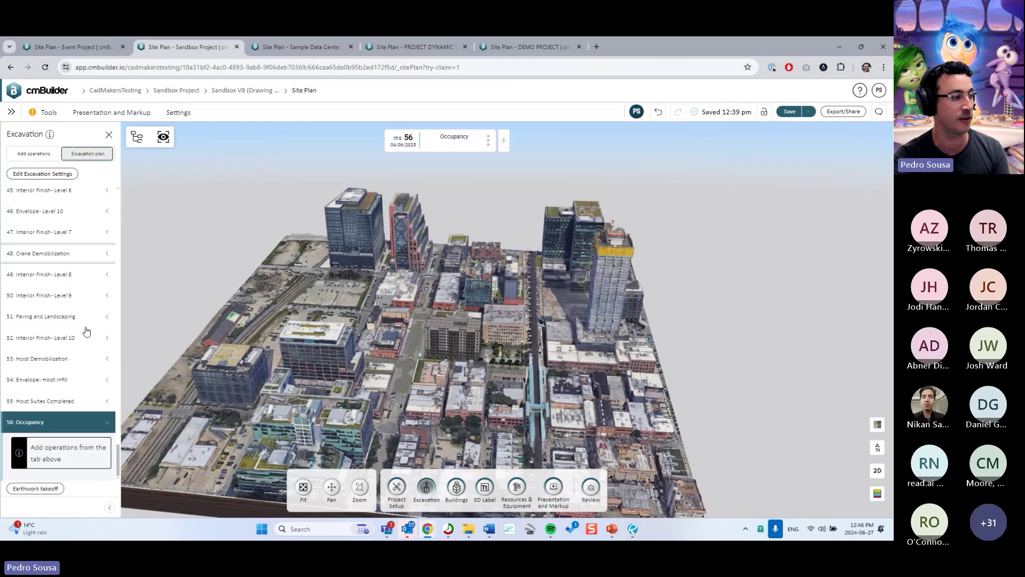
Open the Sandbox Project's earthwork takeoff, review the compact and loose volumes in the milestone breakdown, and close it.
left_click(36, 488)
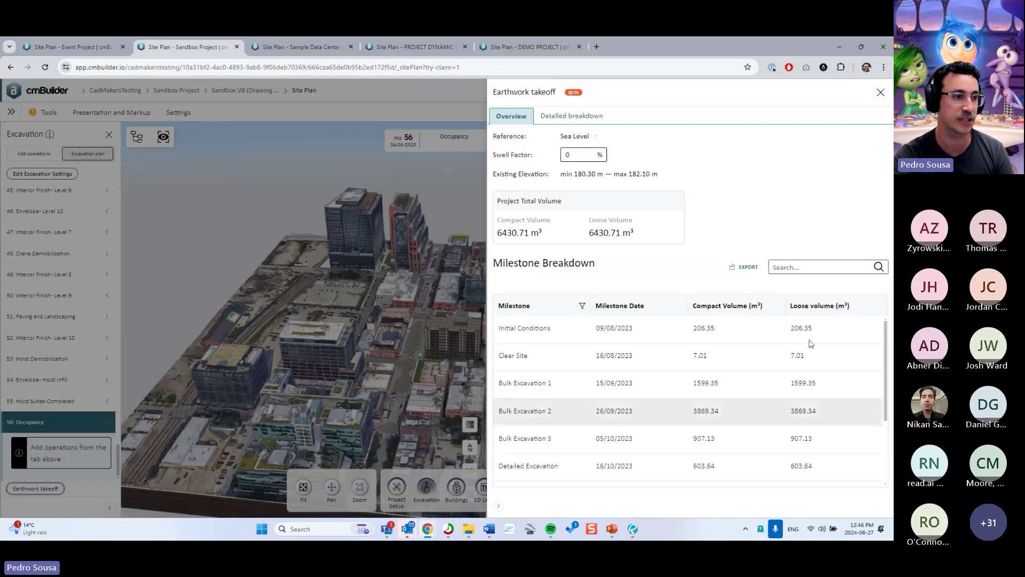
scroll(785, 390, "down", 3)
scroll(798, 394, "up", 3)
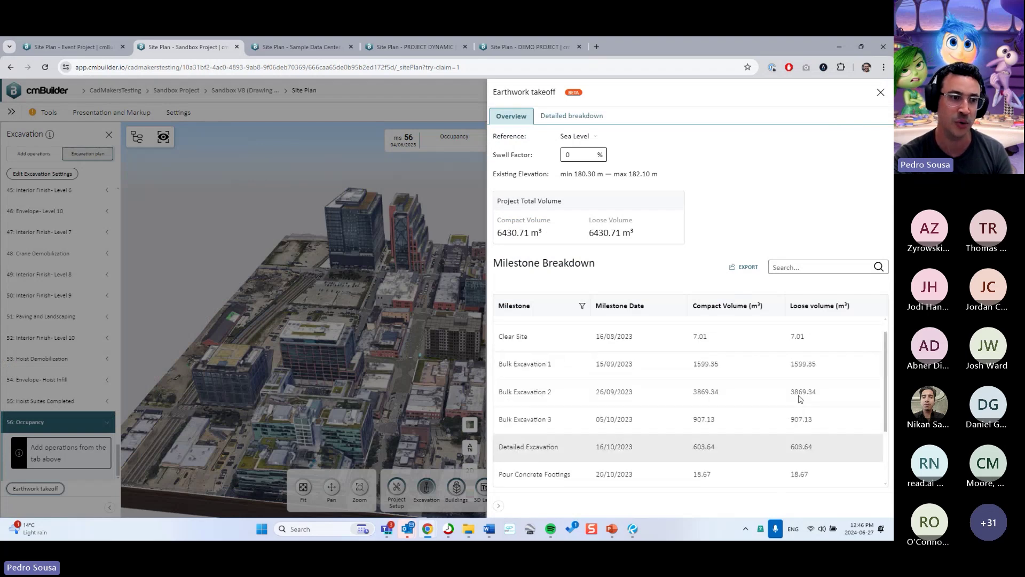
scroll(799, 397, "down", 3)
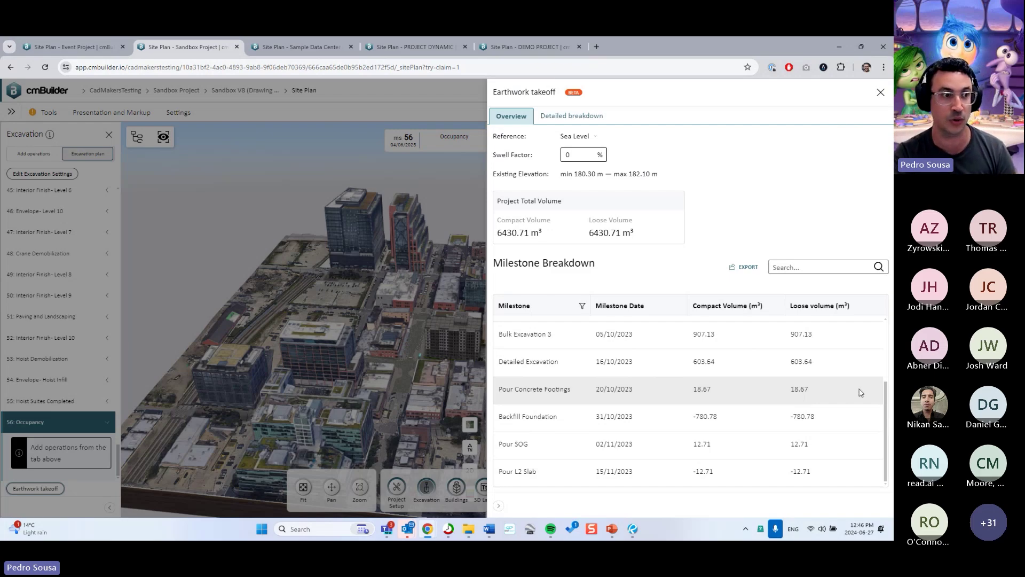
left_click(881, 93)
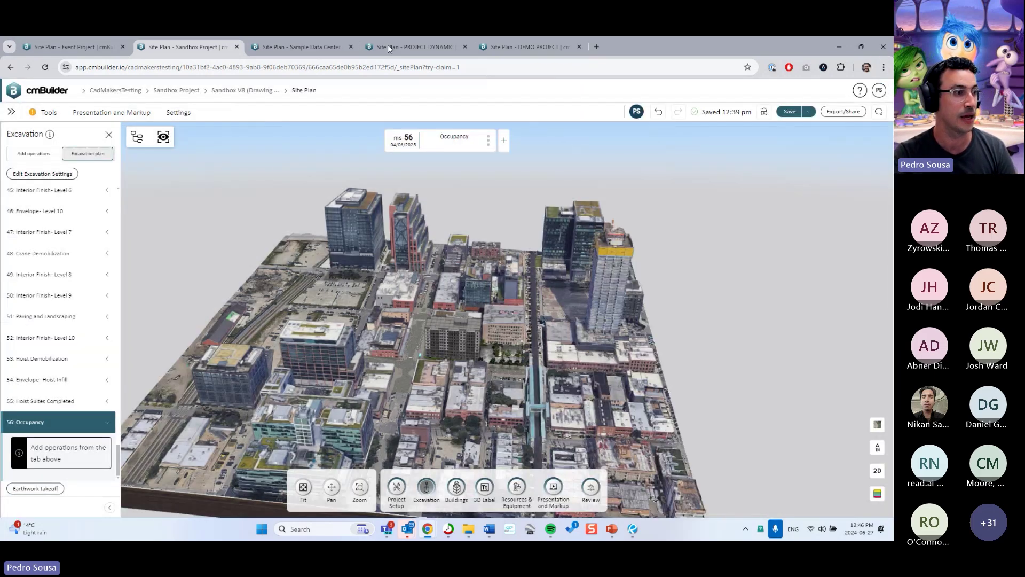
Return to the Sample Data Center site plan, close its earthwork takeoff and view the stepped excavation up close.
left_click(301, 47)
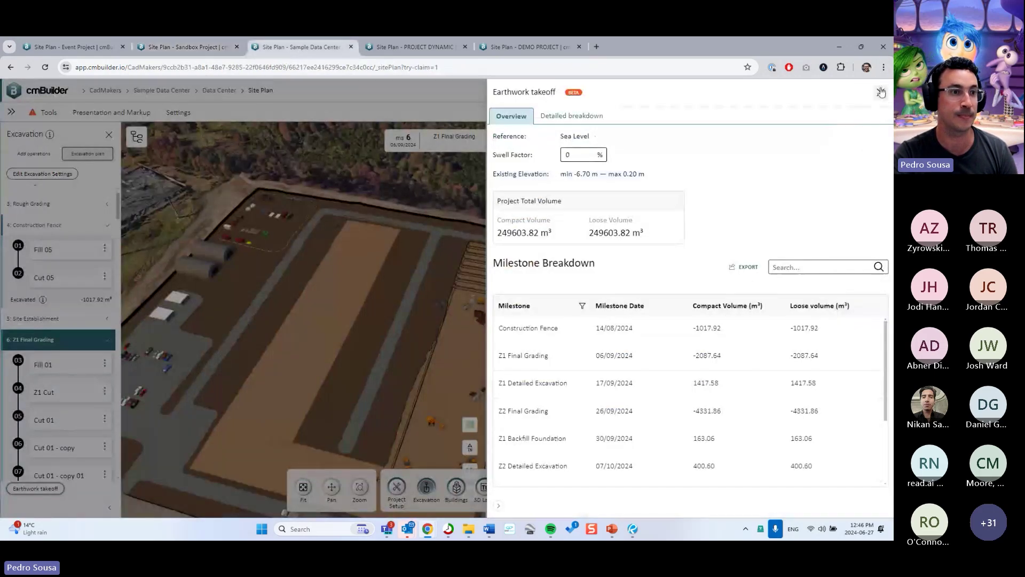
left_click(589, 280)
left_click_drag(588, 280, 435, 296)
Open Fill 01 under Z1 Final Grading, expand the Site Establishment milestone in the excavation plan, and close the operation.
left_click(80, 365)
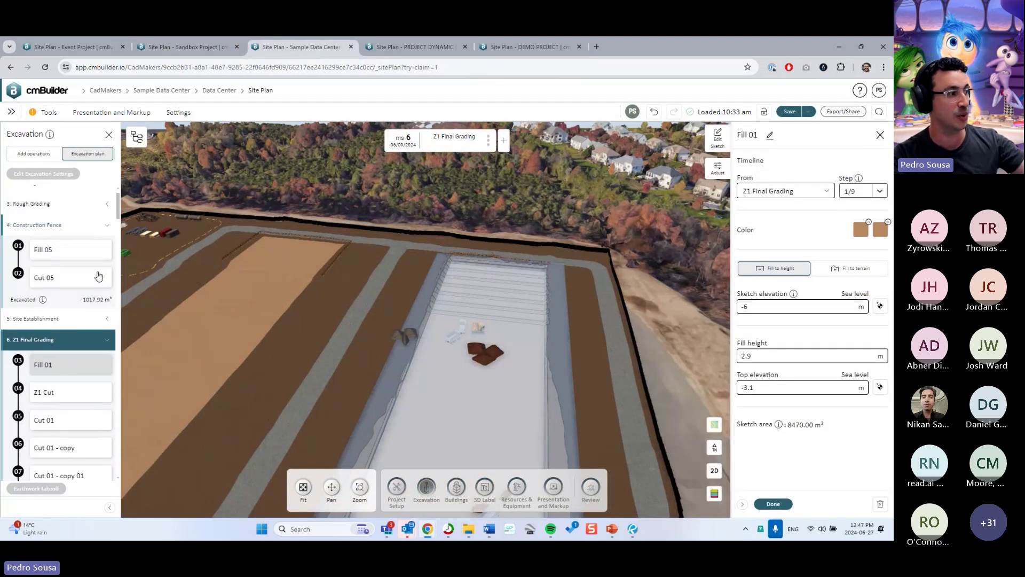
scroll(78, 270, "down", 3)
scroll(77, 271, "up", 4)
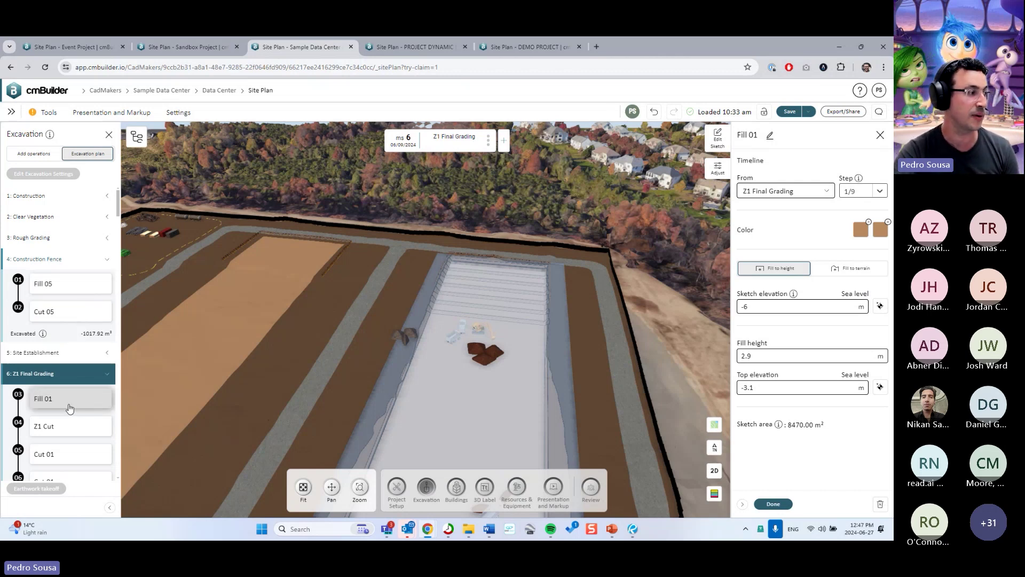
left_click(58, 360)
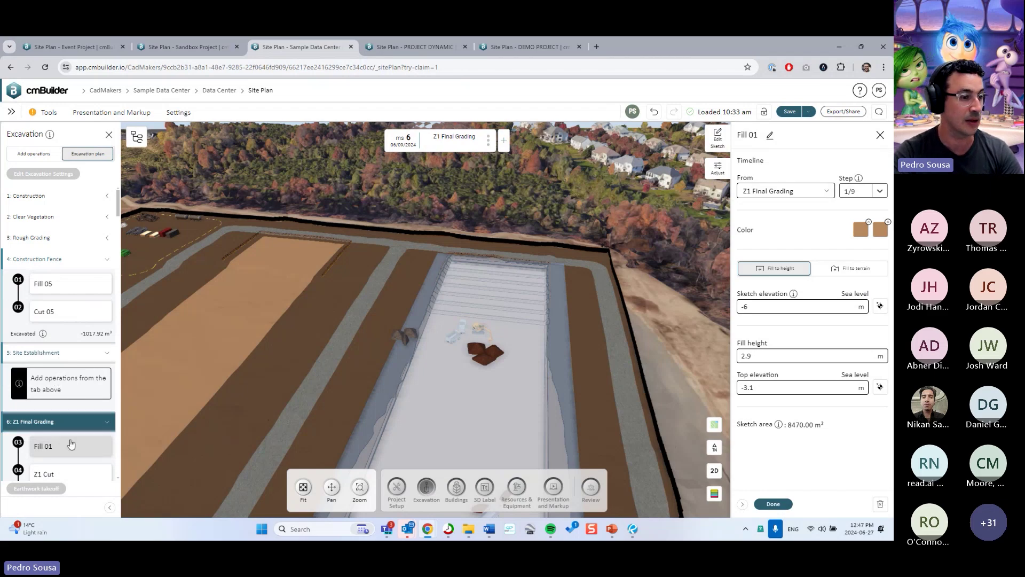
left_click(773, 504)
Reopen Fill 01 and review the milestones and step numbers available in its Timeline settings.
left_click_drag(102, 436, 62, 448)
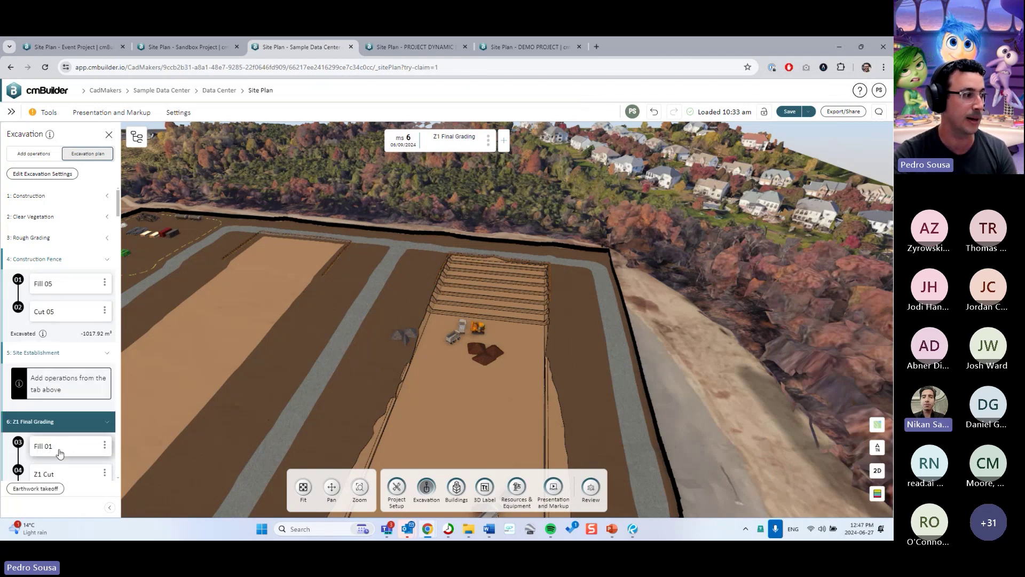
left_click(60, 452)
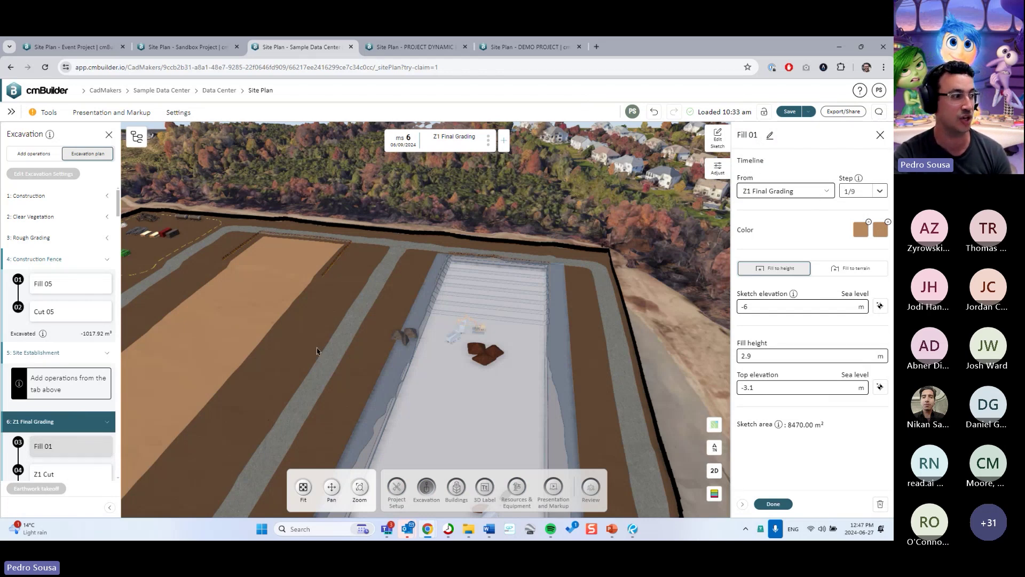
left_click(816, 193)
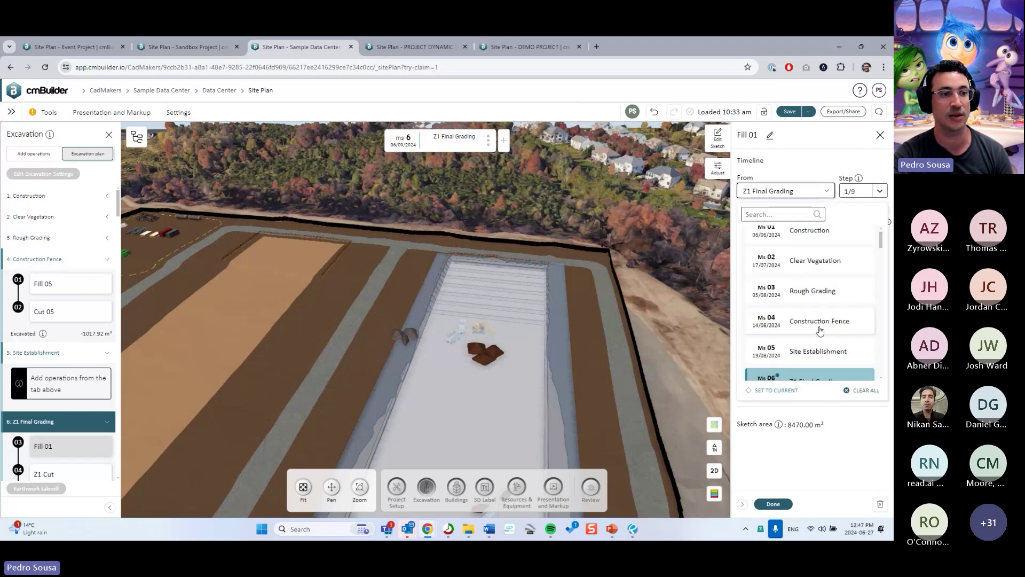
scroll(819, 338, "down", 3)
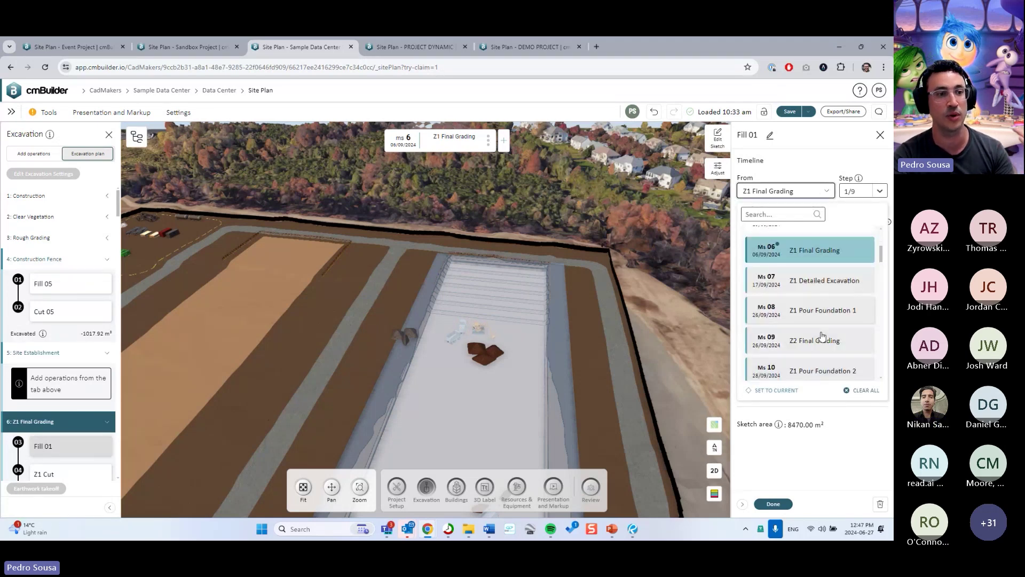
left_click(823, 170)
left_click(864, 191)
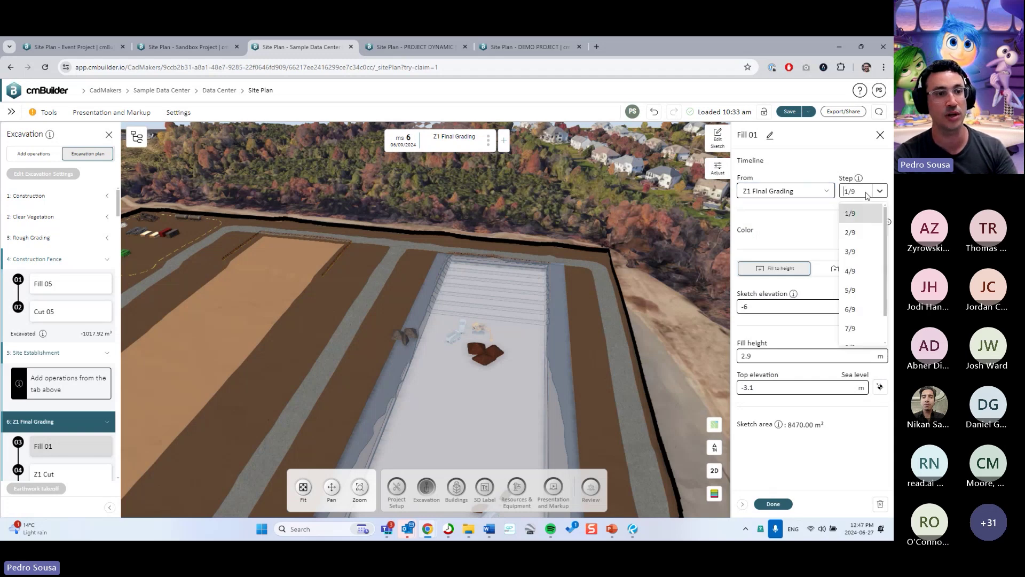
scroll(860, 299, "down", 2)
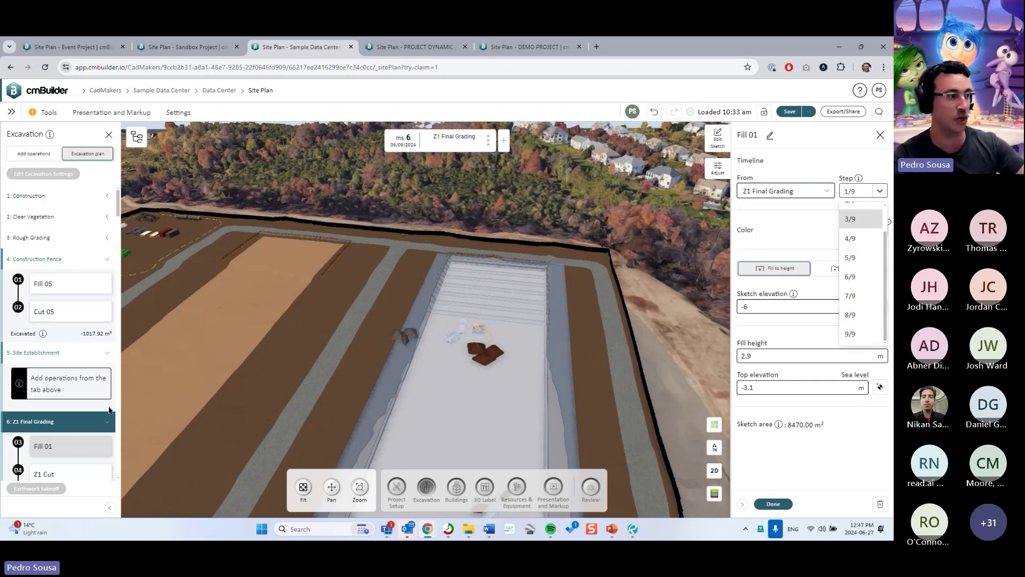
Look through the order of operations under Z1 Final Grading and close Fill 01.
scroll(80, 363, "down", 5)
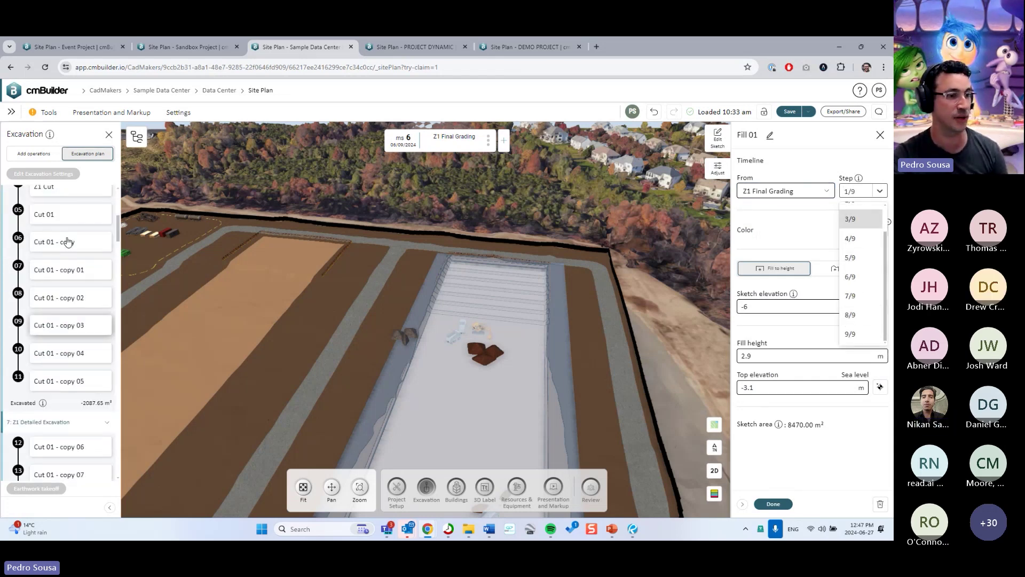
scroll(67, 241, "up", 1)
left_click(773, 504)
left_click(773, 504)
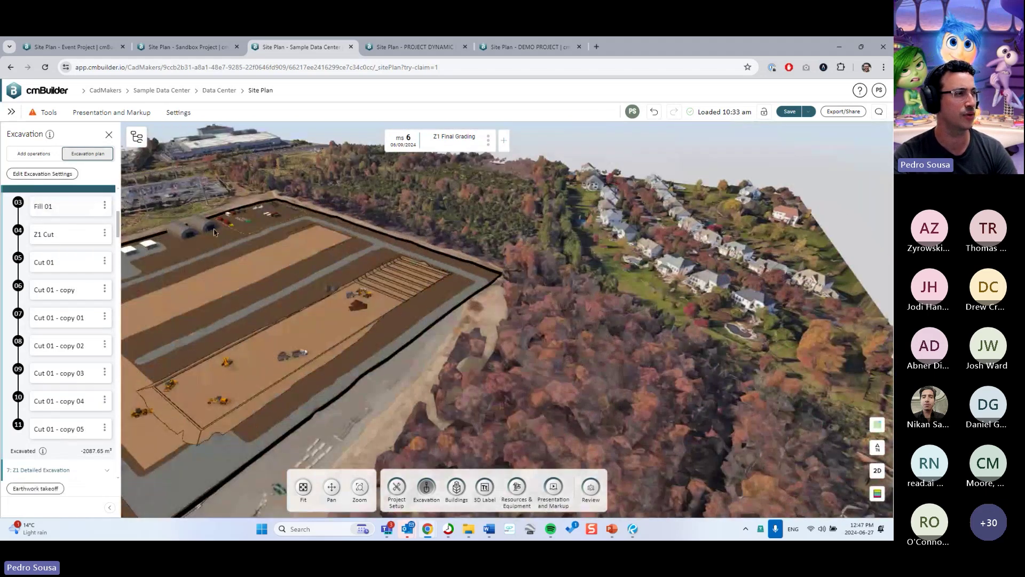
Close the excavation interface, check the Excavation Interface Updates slide in PowerPoint, and return to the site plan to view the whole excavation.
left_click(109, 134)
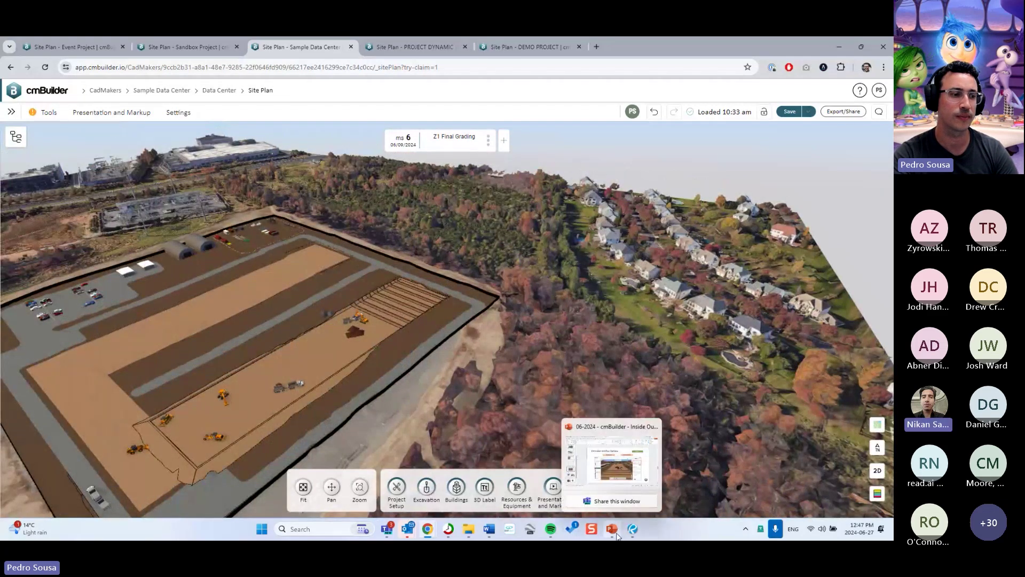
left_click(617, 536)
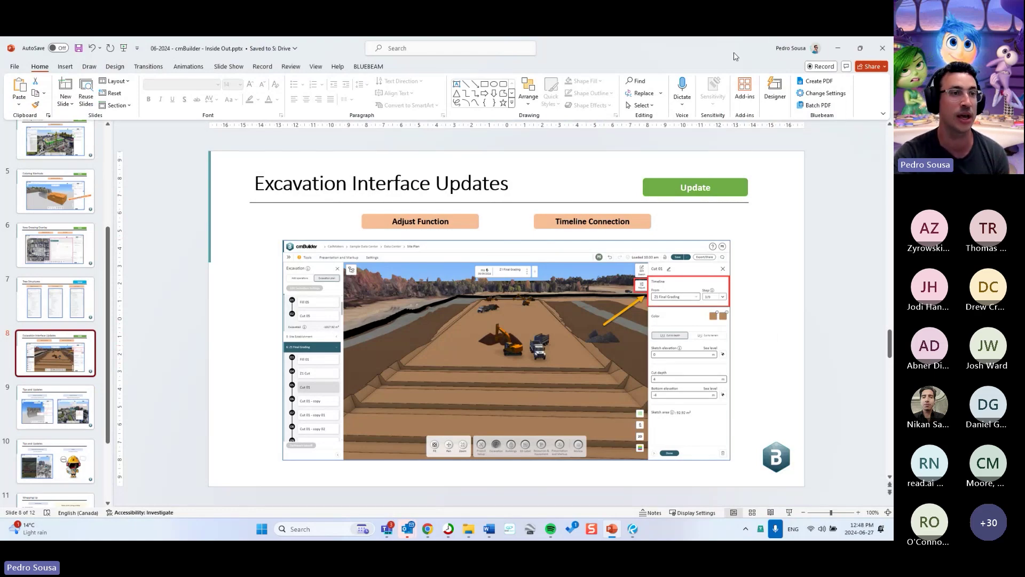
double_click(758, 48)
left_click(754, 118)
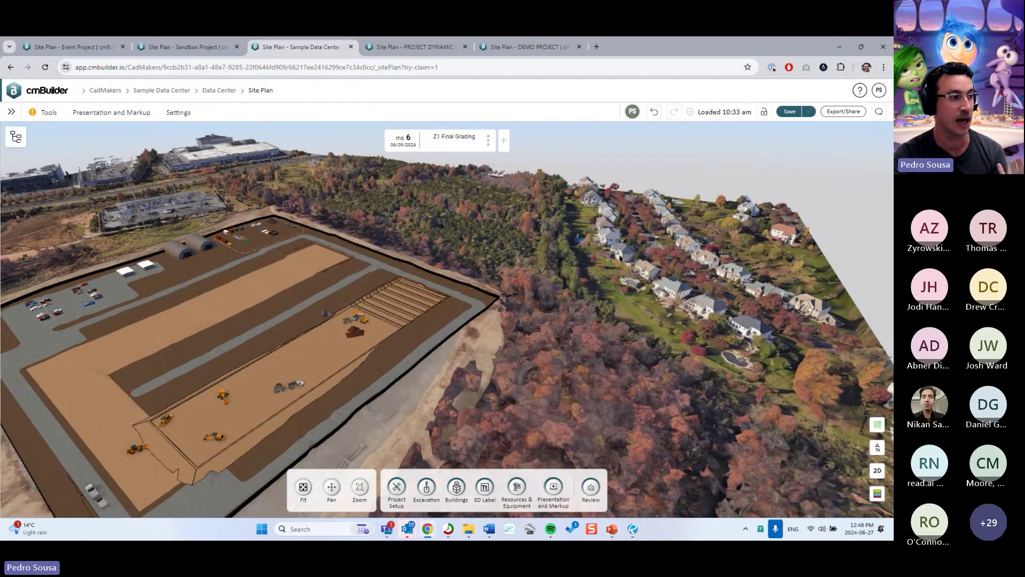
left_click_drag(619, 258, 475, 303)
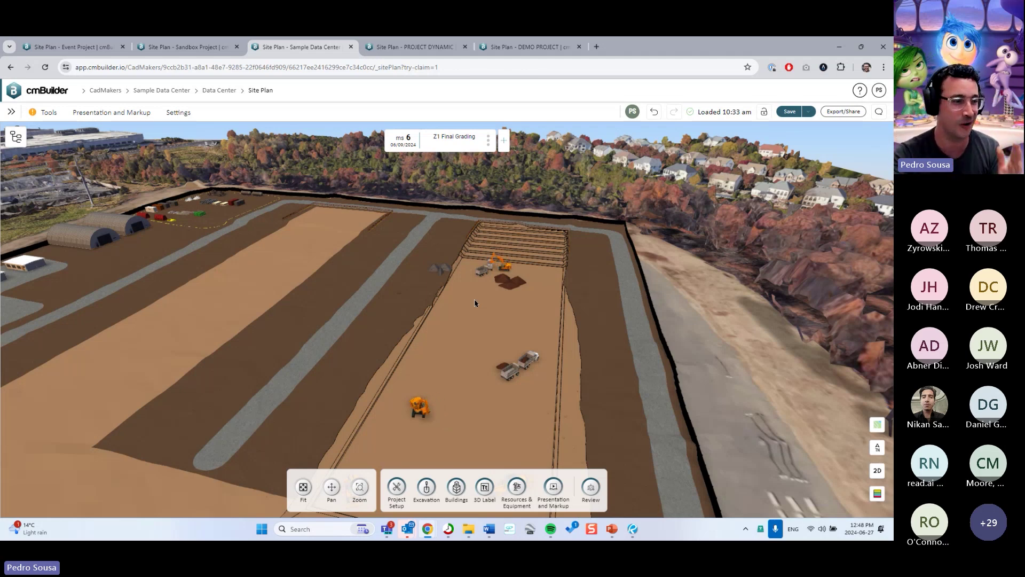
left_click_drag(617, 319, 464, 336)
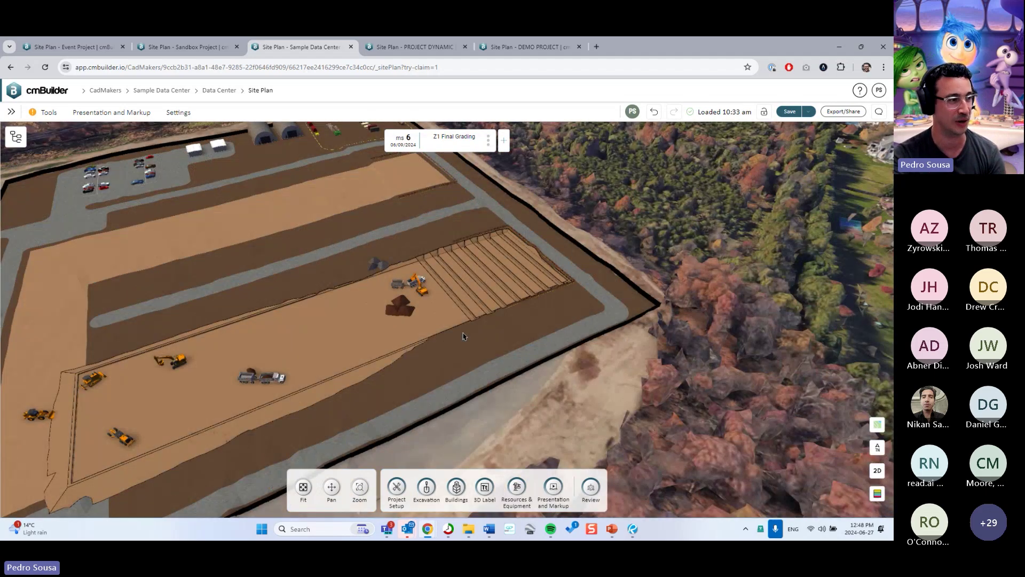
scroll(464, 336, "down", 5)
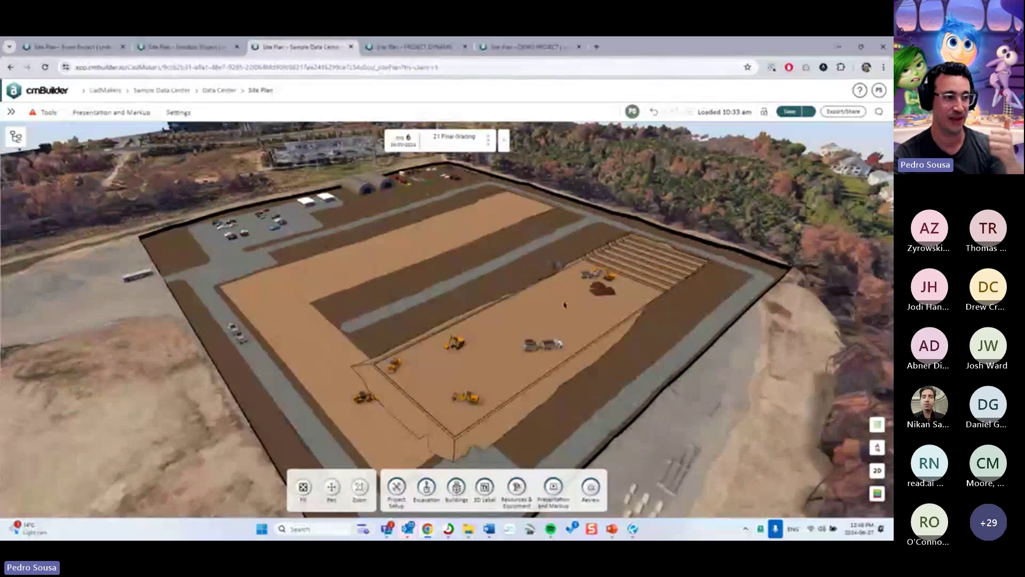
Show the Tips and Updates slide on Volume Calculation and Isolate Element in PowerPoint, and switch to the Event Project site plan.
left_click(611, 528)
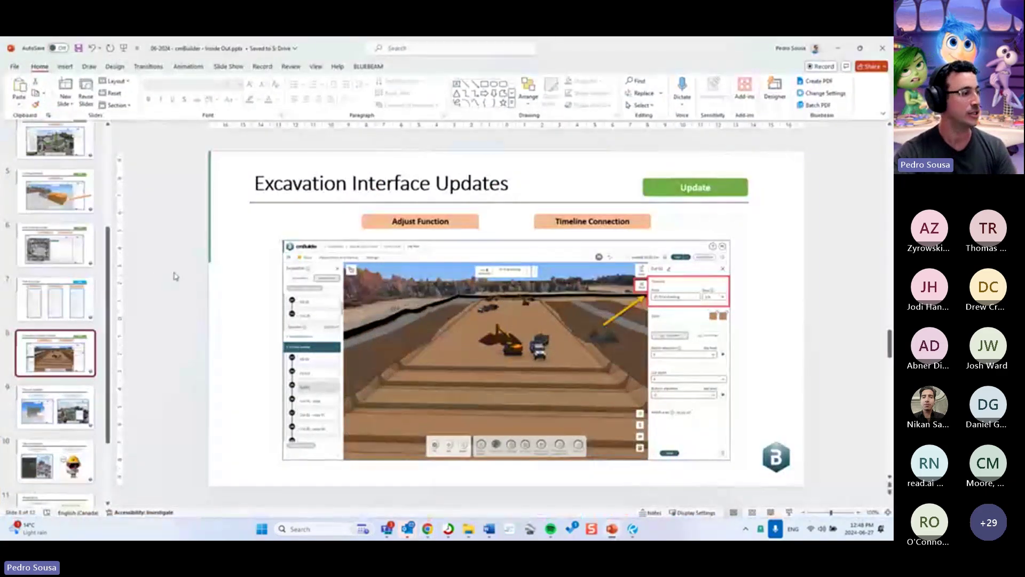
left_click(72, 387)
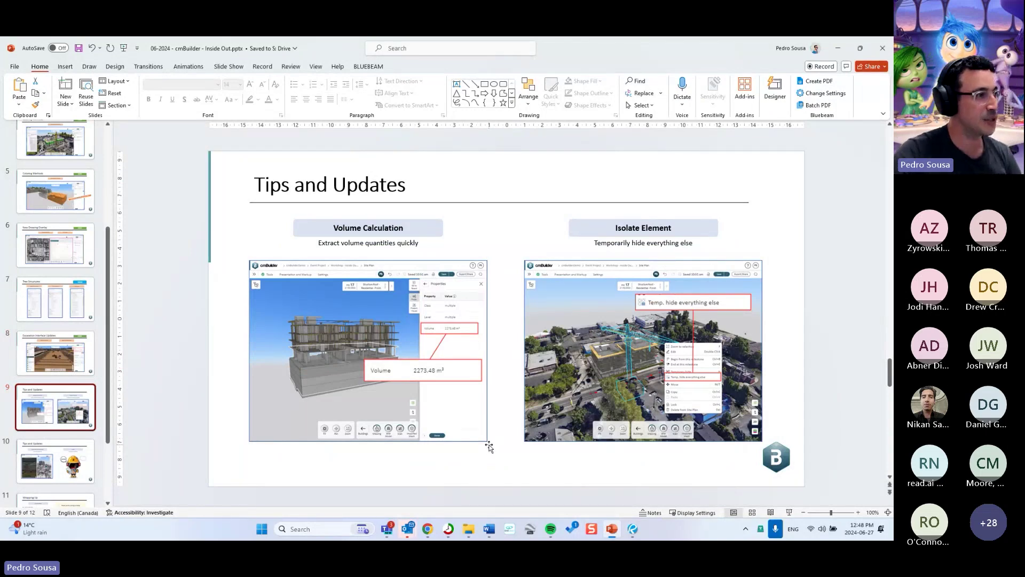
left_click(427, 529)
left_click(431, 461)
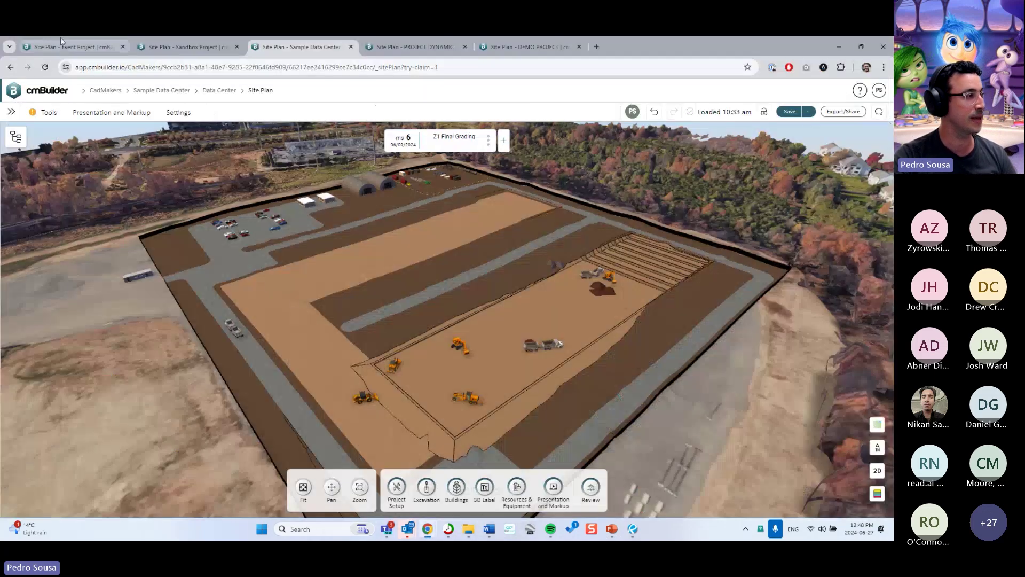
left_click(60, 43)
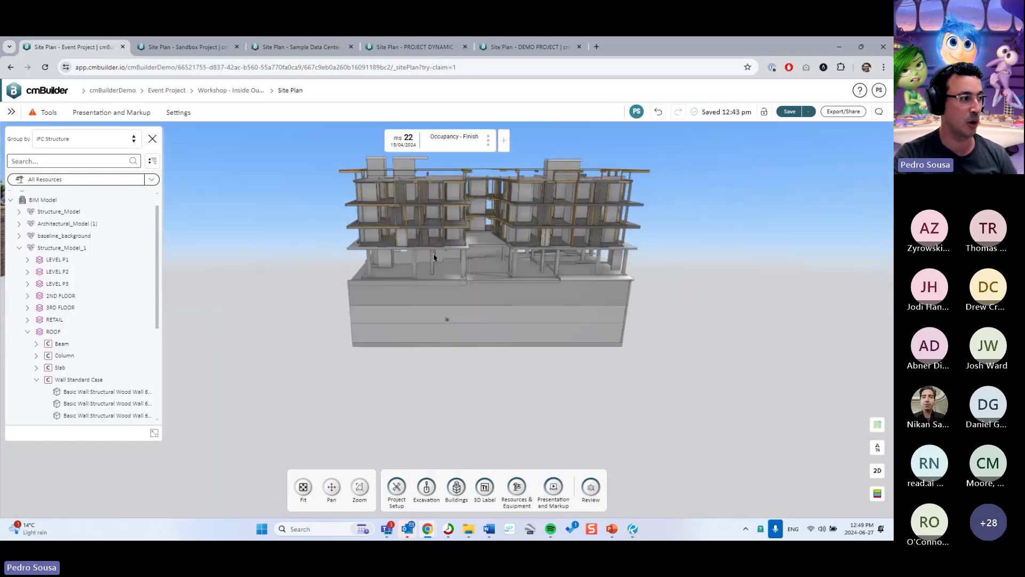
Search the resource tree for "concrete" and collapse Structure_Model and Architectural_Model (1) in the results.
left_click(28, 333)
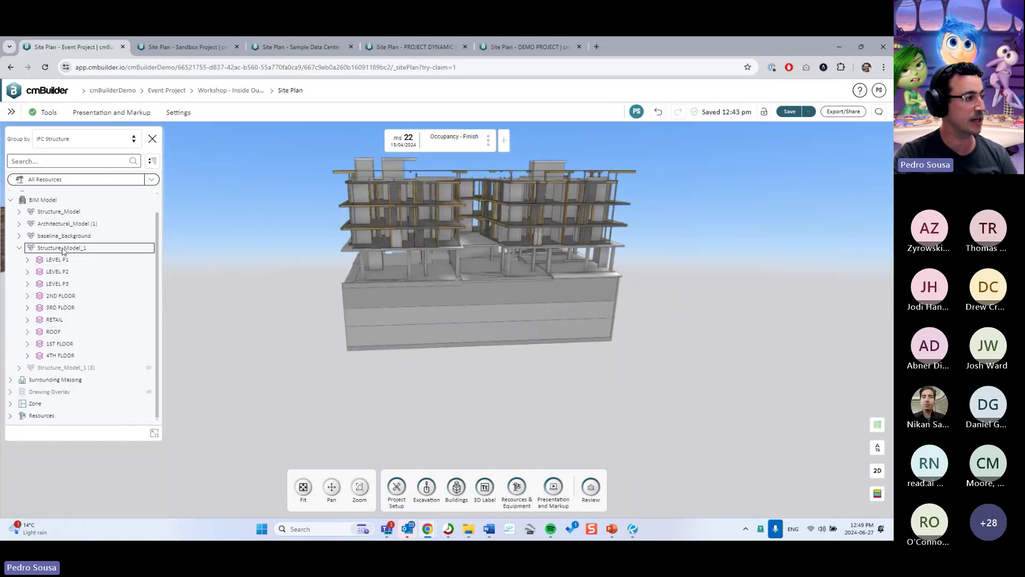
left_click(62, 248)
left_click(273, 263)
left_click(68, 161)
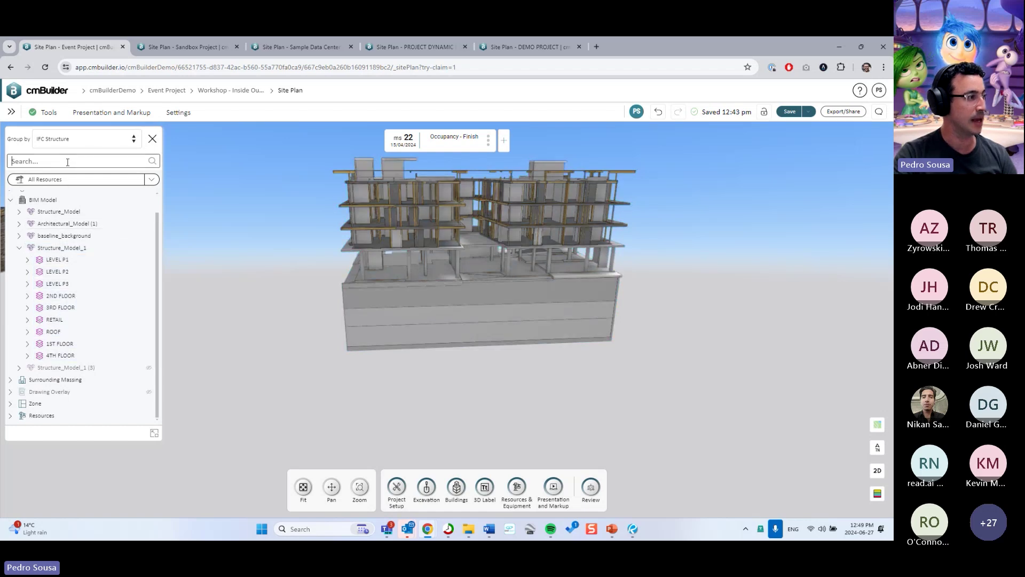
type("concrete")
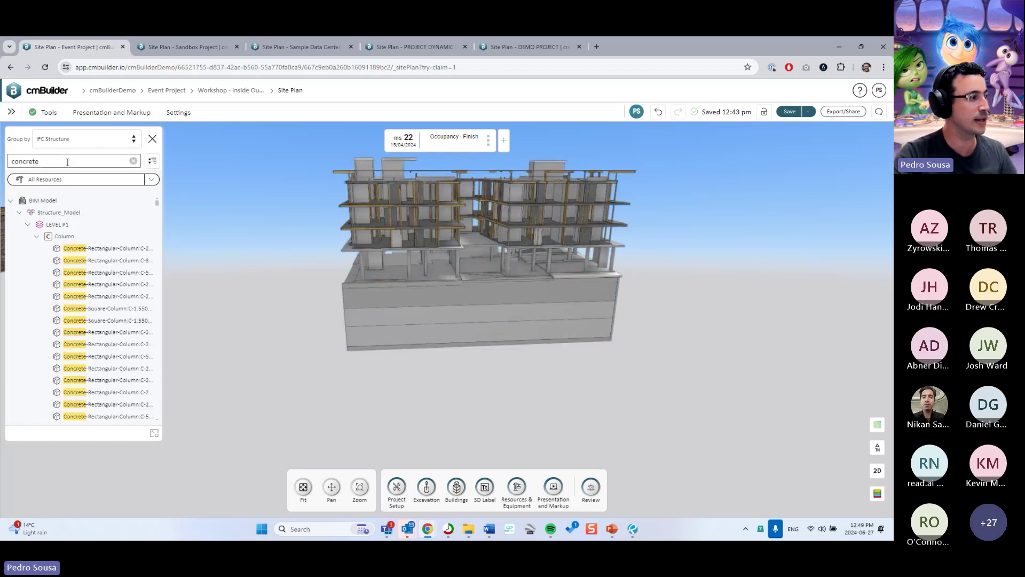
left_click(19, 212)
left_click(19, 224)
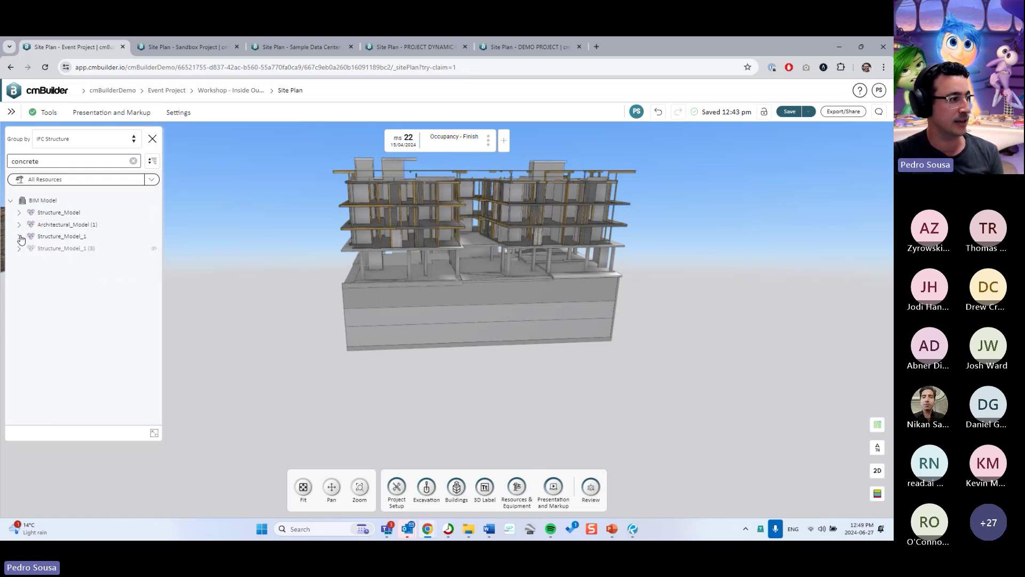
Expand Structure_Model_1 in the concrete search results, select all its matching elements, and open them for element editing.
left_click(19, 236)
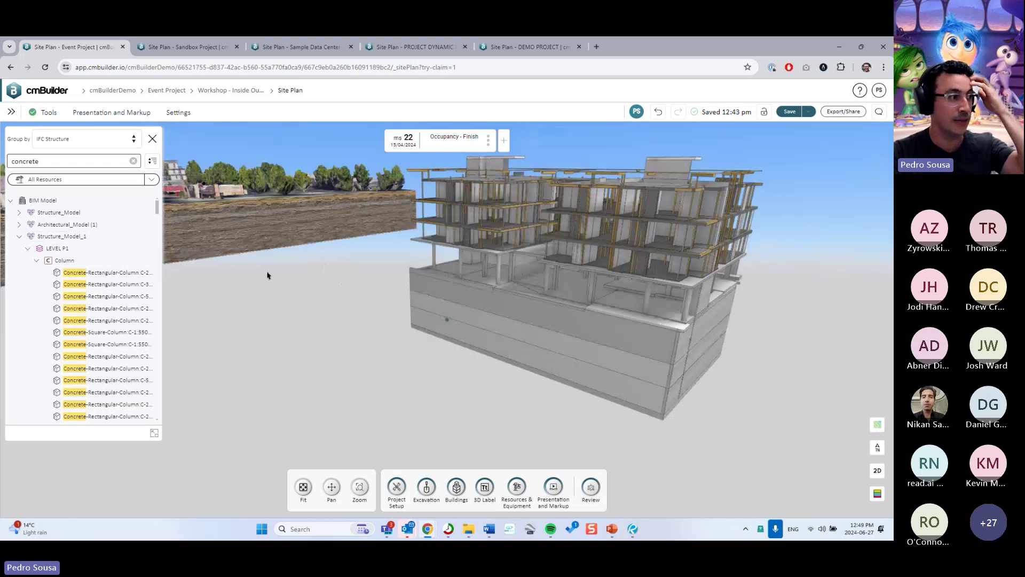
left_click_drag(349, 314, 177, 267)
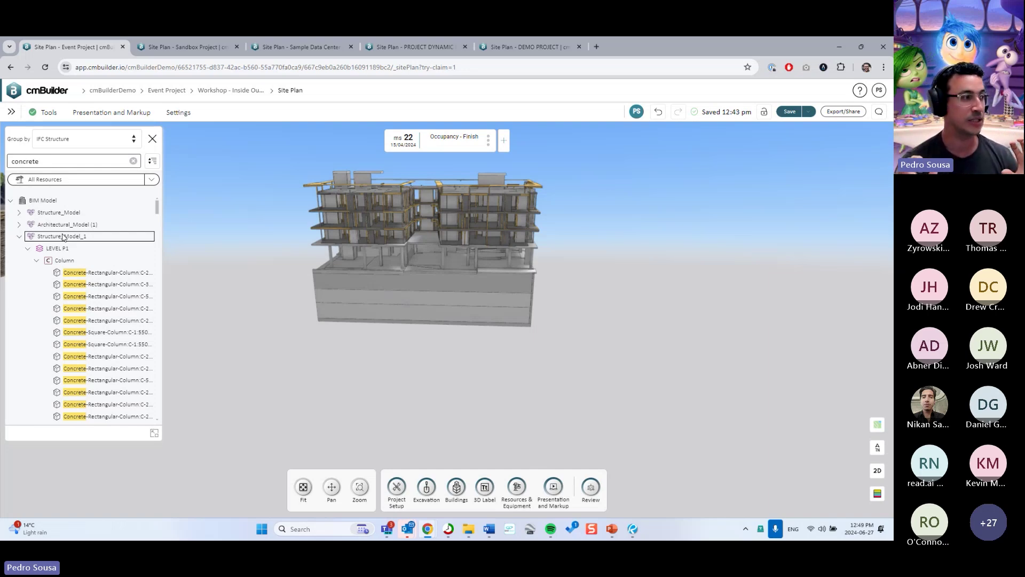
left_click_drag(140, 160, 11, 160)
left_click_drag(282, 245, 631, 375)
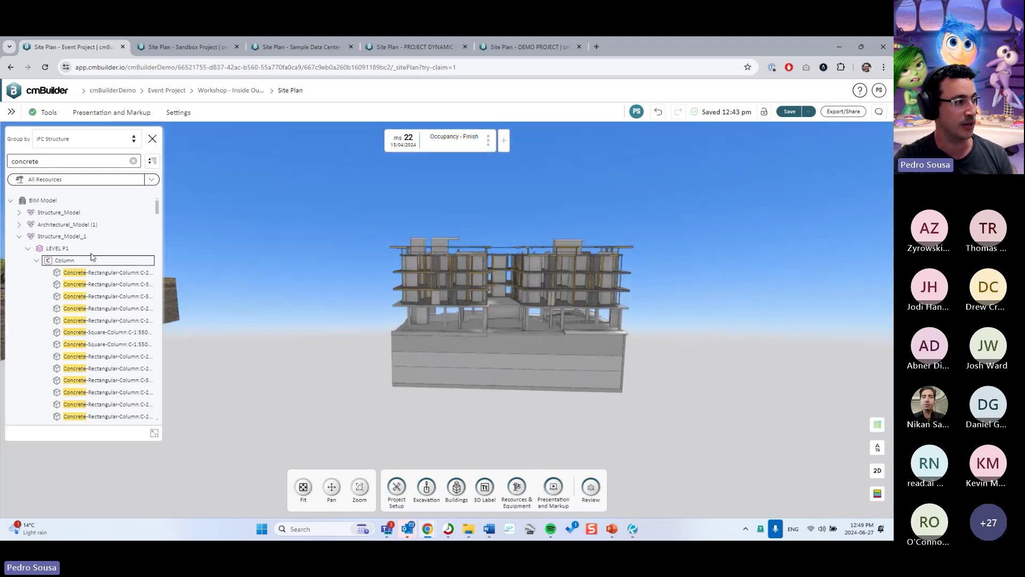
left_click(64, 260)
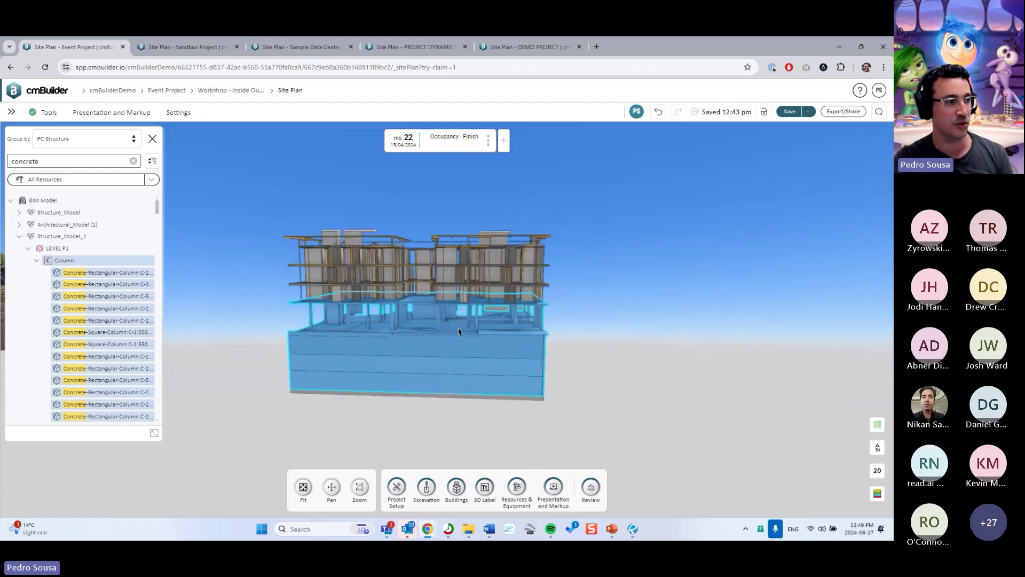
right_click(403, 318)
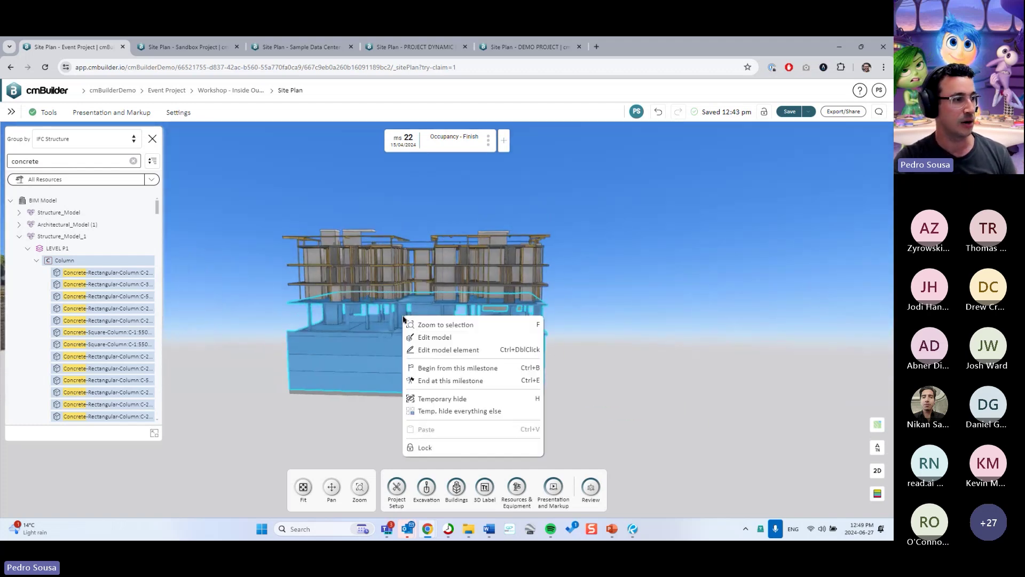
left_click(446, 350)
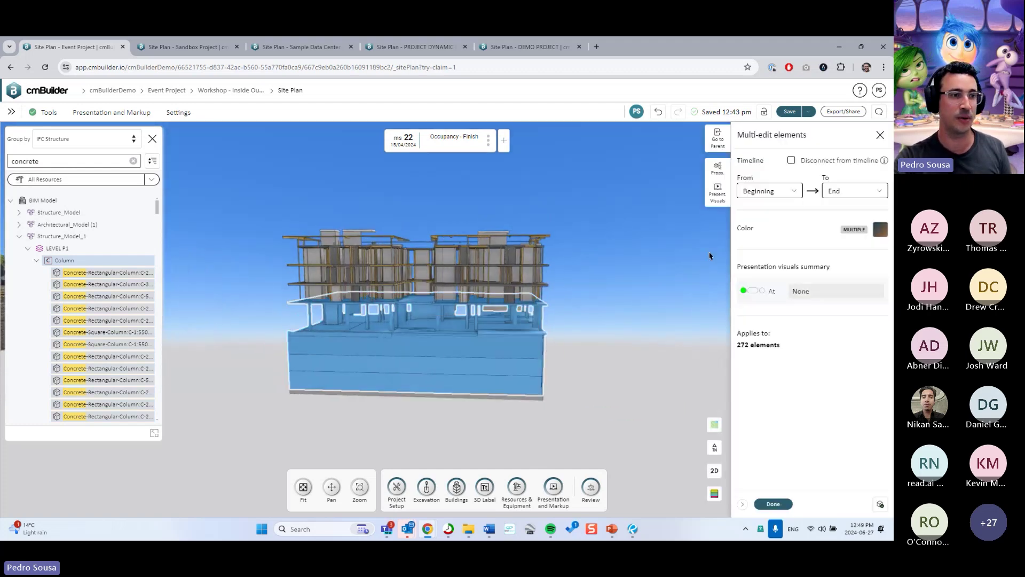
Check the combined volume of the selected Structure_Model_1 concrete elements in their properties and close the multi-edit.
left_click(718, 168)
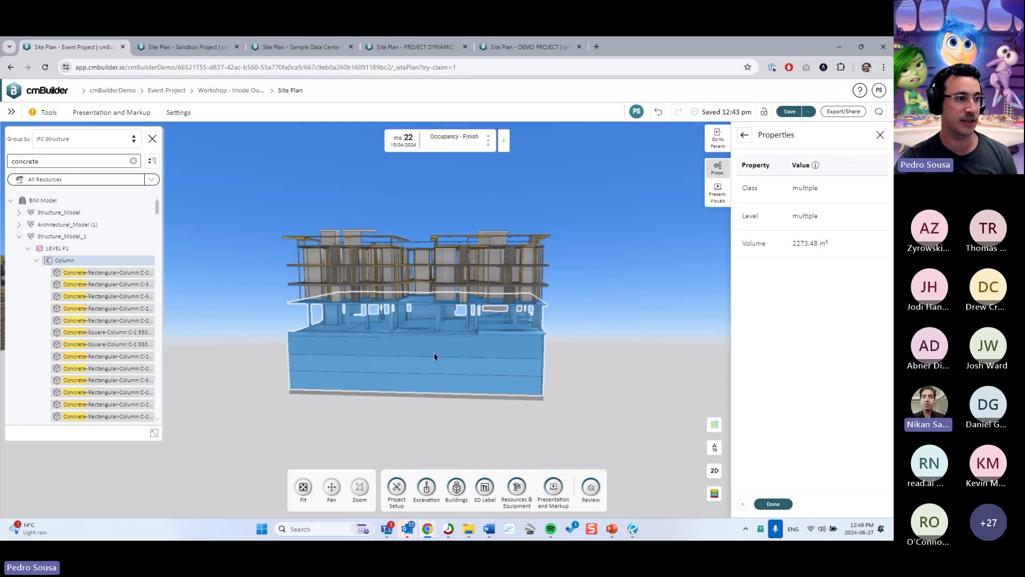
left_click_drag(440, 263, 334, 300)
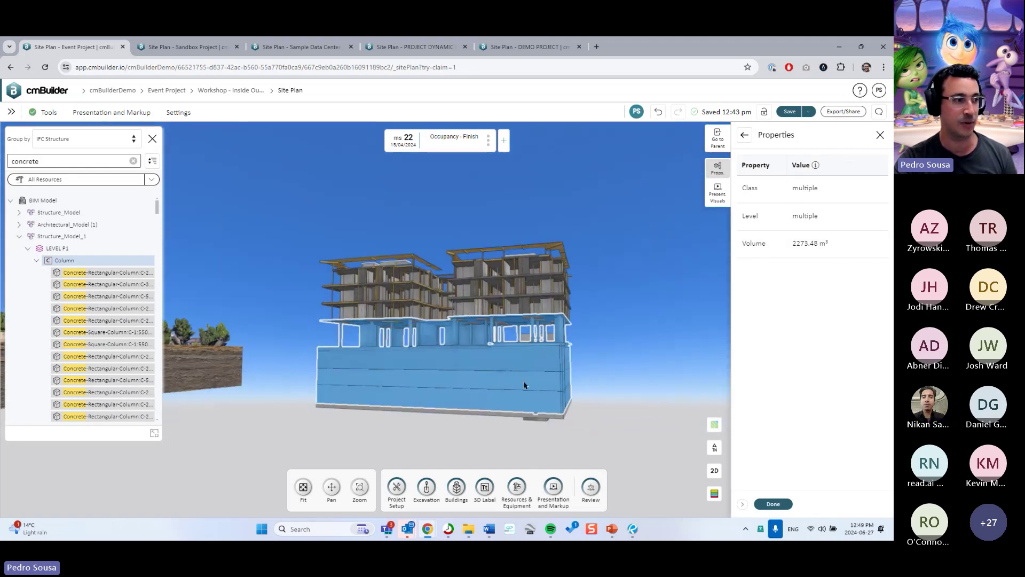
triple_click(800, 240)
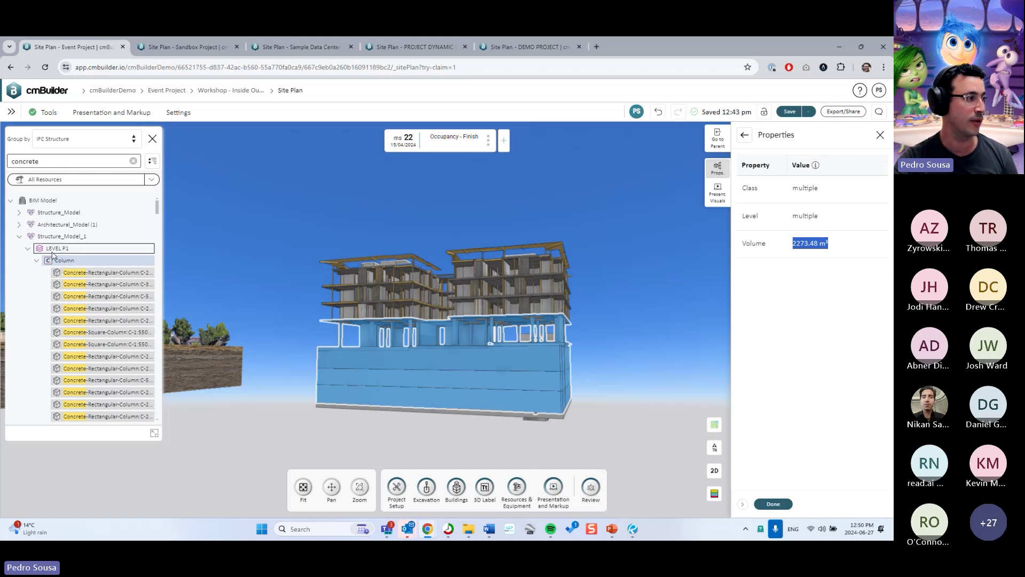
left_click(773, 504)
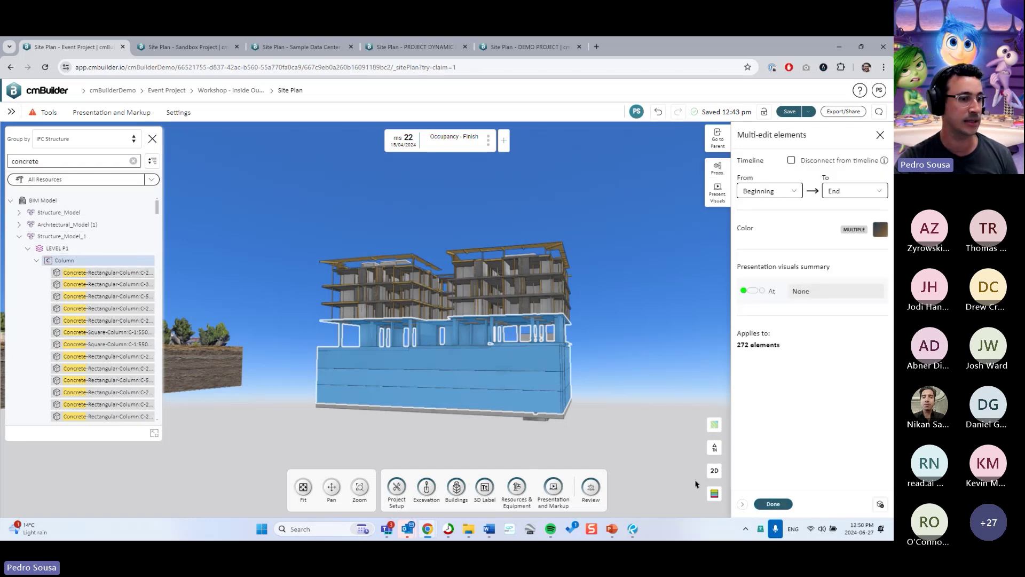
left_click(785, 504)
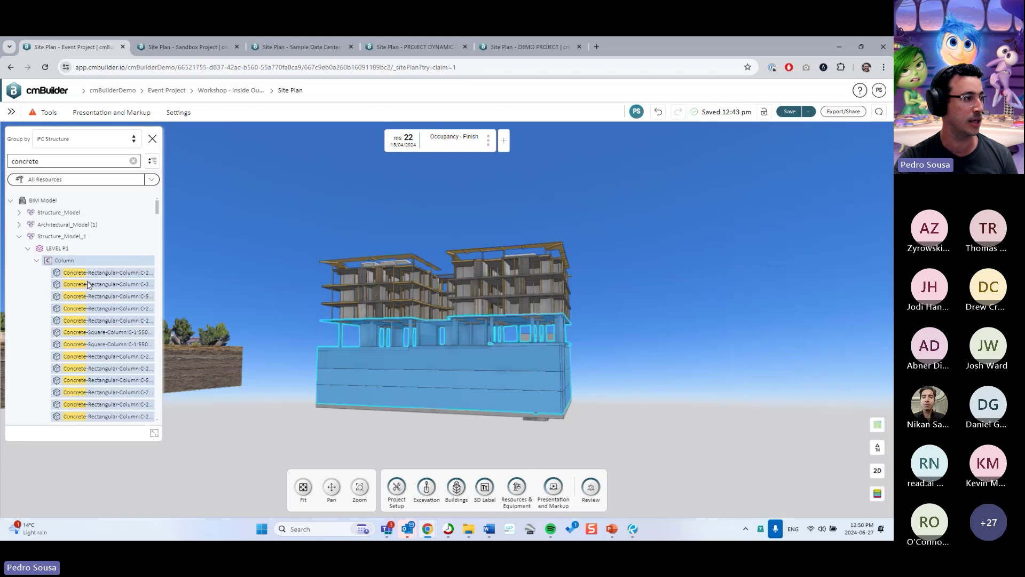
Select the LEVEL P1 concrete elements, check their total volume in the properties, and close the editor and clear the selection.
left_click(57, 249)
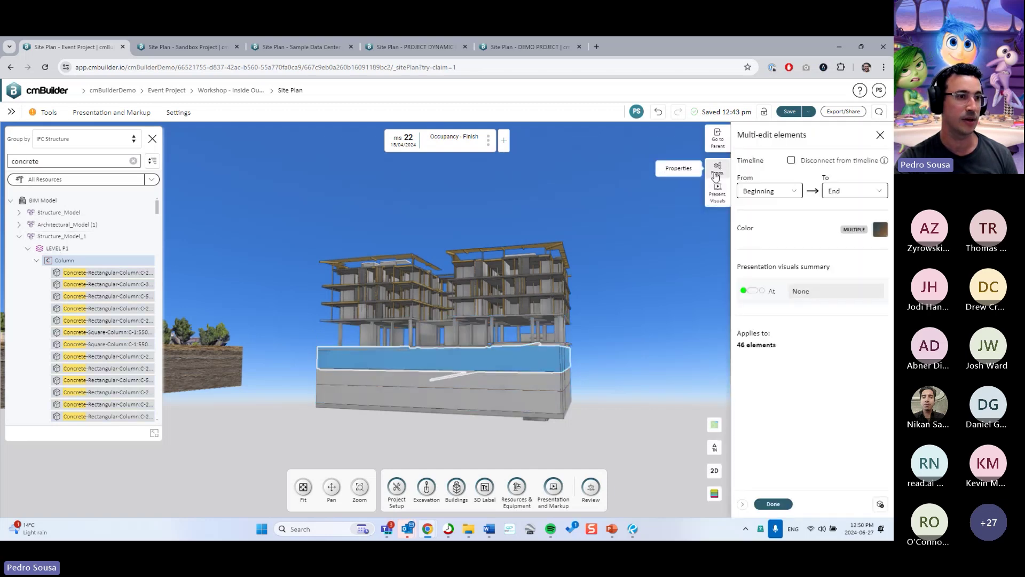
left_click(717, 170)
left_click_drag(641, 316, 479, 313)
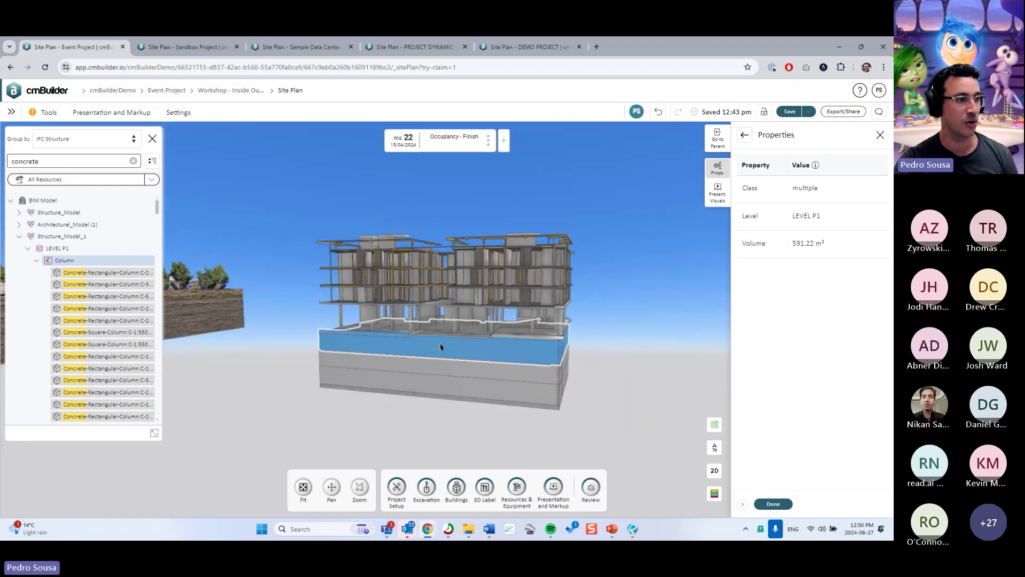
left_click_drag(789, 247, 847, 249)
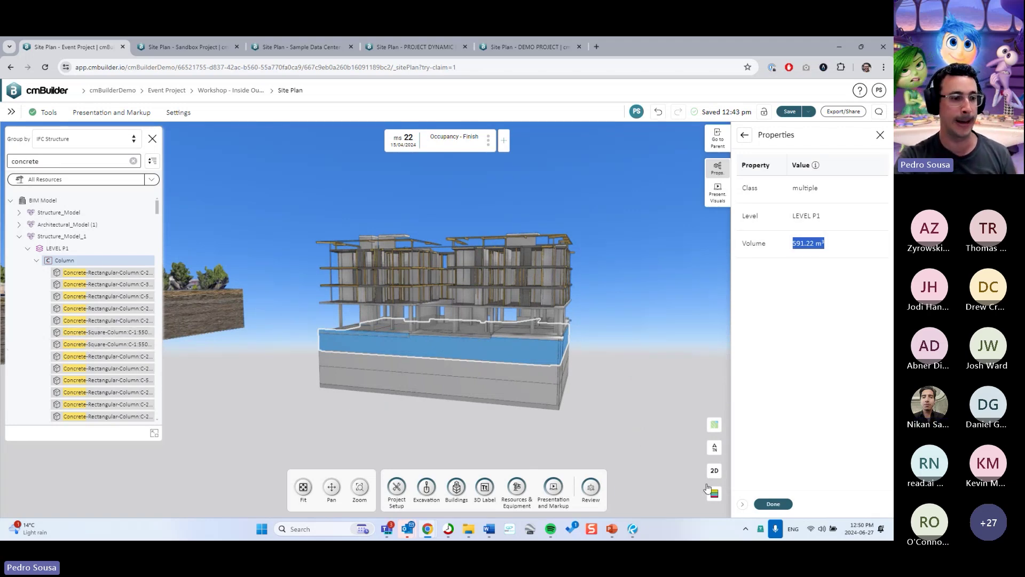
left_click(772, 503)
left_click(773, 503)
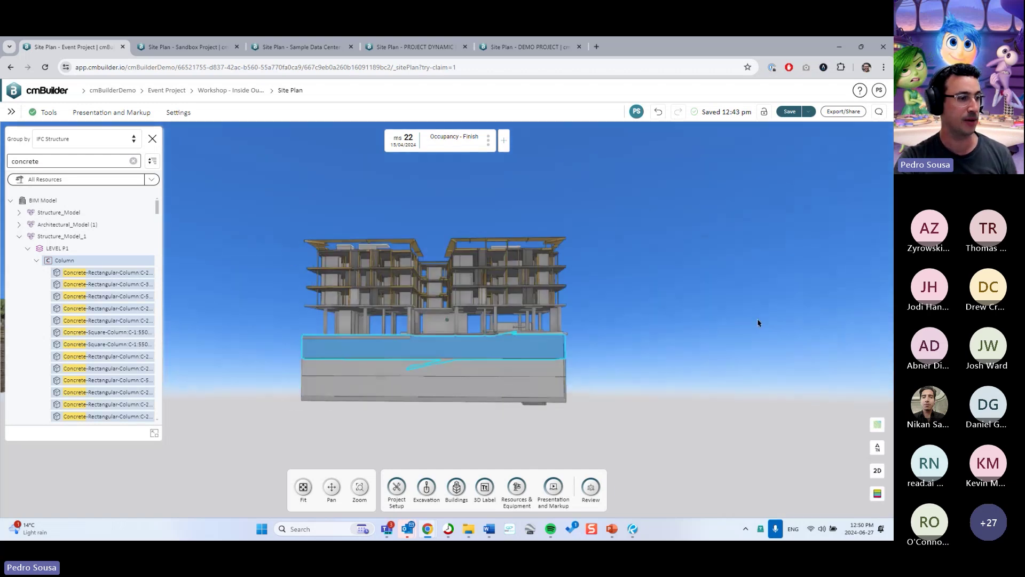
left_click(710, 333)
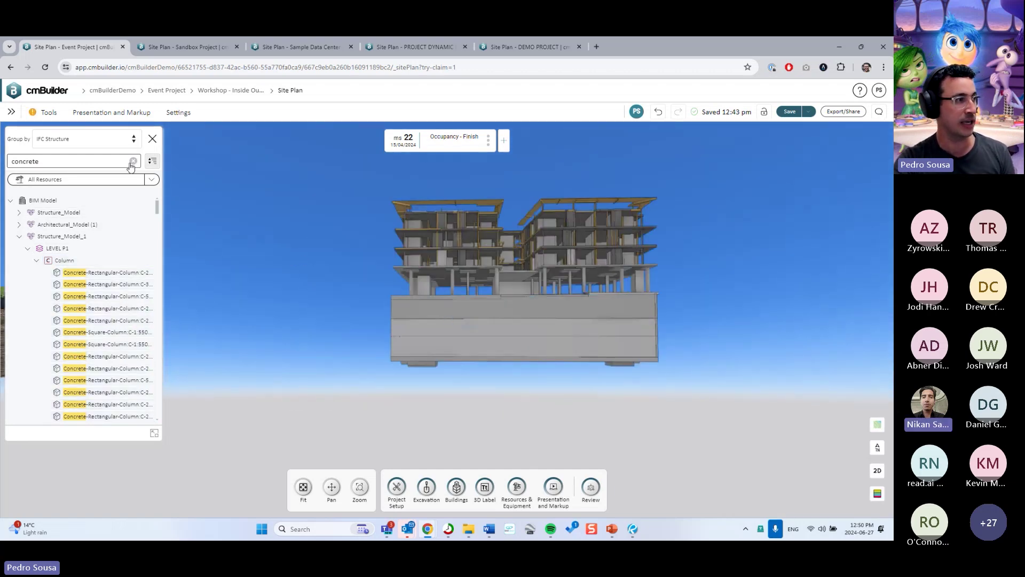
Close the resource tree, open the building's below-grade walls for element editing, check their combined volume, and finish editing.
left_click(152, 139)
left_click_drag(685, 406, 552, 277)
left_click_drag(766, 317, 488, 293)
right_click(488, 293)
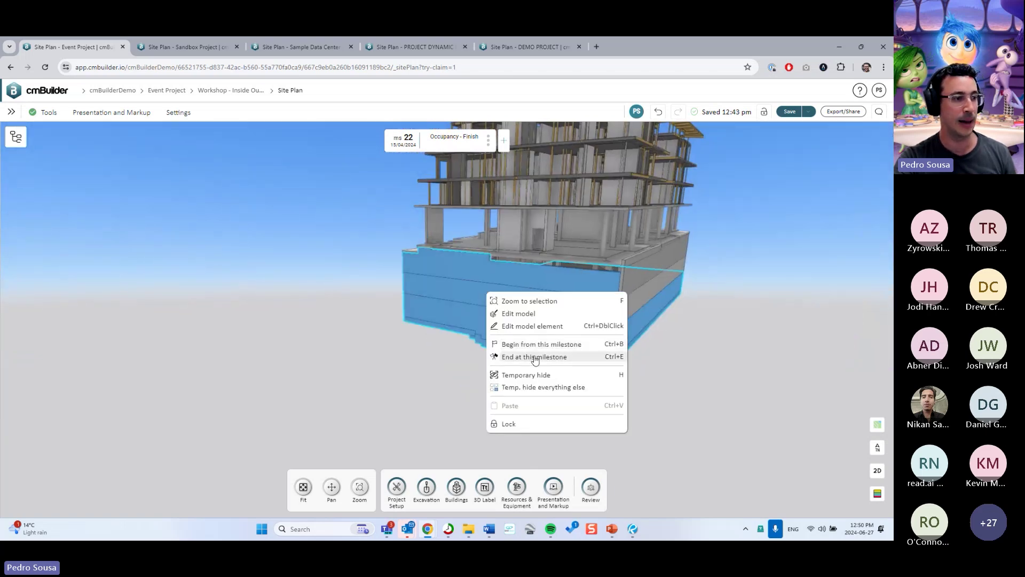
left_click(533, 326)
left_click(718, 169)
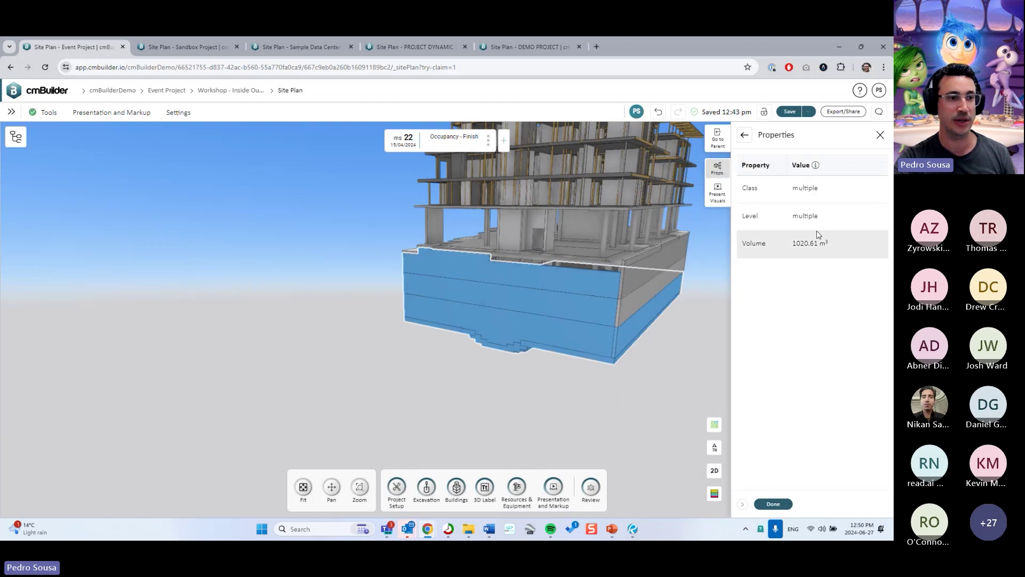
triple_click(805, 239)
left_click(774, 504)
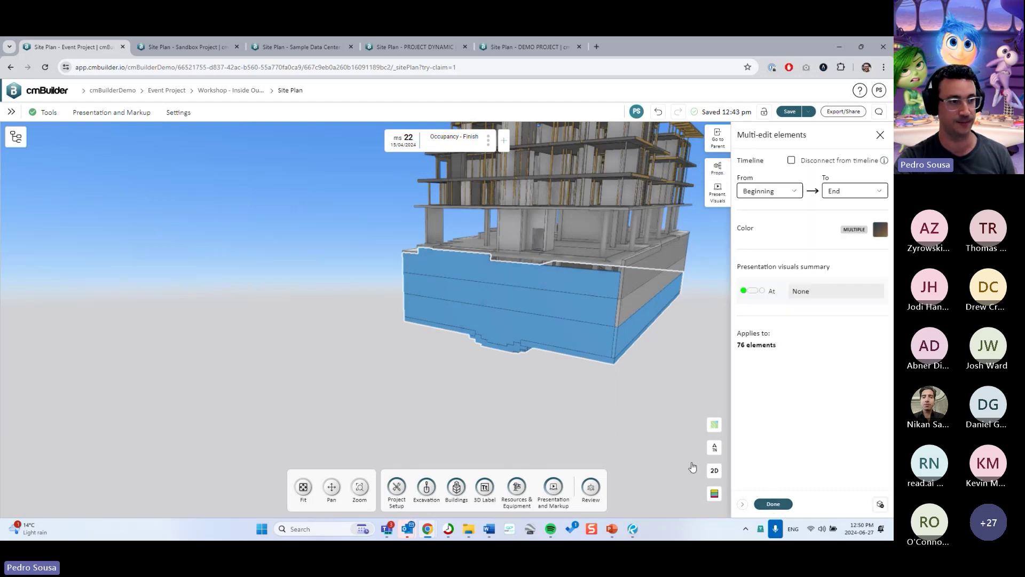
left_click(773, 504)
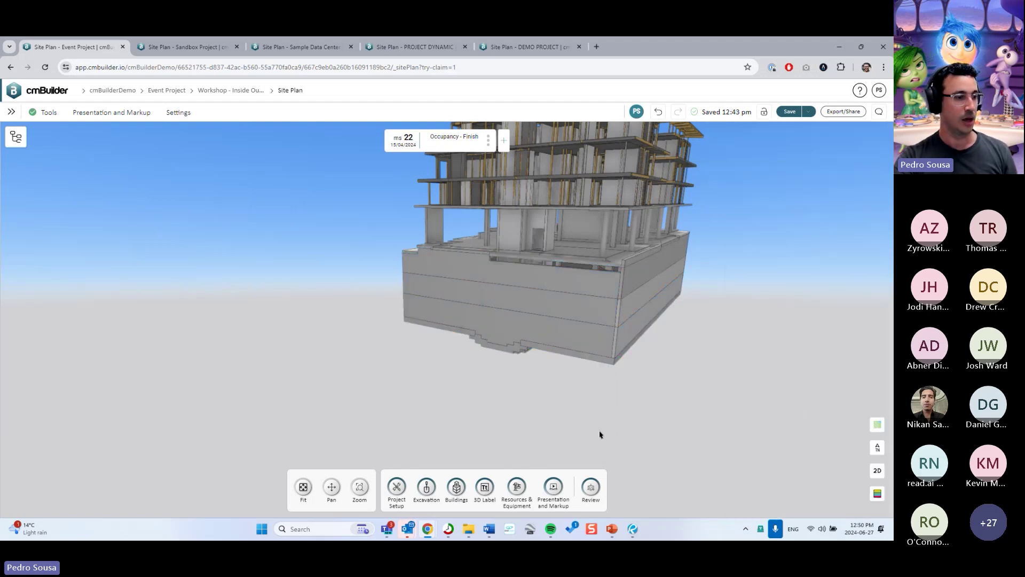
Show the Isolate Element tip on the Tips and Updates slide in PowerPoint and return to the building in the site plan.
left_click(611, 529)
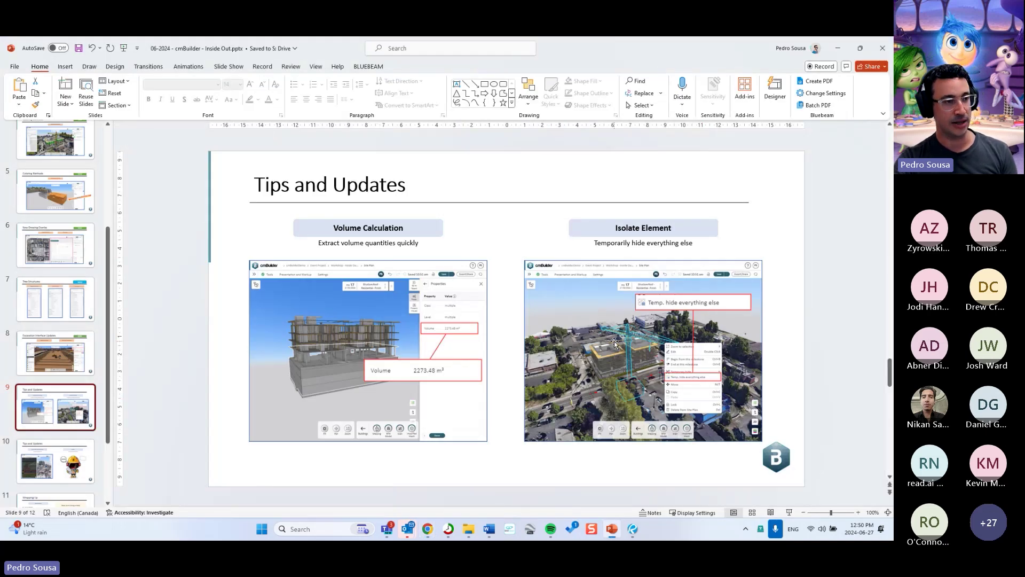
left_click(840, 49)
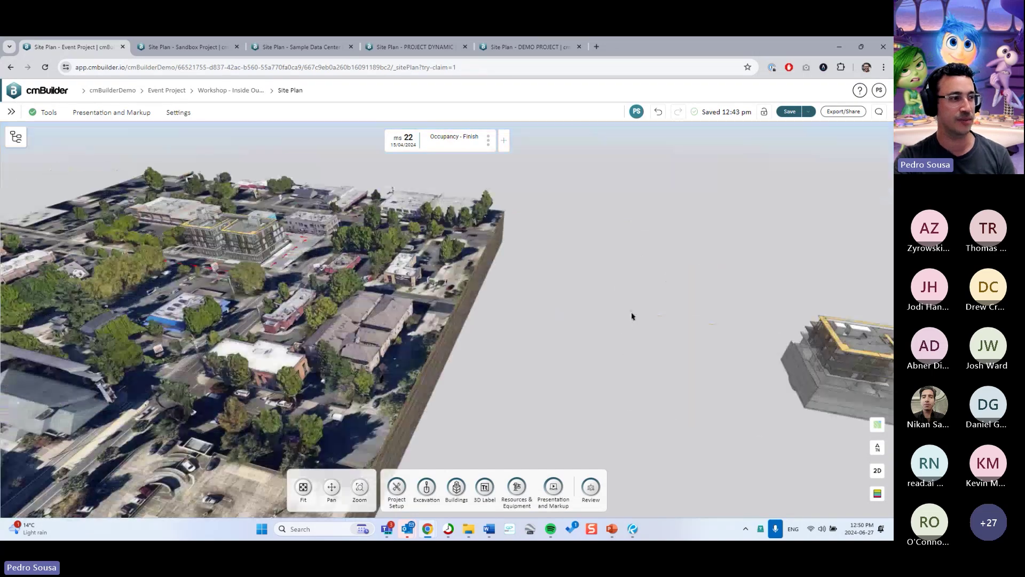
left_click_drag(682, 298, 543, 266)
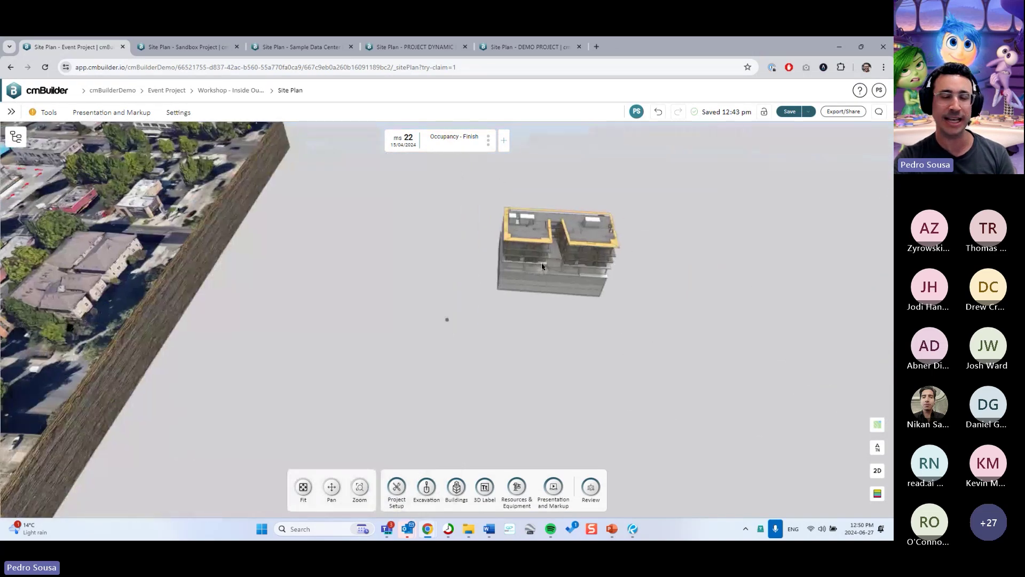
middle_click_drag(516, 300, 430, 300)
scroll(430, 300, "up", 10)
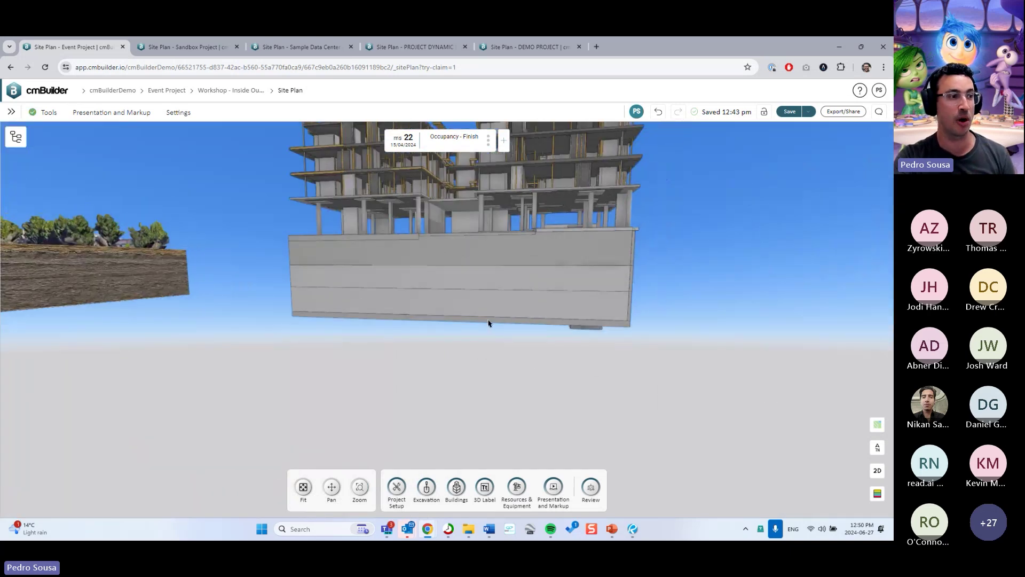
scroll(497, 325, "down", 5)
middle_click_drag(497, 325, 636, 229)
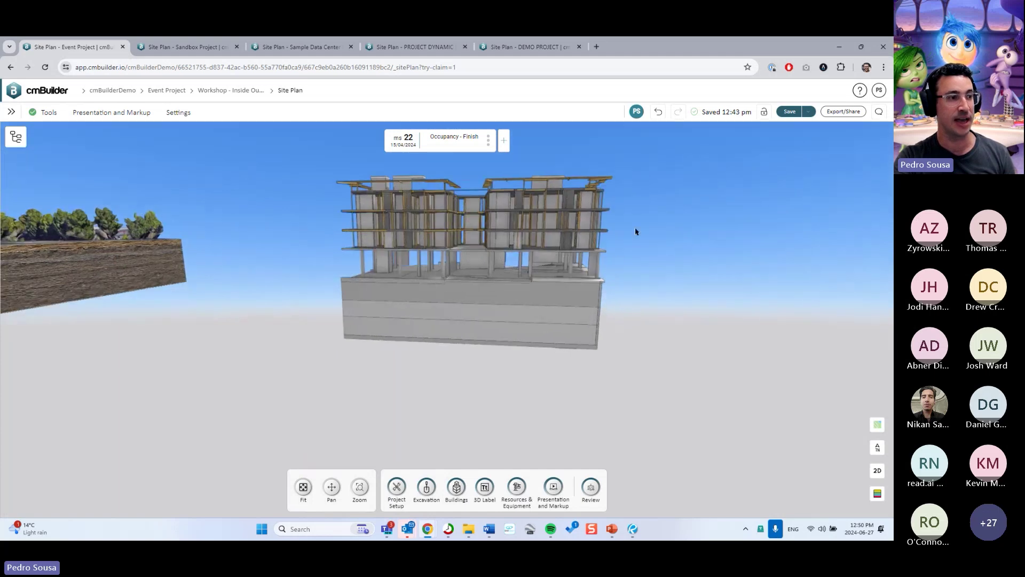
Isolate the walls of one upper floor of the building by temporarily hiding everything else, and clear the selection.
left_click_drag(485, 221, 739, 247)
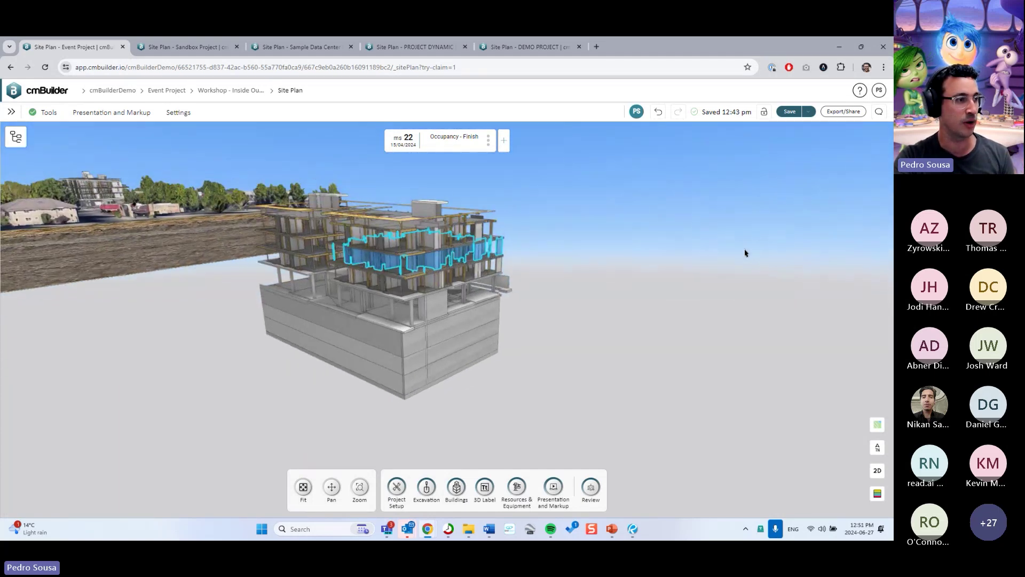
right_click(428, 262)
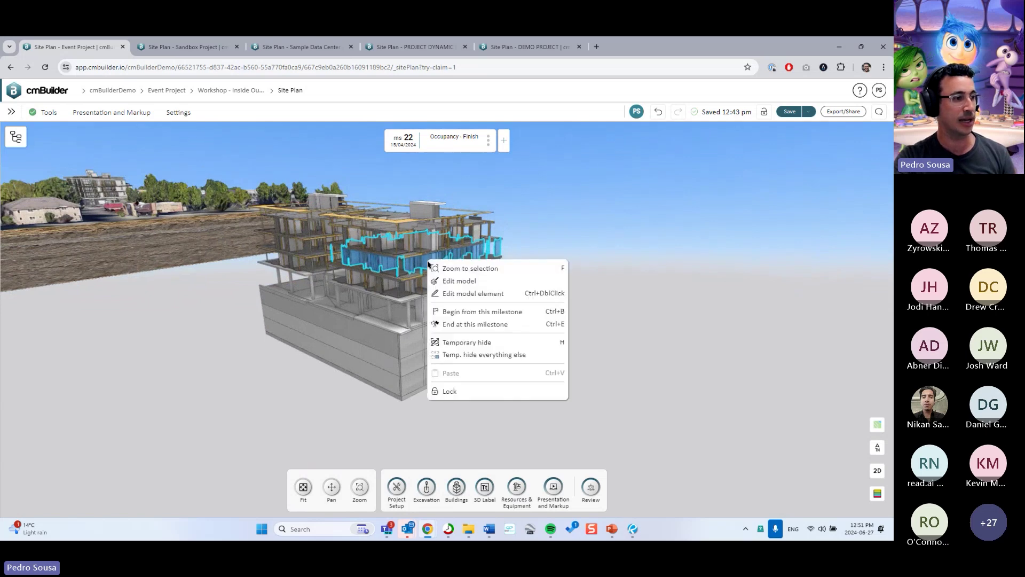
left_click(460, 356)
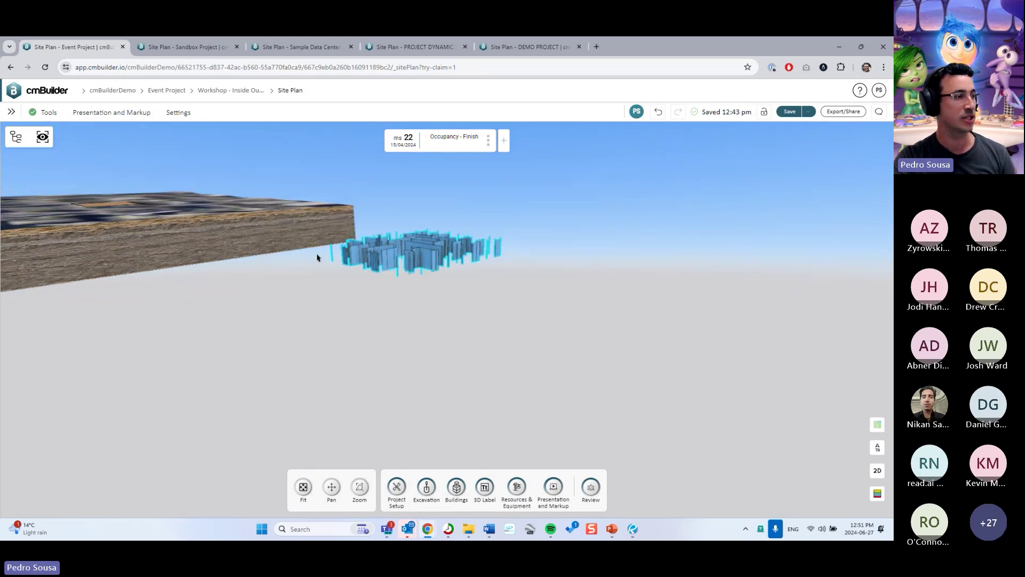
left_click(234, 351)
left_click_drag(337, 334, 397, 332)
left_click_drag(535, 344, 577, 377)
left_click_drag(458, 316, 389, 160)
Go back through the milestones to ms 17, Structure Roof - Residential - Finish, and inspect the isolated walls up close.
left_click(376, 139)
left_click(376, 140)
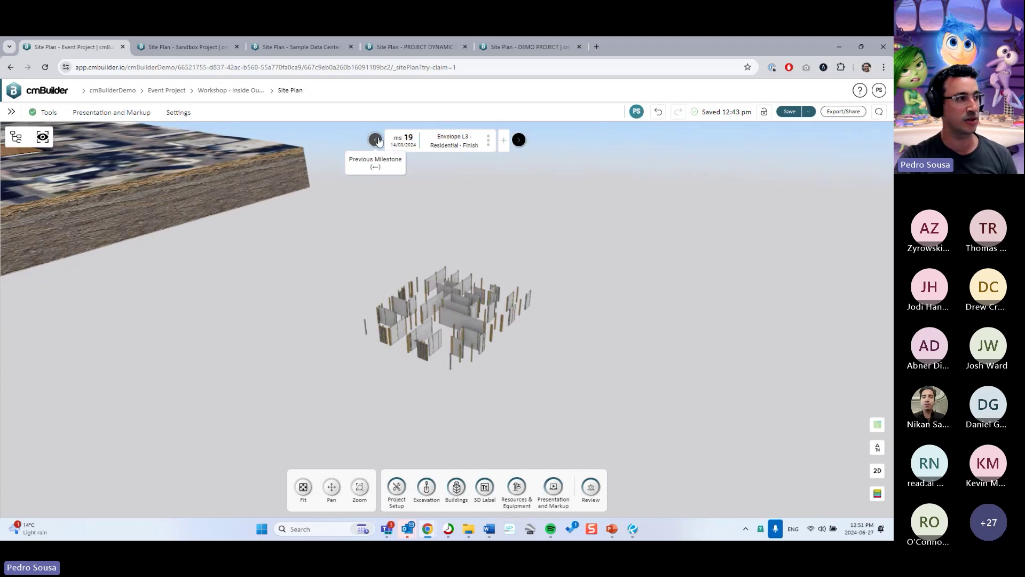
left_click(376, 140)
left_click(376, 140)
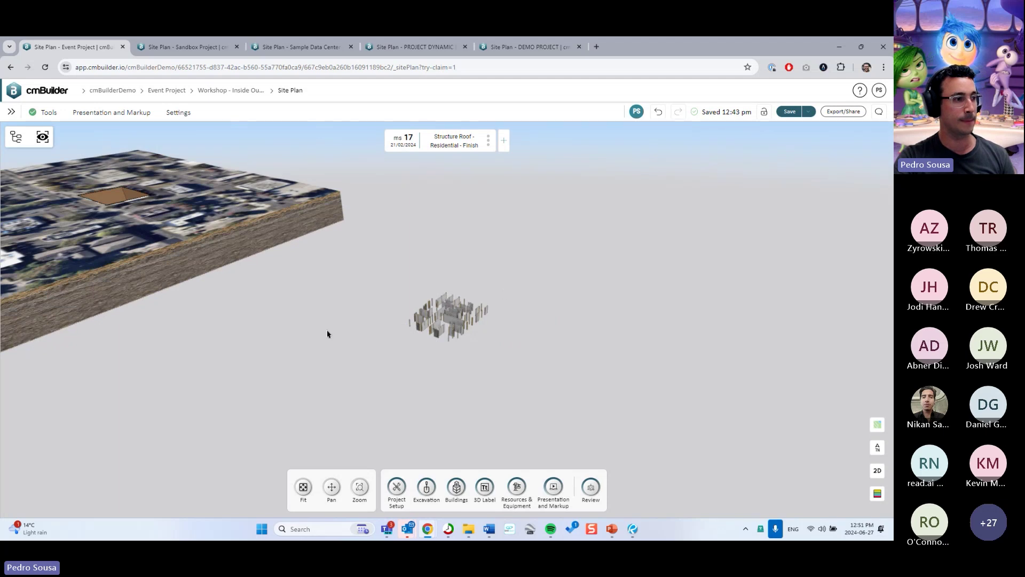
scroll(506, 346, "up", 5)
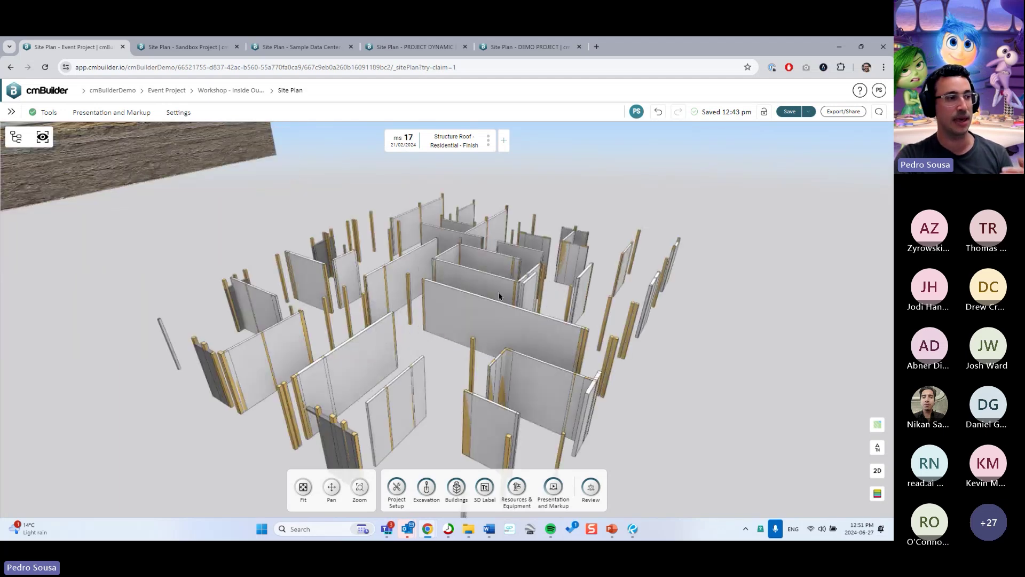
scroll(393, 250, "down", 2)
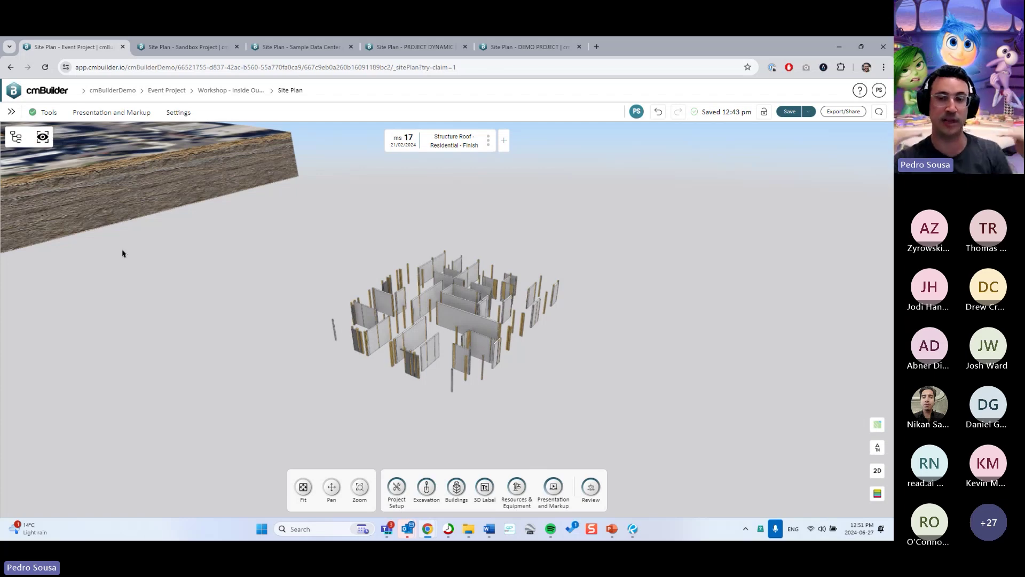
Examine the temporarily hidden groups in the resource tree, including the Wood Lagging Soldier Pile under Excavation & Shoring.
left_click_drag(163, 273, 378, 286)
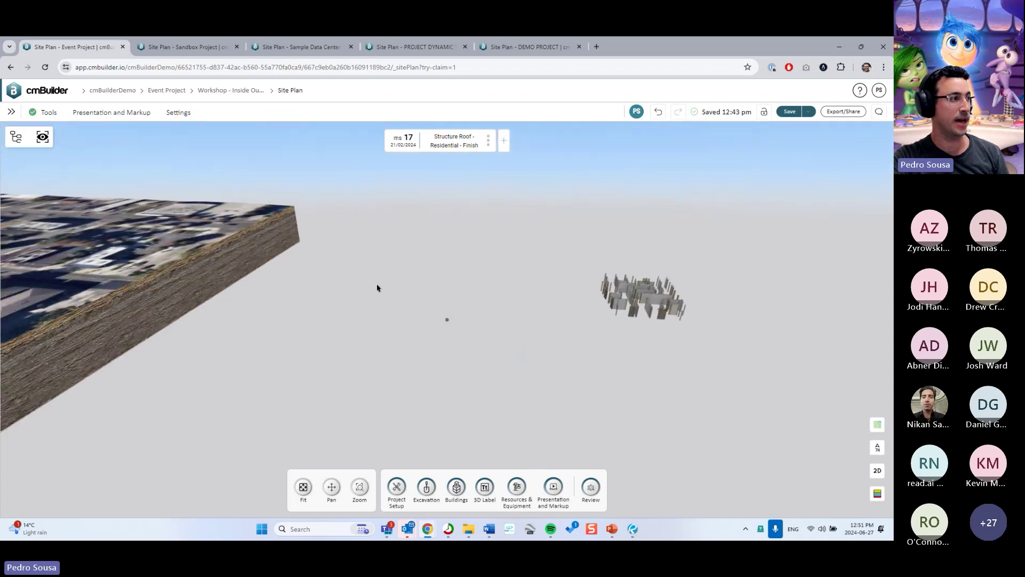
left_click(46, 147)
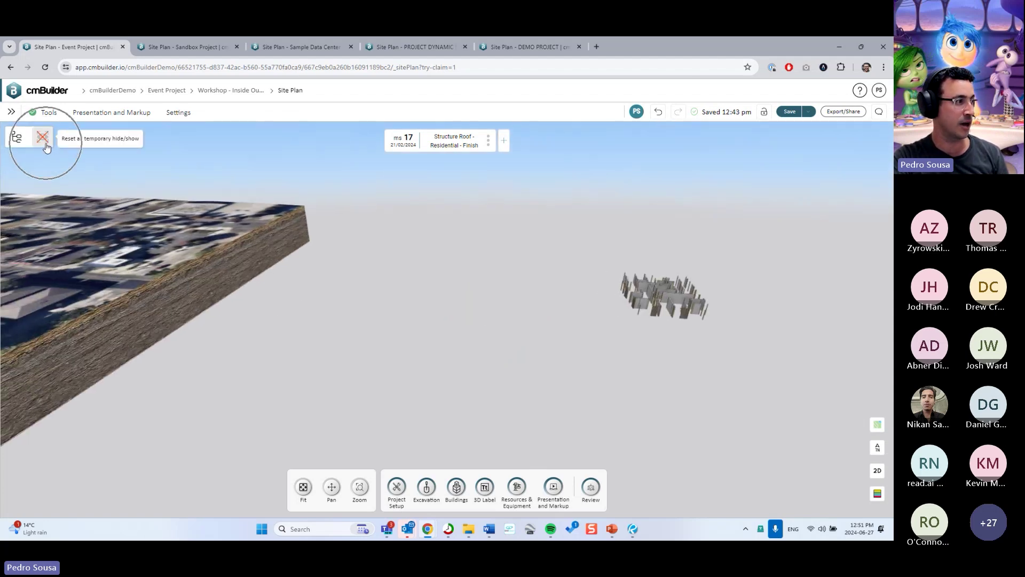
left_click(17, 139)
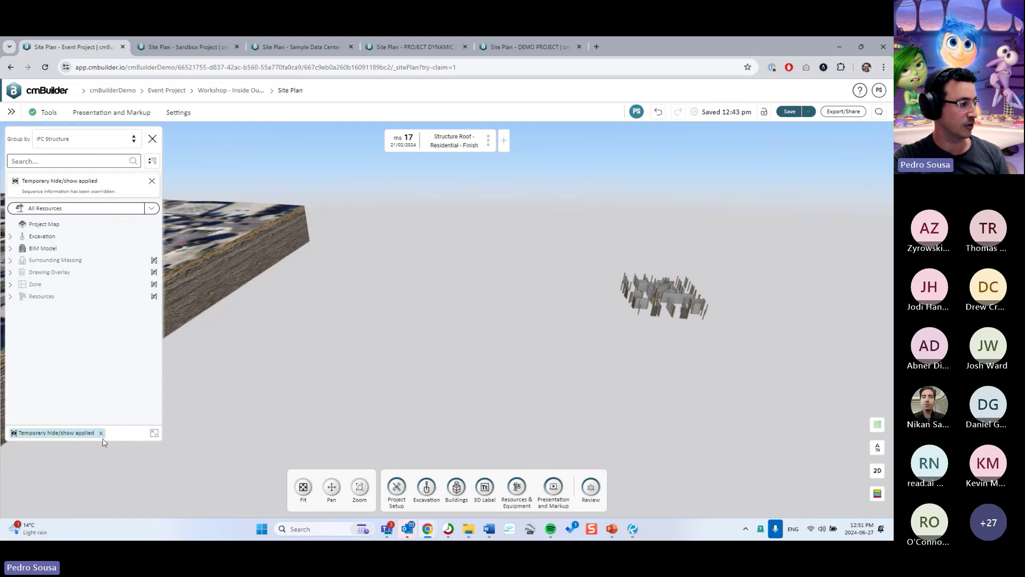
left_click(156, 299)
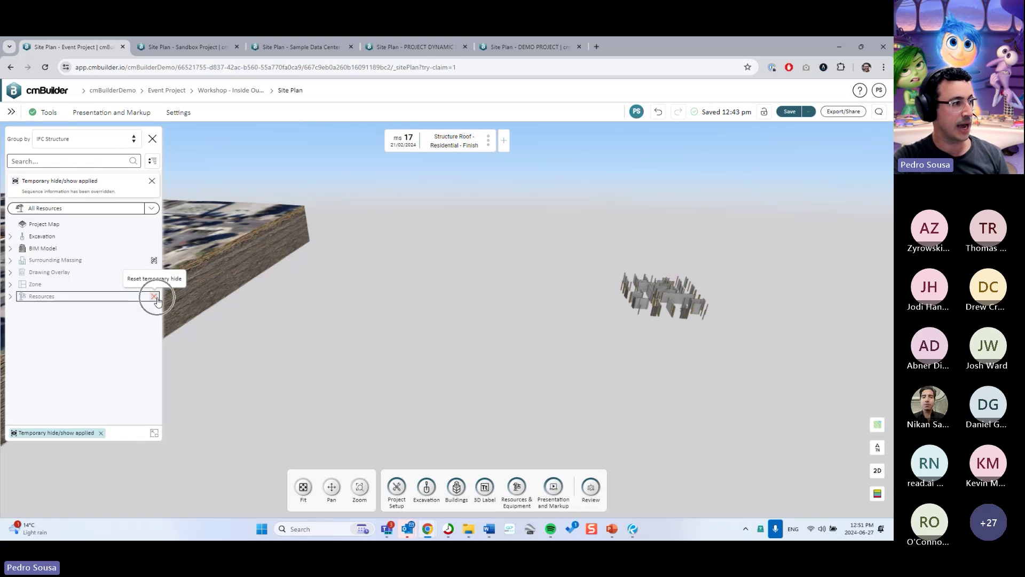
left_click(153, 284)
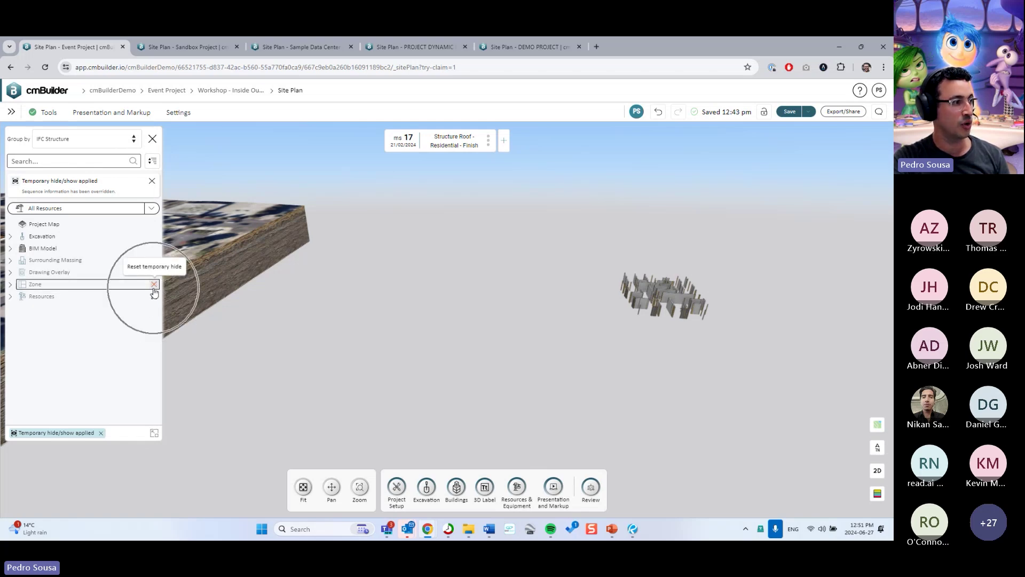
left_click(10, 296)
left_click(19, 308)
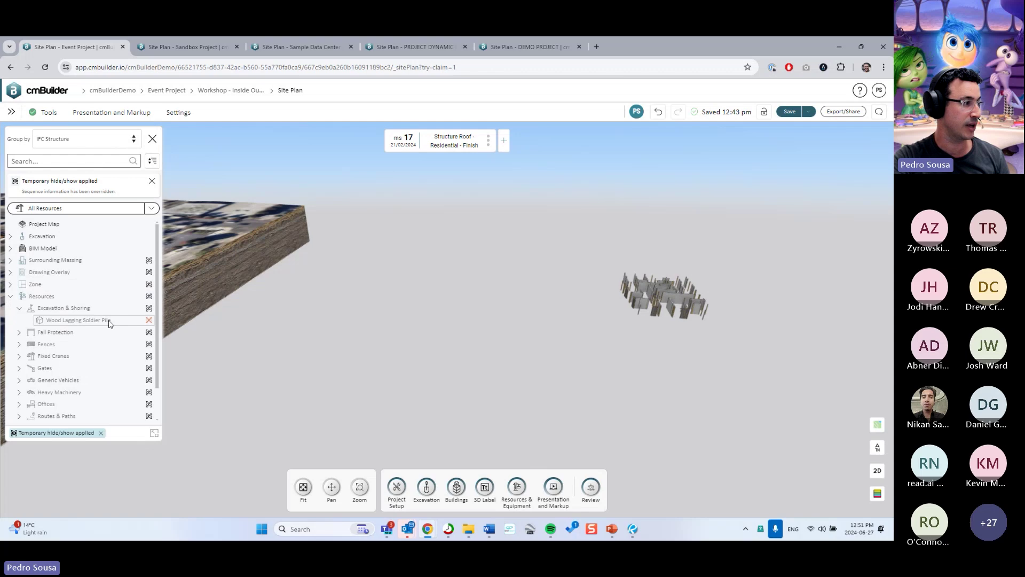
left_click(149, 319)
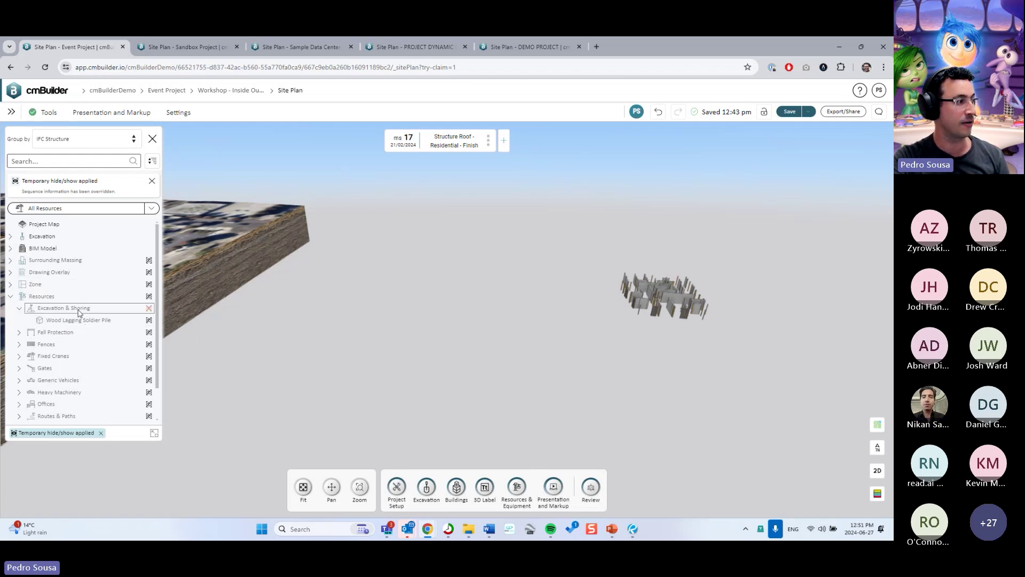
left_click(10, 297)
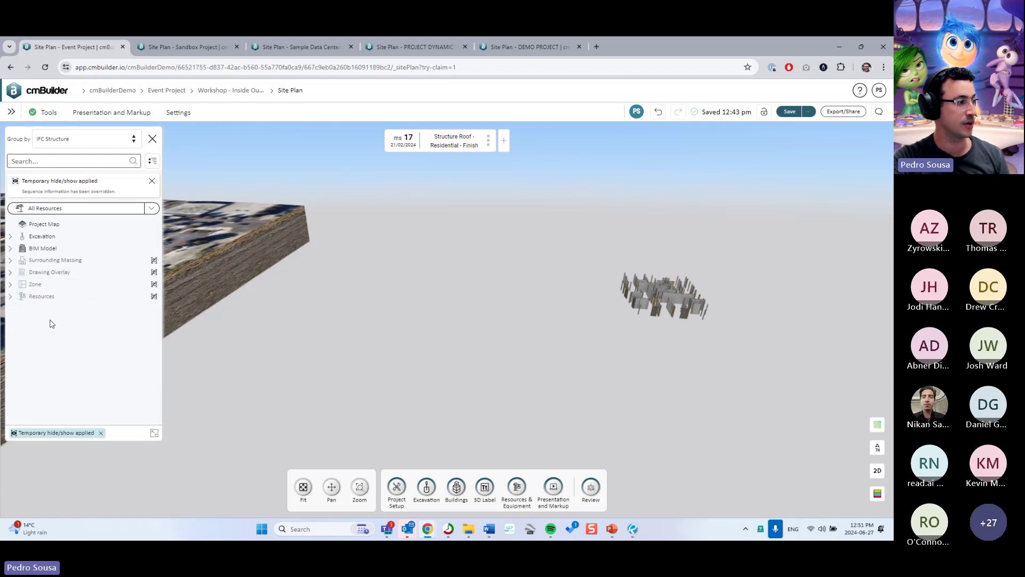
Reset all temporary hide/show overrides, close the resource tree and return to the building on the site map.
left_click(102, 433)
scroll(569, 353, "up", 5)
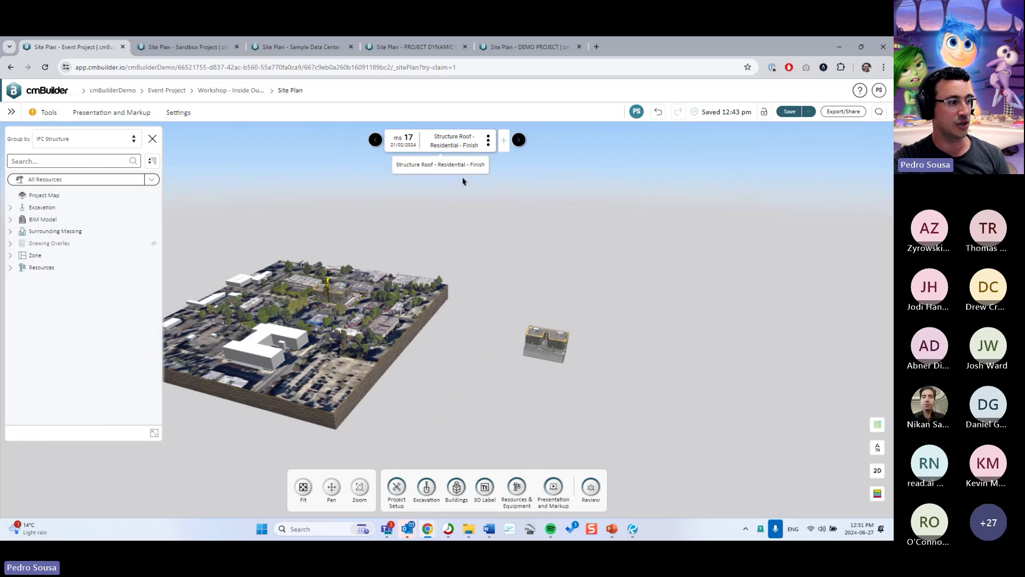
left_click(155, 432)
scroll(474, 363, "up", 5)
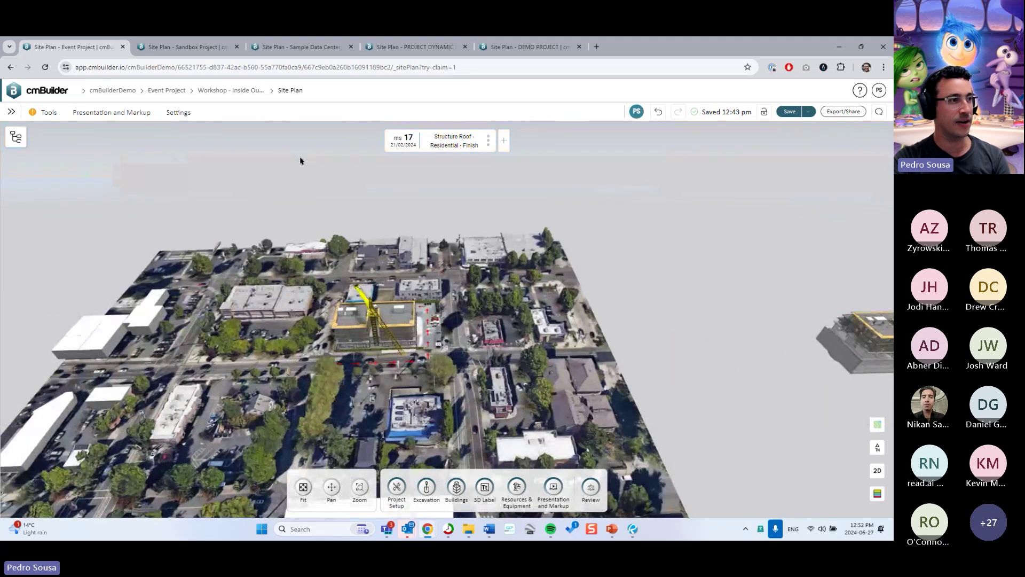
Switch to the PROJECT DYNAMIC site plan and finish editing its structural drawing overlay.
left_click(414, 47)
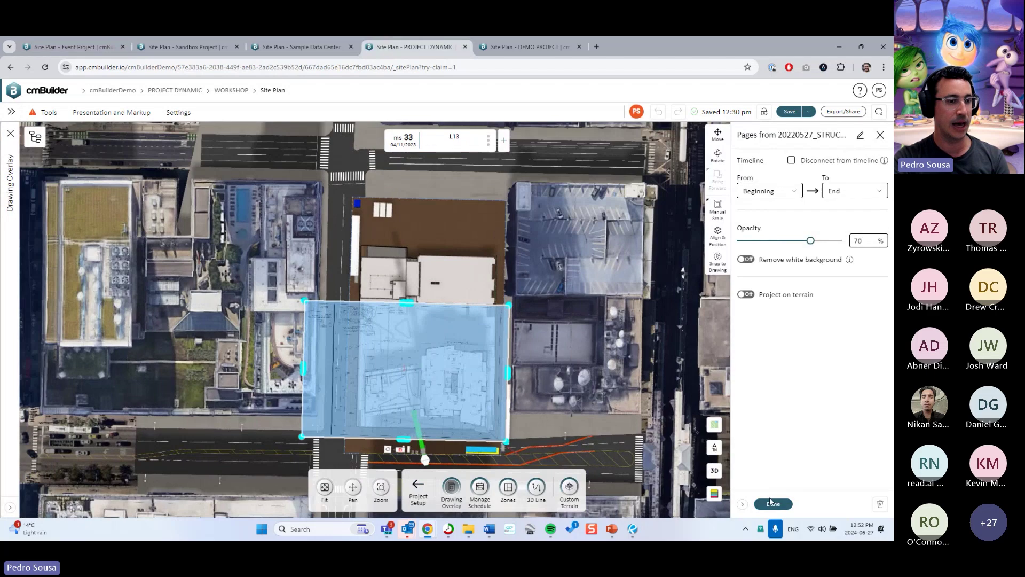
left_click(772, 503)
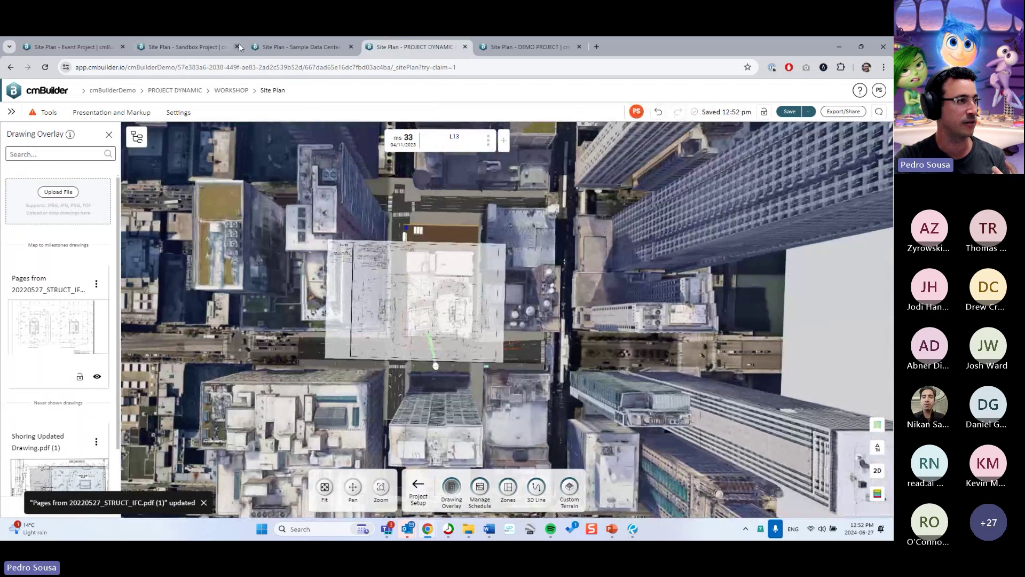
In the Sandbox Project's drawing overlays, show A101 -Site Plan.pdf (1) and start the Align & Position command for it.
left_click(192, 42)
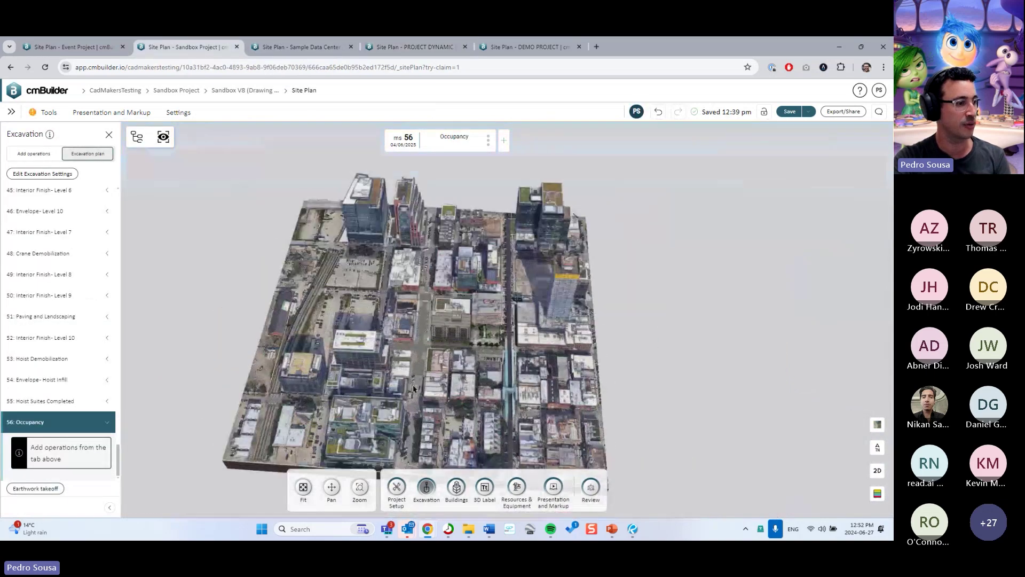
left_click(400, 490)
left_click(451, 487)
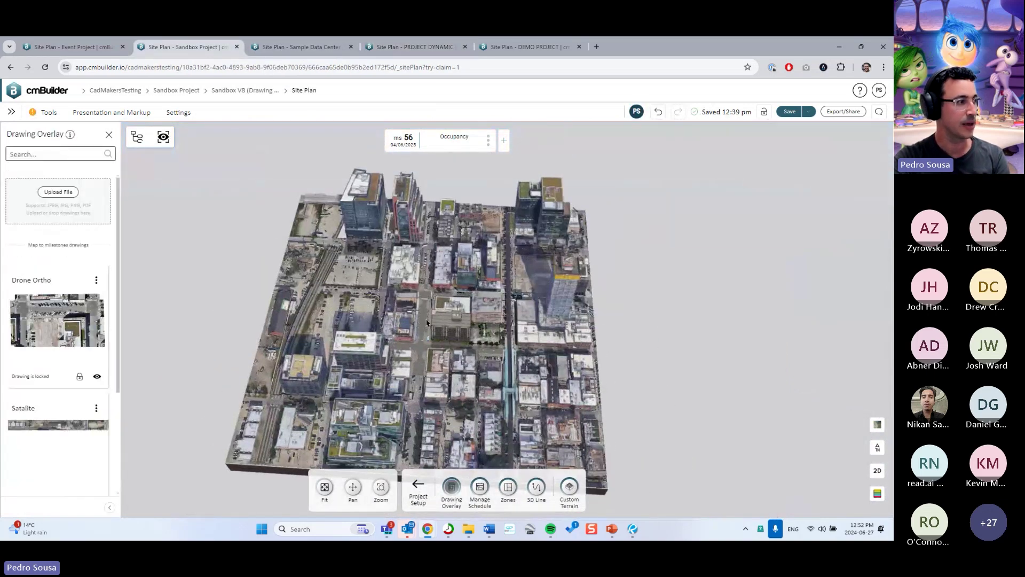
scroll(81, 427, "down", 5)
left_click(97, 484)
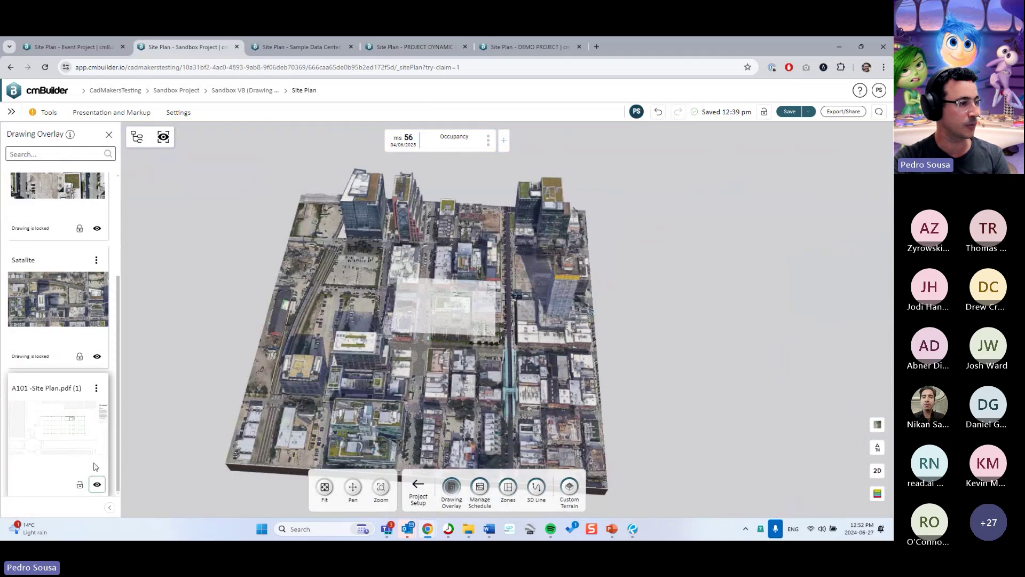
left_click(435, 307)
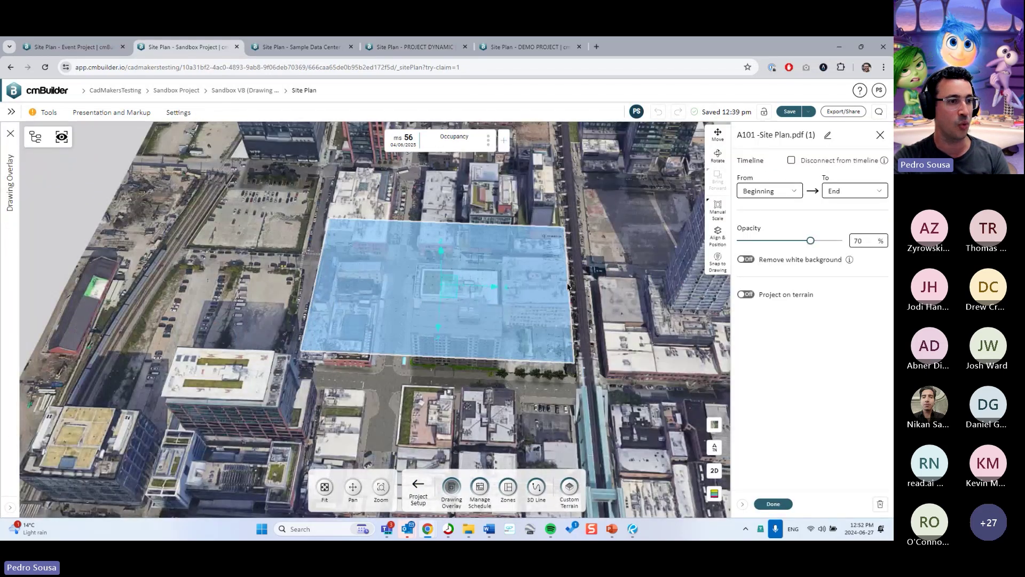
left_click(716, 260)
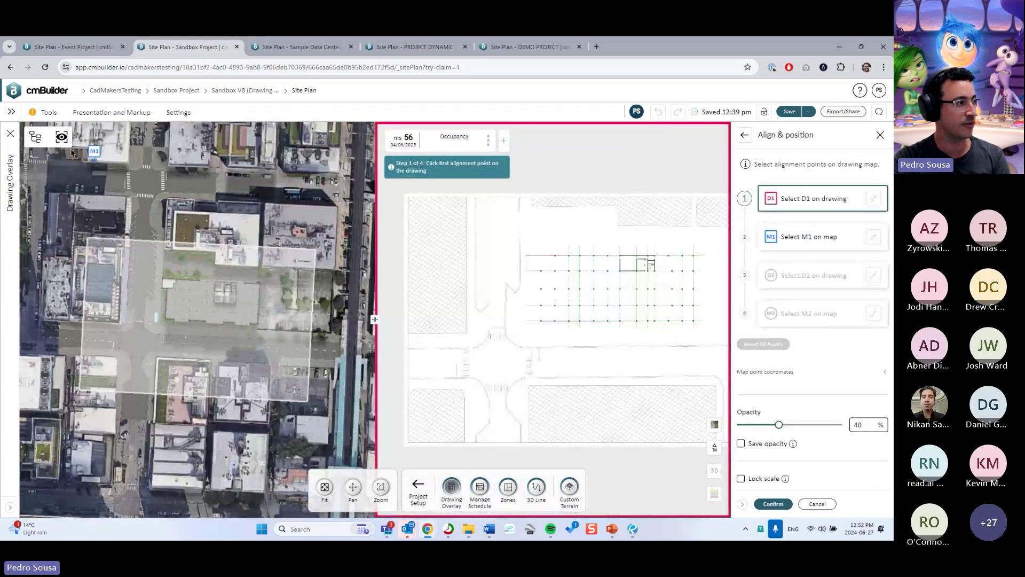
Open the resource tree during alignment and group it by Object type with model tree.
left_click(38, 139)
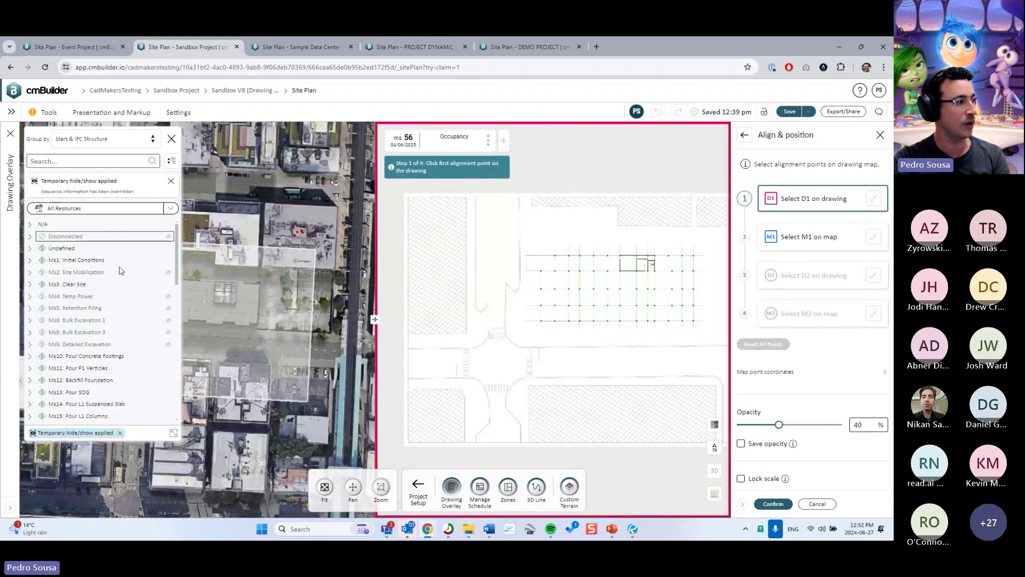
left_click(150, 143)
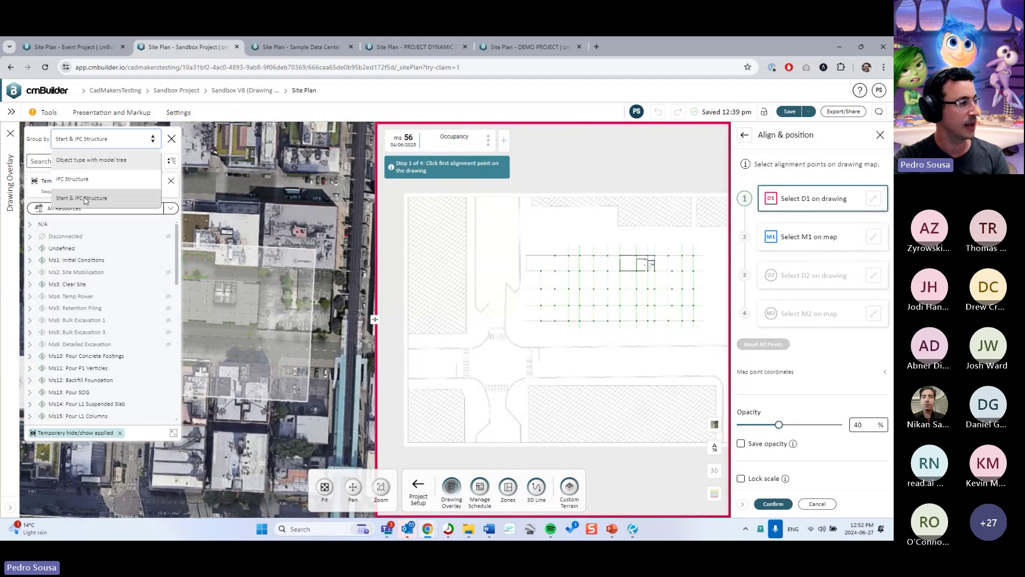
left_click(91, 160)
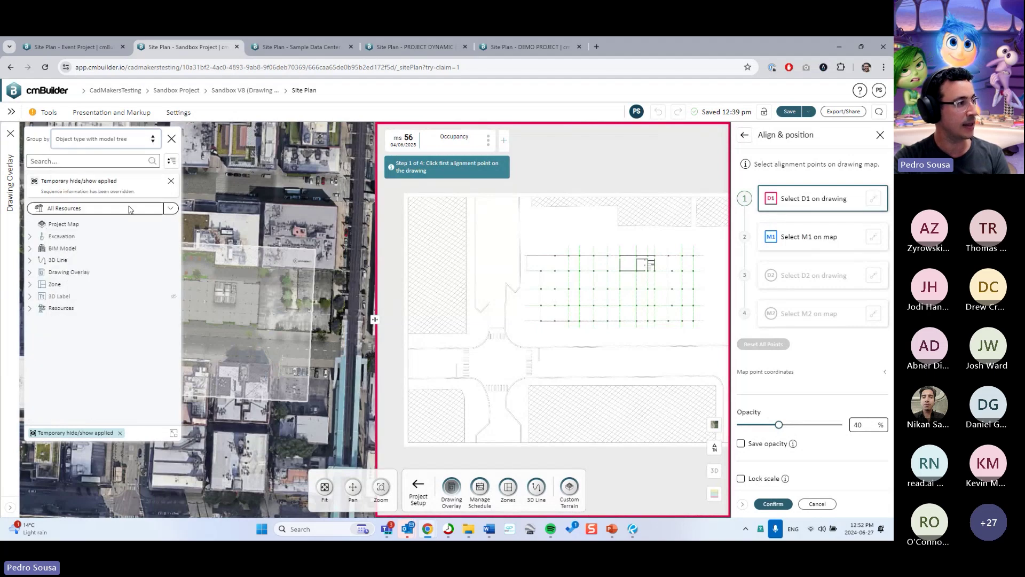
right_click(74, 251)
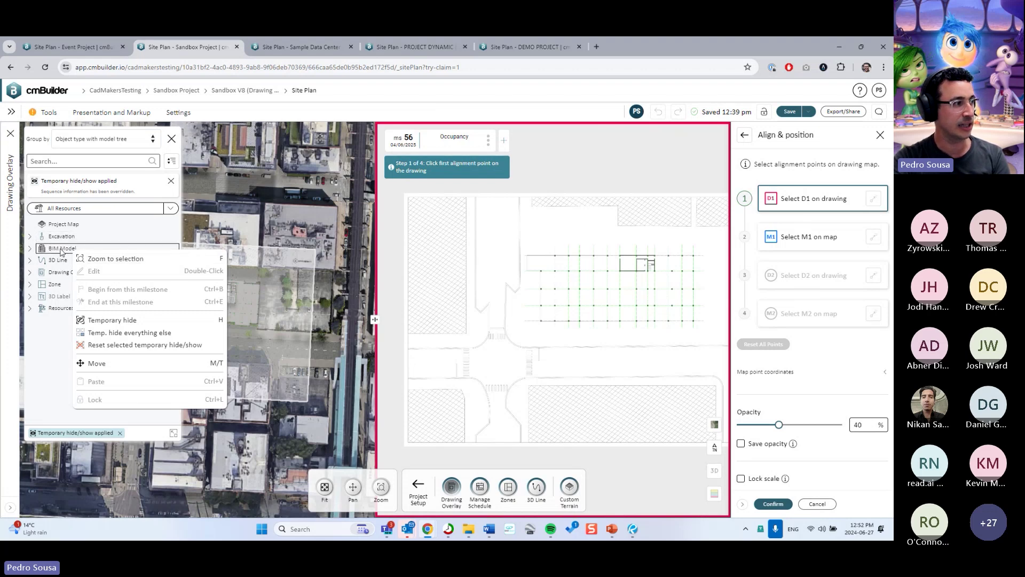
left_click(70, 352)
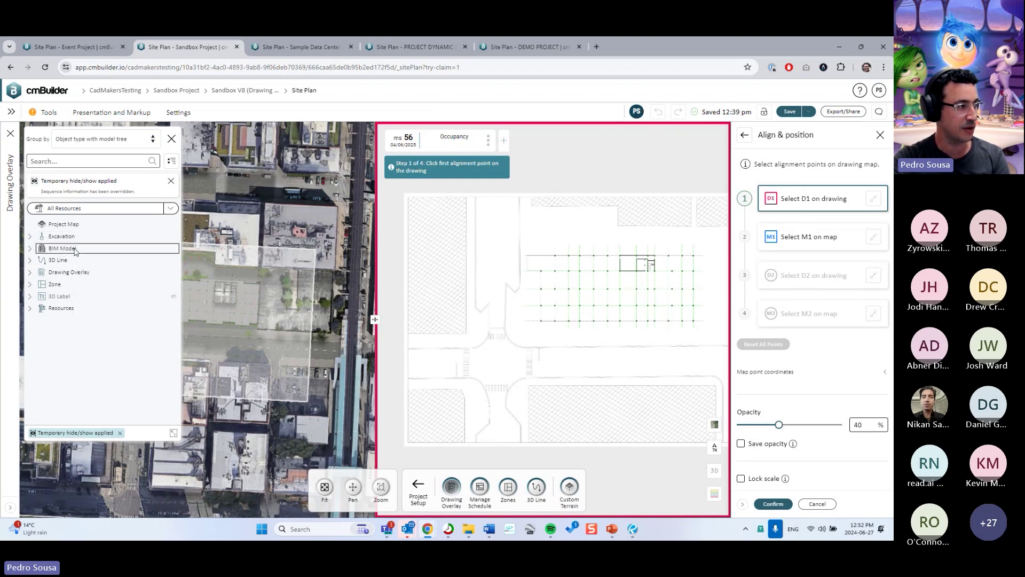
Temporarily hide everything except the A101 site plan overlay and switch the base map to satellite imagery.
left_click(29, 272)
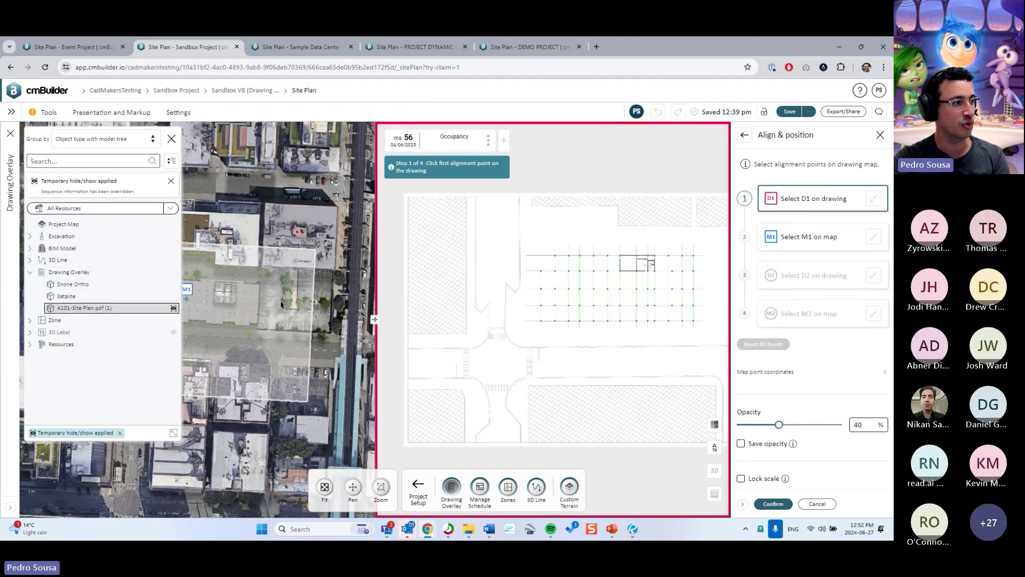
scroll(281, 305, "down", 3)
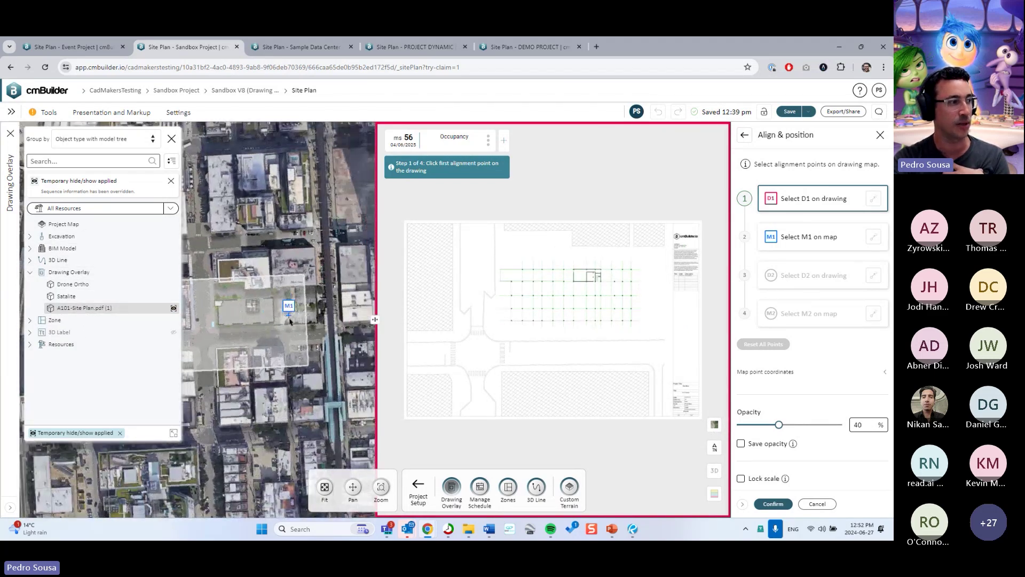
left_click(124, 313)
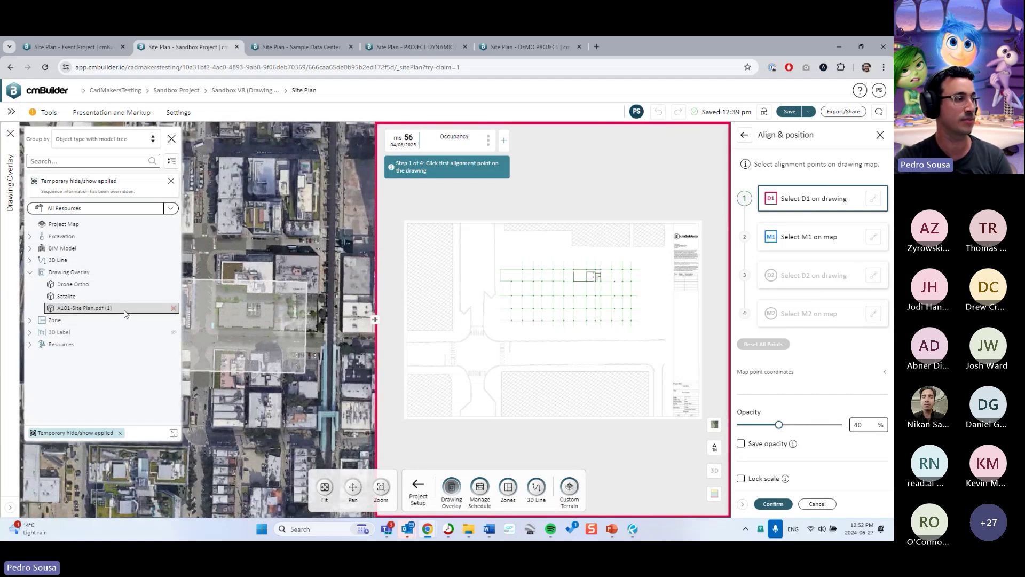
right_click(124, 313)
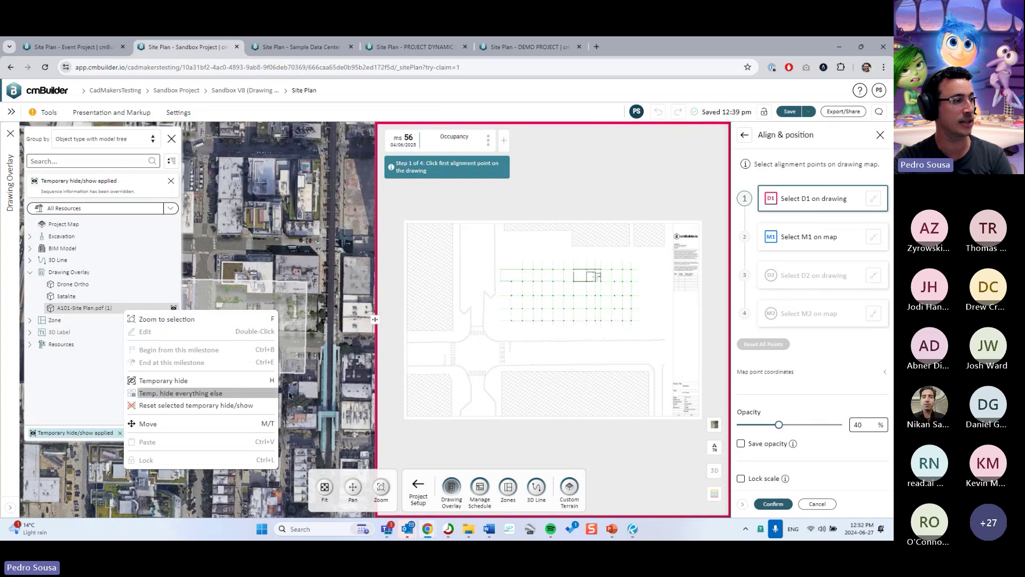
left_click(274, 393)
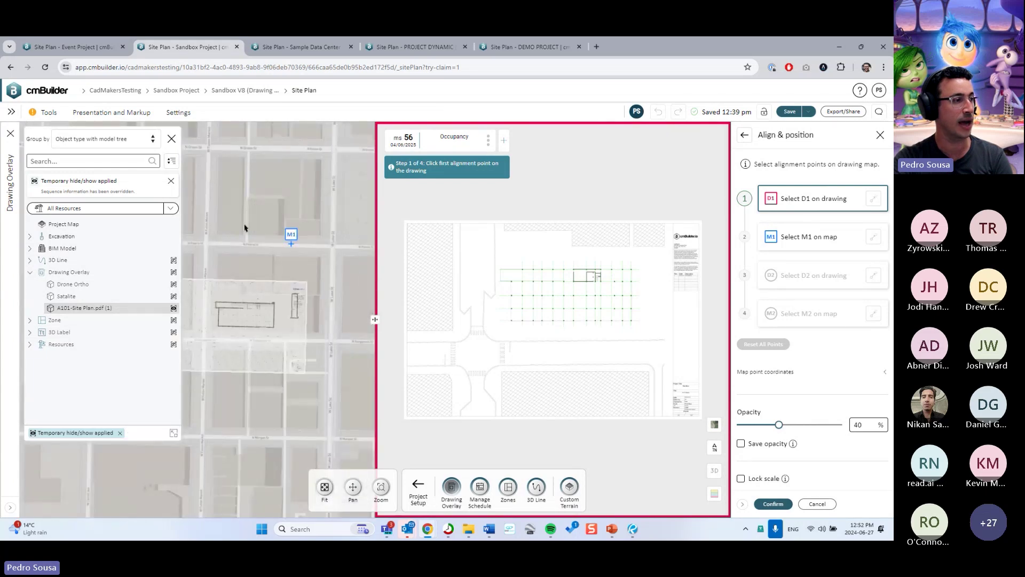
left_click(714, 424)
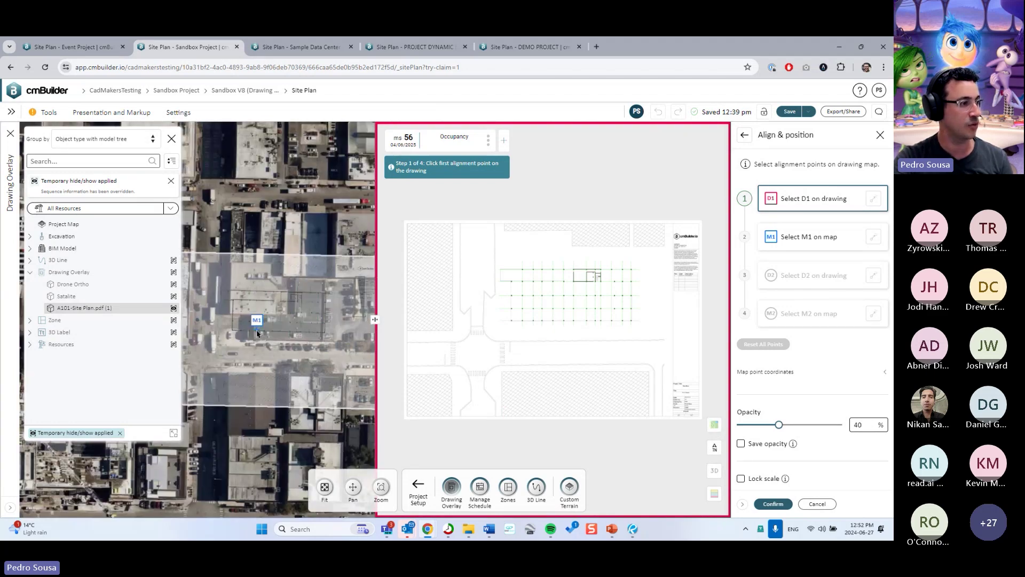
Cancel the alignment and finish editing the A101 site plan overlay.
left_click(825, 510)
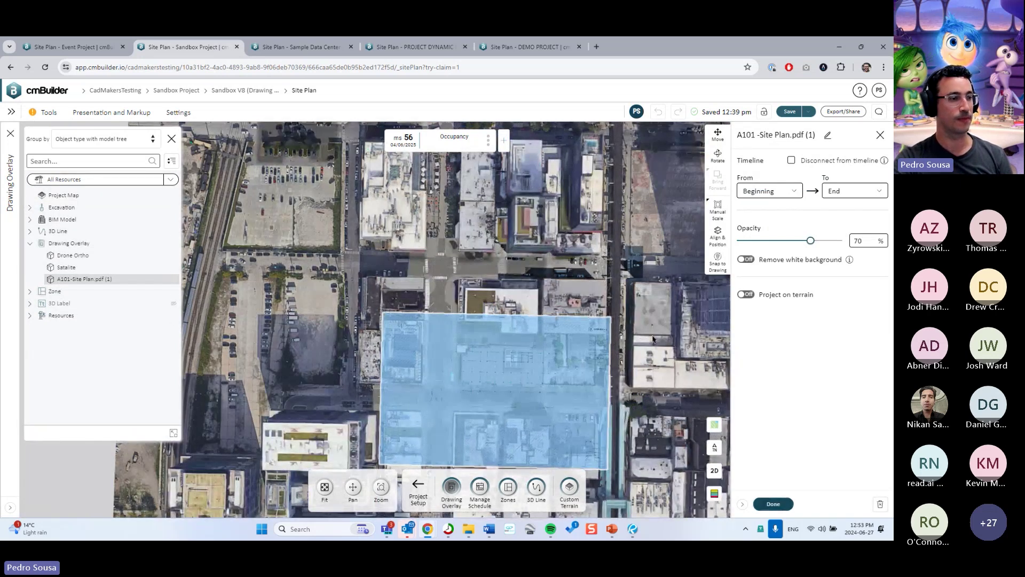
left_click(773, 504)
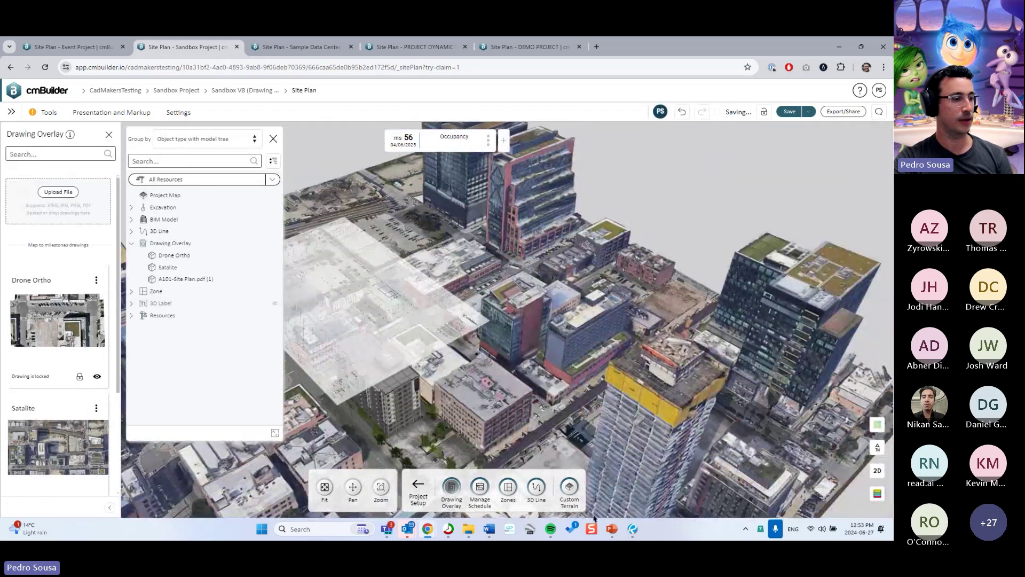
Show the Detached Path Animation and cmBot slide in PowerPoint and return to the Sandbox site plan.
left_click(612, 528)
scroll(438, 269, "down", 2)
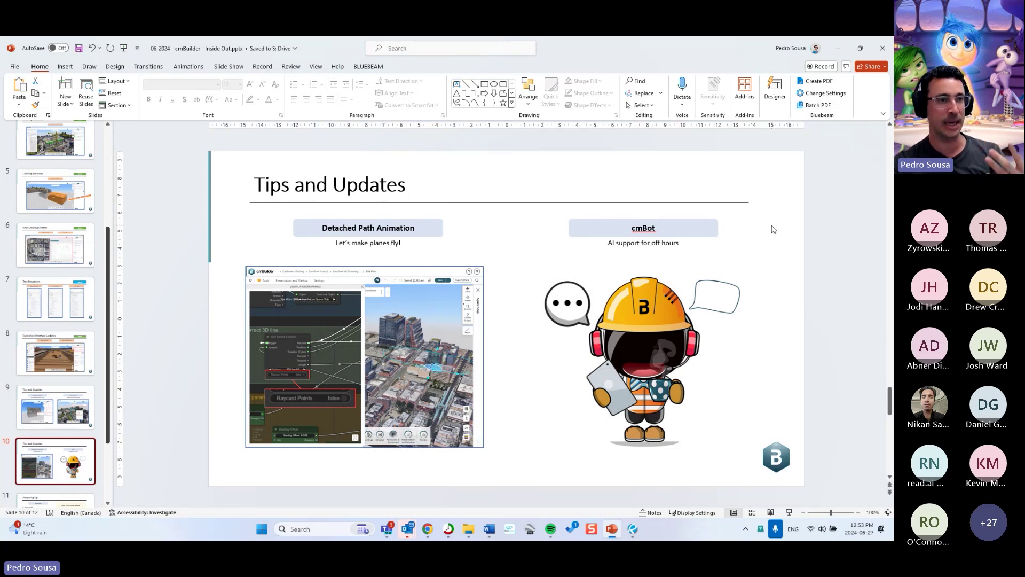
left_click(840, 51)
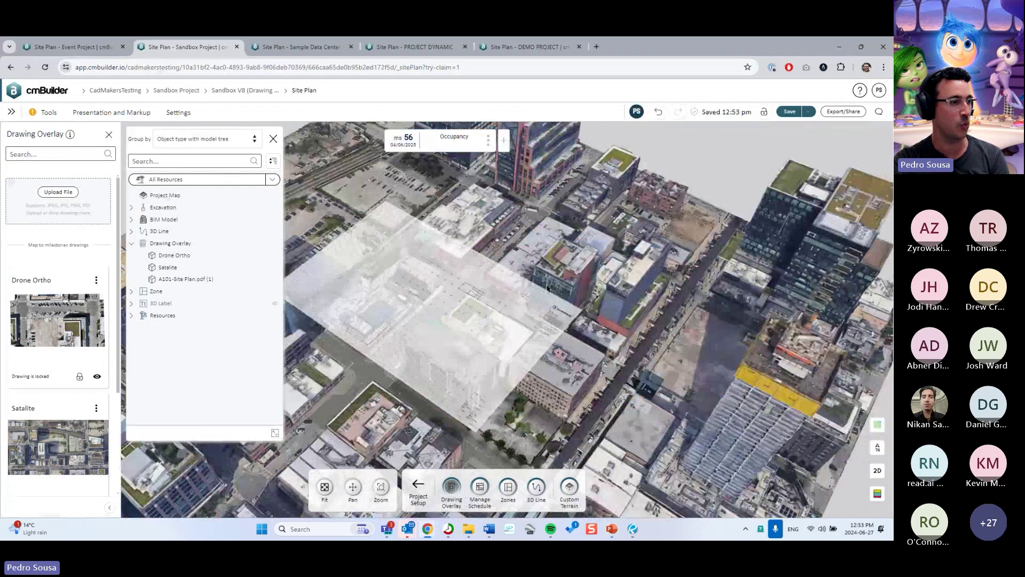
Open and finish editing the A101 site plan overlay, temporarily hide it, and close the resource tree.
left_click(524, 302)
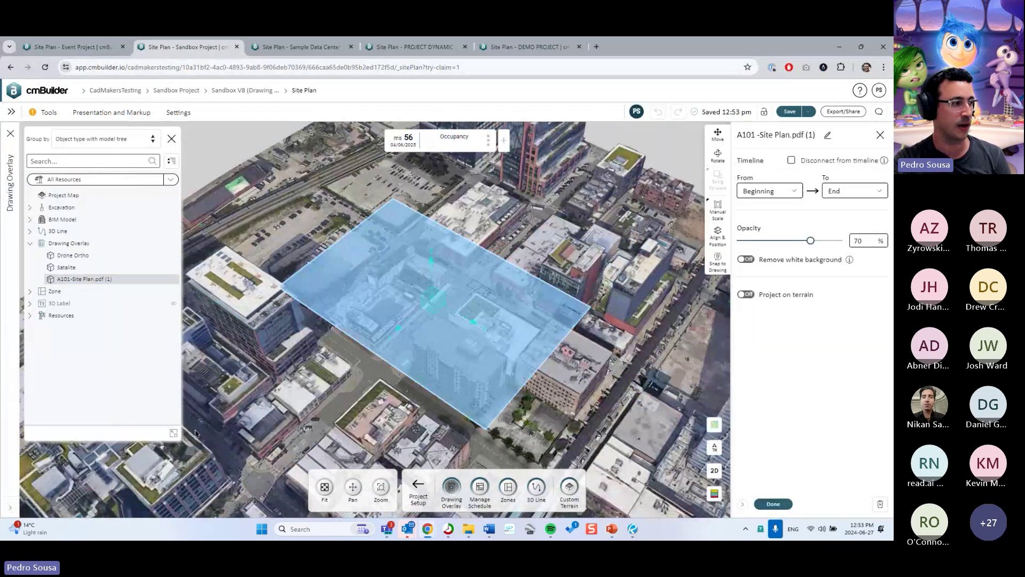
left_click(1, 448)
left_click(97, 484)
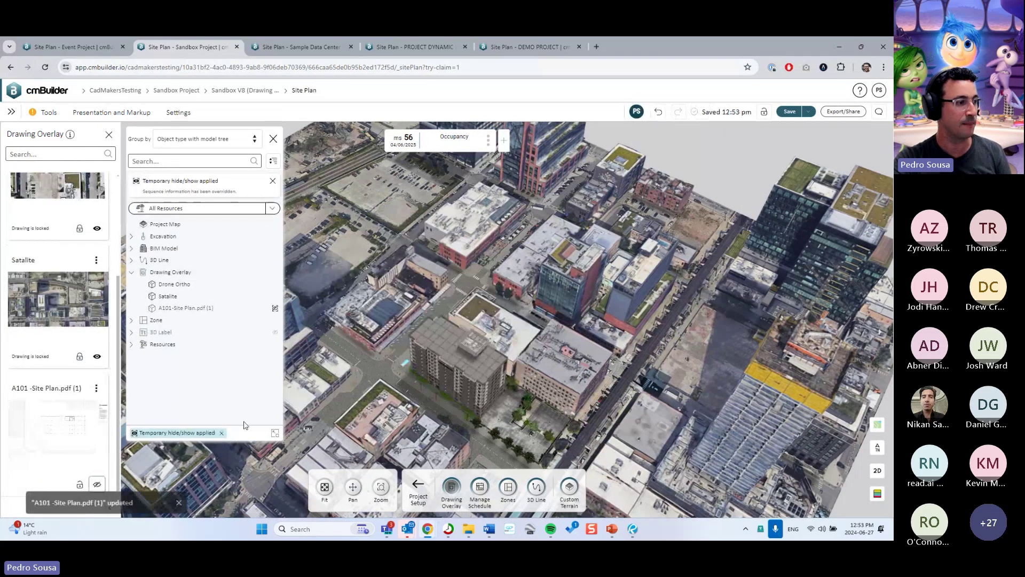
left_click(275, 432)
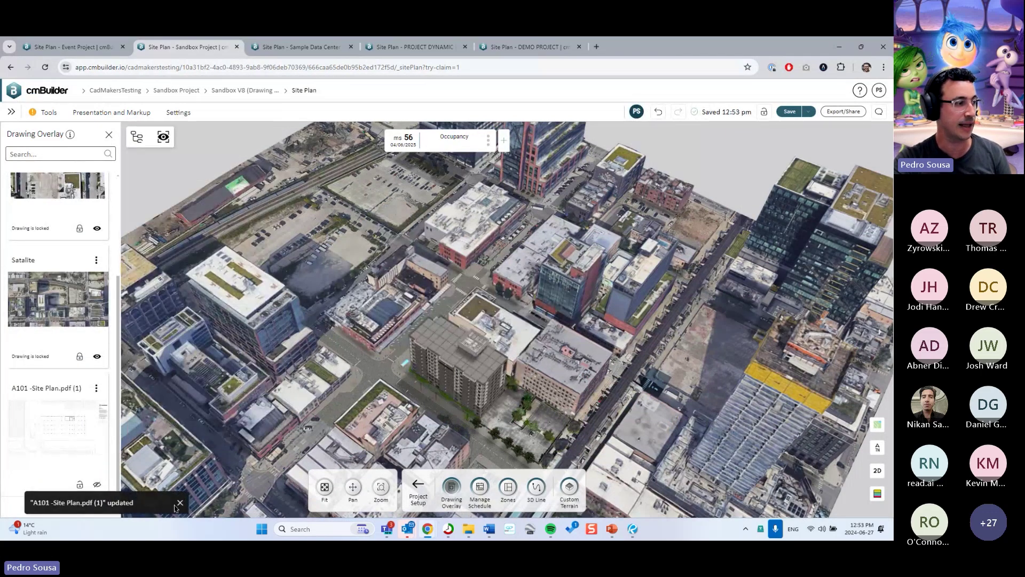
Start a 3D line on the Z plane with a straight segment along the street in front of the apartment building and an arc around the block's west side.
left_click(286, 401)
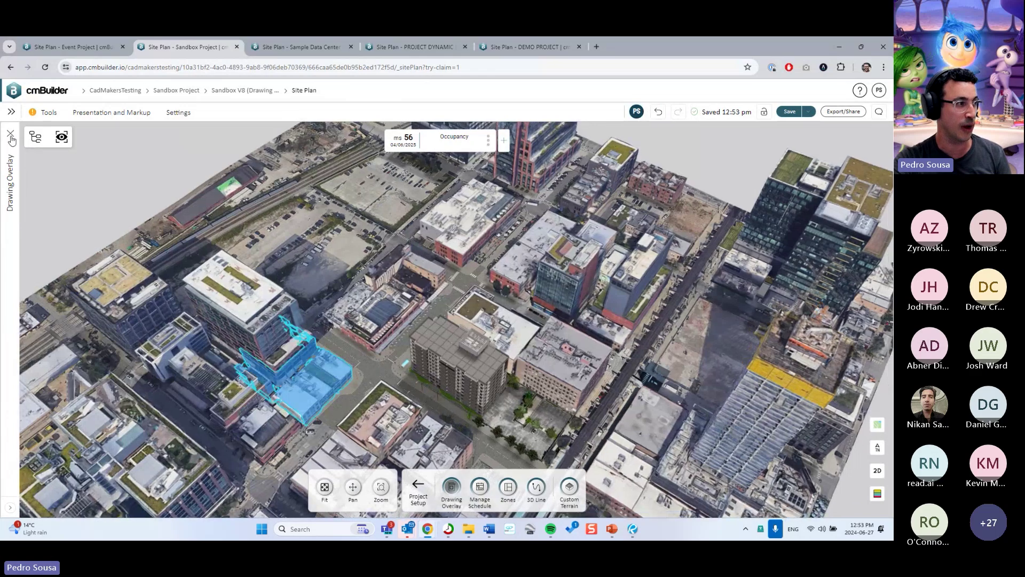
scroll(110, 169, "up", 5)
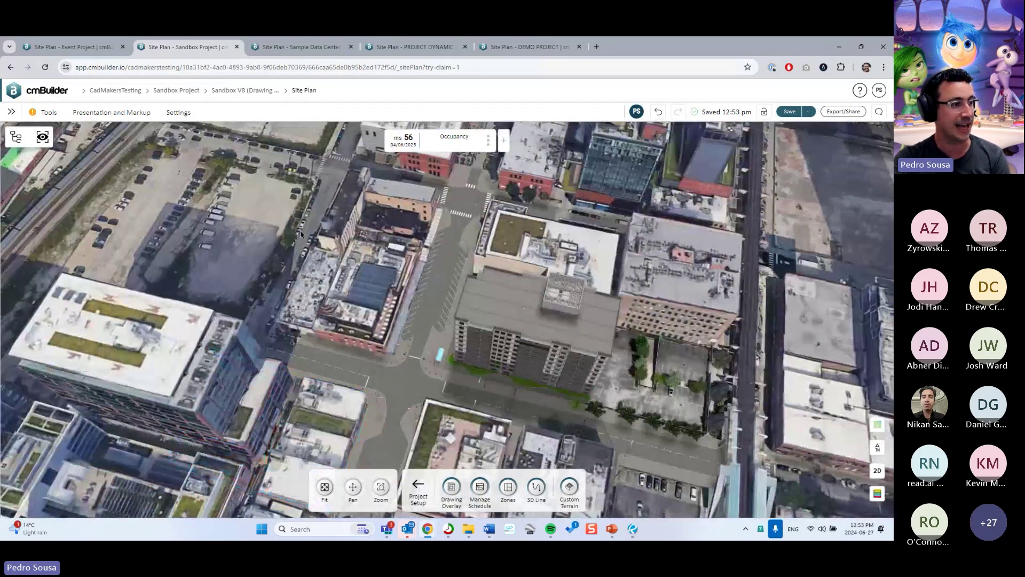
scroll(241, 283, "down", 3)
left_click(536, 490)
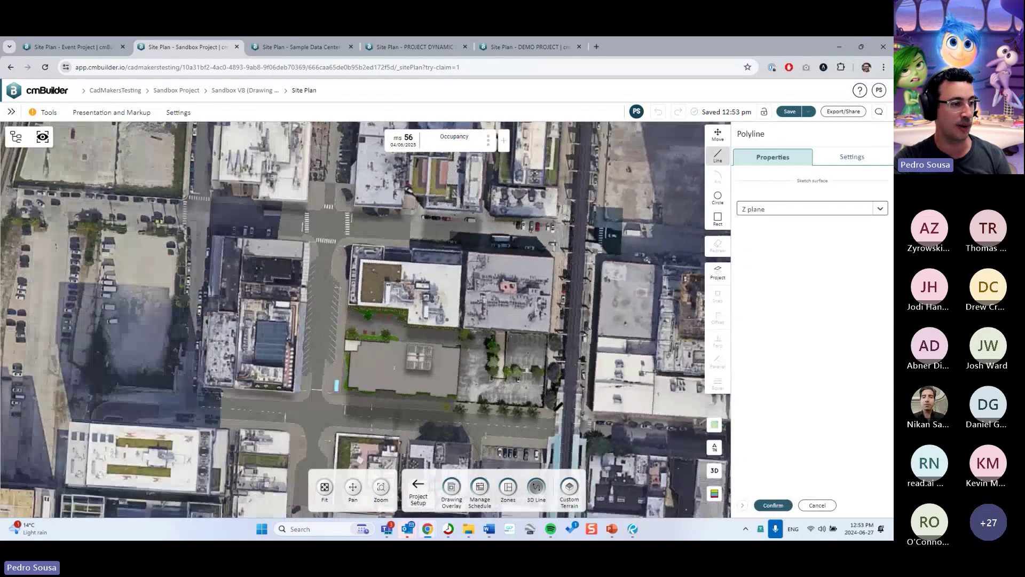
left_click(345, 414)
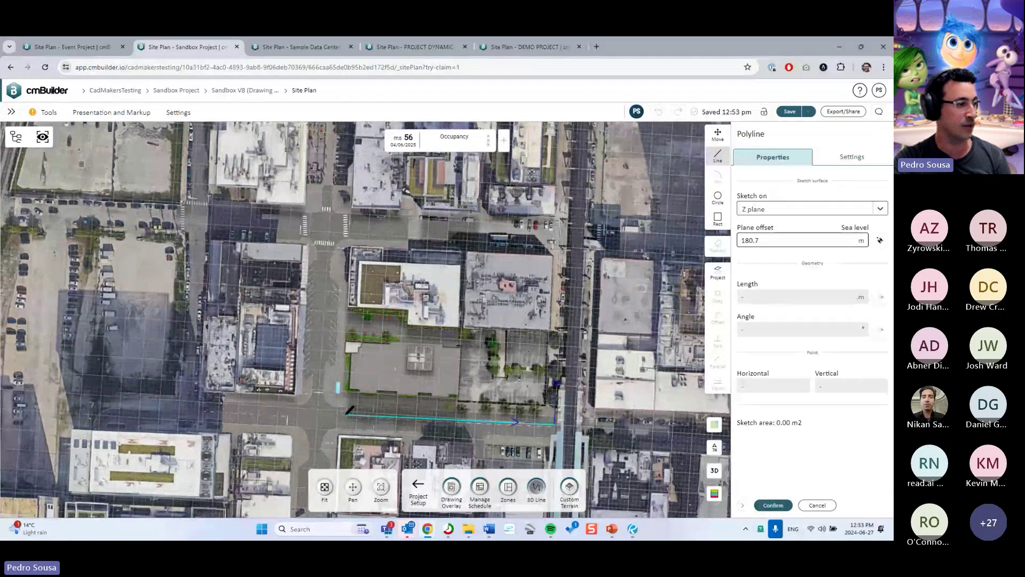
key("a")
left_click(343, 228)
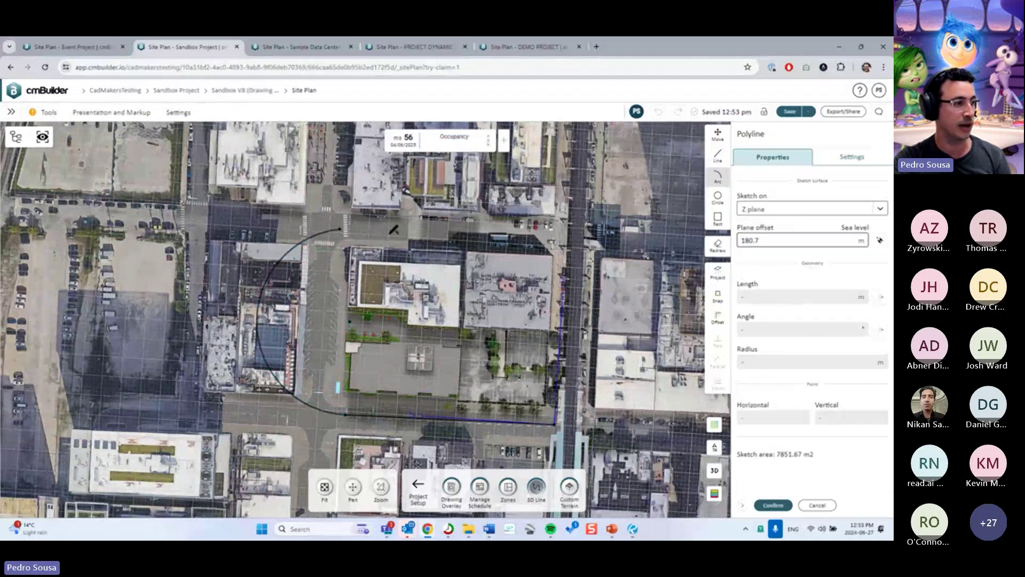
Complete the loop around the block with a straight segment along the rear street and a closing arc, and confirm the sketch.
key("l")
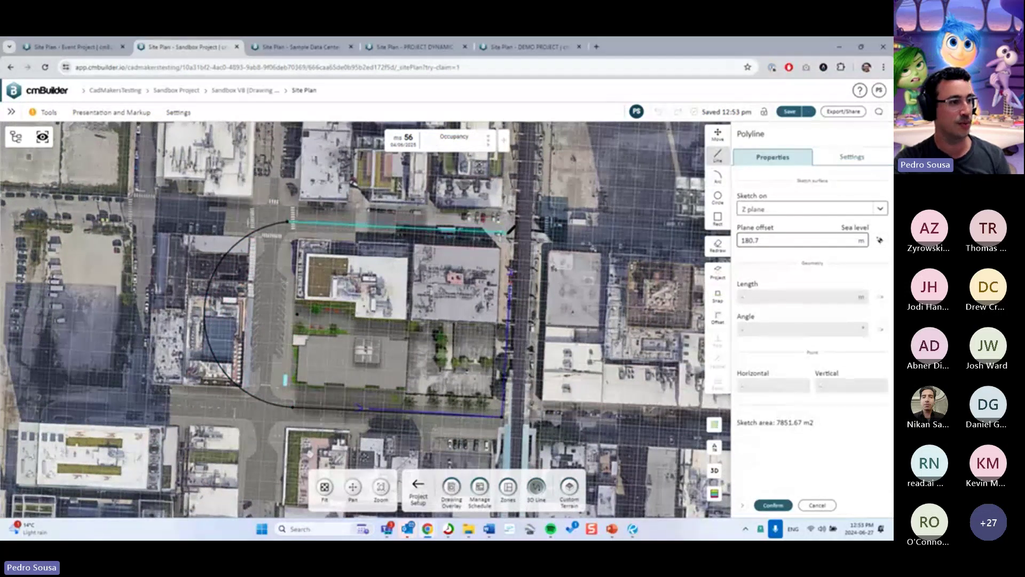
left_click(510, 234)
key("a")
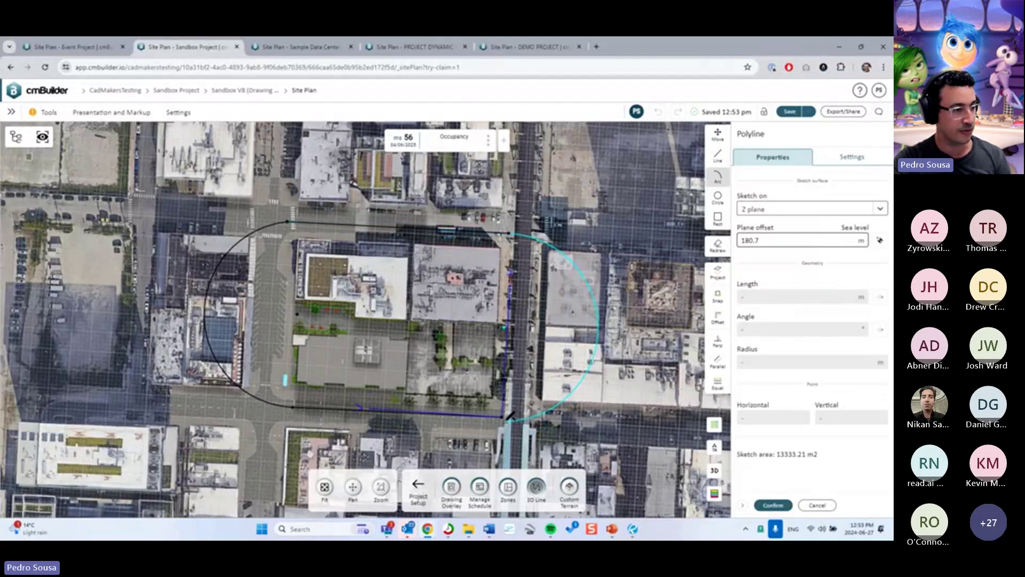
left_click(526, 421)
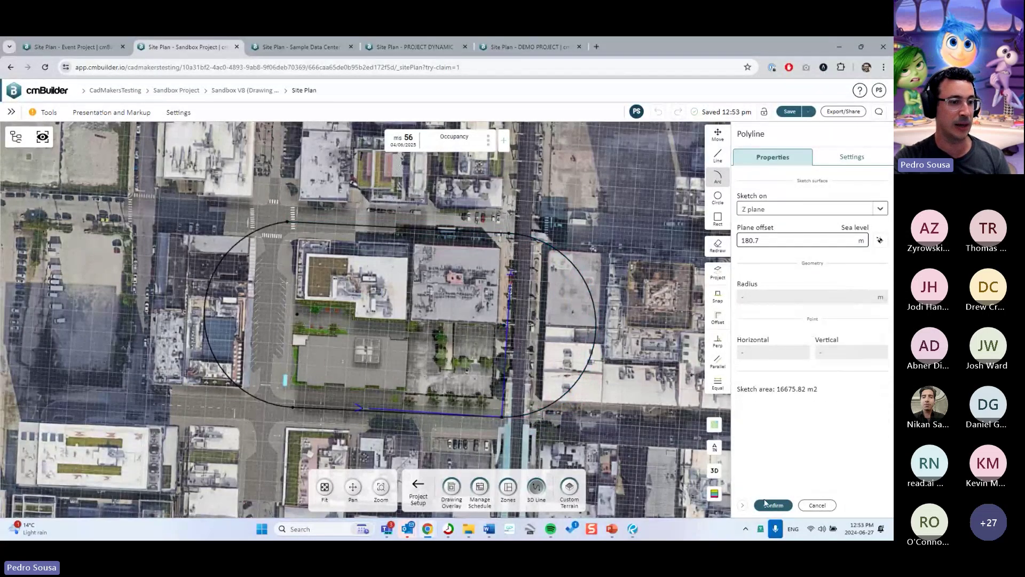
left_click(772, 505)
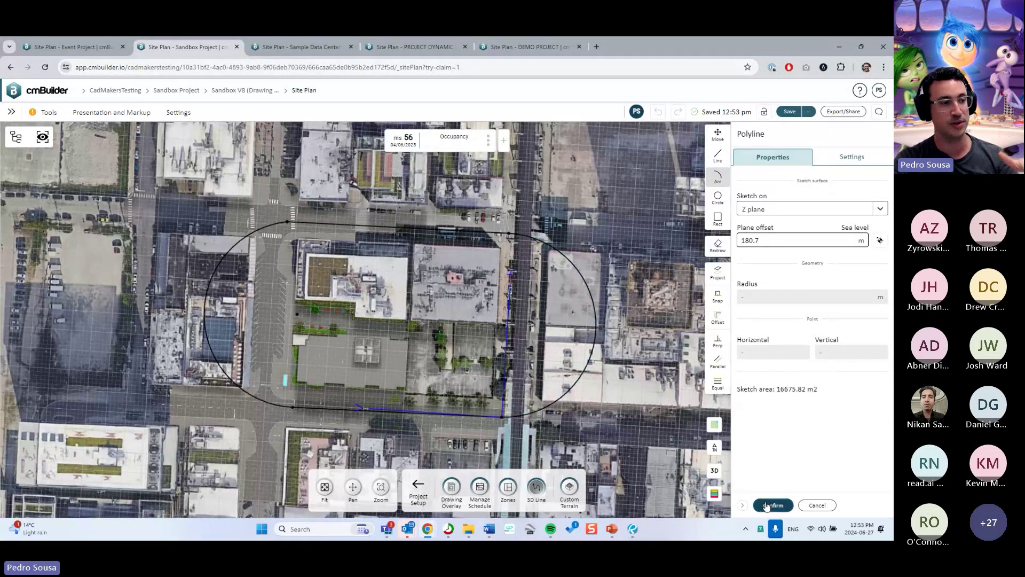
Return to the 3D view, open the new 3D line's properties and finish editing it.
left_click(877, 470)
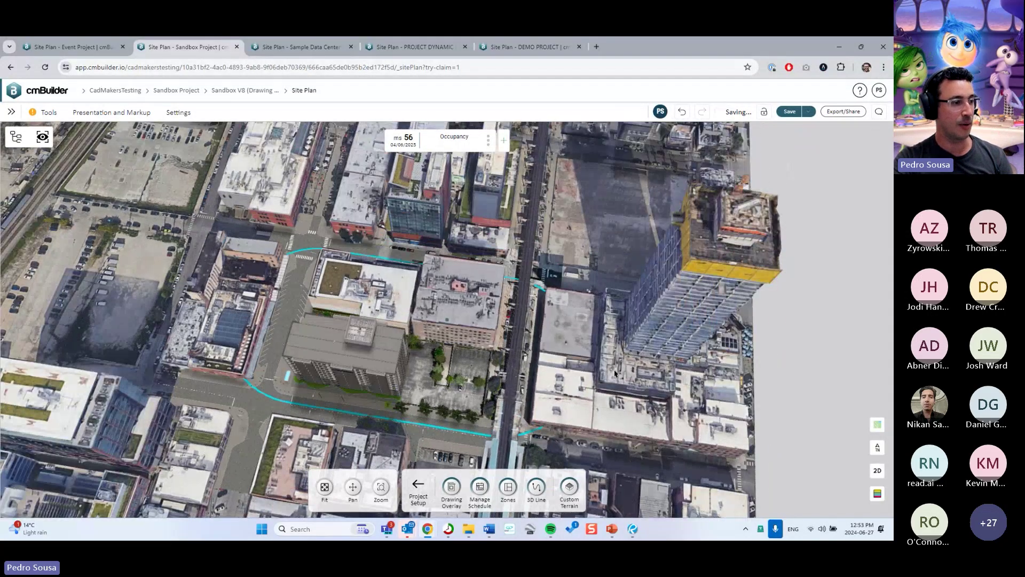
scroll(615, 373, "up", 3)
left_click(572, 377)
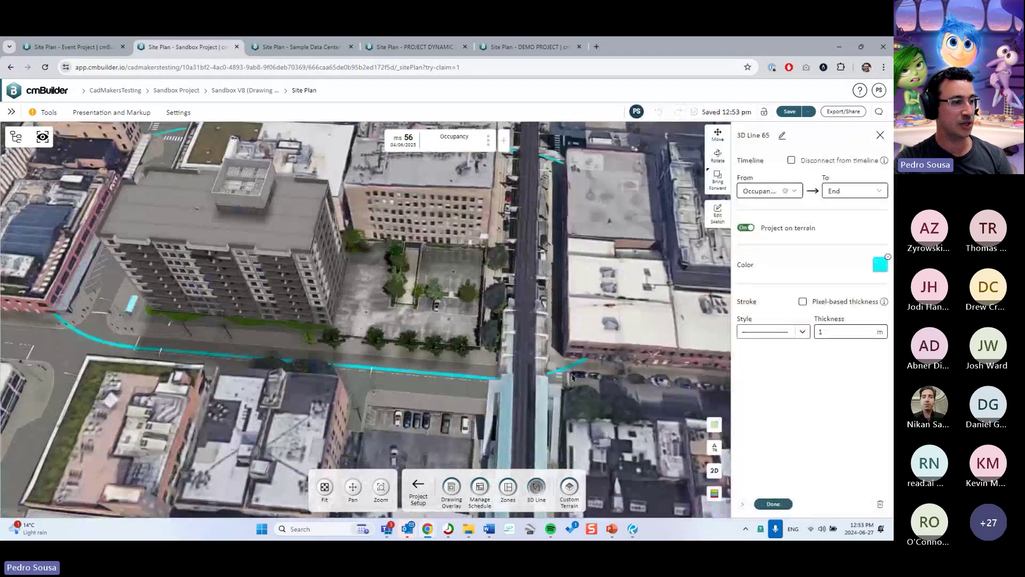
left_click(773, 504)
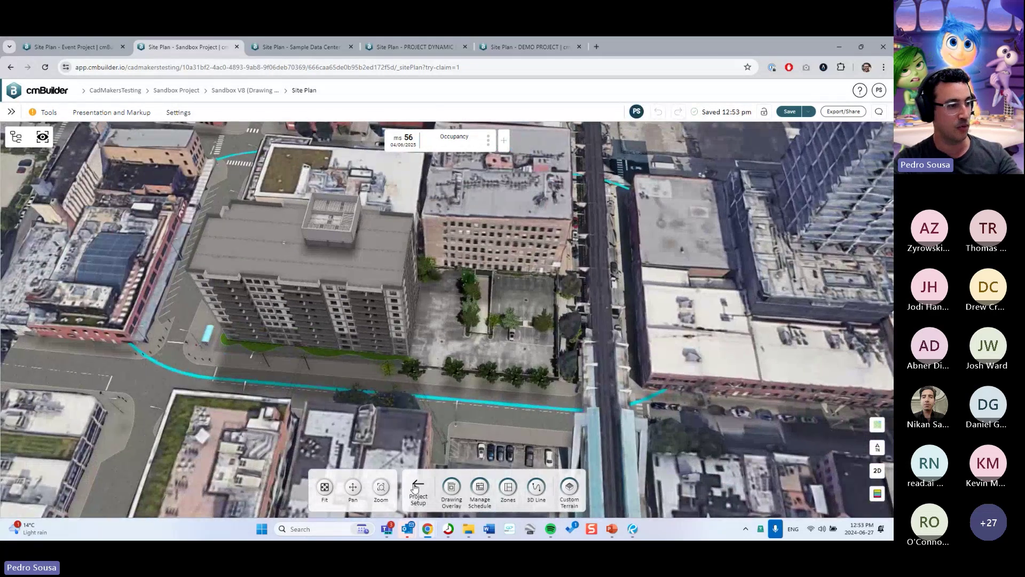
Search the resource library for "mille" and place the Star Wars Millennium Falcon Space Ship above the apartment building.
left_click(416, 487)
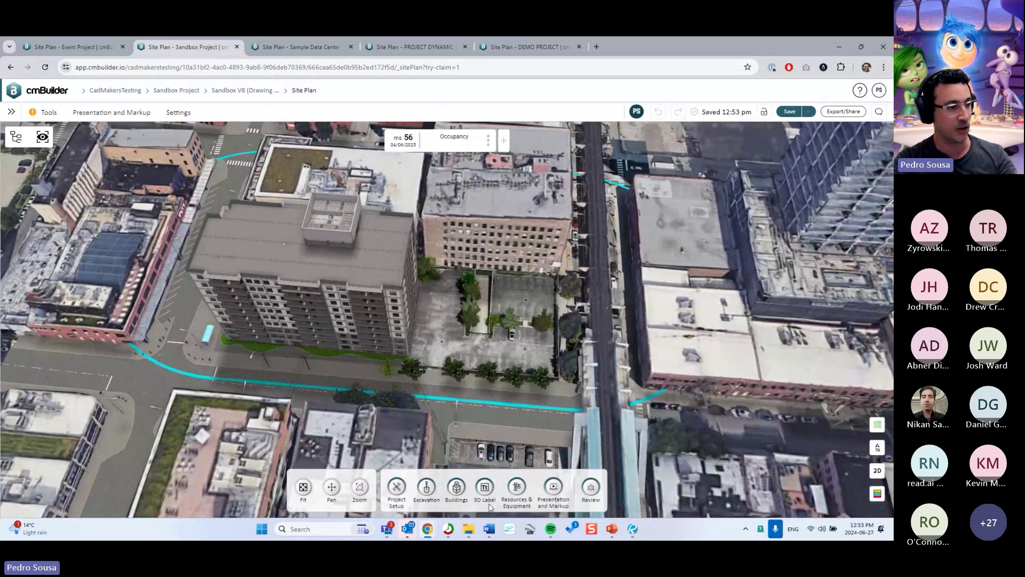
left_click(517, 487)
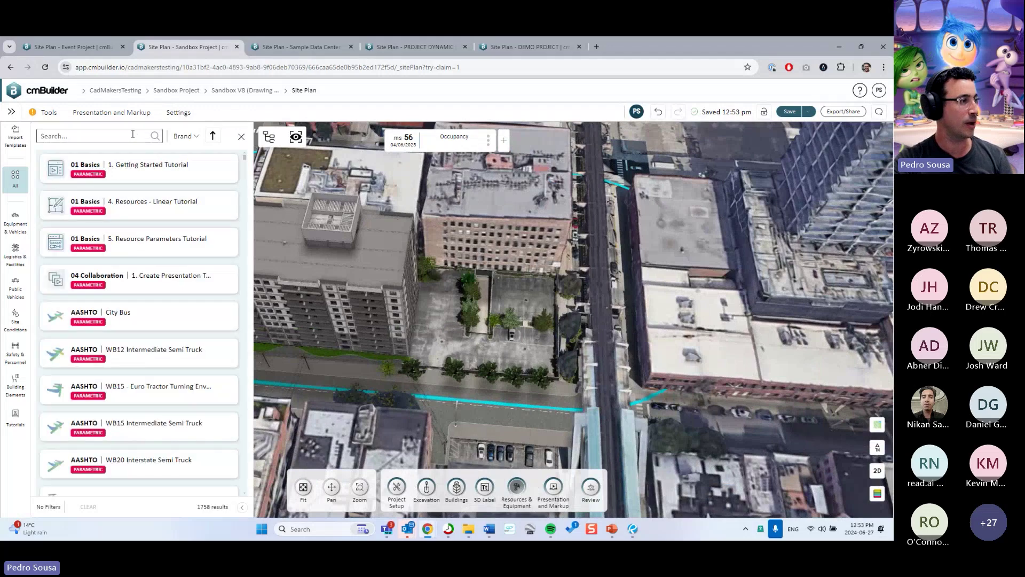
type("mille")
left_click(147, 203)
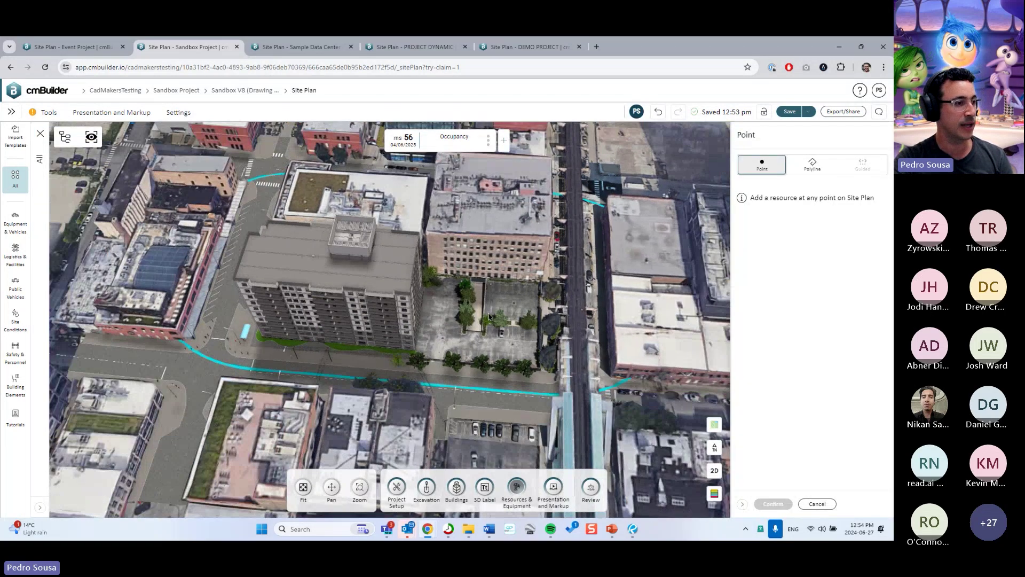
scroll(465, 321, "down", 3)
scroll(490, 338, "up", 3)
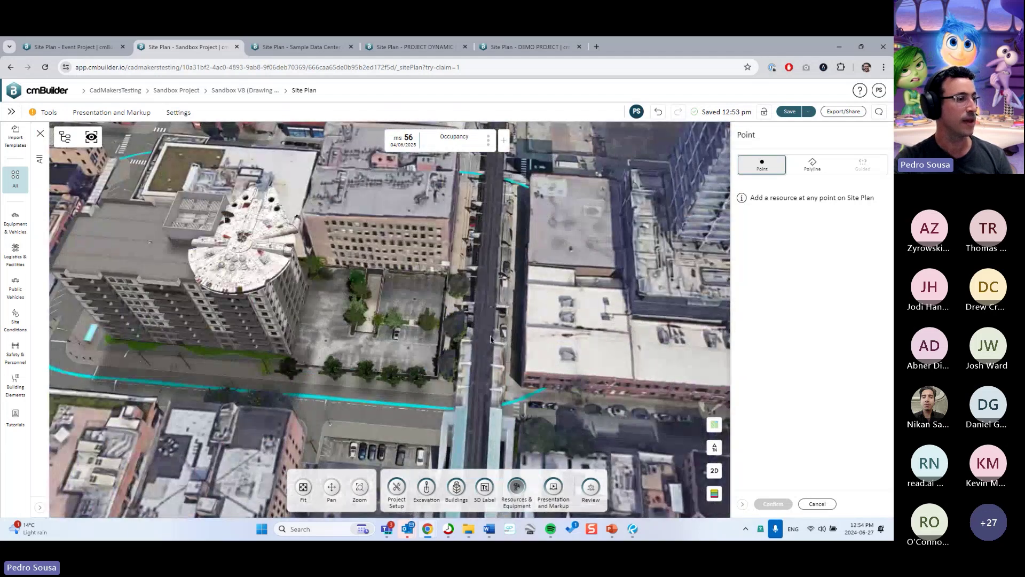
left_click(564, 310)
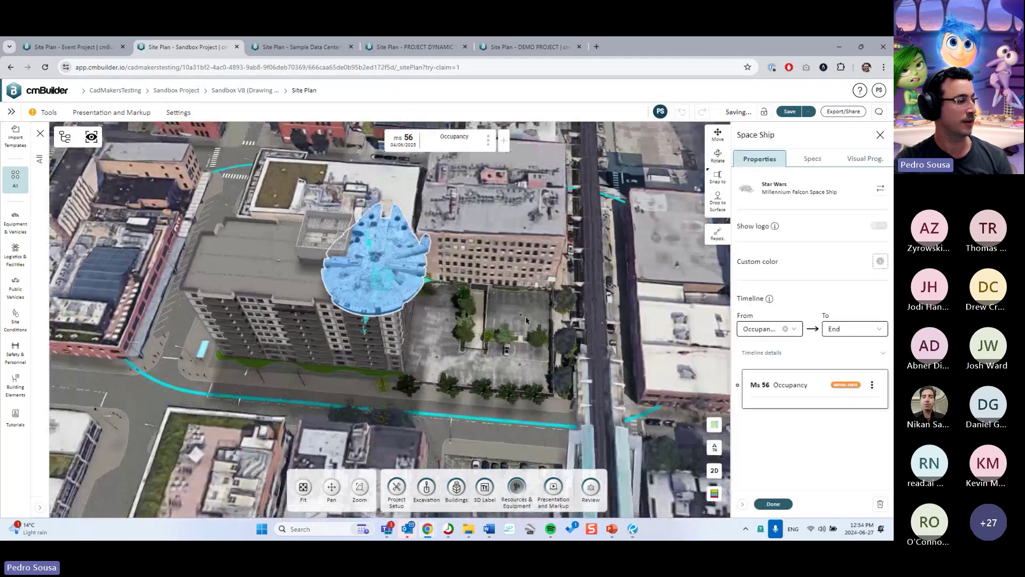
Open the space ship's visual programming settings, search the help for "animate" and open the article on animating resources to follow a path.
middle_click_drag(605, 339, 709, 291)
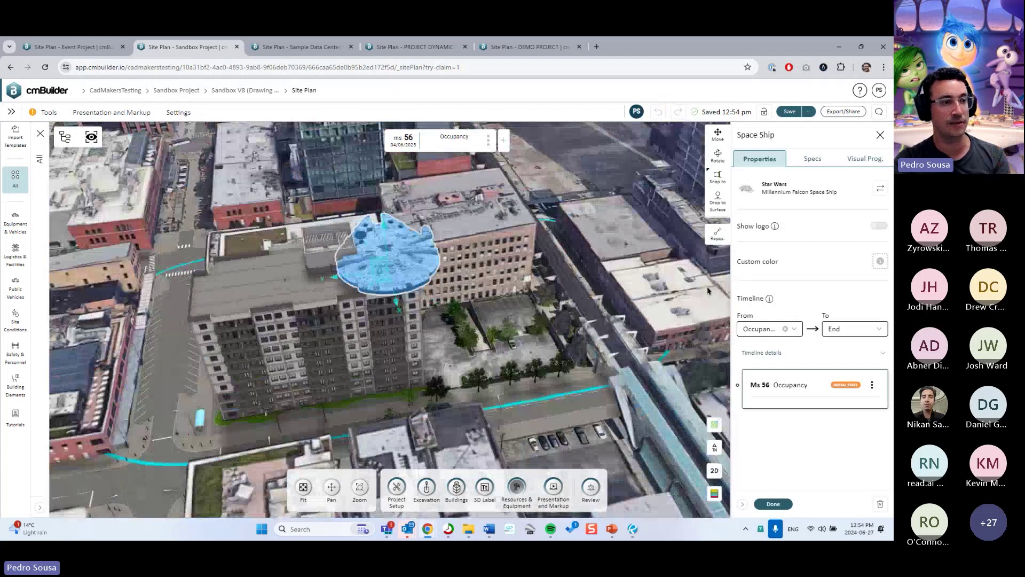
left_click(864, 159)
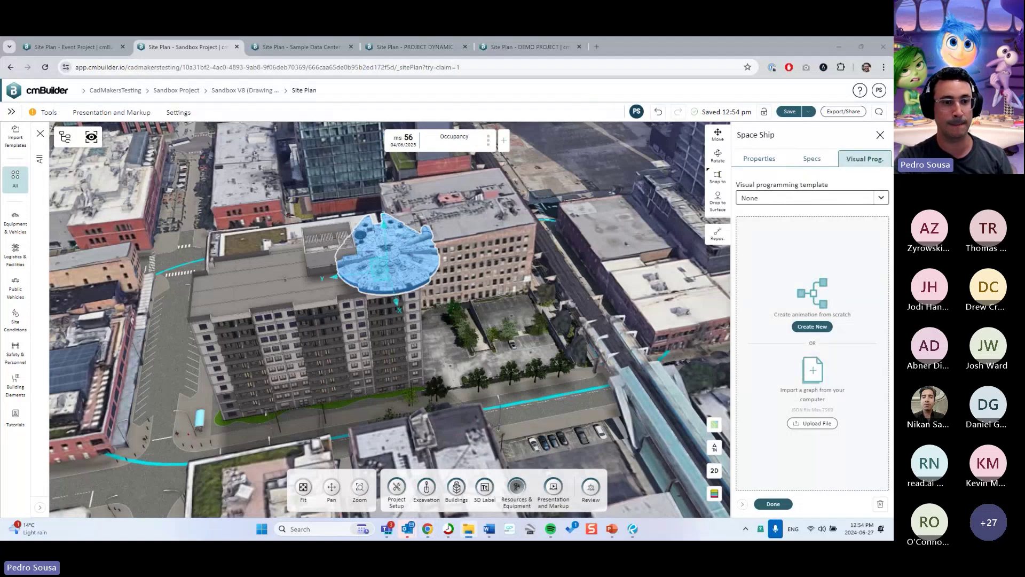
left_click(859, 90)
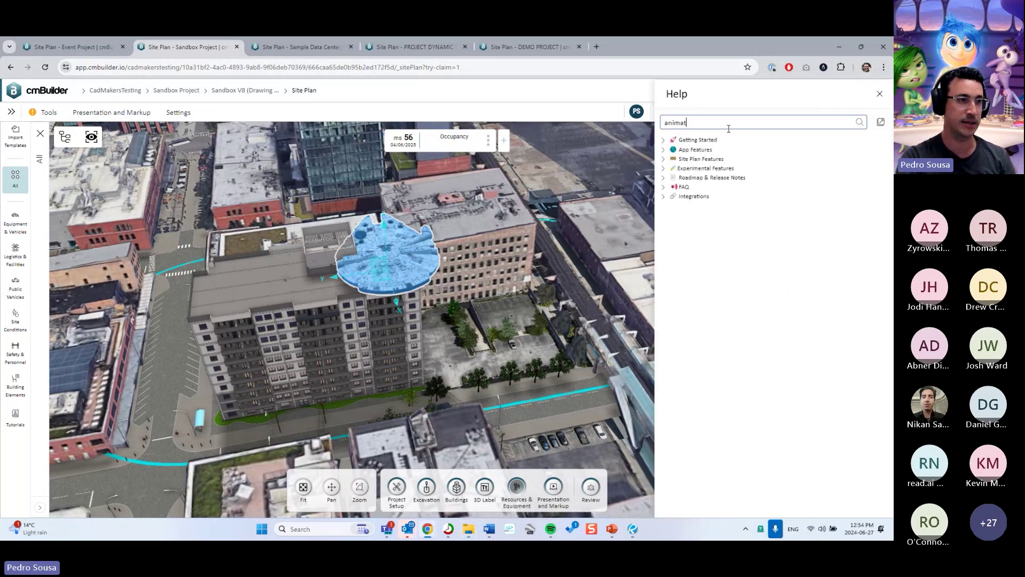
key("Return")
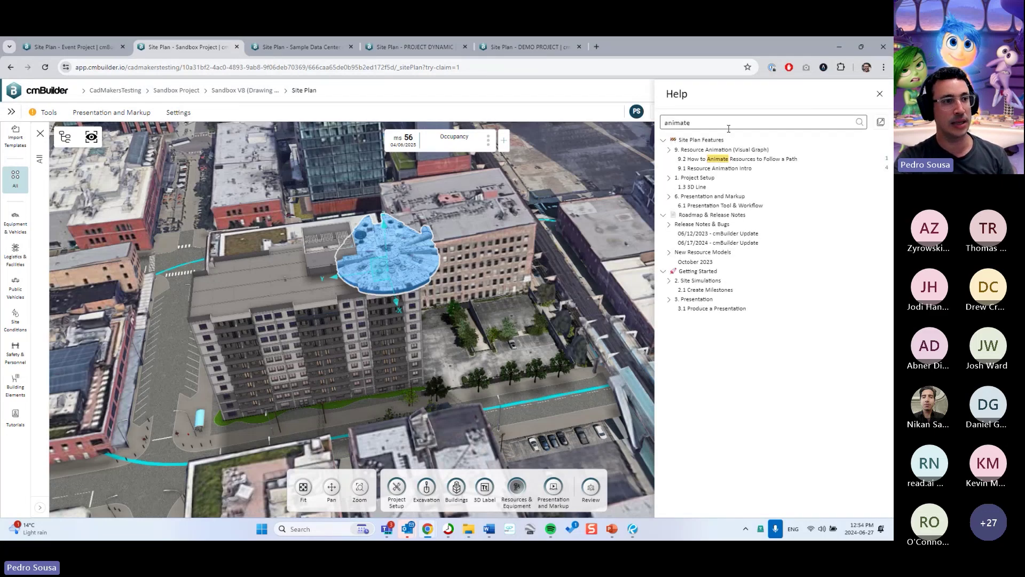
left_click(742, 160)
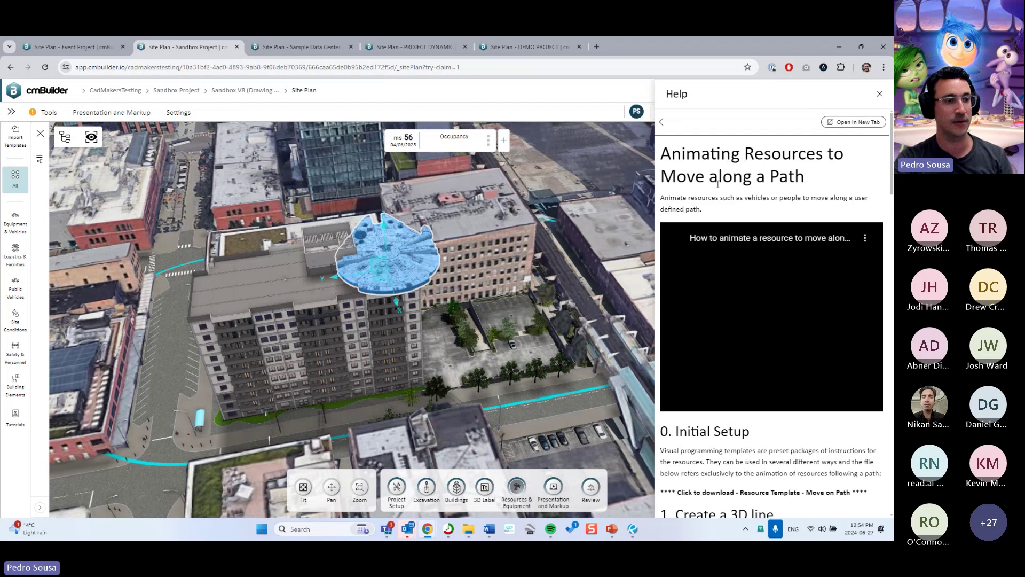
scroll(750, 371, "down", 6)
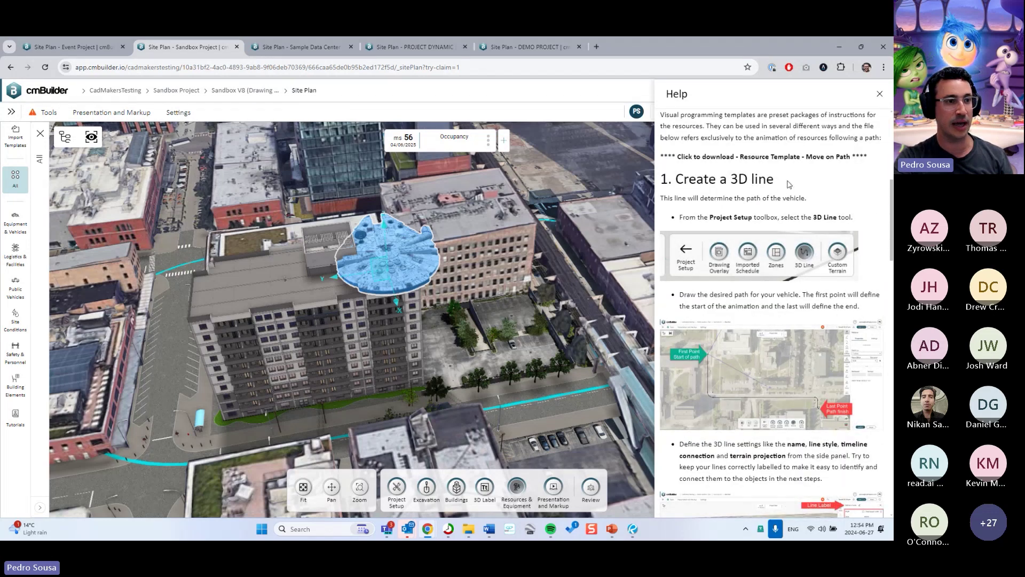
Download the Move on Path template file, Move on Line.json, from the help article and check it in the recent downloads.
left_click(766, 160)
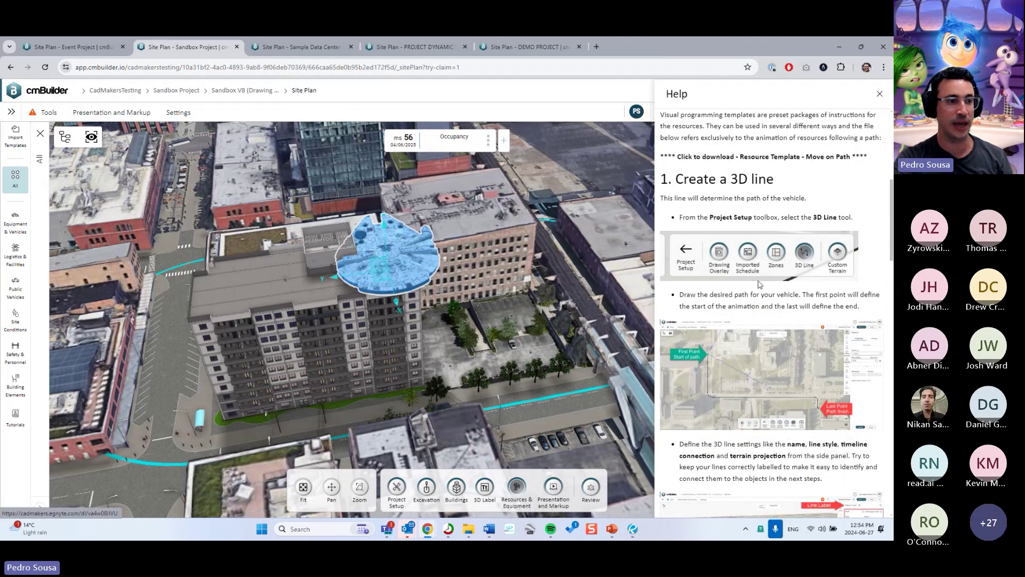
scroll(759, 285, "down", 20)
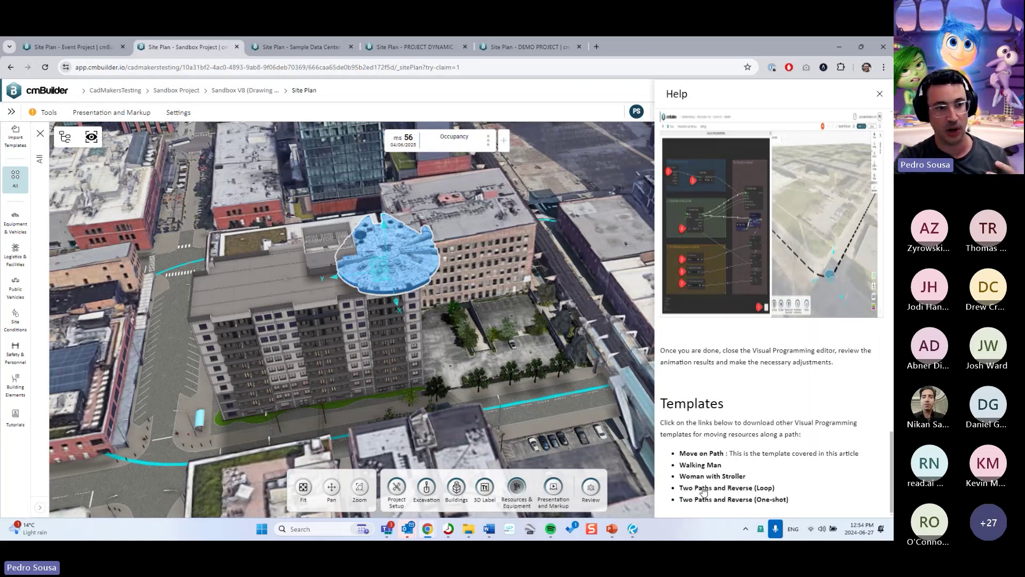
scroll(755, 411, "up", 8)
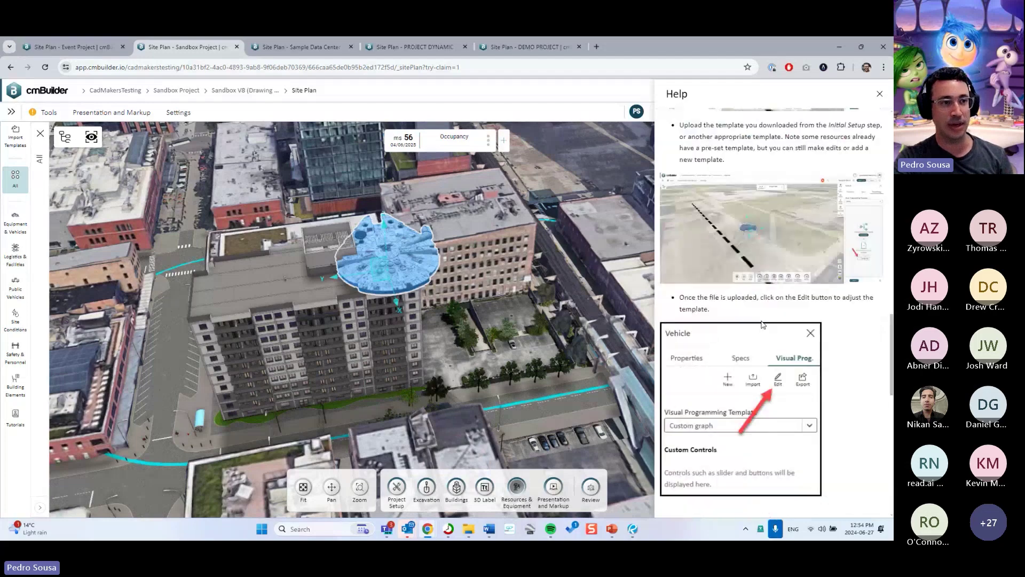
scroll(718, 435, "down", 10)
left_click(703, 454)
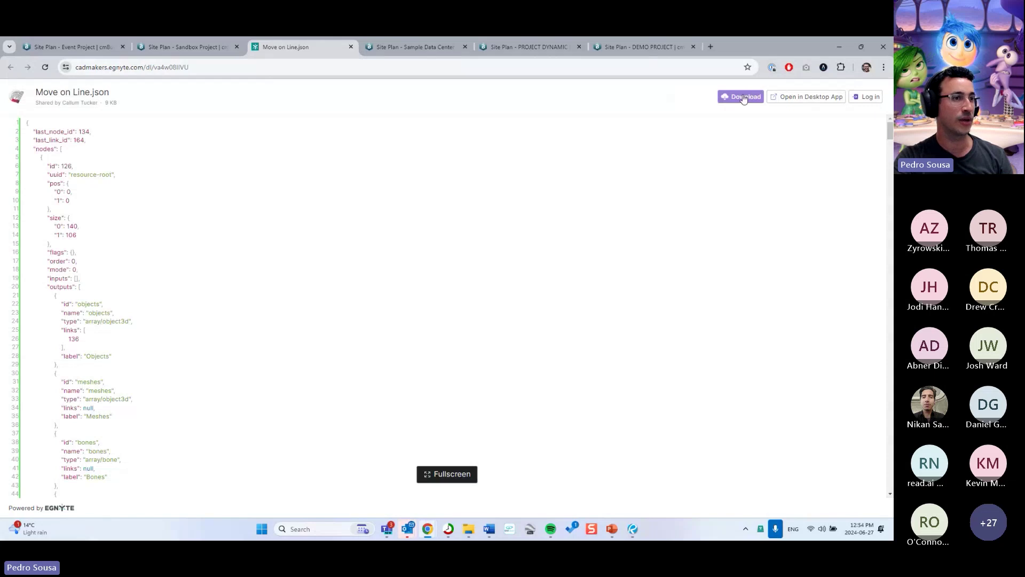
left_click(744, 98)
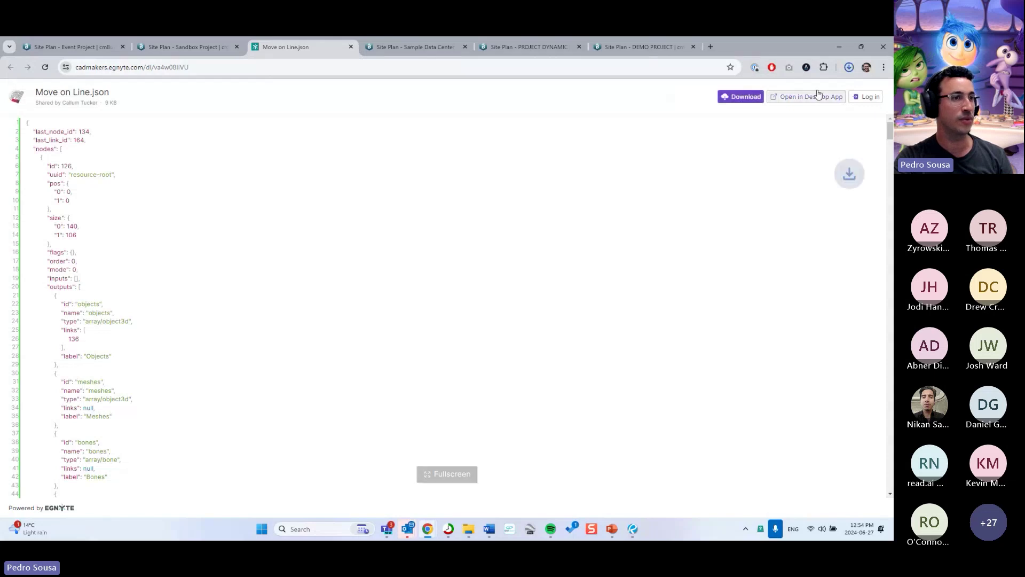
left_click(850, 68)
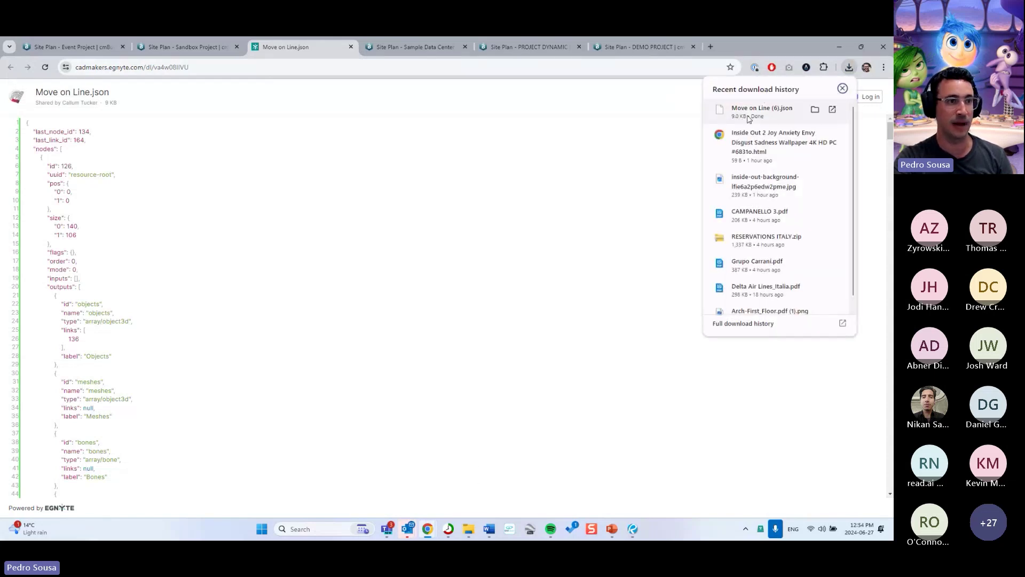
Import Move on Line (6).json as the space ship's visual programming graph and show its editor beside the 3D view.
left_click(188, 49)
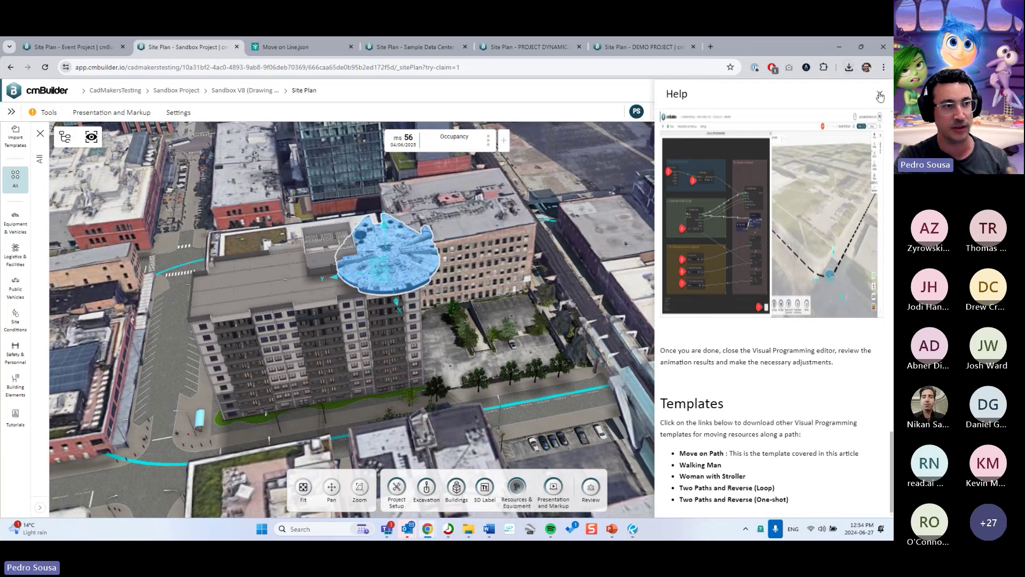
left_click(849, 68)
left_click_drag(758, 109, 789, 393)
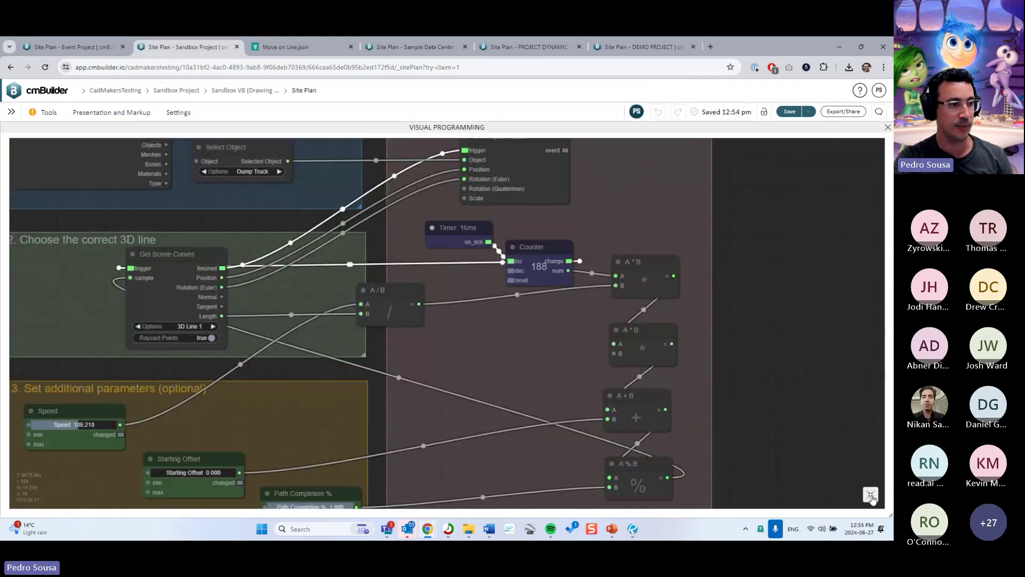
left_click(870, 496)
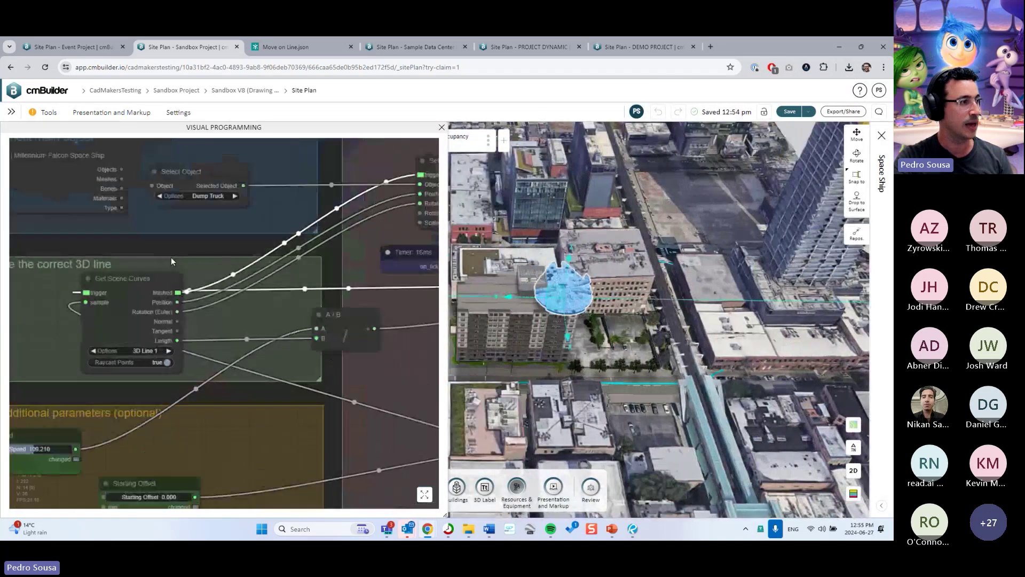
In the graph, select the Millennium Falcon Space Ship as the object to animate and 3D Line 65 as its path.
left_click_drag(105, 189, 133, 205)
left_click(217, 215)
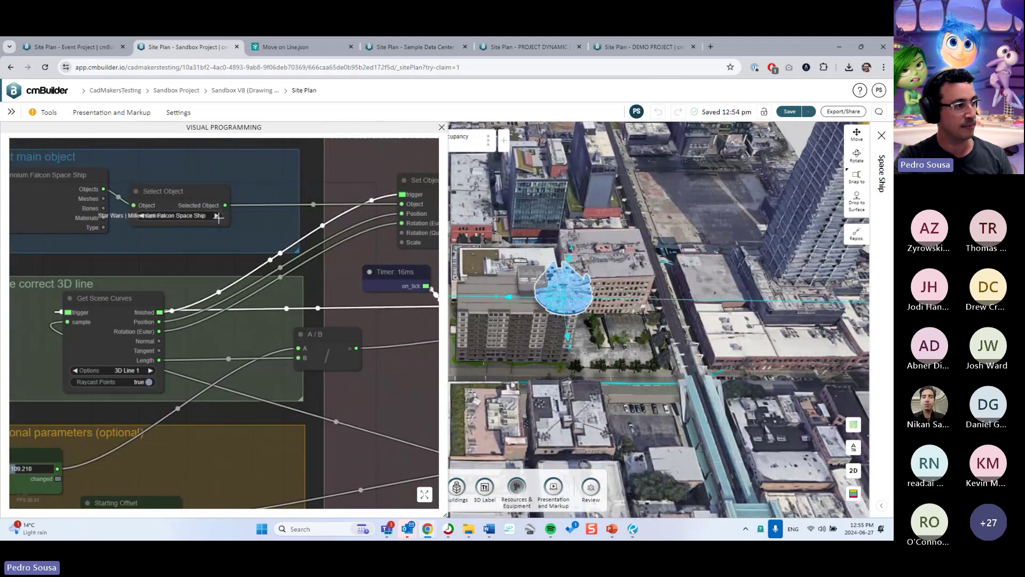
left_click(128, 371)
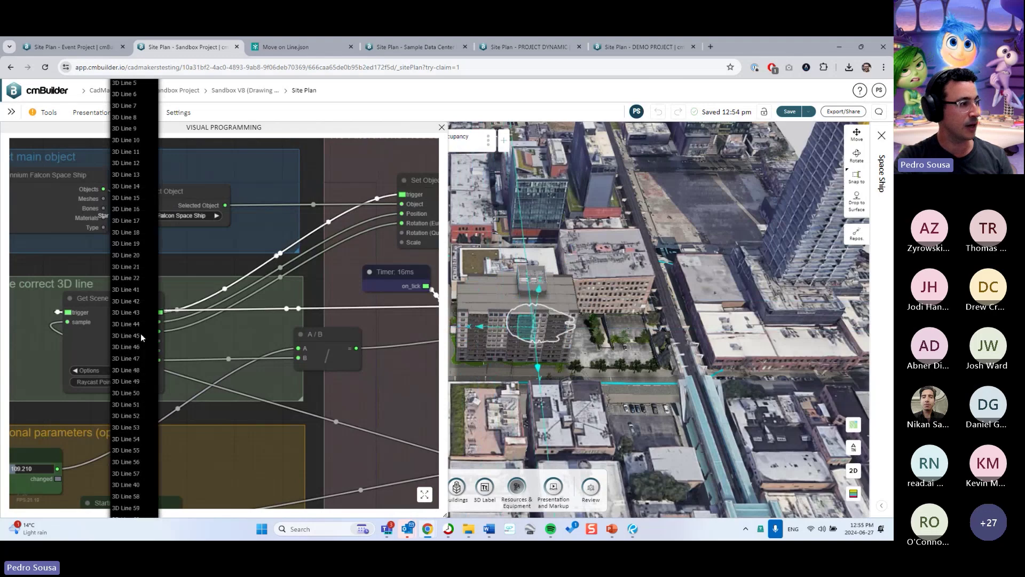
scroll(133, 481, "down", 3)
left_click(126, 497)
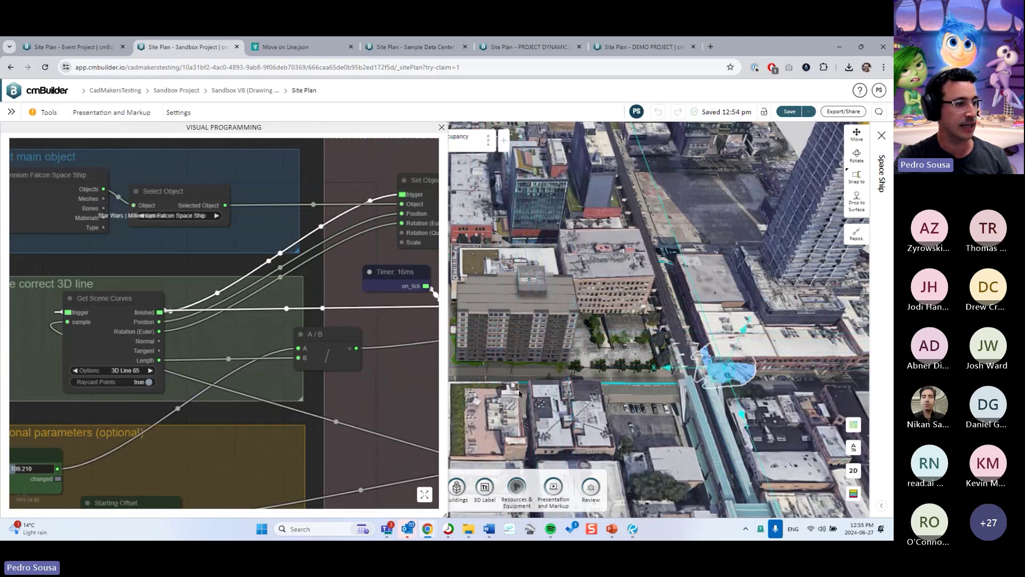
Close the space ship's graph editor and select 3D Line 65, the cyan path line around the buildings.
scroll(634, 379, "up", 5)
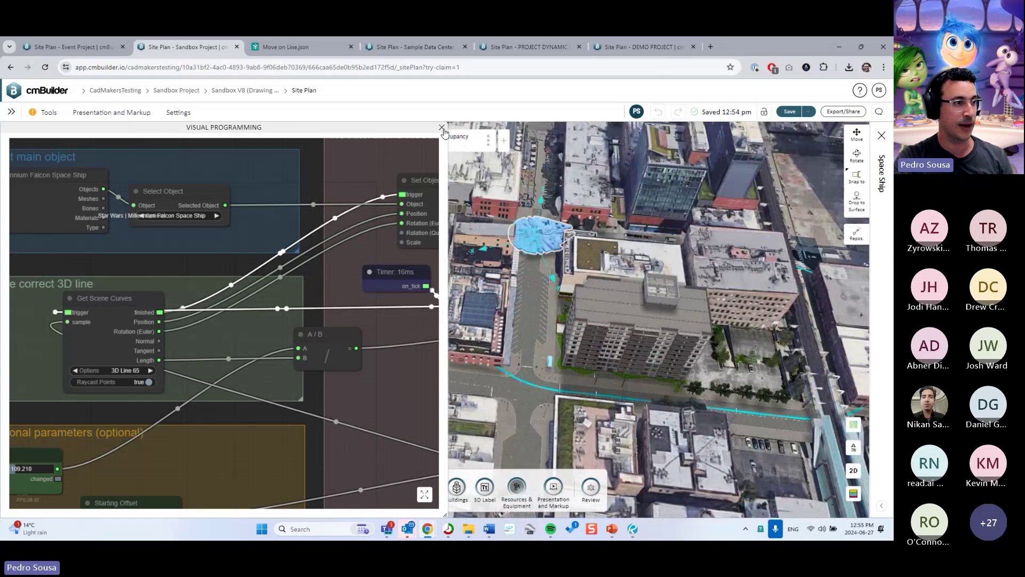
left_click(442, 128)
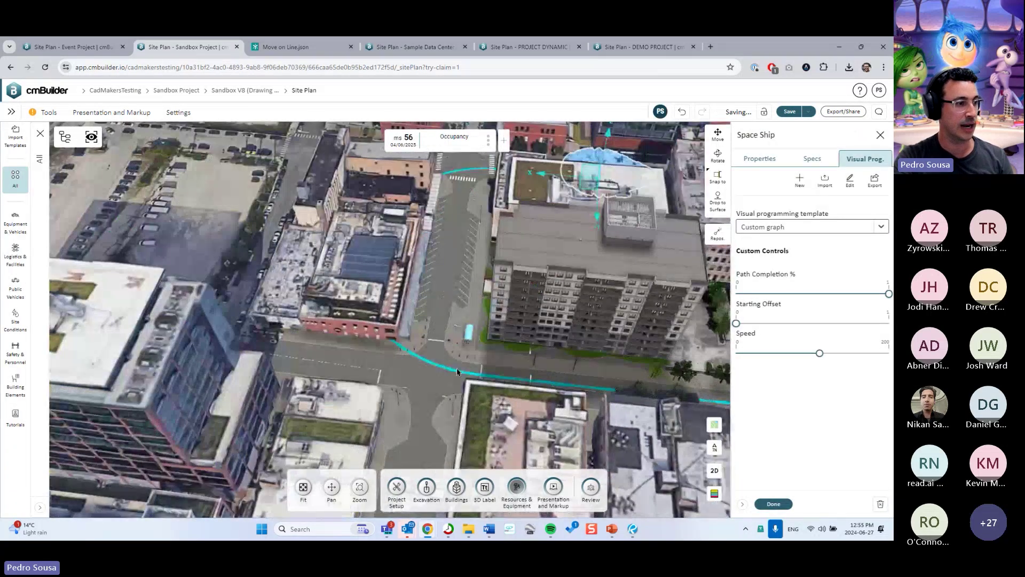
left_click(457, 372)
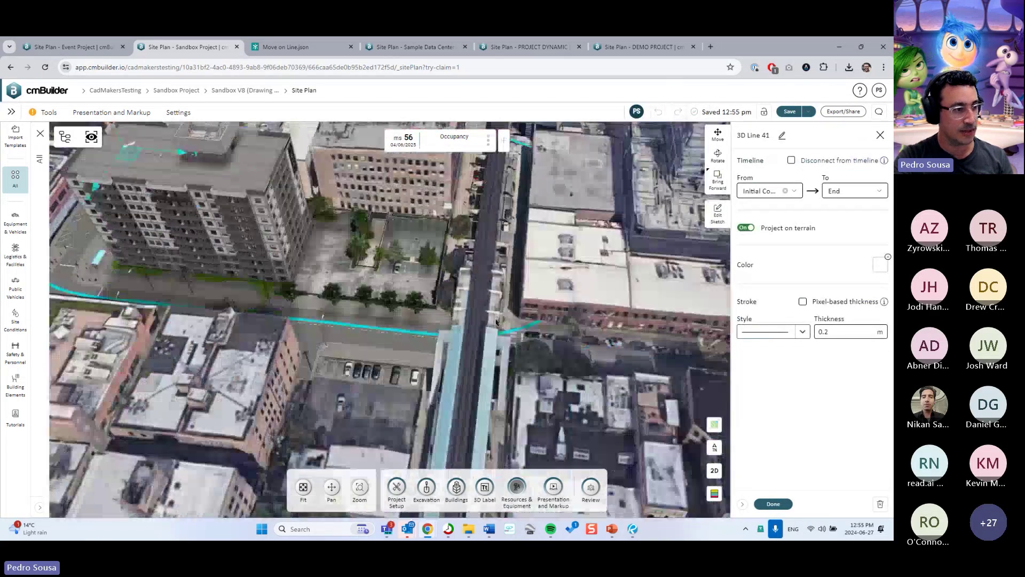
left_click(500, 327)
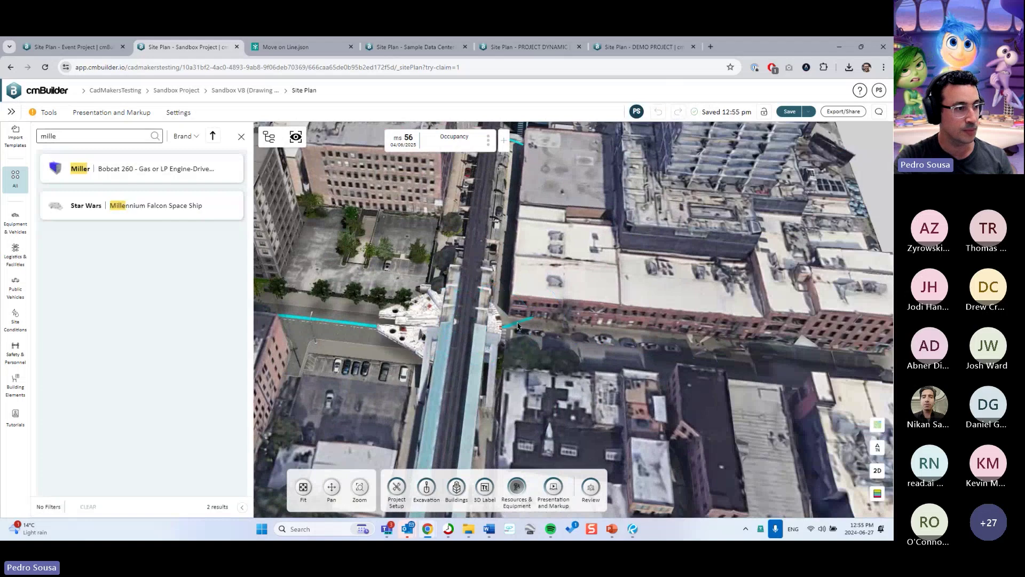
left_click(526, 328)
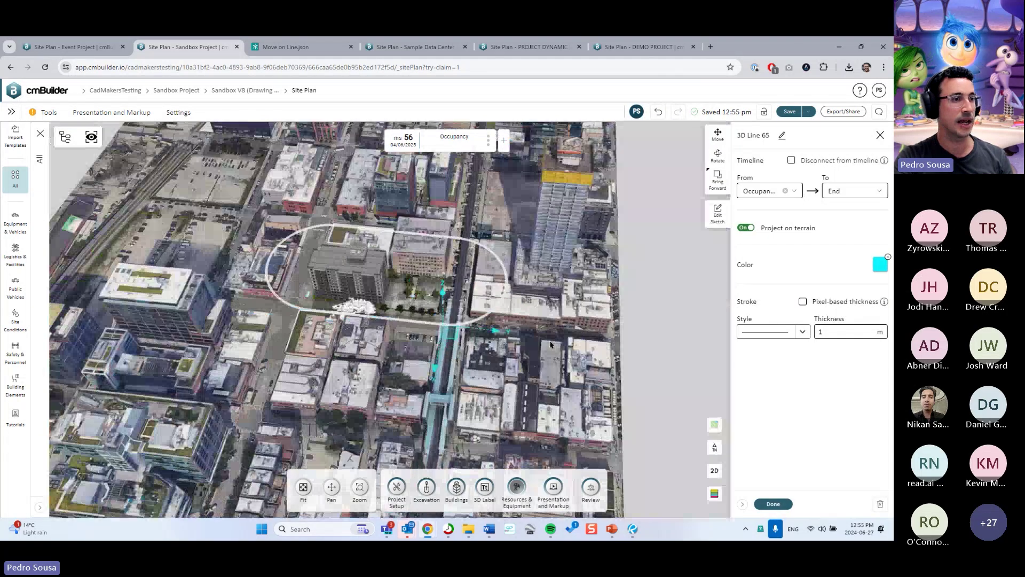
Raise 3D Line 65 vertically above the rooftops to a Z position of 231.68 m and finish the edit.
left_click(718, 133)
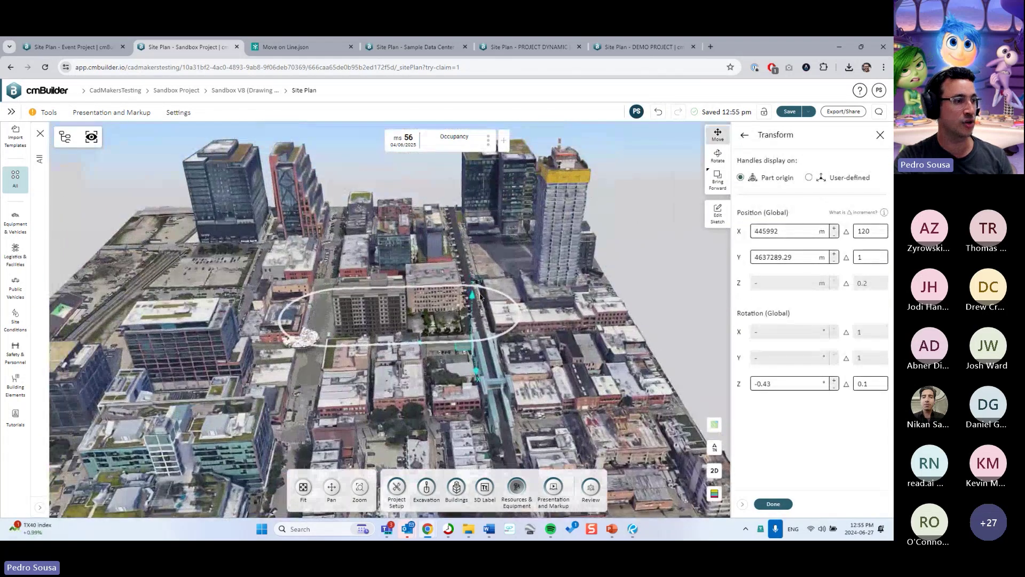
left_click_drag(476, 251, 474, 234)
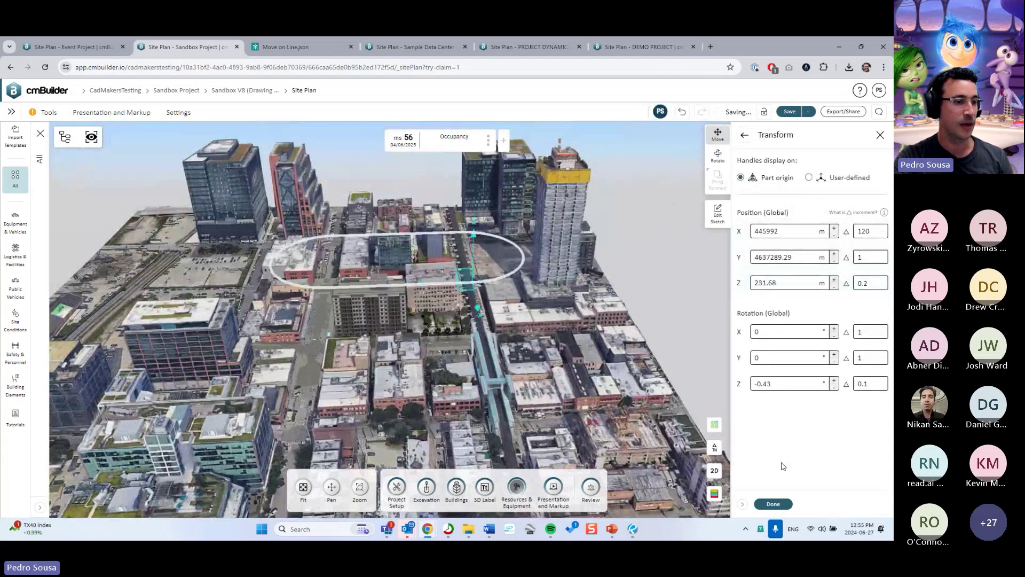
left_click(772, 503)
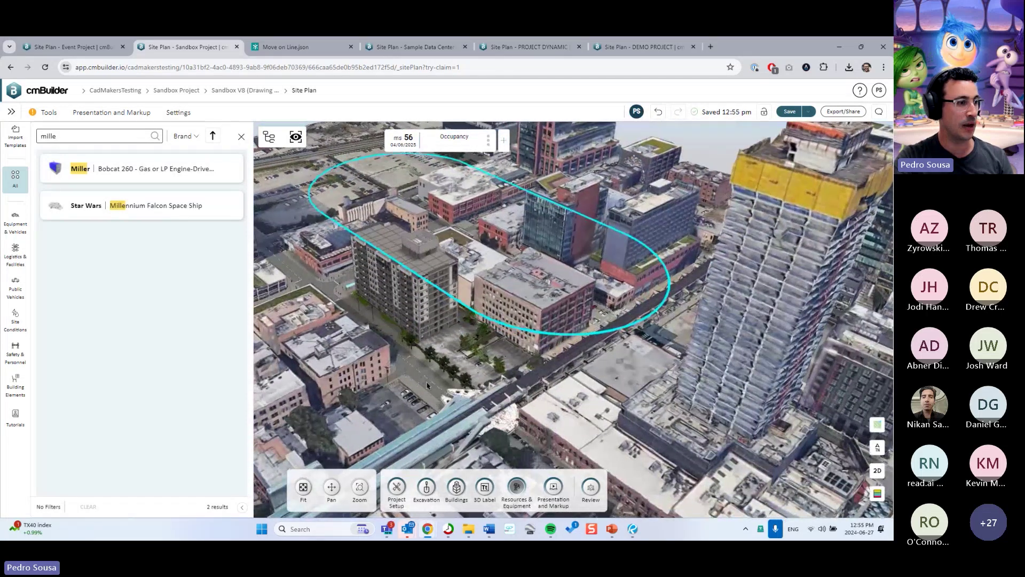
Edit the Millennium Falcon Space Ship and show its visual programming graph beside the 3D view.
left_click_drag(155, 205, 428, 387)
right_click(428, 387)
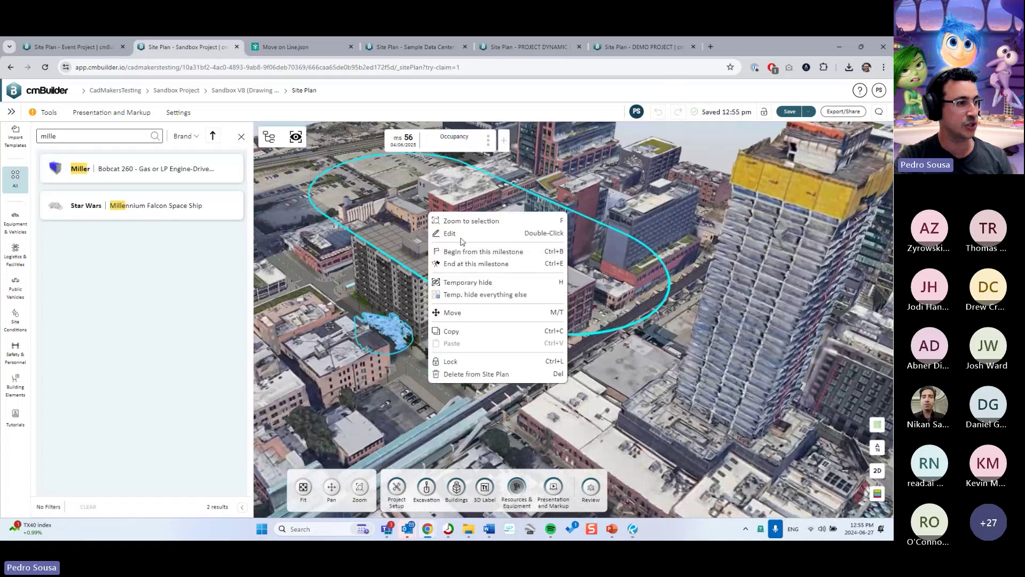
left_click(443, 230)
left_click(843, 160)
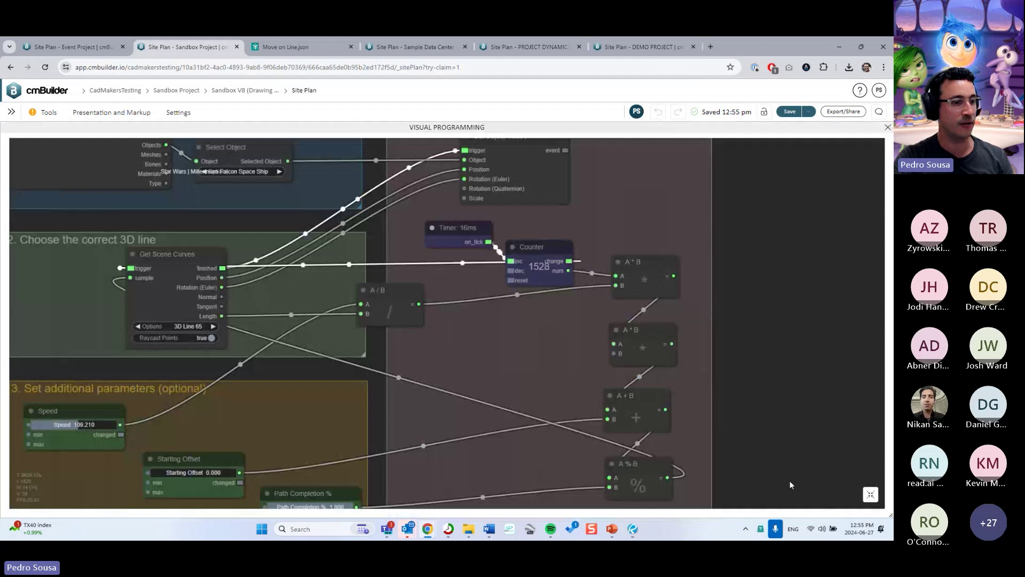
left_click(869, 493)
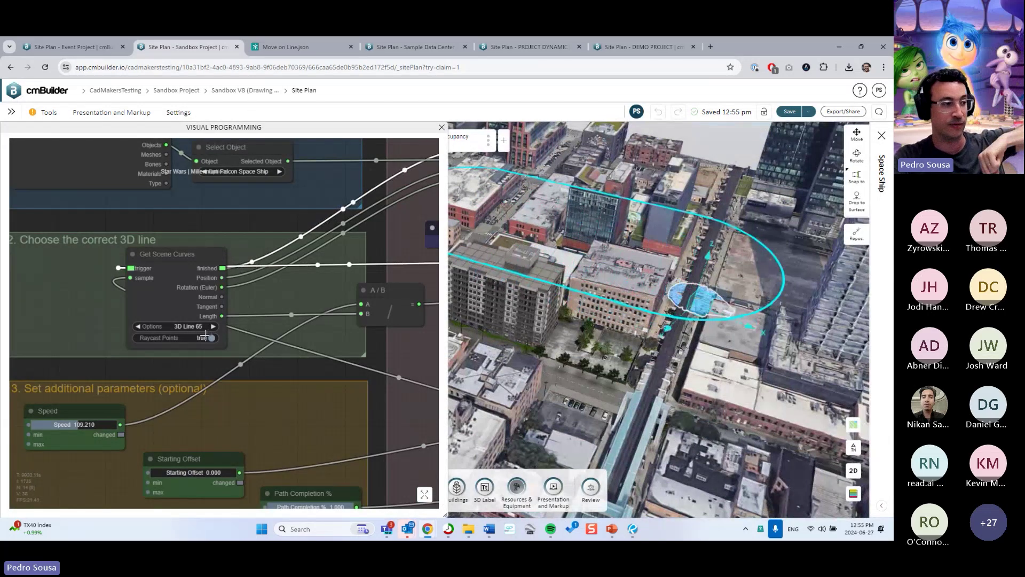
Set Raycast Points to false on the scene curve node and Speed to 200, and finish editing the space ship.
left_click(211, 339)
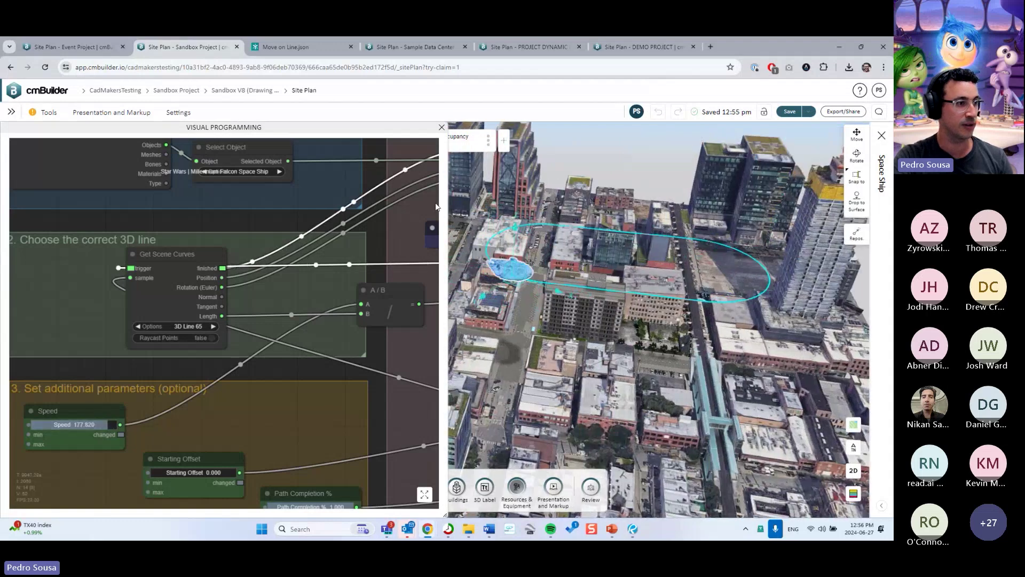
left_click_drag(107, 427, 124, 426)
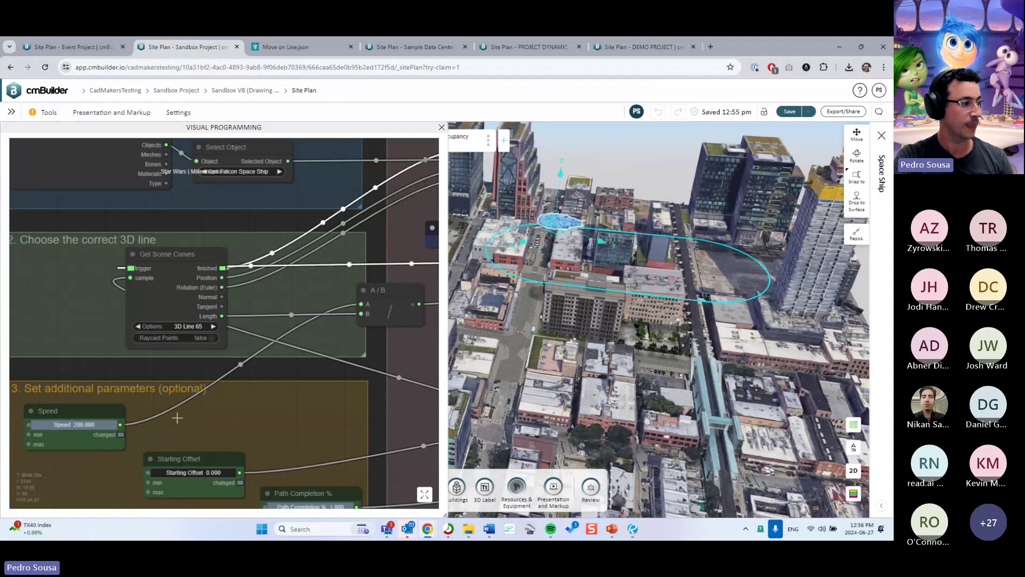
left_click(441, 128)
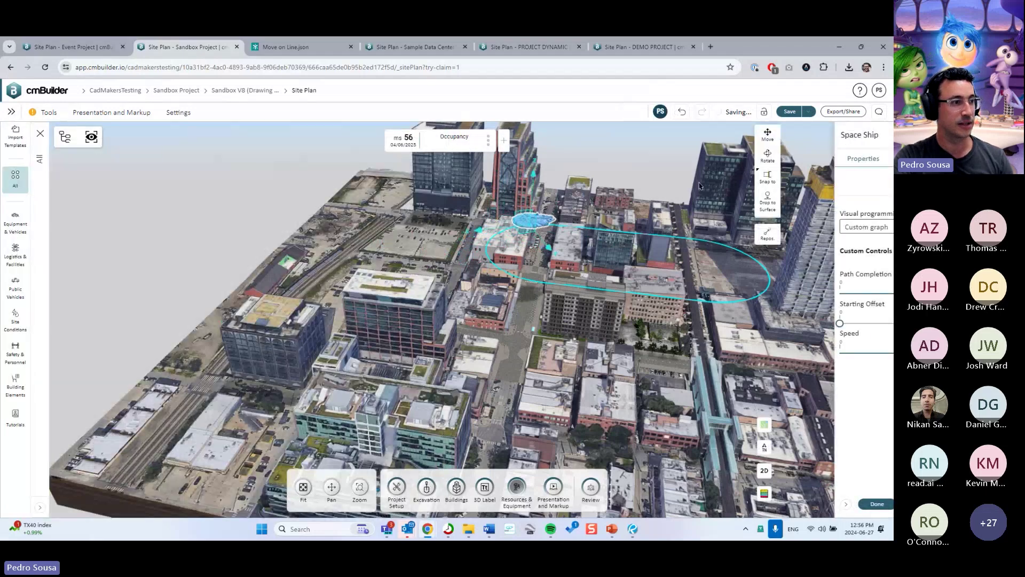
left_click(769, 503)
left_click_drag(732, 427, 646, 372)
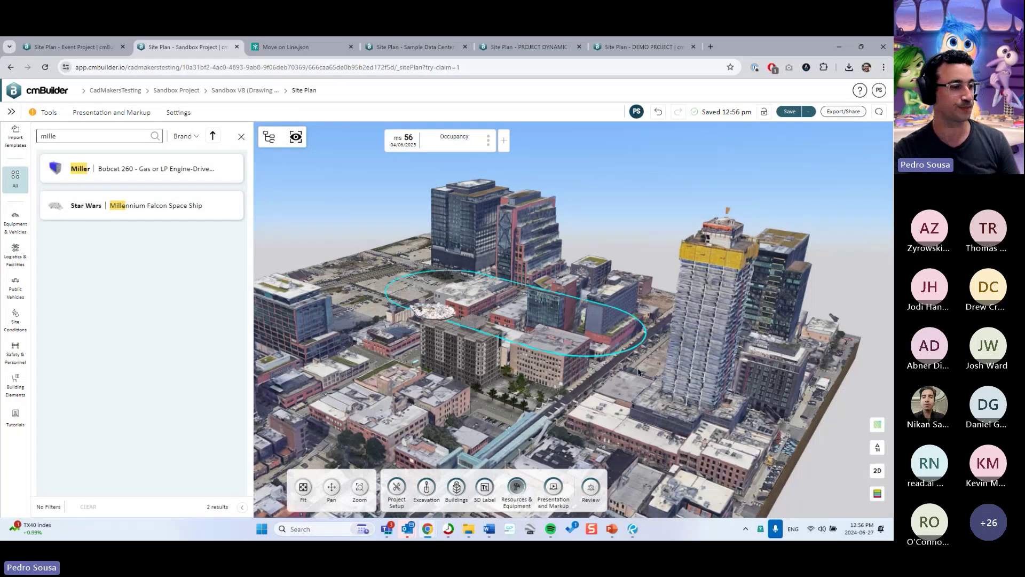
Check the Tips and Updates slide in PowerPoint, return to the cmBuilder site plan and close the resource library.
left_click(612, 528)
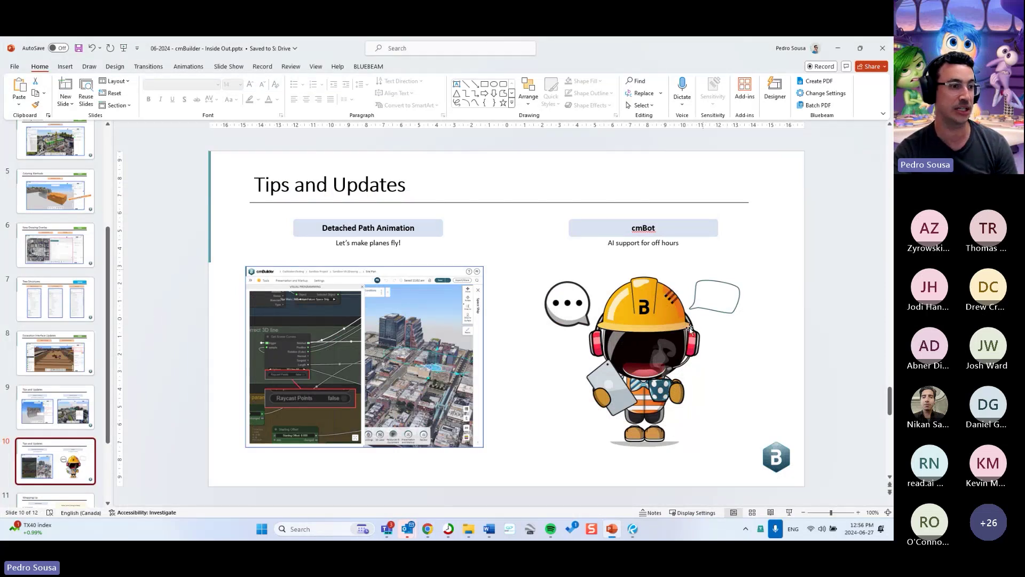
left_click(838, 48)
left_click(242, 137)
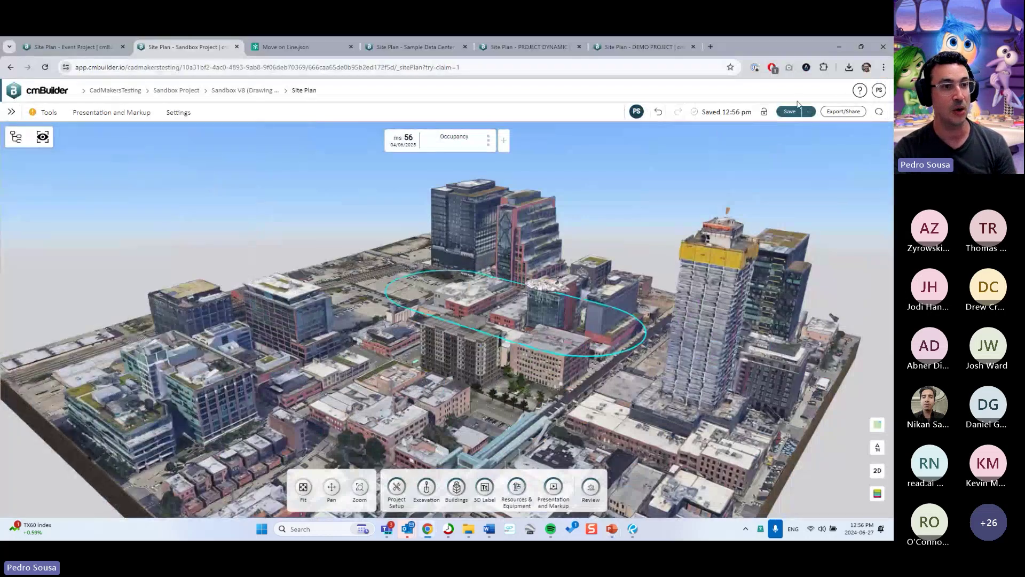
Open the cmBuilder Support chat to view the cmBot greeting and its options, and close the chat.
left_click(860, 91)
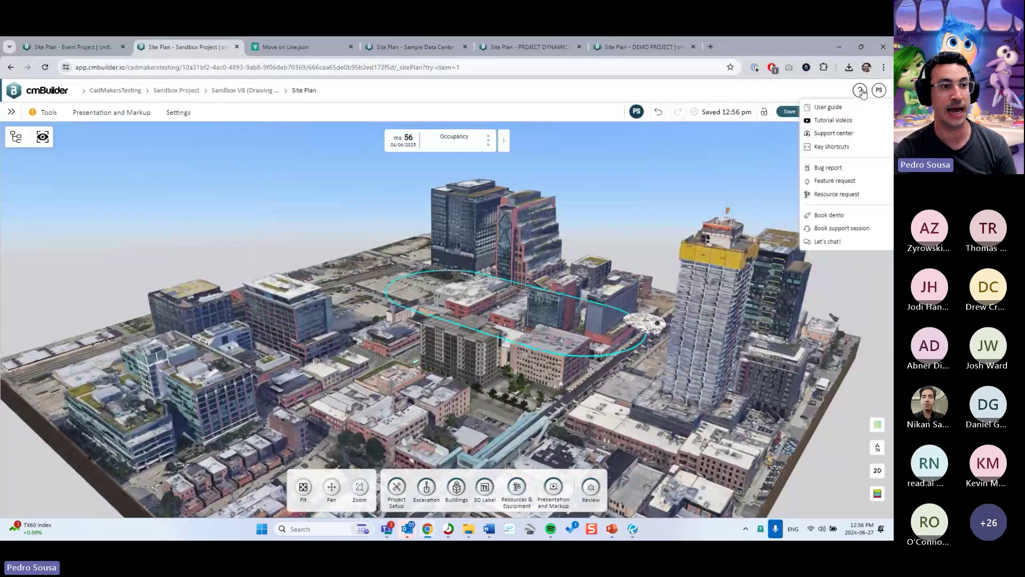
left_click(827, 241)
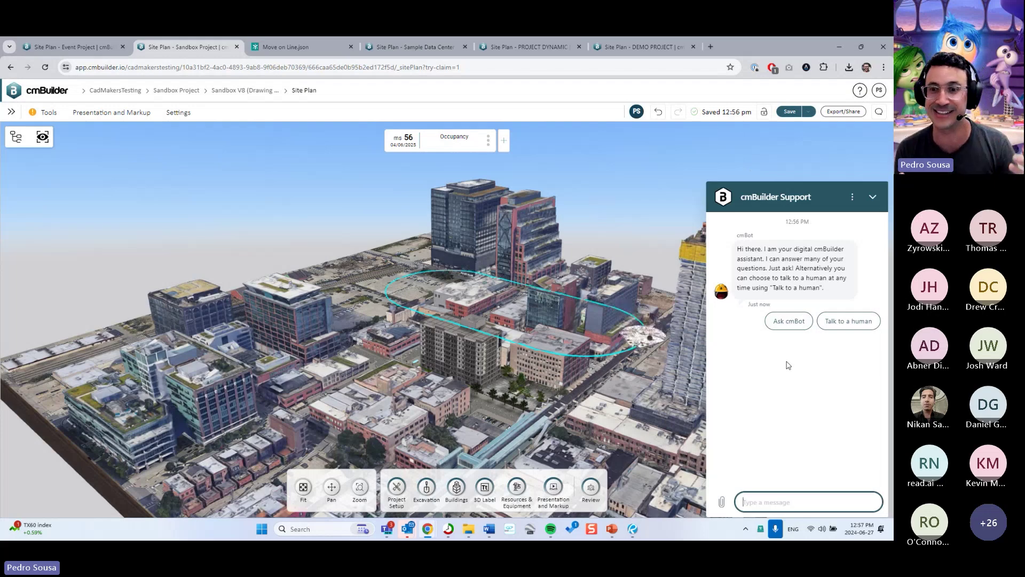
left_click_drag(460, 251, 402, 247)
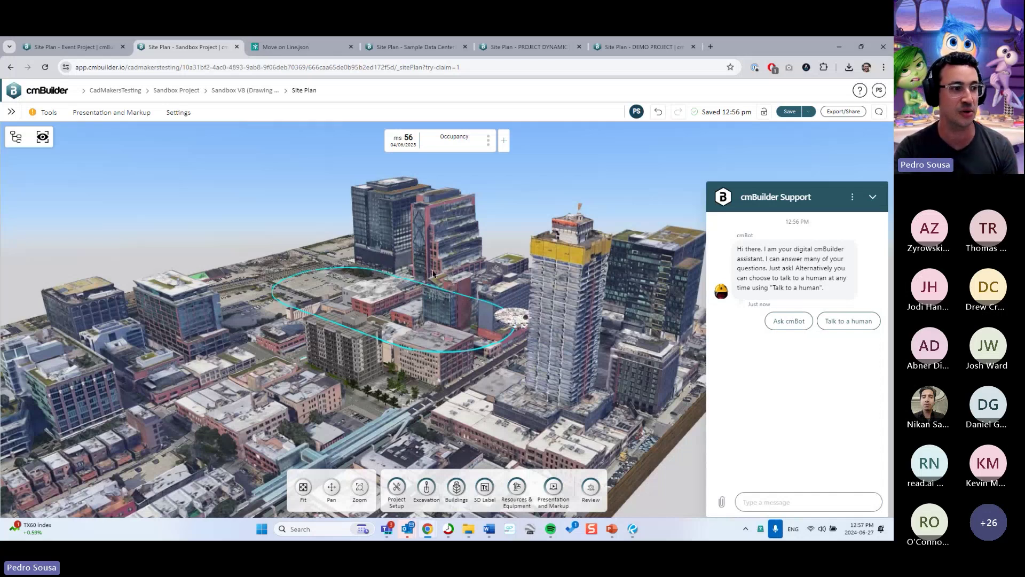
left_click_drag(450, 272, 459, 310)
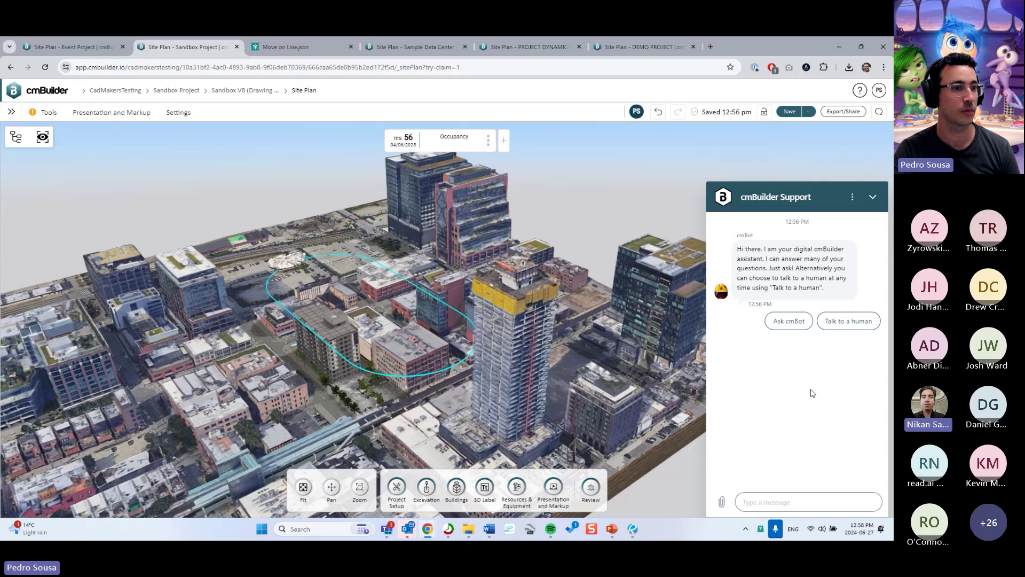
left_click(873, 197)
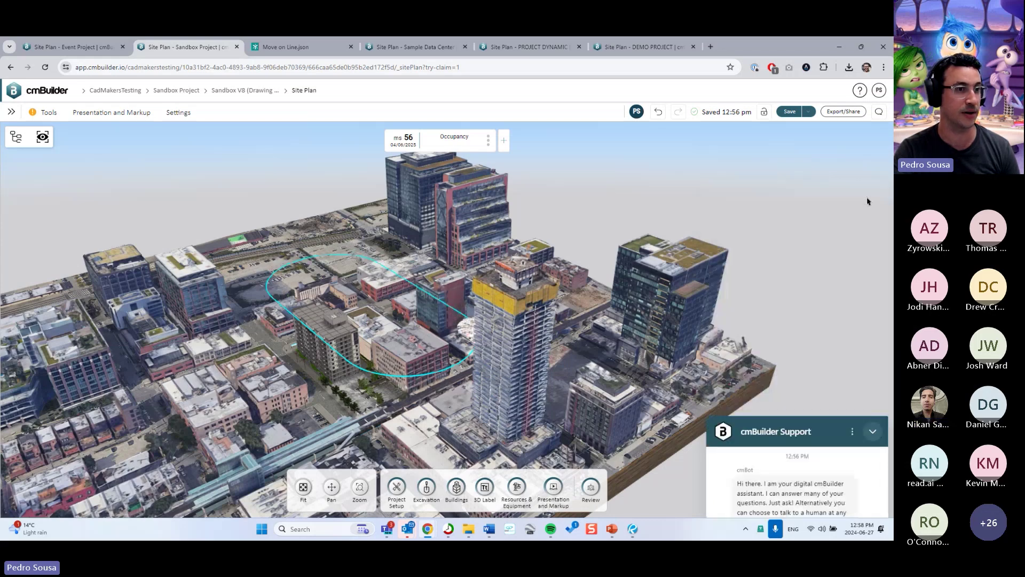
Reopen the support chat, ask cmBot "how to animate objects", read the answer and close the chat.
left_click(861, 98)
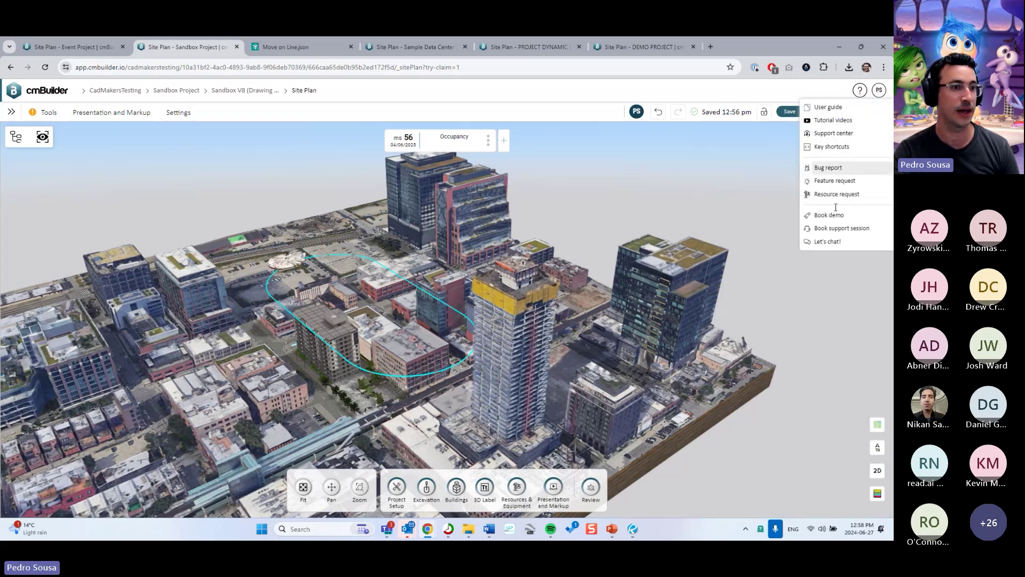
left_click(840, 245)
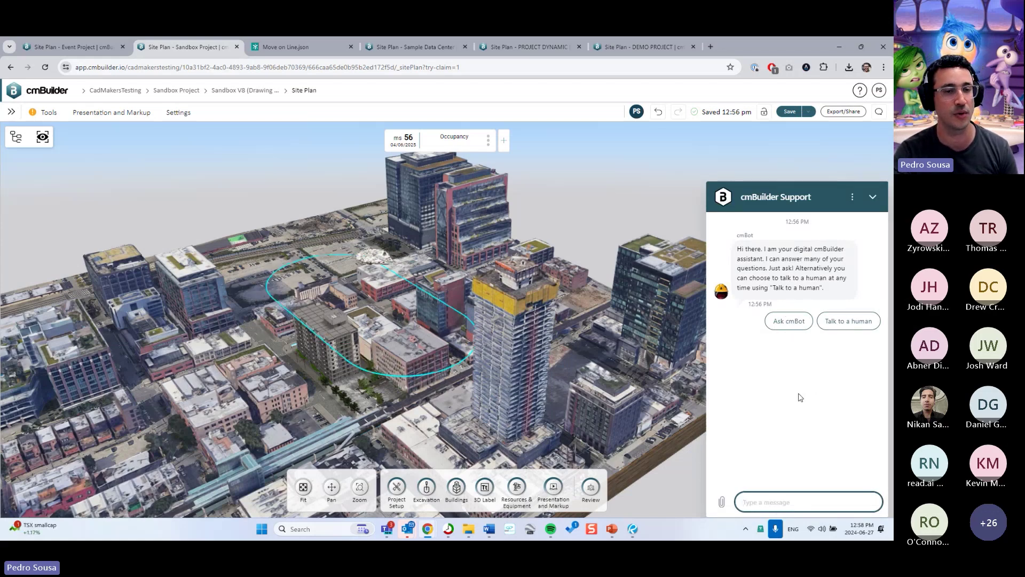
type("how to ")
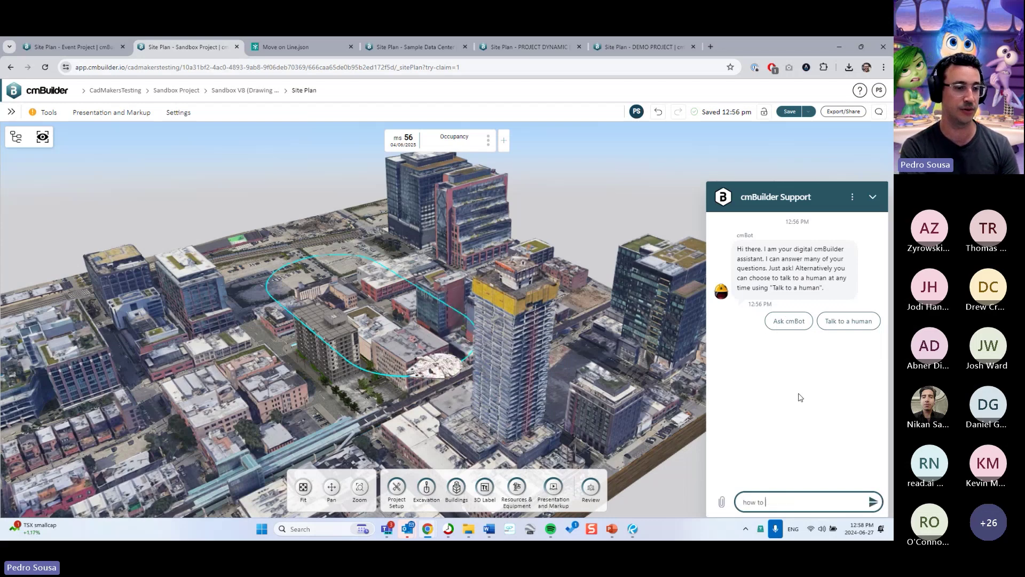
type("animate objects")
key("Return")
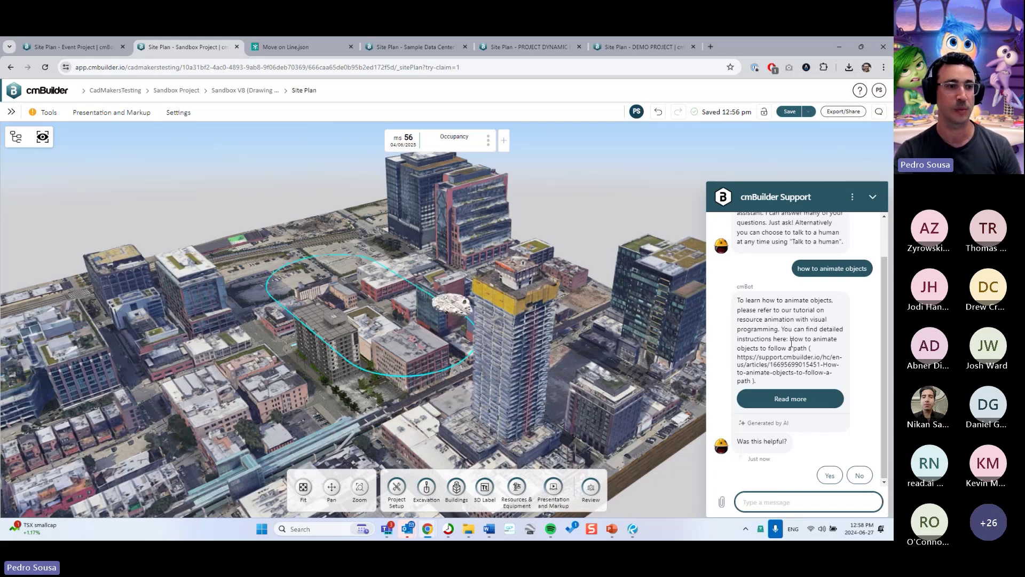
left_click(872, 197)
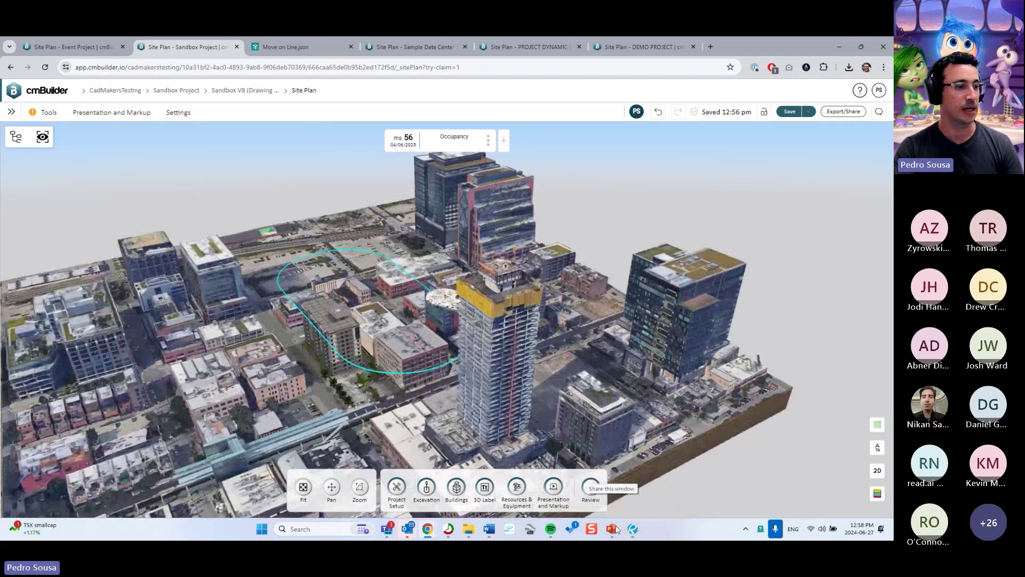
Switch to the PowerPoint presentation and show the Wrapping Up slide with the session recap.
left_click(614, 530)
scroll(69, 450, "down", 1)
left_click(66, 458)
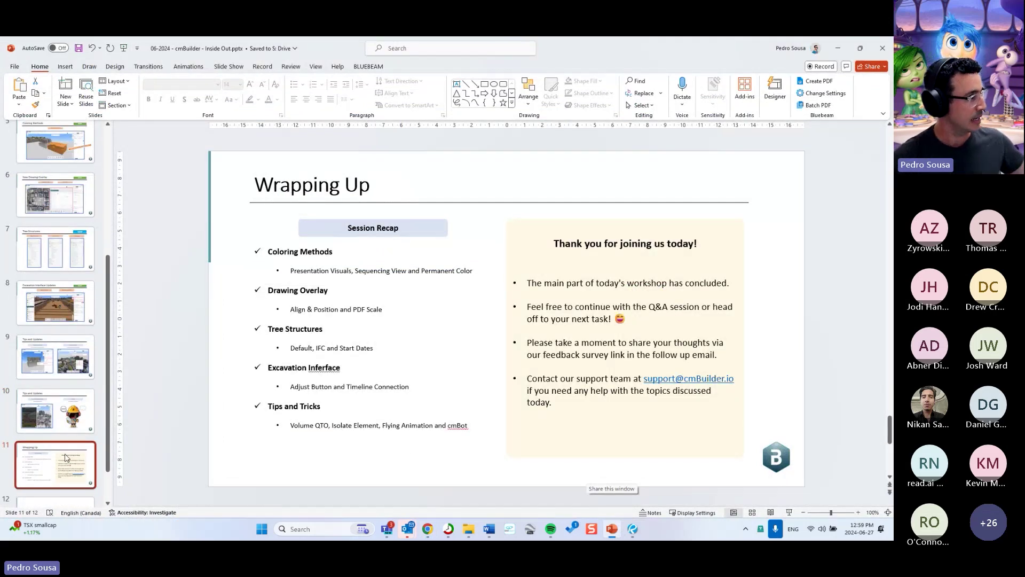
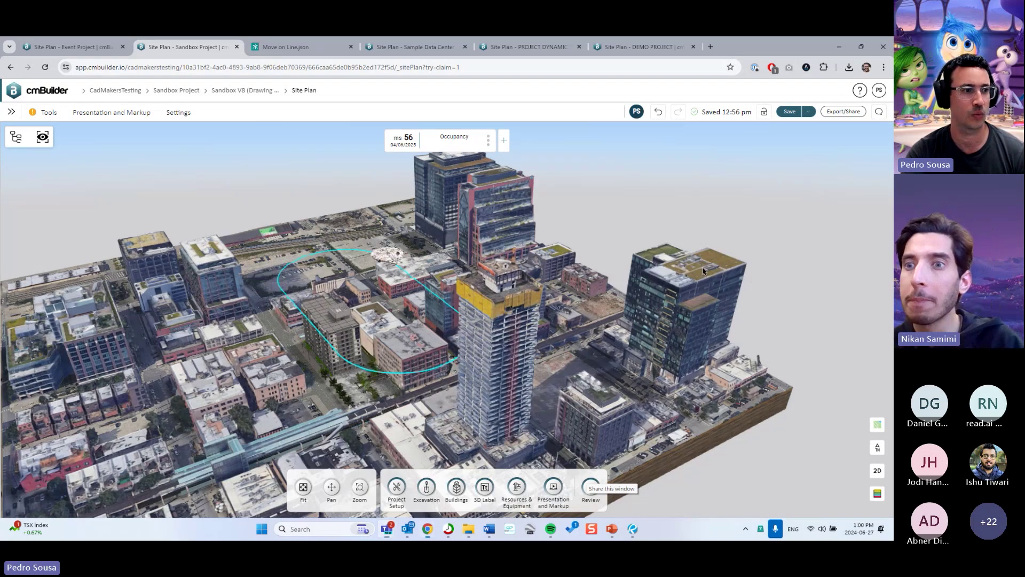
left_click_drag(704, 271, 689, 299)
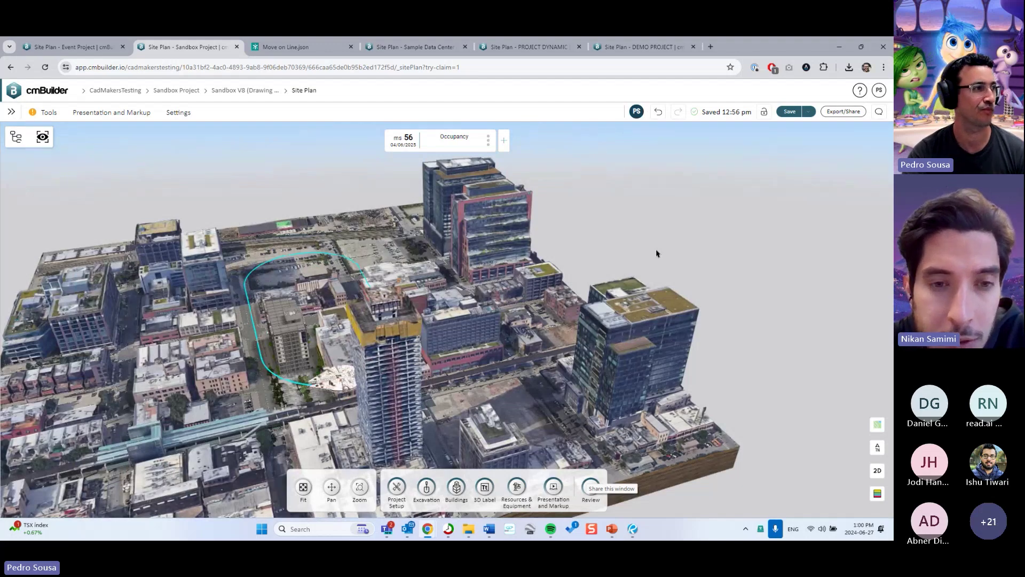
left_click_drag(629, 254, 154, 64)
Switch to the Event Project site plan and open Cut 01 - copy from Bulk Excavation Stage 1 in the excavation plan.
left_click(69, 46)
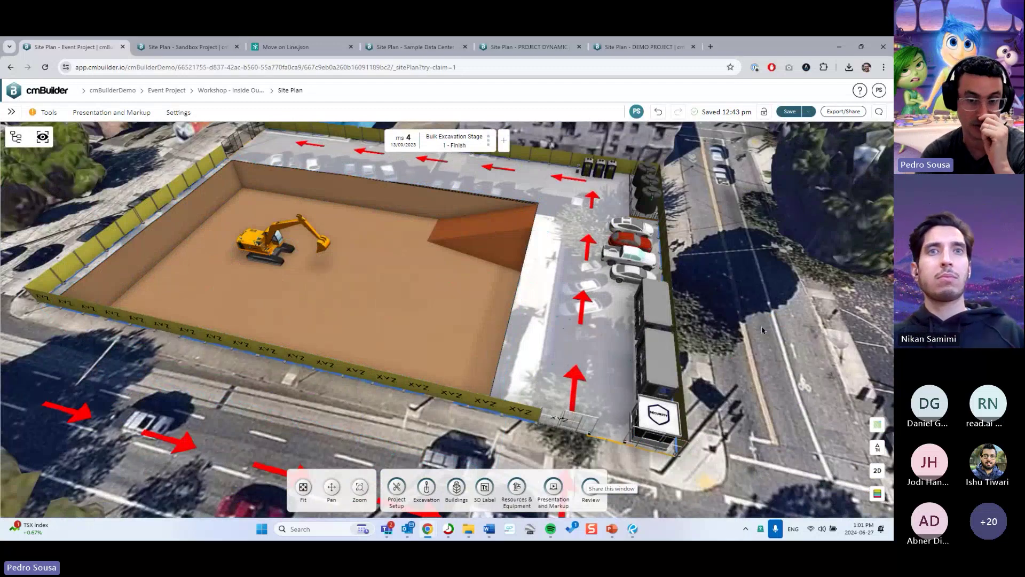
left_click(427, 487)
scroll(435, 393, "down", 5)
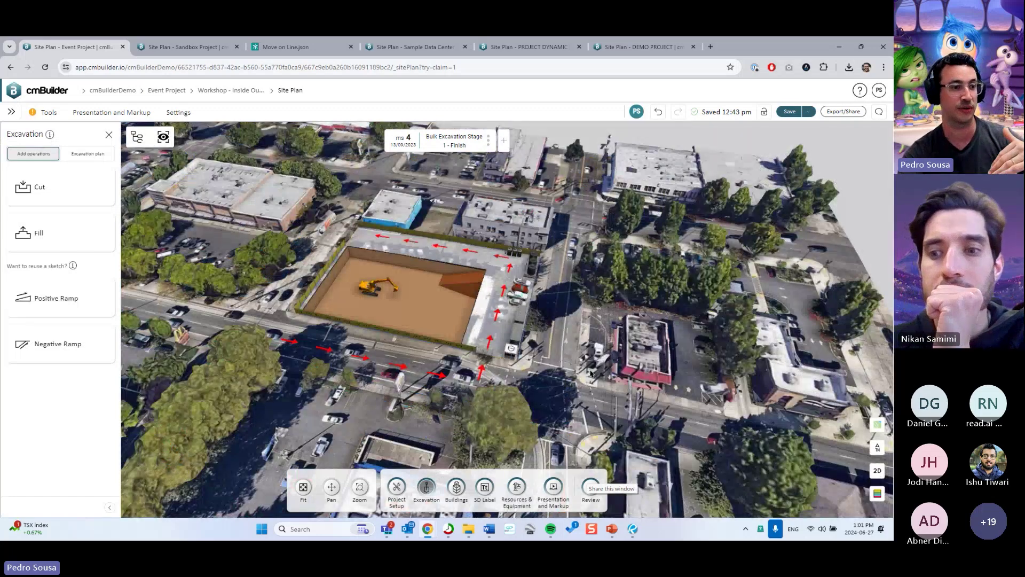
scroll(192, 185, "up", 5)
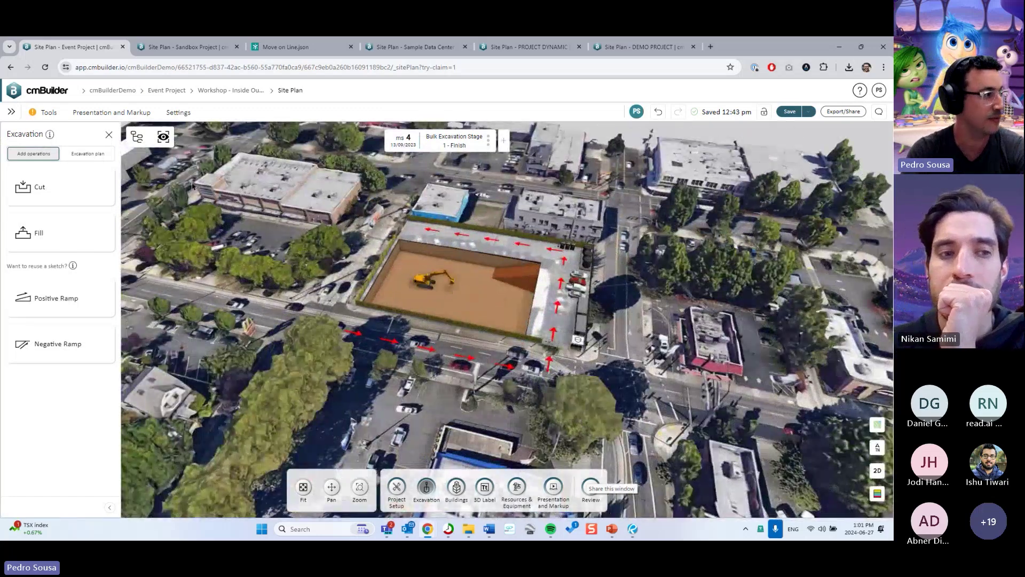
left_click(88, 155)
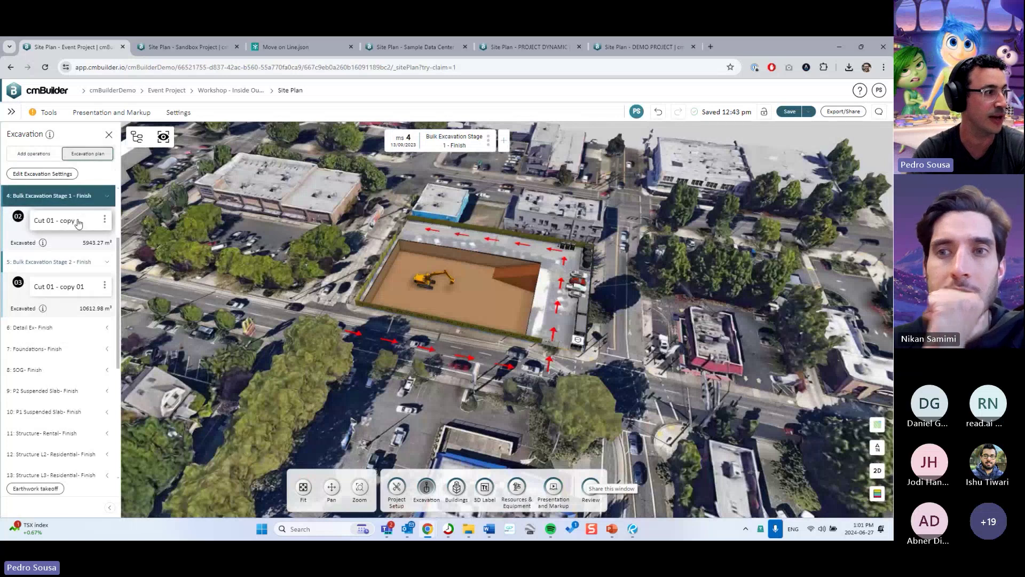
left_click(78, 222)
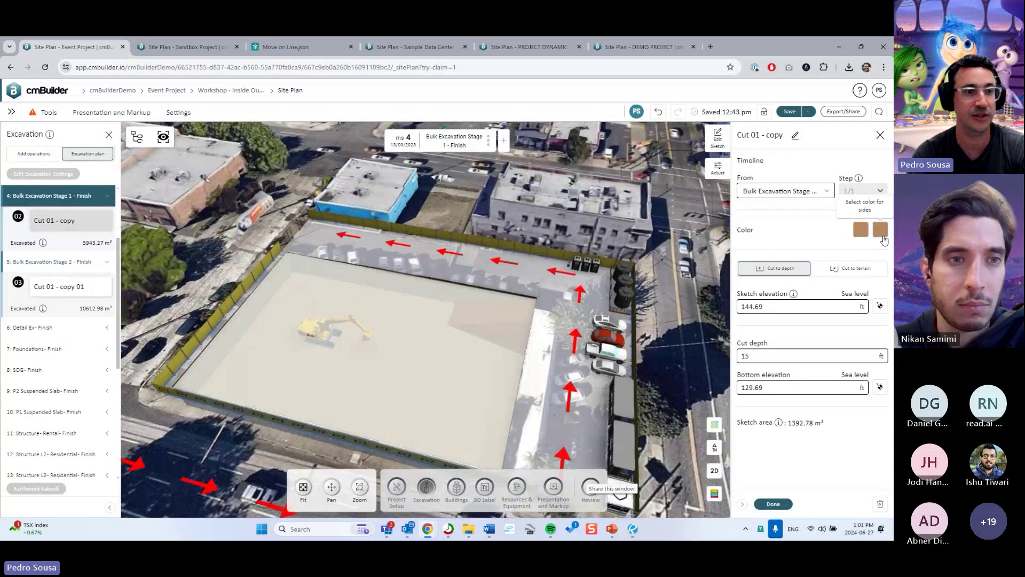
Set Cut 01 - copy's bottom color to the system default sand yellow and its sides to dark grey.
left_click(861, 233)
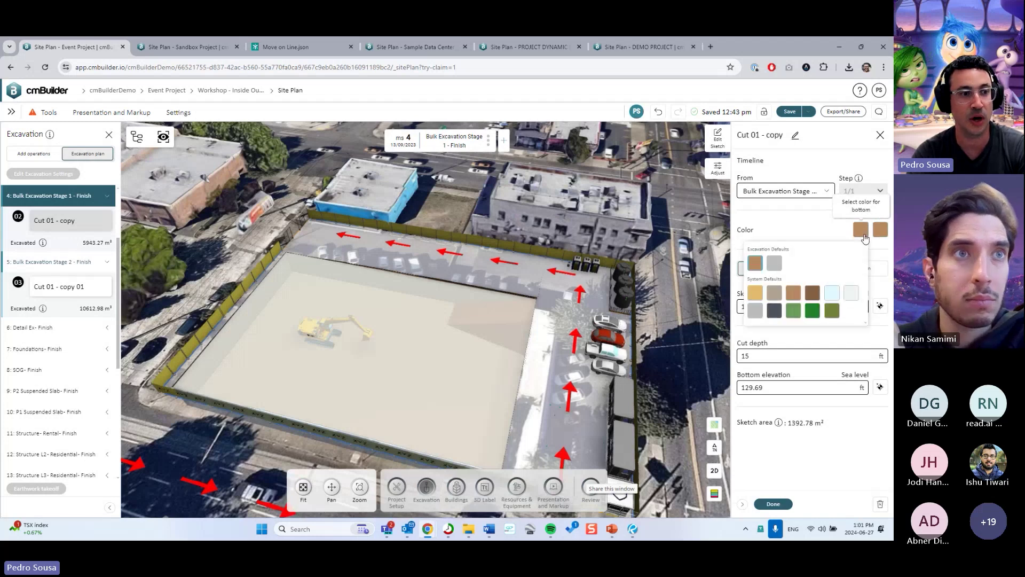
left_click(755, 293)
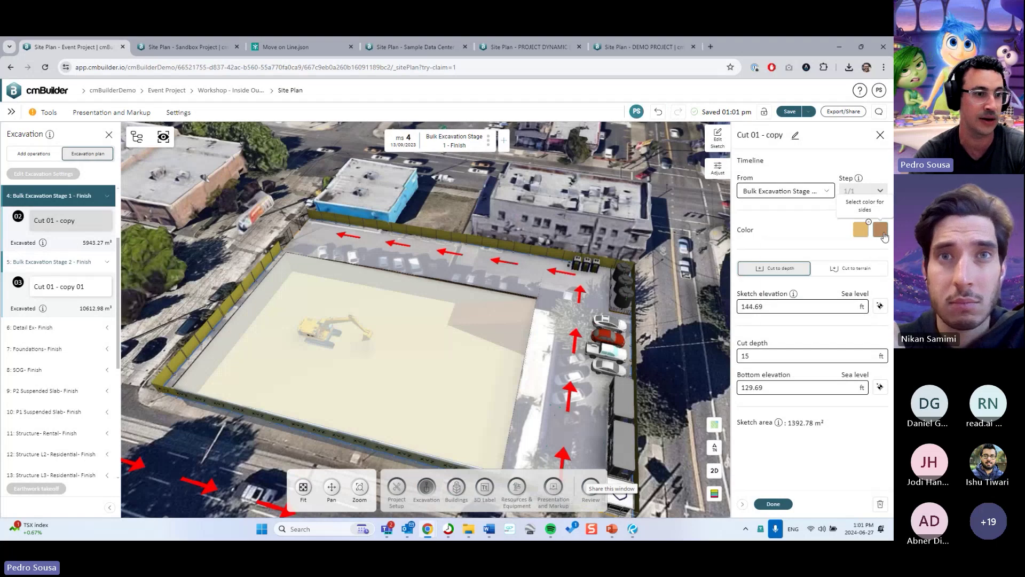
left_click(884, 234)
left_click(794, 323)
left_click(770, 505)
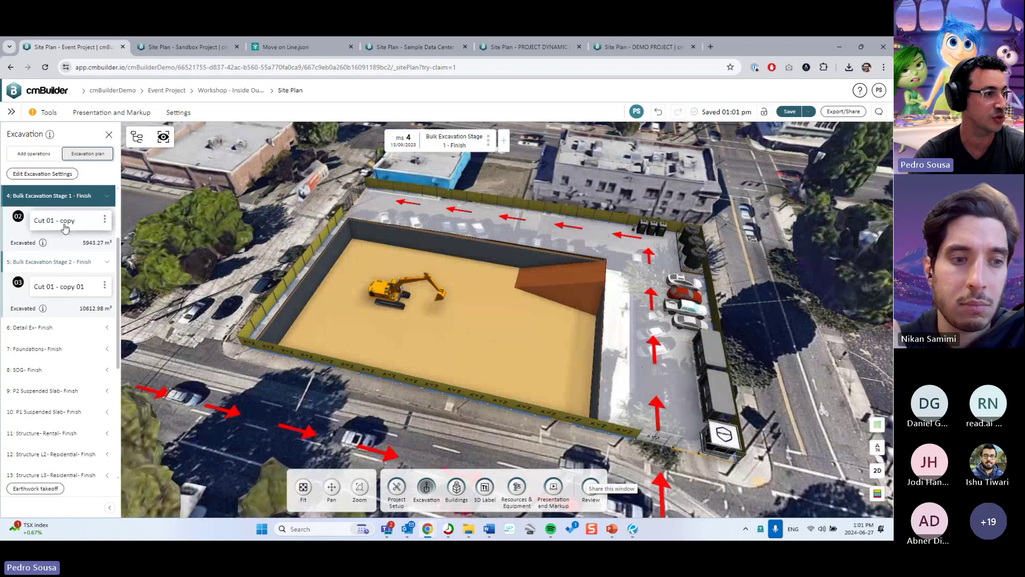
Reopen Cut 01 - copy and change its bottom color to the second excavation default, the multicolored swatch.
left_click(65, 228)
left_click(860, 229)
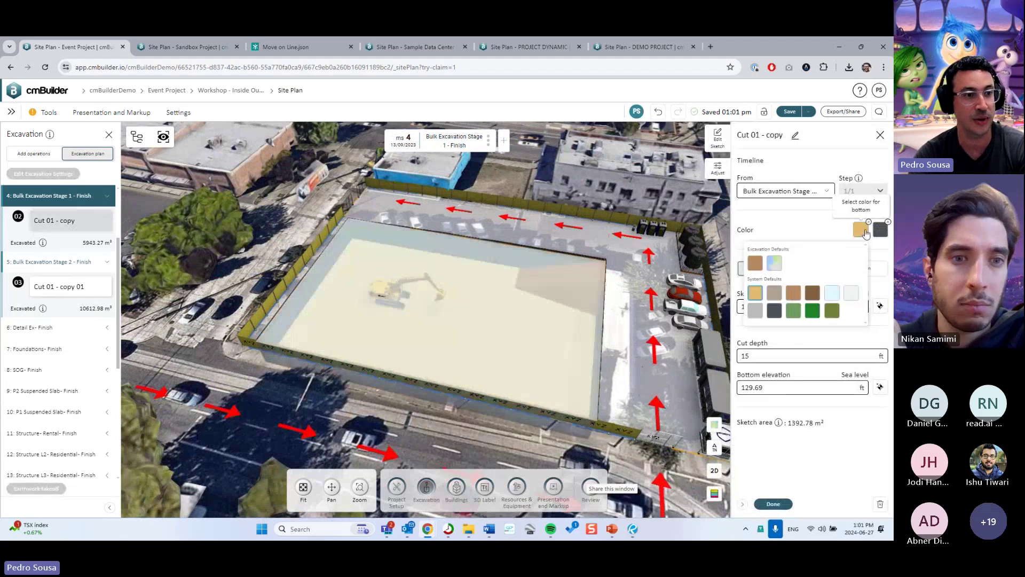
left_click(774, 263)
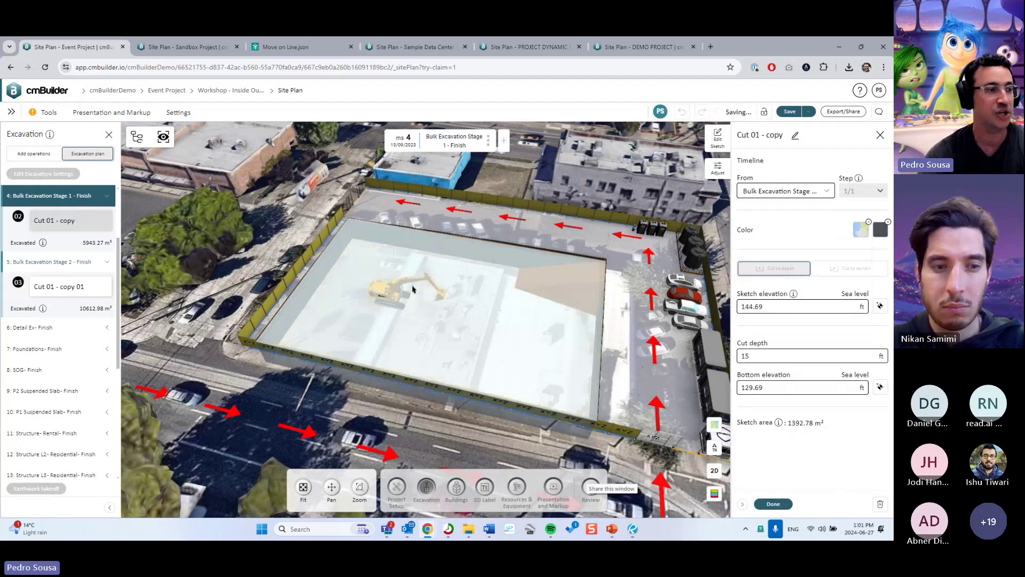
left_click(774, 504)
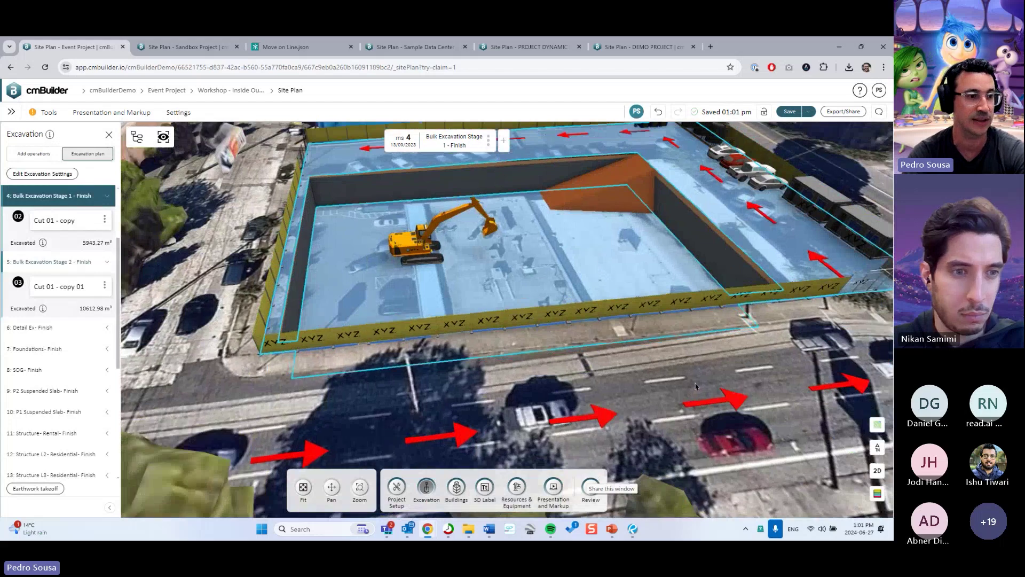
Reopen Cut 01 - copy to review its cut-to-depth and elevation settings, and close it.
left_click(96, 221)
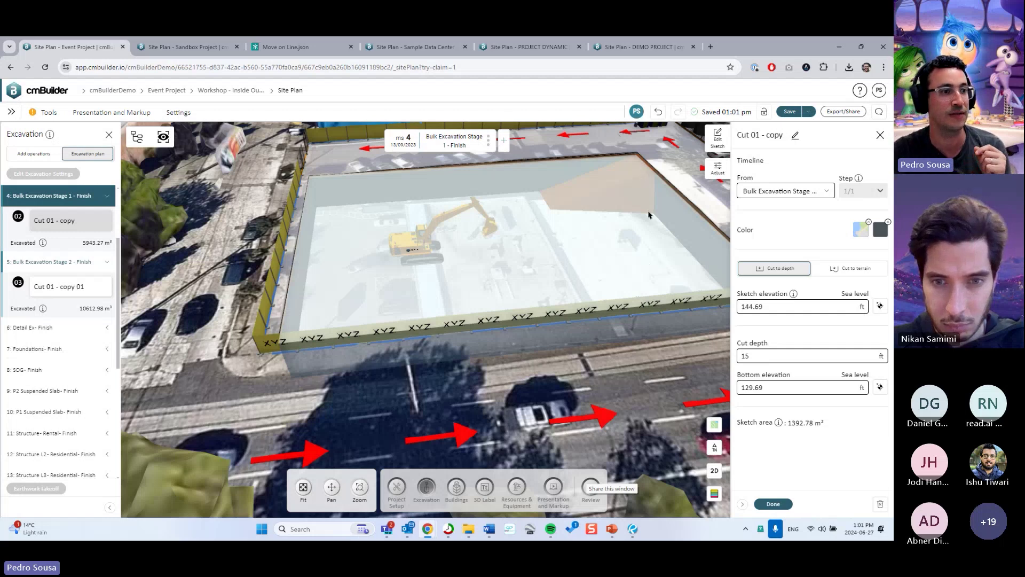
left_click(766, 271)
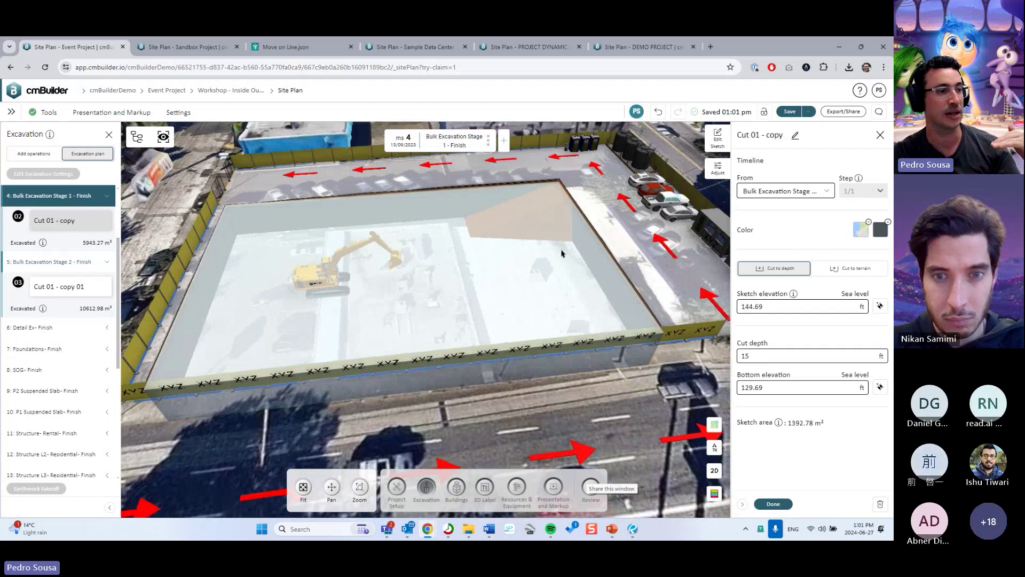
left_click_drag(561, 252, 499, 240)
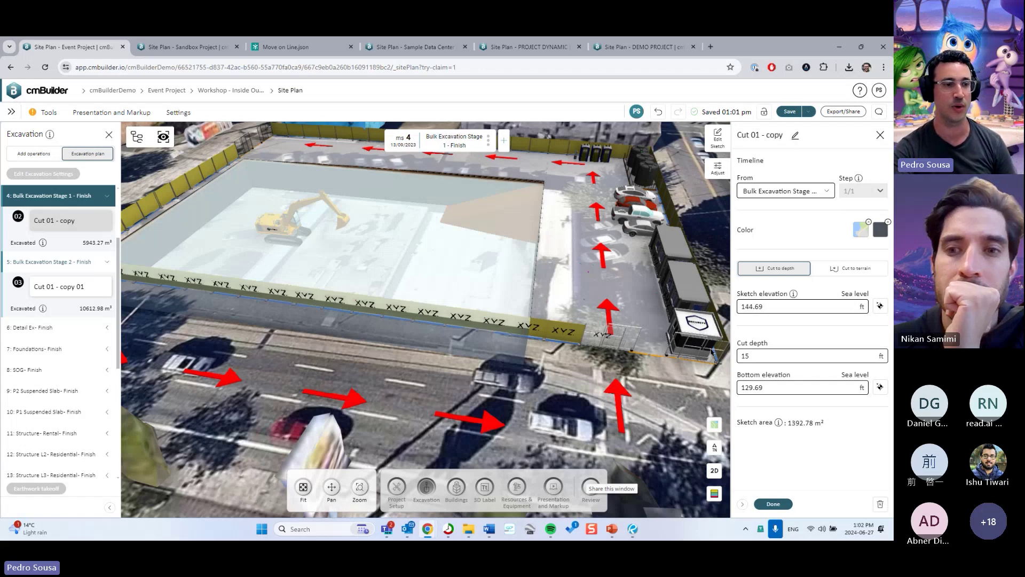
left_click(773, 504)
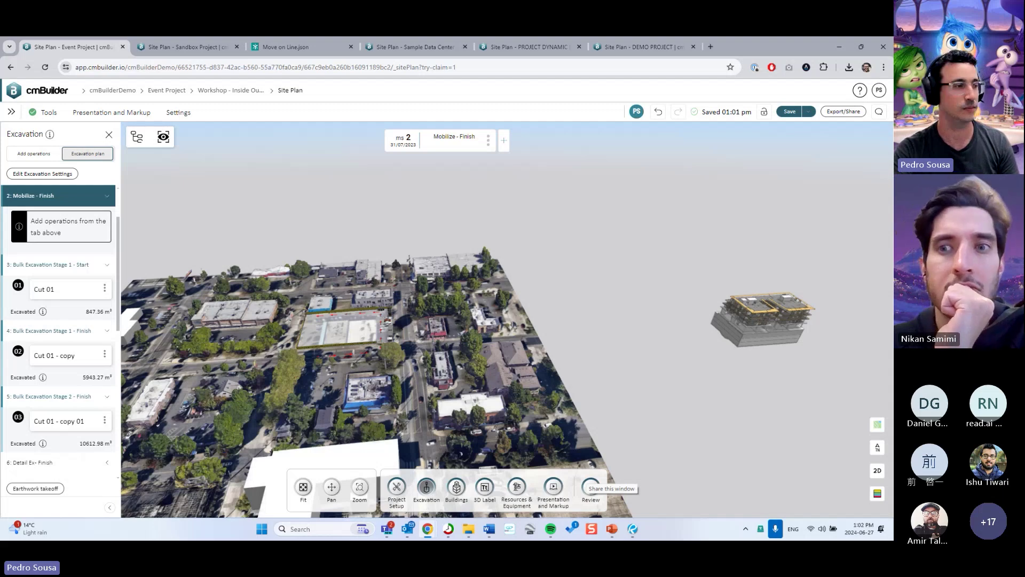
Close the excavation plan and view the whole site model from different angles.
left_click(109, 134)
left_click_drag(317, 199, 495, 245)
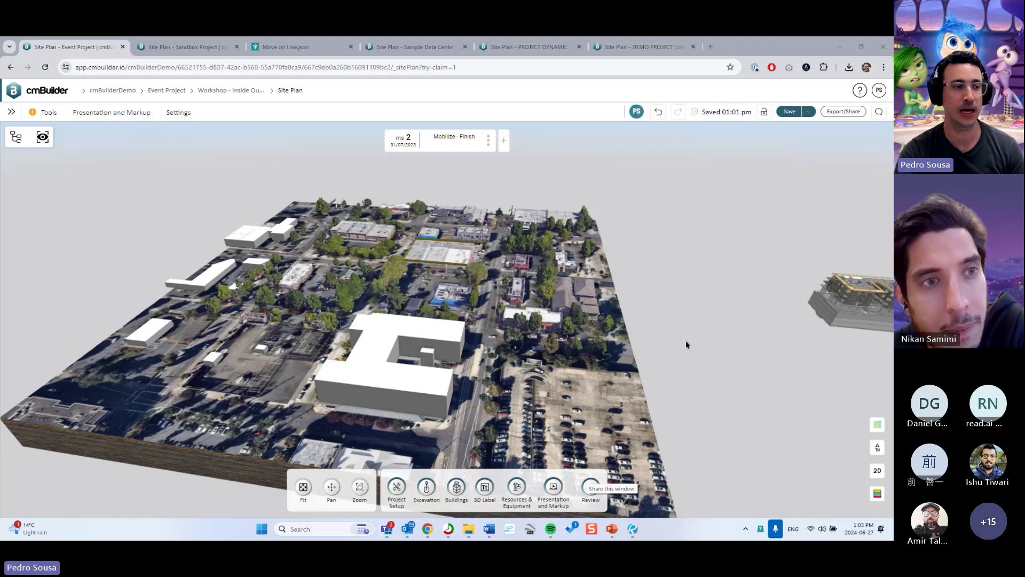
left_click_drag(633, 320, 496, 307)
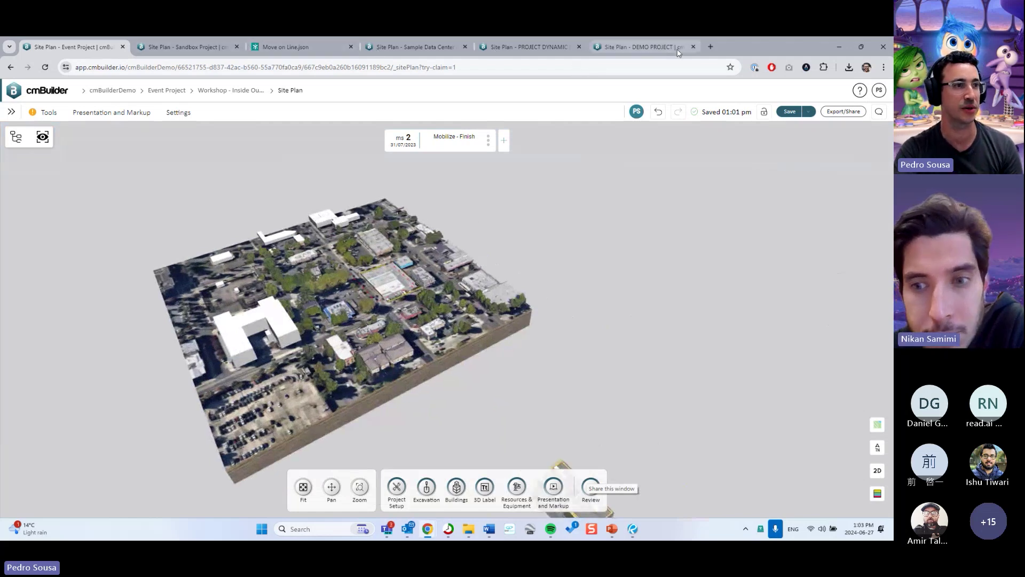
Search Help for "animate" and open the article Animating Resources to Move along a Path in a new tab.
left_click(860, 90)
left_click(829, 107)
type("animate")
key("Return")
left_click(711, 159)
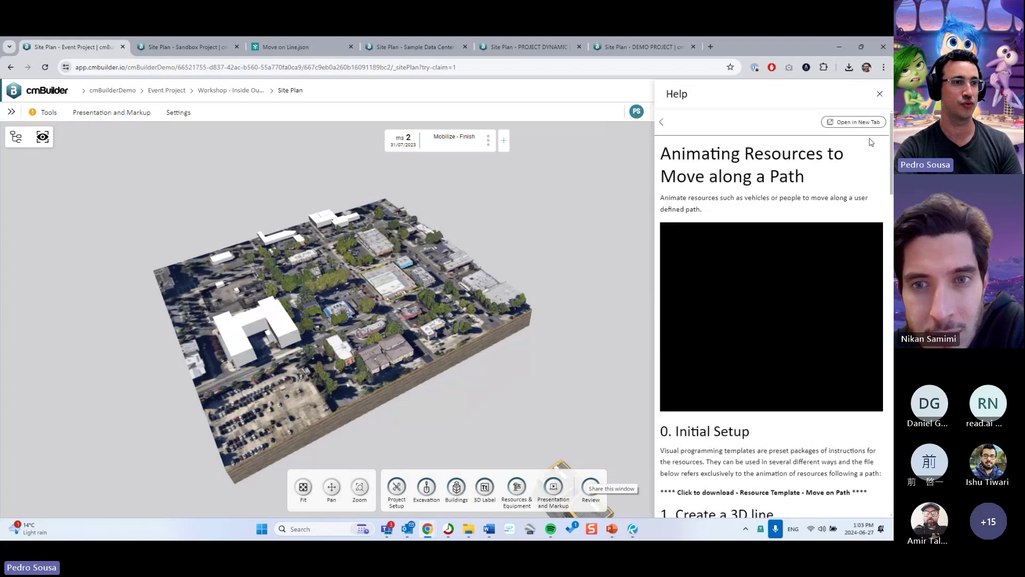
left_click(853, 122)
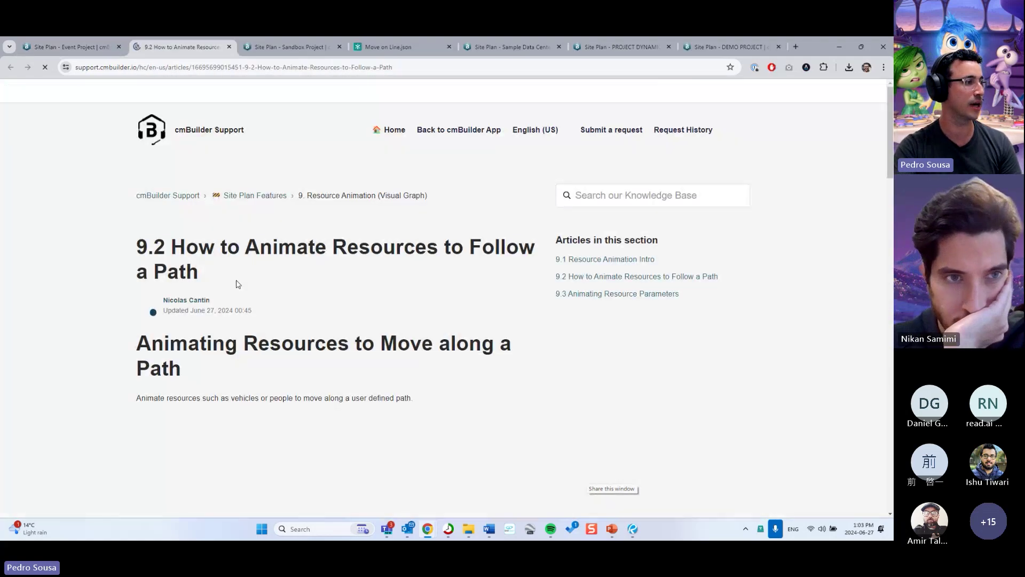
Find the article's Templates section and download the Two Paths and Reverse (One-shot) template, Resource Template-Oneshot-twoPaths-Reverse.json.
scroll(238, 284, "down", 20)
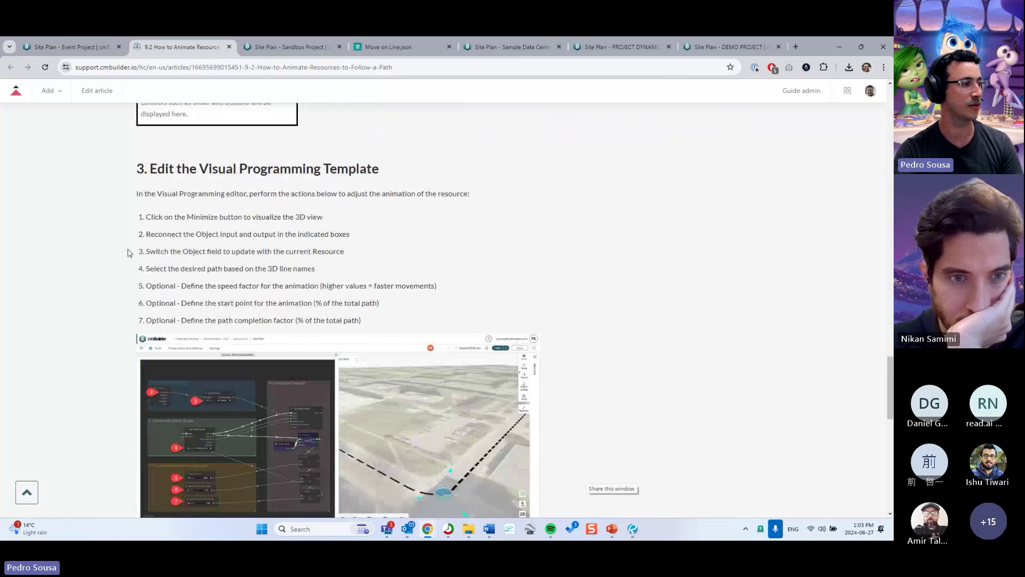
scroll(128, 252, "down", 10)
scroll(131, 267, "up", 4)
left_click_drag(103, 296, 115, 314)
left_click(327, 293)
left_click(288, 323)
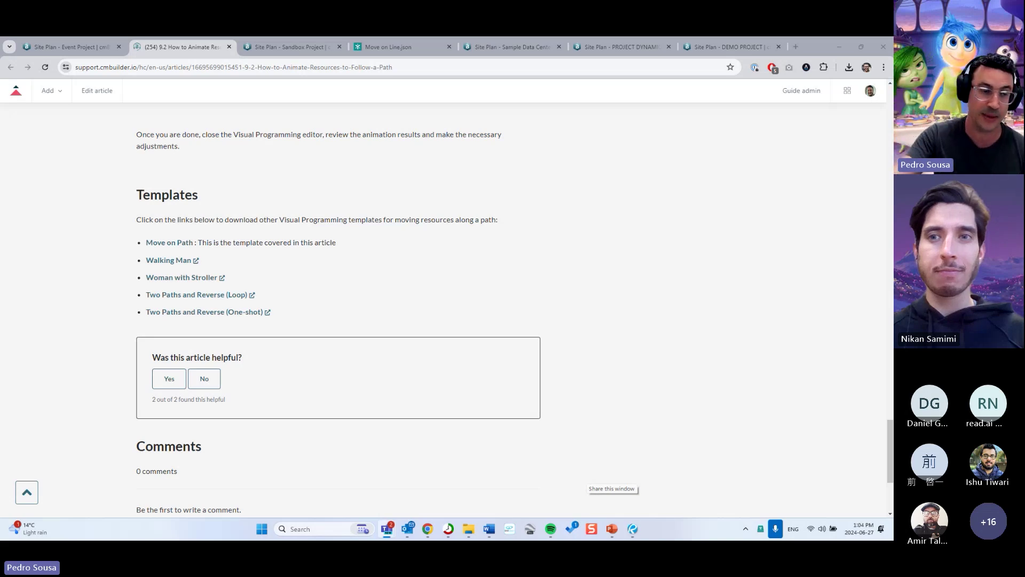
left_click(221, 314)
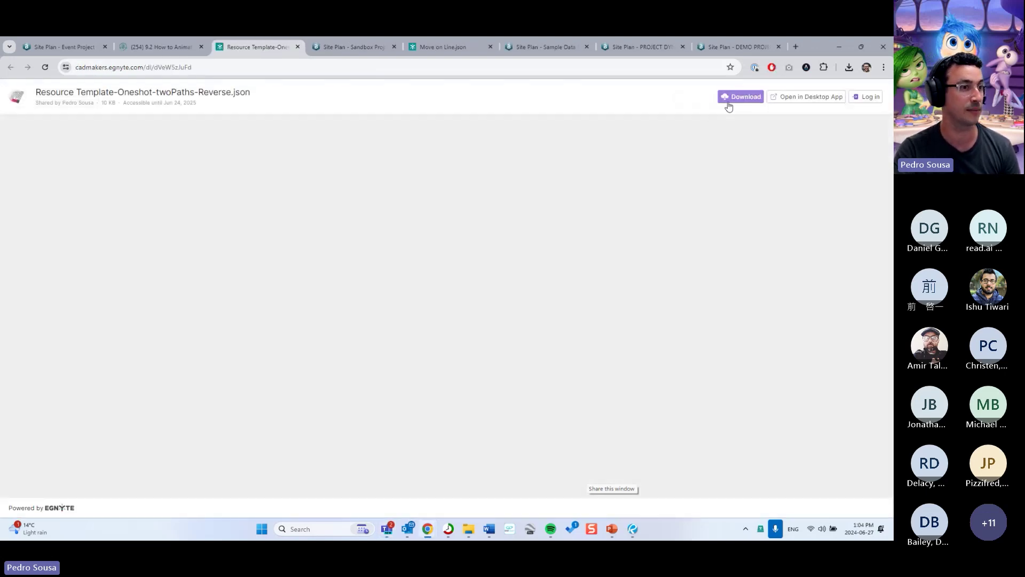
left_click(729, 106)
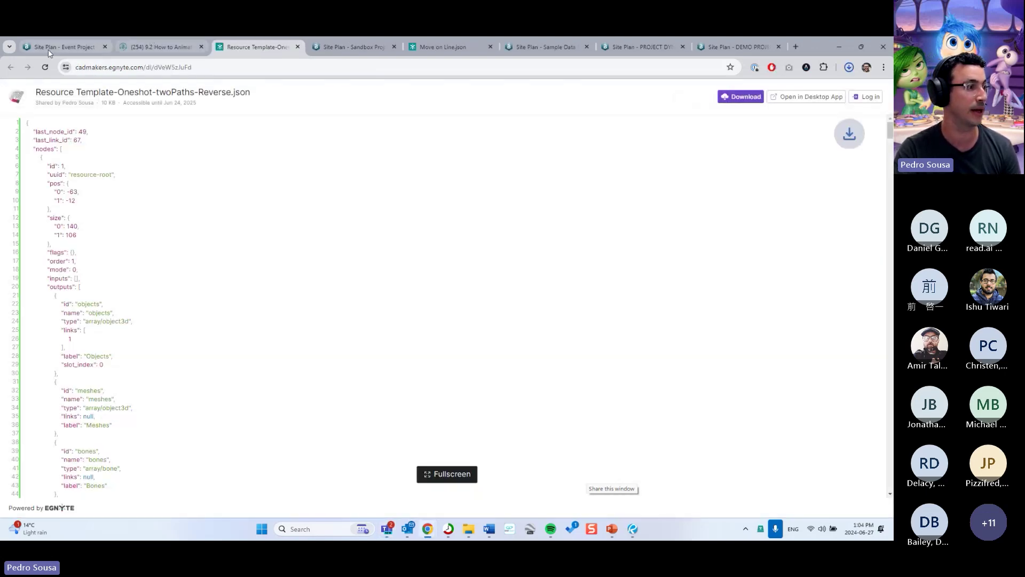
Return to the Event Project site plan, close Help and draw a V-shaped 3D line across the fenced electrical yard.
left_click(64, 47)
left_click(878, 95)
scroll(474, 333, "up", 5)
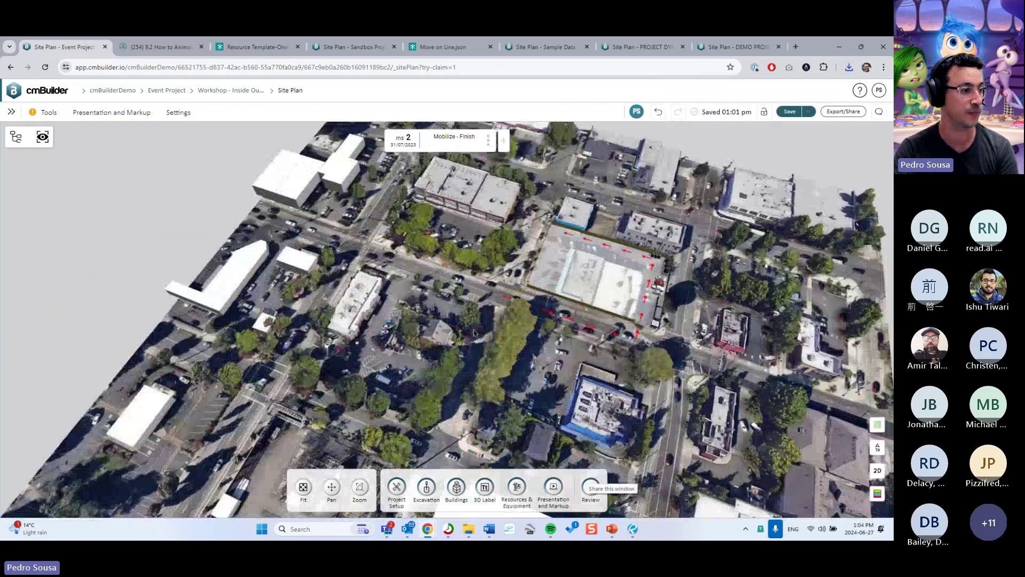
left_click_drag(474, 333, 528, 236)
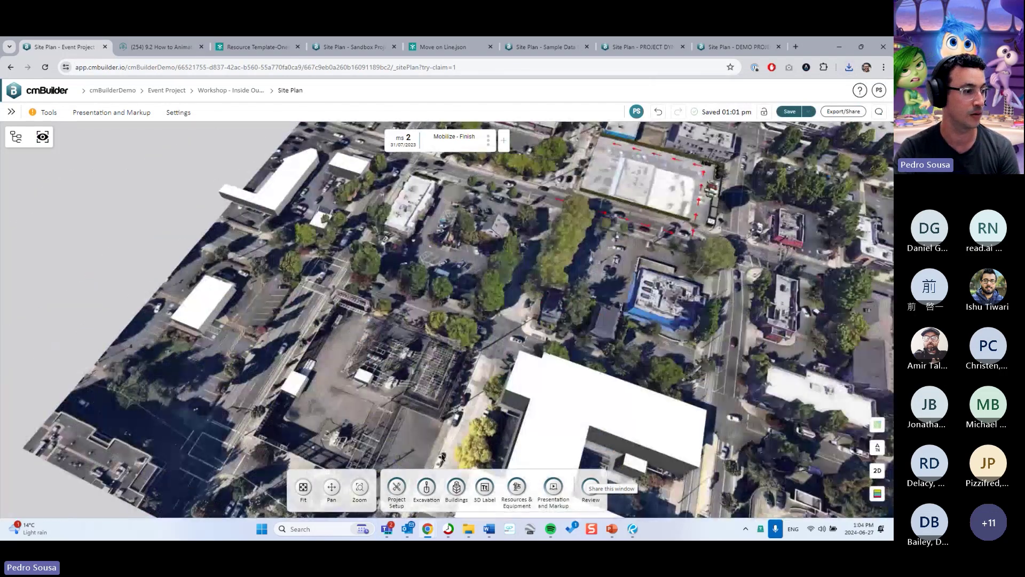
left_click(396, 486)
left_click(533, 488)
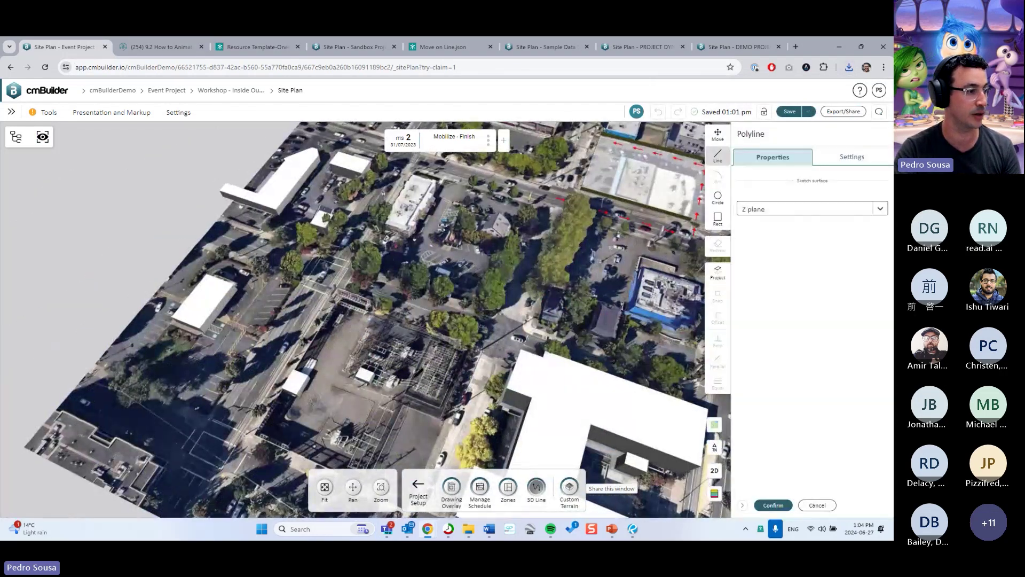
left_click(483, 293)
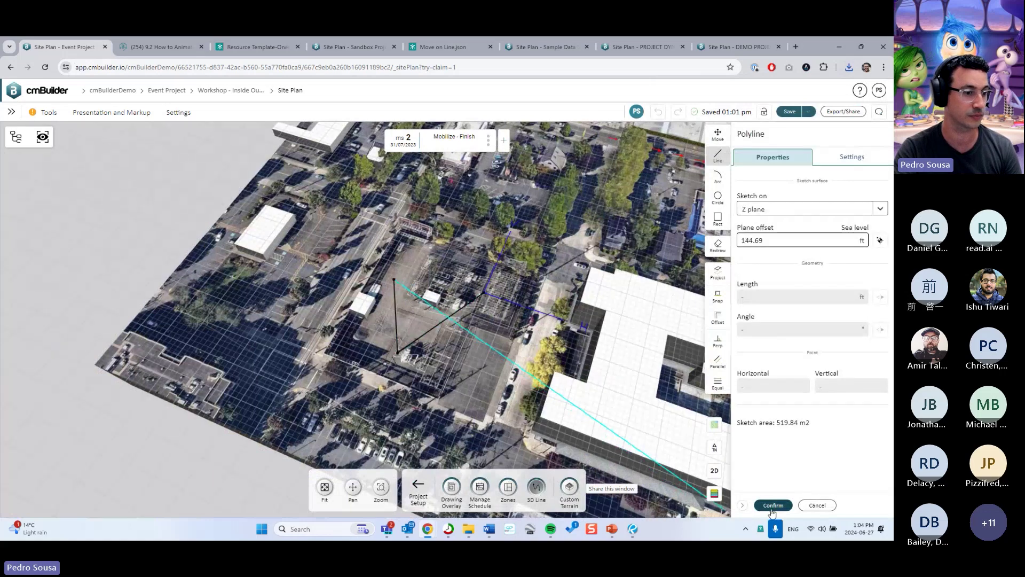
left_click(773, 504)
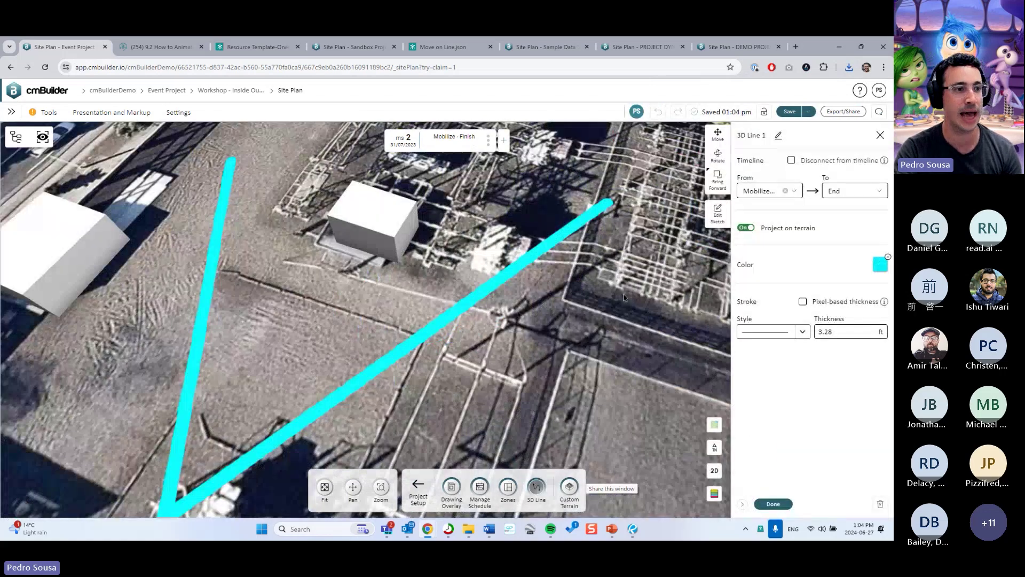
right_click(518, 314)
key("Escape")
scroll(507, 455, "up", 3)
left_click(418, 486)
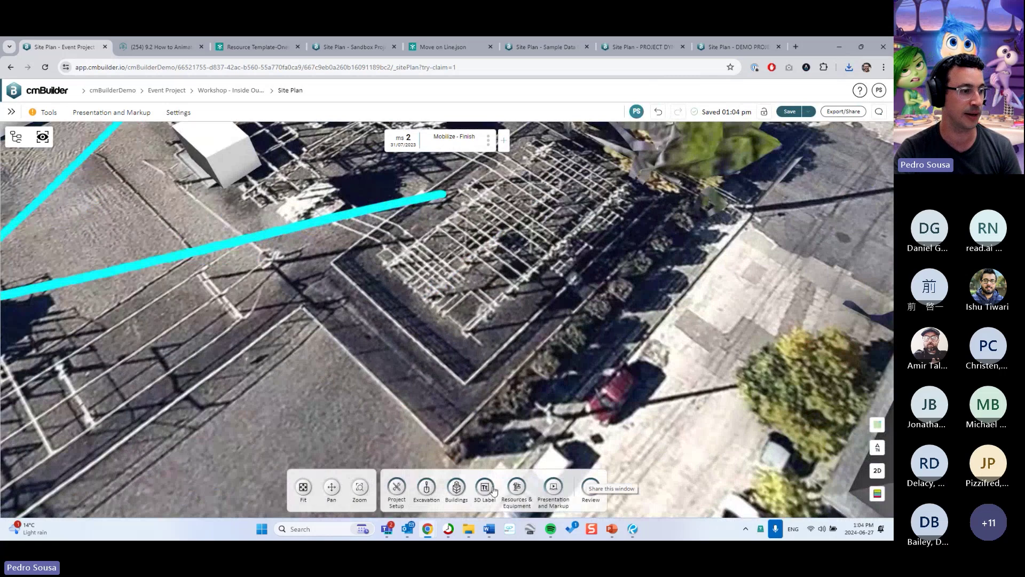
Place a Fiori DB 350S - Self-Loading Concrete Truck from Concrete Equipment beside the 3D line.
left_click(516, 487)
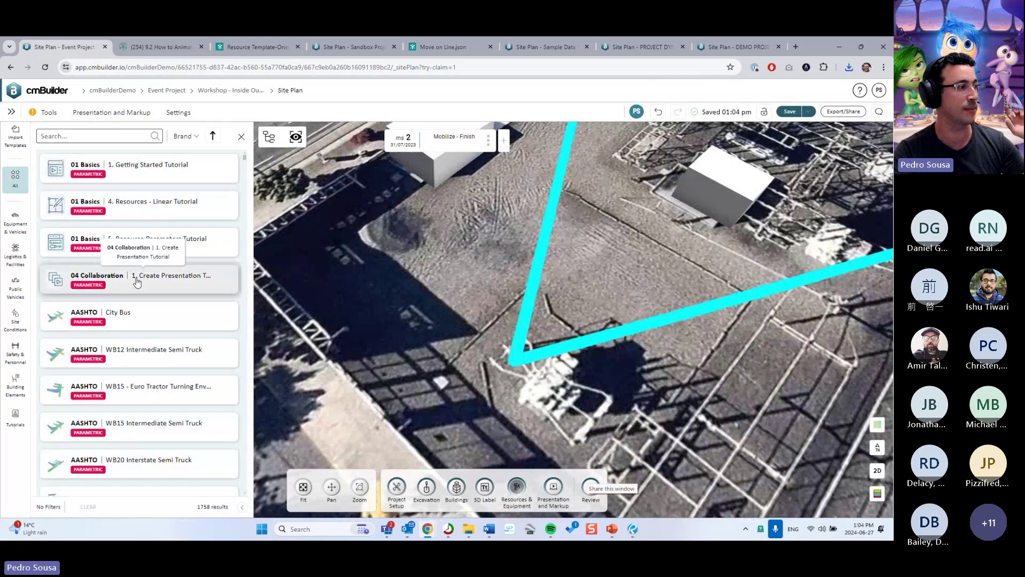
left_click(16, 223)
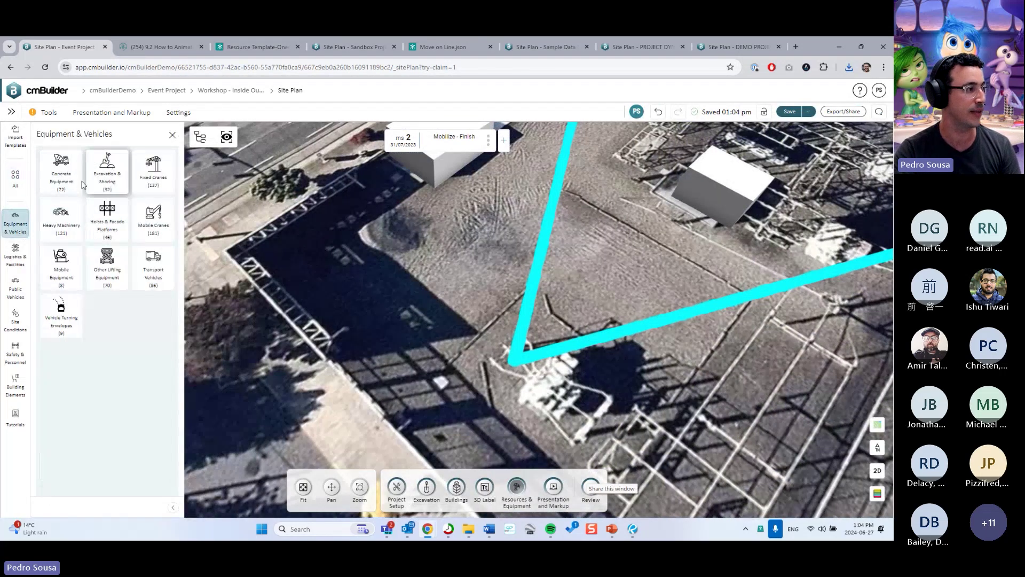
left_click(114, 188)
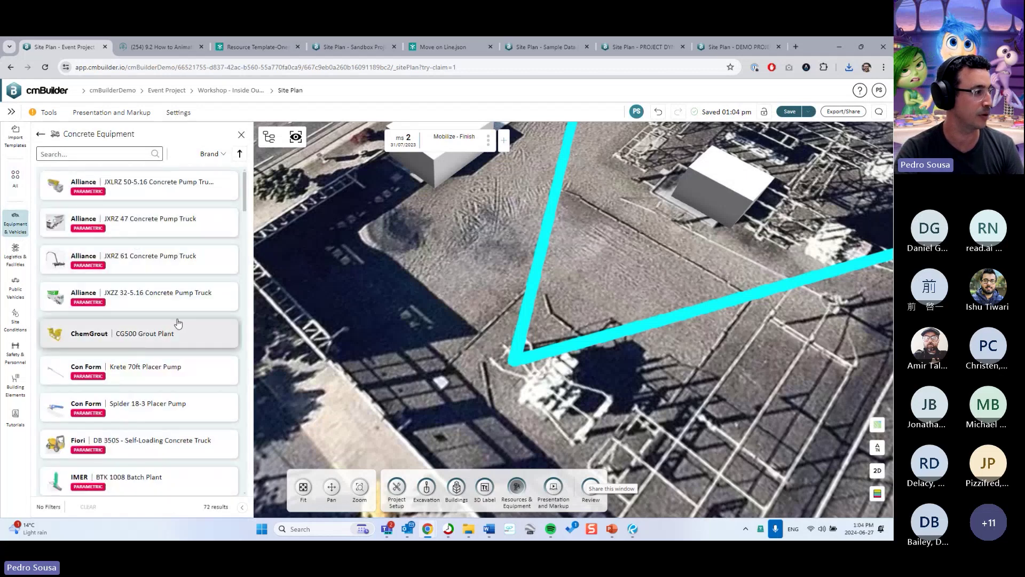
left_click_drag(286, 300, 299, 299)
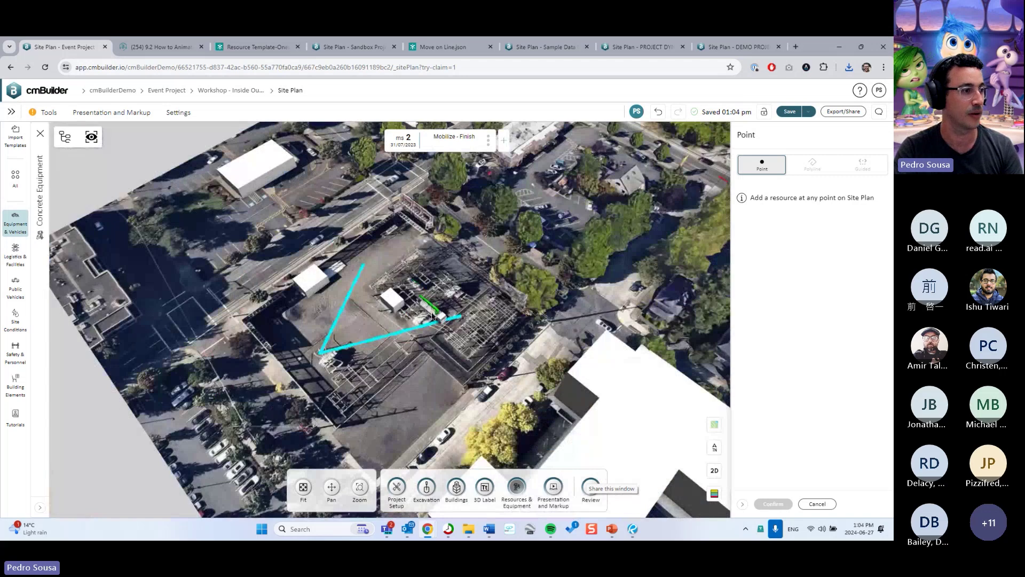
key("Escape")
scroll(134, 368, "down", 1)
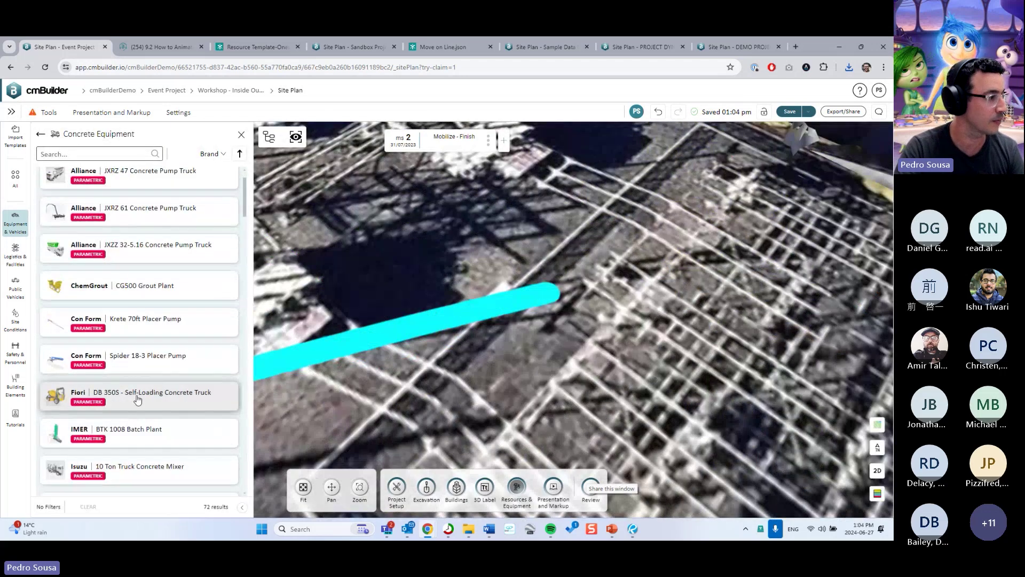
left_click(138, 397)
left_click(359, 283)
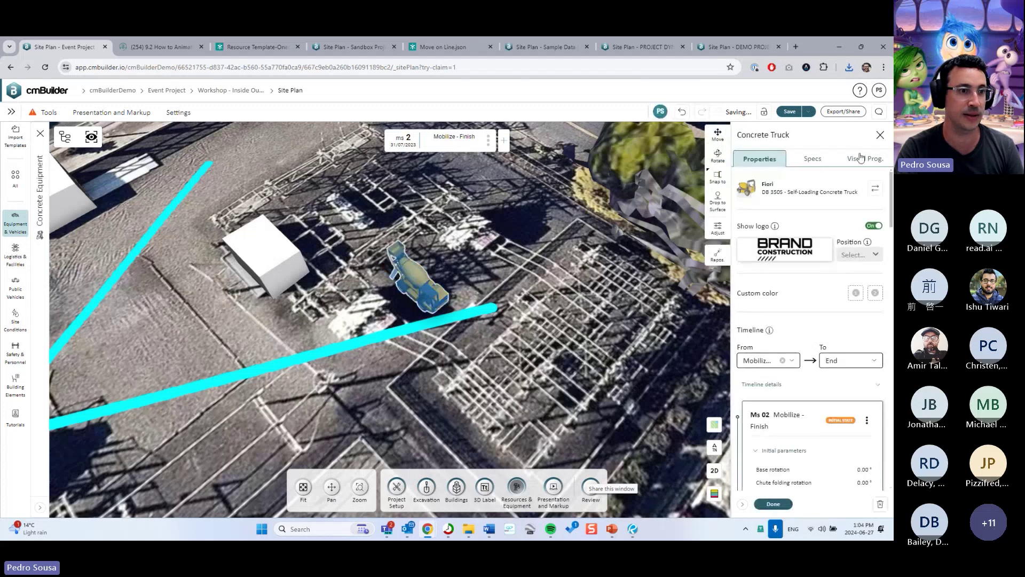
Import the downloaded Resource Template-Oneshot-twoPaths-Reverse (1).json into the concrete truck's visual programming.
left_click(863, 158)
left_click(850, 67)
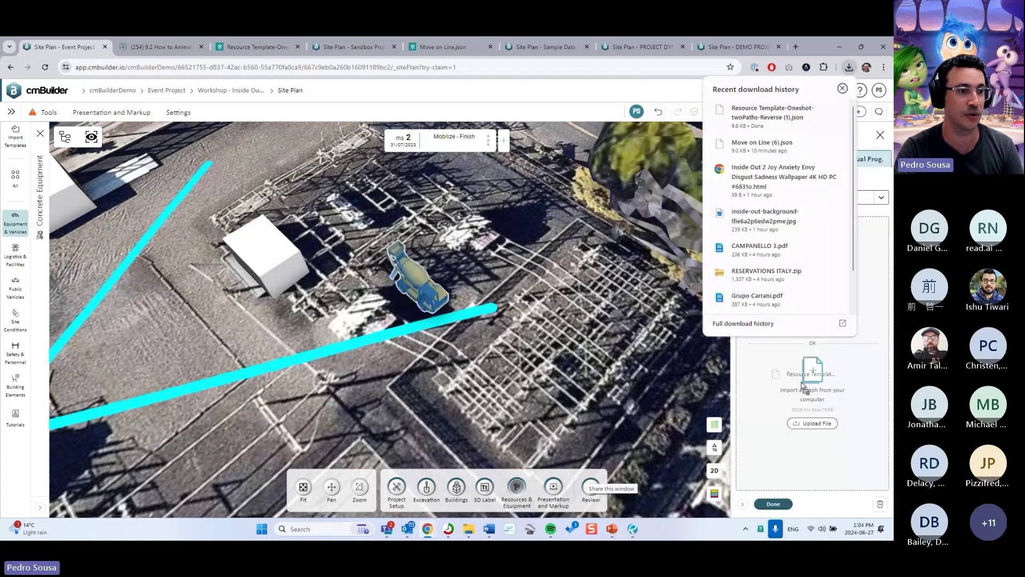
left_click(801, 346)
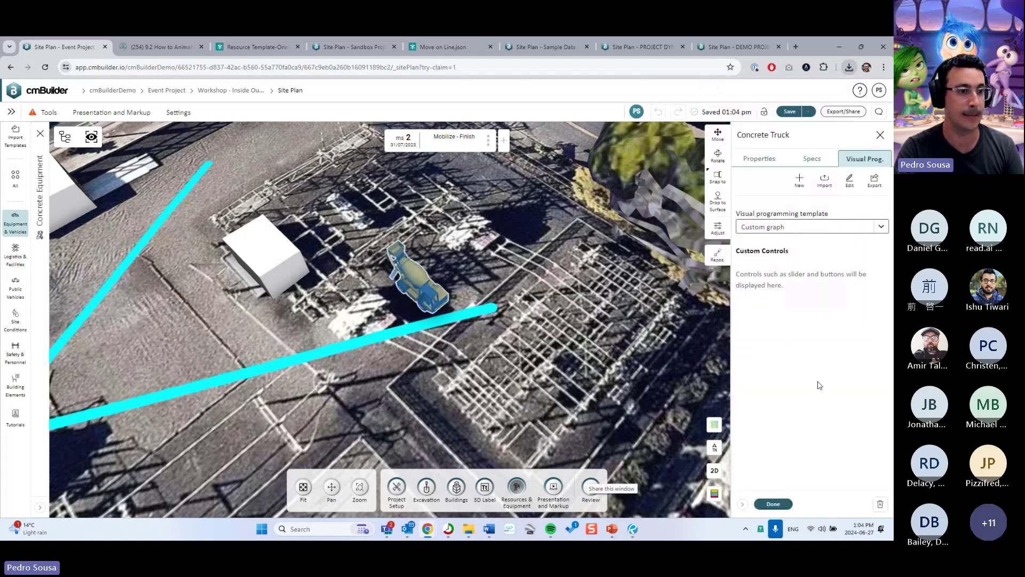
Open the concrete truck's visual programming graph for editing and show its curve nodes alongside the 3D view.
left_click(852, 180)
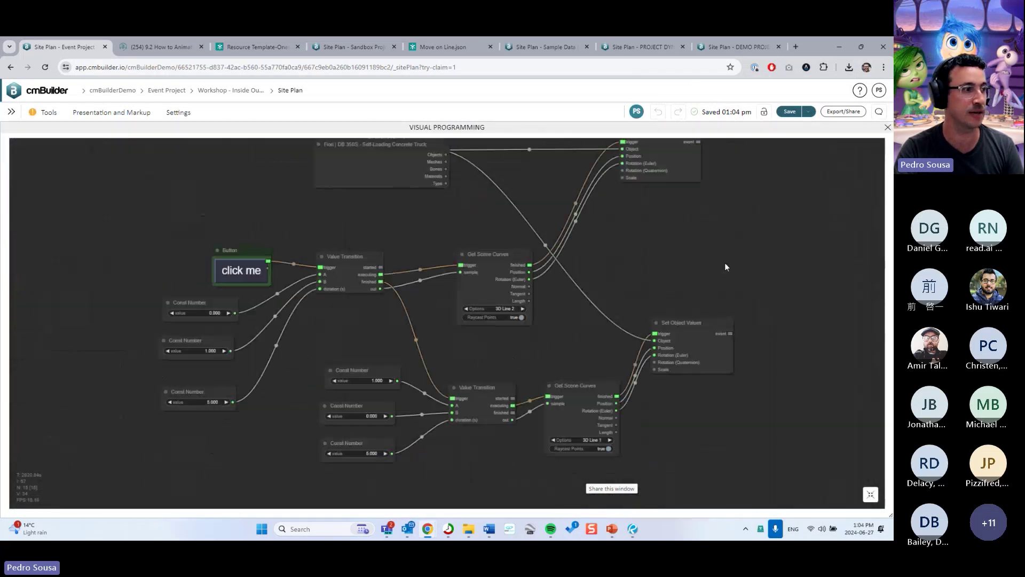
left_click(872, 495)
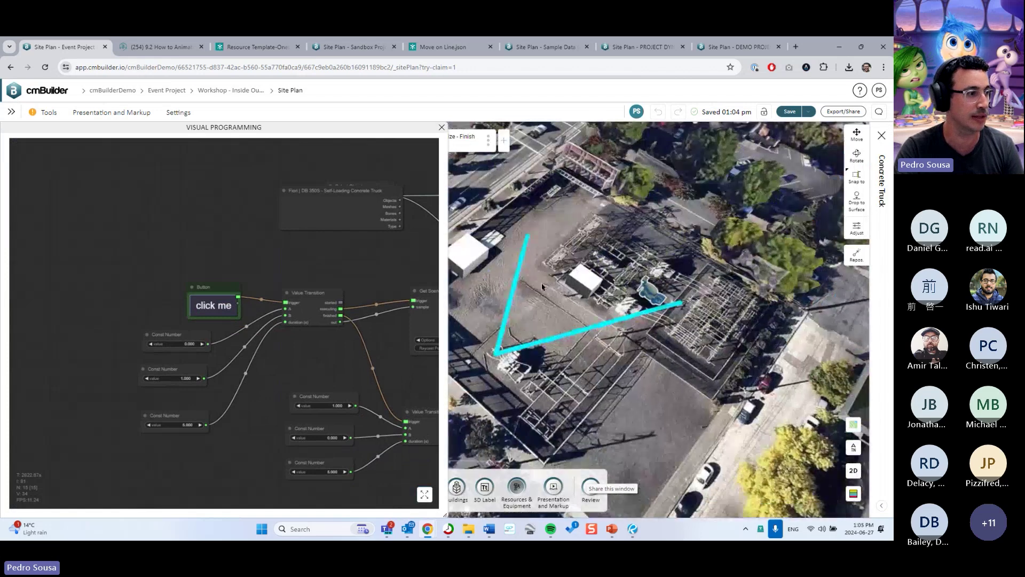
left_click_drag(325, 357, 149, 332)
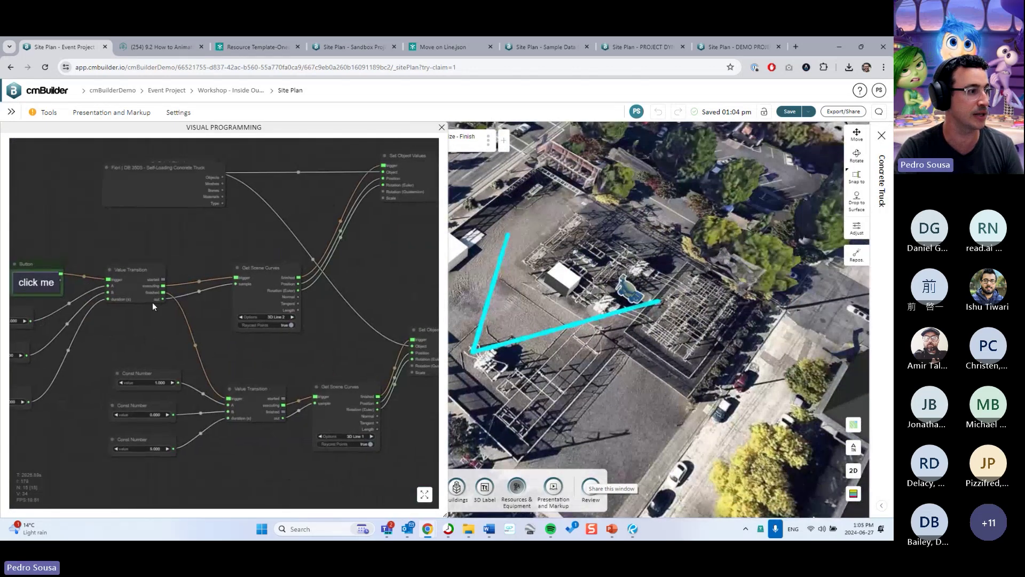
Delete the second path's constants, Value Transition, Get Scene Curves and Set Object Values nodes, and set the remaining curve node to 3D Line 1.
scroll(124, 288, "up", 1)
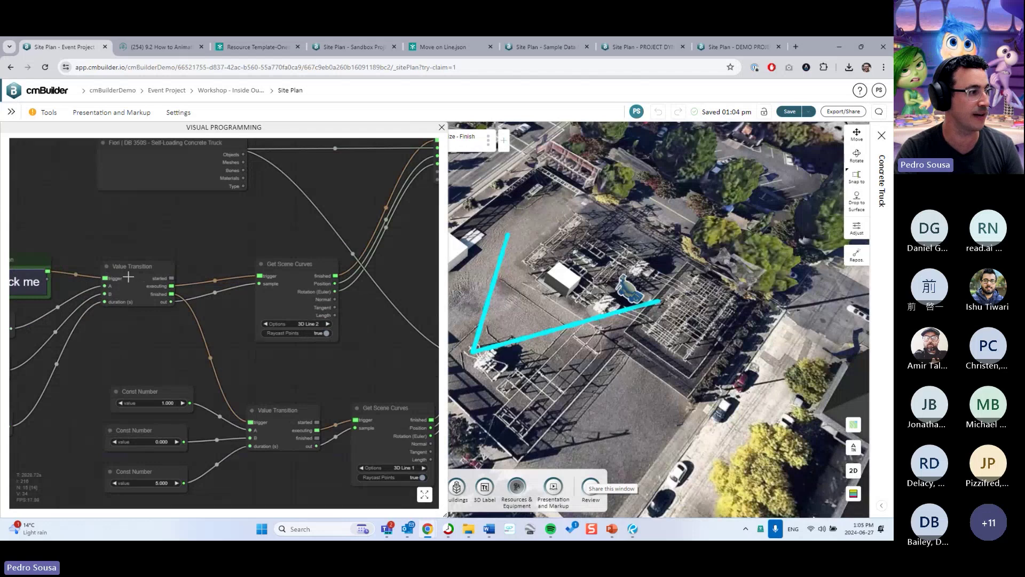
scroll(129, 279, "up", 1)
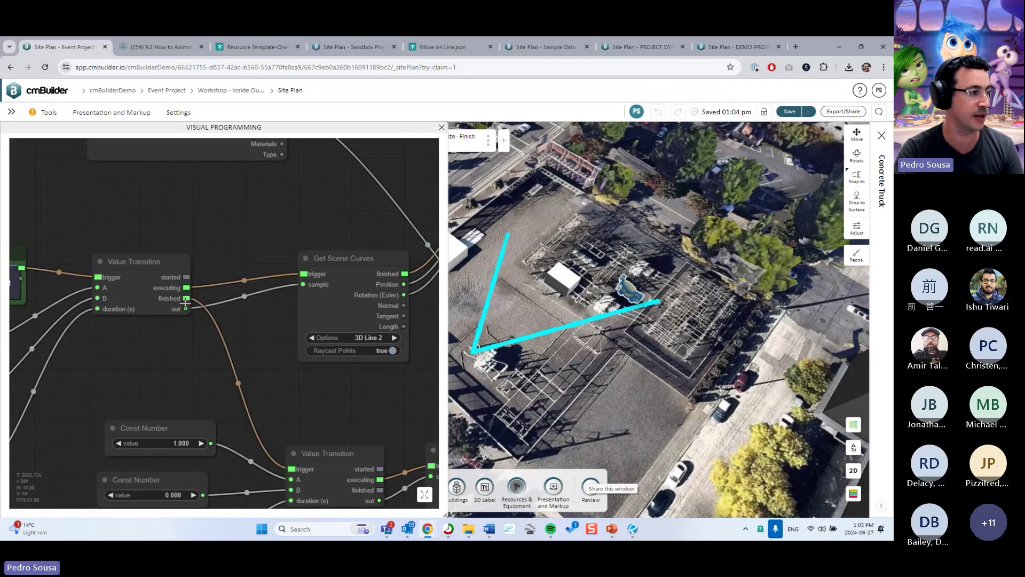
left_click_drag(255, 346, 142, 240)
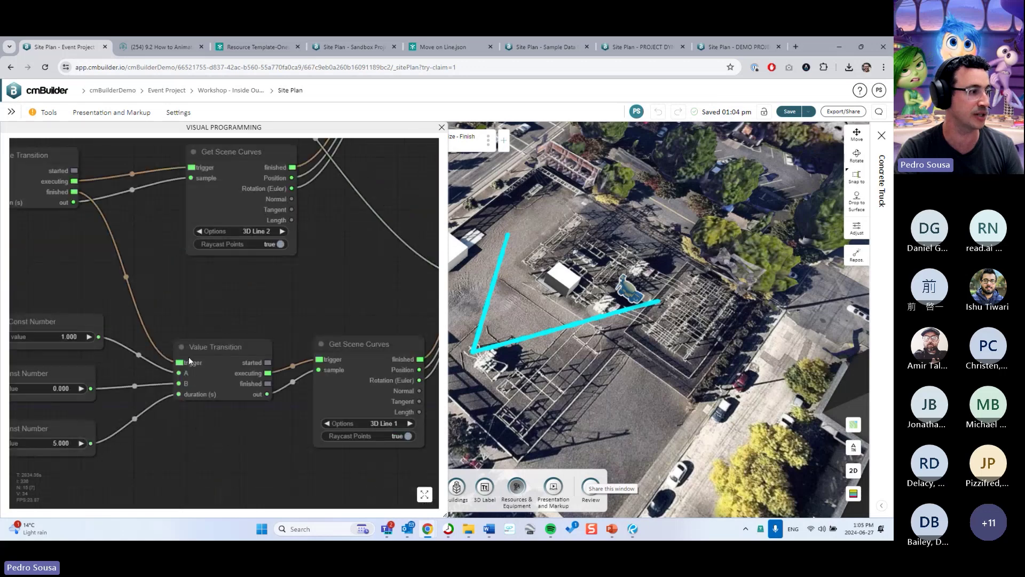
scroll(175, 319, "down", 4)
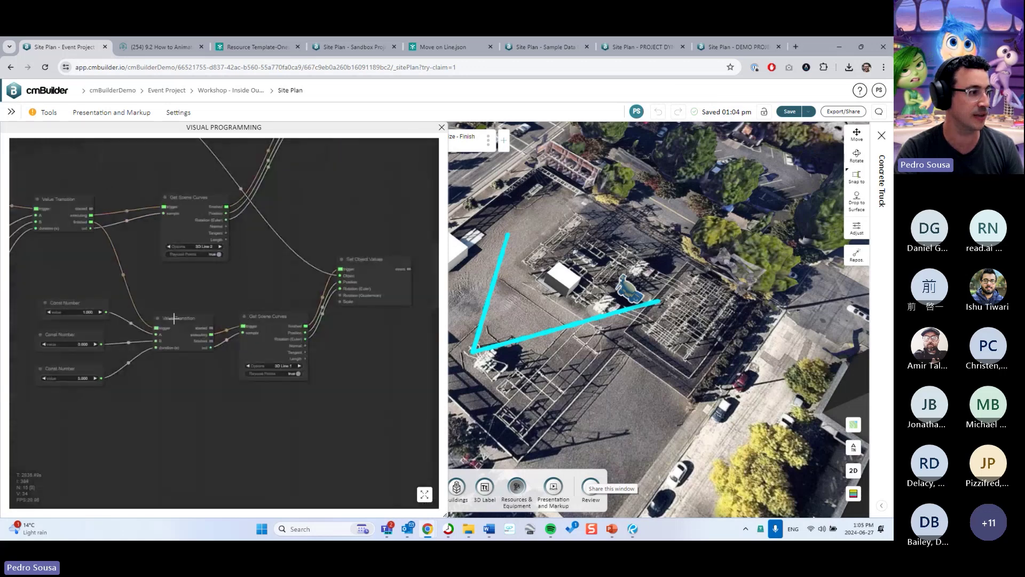
scroll(174, 319, "down", 3)
scroll(188, 380, "down", 3)
scroll(240, 373, "up", 5)
left_click_drag(393, 423, 95, 271)
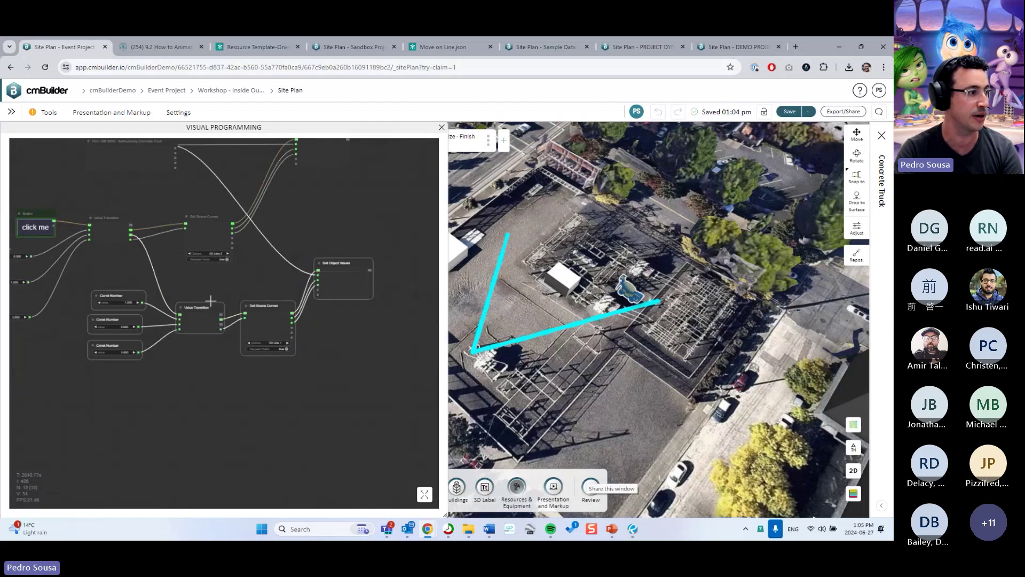
key("Delete")
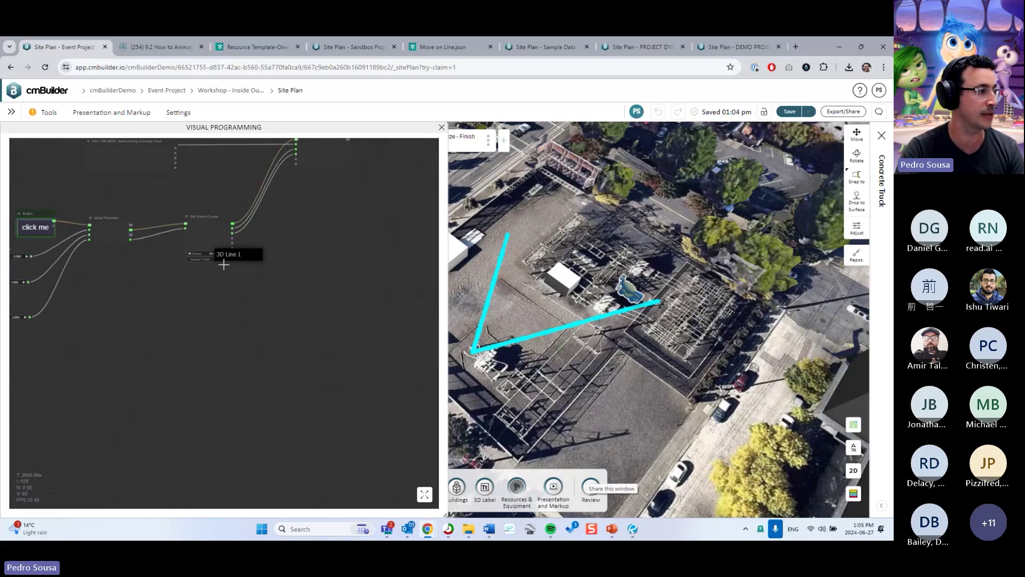
Test the trigger, connect the truck's Objects output to the Select Object node, and choose the Fiori DB 350S - Self-Loading Concrete Truck there.
left_click(36, 227)
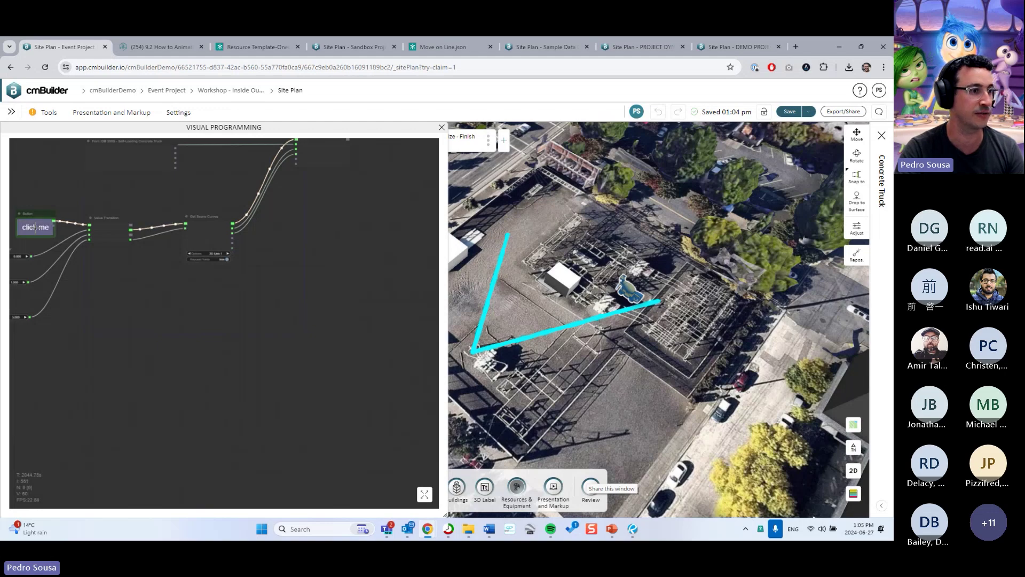
left_click_drag(107, 251, 163, 323)
left_click_drag(210, 223, 226, 239)
scroll(114, 219, "up", 3)
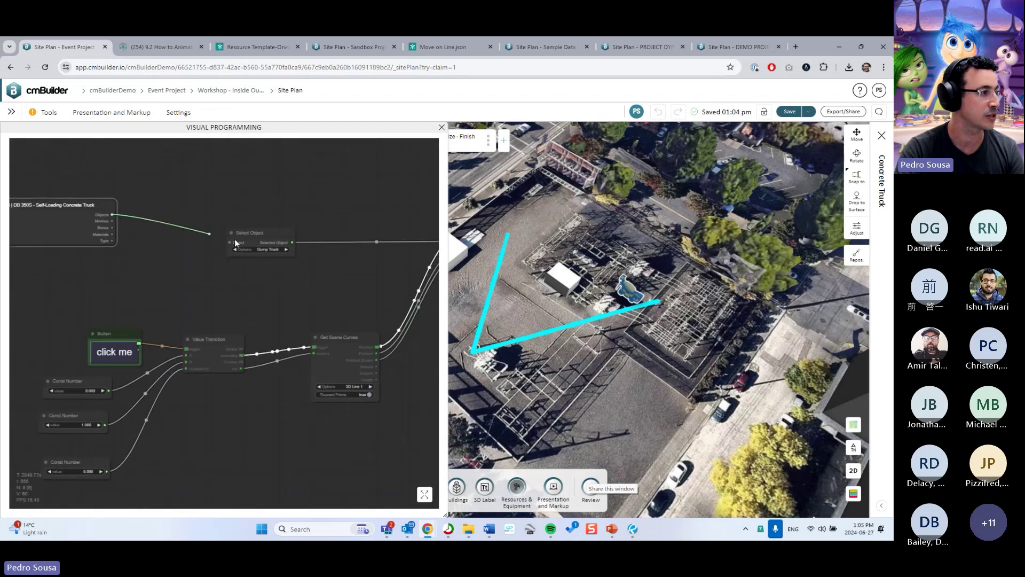
left_click(262, 251)
left_click(270, 255)
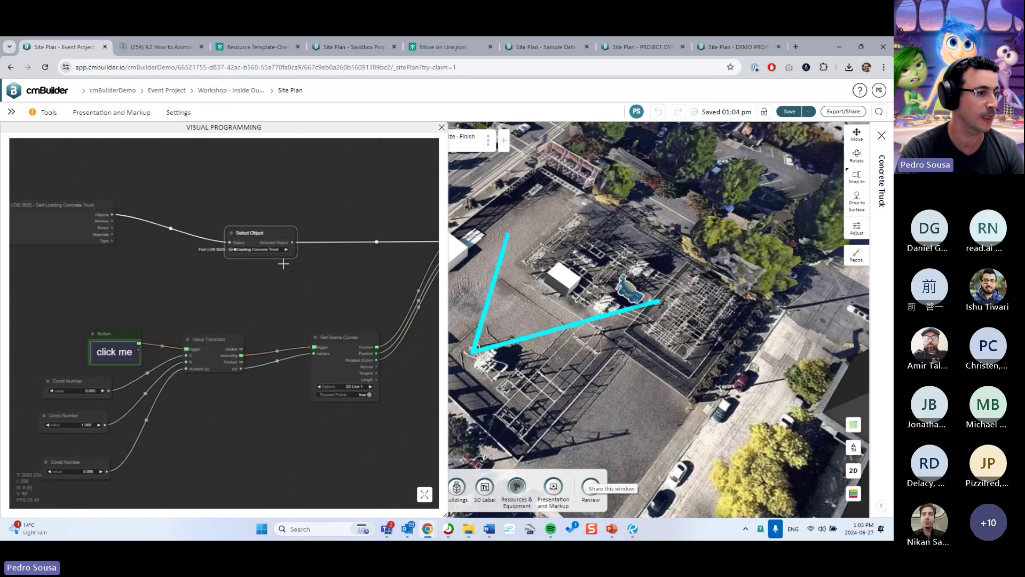
Run the truck's animation along the 3D line, close the visual programming graph and expand the Concrete Truck settings.
left_click(120, 347)
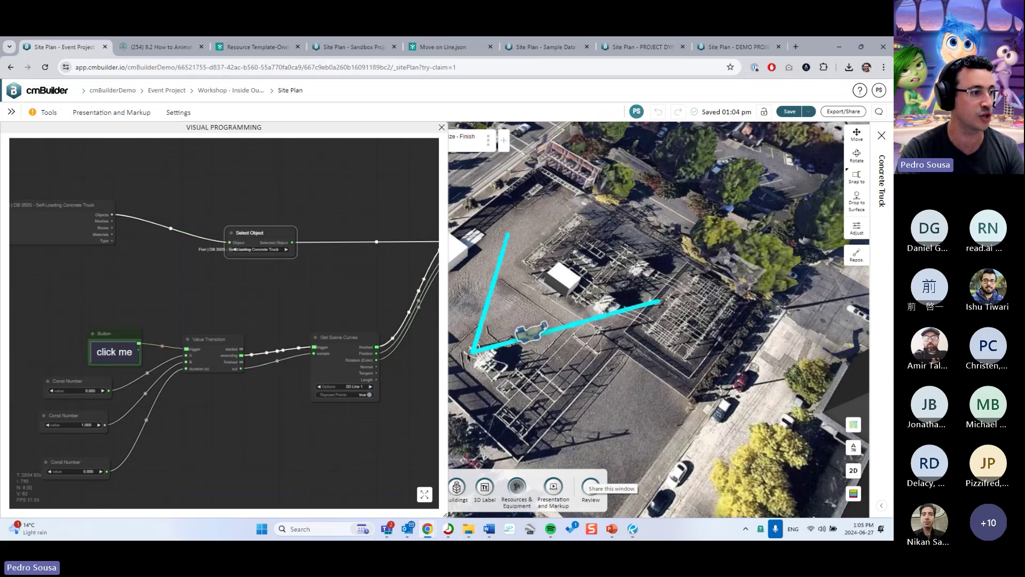
left_click_drag(353, 307, 256, 292)
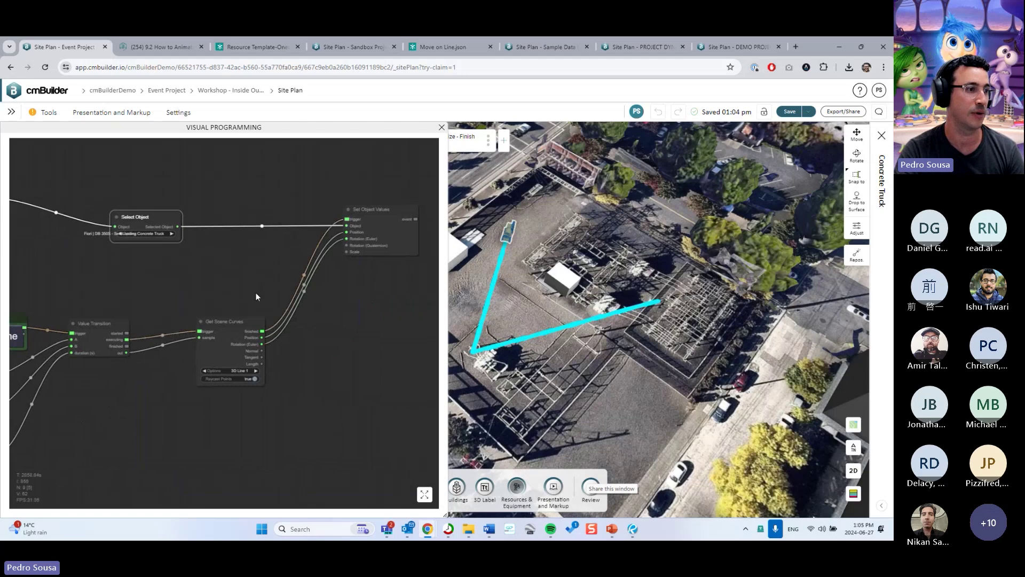
scroll(256, 293, "down", 2)
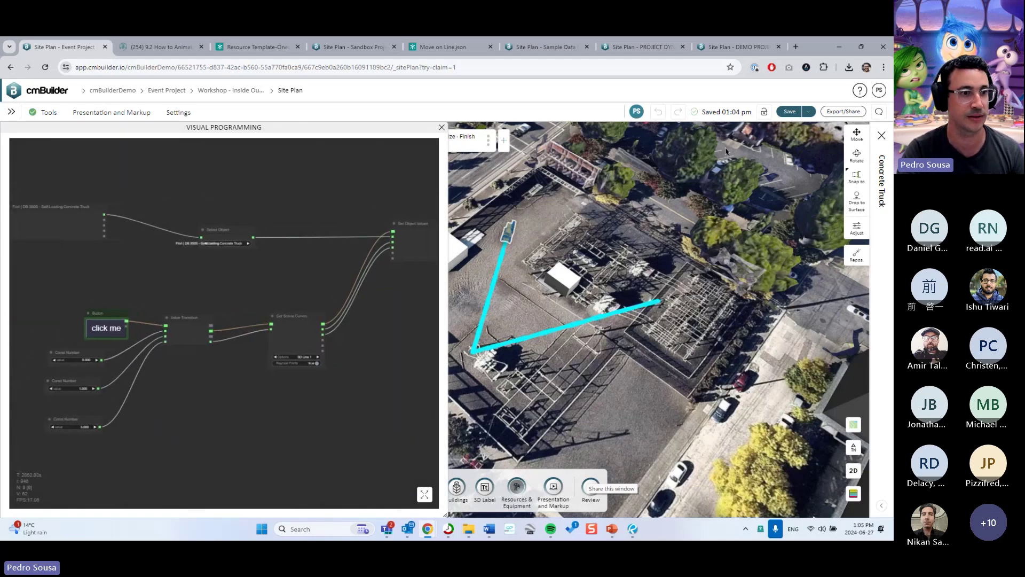
left_click(441, 127)
left_click(875, 180)
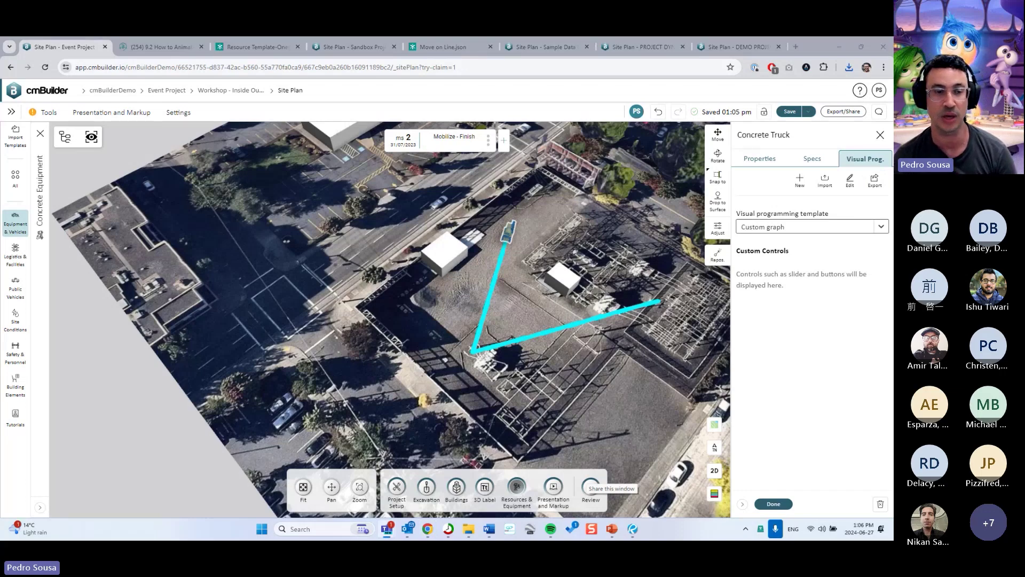
Finish editing the concrete truck and close the Concrete Equipment library.
scroll(500, 292, "down", 3)
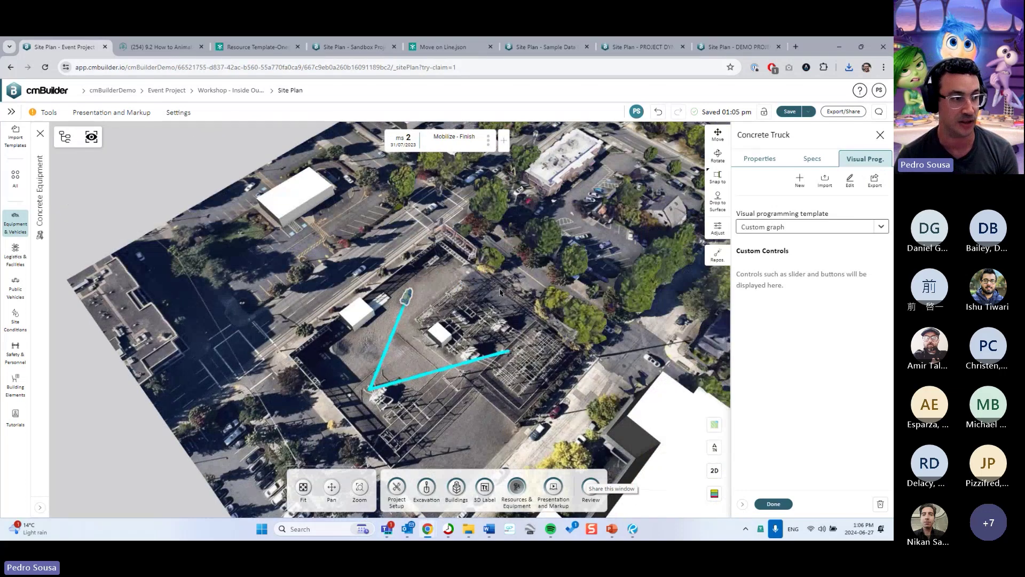
middle_click_drag(500, 292, 585, 330)
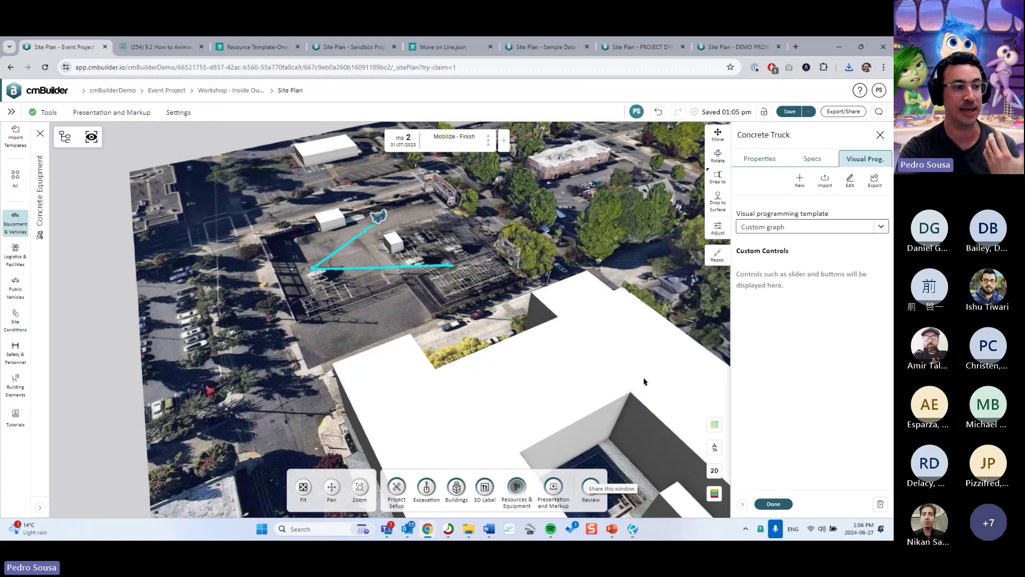
left_click(773, 504)
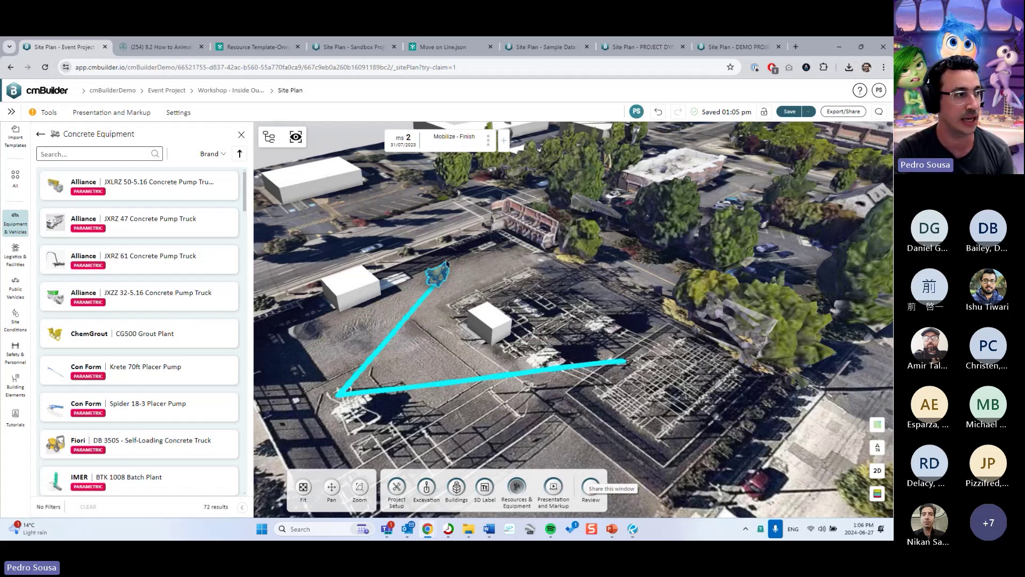
left_click(241, 134)
left_click_drag(475, 248, 391, 290)
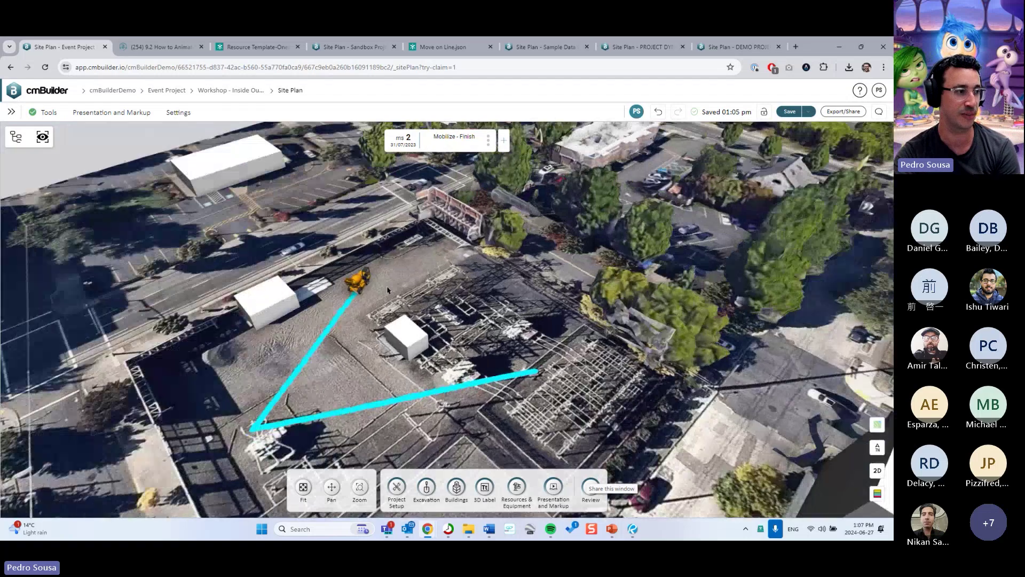
Delete the concrete truck and the V-shaped 3D line from the site plan, confirming each deletion.
key("Delete")
key("Return")
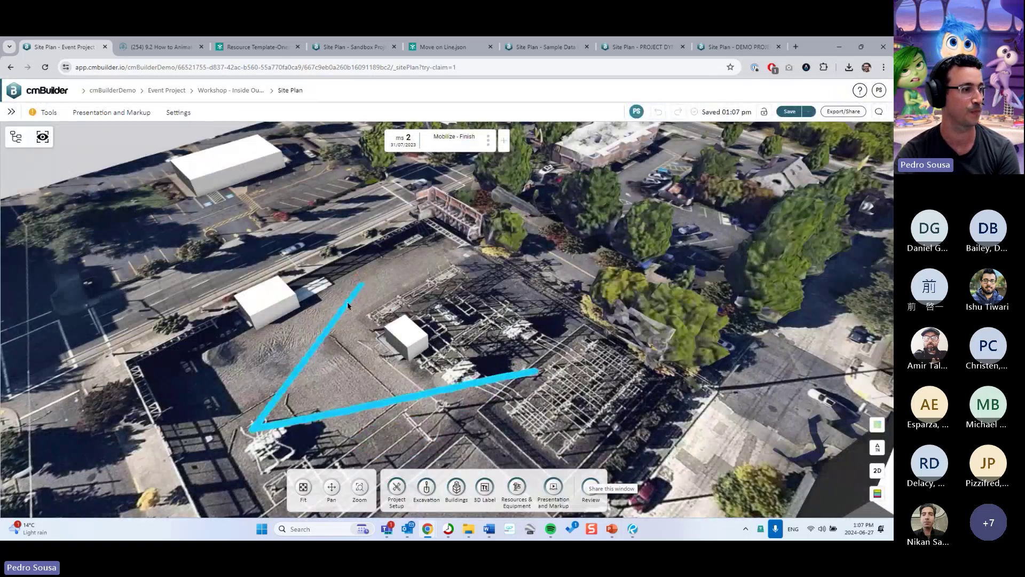
key("Delete")
key("Return")
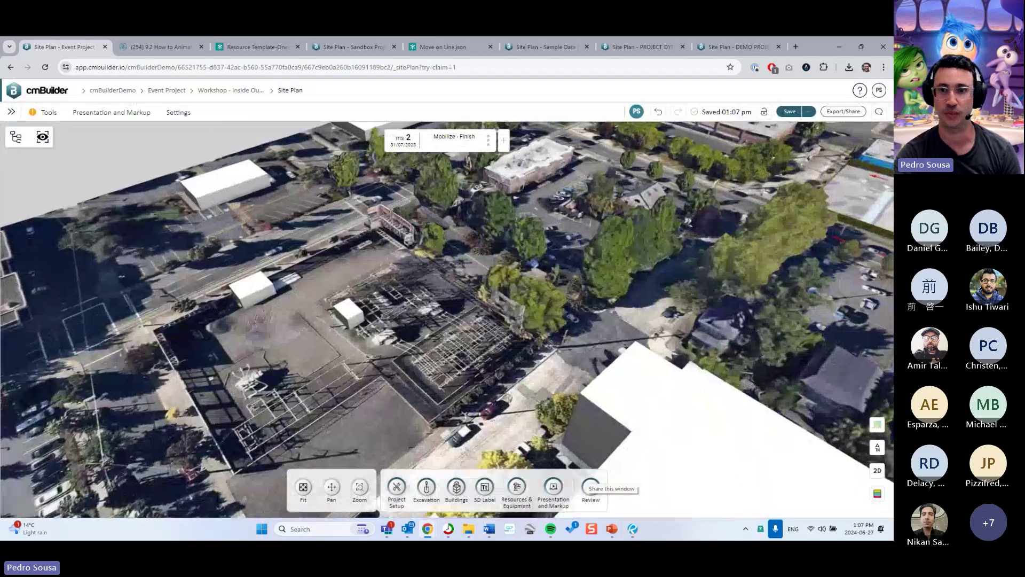